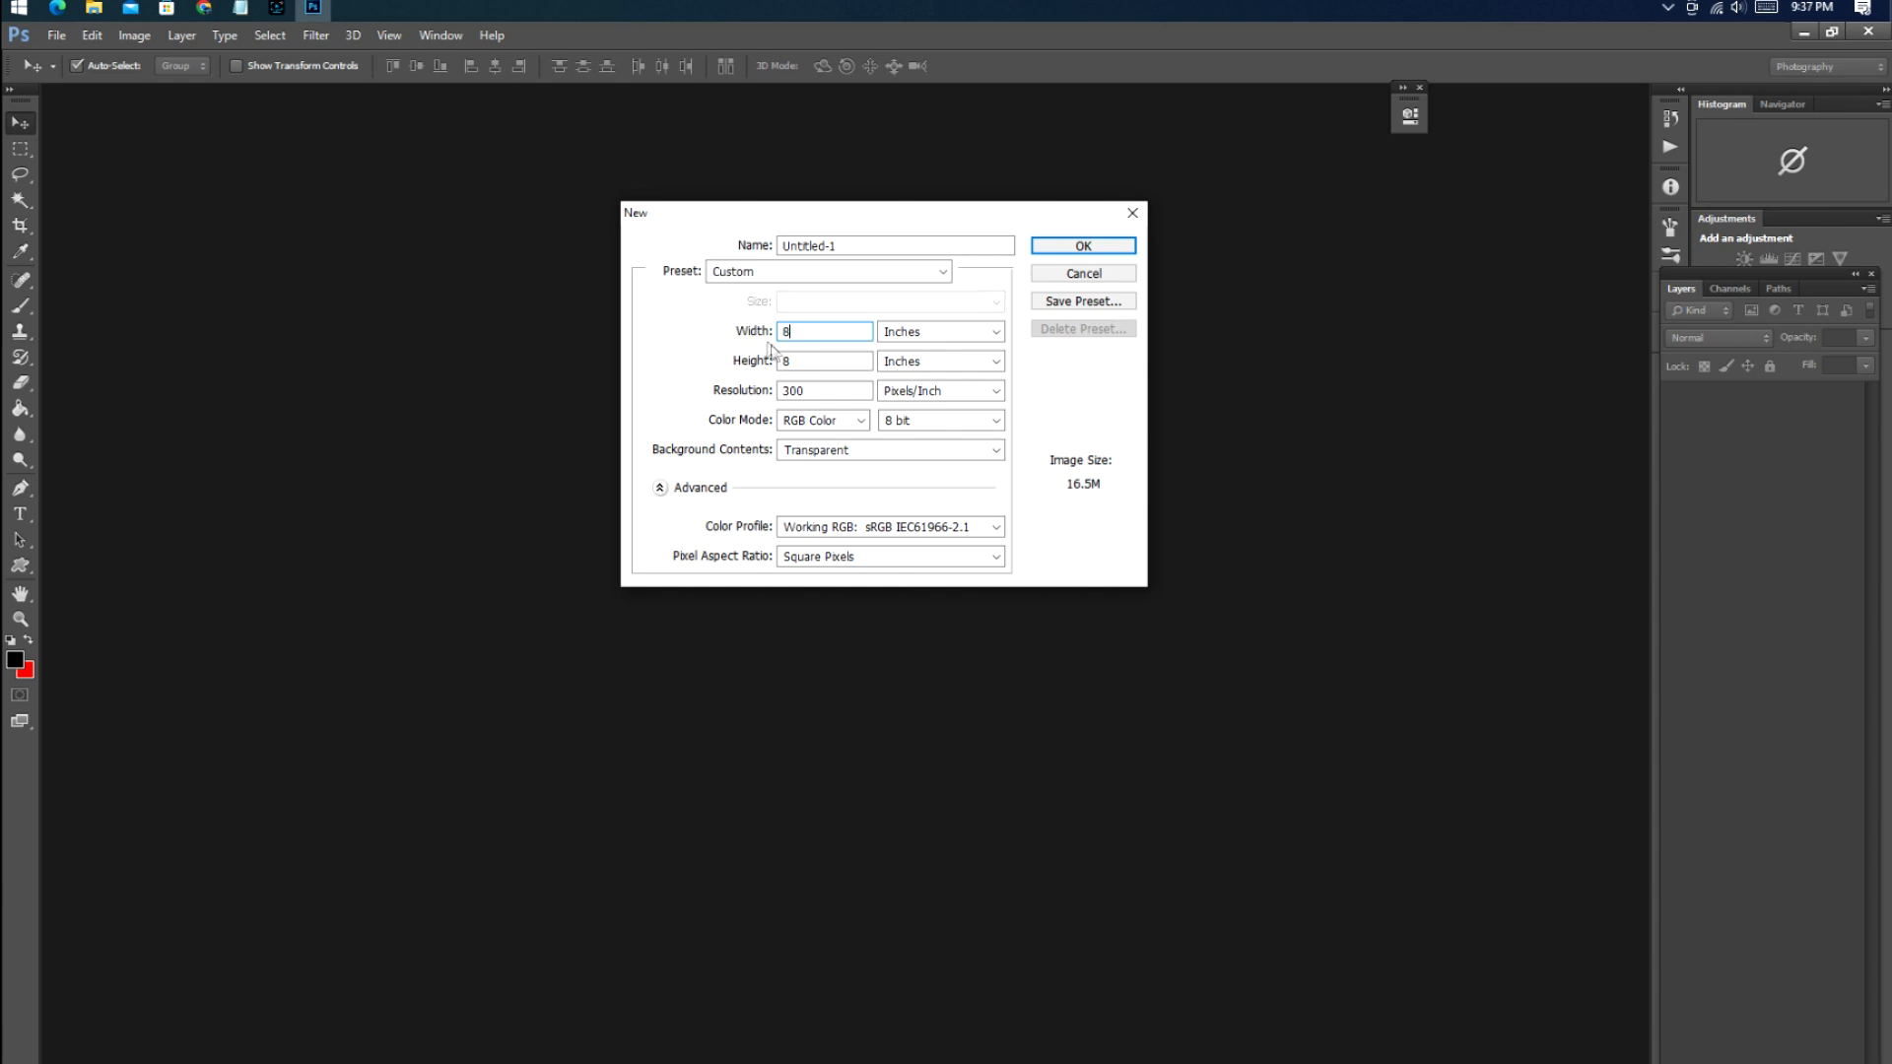
Create a transparent RGB document 8 inches wide, 10 inches high at 350 pixels/inch, and shift its window toward the middle of the workspace
{"action": "left_click", "coordinate": [816, 391]}
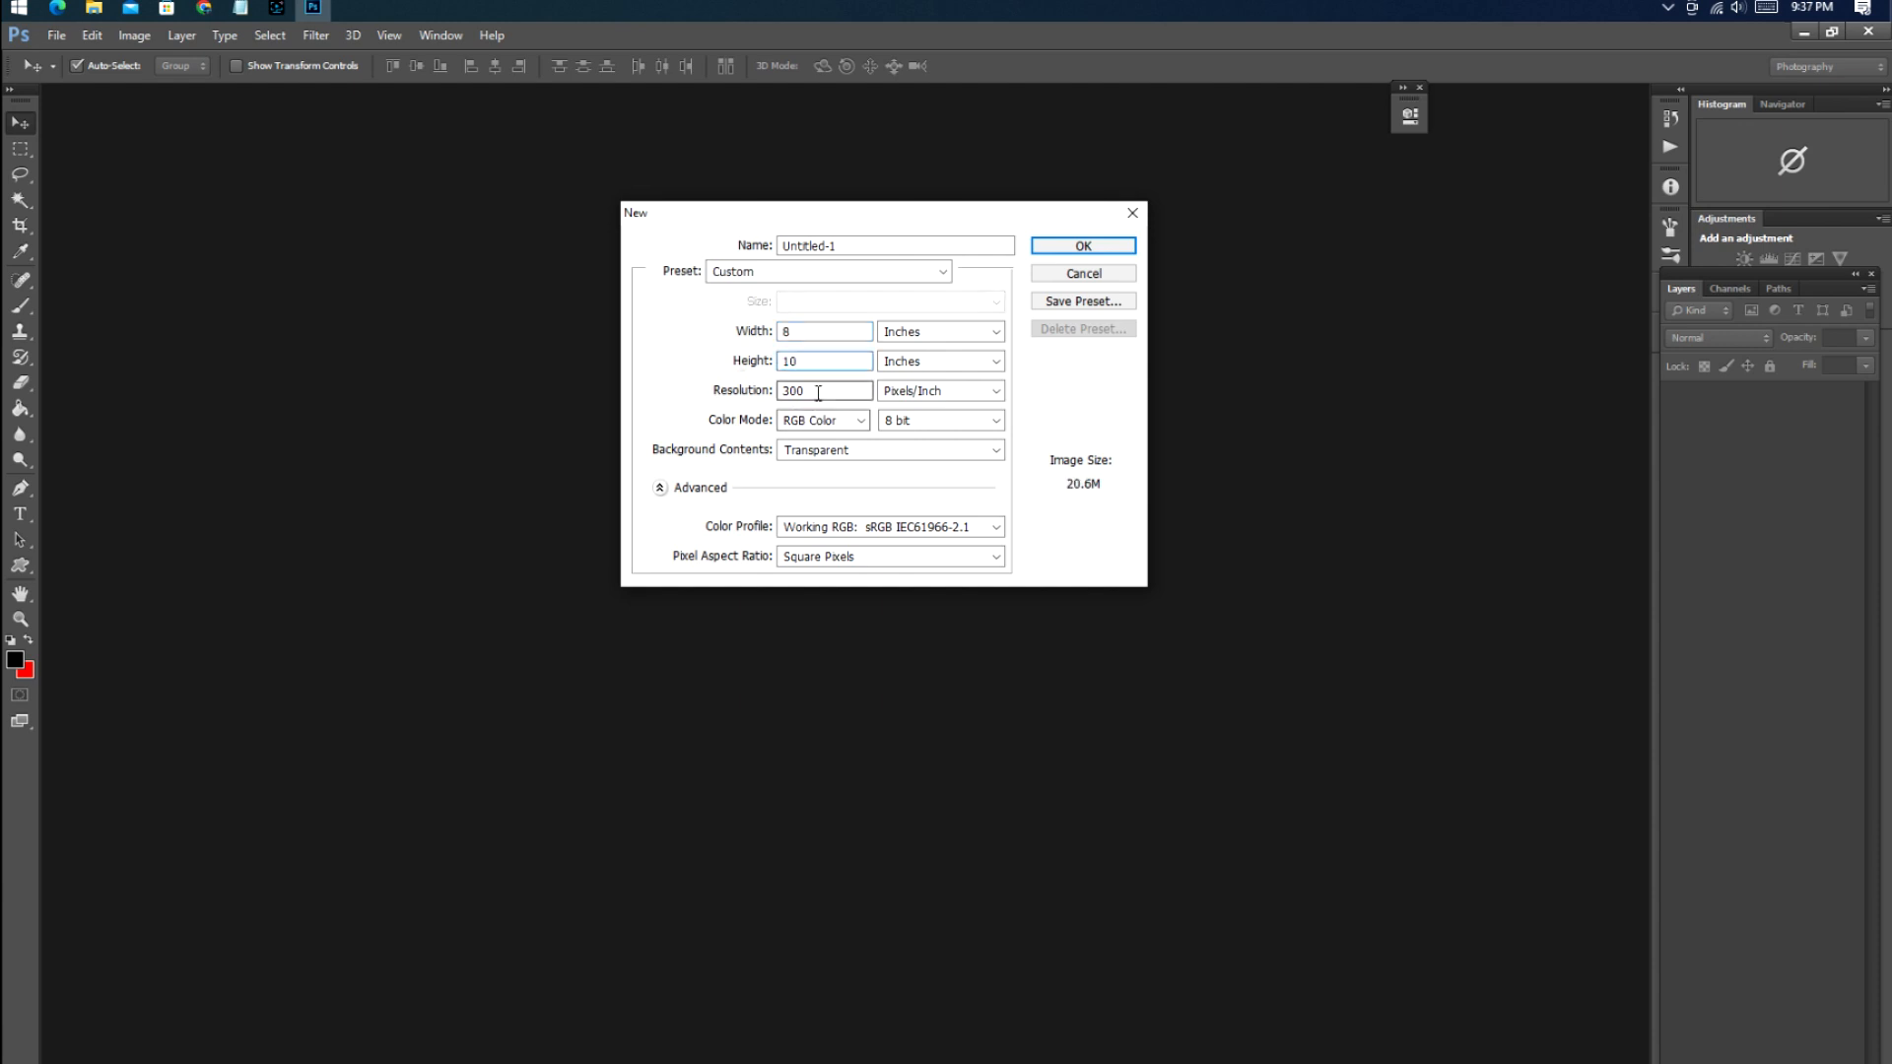
{"action": "type", "text": "50"}
{"action": "left_click", "coordinate": [1084, 248]}
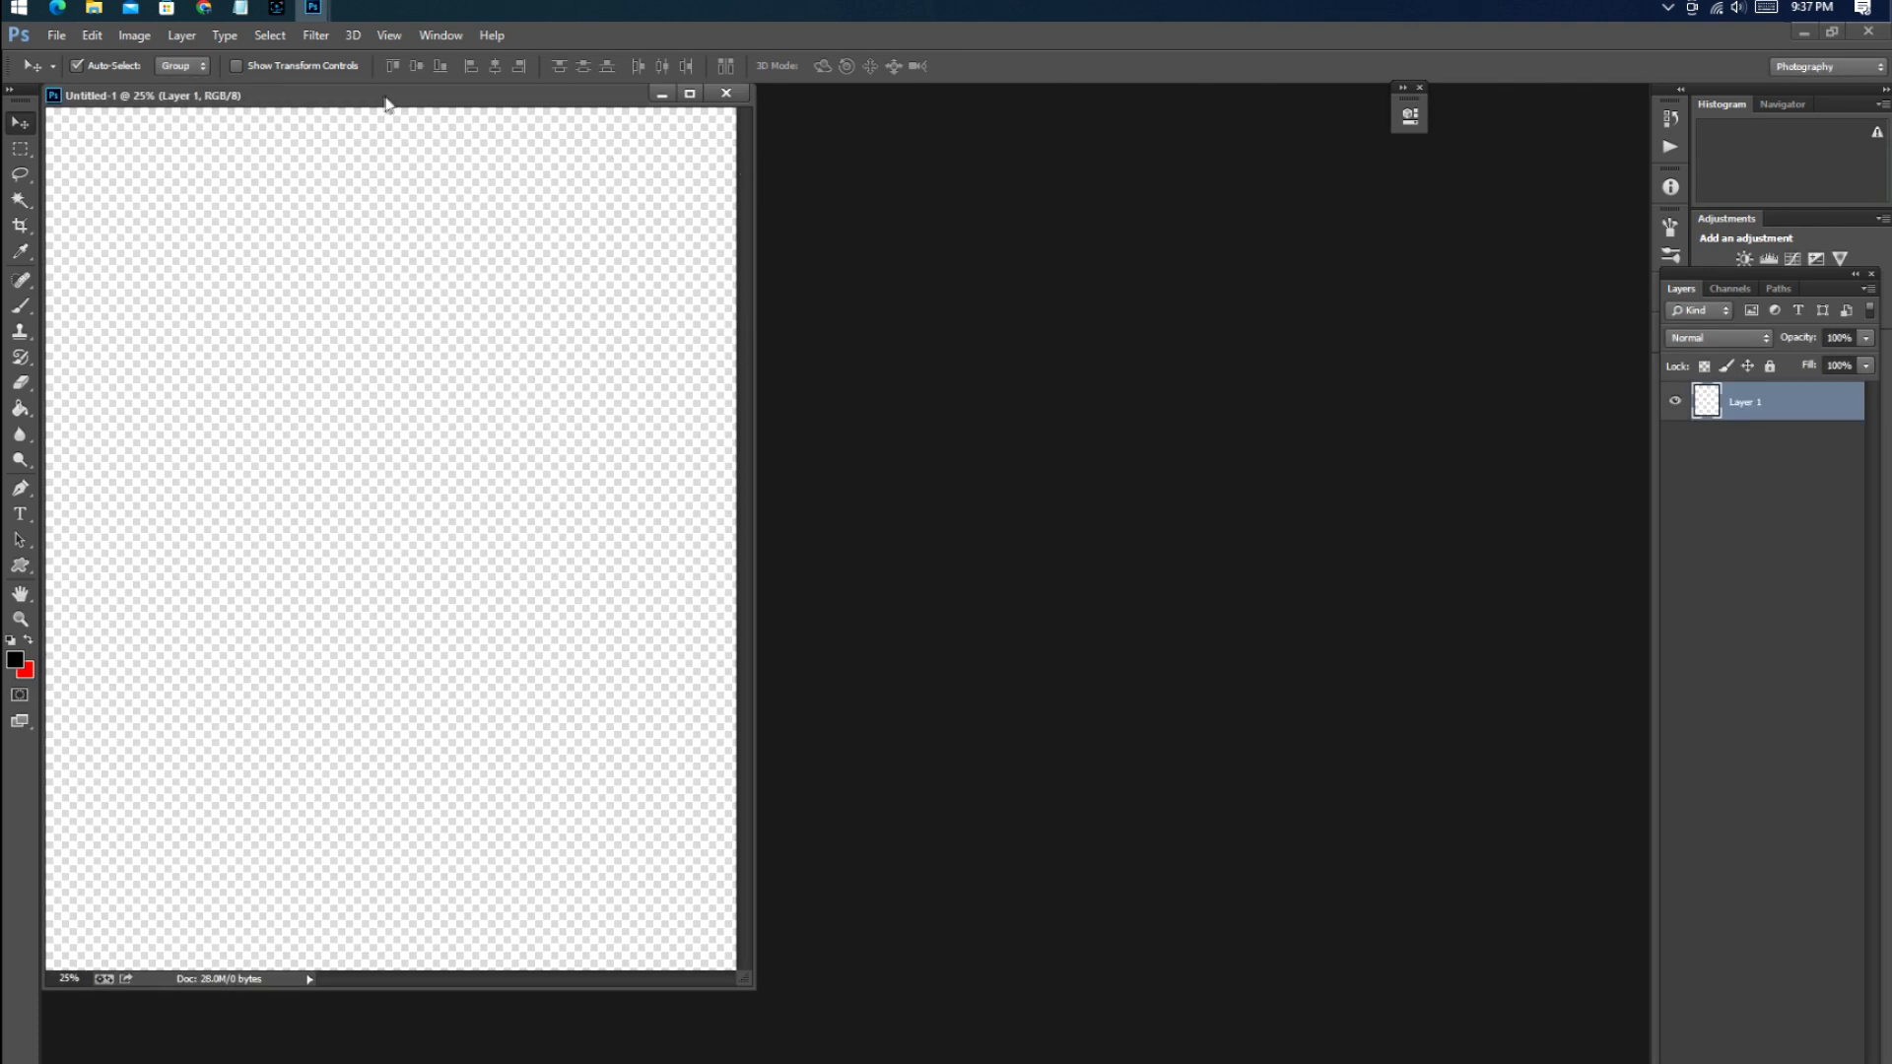
{"action": "left_click_drag", "start_coordinate": [412, 98], "coordinate": [783, 151]}
Open the BC 01 park photo and copy it into the new document as a layer
{"action": "left_click", "coordinate": [55, 37]}
{"action": "left_click", "coordinate": [81, 79]}
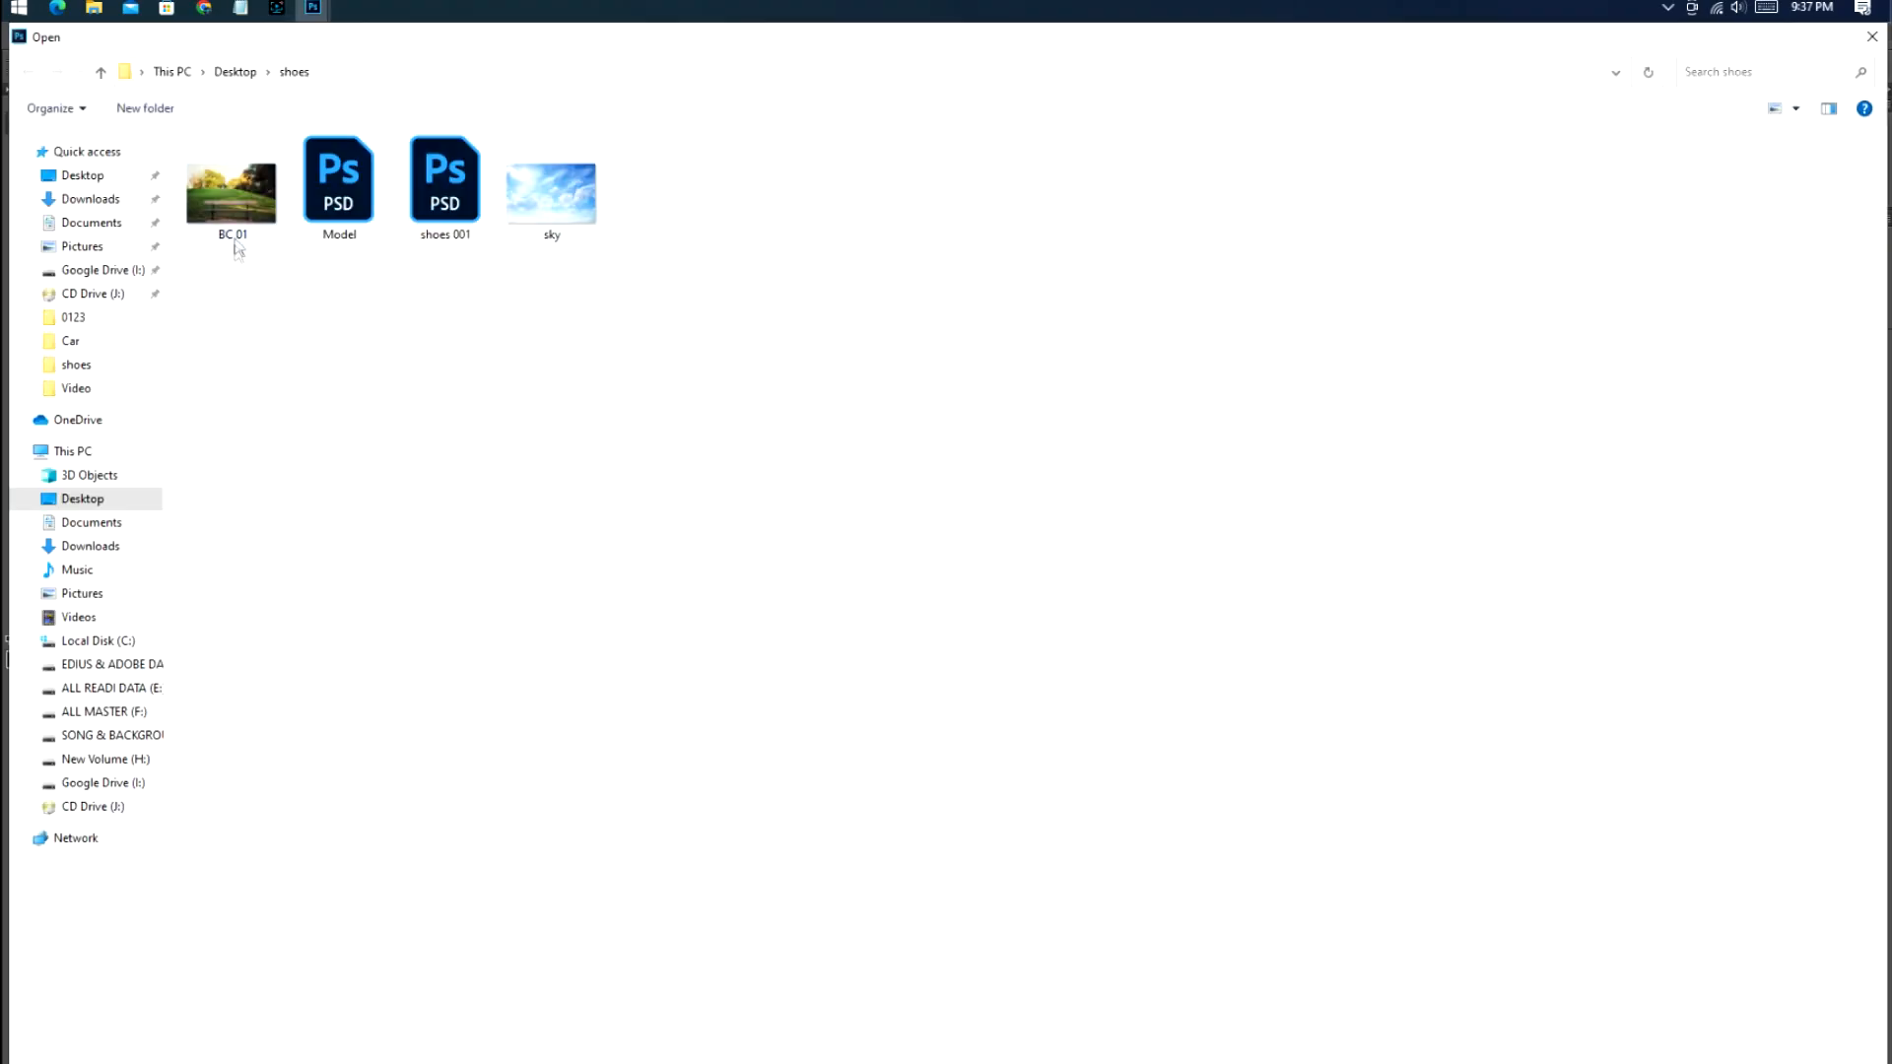
{"action": "double_click", "coordinate": [237, 207]}
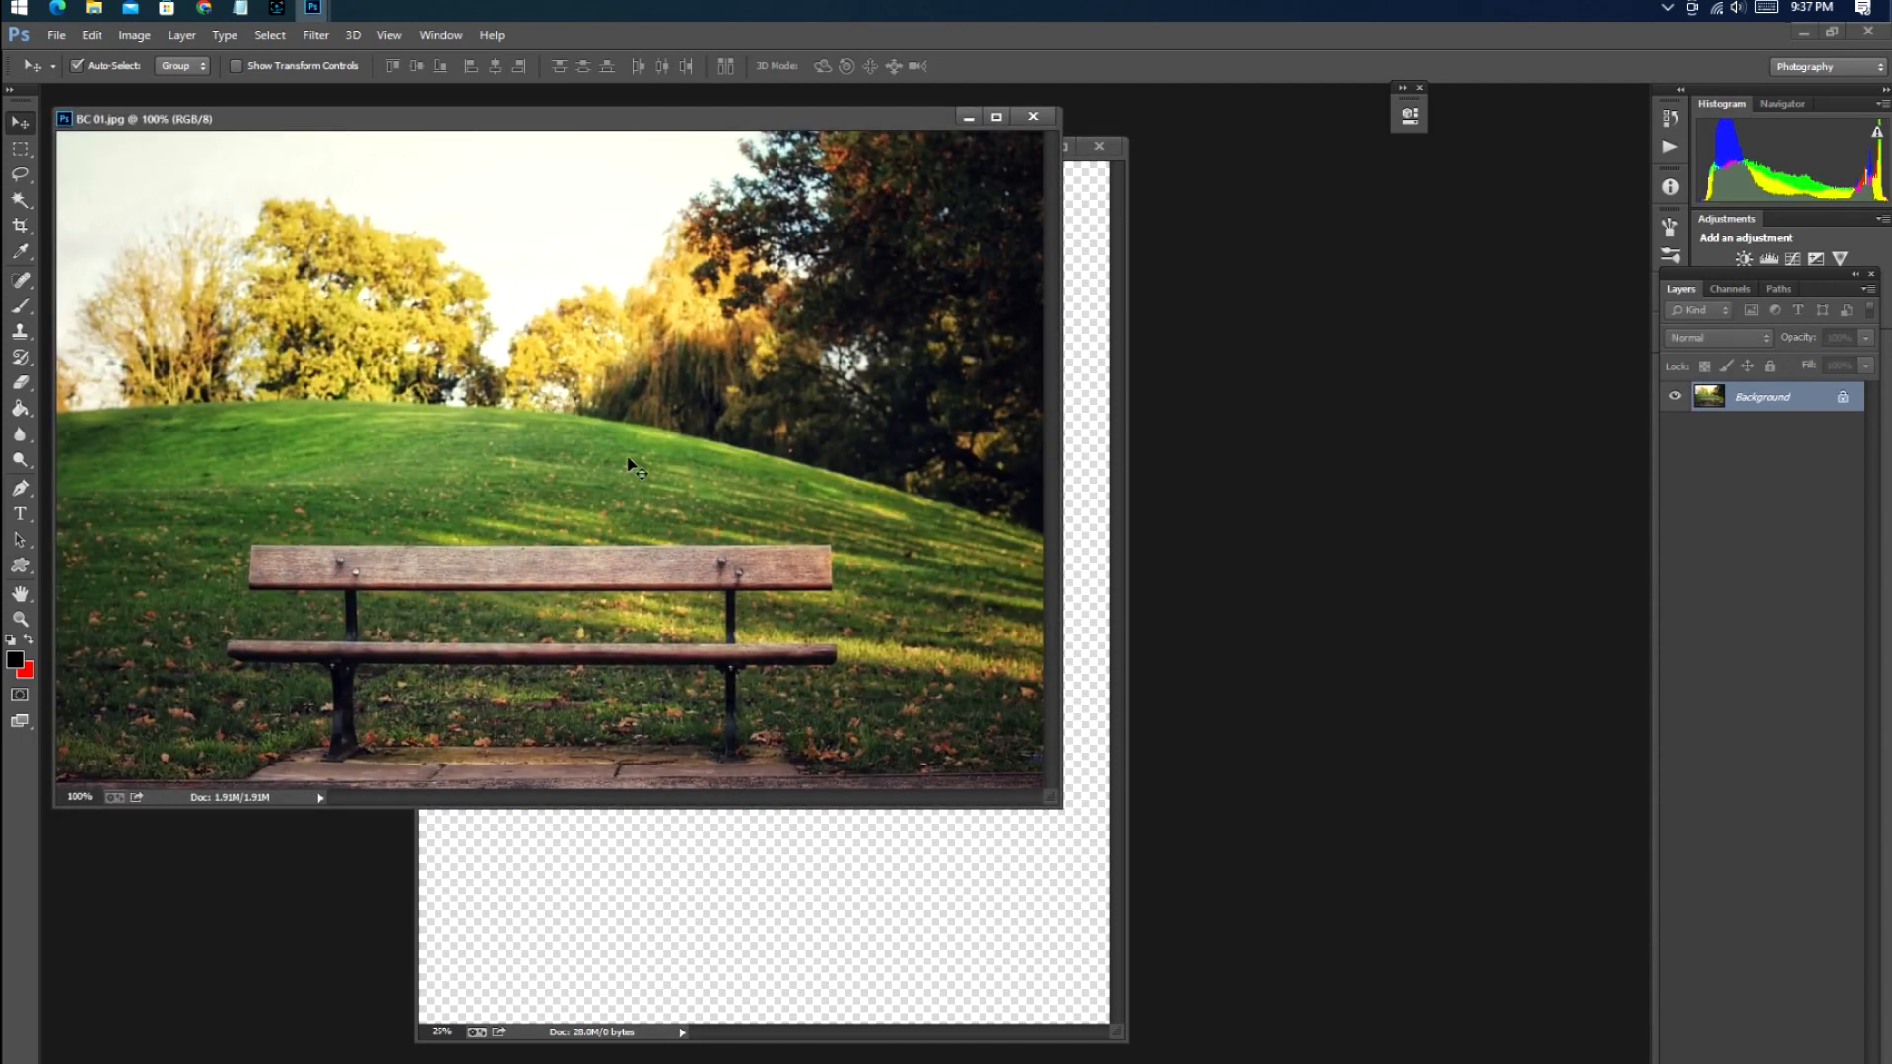
{"action": "left_click_drag", "start_coordinate": [511, 129], "coordinate": [1270, 224]}
{"action": "left_click_drag", "start_coordinate": [1150, 482], "coordinate": [704, 549]}
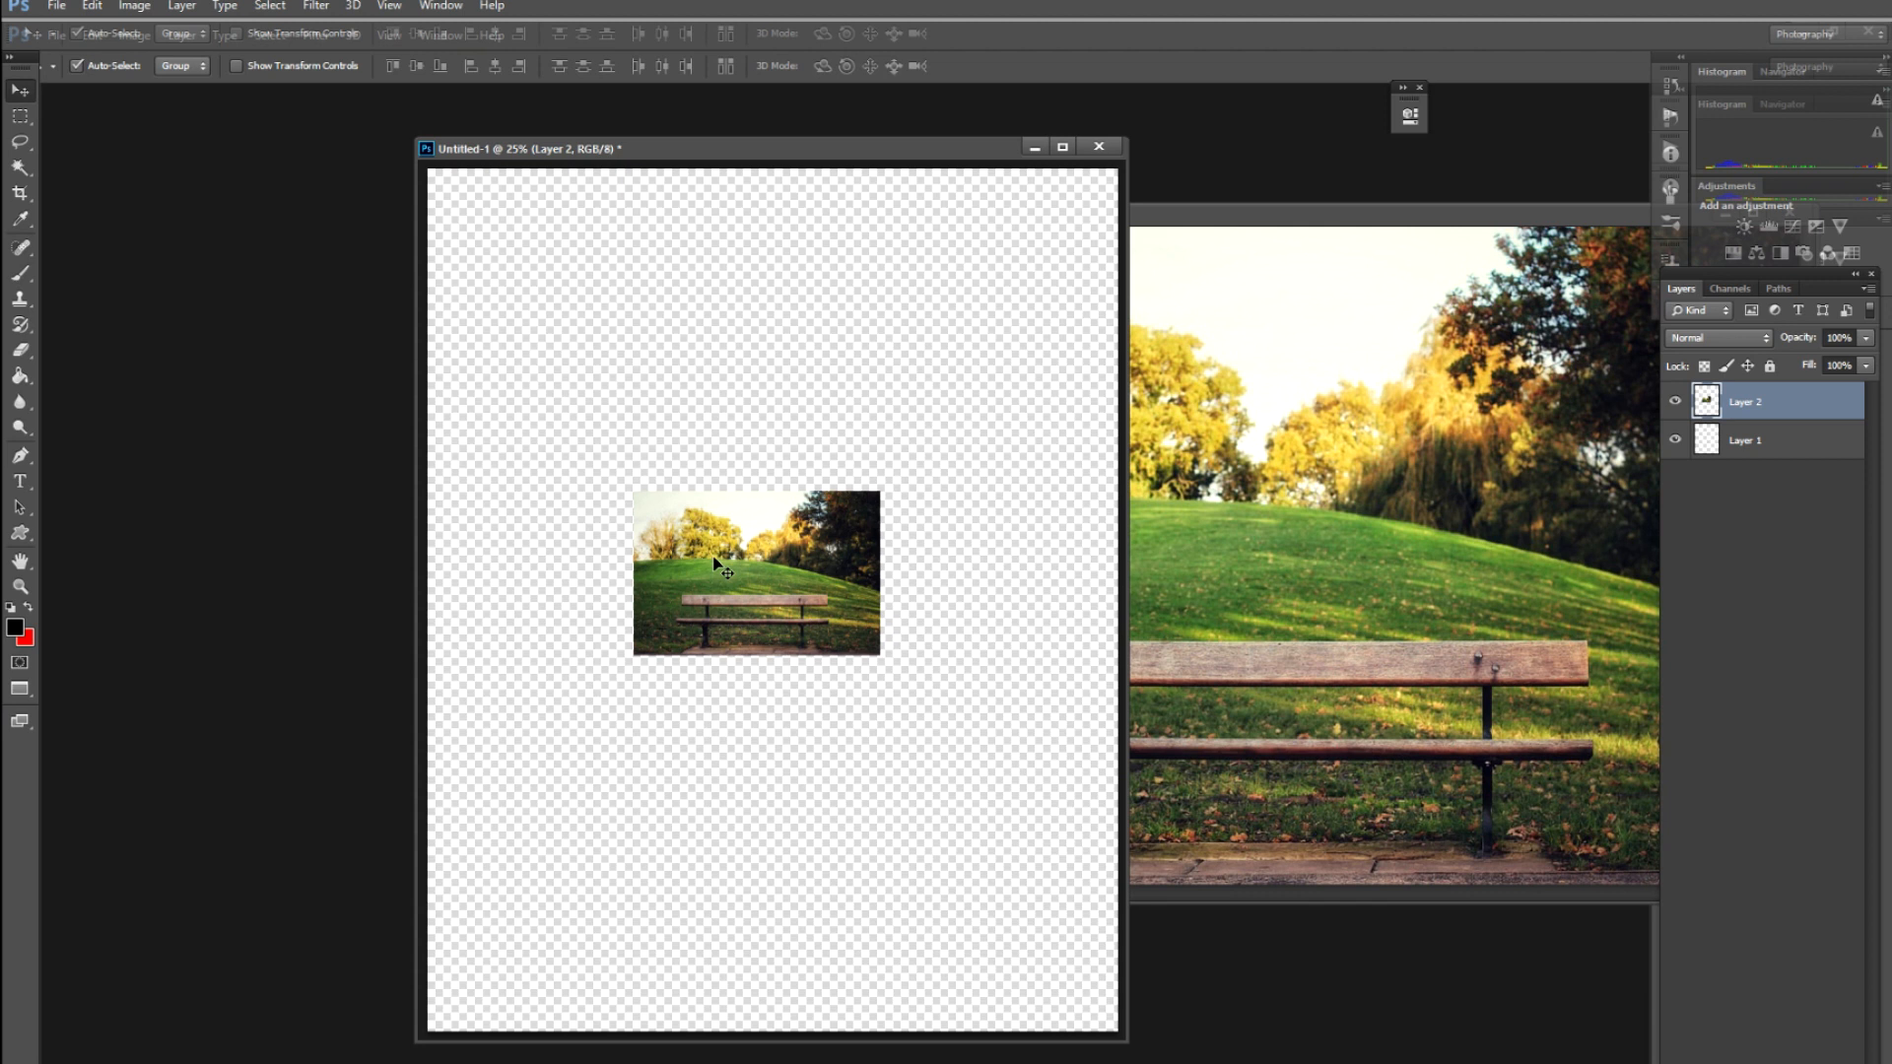
Enlarge the park photo layer beyond the canvas width and move it down toward the lower edge
{"action": "key", "text": "f"}
{"action": "key", "text": "ctrl+t"}
{"action": "left_click_drag", "start_coordinate": [1047, 508], "coordinate": [1427, 258]}
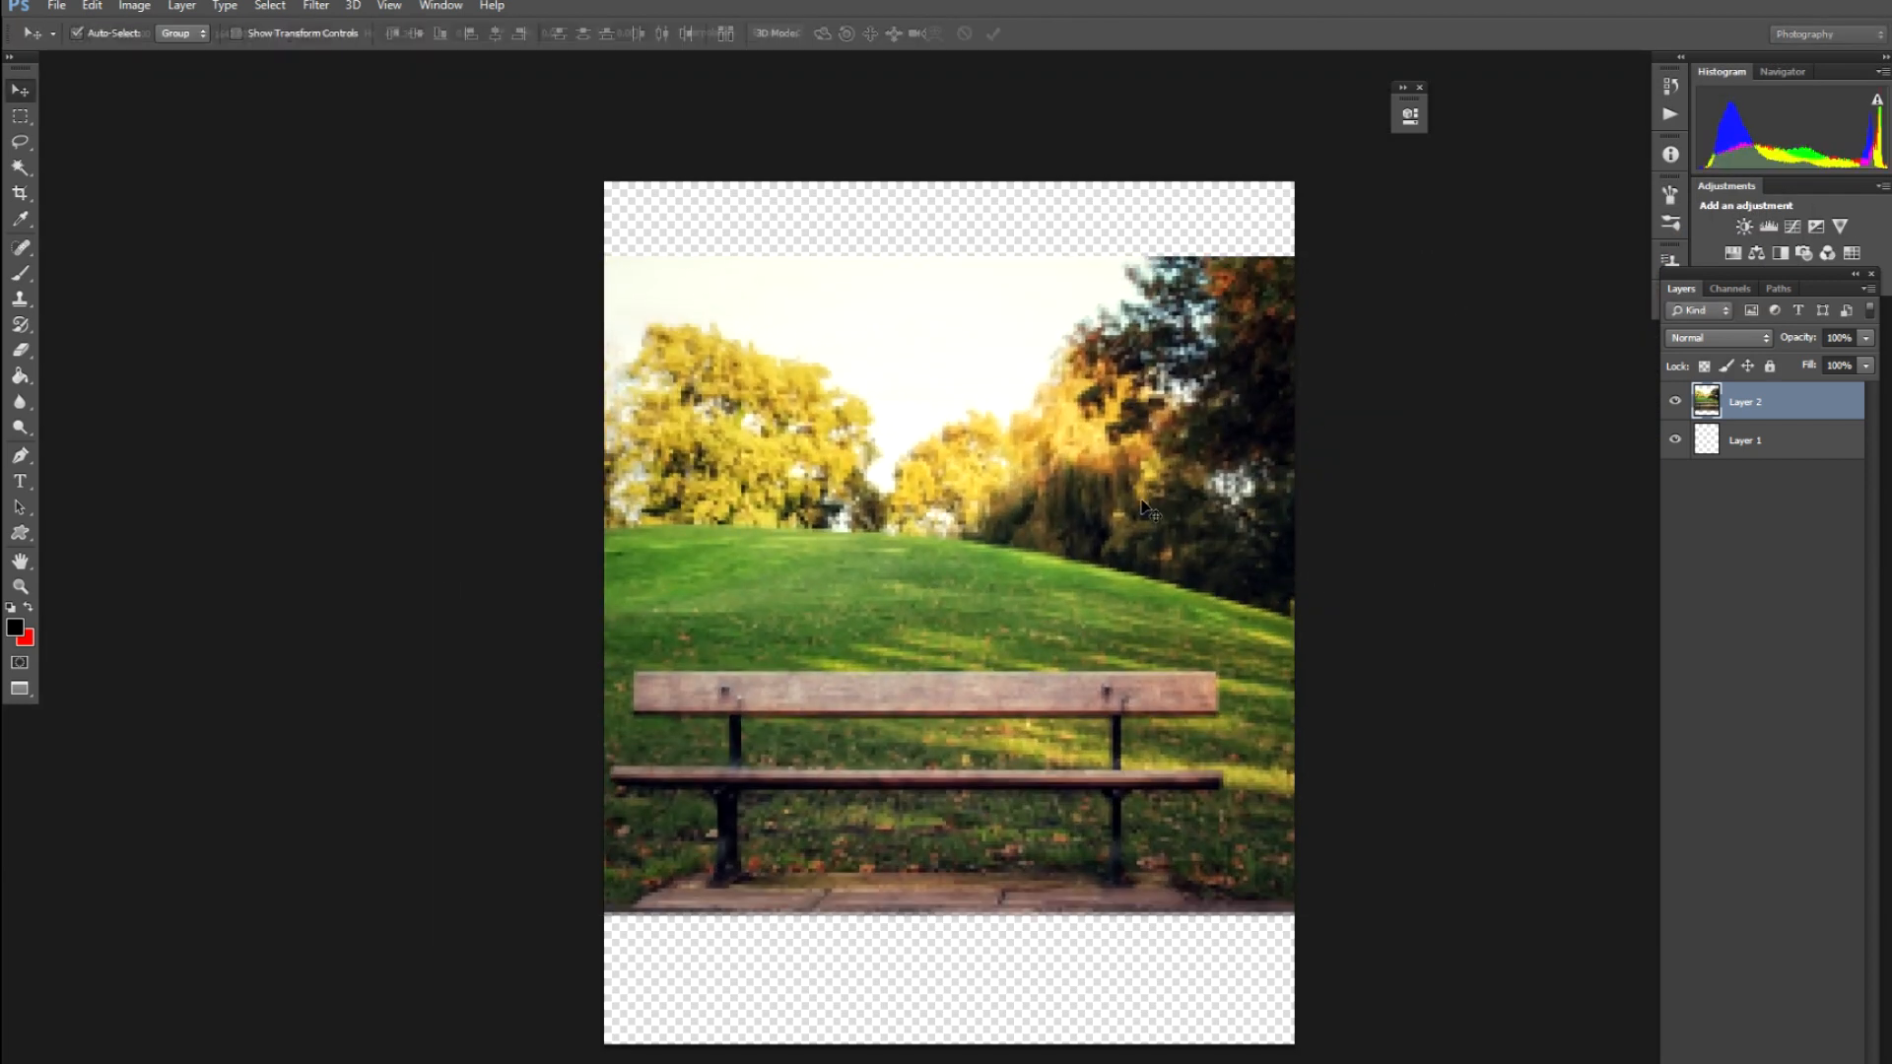
{"action": "key", "text": "Return"}
{"action": "key", "text": "ctrl+minus"}
{"action": "left_click_drag", "start_coordinate": [989, 515], "coordinate": [997, 573]}
Scale the park photo to about 184% width and 207% height, positioned so trees and lawn fill the canvas without the bench
{"action": "key", "text": "ctrl+t"}
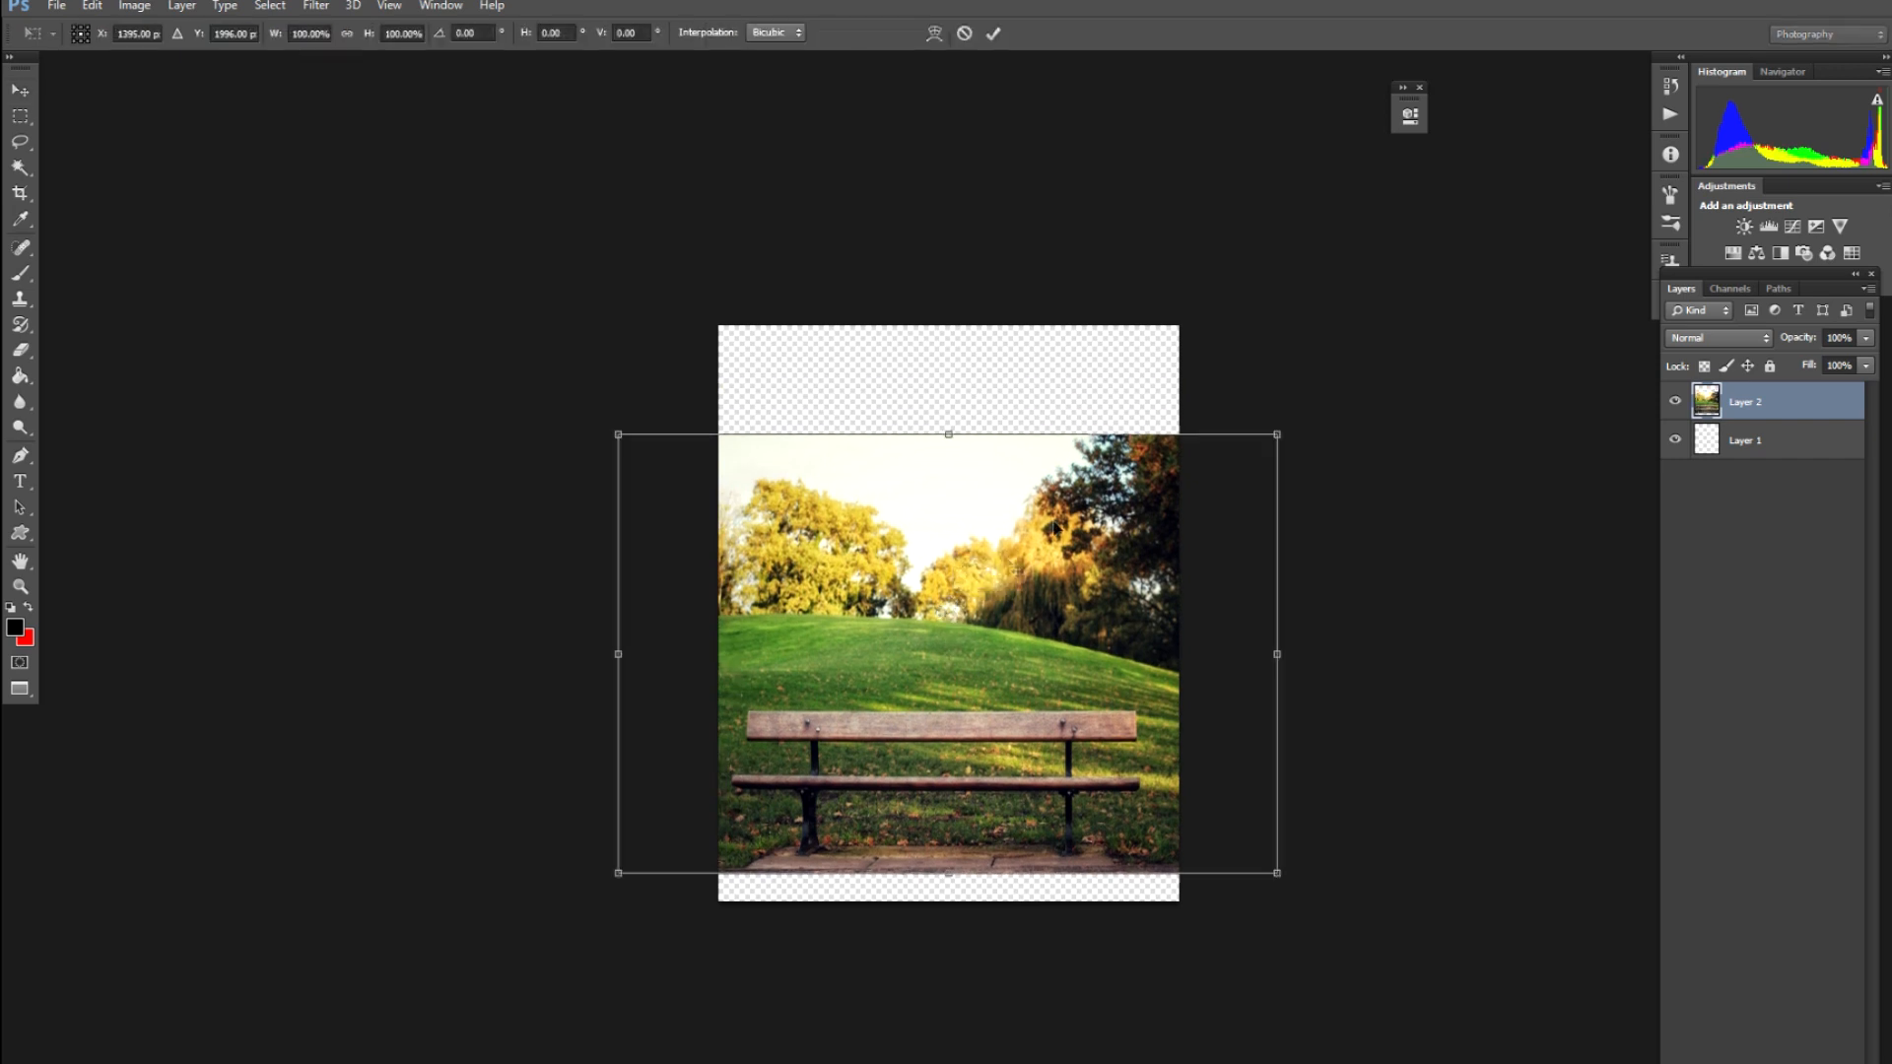
{"action": "left_click_drag", "start_coordinate": [1271, 432], "coordinate": [1494, 287]}
{"action": "left_click_drag", "start_coordinate": [968, 498], "coordinate": [996, 624]}
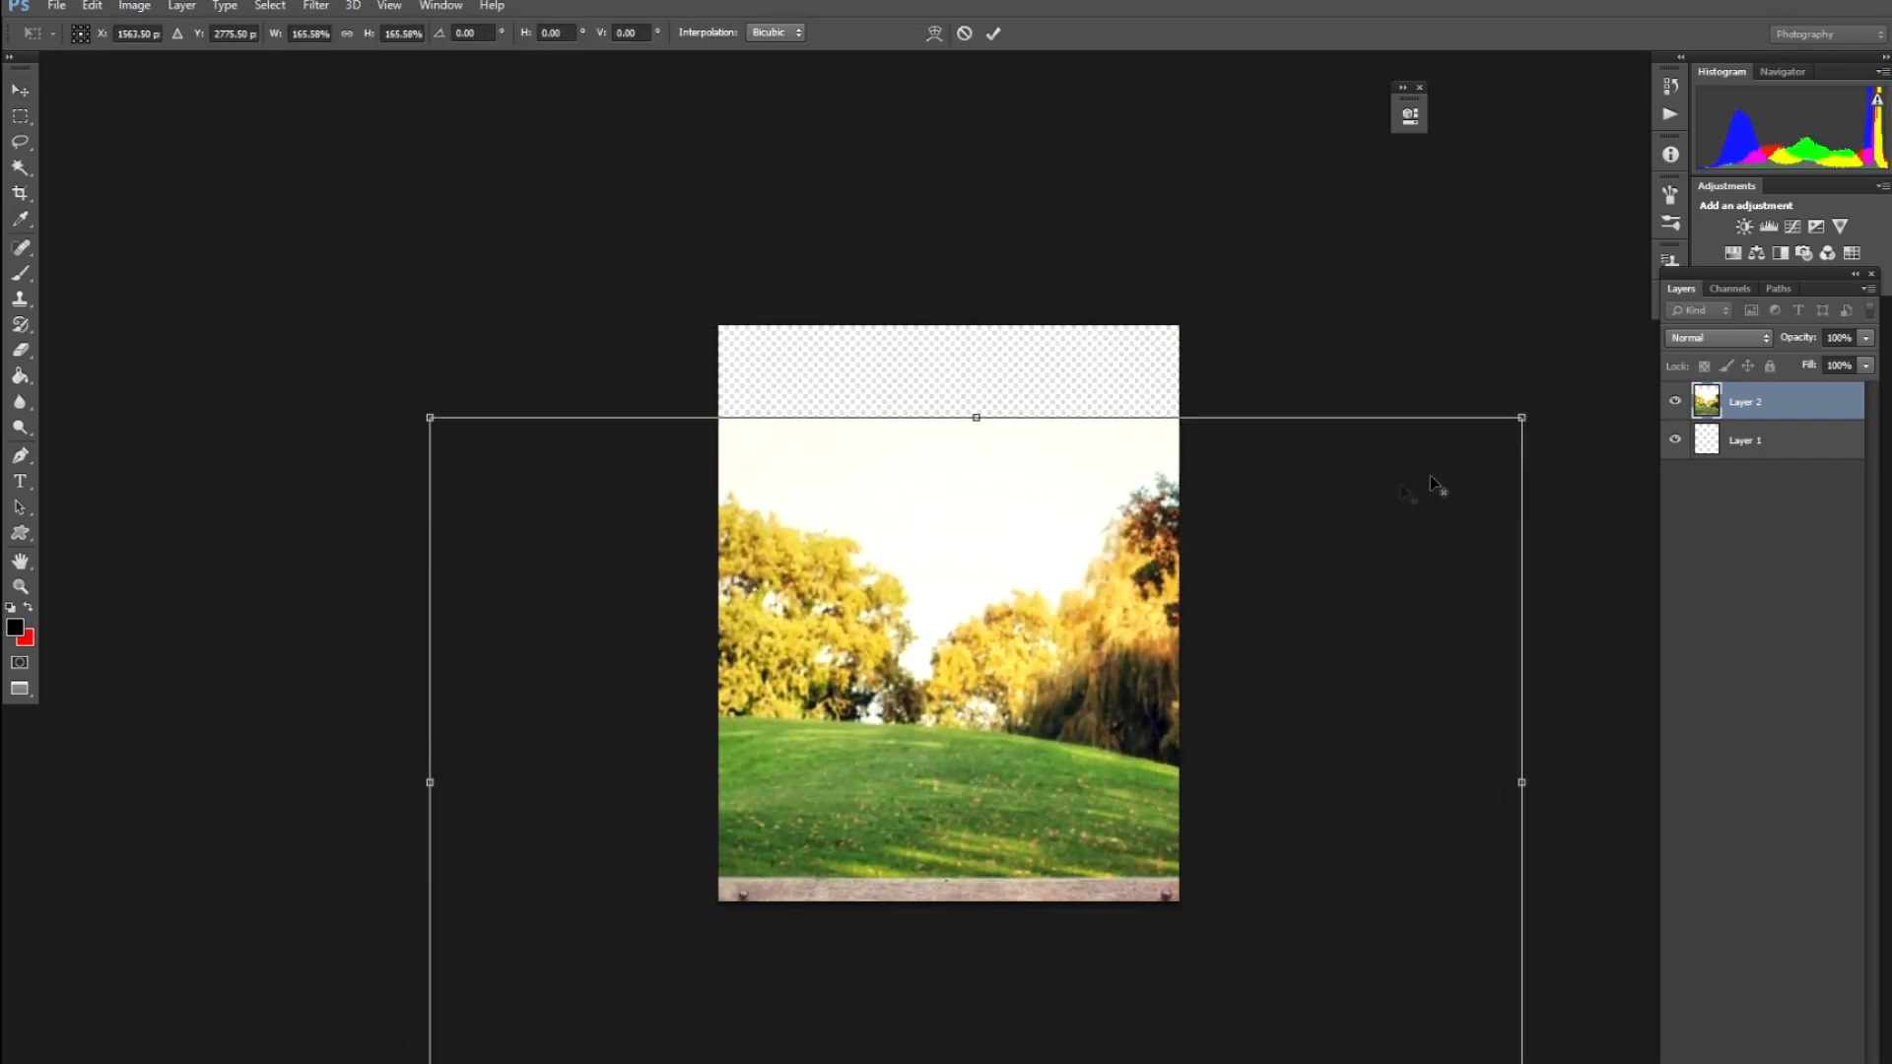
{"action": "left_click_drag", "start_coordinate": [1522, 418], "coordinate": [1630, 283]}
{"action": "mouse_move", "coordinate": [1297, 570]}
{"action": "left_mouse_down"}
{"action": "mouse_move", "coordinate": [1291, 547]}
{"action": "mouse_move", "coordinate": [1306, 602]}
{"action": "left_mouse_up"}
{"action": "left_click_drag", "start_coordinate": [303, 811], "coordinate": [382, 806]}
{"action": "left_click_drag", "start_coordinate": [815, 726], "coordinate": [831, 697]}
{"action": "key", "text": "Return"}
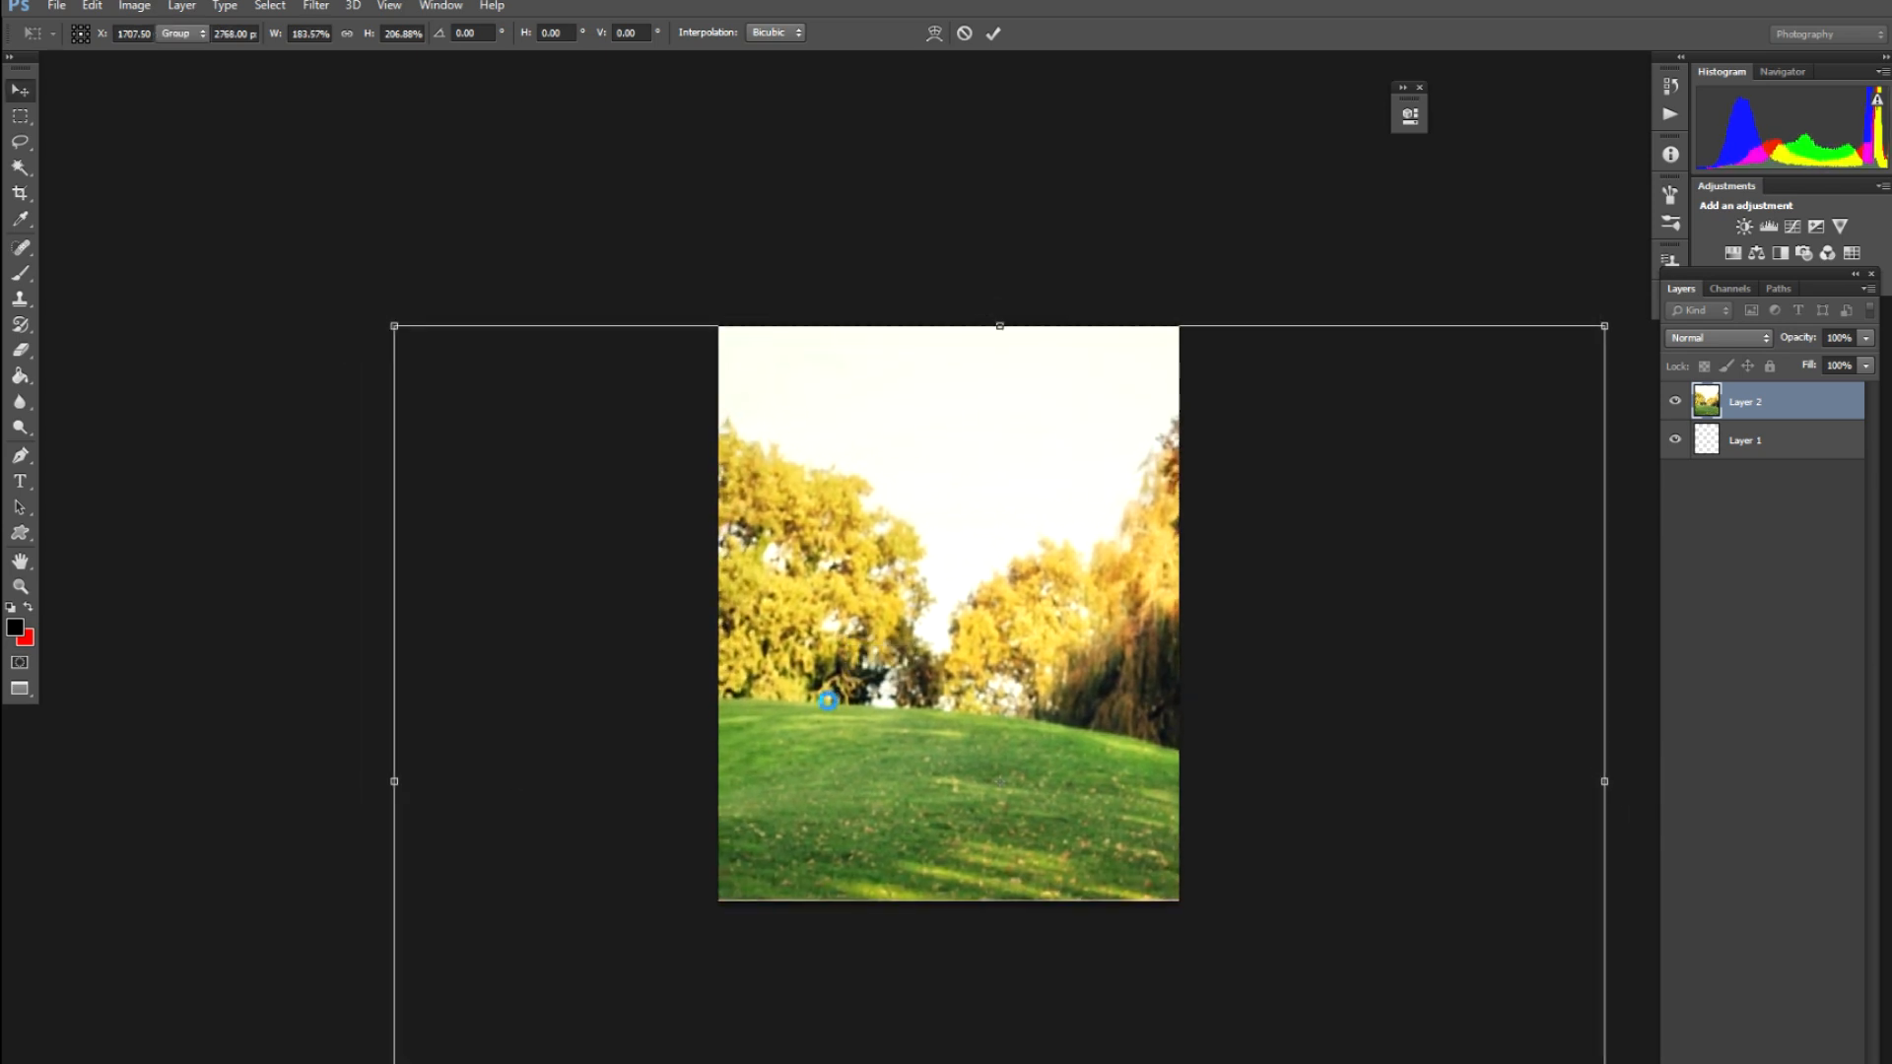
{"action": "left_click_drag", "start_coordinate": [850, 687], "coordinate": [849, 706]}
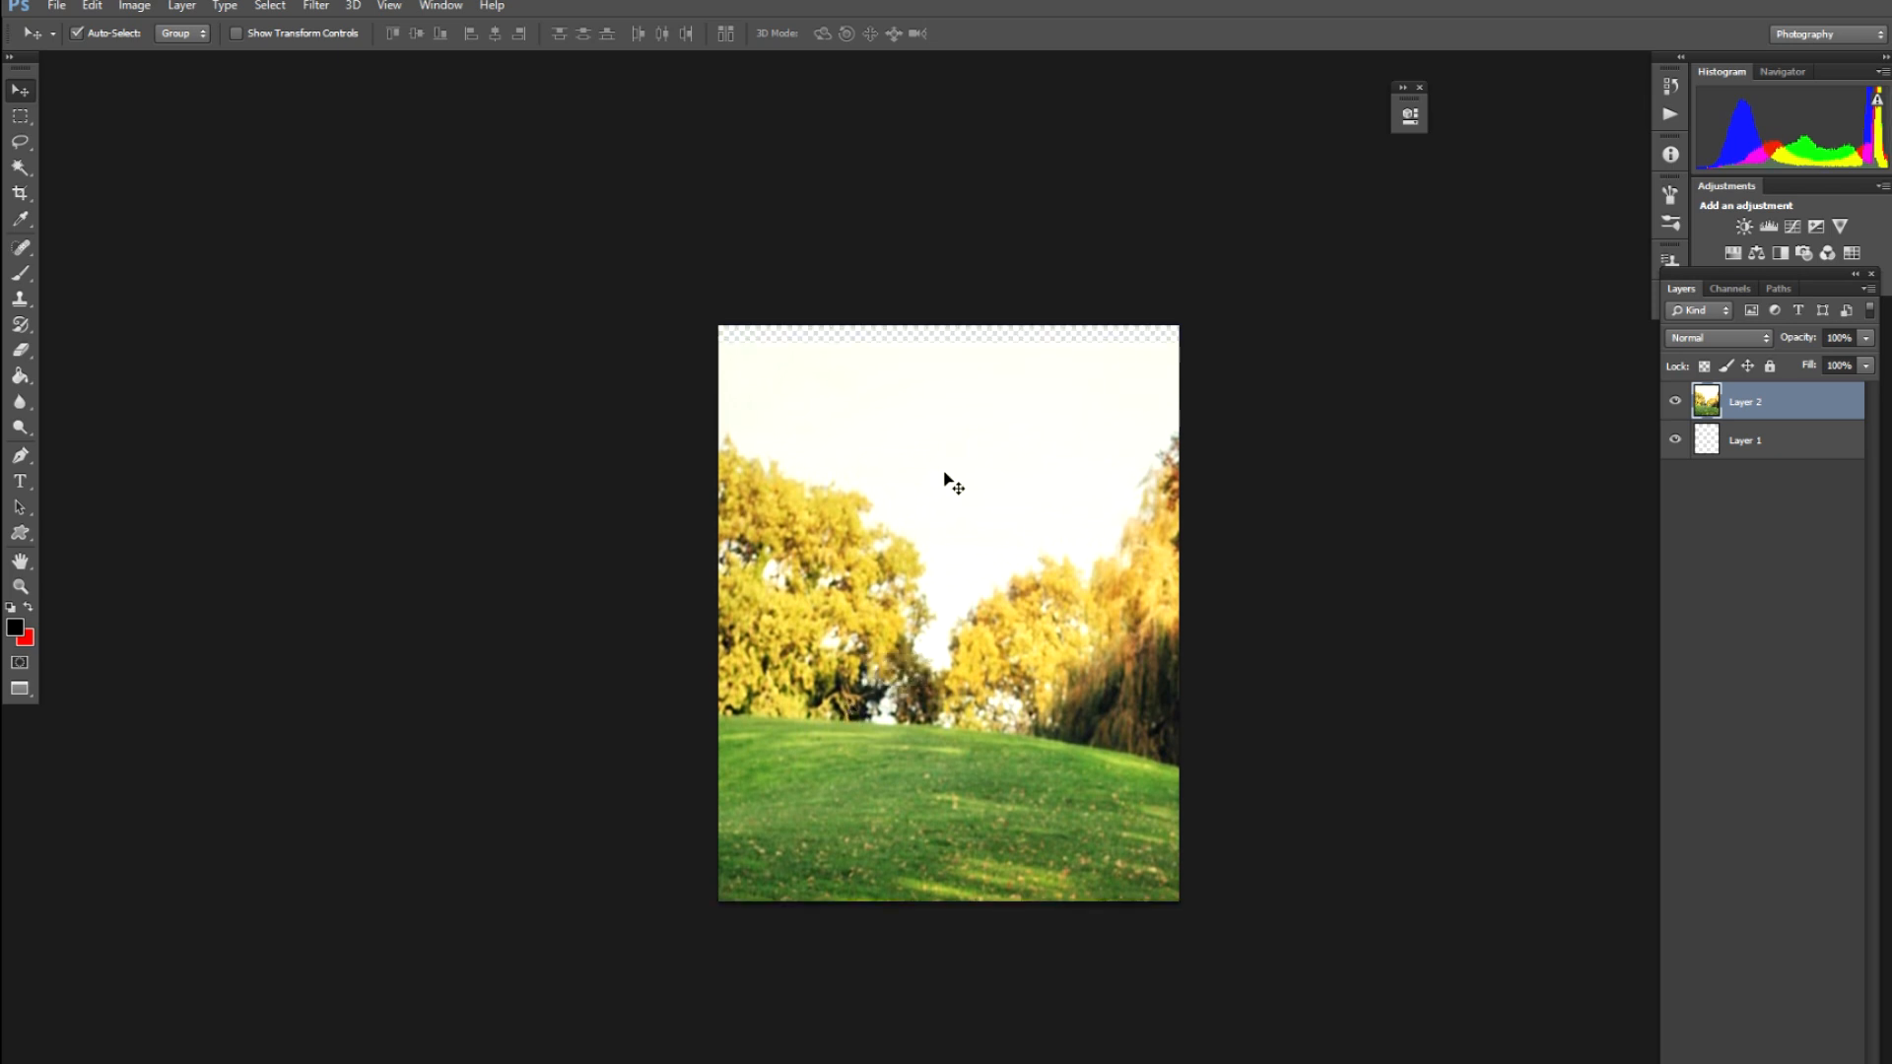
Select the pale sky area of the park photo with the Magic Wand and copy it to a new layer
{"action": "key", "text": "w"}
{"action": "left_click", "coordinate": [945, 419]}
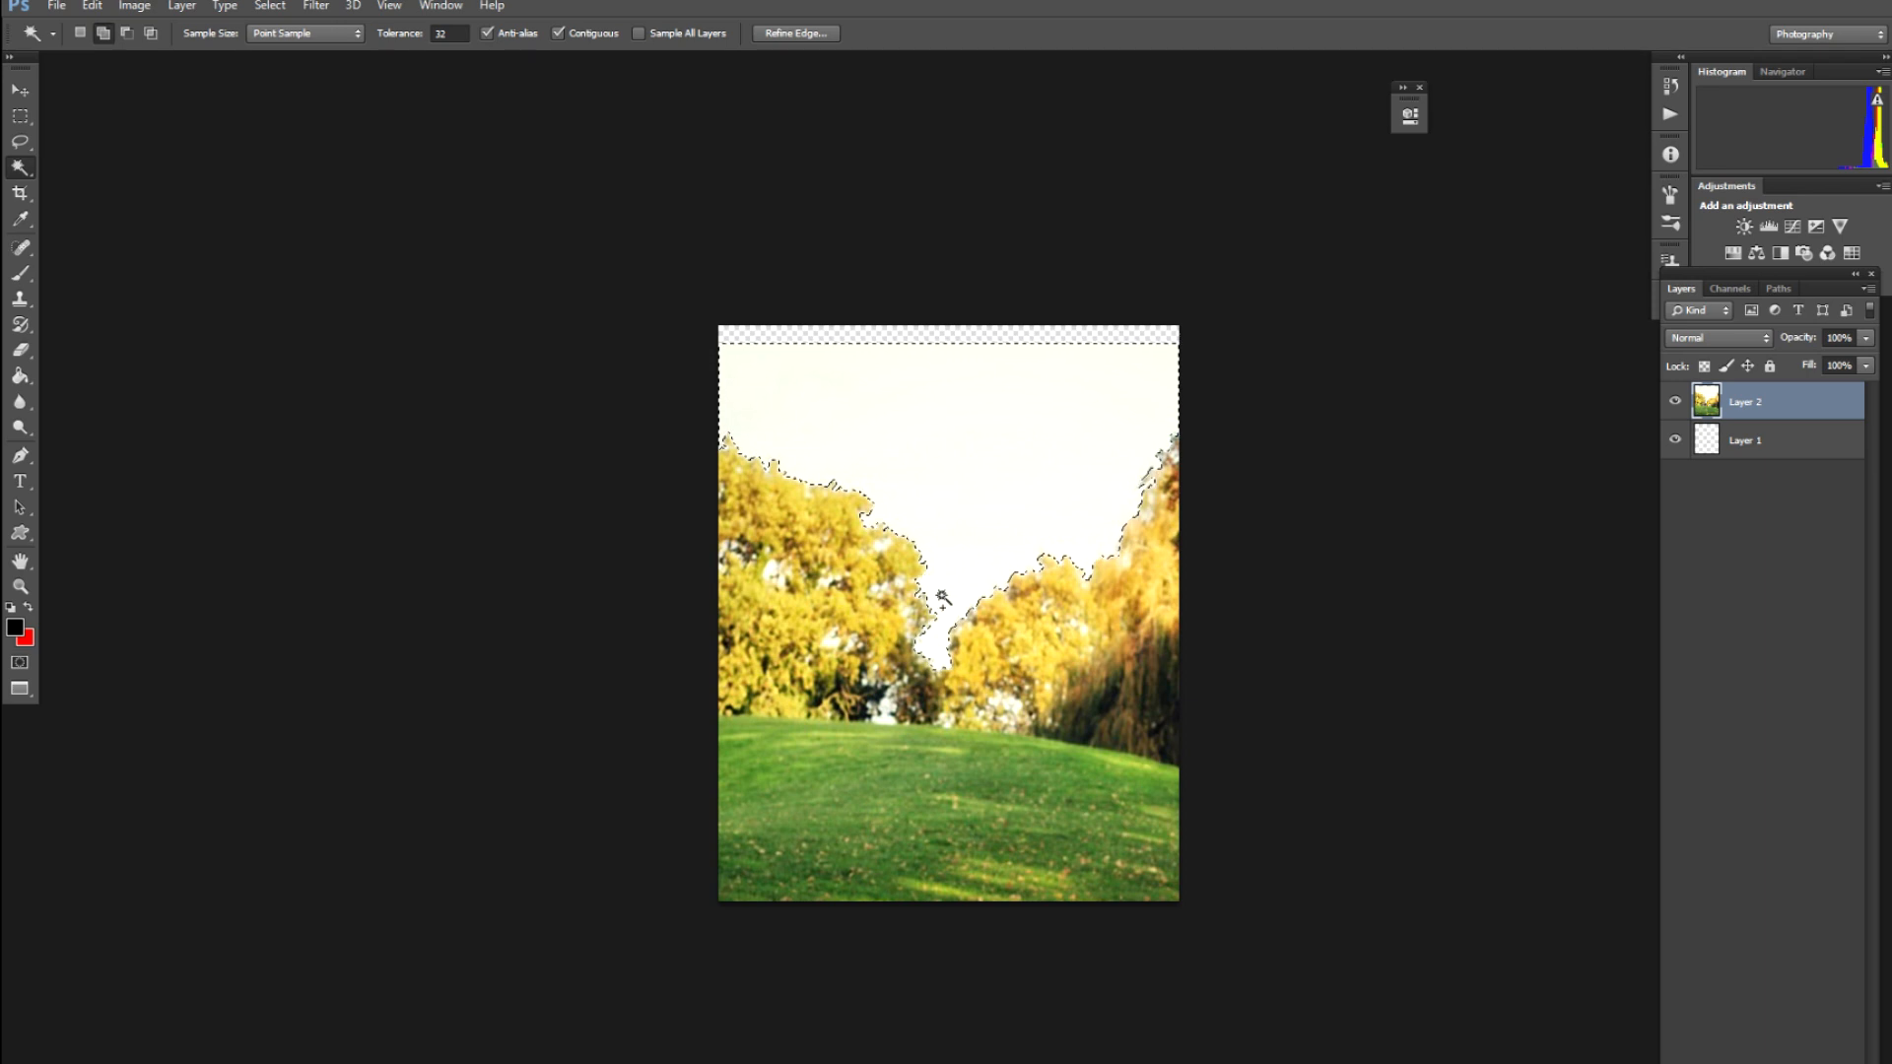
{"action": "key", "text": "v"}
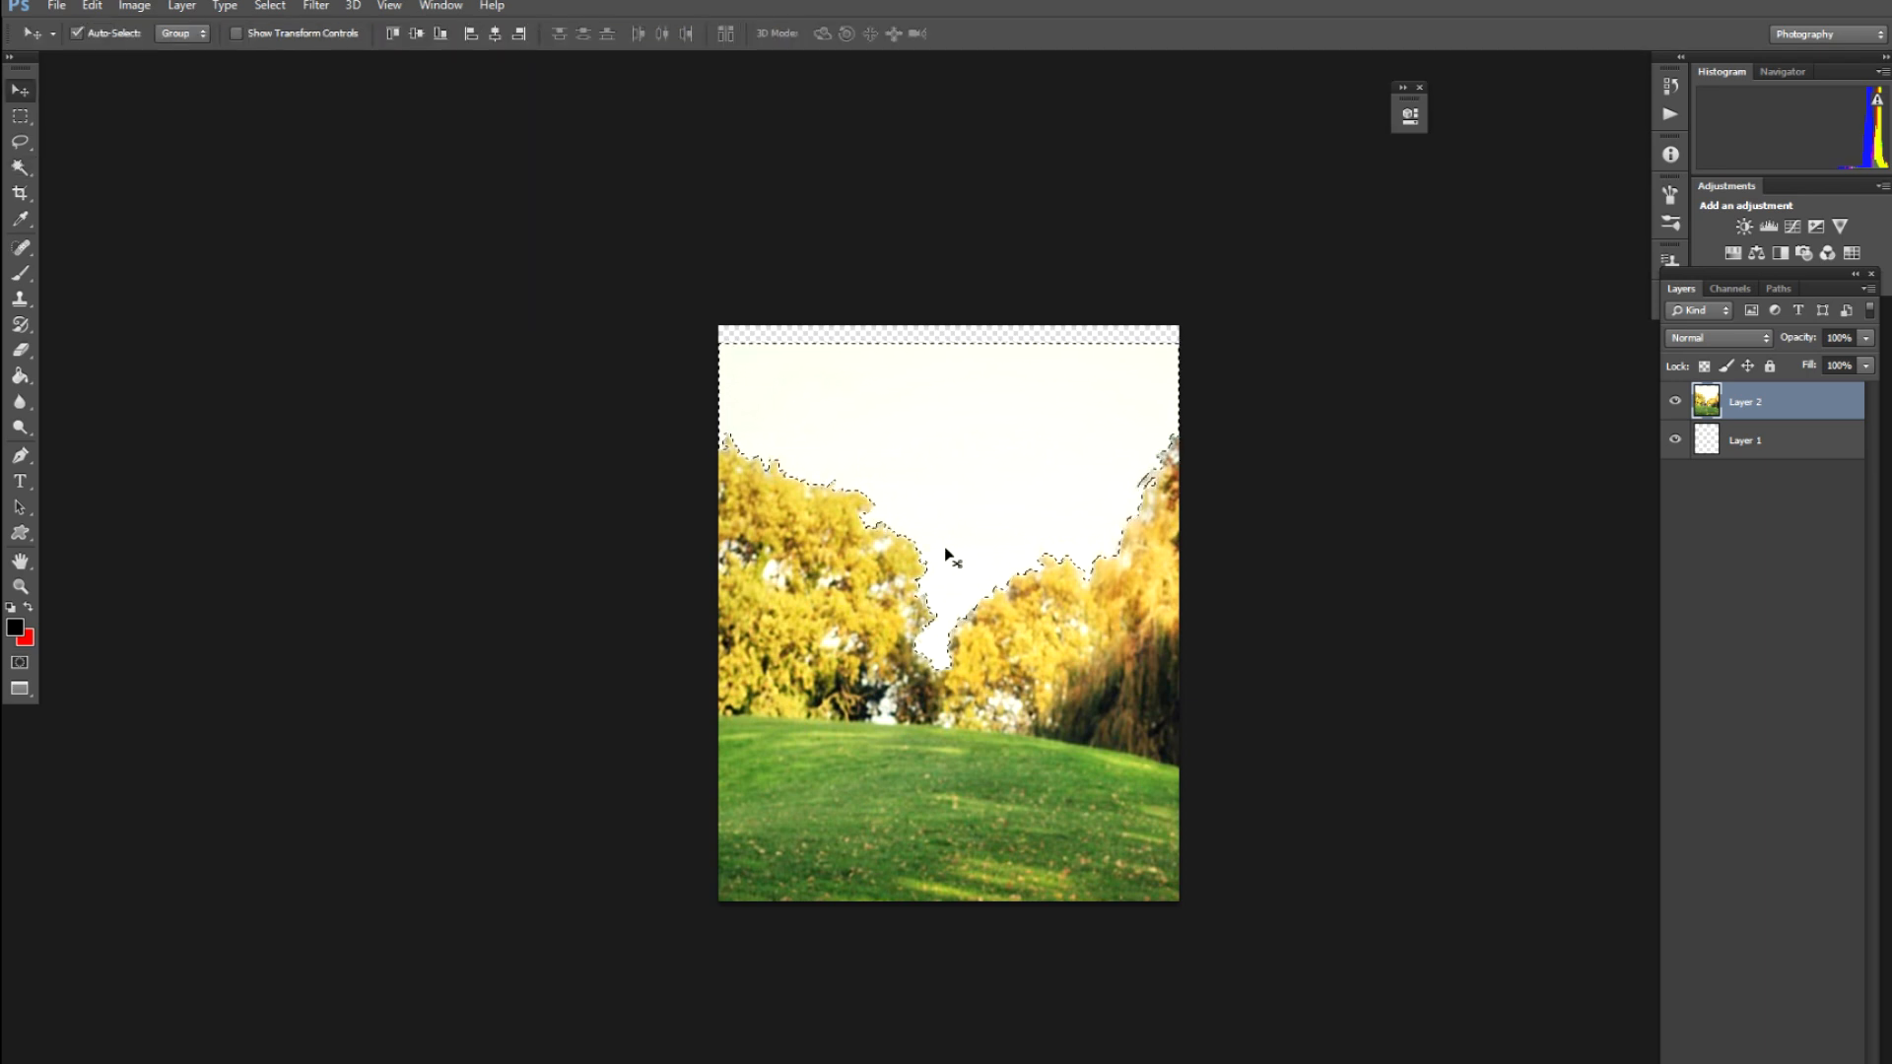
{"action": "key", "text": "ctrl+j"}
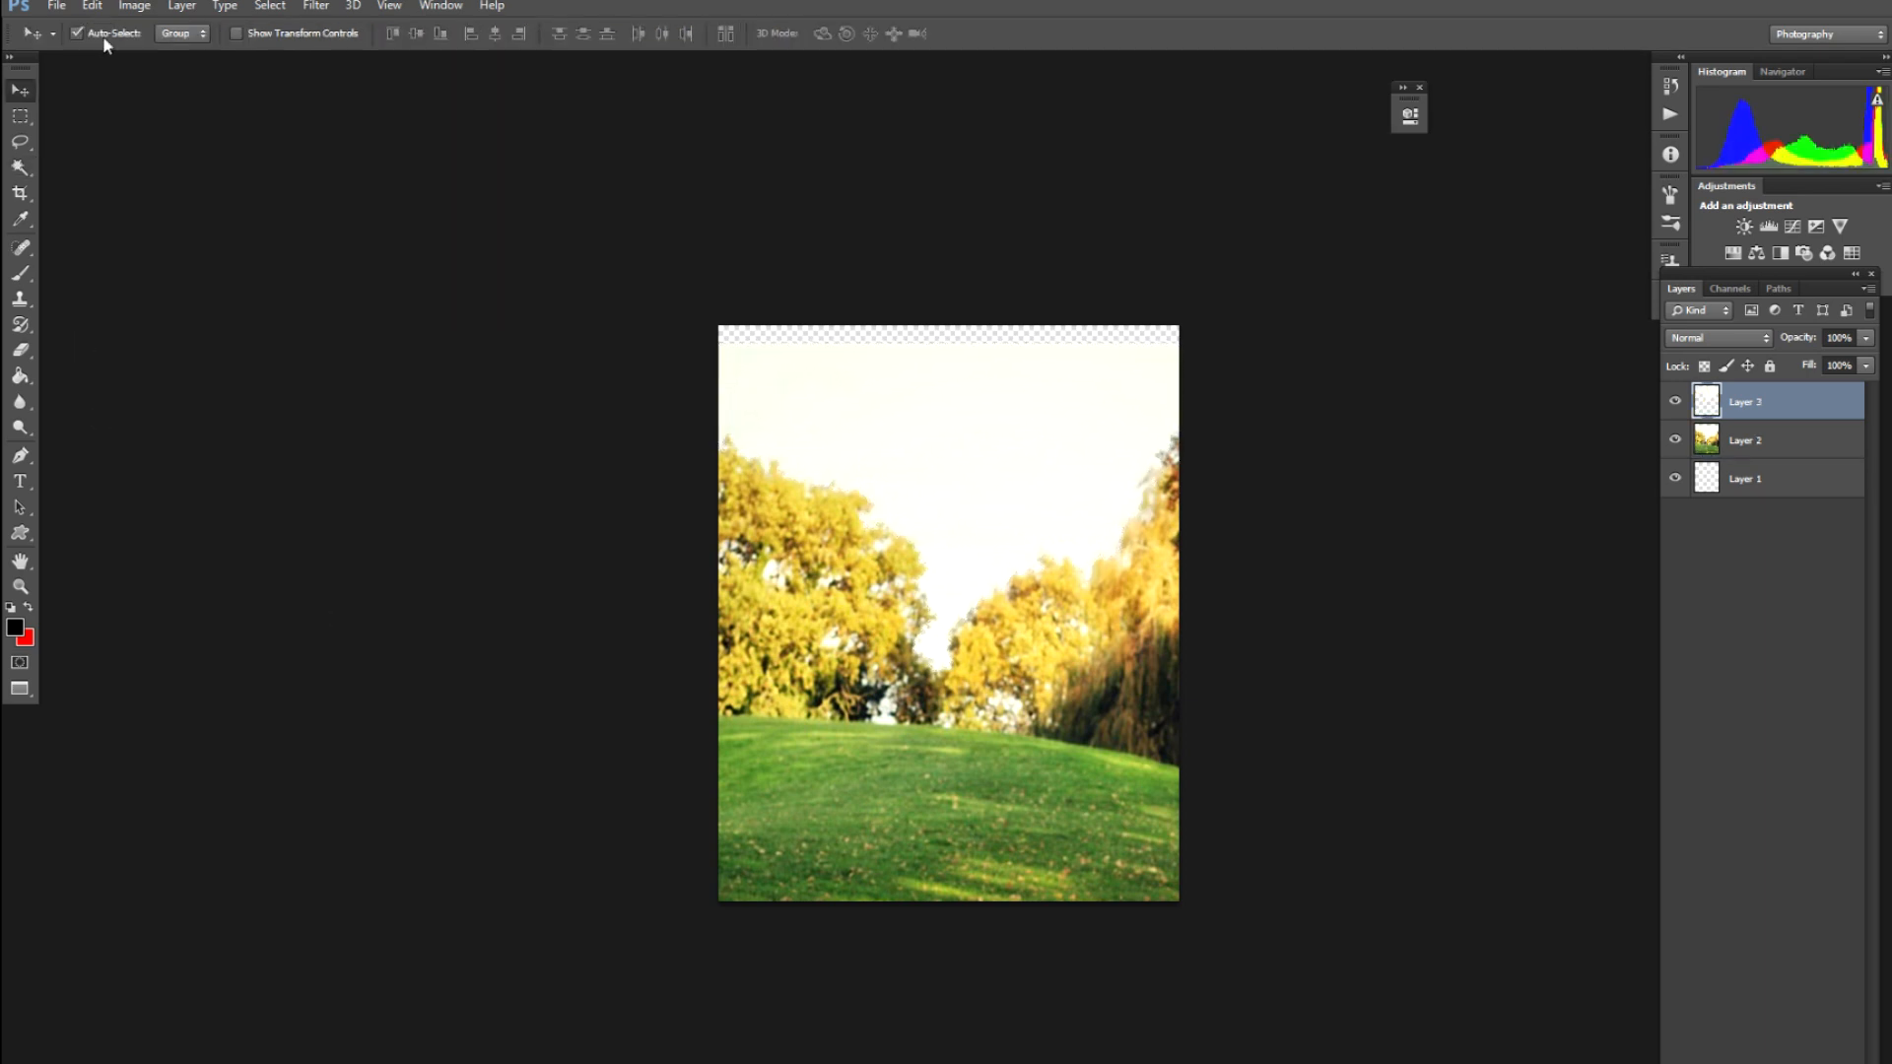
Open sky 01.jpg and copy the cloud image into the park composition as a new layer
{"action": "left_click", "coordinate": [61, 8]}
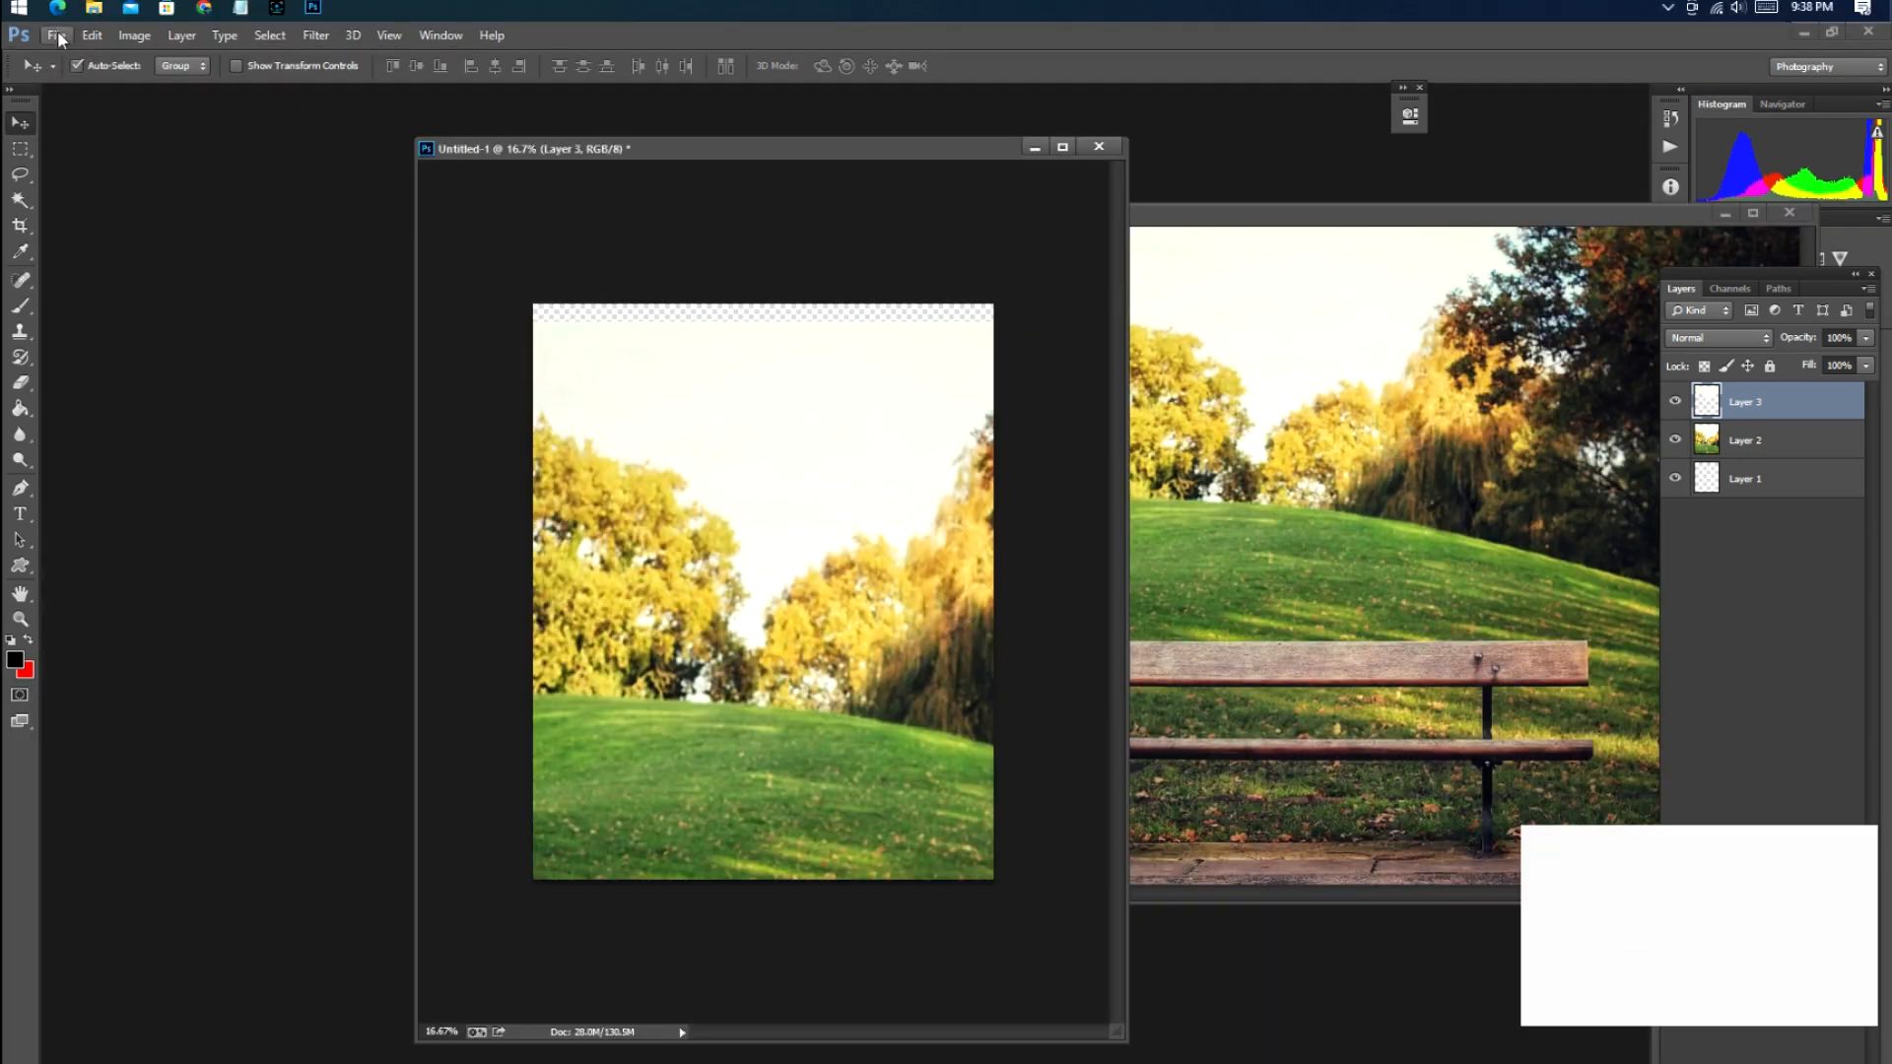
{"action": "left_click", "coordinate": [56, 34]}
{"action": "left_click", "coordinate": [74, 75]}
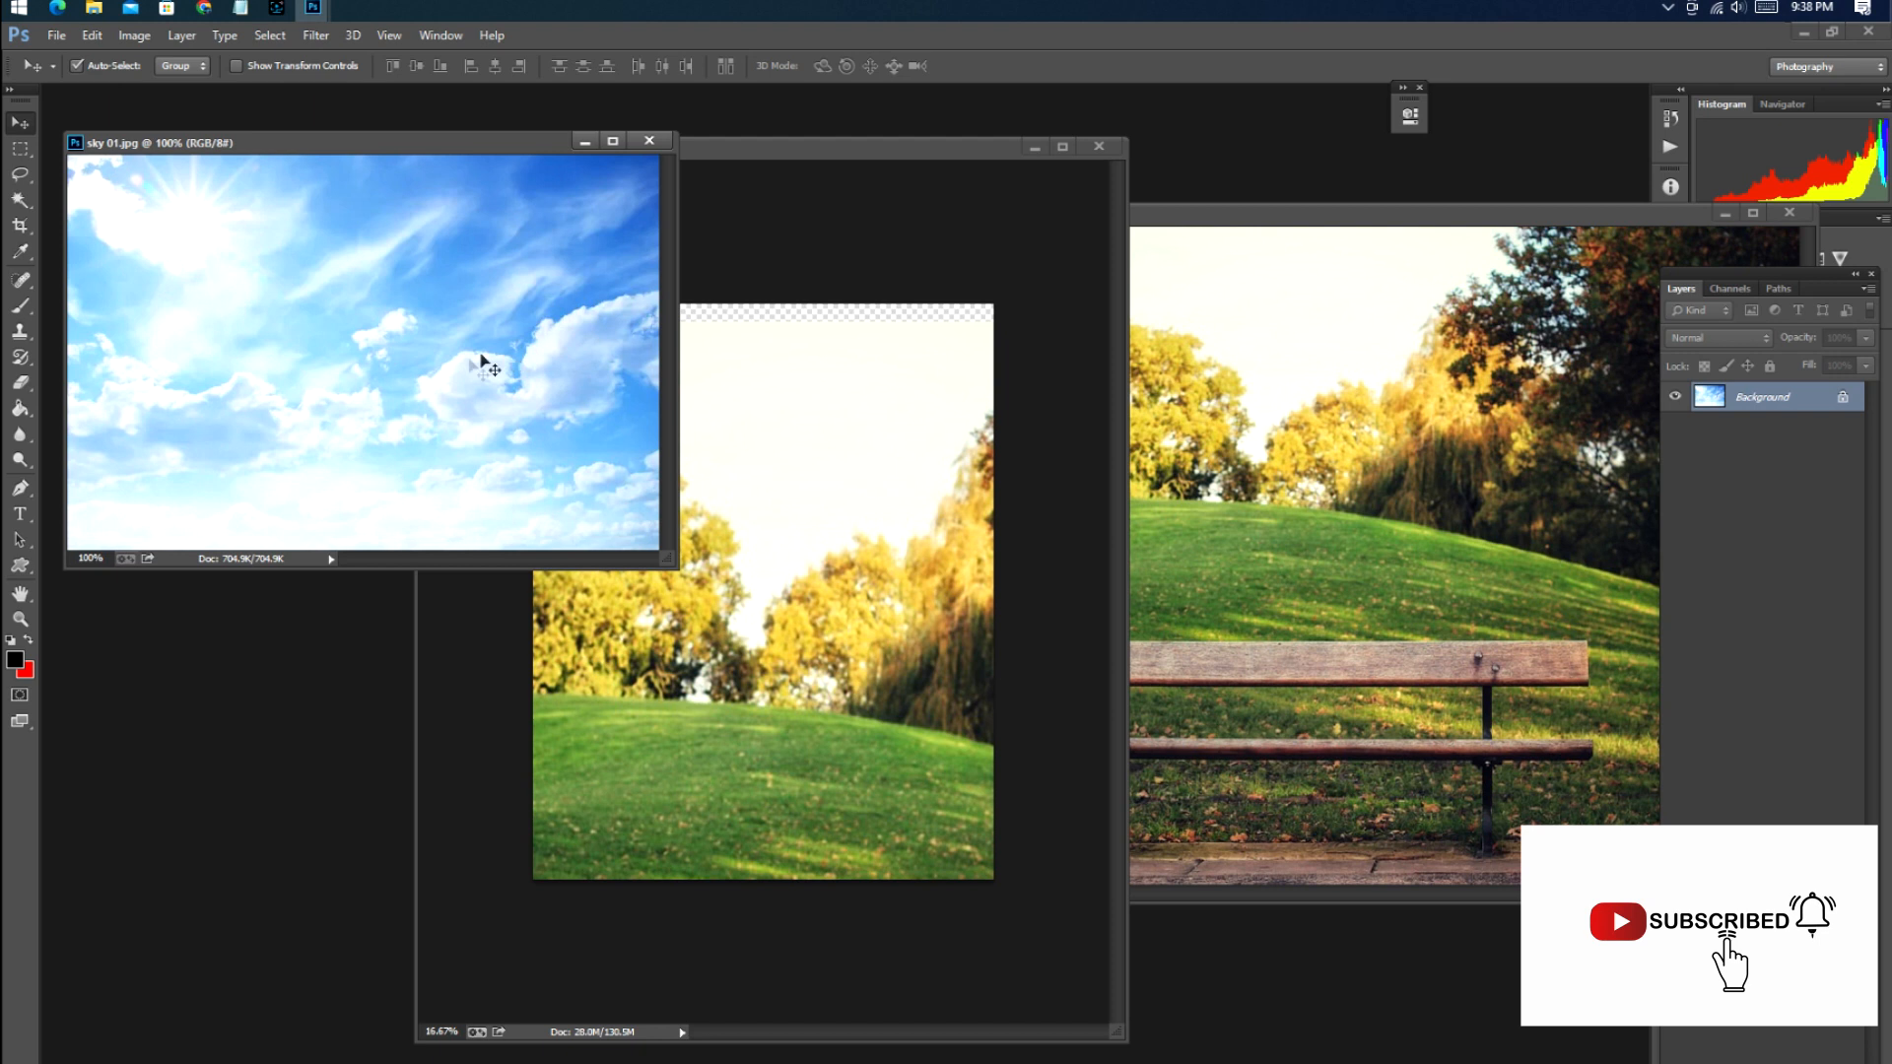
{"action": "left_click_drag", "start_coordinate": [486, 371], "coordinate": [773, 409]}
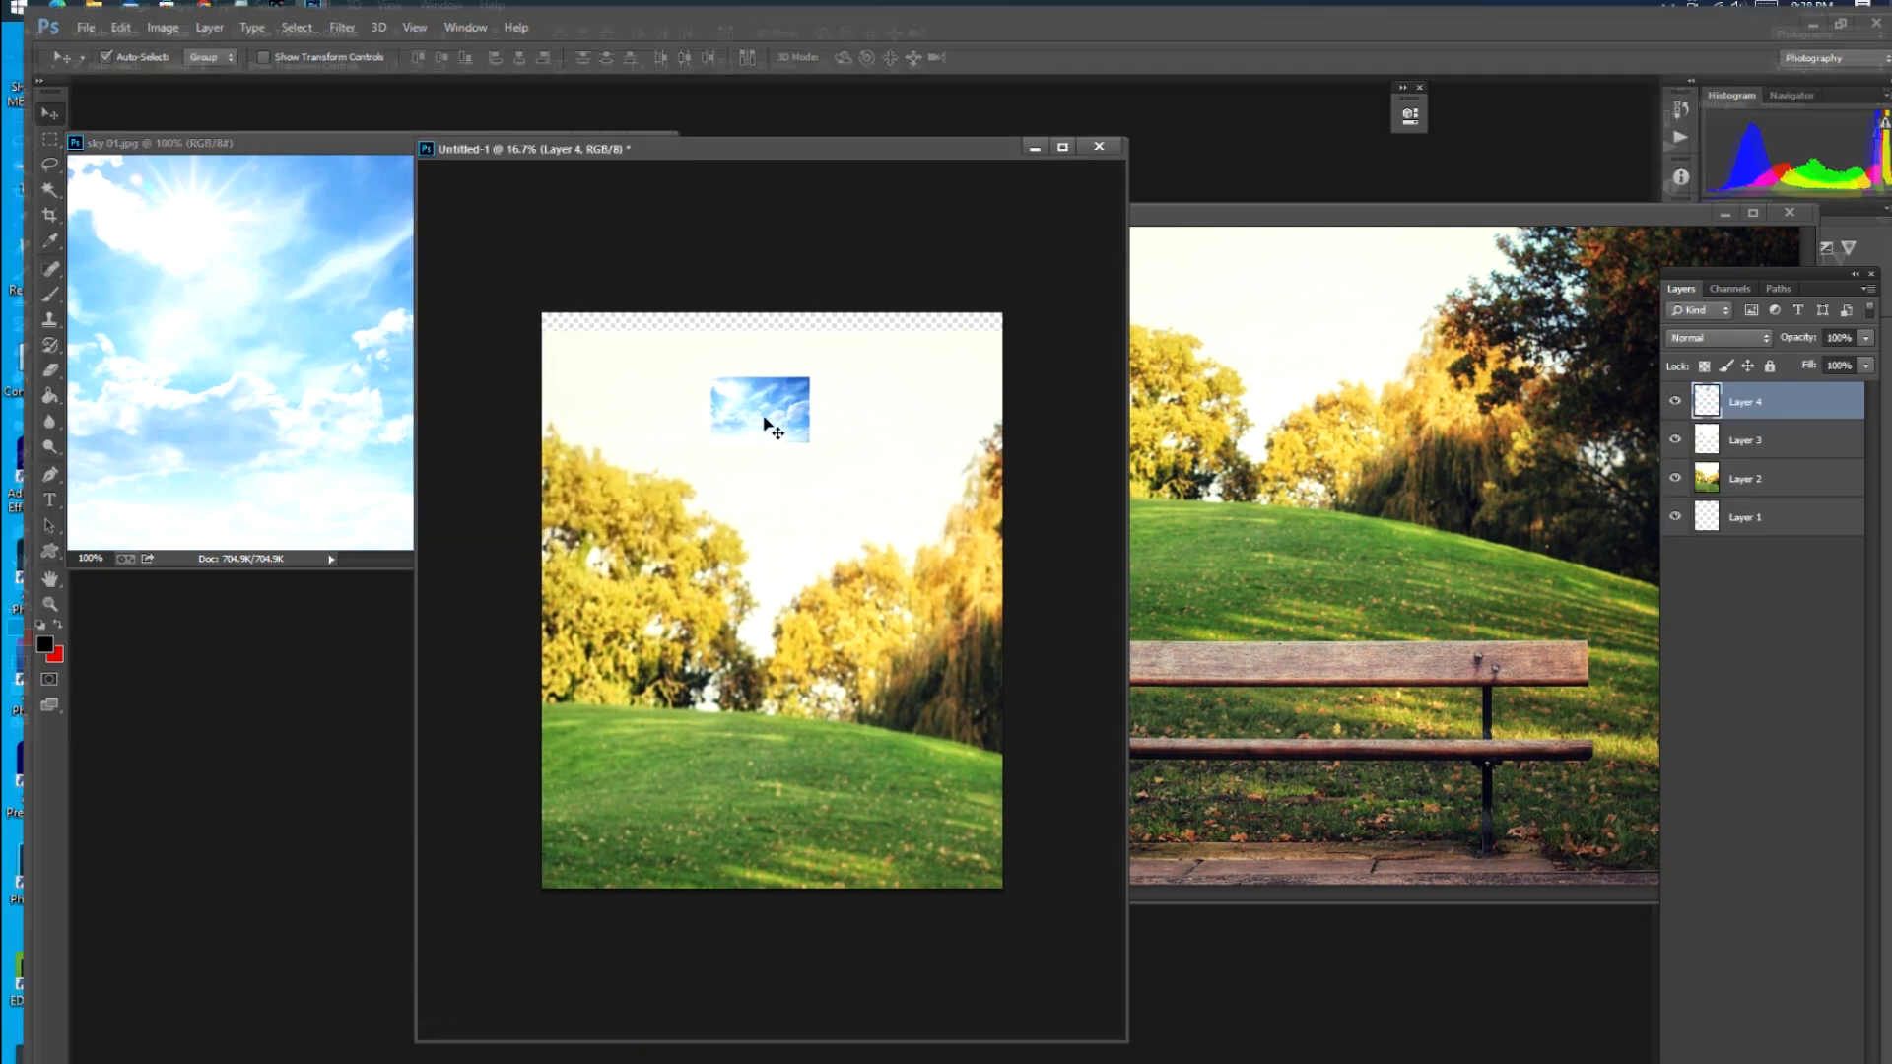
Scale the cloud image to about 671% and position it over the upper part of the canvas, covering the sky
{"action": "key", "text": "f"}
{"action": "key", "text": "ctrl+t"}
{"action": "left_click_drag", "start_coordinate": [987, 388], "coordinate": [1321, 283]}
{"action": "left_click_drag", "start_coordinate": [900, 435], "coordinate": [907, 456]}
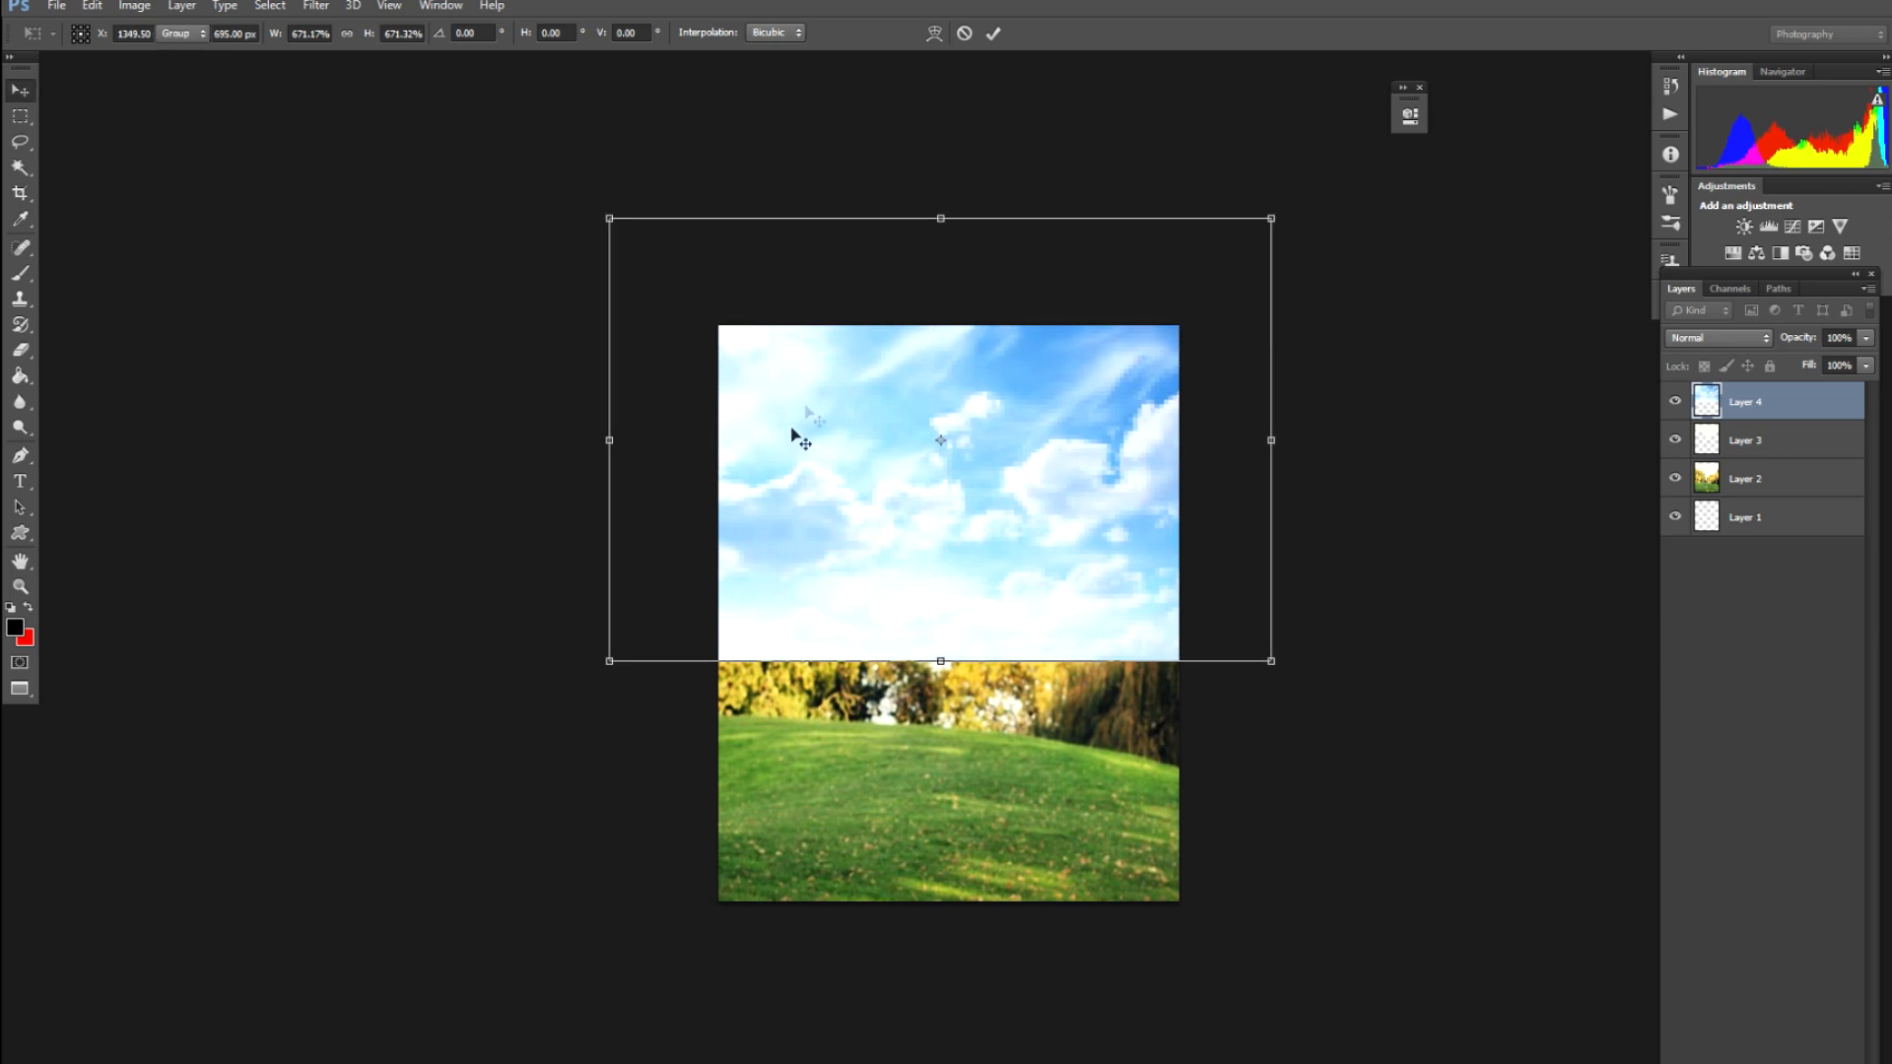
{"action": "key", "text": "Return"}
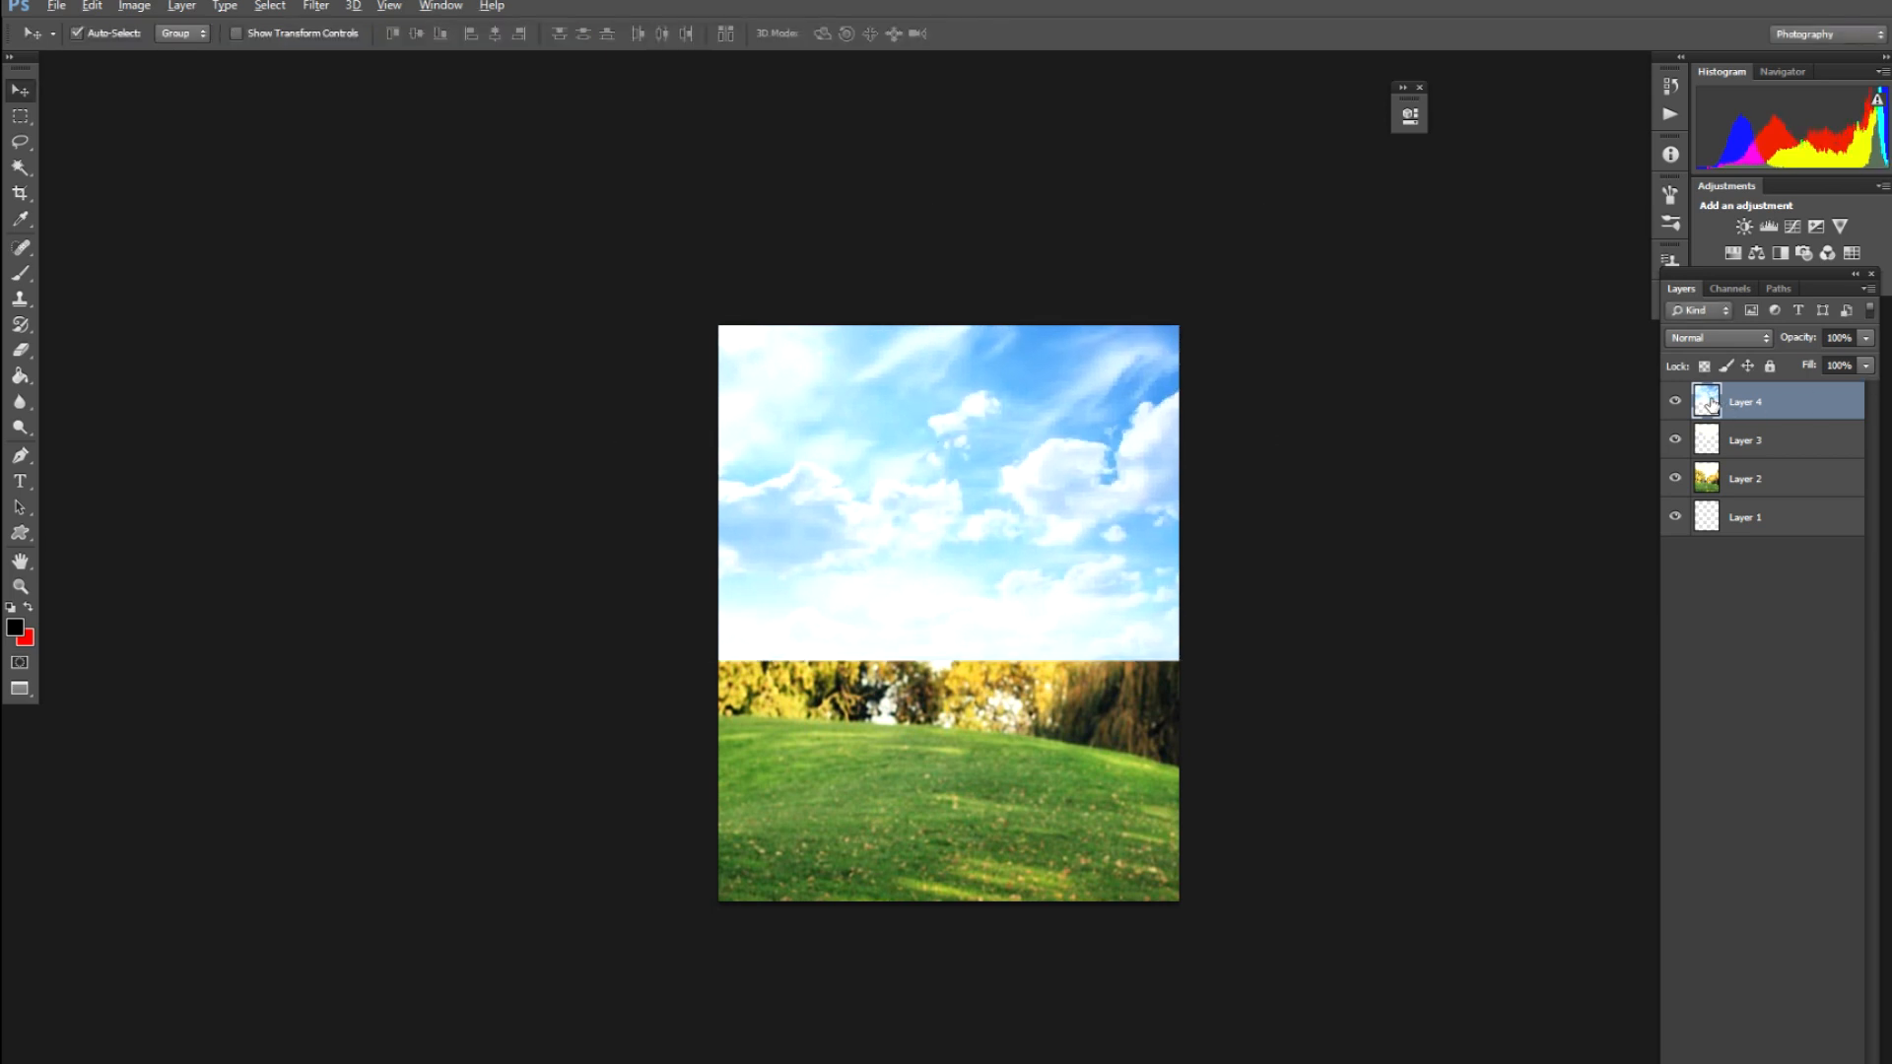
{"action": "left_click", "coordinate": [1713, 442], "text": "shift"}
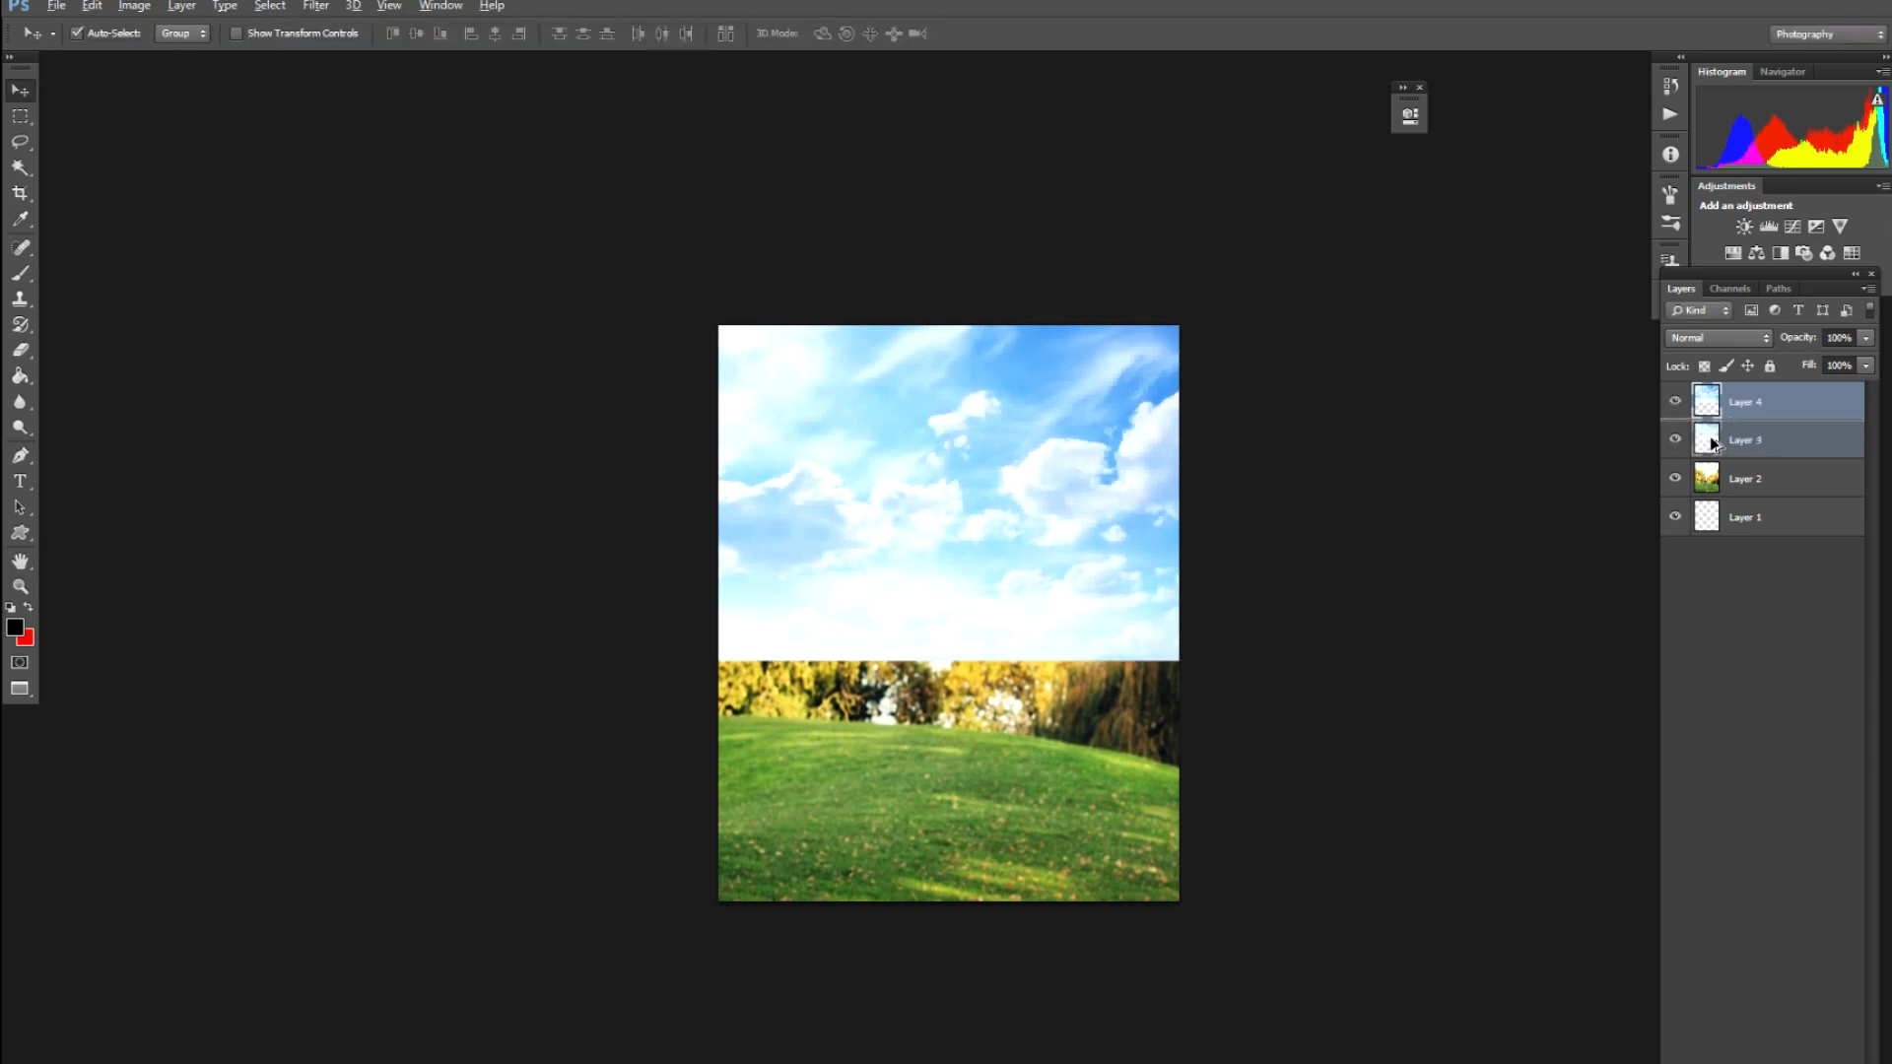
{"action": "mouse_move", "coordinate": [1712, 440]}
{"action": "left_mouse_down"}
{"action": "mouse_move", "coordinate": [1706, 402]}
{"action": "mouse_move", "coordinate": [1707, 428]}
{"action": "mouse_move", "coordinate": [1707, 404]}
{"action": "mouse_move", "coordinate": [1766, 411]}
{"action": "mouse_move", "coordinate": [1766, 433]}
{"action": "mouse_move", "coordinate": [1711, 421]}
{"action": "left_mouse_up"}
{"action": "key", "text": "ctrl+z"}
{"action": "key", "text": "ctrl+z"}
{"action": "key", "text": "ctrl+z"}
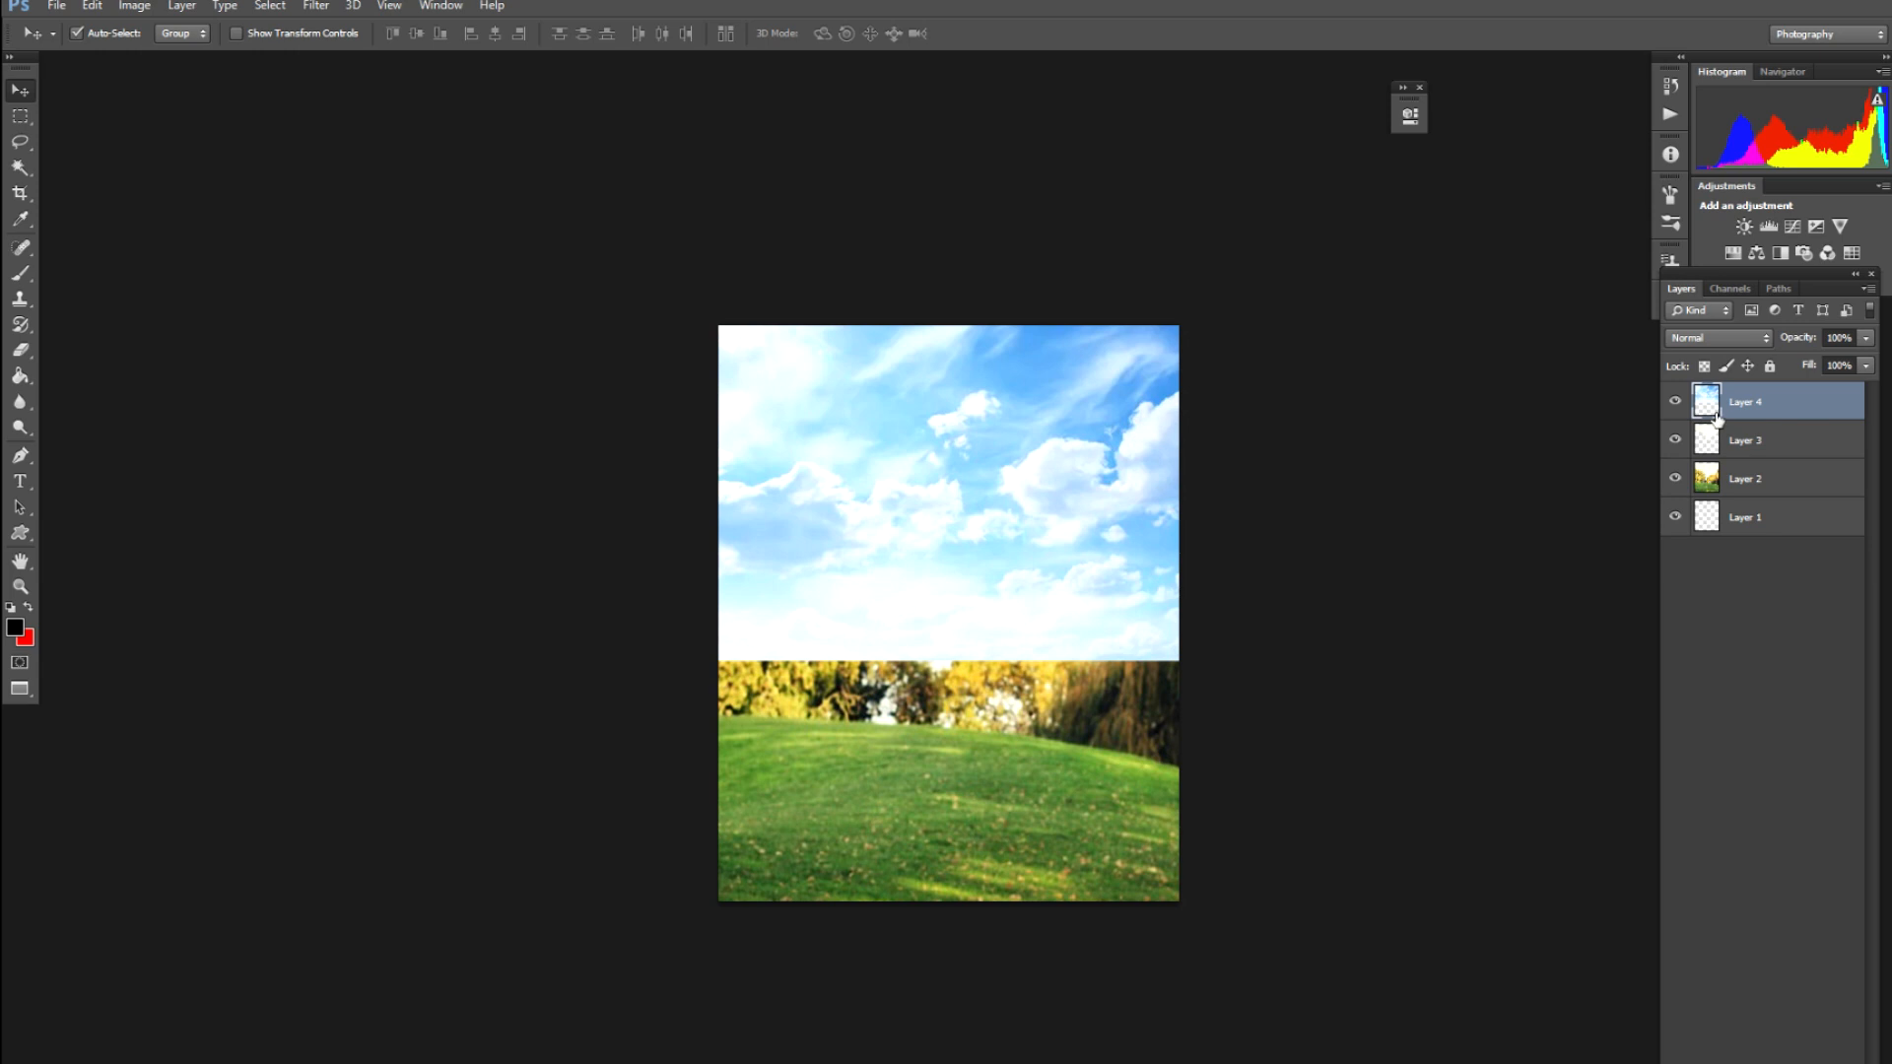
Clip the cloud layer to the copied sky-area layer, then enlarge it slightly and move it up behind the treetops
{"action": "left_click", "coordinate": [1715, 419], "text": "alt"}
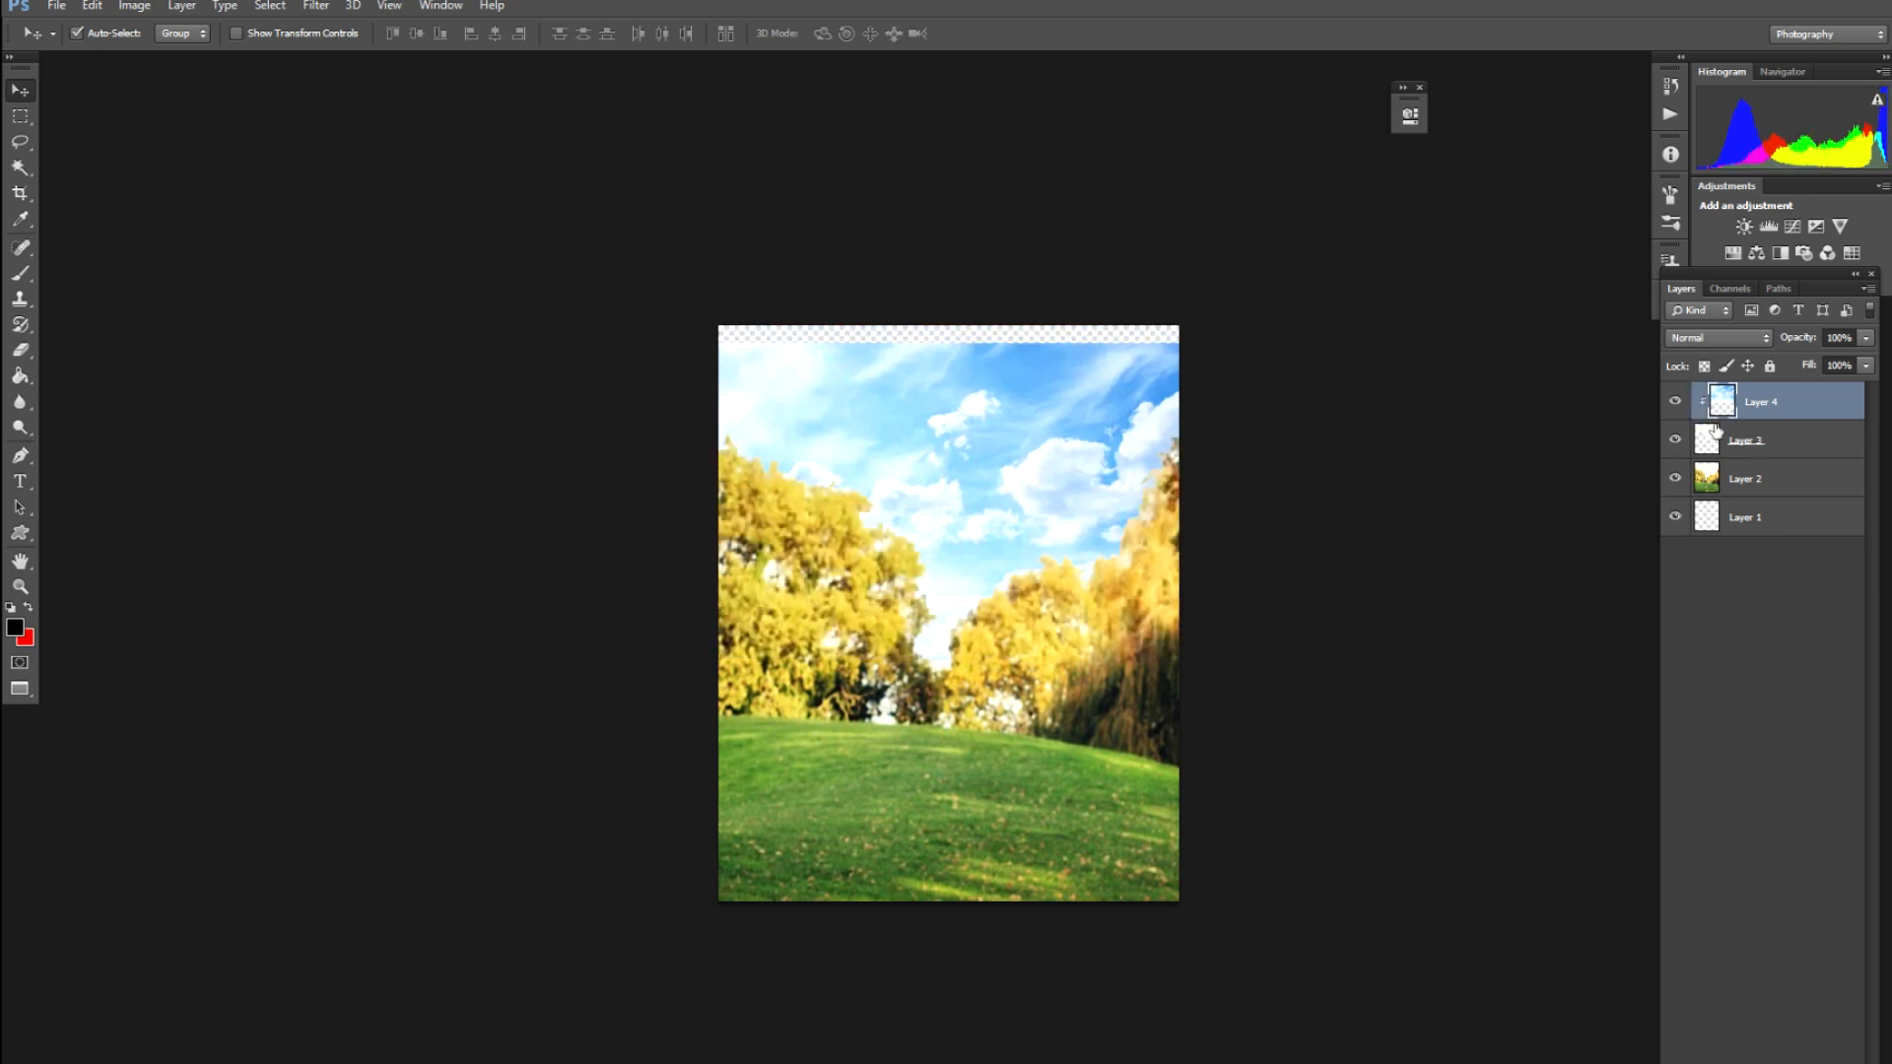
{"action": "key", "text": "ctrl+t"}
{"action": "left_click_drag", "start_coordinate": [1272, 215], "coordinate": [1314, 189]}
{"action": "left_click_drag", "start_coordinate": [1200, 351], "coordinate": [1200, 260]}
{"action": "key", "text": "Return"}
Fill a full-width strip along the top of the cloud layer with Content-Aware at Normal mode and 100% opacity, and deselect
{"action": "key", "text": "m"}
{"action": "left_click_drag", "start_coordinate": [703, 285], "coordinate": [1369, 376]}
{"action": "right_click", "coordinate": [1005, 353]}
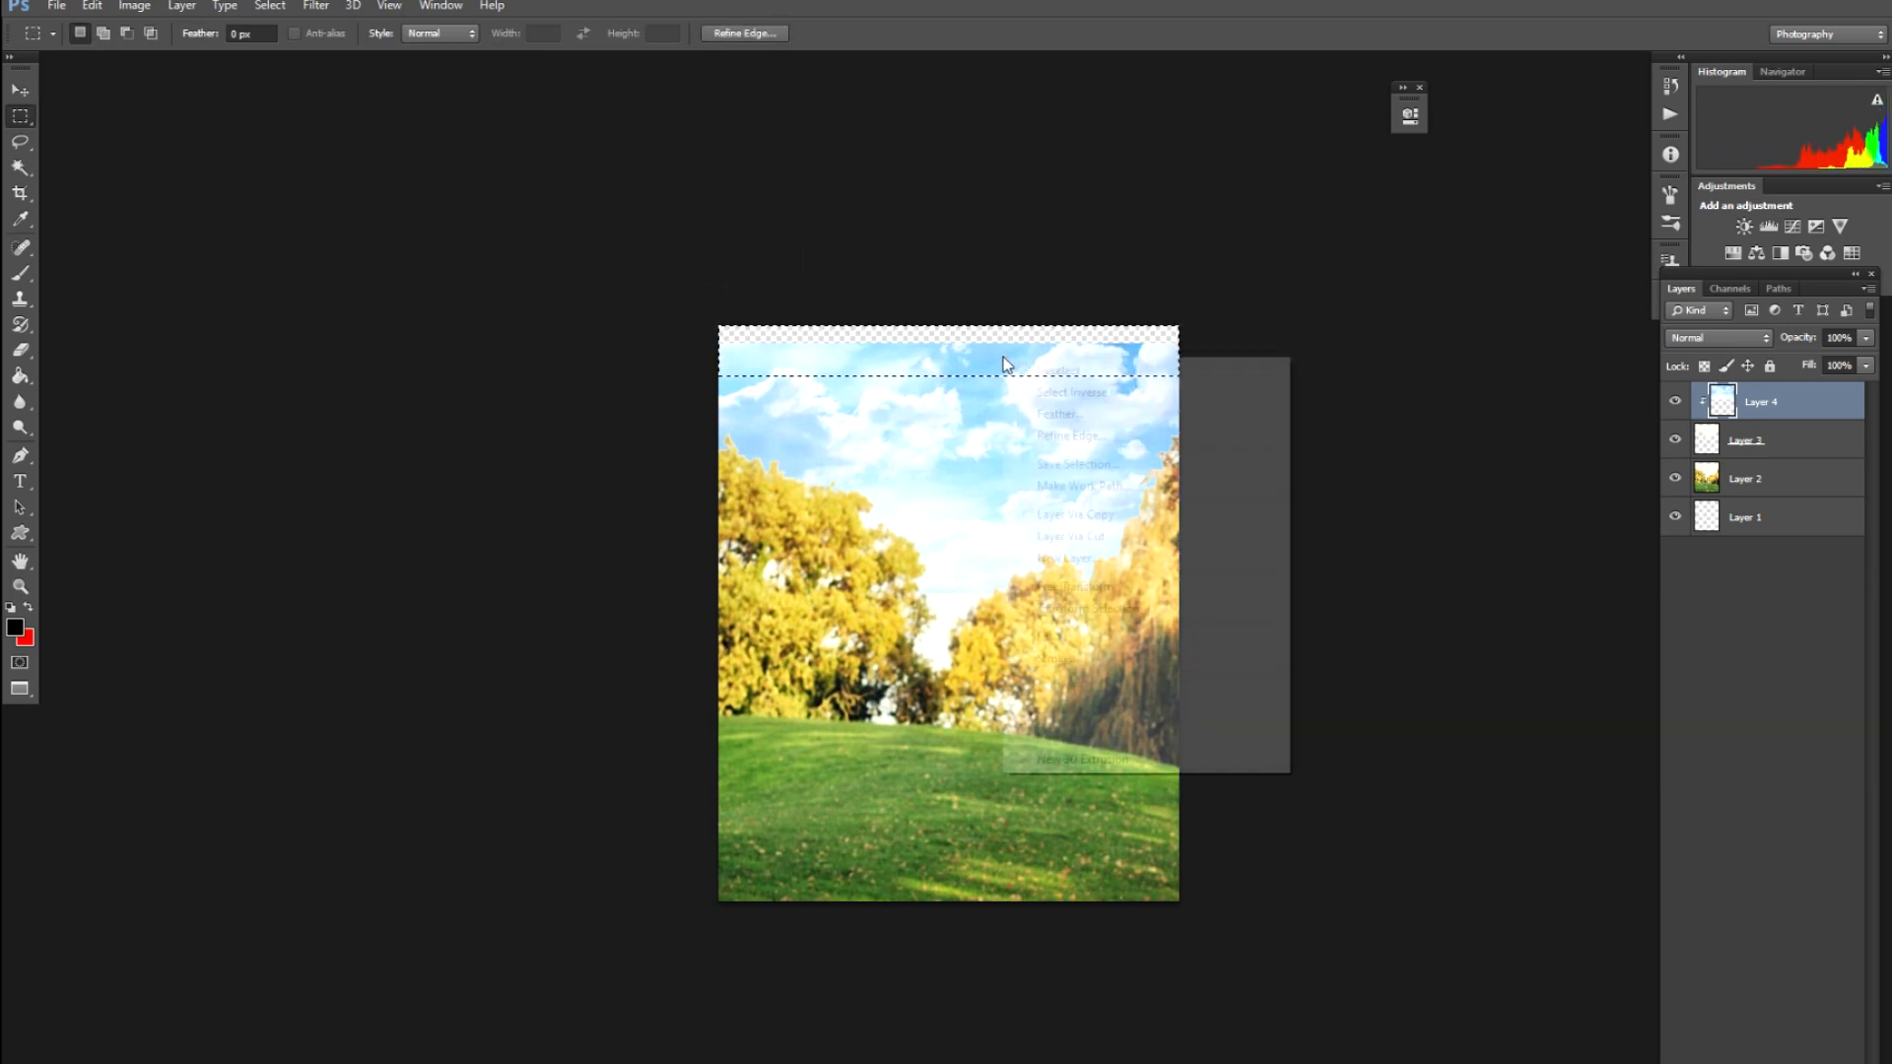
{"action": "left_click", "coordinate": [1109, 635]}
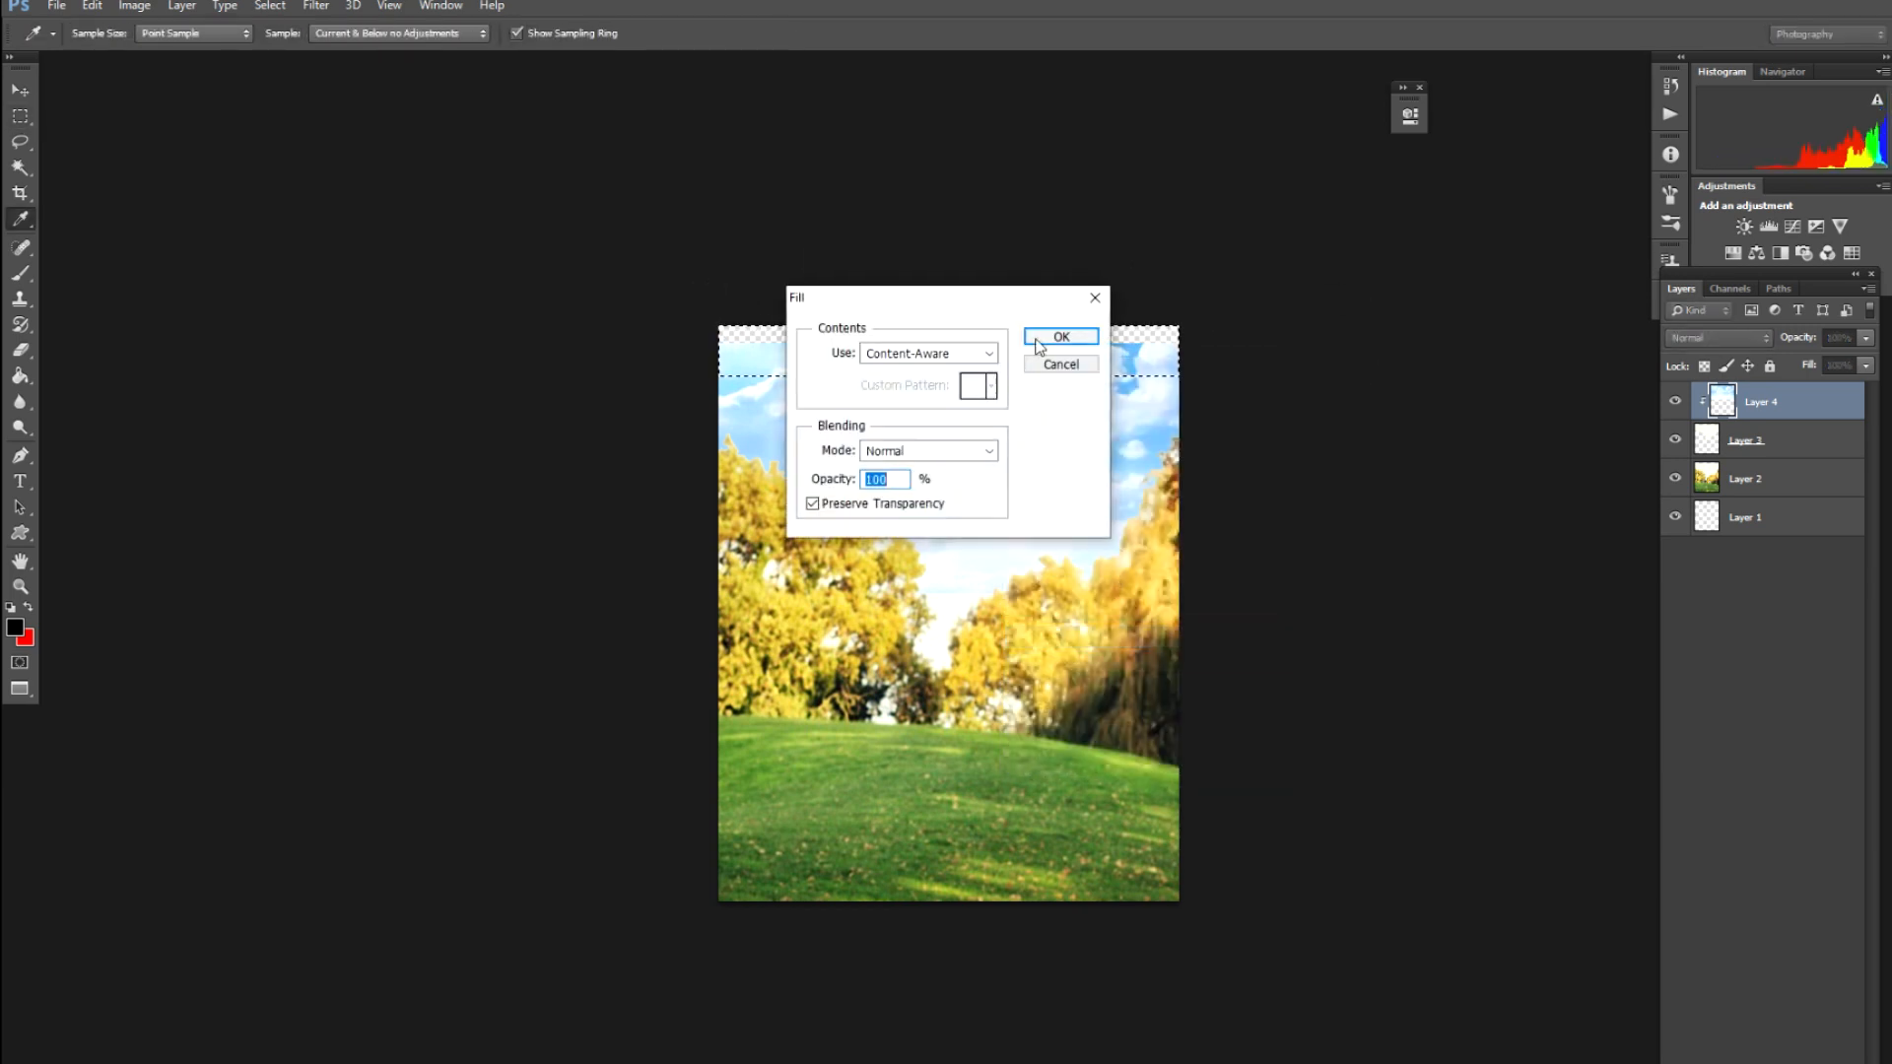
{"action": "left_click", "coordinate": [1061, 336]}
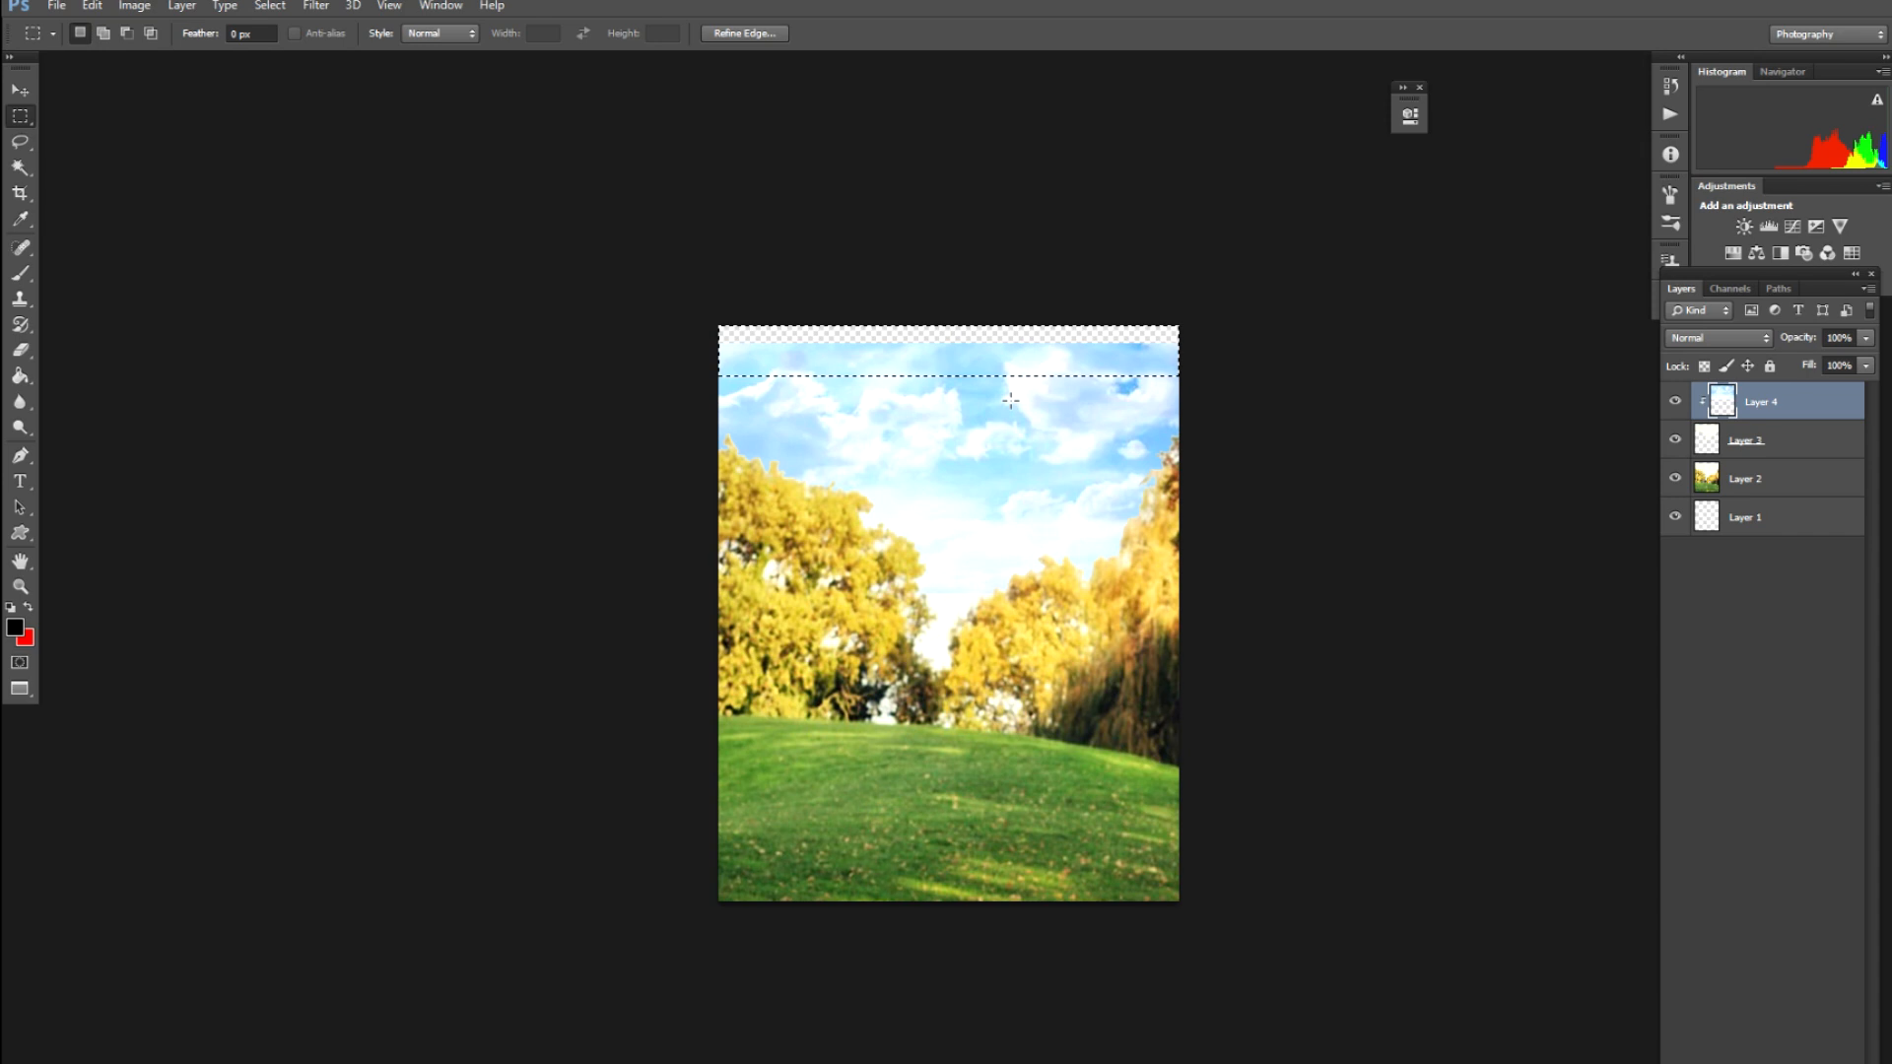
{"action": "key", "text": "ctrl+d"}
{"action": "key", "text": "v"}
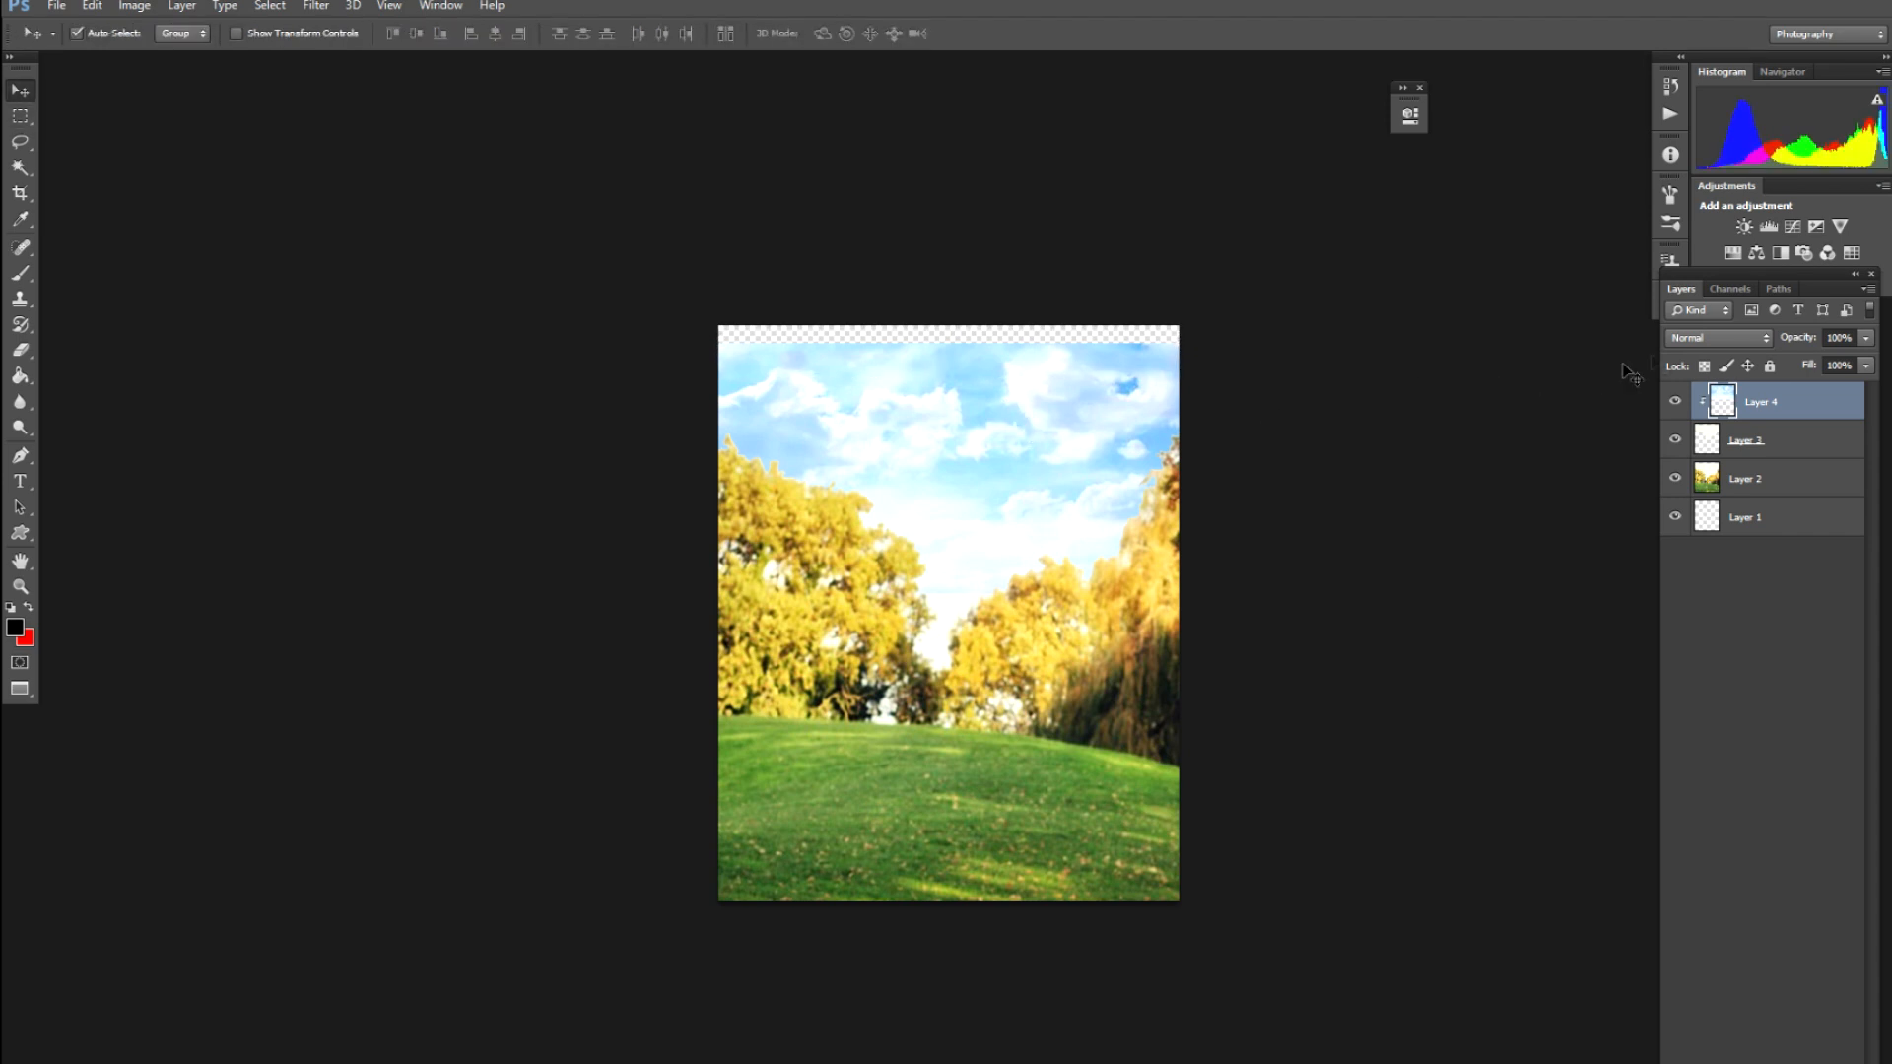
Try out blend modes such as Soft Light on the clipped cloud layer and return it to Normal
{"action": "left_click", "coordinate": [1714, 338]}
{"action": "left_click", "coordinate": [1694, 407]}
{"action": "key", "text": "shift+plus"}
{"action": "key", "text": "shift+plus"}
{"action": "key", "text": "shift+plus"}
{"action": "key", "text": "shift+plus"}
{"action": "key", "text": "shift+plus"}
{"action": "key", "text": "shift+plus"}
{"action": "key", "text": "shift+plus"}
{"action": "key", "text": "shift+plus"}
{"action": "key", "text": "shift+plus"}
{"action": "key", "text": "shift+plus"}
{"action": "key", "text": "shift+plus"}
{"action": "key", "text": "shift+plus"}
{"action": "key", "text": "shift+plus"}
{"action": "key", "text": "shift+plus"}
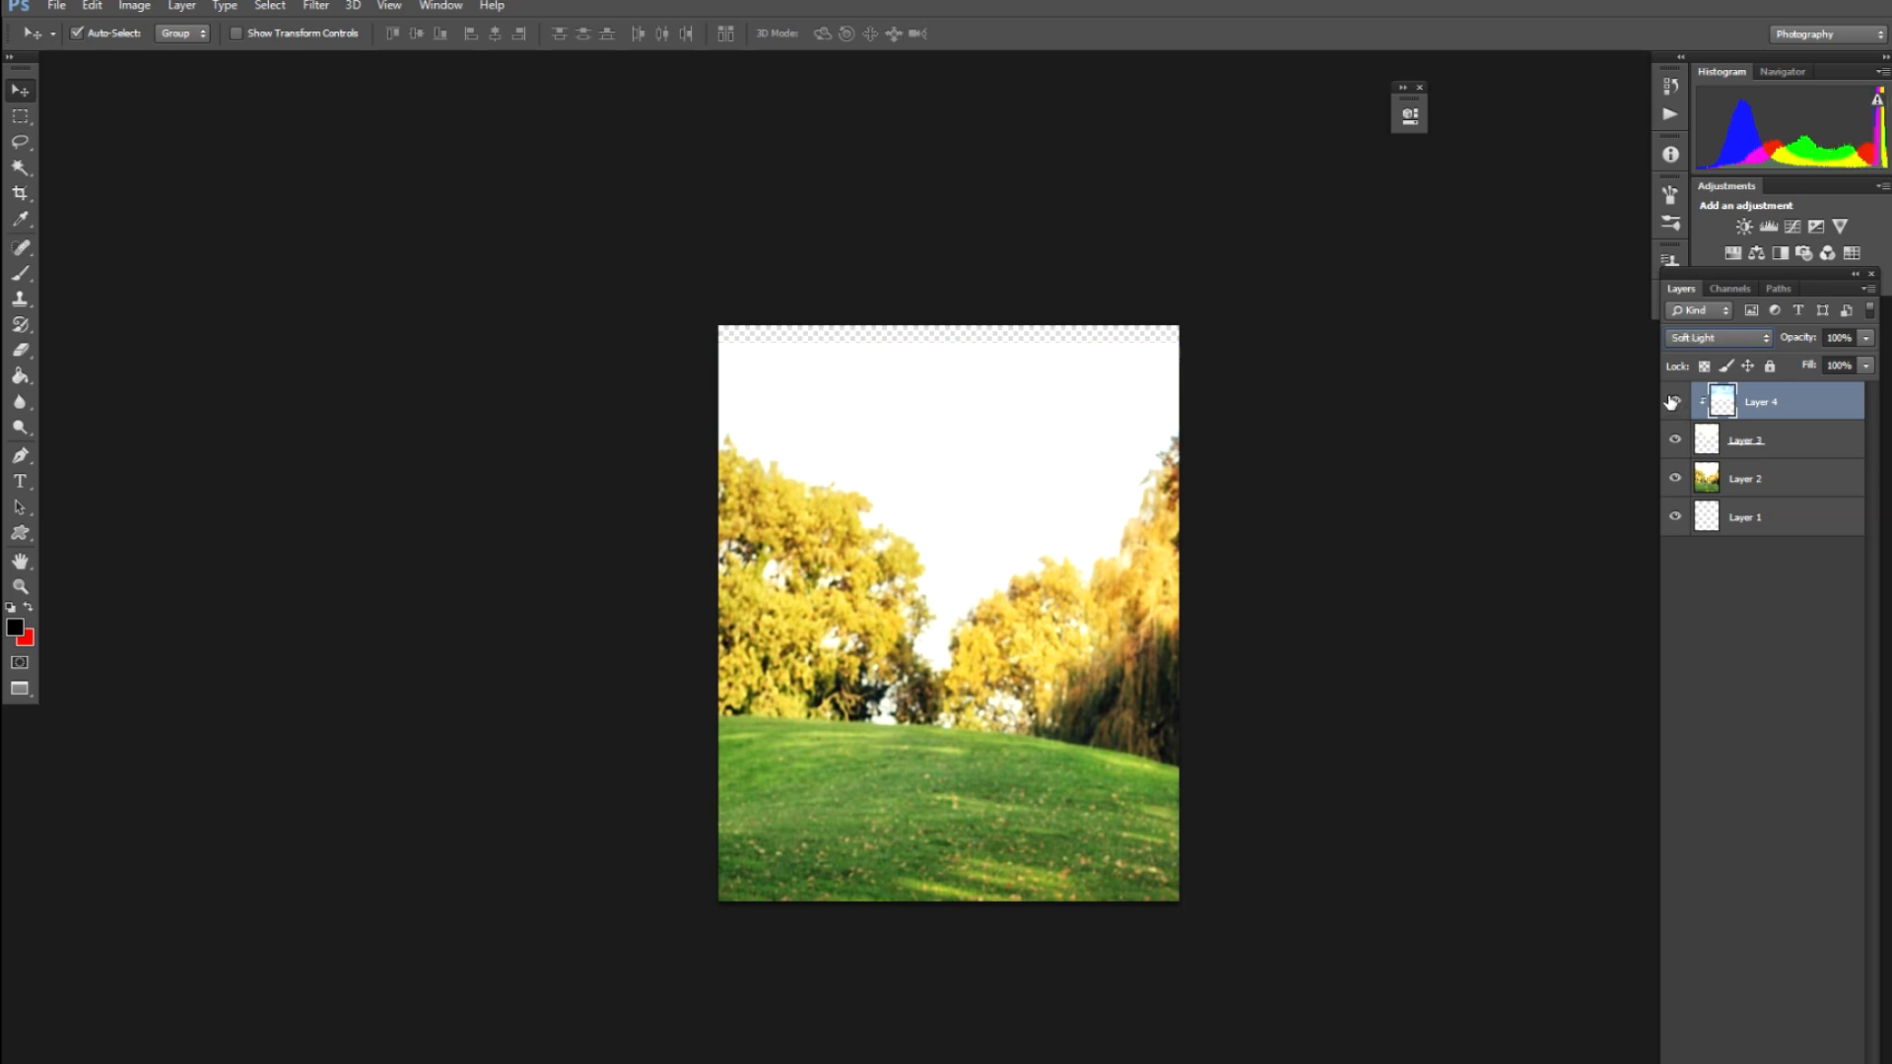
{"action": "key", "text": "shift+plus"}
{"action": "key", "text": "shift+plus"}
{"action": "key", "text": "shift+plus"}
{"action": "key", "text": "shift+plus"}
{"action": "key", "text": "shift+plus"}
{"action": "key", "text": "shift+plus"}
{"action": "key", "text": "shift+plus"}
{"action": "key", "text": "shift+plus"}
{"action": "key", "text": "shift+plus"}
{"action": "left_click", "coordinate": [1685, 339]}
{"action": "left_click", "coordinate": [1687, 347]}
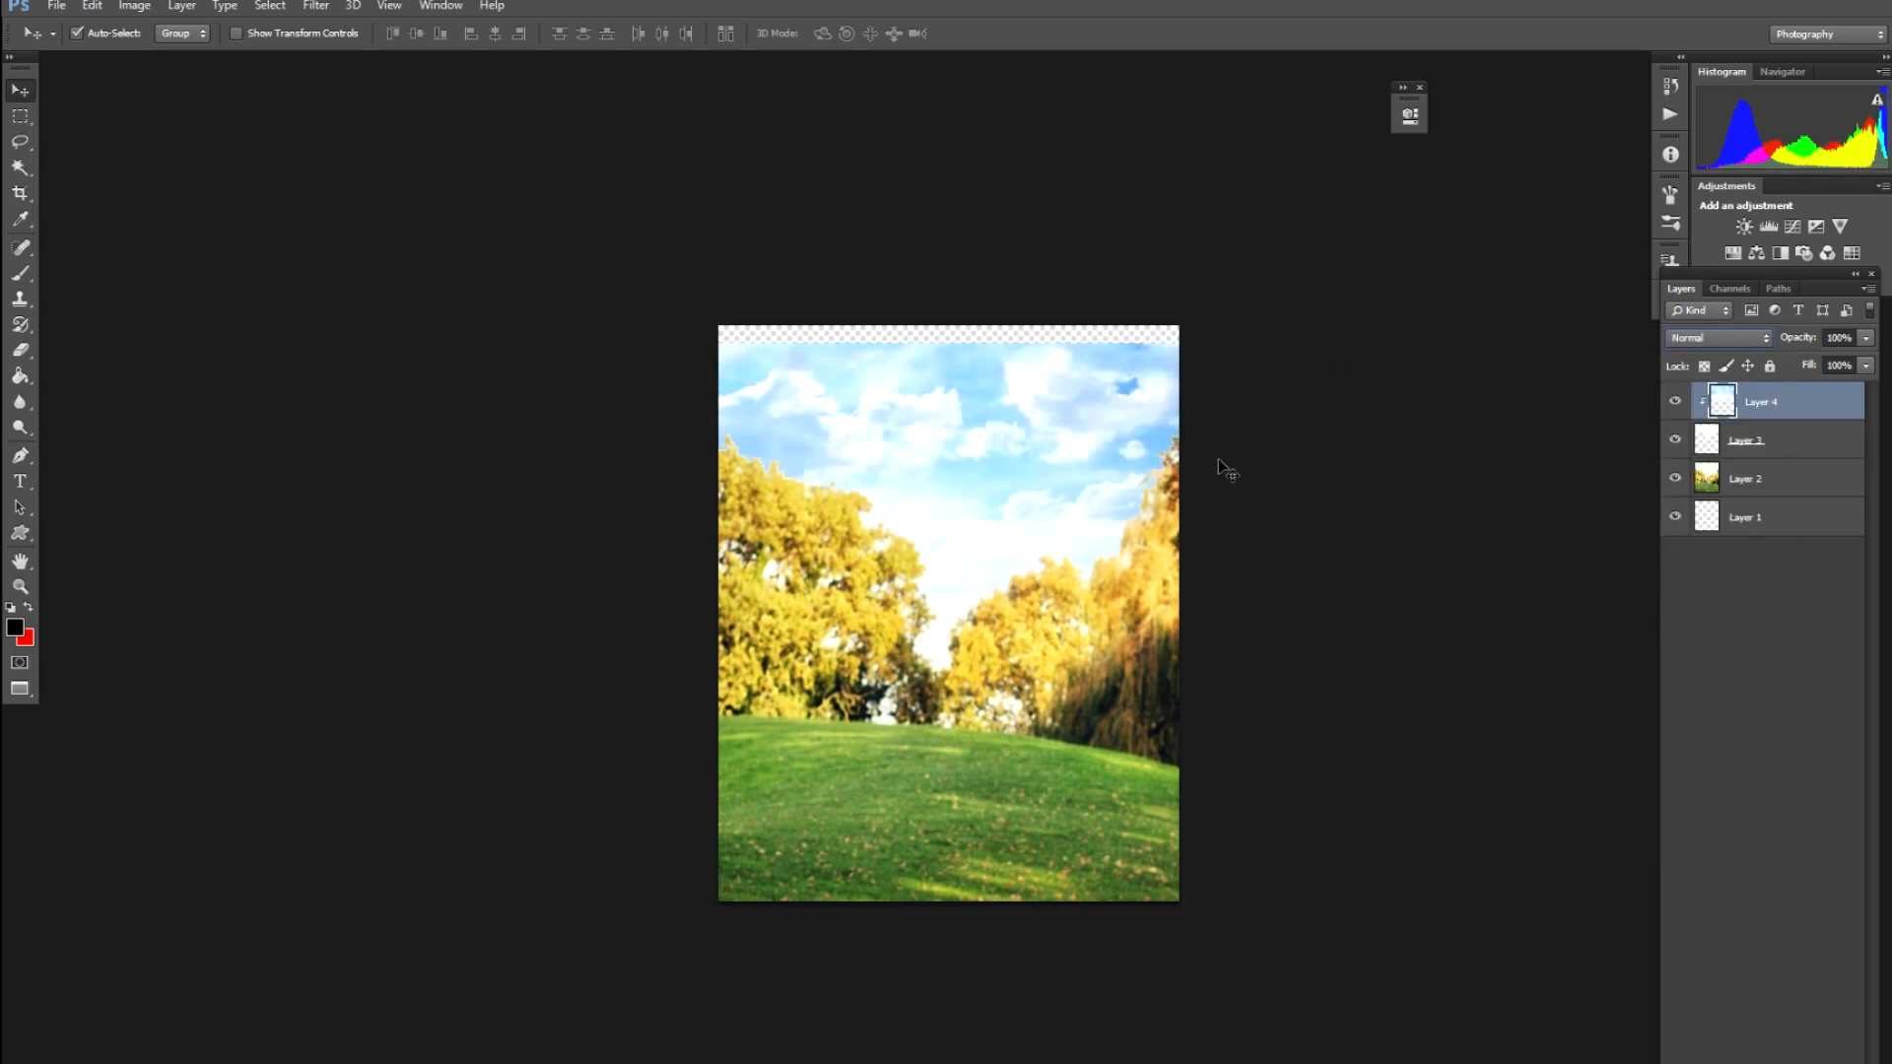
Stretch the clipped cloud layer downward to increase its height and nudge it up within the sky area
{"action": "key", "text": "ctrl+t"}
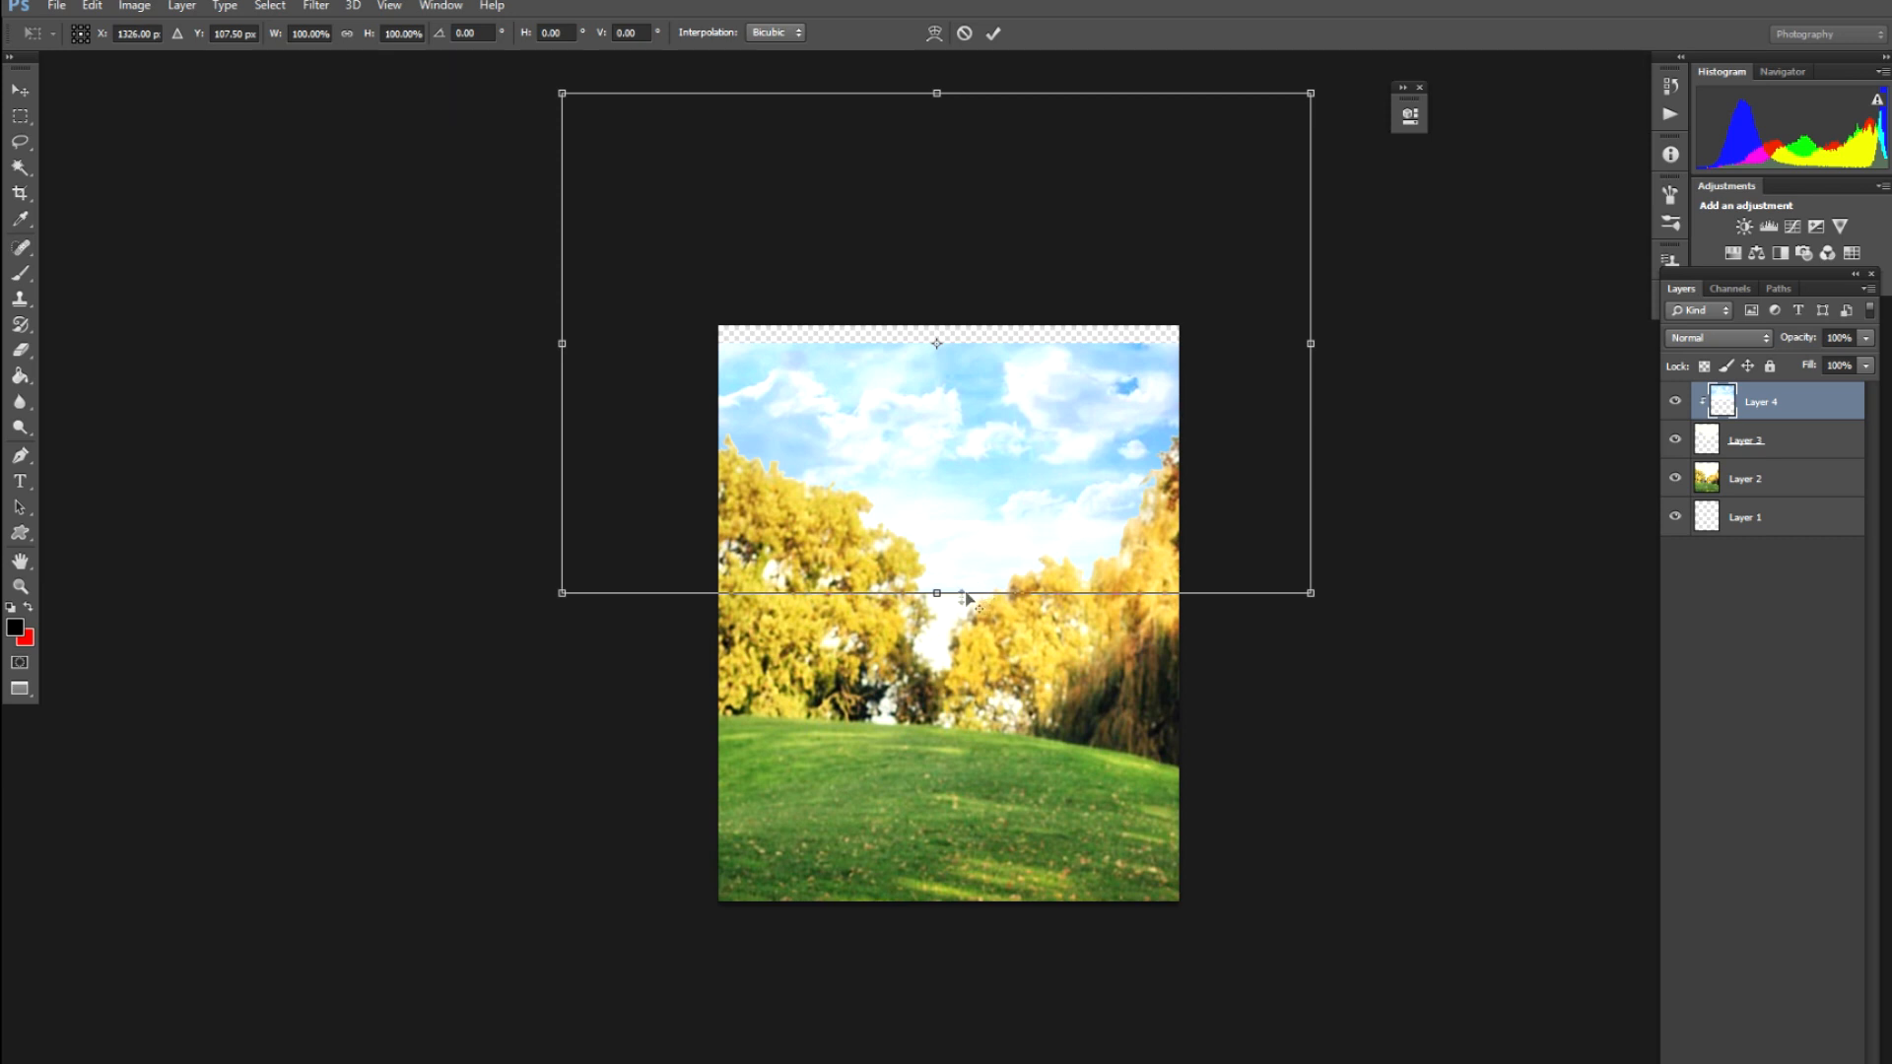
{"action": "left_click_drag", "start_coordinate": [932, 597], "coordinate": [936, 705]}
{"action": "left_click_drag", "start_coordinate": [974, 495], "coordinate": [967, 451]}
{"action": "key", "text": "Return"}
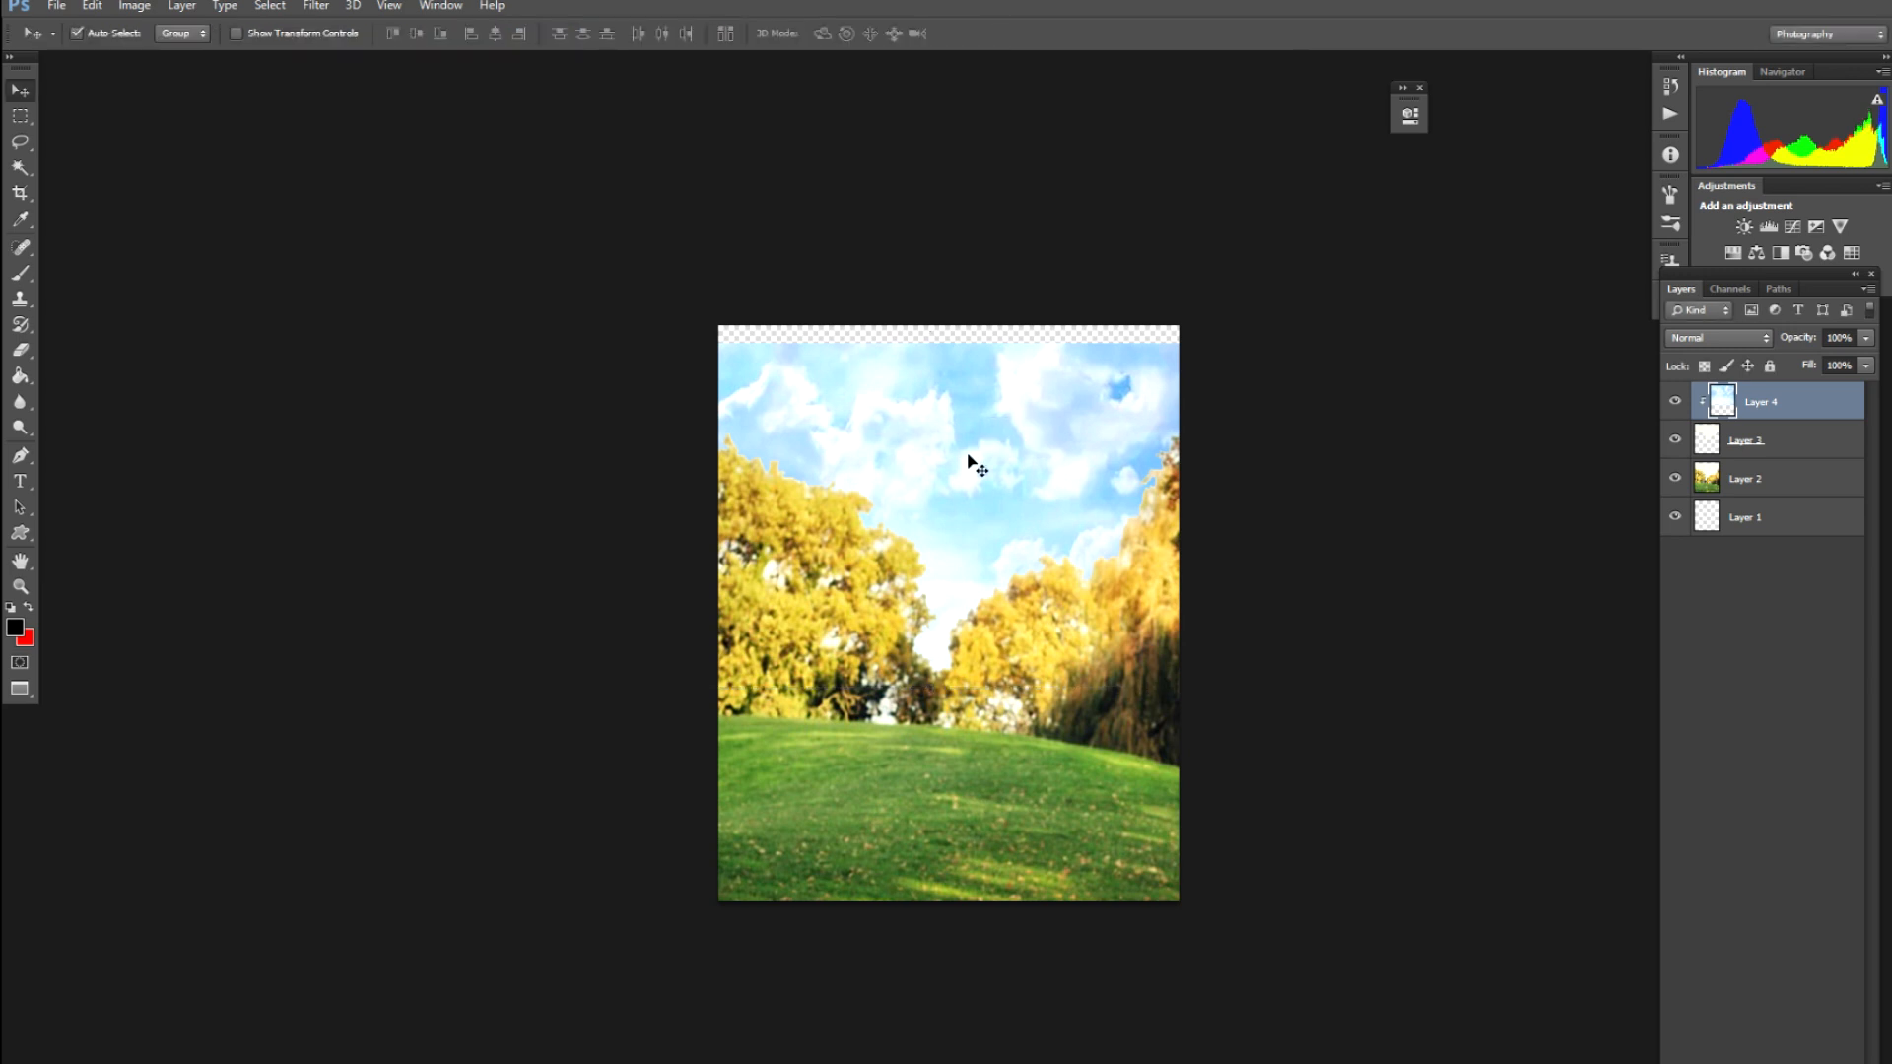
Try merging the visible layers and selecting a strip along the canvas top, and undo the merge
{"action": "key", "text": "ctrl+shift+e"}
{"action": "key", "text": "m"}
{"action": "left_click_drag", "start_coordinate": [706, 305], "coordinate": [1322, 391]}
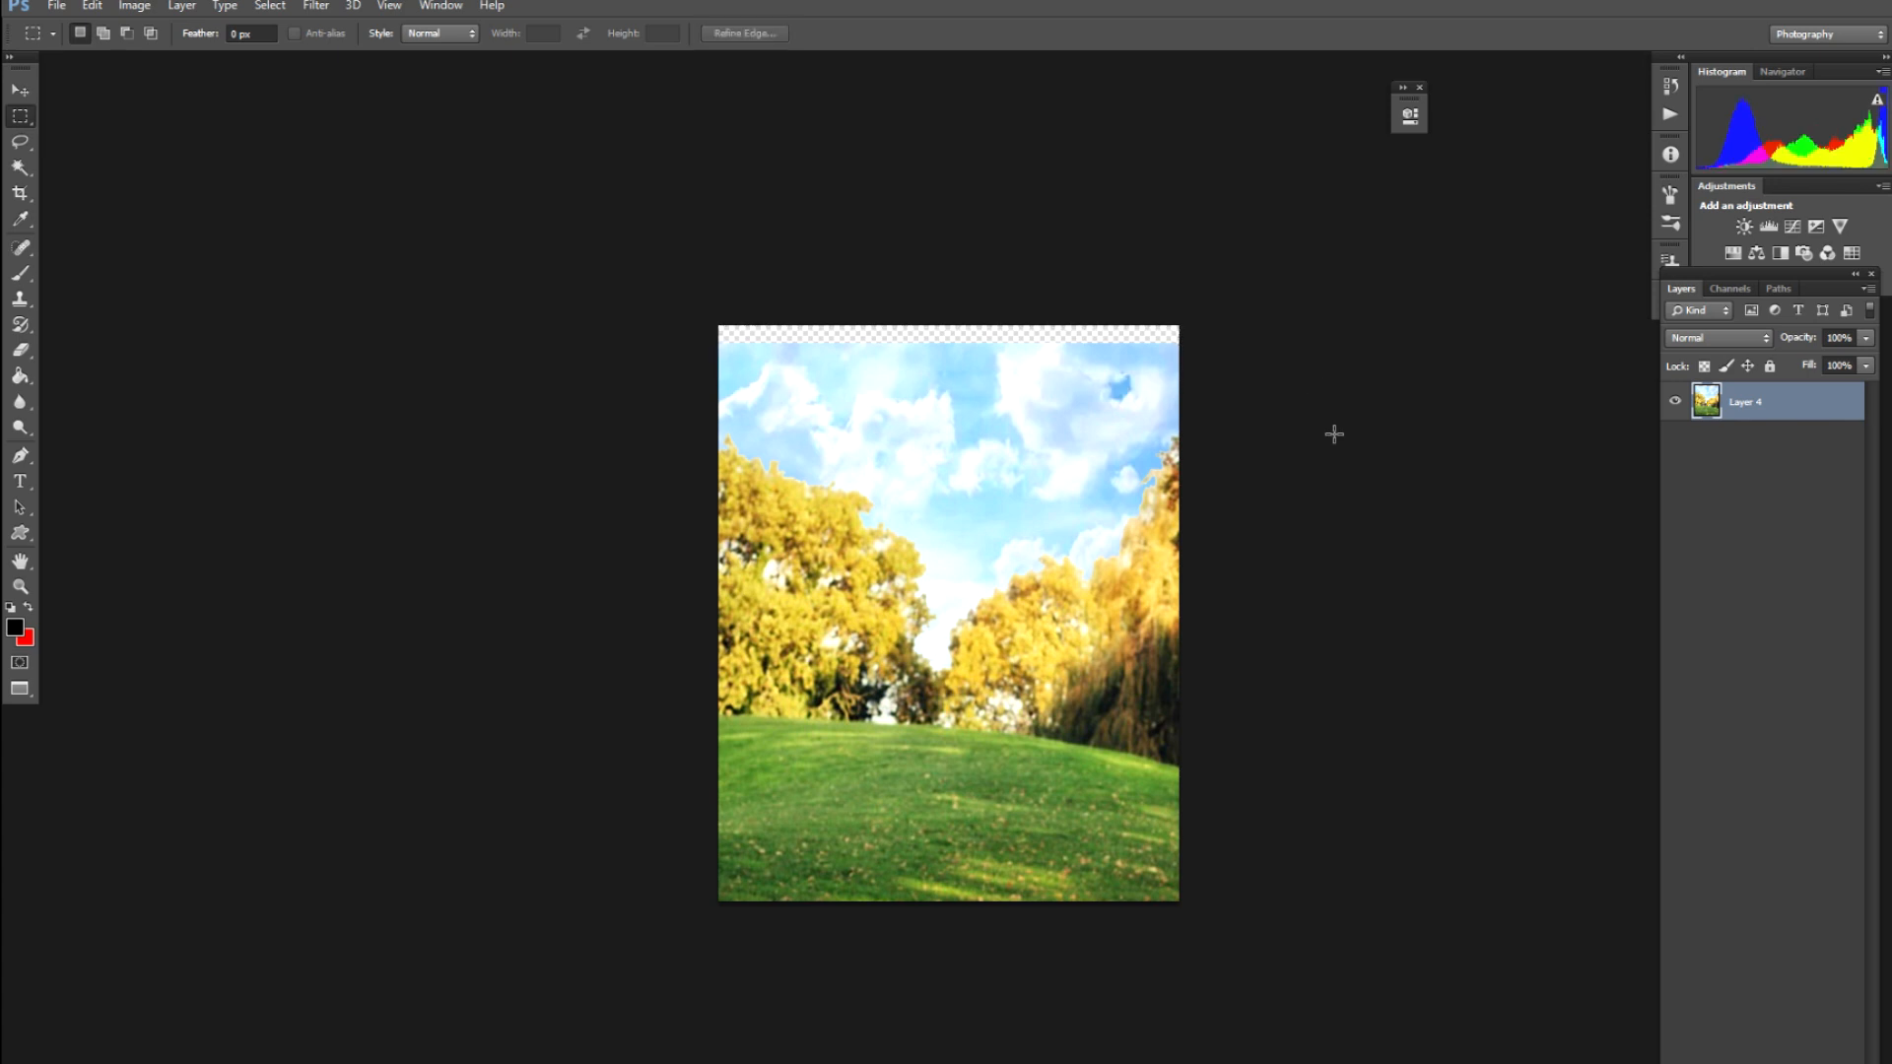
{"action": "key", "text": "ctrl+alt+z"}
{"action": "key", "text": "ctrl+alt+z"}
{"action": "key", "text": "ctrl+alt+z"}
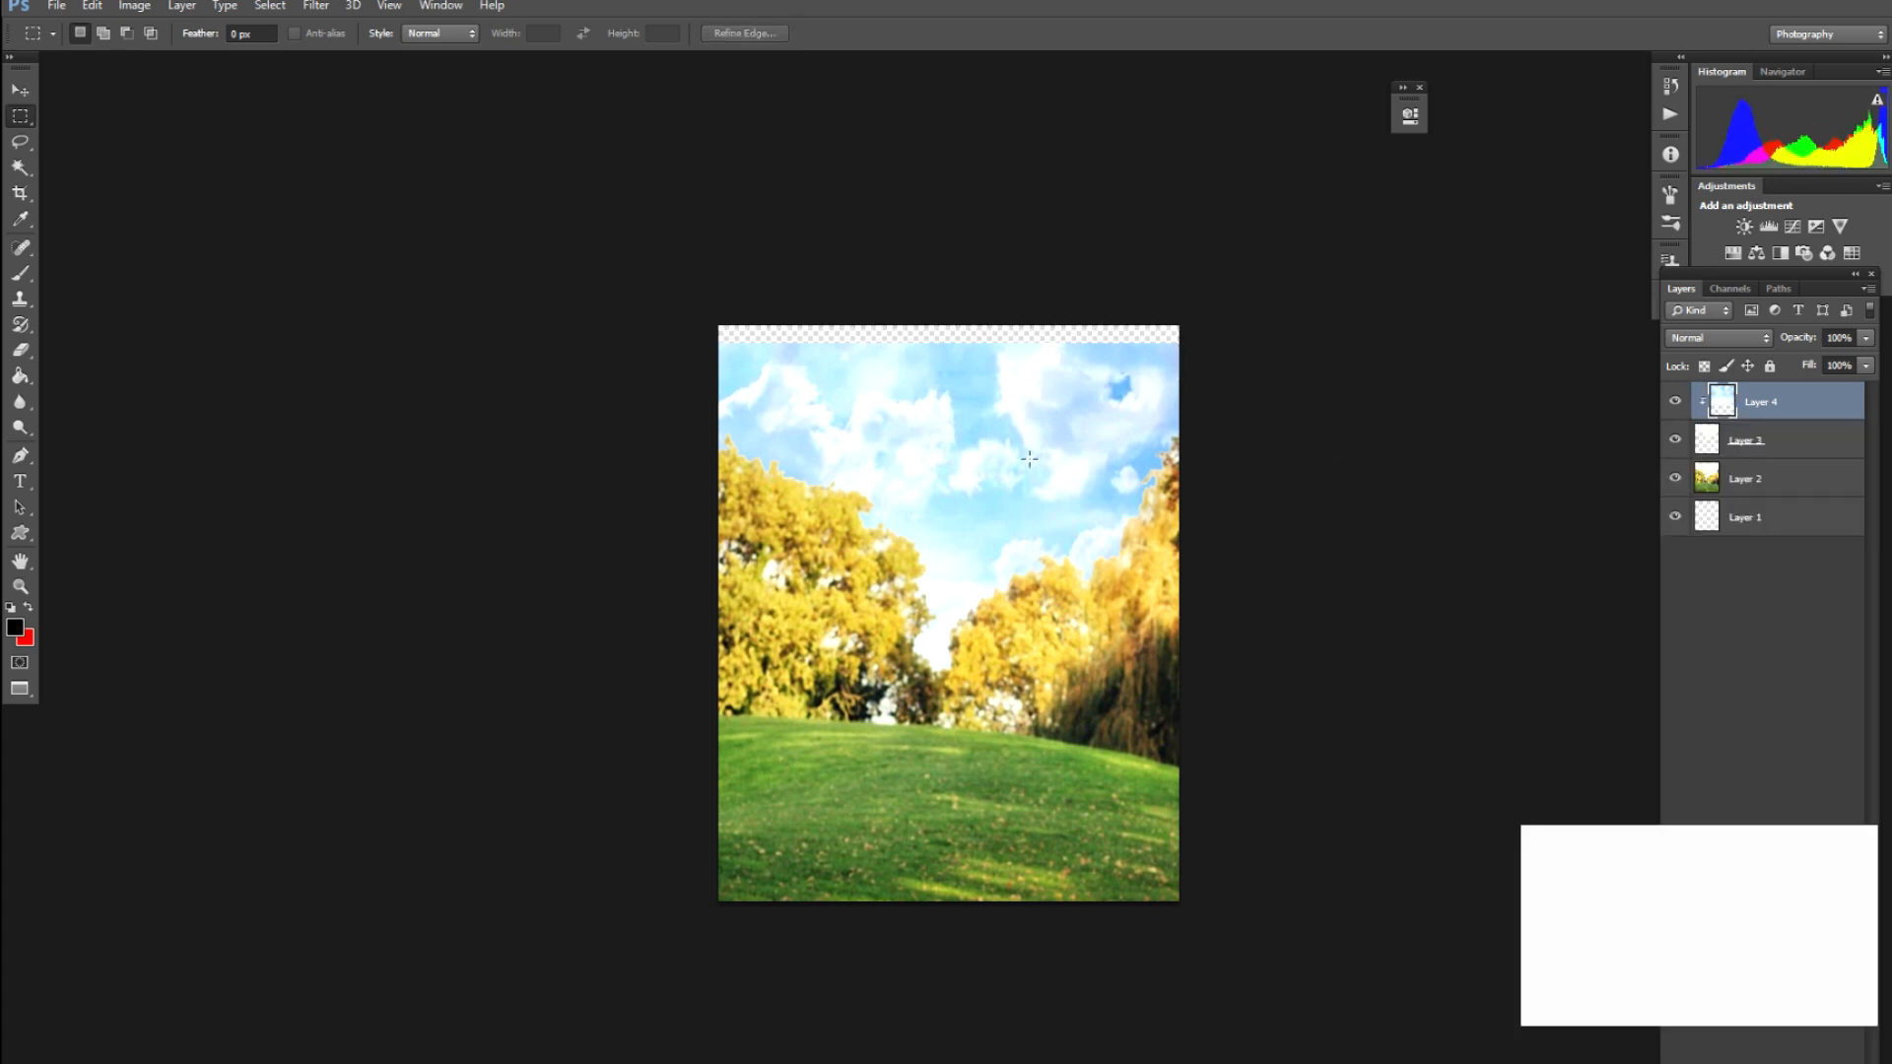
Try shifting the cloud layer's hue to pink with Hue/Saturation and discard the adjustment
{"action": "key", "text": "v"}
{"action": "key", "text": "ctrl+u"}
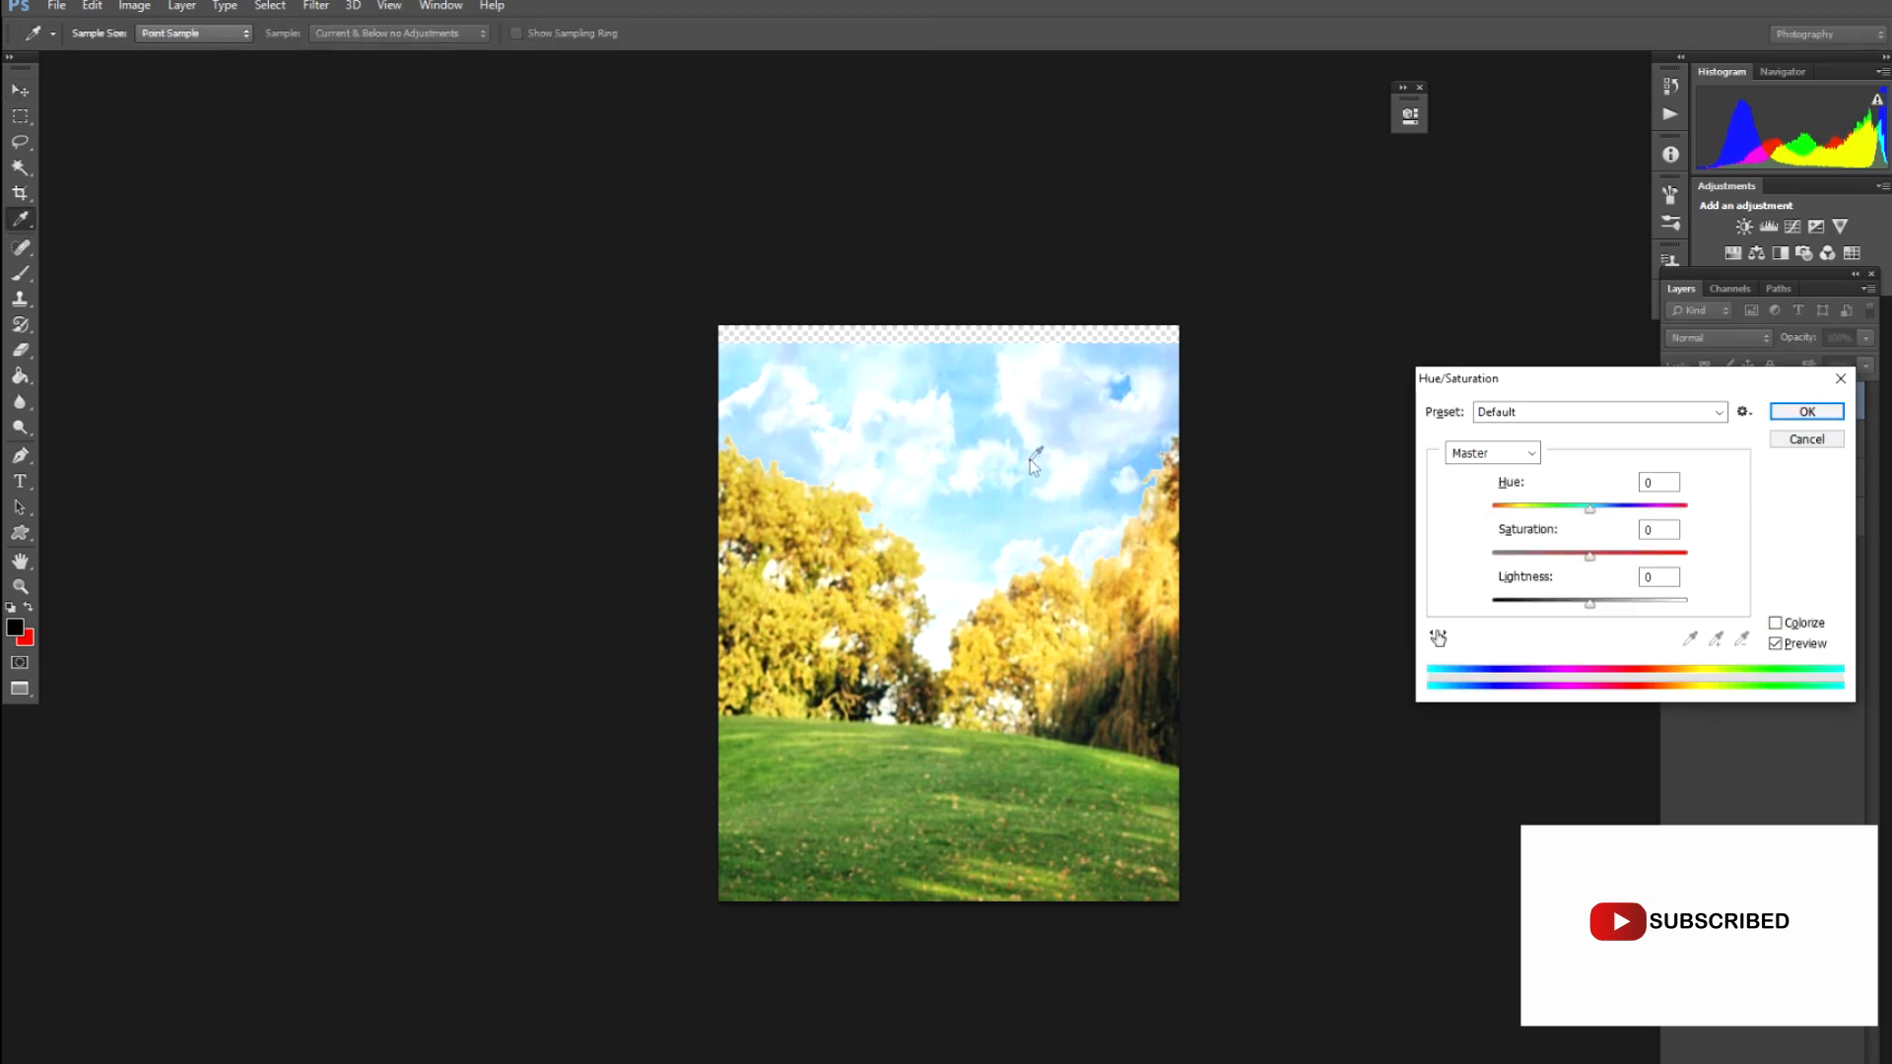
{"action": "left_click", "coordinate": [1080, 576]}
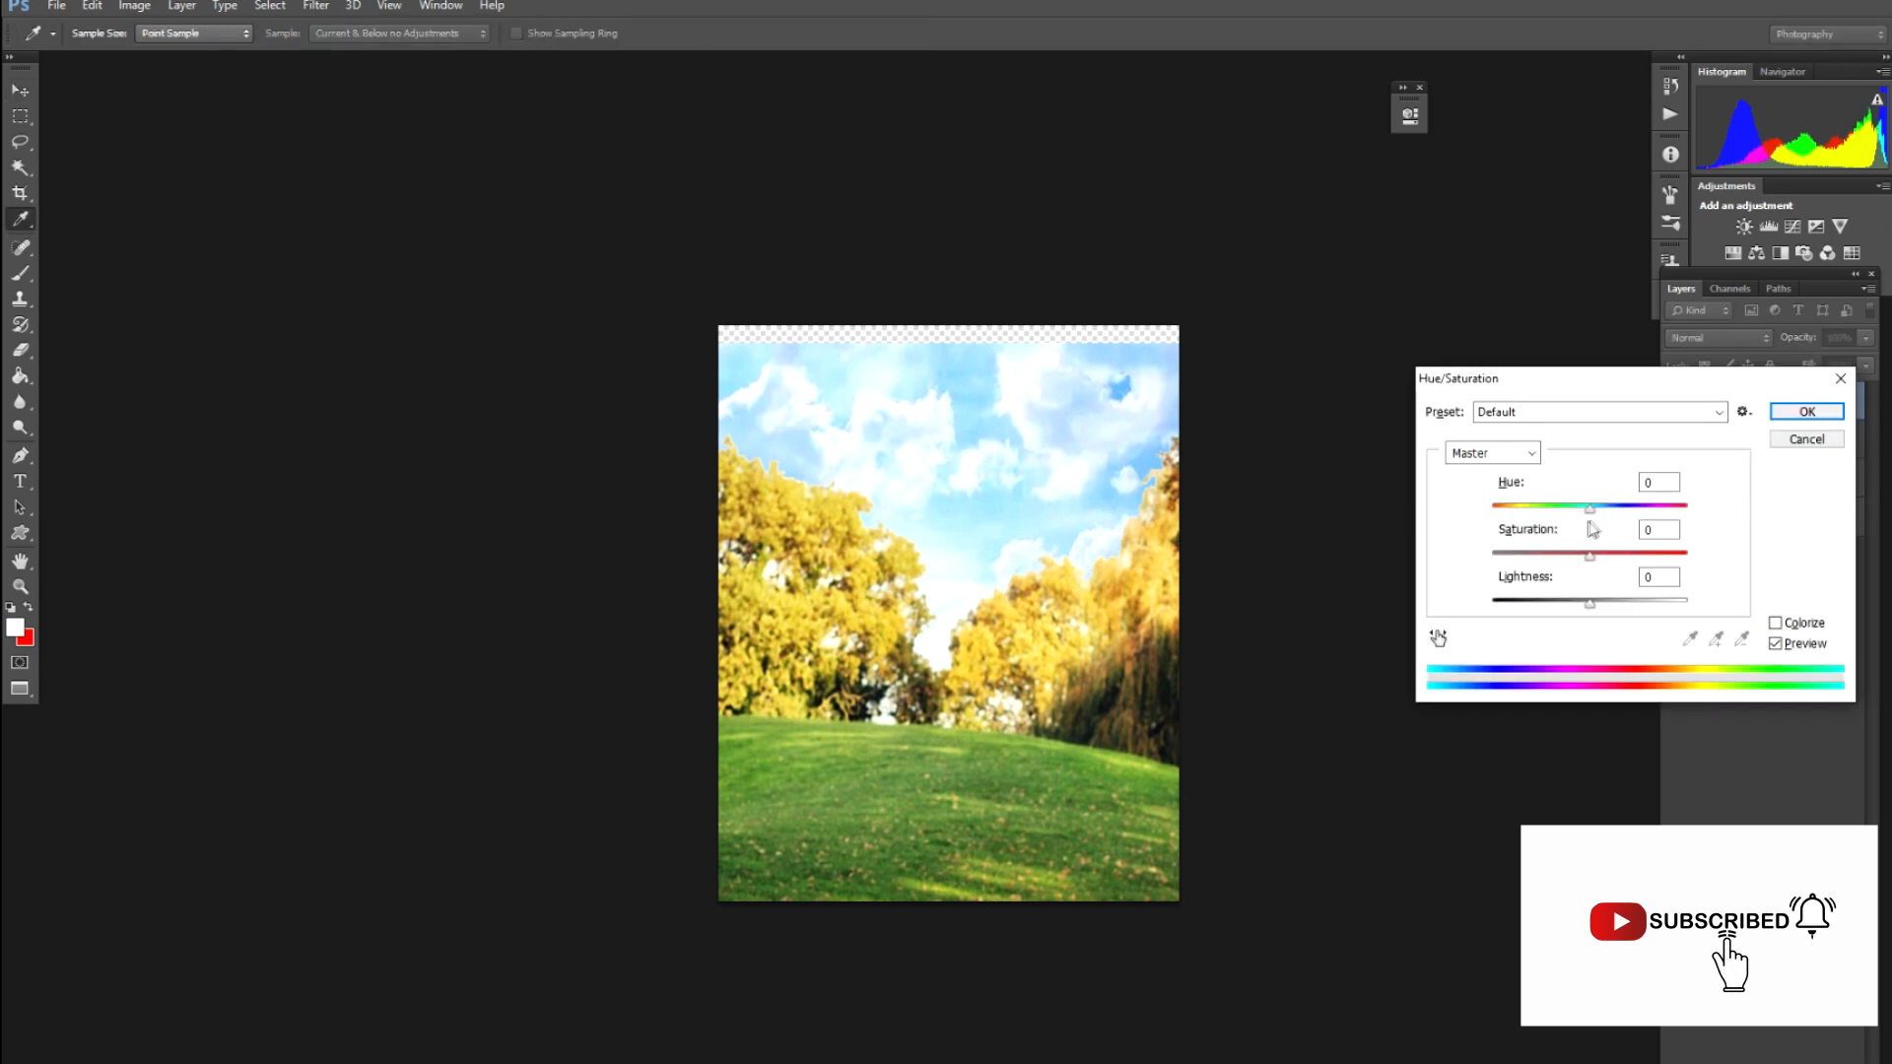
{"action": "left_click_drag", "start_coordinate": [1592, 510], "coordinate": [1668, 512]}
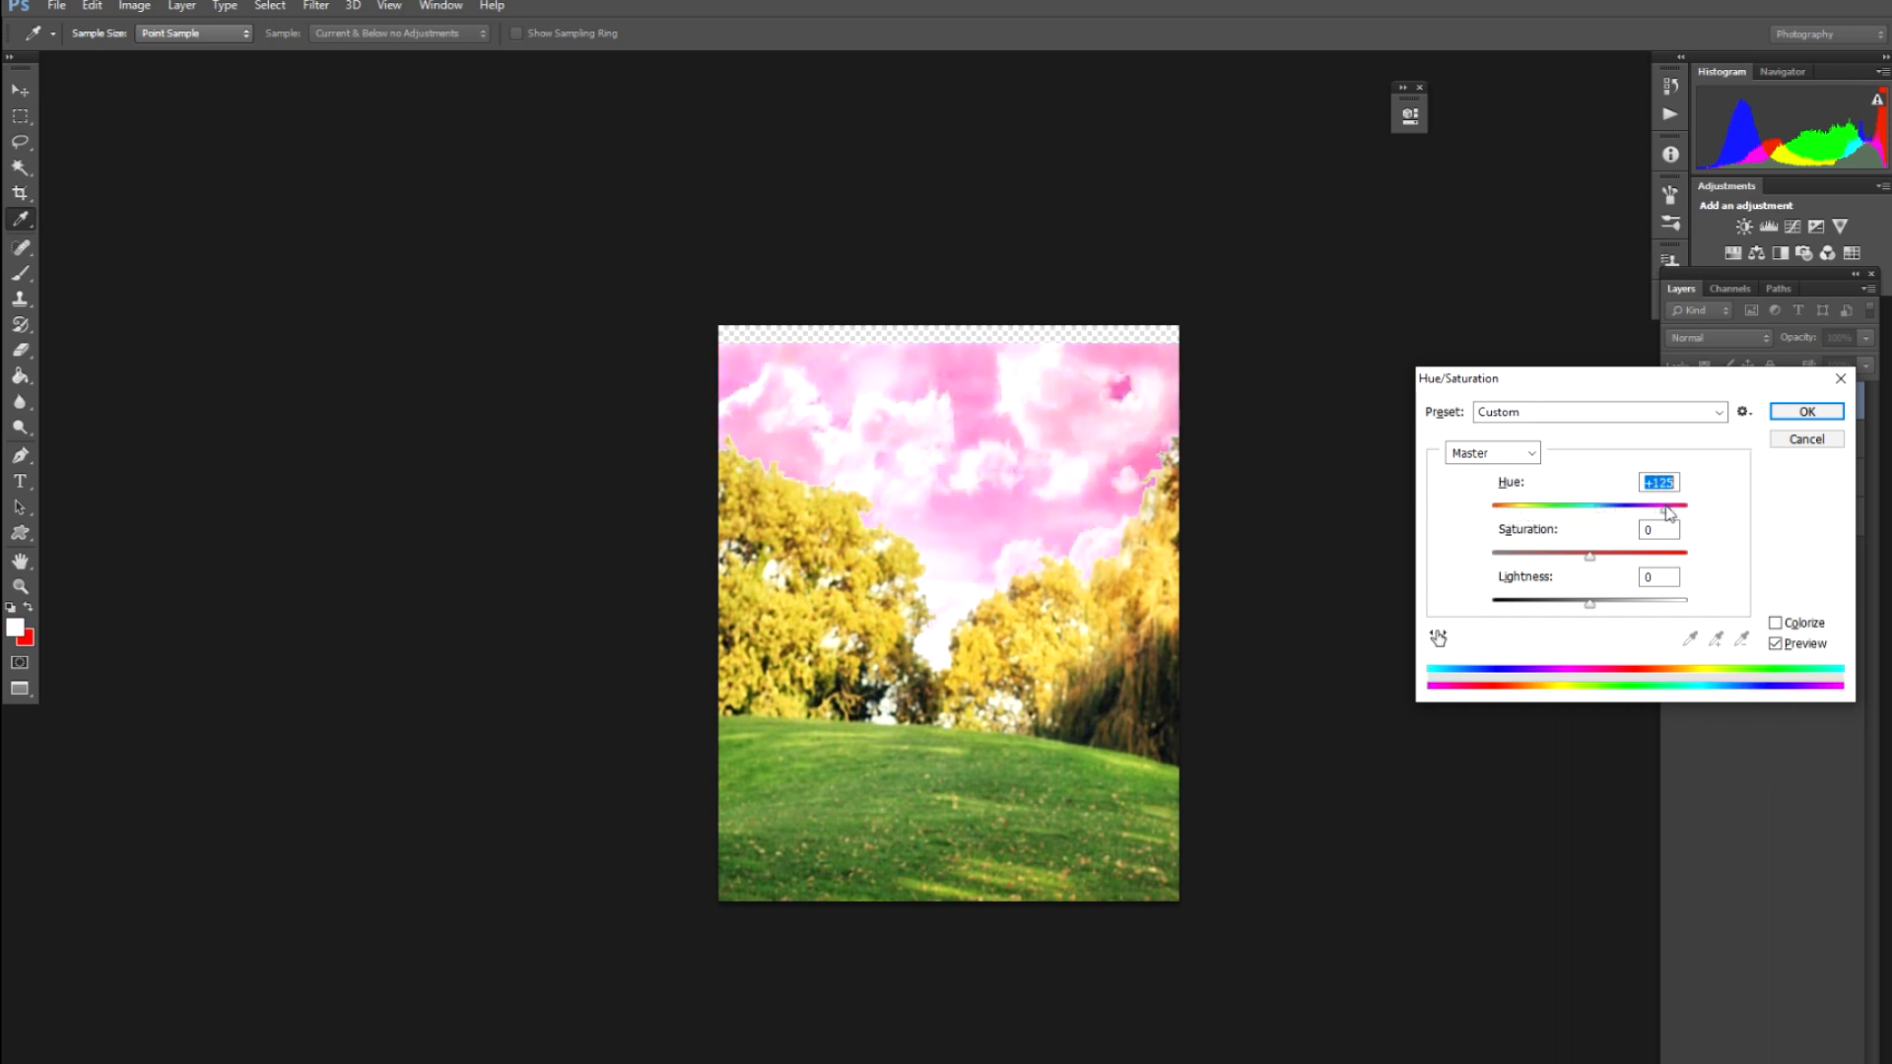
{"action": "left_click", "coordinate": [1794, 446]}
{"action": "key", "text": "v"}
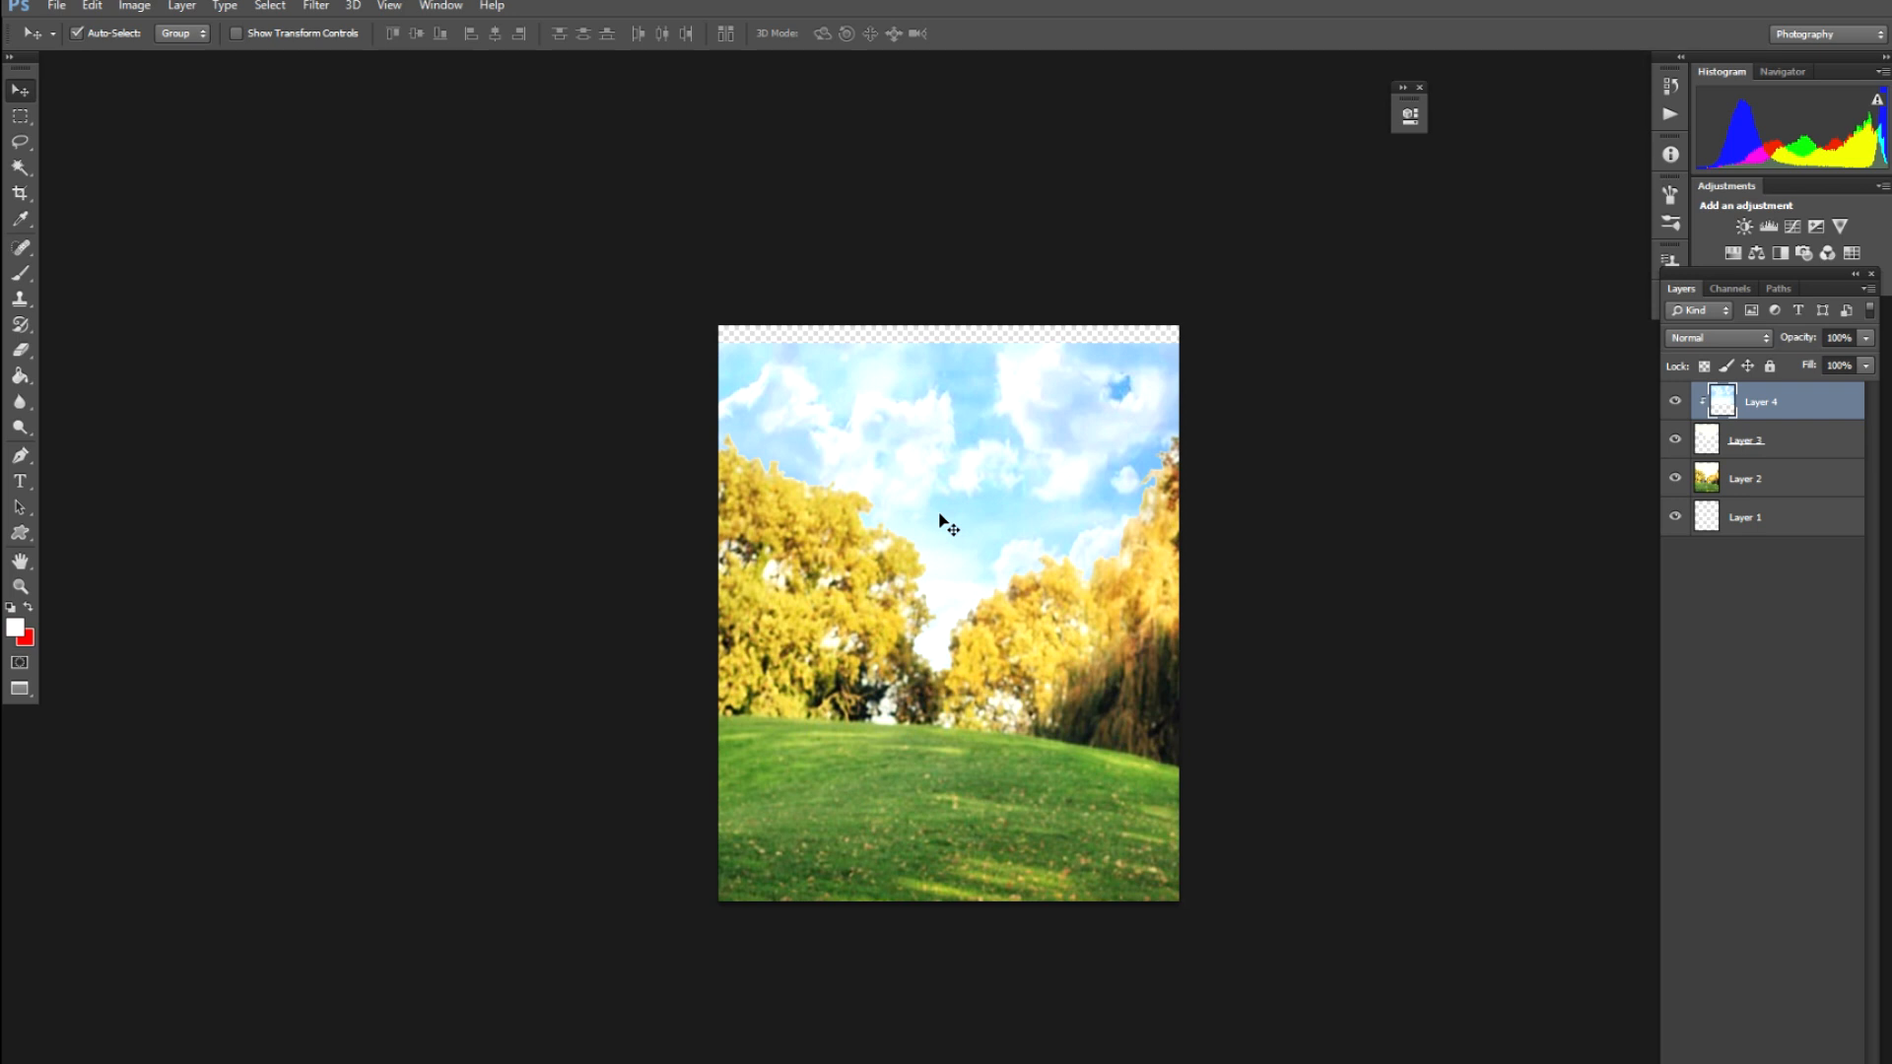
Merge all visible layers and select a rectangular strip across the full canvas width along its top edge
{"action": "key", "text": "ctrl+shift+e"}
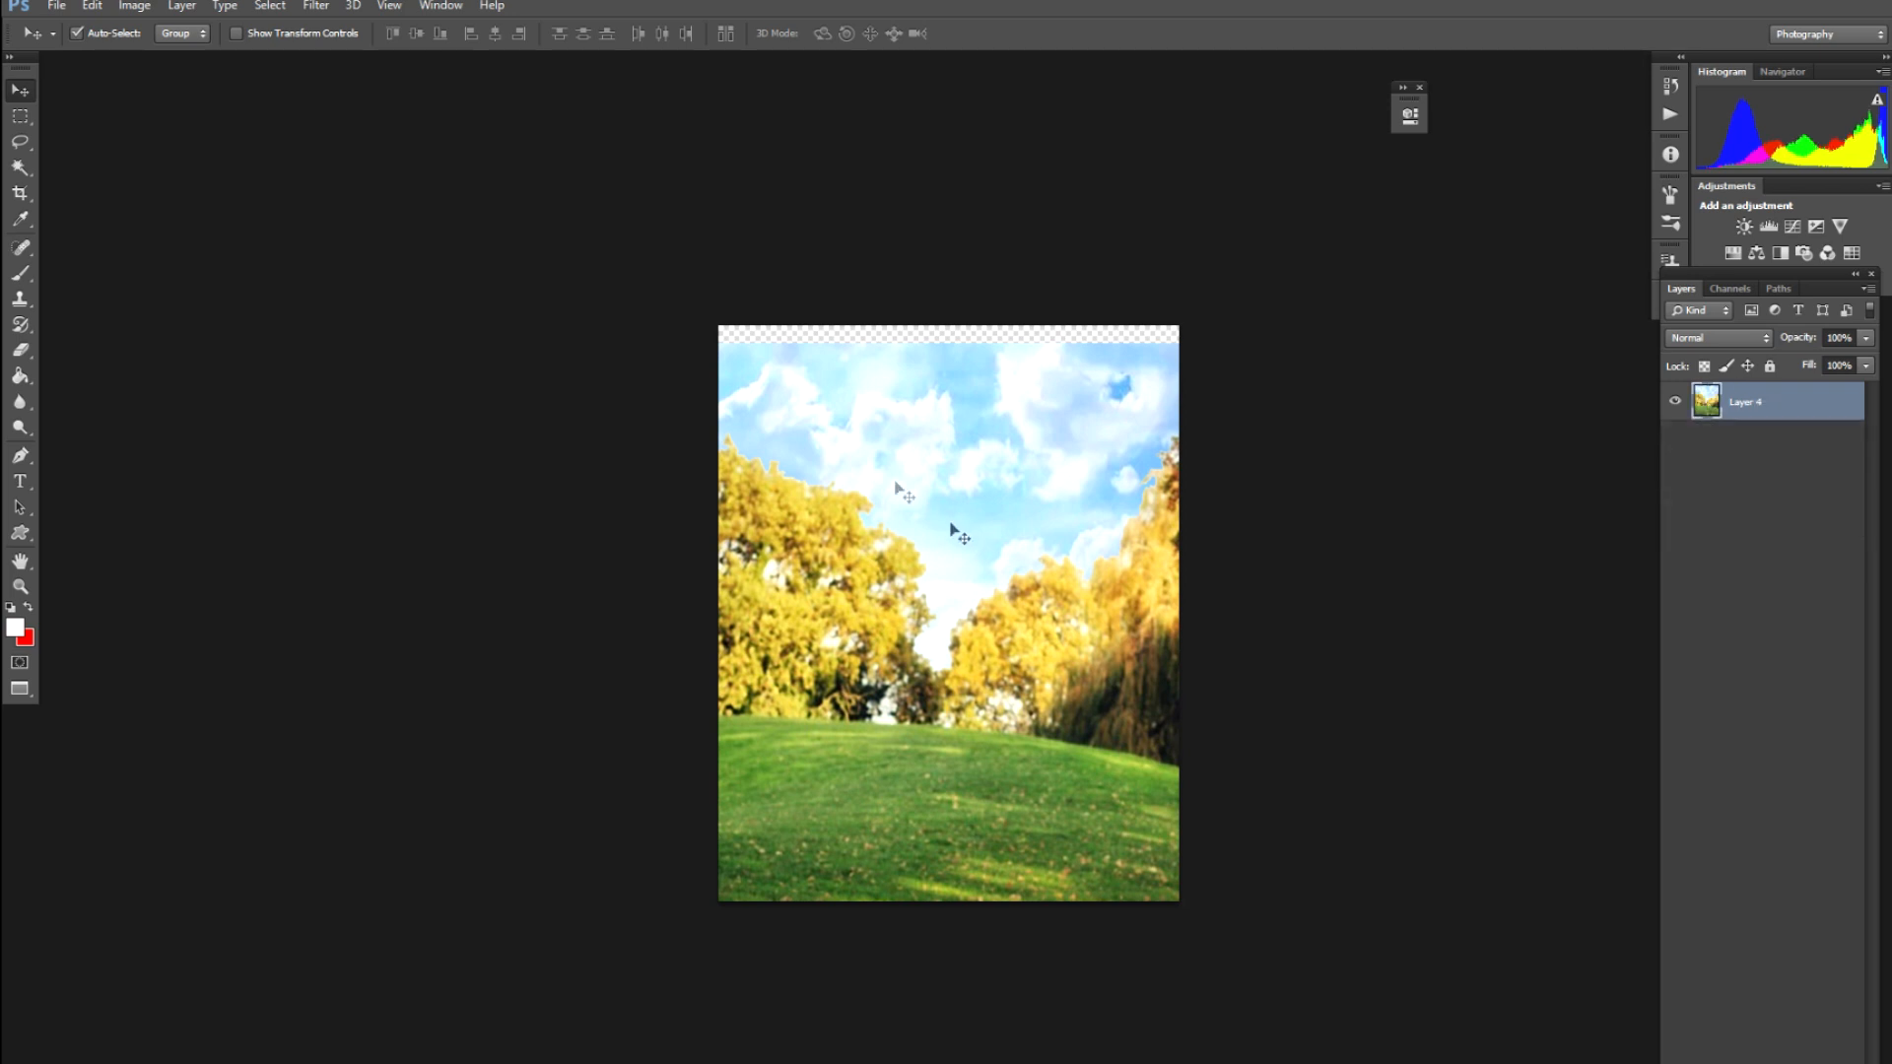
{"action": "key", "text": "m"}
{"action": "left_click_drag", "start_coordinate": [707, 308], "coordinate": [1299, 381]}
Try filling the selected strip along the canvas top with the Fill command
{"action": "right_click", "coordinate": [1027, 367]}
{"action": "left_click", "coordinate": [1093, 642]}
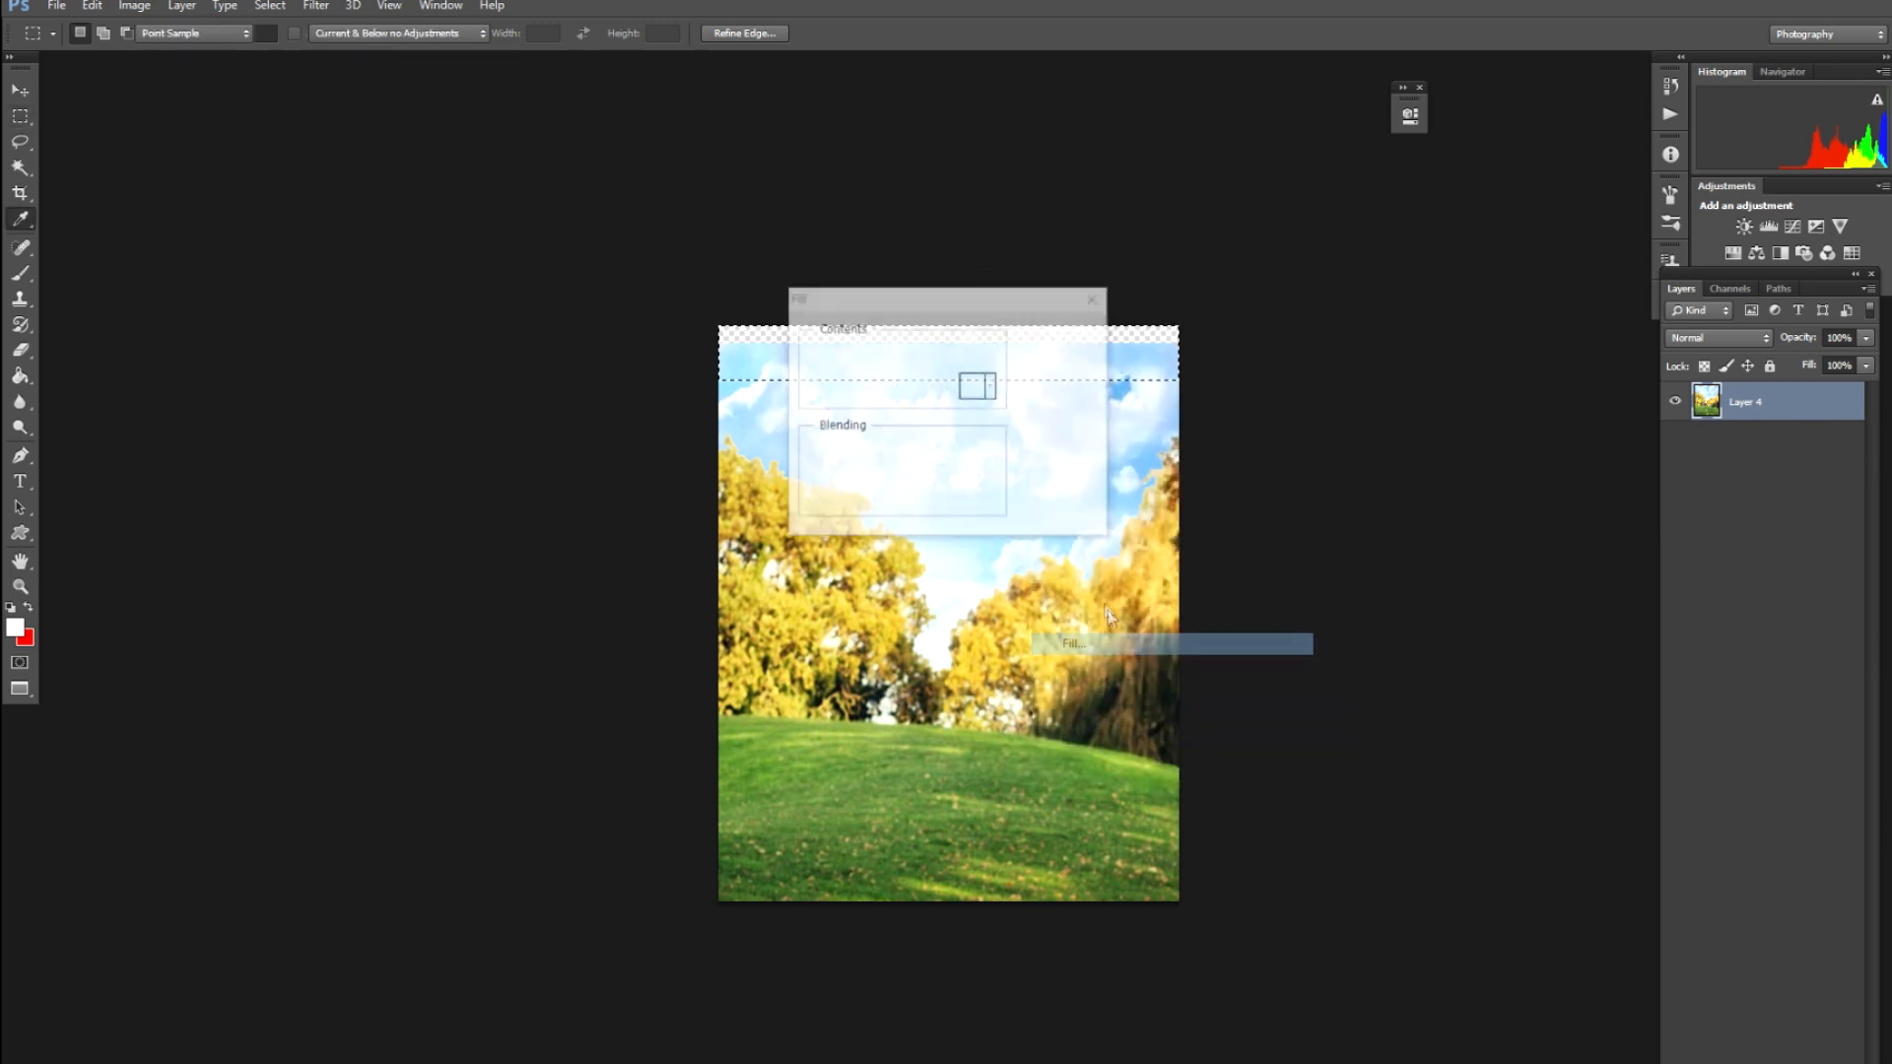
{"action": "key", "text": "Return"}
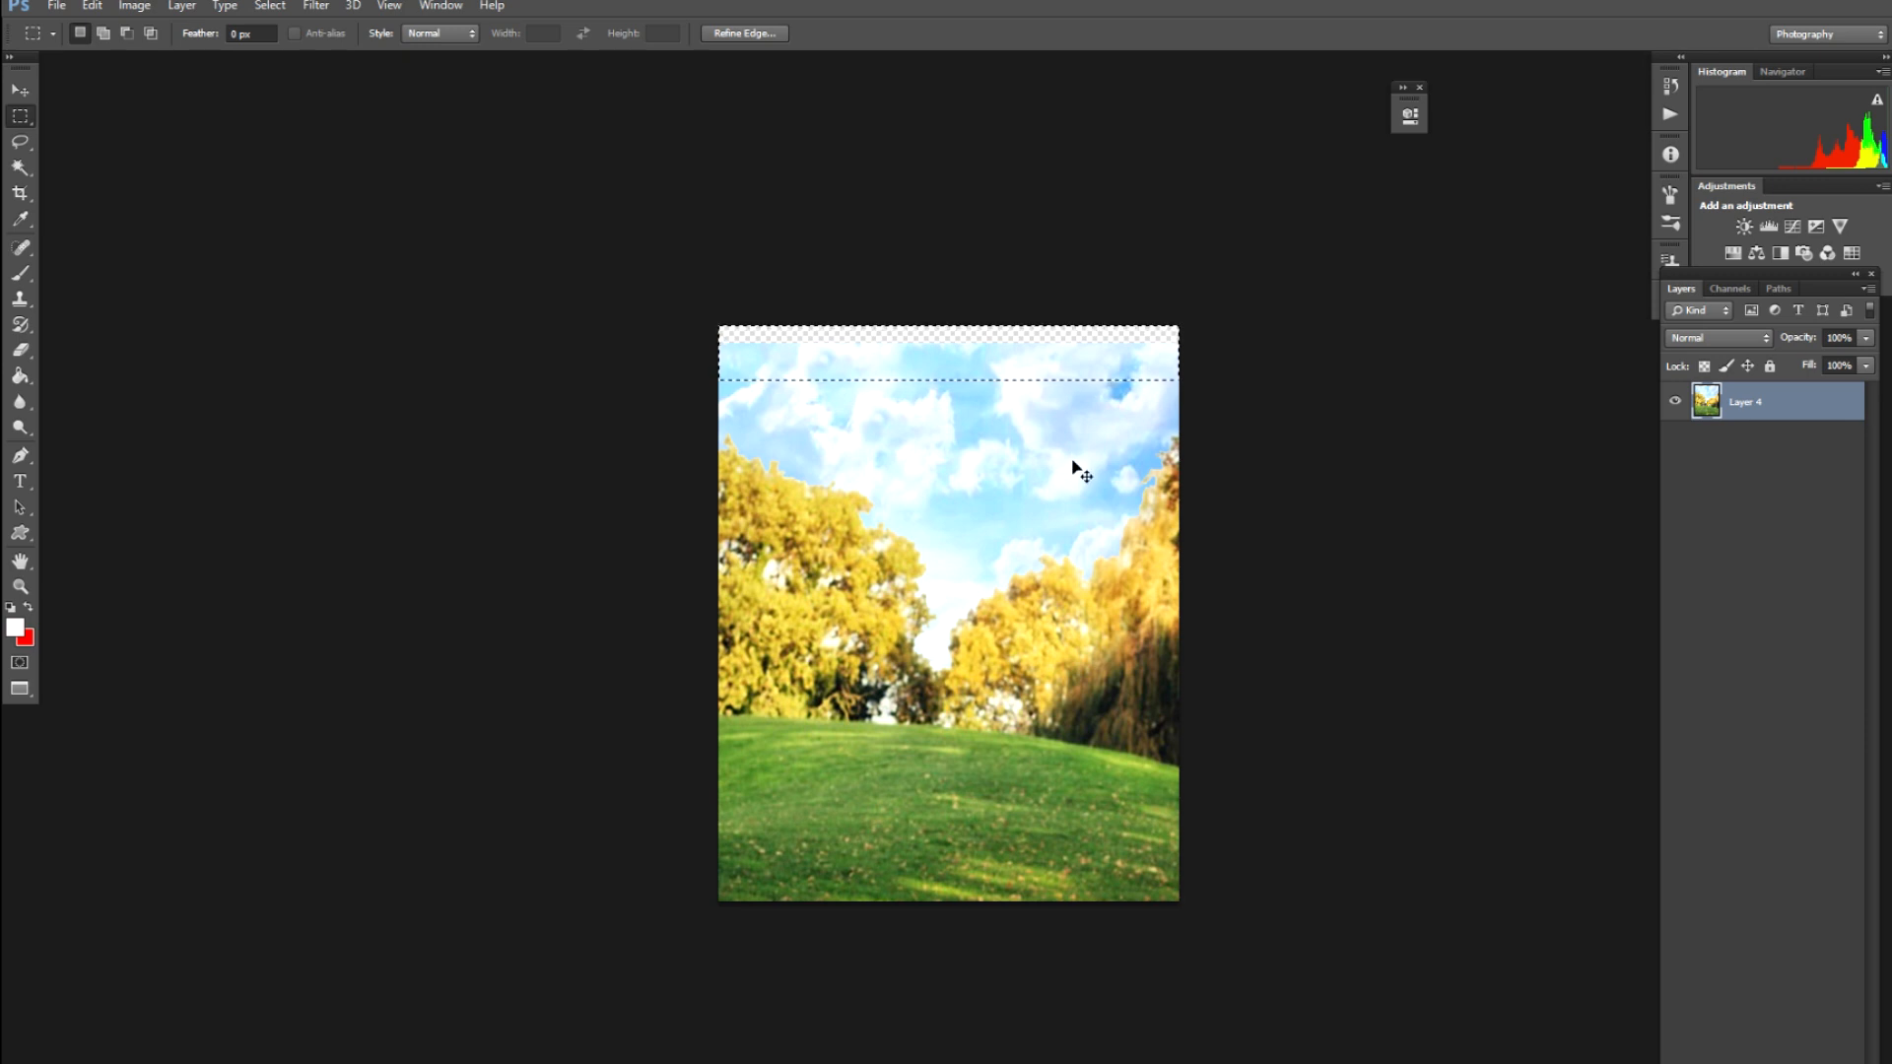
Copy the selected sky strip to a new layer and stretch it upward to cover the transparent gap at the canvas top
{"action": "key", "text": "ctrl+j"}
{"action": "key", "text": "ctrl+t"}
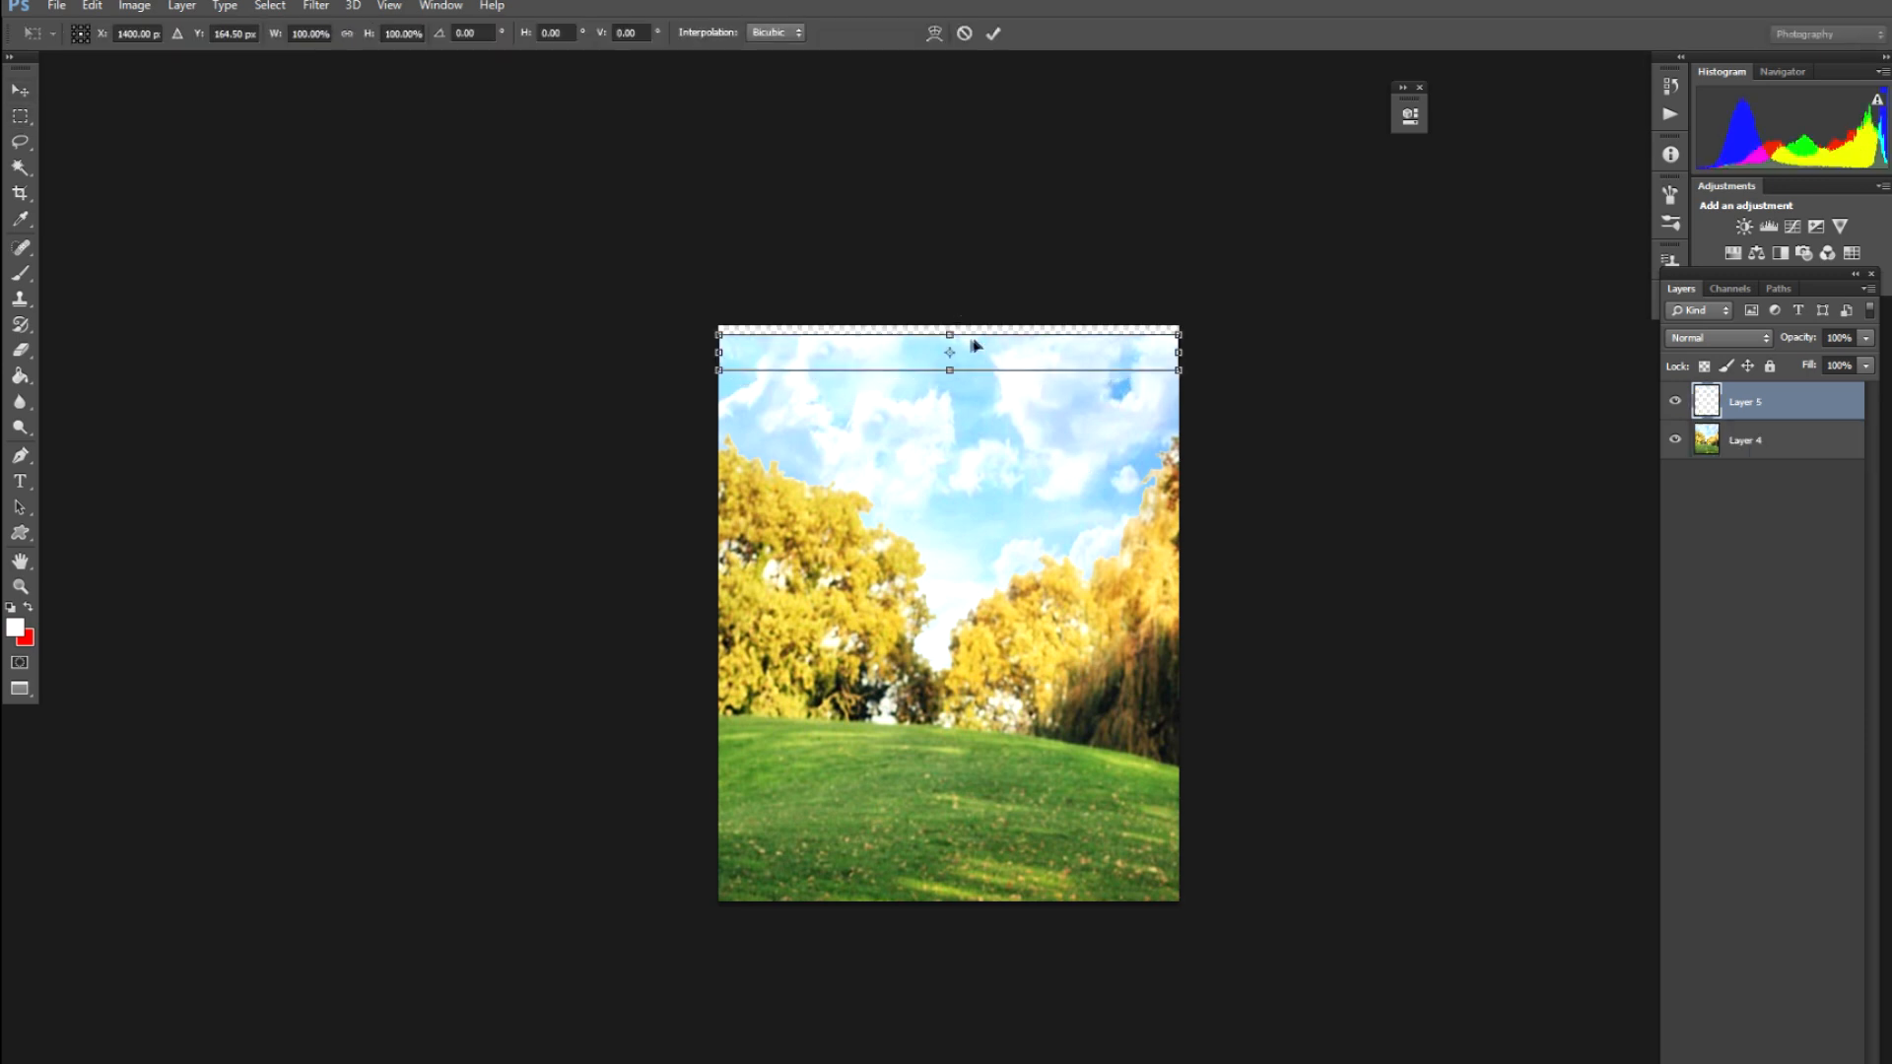
{"action": "left_click_drag", "start_coordinate": [951, 329], "coordinate": [949, 310]}
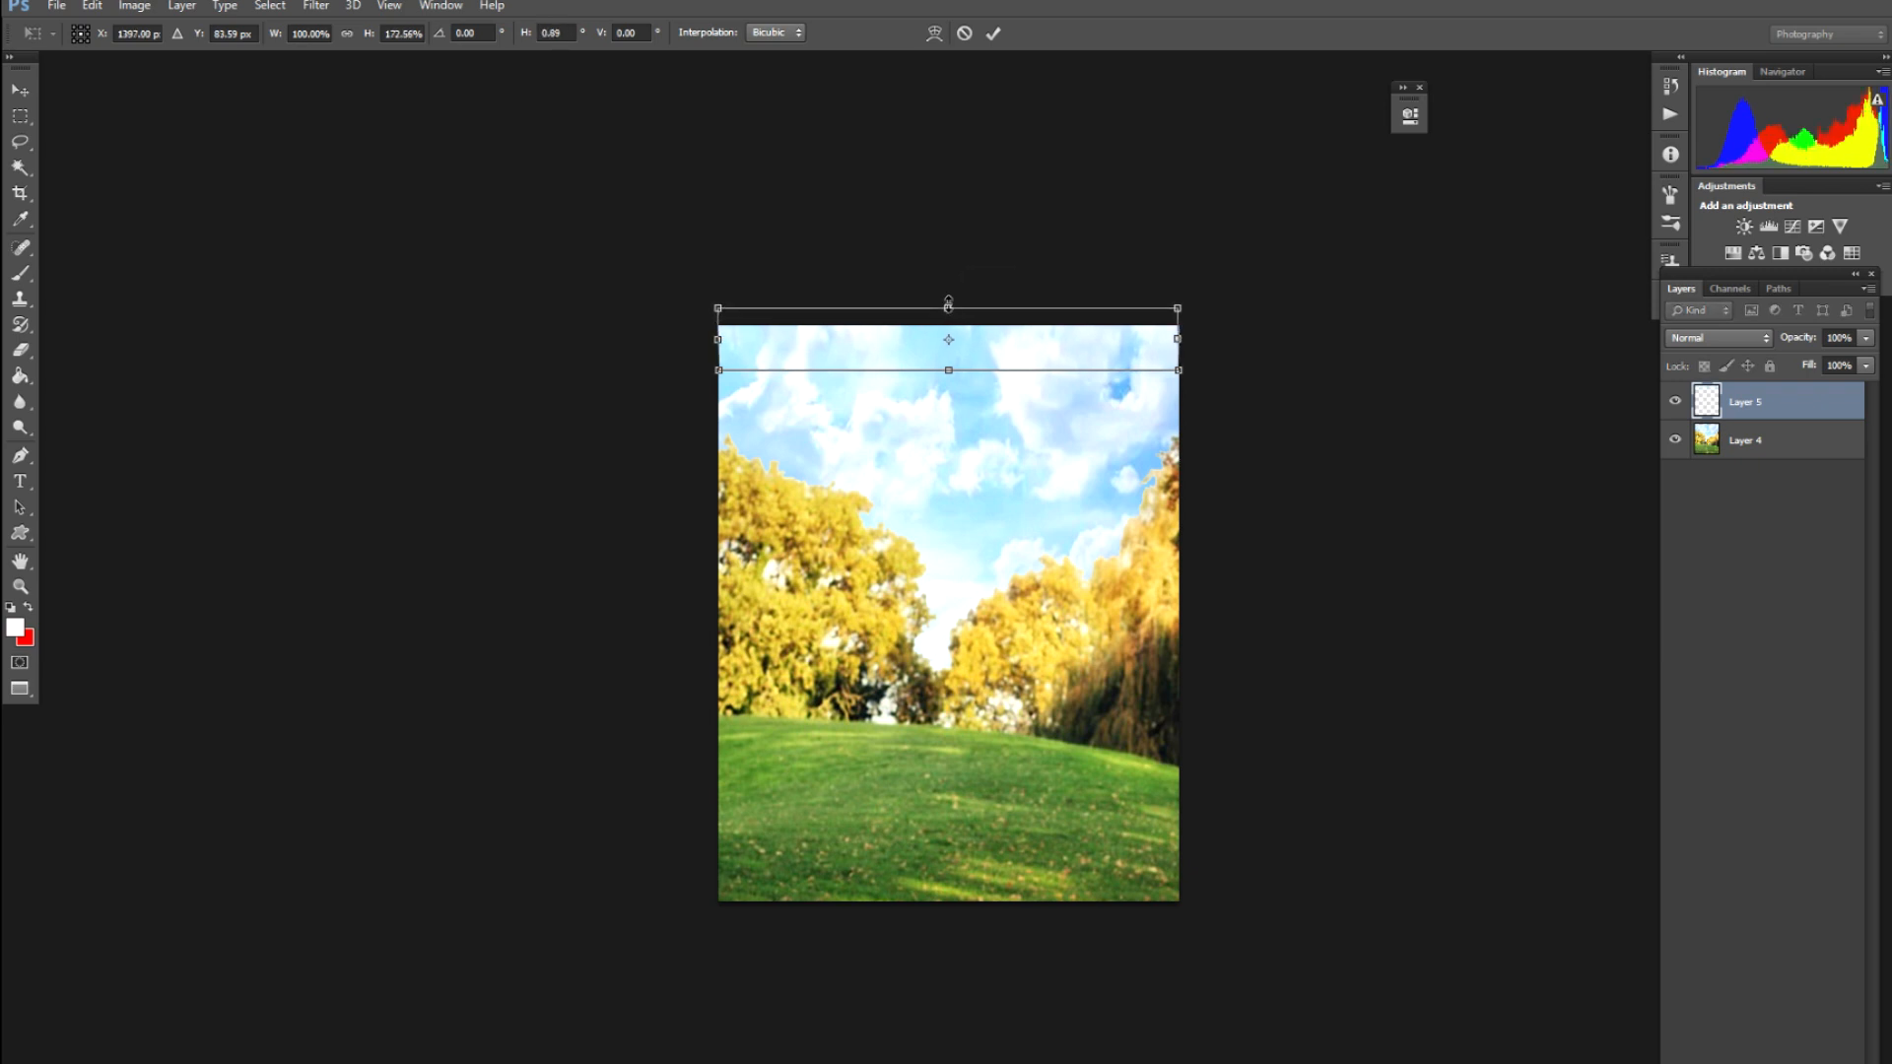
{"action": "key", "text": "Return"}
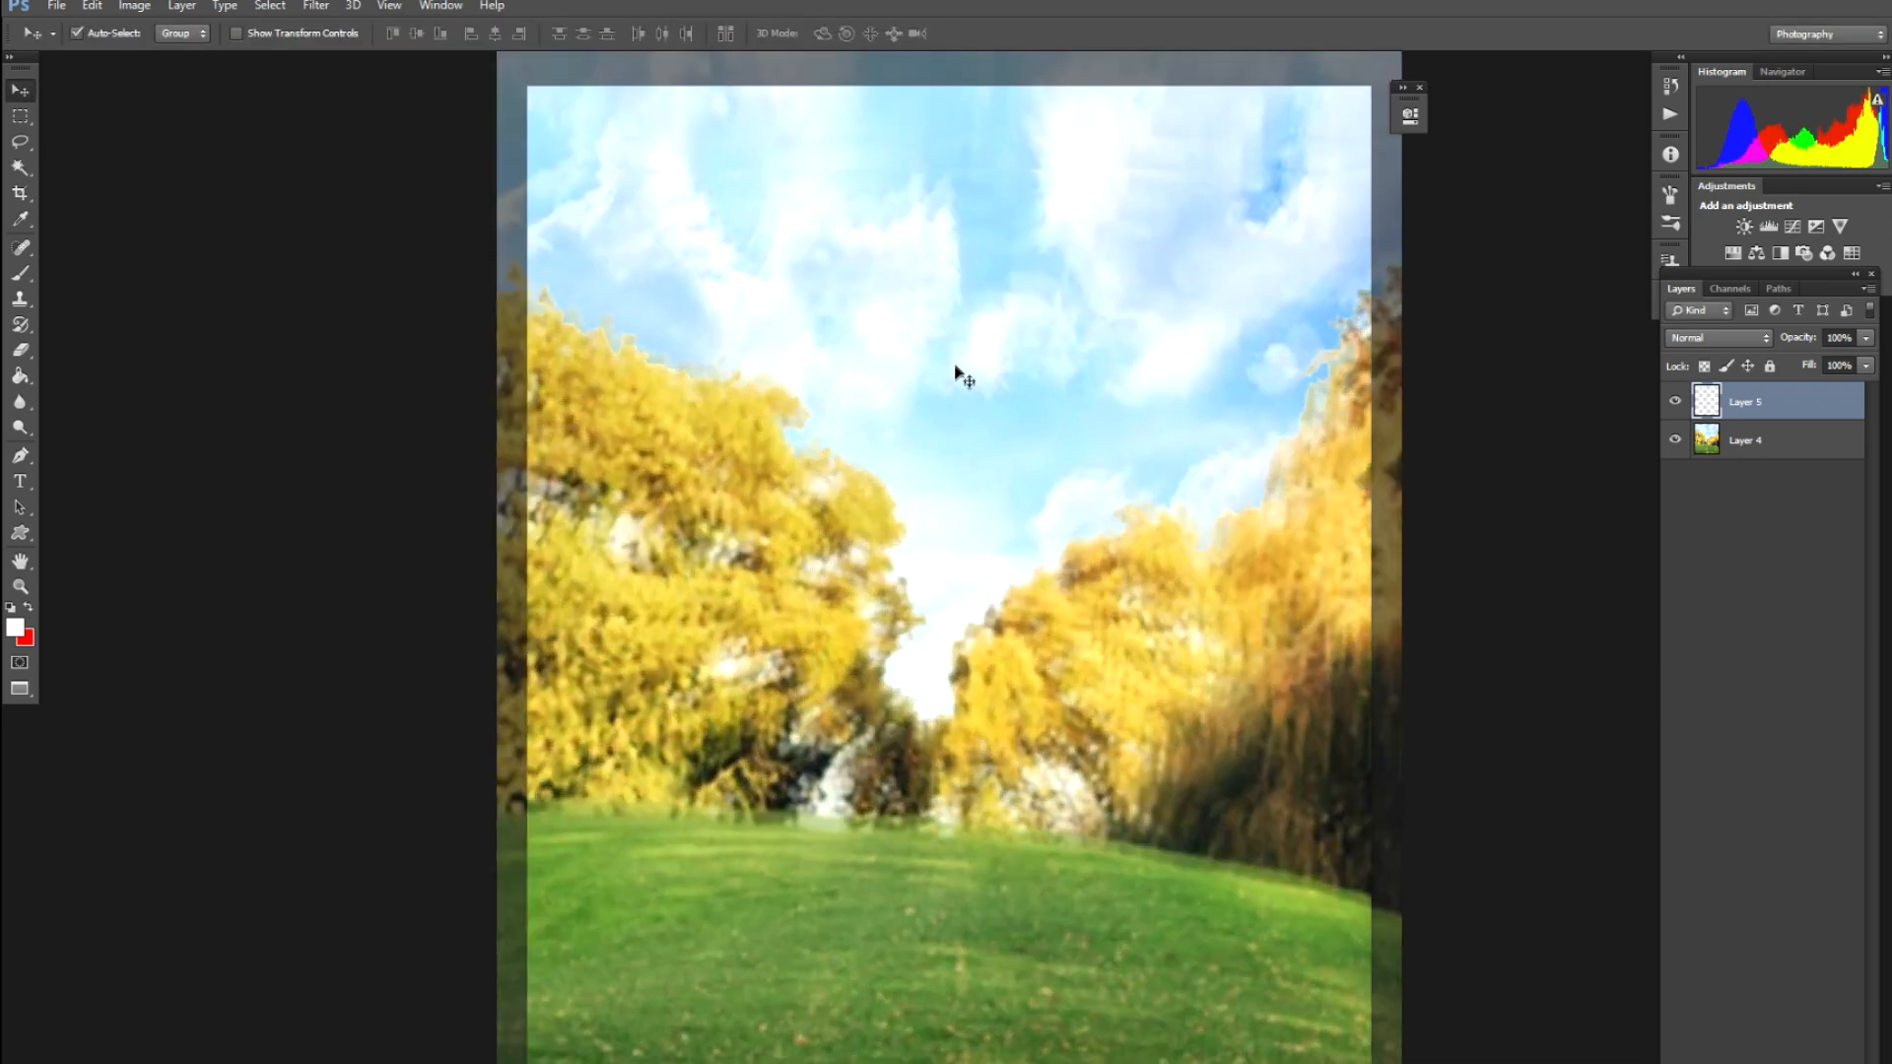
Make the merged background layer active and open the shoes 001 PSD from the shoes folder
{"action": "left_click", "coordinate": [936, 638]}
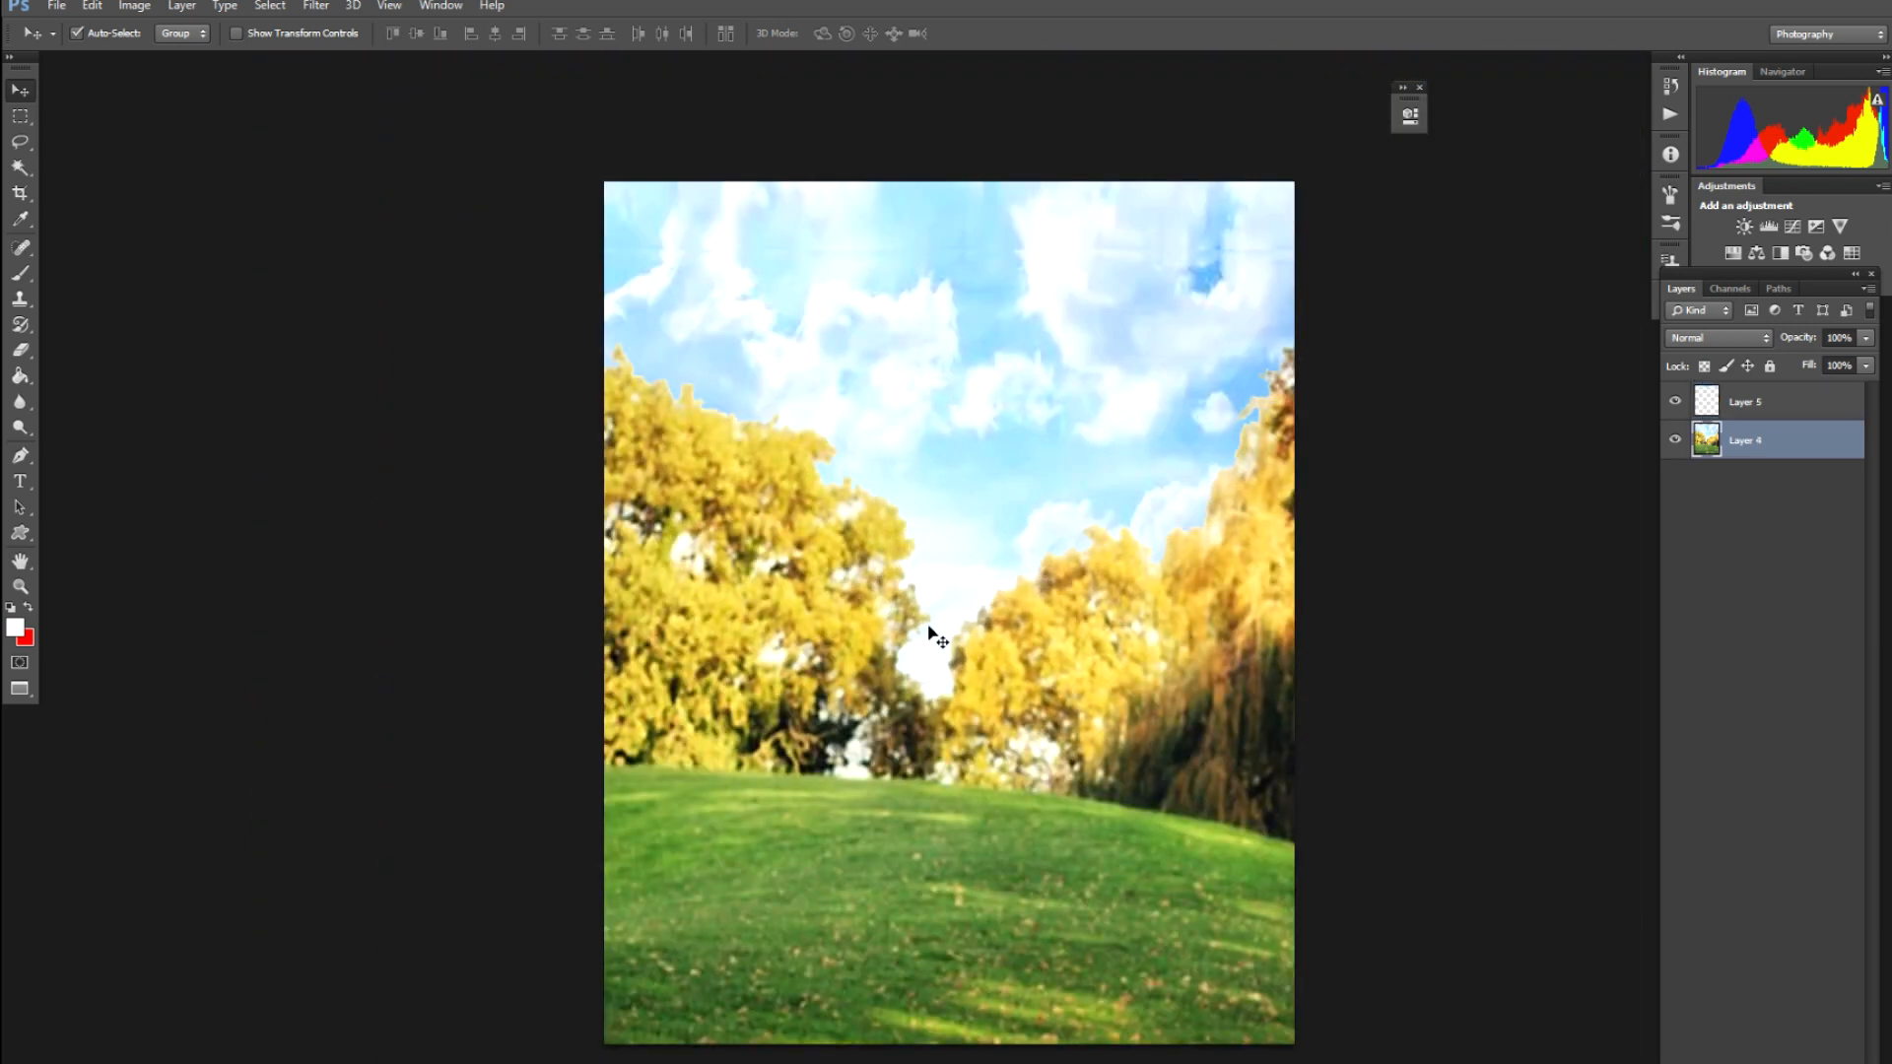
{"action": "left_click", "coordinate": [88, 7]}
{"action": "mouse_move", "coordinate": [53, 7]}
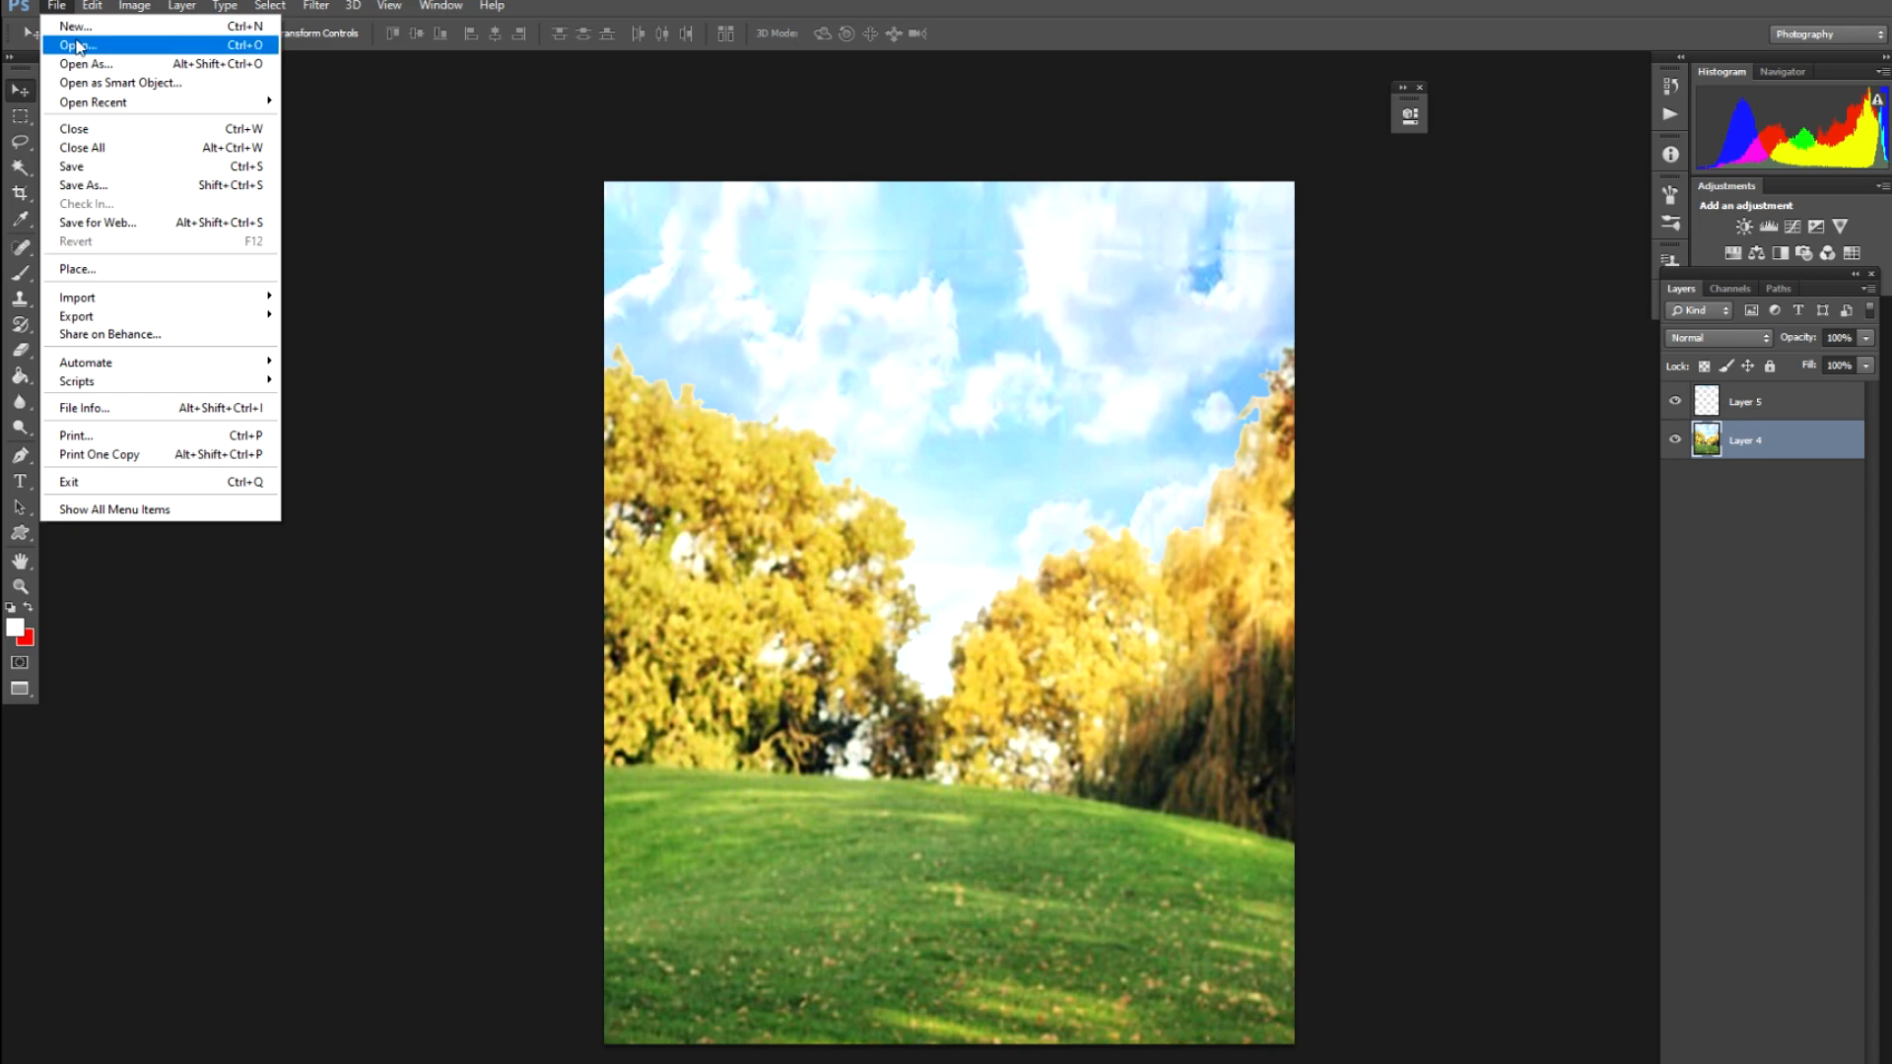
{"action": "left_click", "coordinate": [77, 45]}
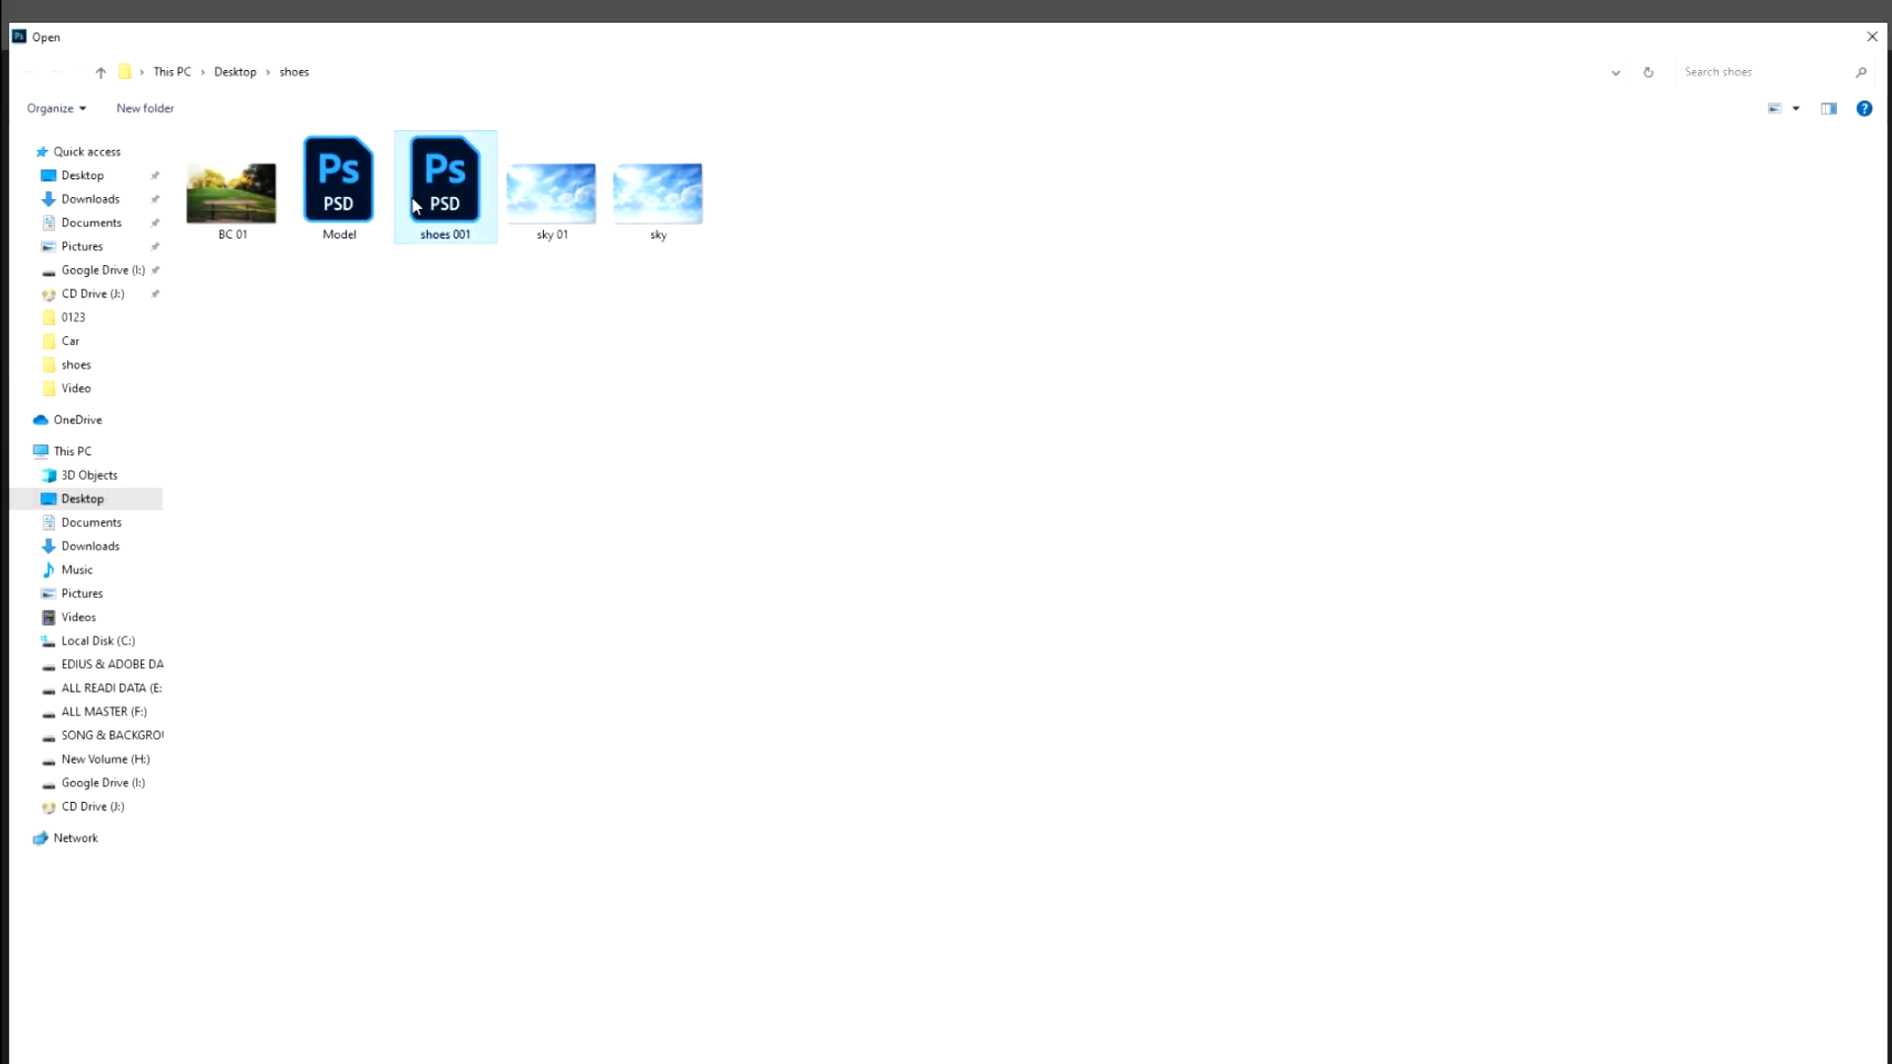
{"action": "double_click", "coordinate": [414, 205]}
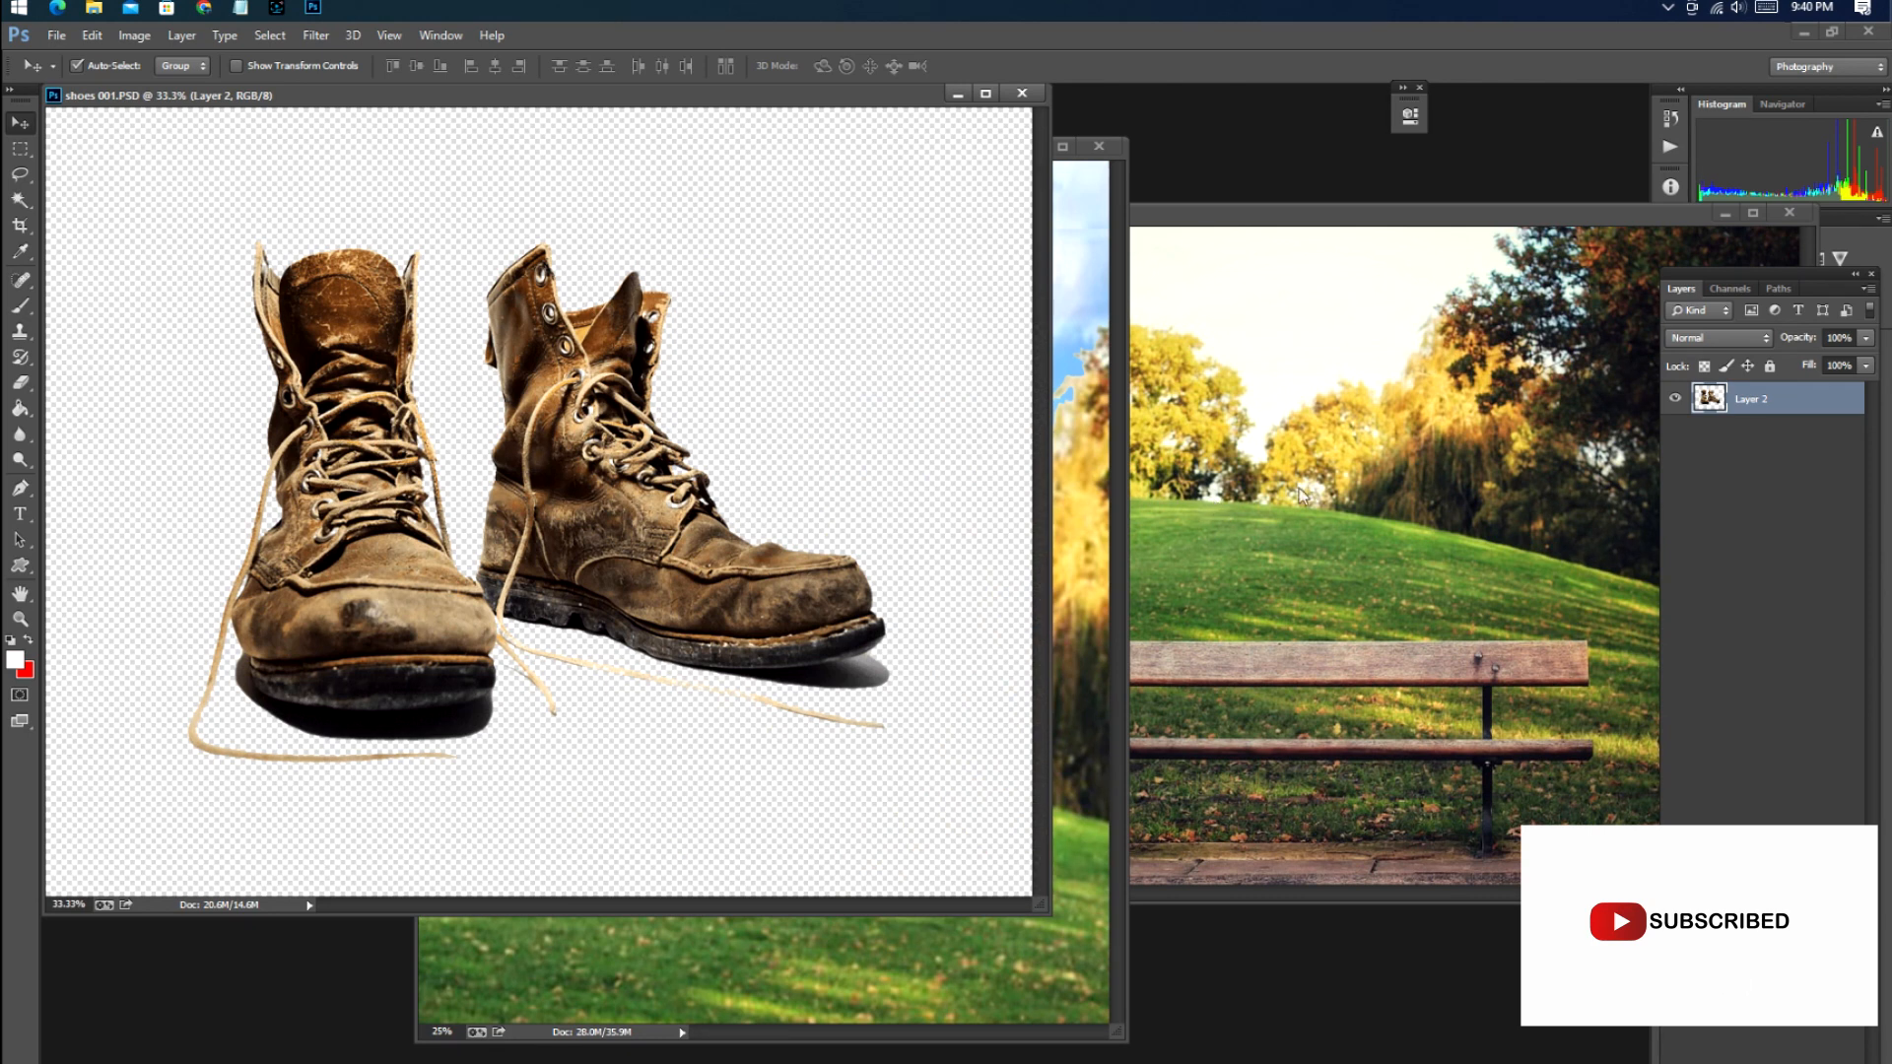
Close the BC 01.jpg image and bring the pair of boots into the composite, placing them on the lower grass area
{"action": "left_click_drag", "start_coordinate": [1763, 213], "coordinate": [1283, 307]}
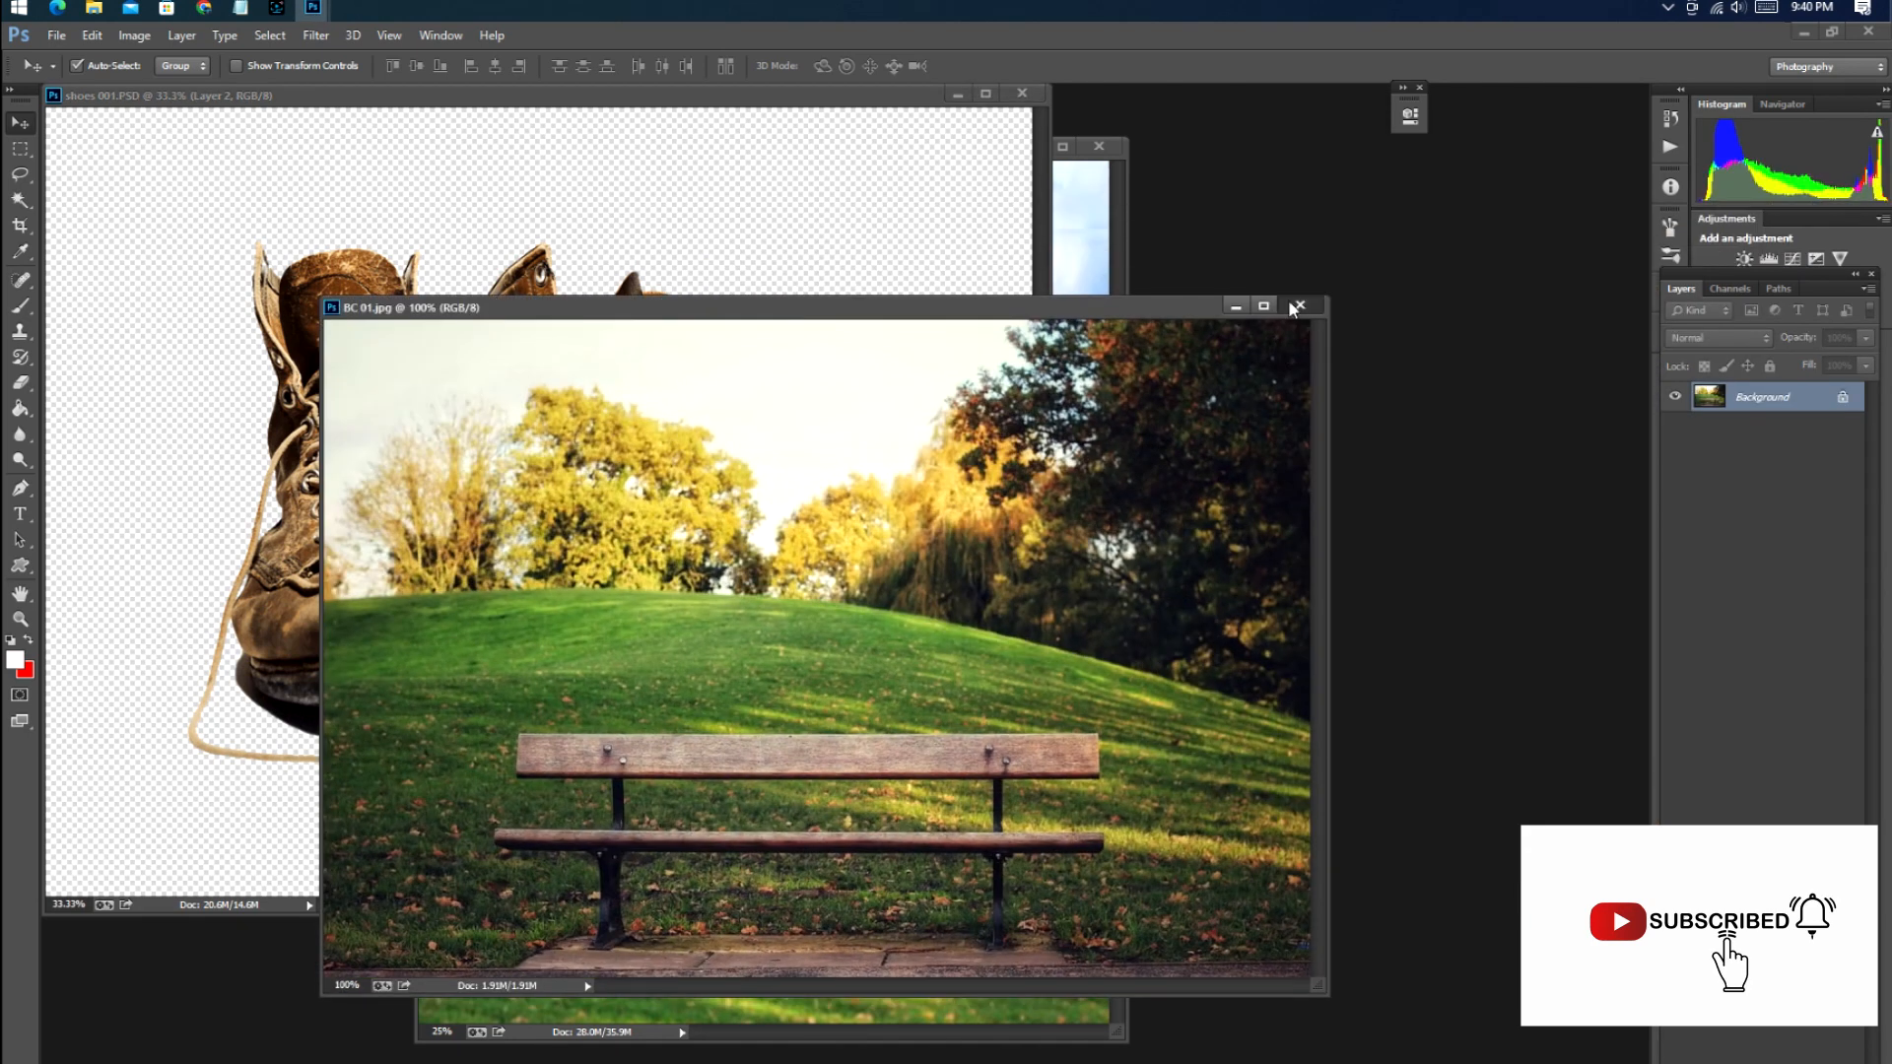
{"action": "left_click", "coordinate": [1297, 307]}
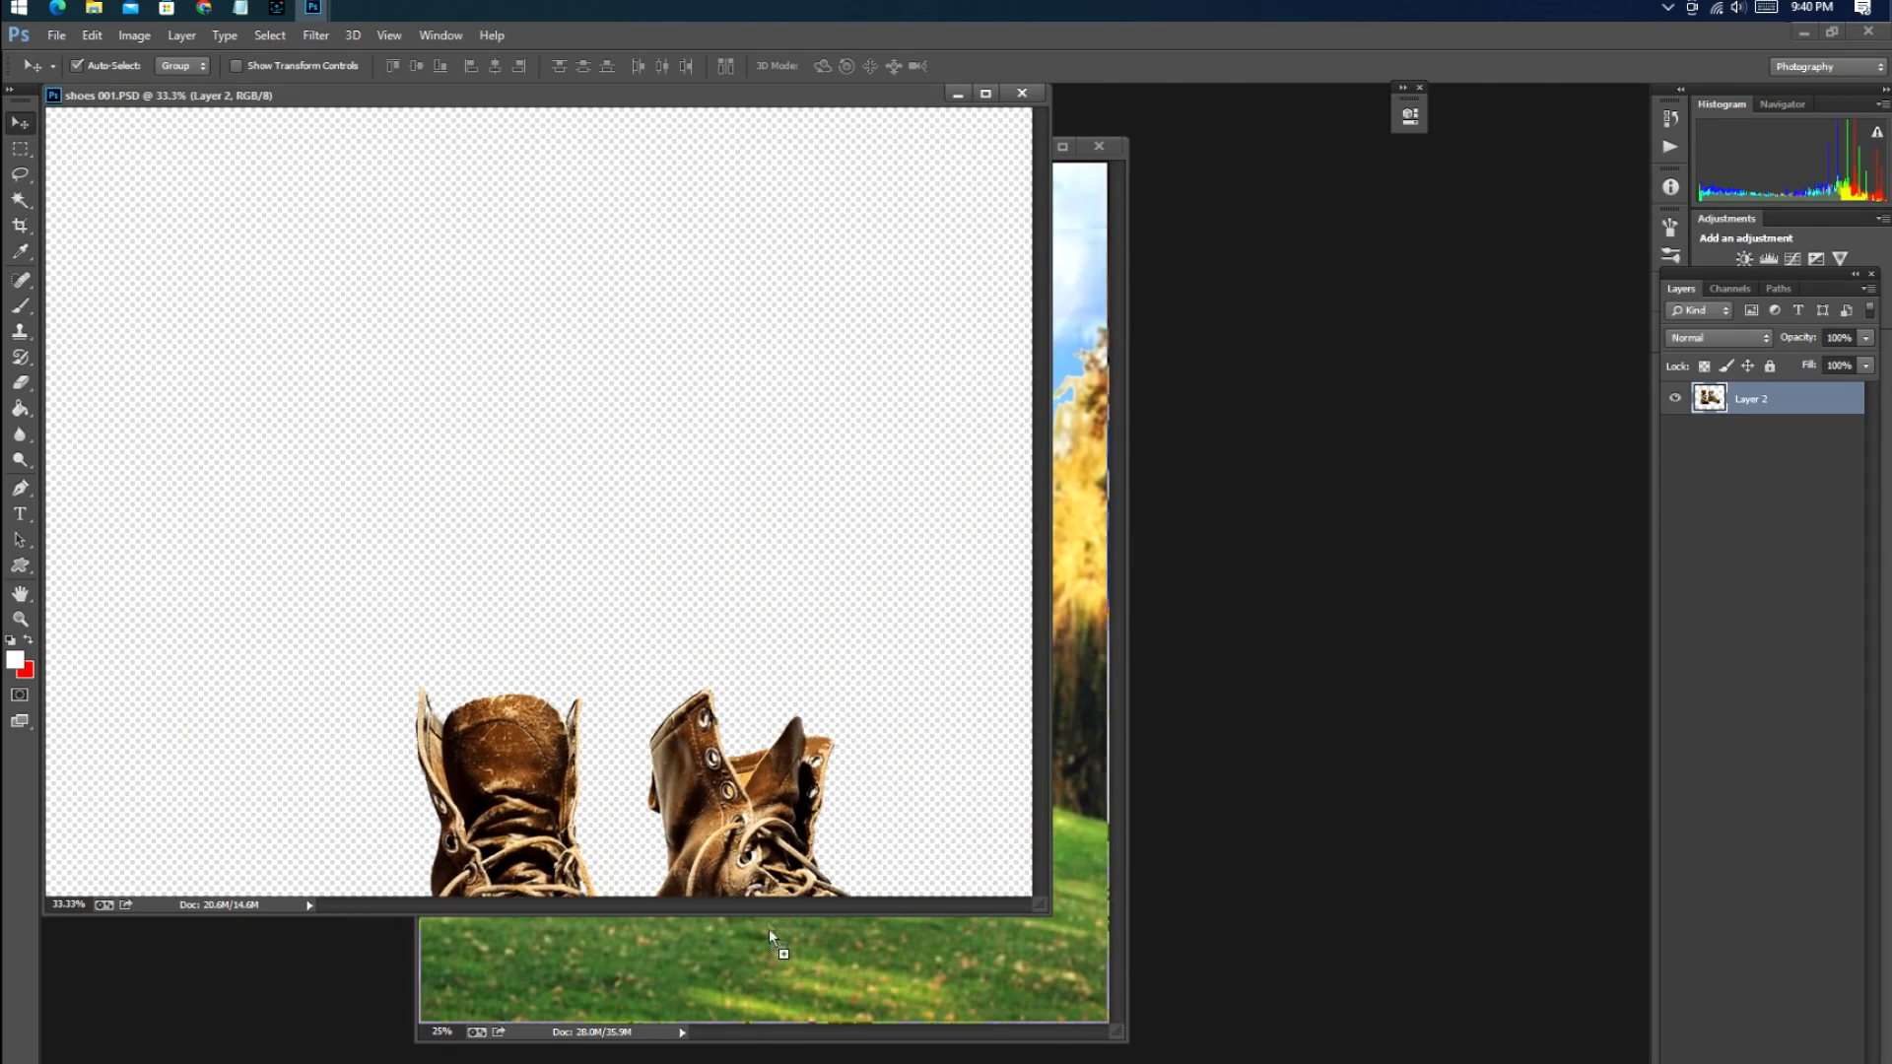
{"action": "left_click", "coordinate": [773, 937]}
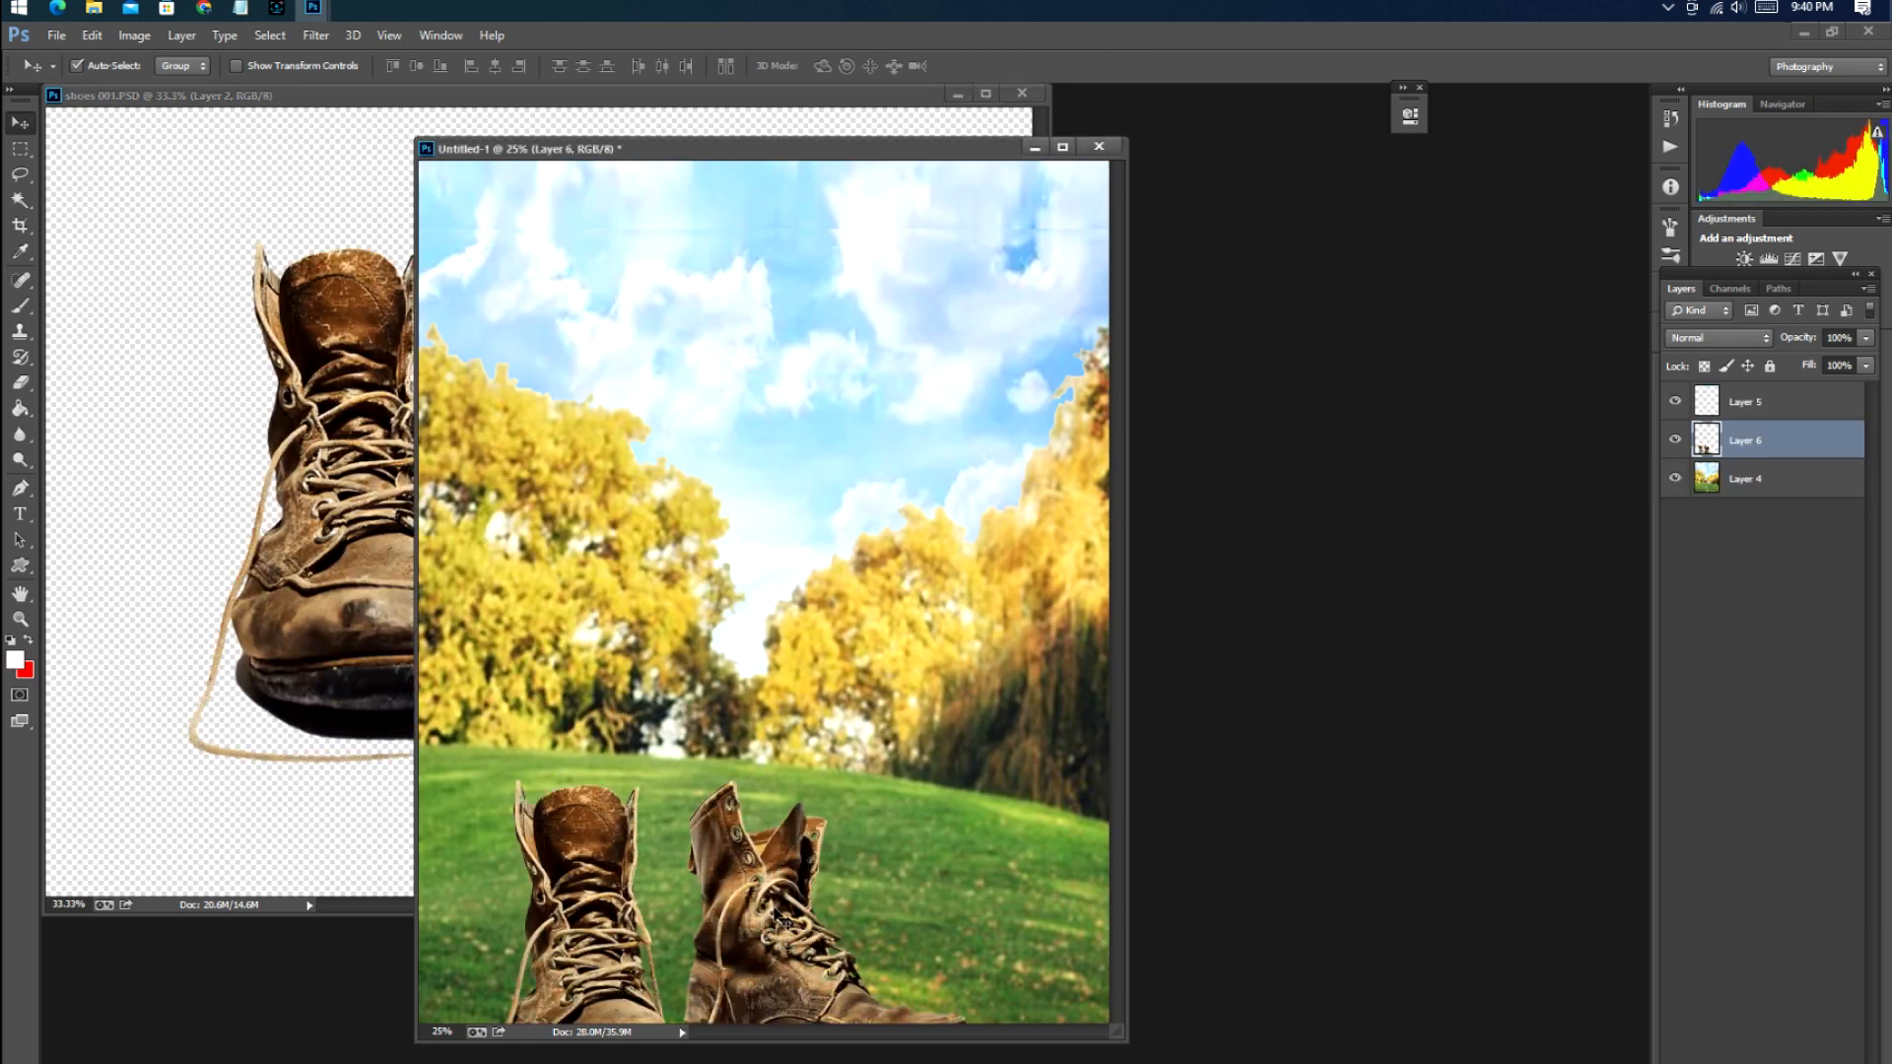
{"action": "left_click_drag", "start_coordinate": [779, 949], "coordinate": [788, 818]}
{"action": "key", "text": "f"}
{"action": "mouse_move", "coordinate": [944, 831]}
{"action": "left_mouse_down"}
{"action": "mouse_move", "coordinate": [956, 786]}
{"action": "mouse_move", "coordinate": [965, 805]}
{"action": "left_mouse_up"}
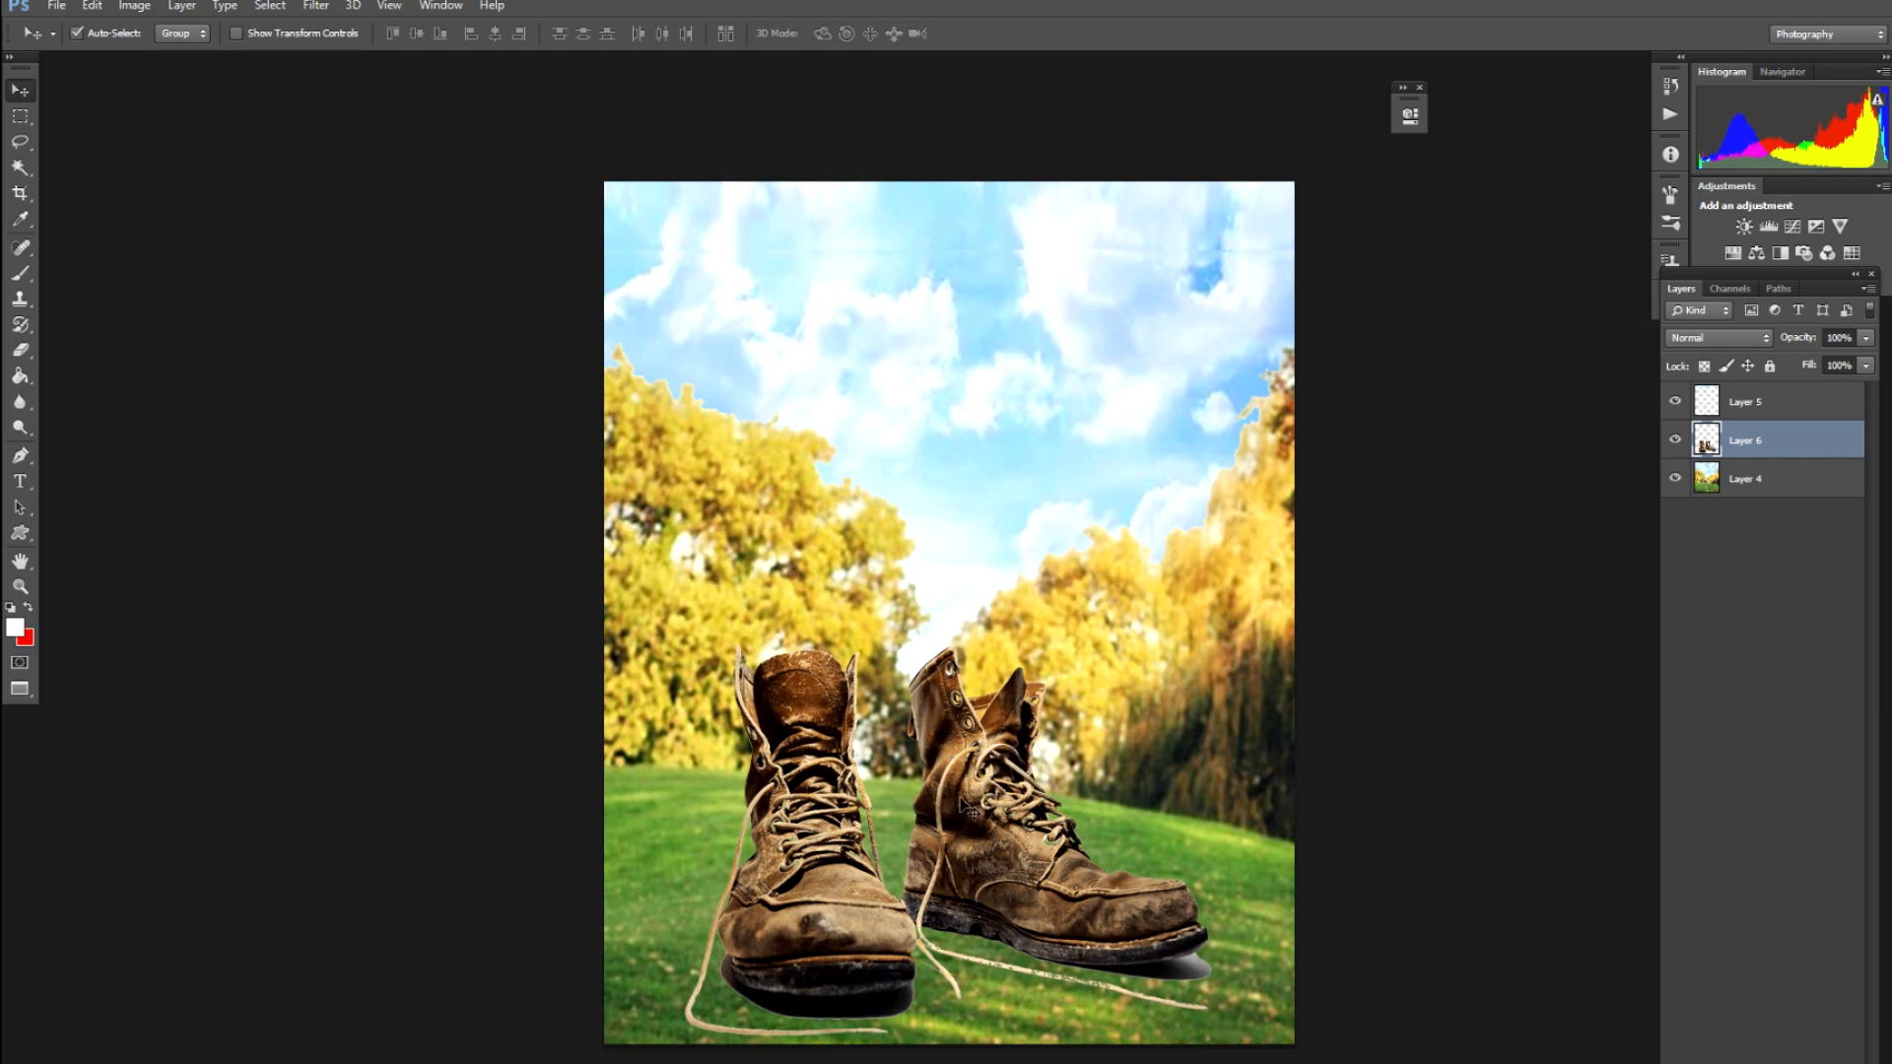
{"action": "key", "text": "f"}
{"action": "key", "text": "f"}
{"action": "key", "text": "f"}
Start a polygonal lasso selection of the right boot's shadow, tracing the sole's lower edge forward to the toe
{"action": "scroll", "coordinate": [966, 804], "scroll_direction": "up", "scroll_amount": 3}
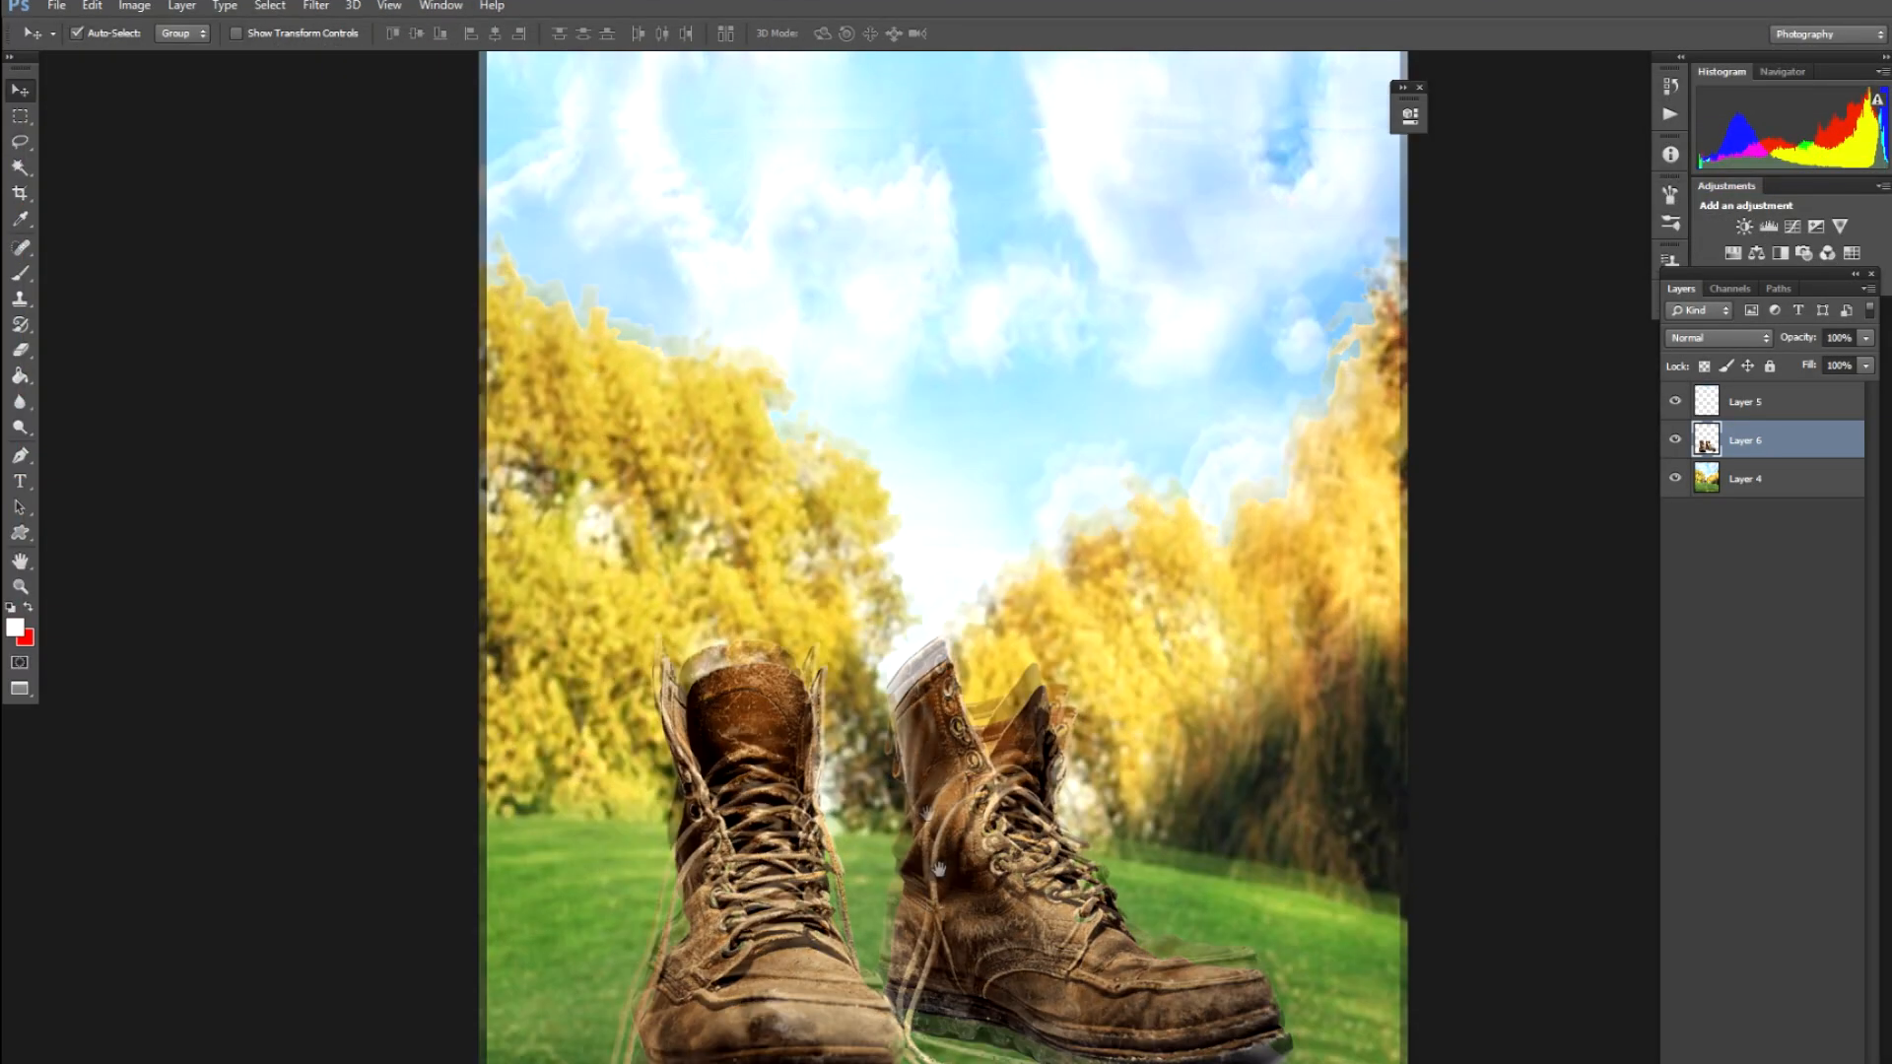
{"action": "scroll", "coordinate": [912, 706], "scroll_direction": "up", "scroll_amount": 5}
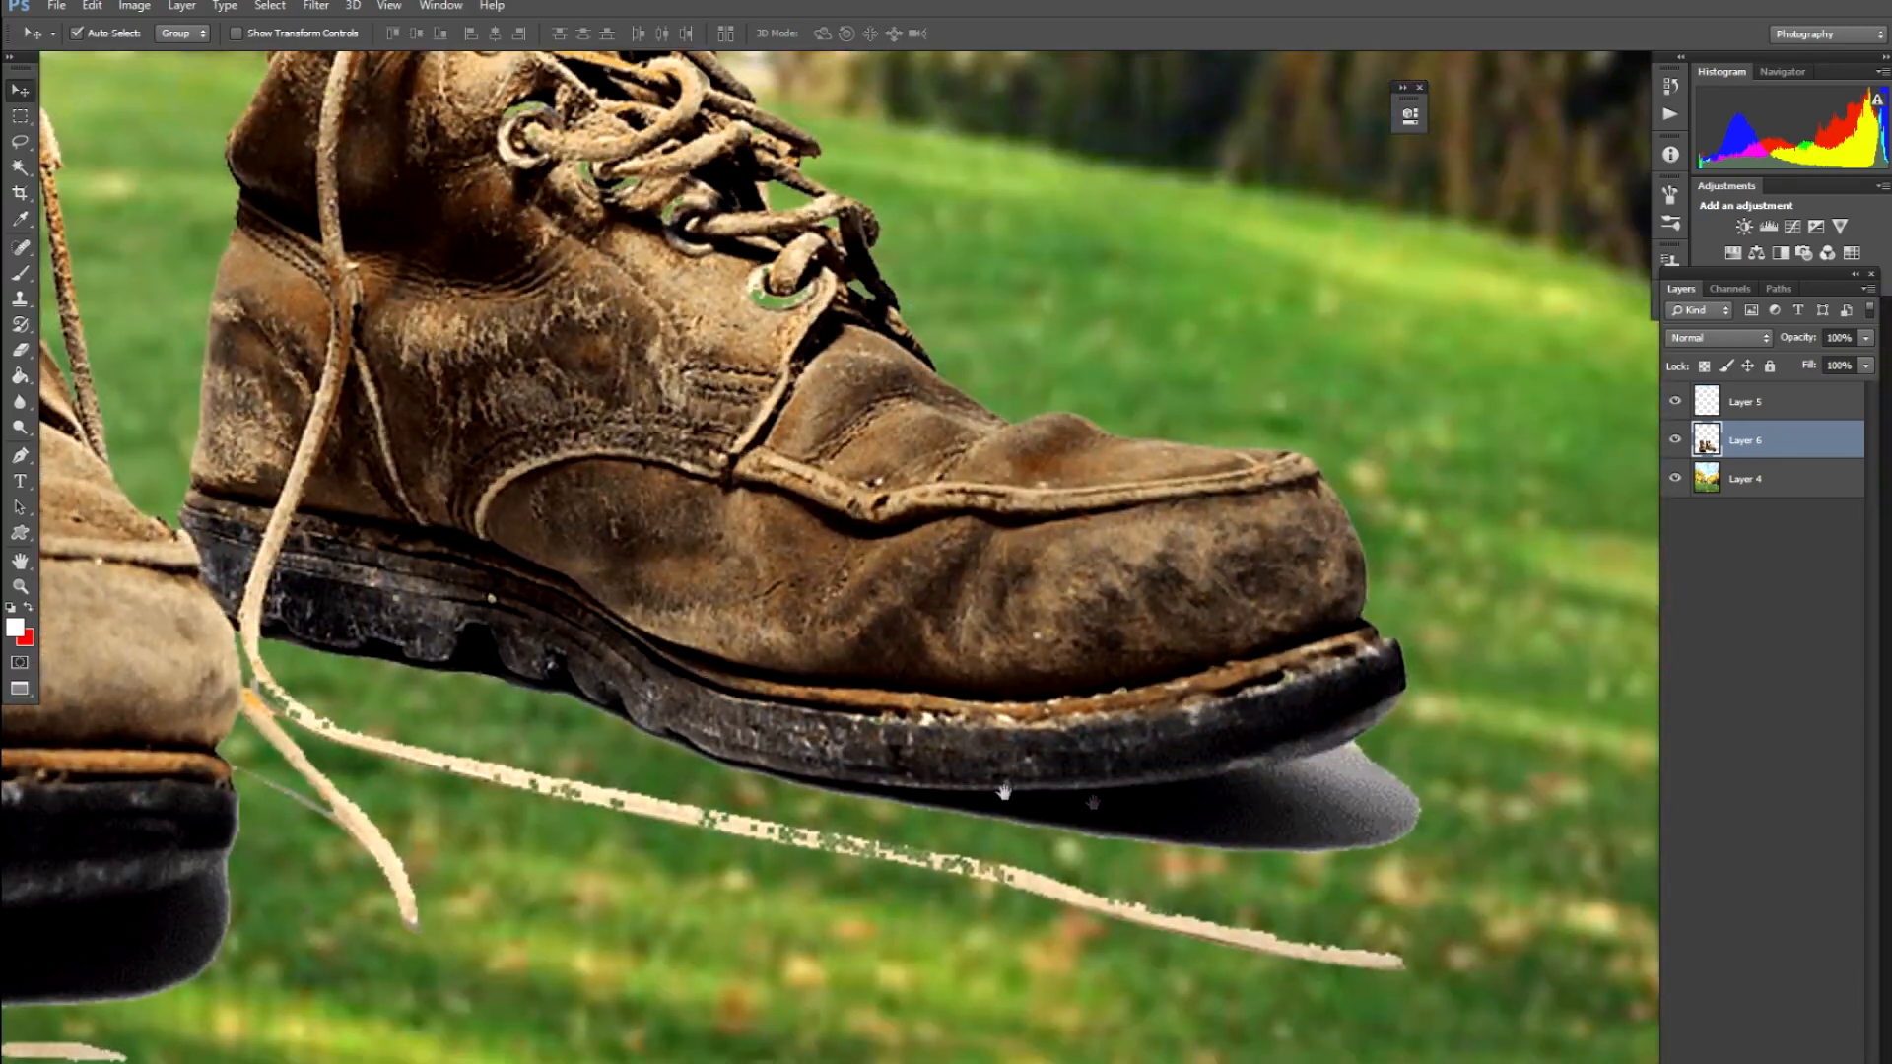
{"action": "left_click_drag", "start_coordinate": [1003, 791], "coordinate": [936, 781]}
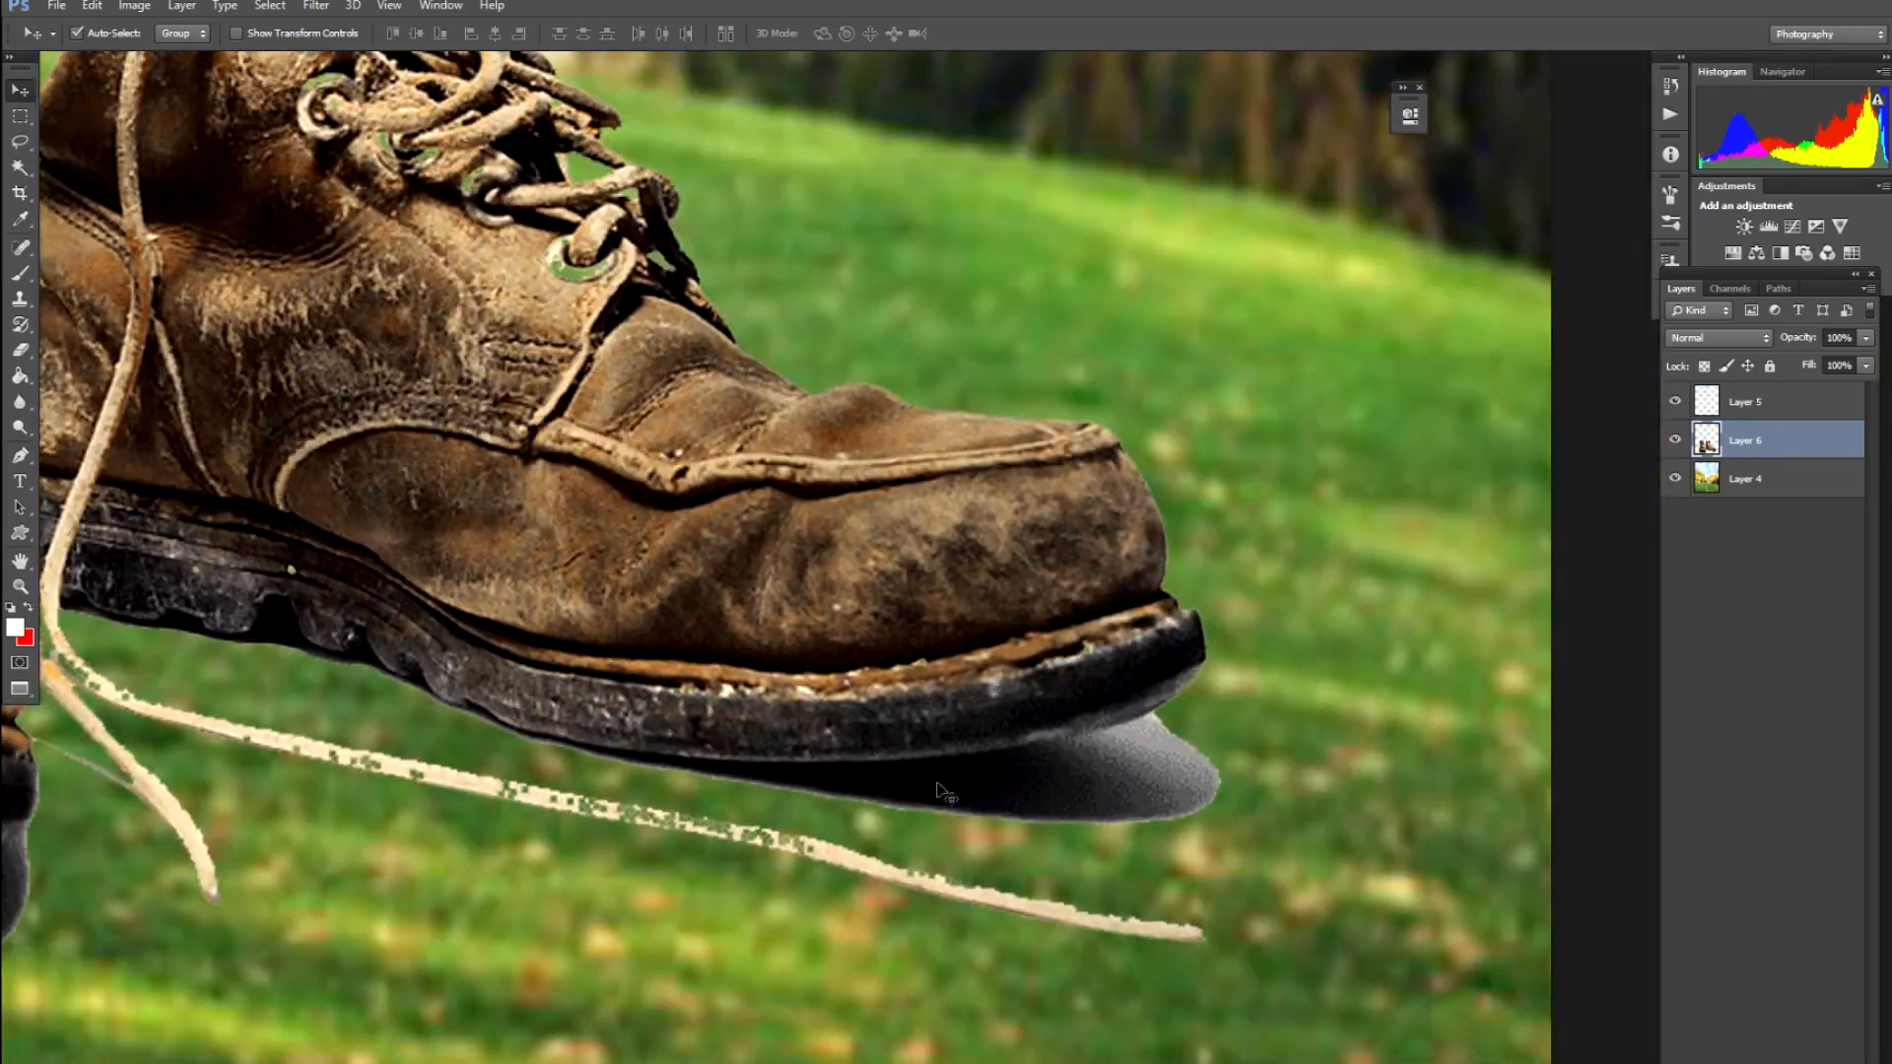
{"action": "scroll", "coordinate": [938, 791], "scroll_direction": "up", "scroll_amount": 3}
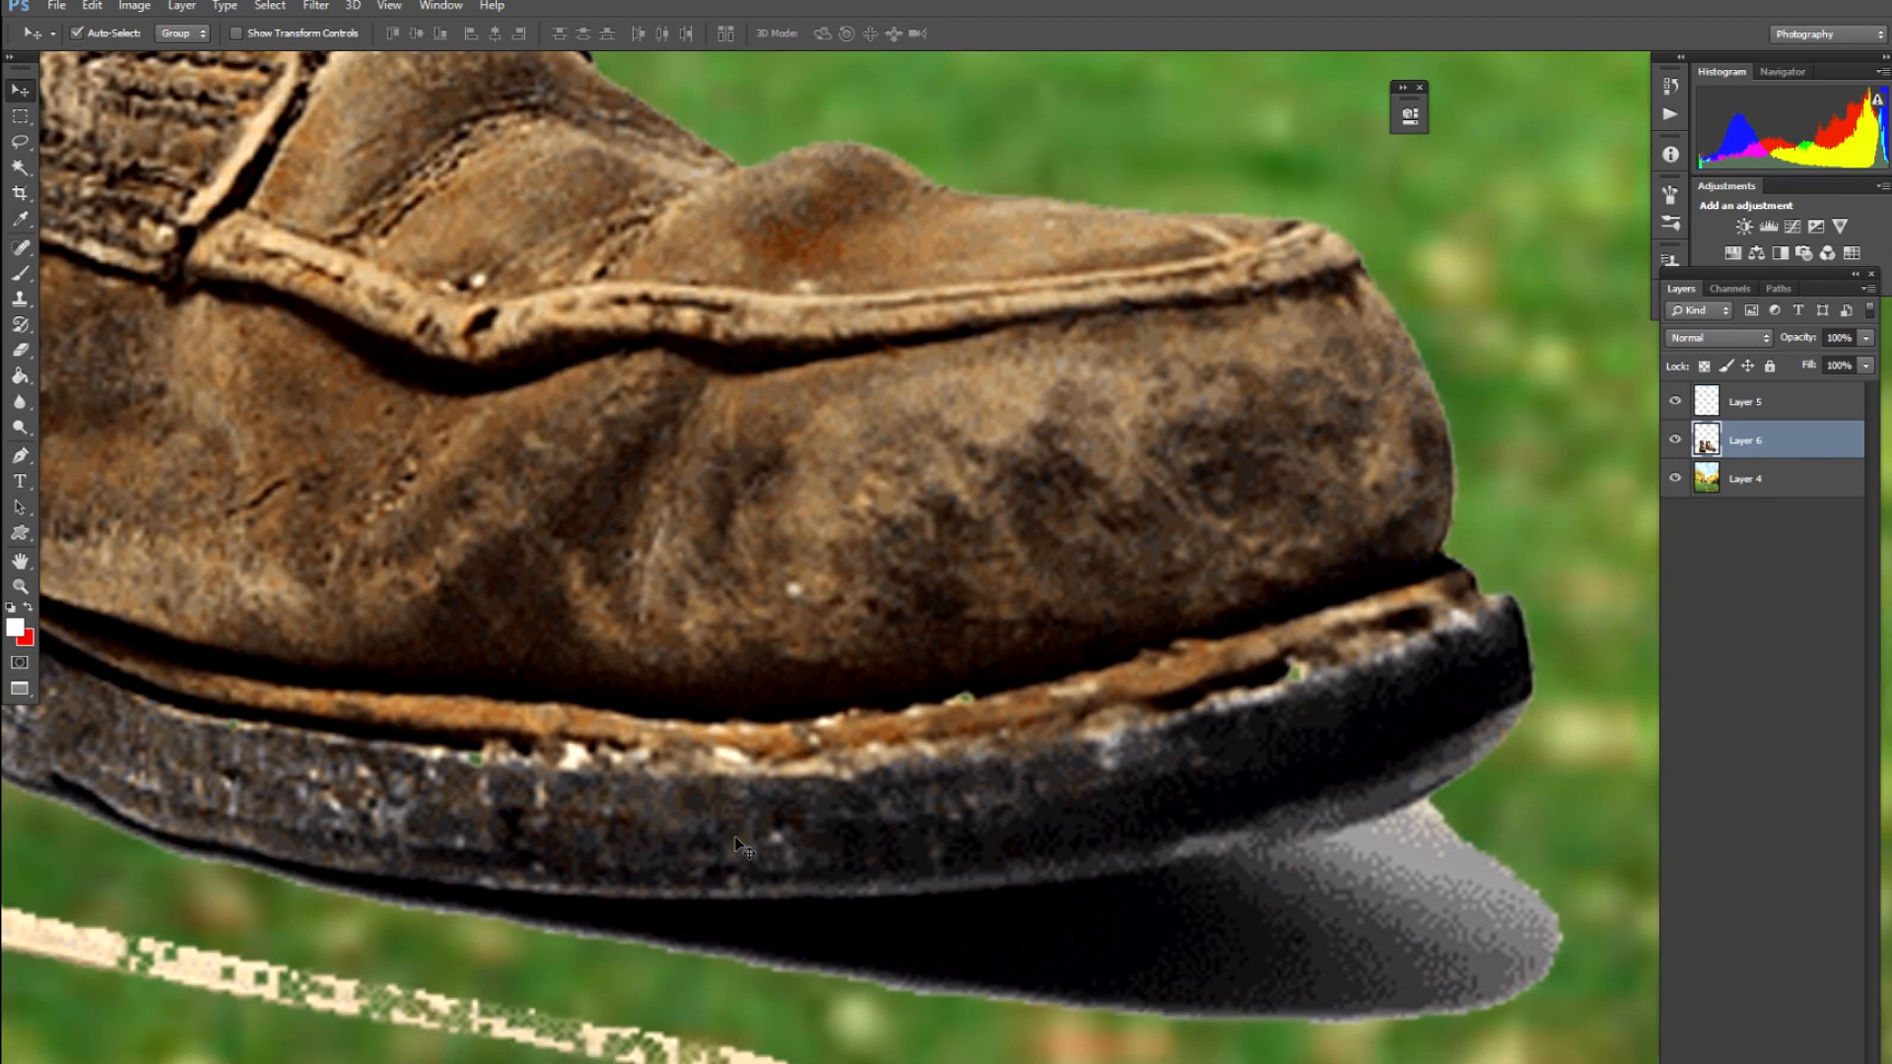
{"action": "key", "text": "l"}
{"action": "key", "text": "shift+l"}
{"action": "left_click_drag", "start_coordinate": [305, 801], "coordinate": [998, 786]}
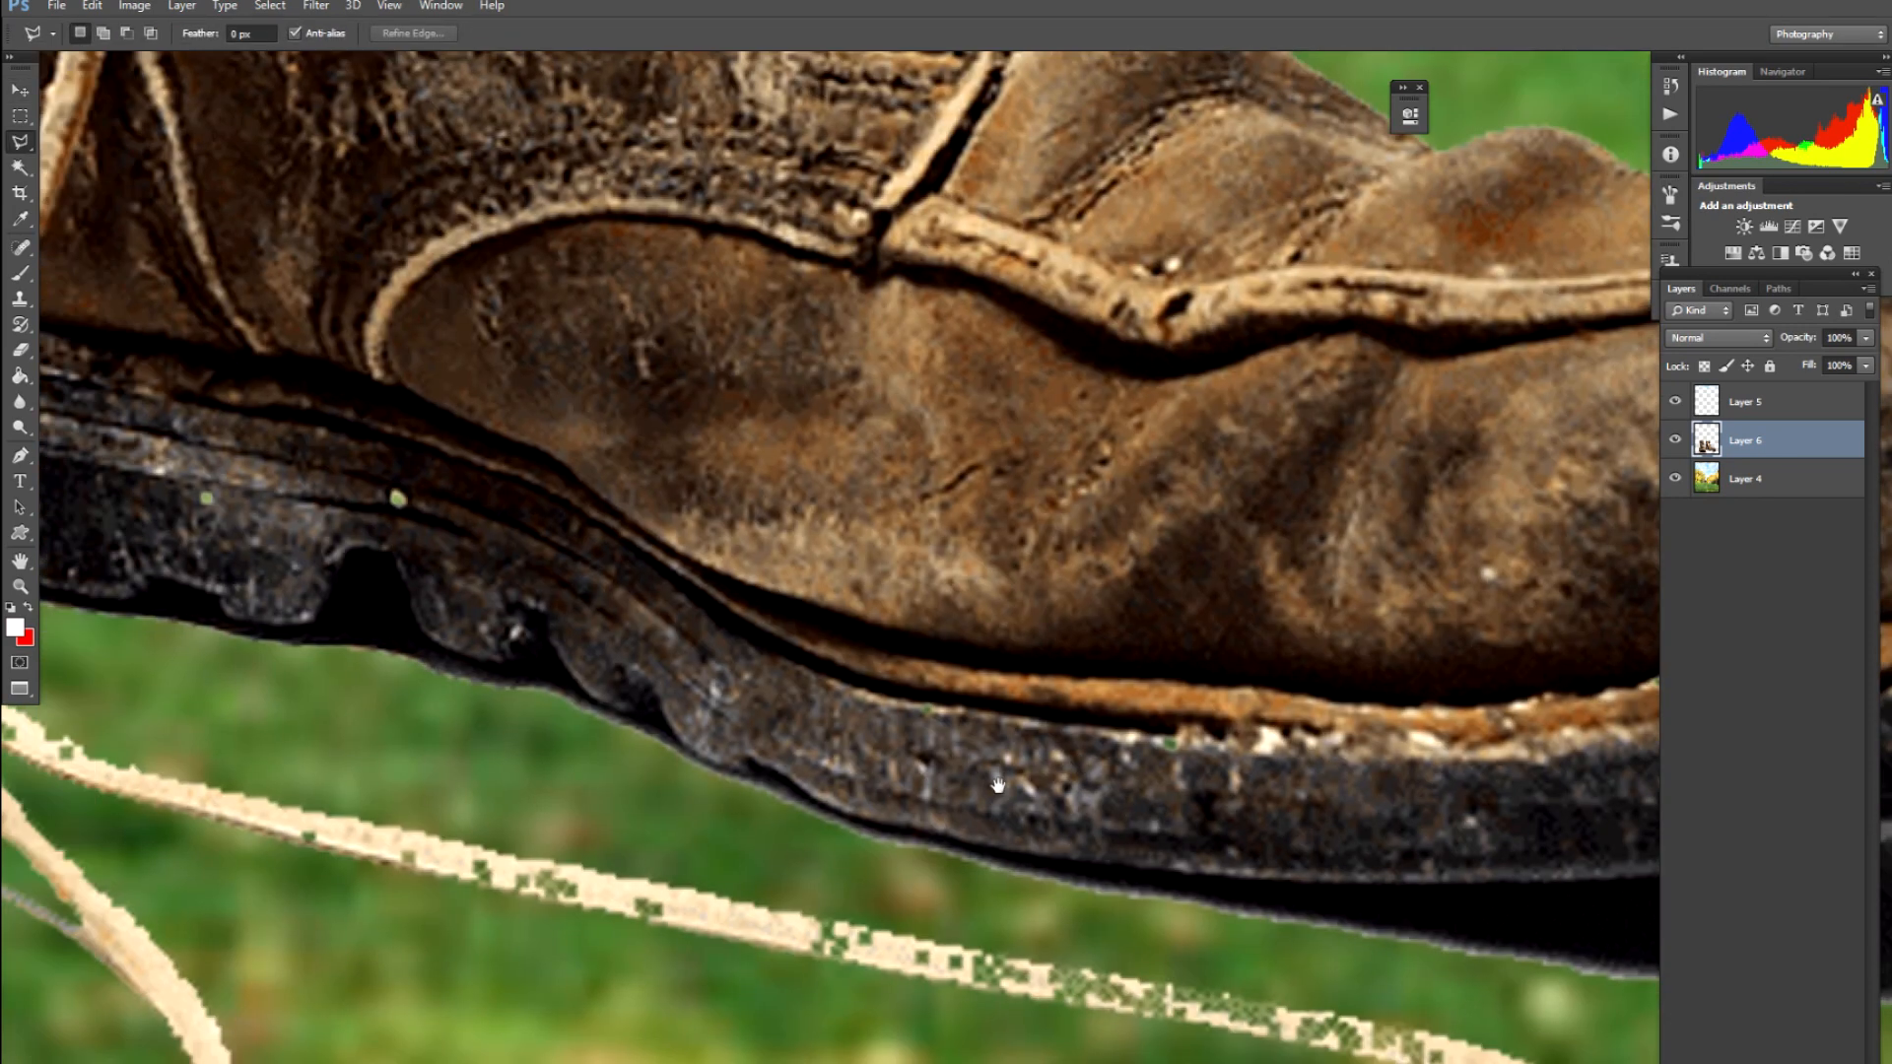
{"action": "left_click_drag", "start_coordinate": [519, 642], "coordinate": [646, 561]}
{"action": "left_click_drag", "start_coordinate": [1388, 779], "coordinate": [822, 692]}
{"action": "left_click", "coordinate": [497, 676]}
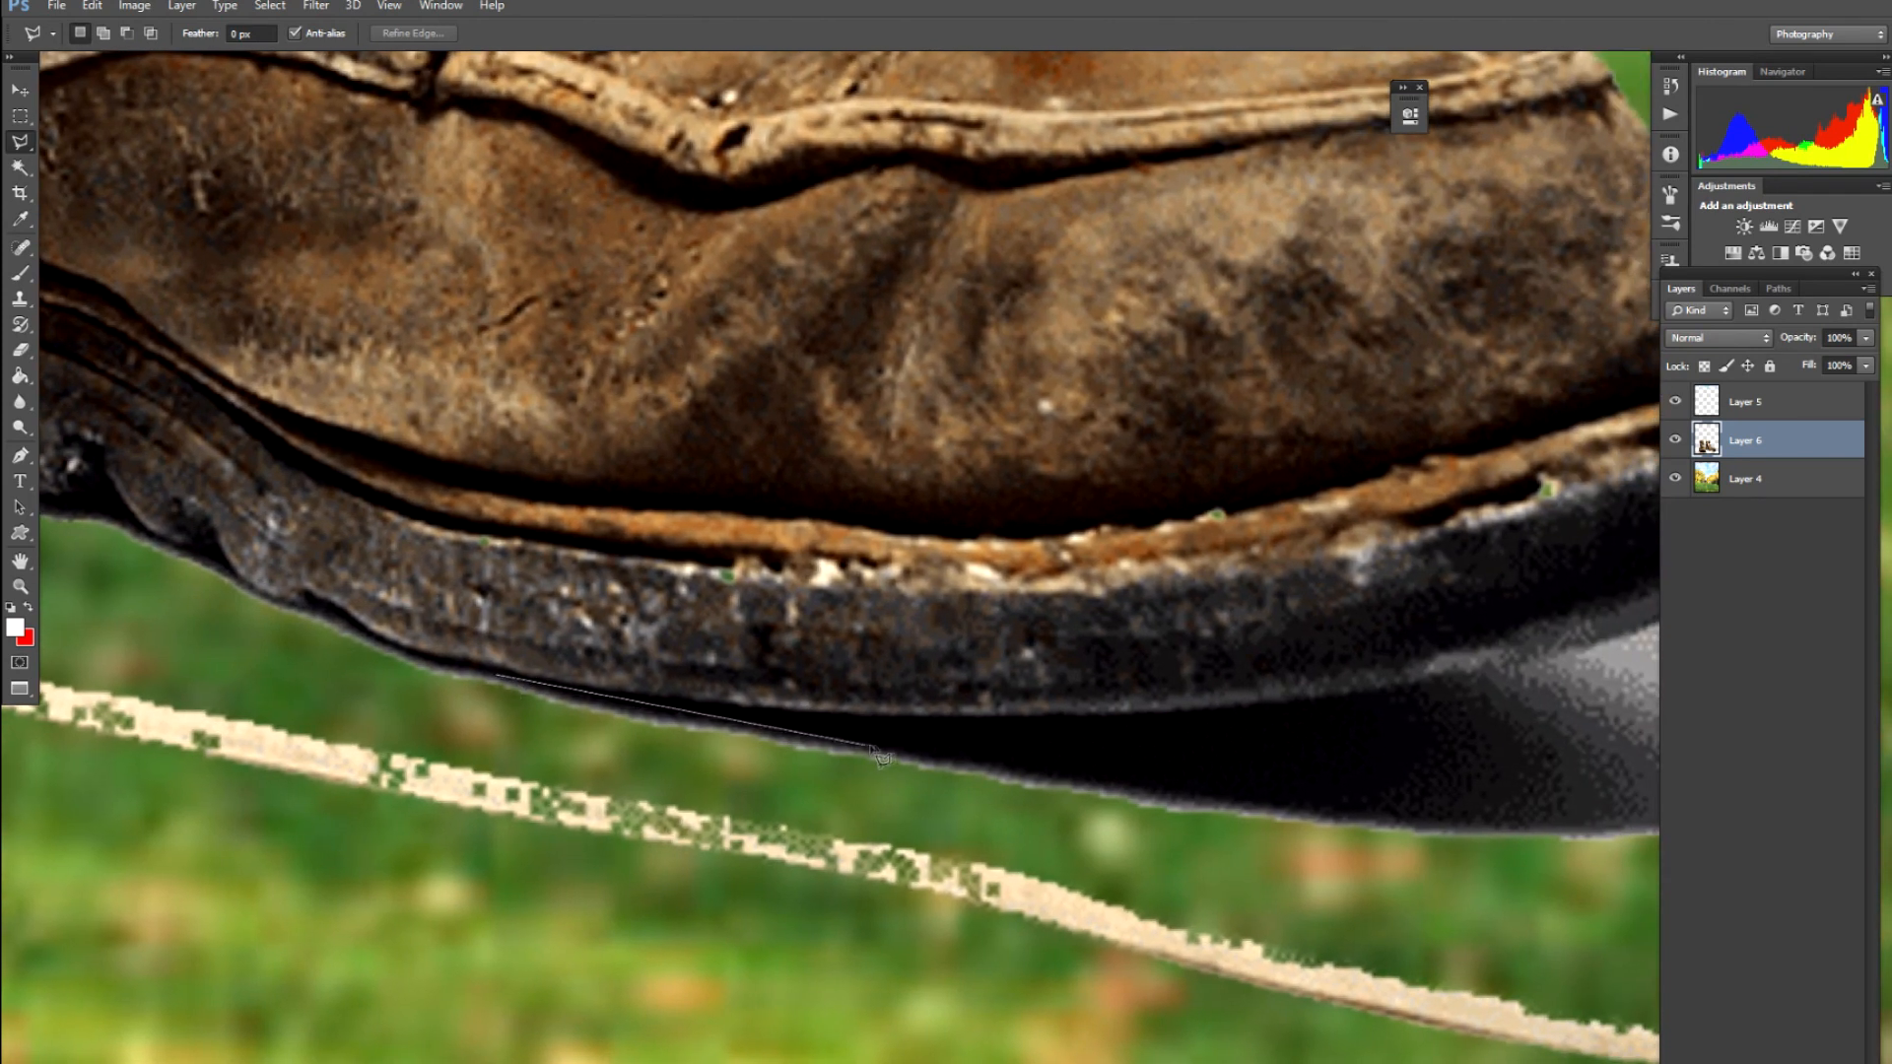
{"action": "left_click", "coordinate": [865, 720]}
{"action": "left_click", "coordinate": [1337, 683]}
{"action": "mouse_move", "coordinate": [1340, 686]}
{"action": "left_mouse_down"}
{"action": "mouse_move", "coordinate": [1310, 709]}
{"action": "mouse_move", "coordinate": [542, 817]}
{"action": "left_mouse_up"}
{"action": "left_click", "coordinate": [716, 793]}
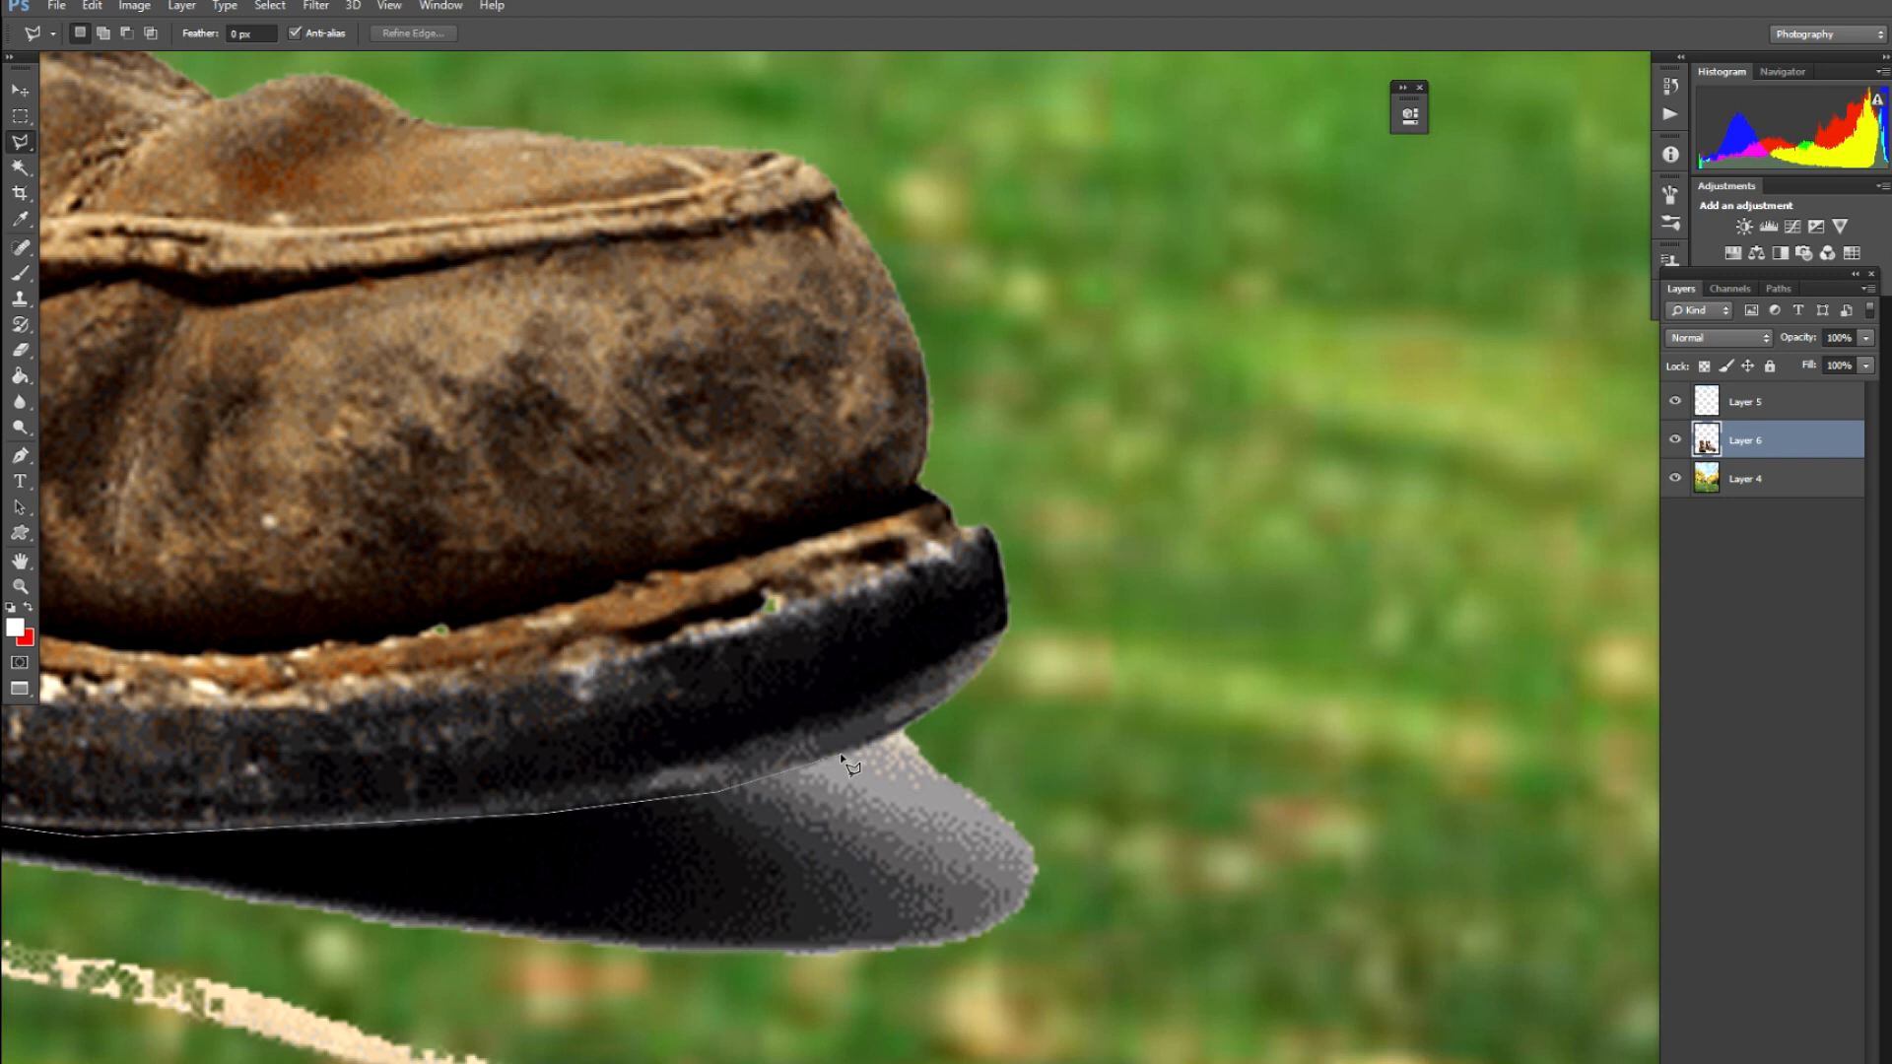
{"action": "left_click", "coordinate": [915, 724]}
Carry the lasso outline around the outside of the right boot's shadow and across the grass back to the heel
{"action": "left_click", "coordinate": [1255, 807]}
{"action": "left_click", "coordinate": [1153, 970]}
{"action": "left_click", "coordinate": [845, 1014]}
{"action": "left_click_drag", "start_coordinate": [257, 930], "coordinate": [1207, 810]}
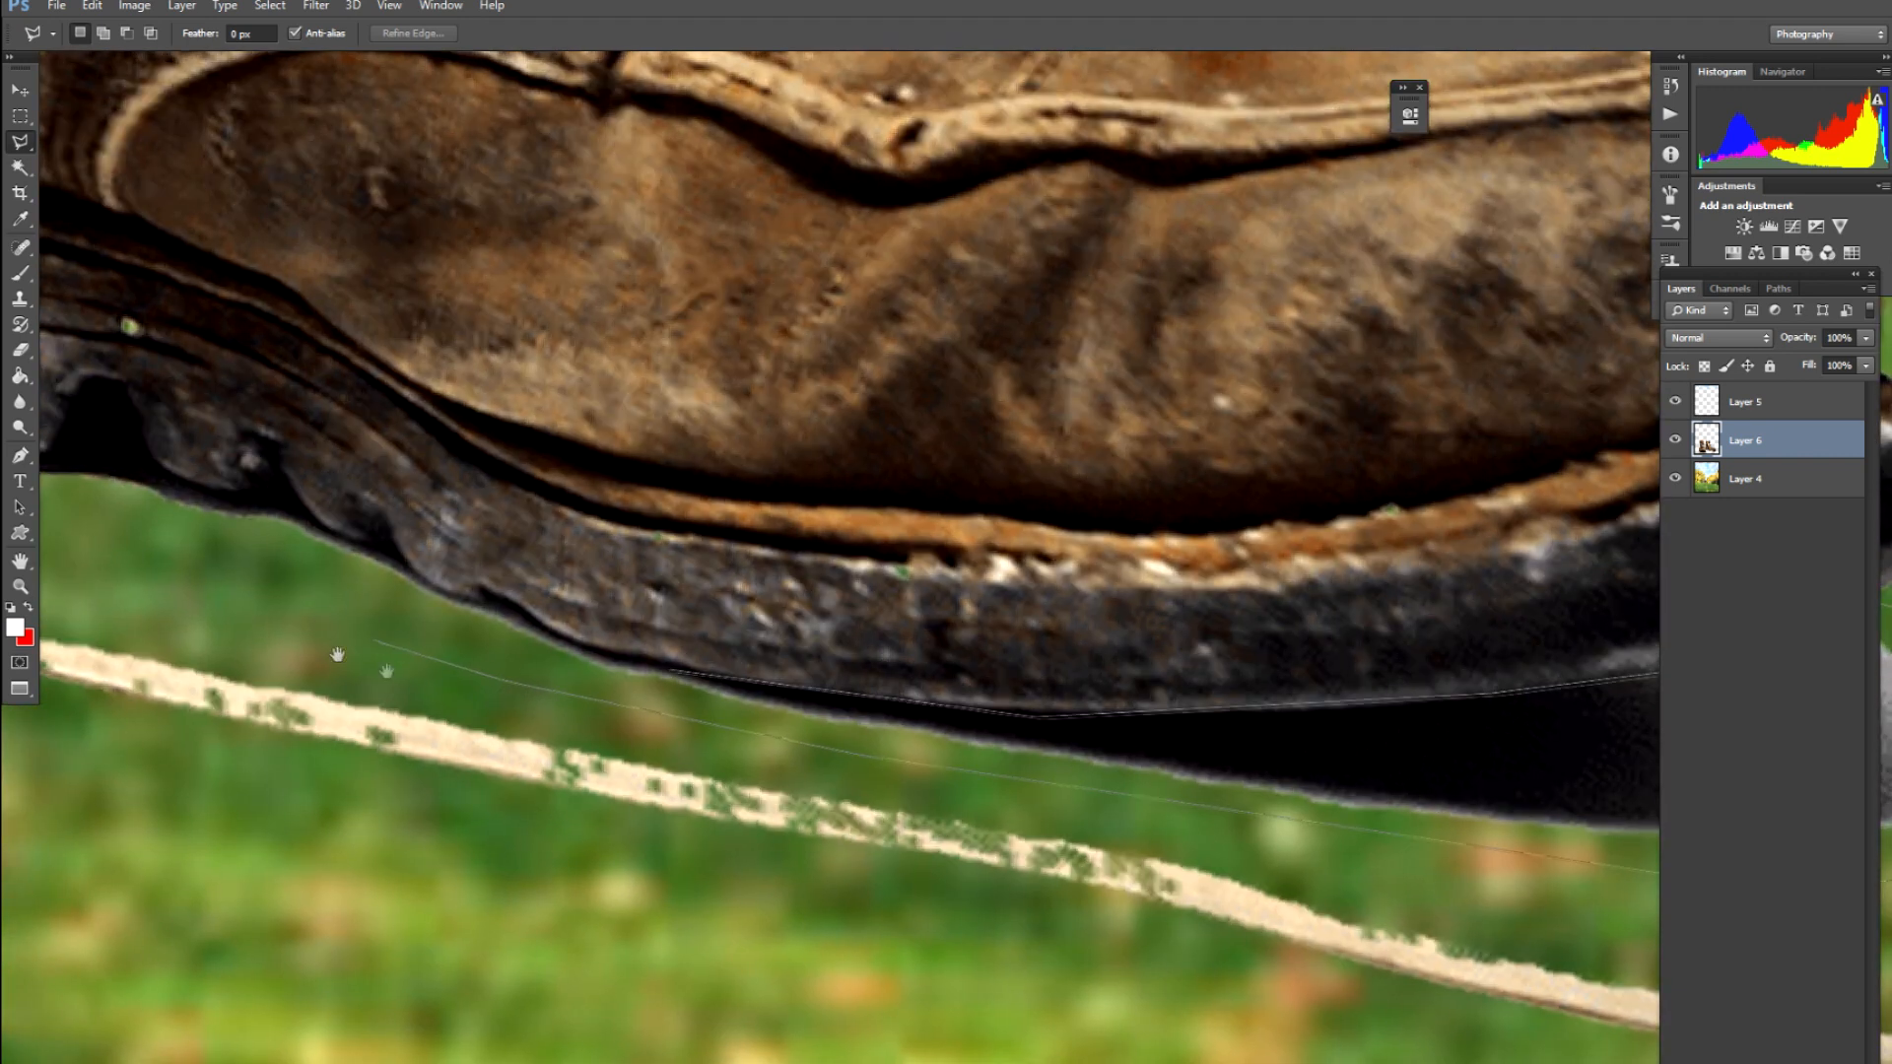
{"action": "left_click_drag", "start_coordinate": [343, 654], "coordinate": [860, 768]}
{"action": "left_click", "coordinate": [408, 665]}
{"action": "left_click", "coordinate": [229, 548]}
{"action": "left_click", "coordinate": [232, 509]}
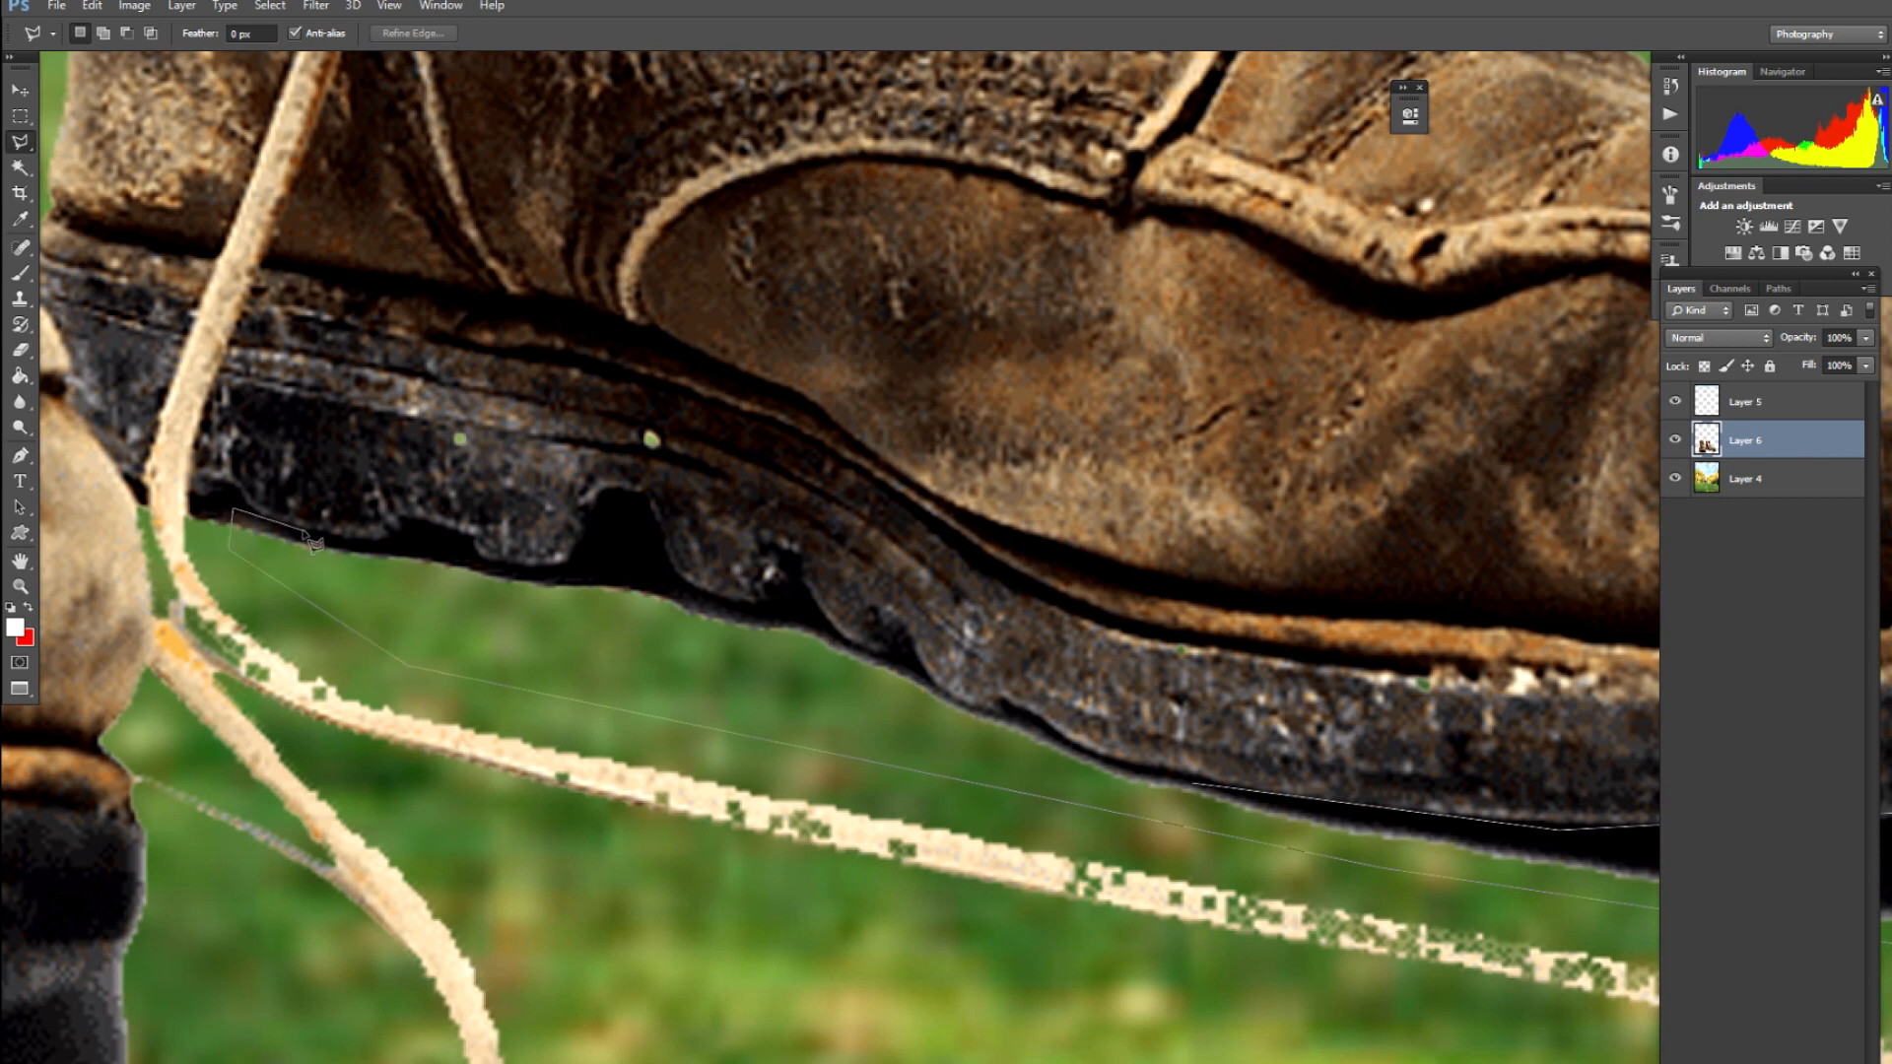
Trace the right boot's notched tread from the heel forward and close the shadow selection
{"action": "left_click", "coordinate": [392, 548]}
{"action": "left_click", "coordinate": [401, 529]}
{"action": "left_click", "coordinate": [453, 527]}
{"action": "left_click", "coordinate": [479, 544]}
{"action": "left_click", "coordinate": [560, 563]}
{"action": "left_click", "coordinate": [601, 491]}
{"action": "left_click", "coordinate": [642, 485]}
{"action": "left_click", "coordinate": [645, 488]}
{"action": "left_click", "coordinate": [676, 565]}
{"action": "left_click", "coordinate": [748, 593]}
{"action": "left_click", "coordinate": [797, 587]}
{"action": "left_click", "coordinate": [810, 598]}
{"action": "left_click", "coordinate": [858, 641]}
{"action": "left_click", "coordinate": [899, 650]}
{"action": "left_click", "coordinate": [967, 702]}
{"action": "left_click", "coordinate": [1031, 709]}
{"action": "left_click", "coordinate": [1075, 731]}
{"action": "left_click", "coordinate": [1117, 763]}
{"action": "left_click", "coordinate": [1197, 785]}
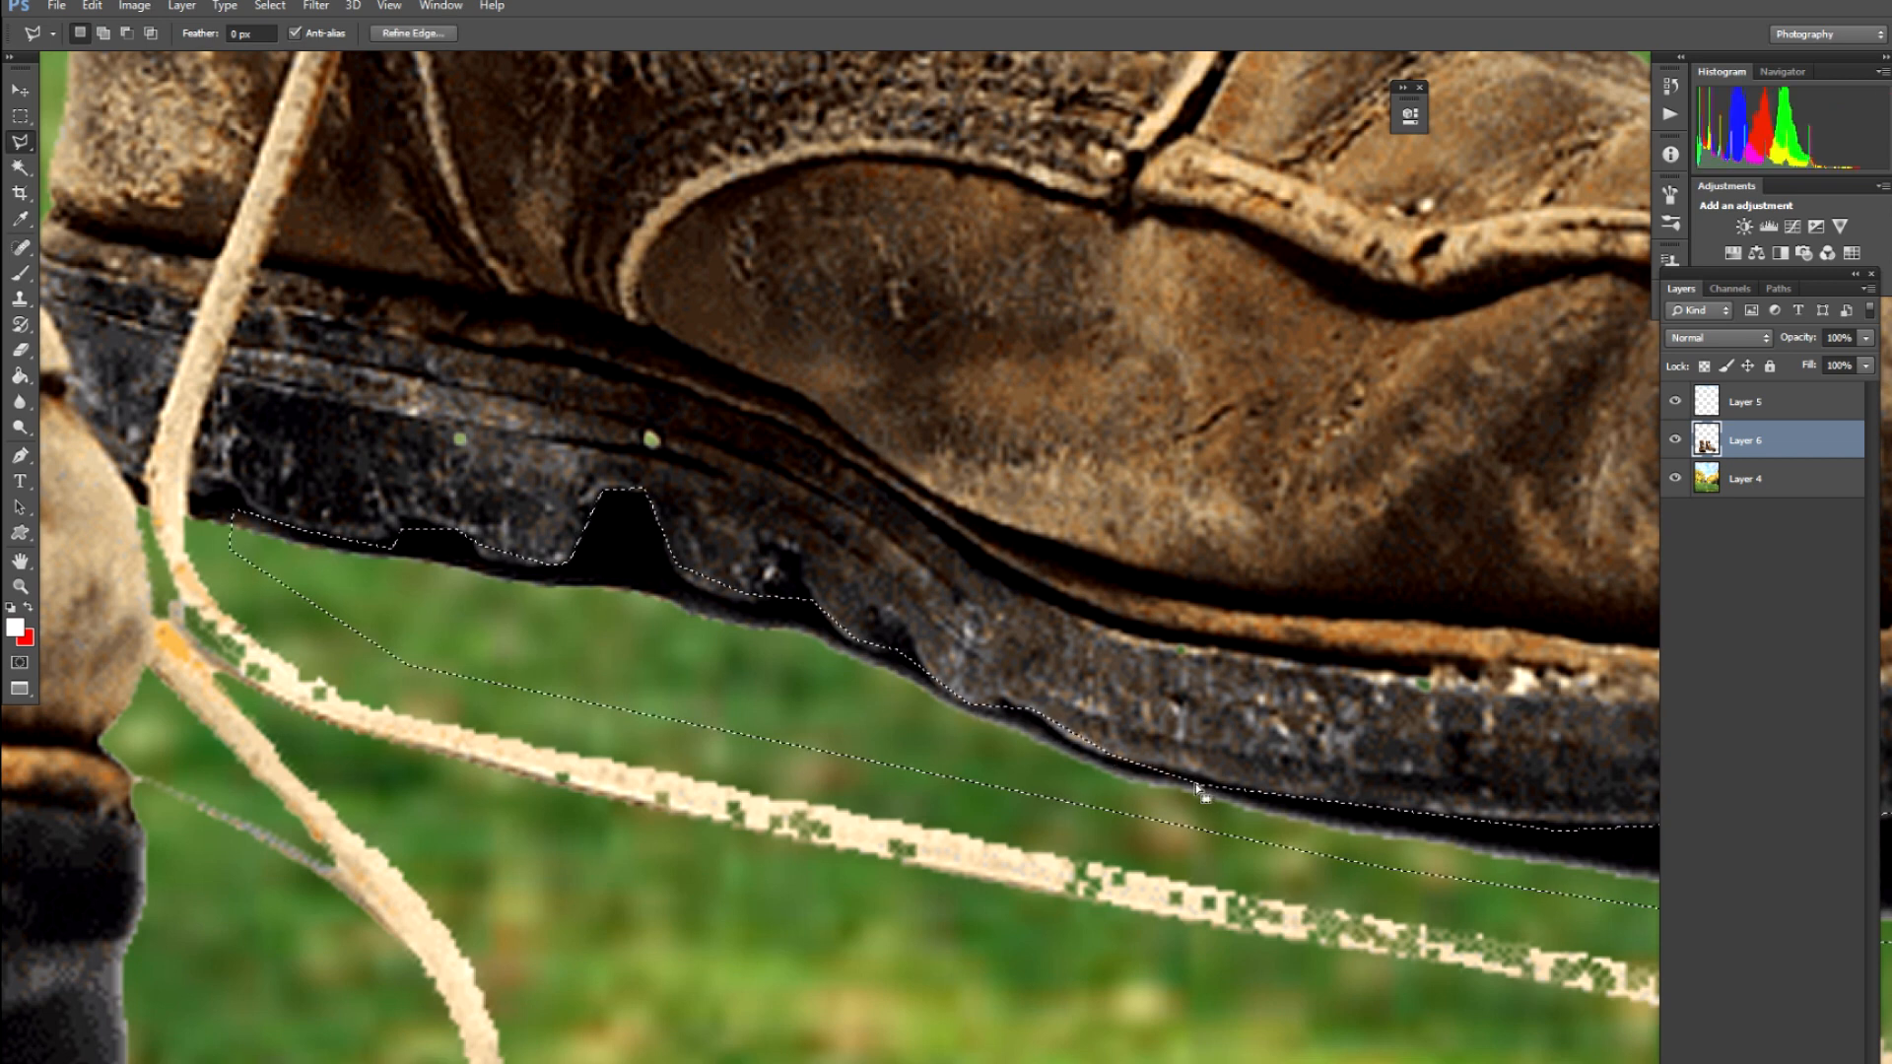
Add the left boot's shadow to the selection, tracing the sole's lower edge from its outer side to its inner side
{"action": "left_click_drag", "start_coordinate": [325, 724], "coordinate": [1275, 471]}
{"action": "left_click_drag", "start_coordinate": [267, 689], "coordinate": [1475, 481]}
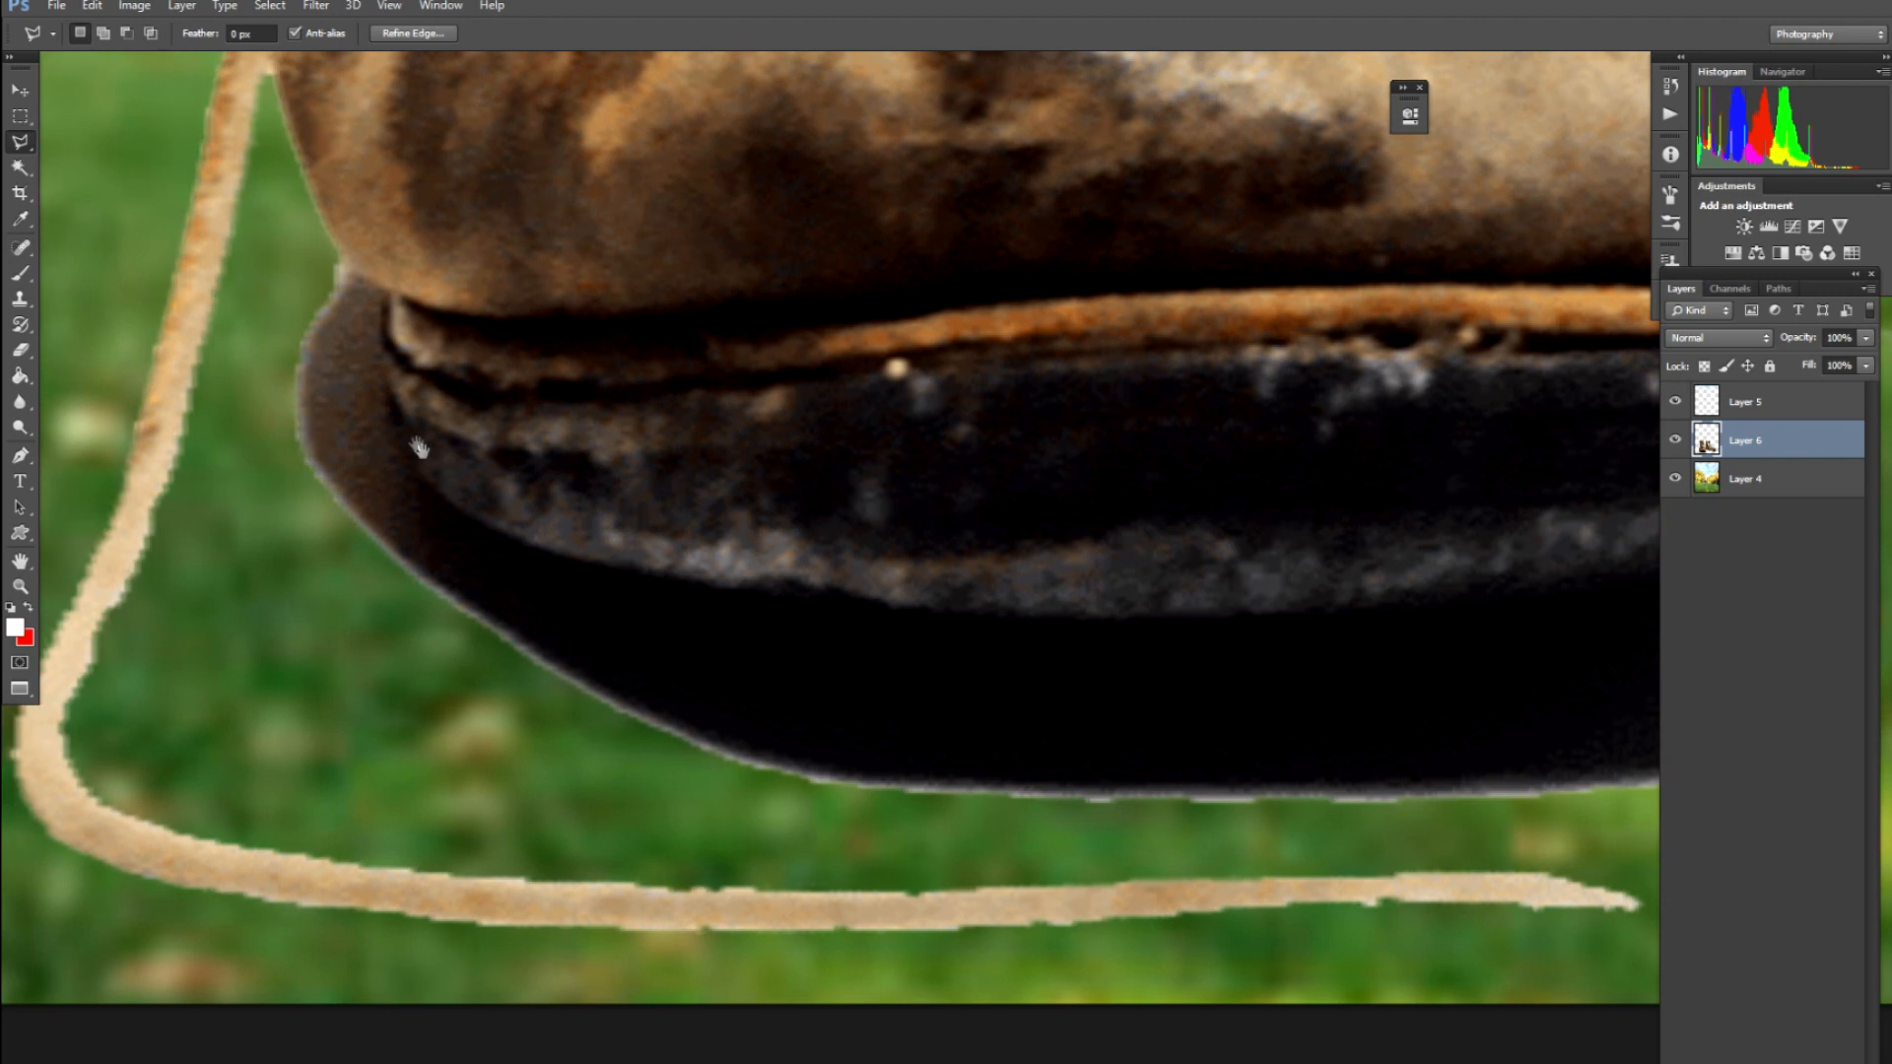
{"action": "left_click_drag", "start_coordinate": [374, 340], "coordinate": [418, 553]}
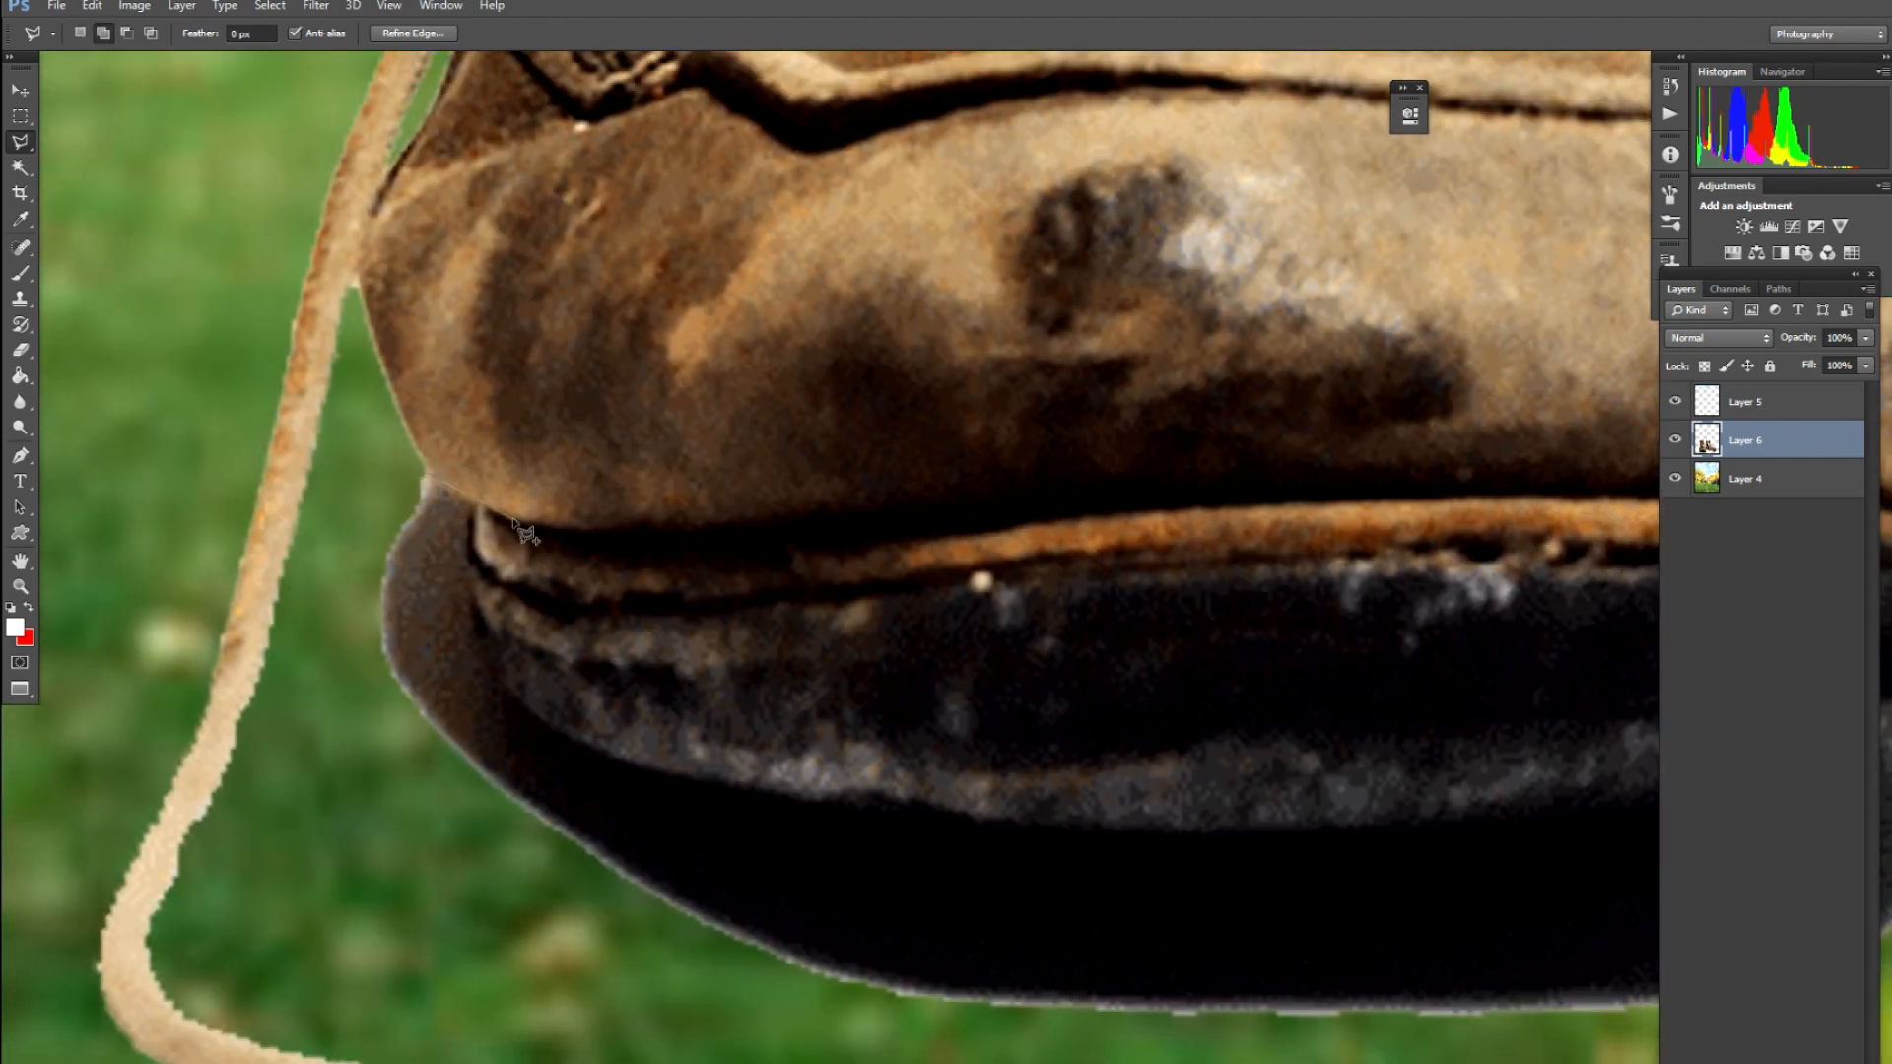
{"action": "left_click", "coordinate": [478, 508]}
{"action": "left_click", "coordinate": [480, 621]}
{"action": "left_click", "coordinate": [536, 708]}
{"action": "left_click", "coordinate": [637, 754]}
{"action": "left_click", "coordinate": [855, 798]}
{"action": "left_click", "coordinate": [1133, 825]}
{"action": "left_click", "coordinate": [1402, 819]}
{"action": "left_click_drag", "start_coordinate": [1418, 775], "coordinate": [515, 736]}
{"action": "left_click", "coordinate": [724, 736]}
{"action": "left_click", "coordinate": [867, 689]}
{"action": "left_click", "coordinate": [884, 667]}
Loop the lasso outline around the grass below the left boot's shadow and close the added selection
{"action": "left_click", "coordinate": [953, 820]}
{"action": "left_click_drag", "start_coordinate": [511, 839], "coordinate": [1058, 603]}
{"action": "left_click", "coordinate": [1379, 767]}
{"action": "left_click", "coordinate": [988, 803]}
{"action": "left_click_drag", "start_coordinate": [374, 734], "coordinate": [996, 785]}
{"action": "left_click", "coordinate": [743, 766]}
{"action": "left_click", "coordinate": [406, 611]}
{"action": "left_click", "coordinate": [407, 425]}
{"action": "left_click", "coordinate": [440, 277]}
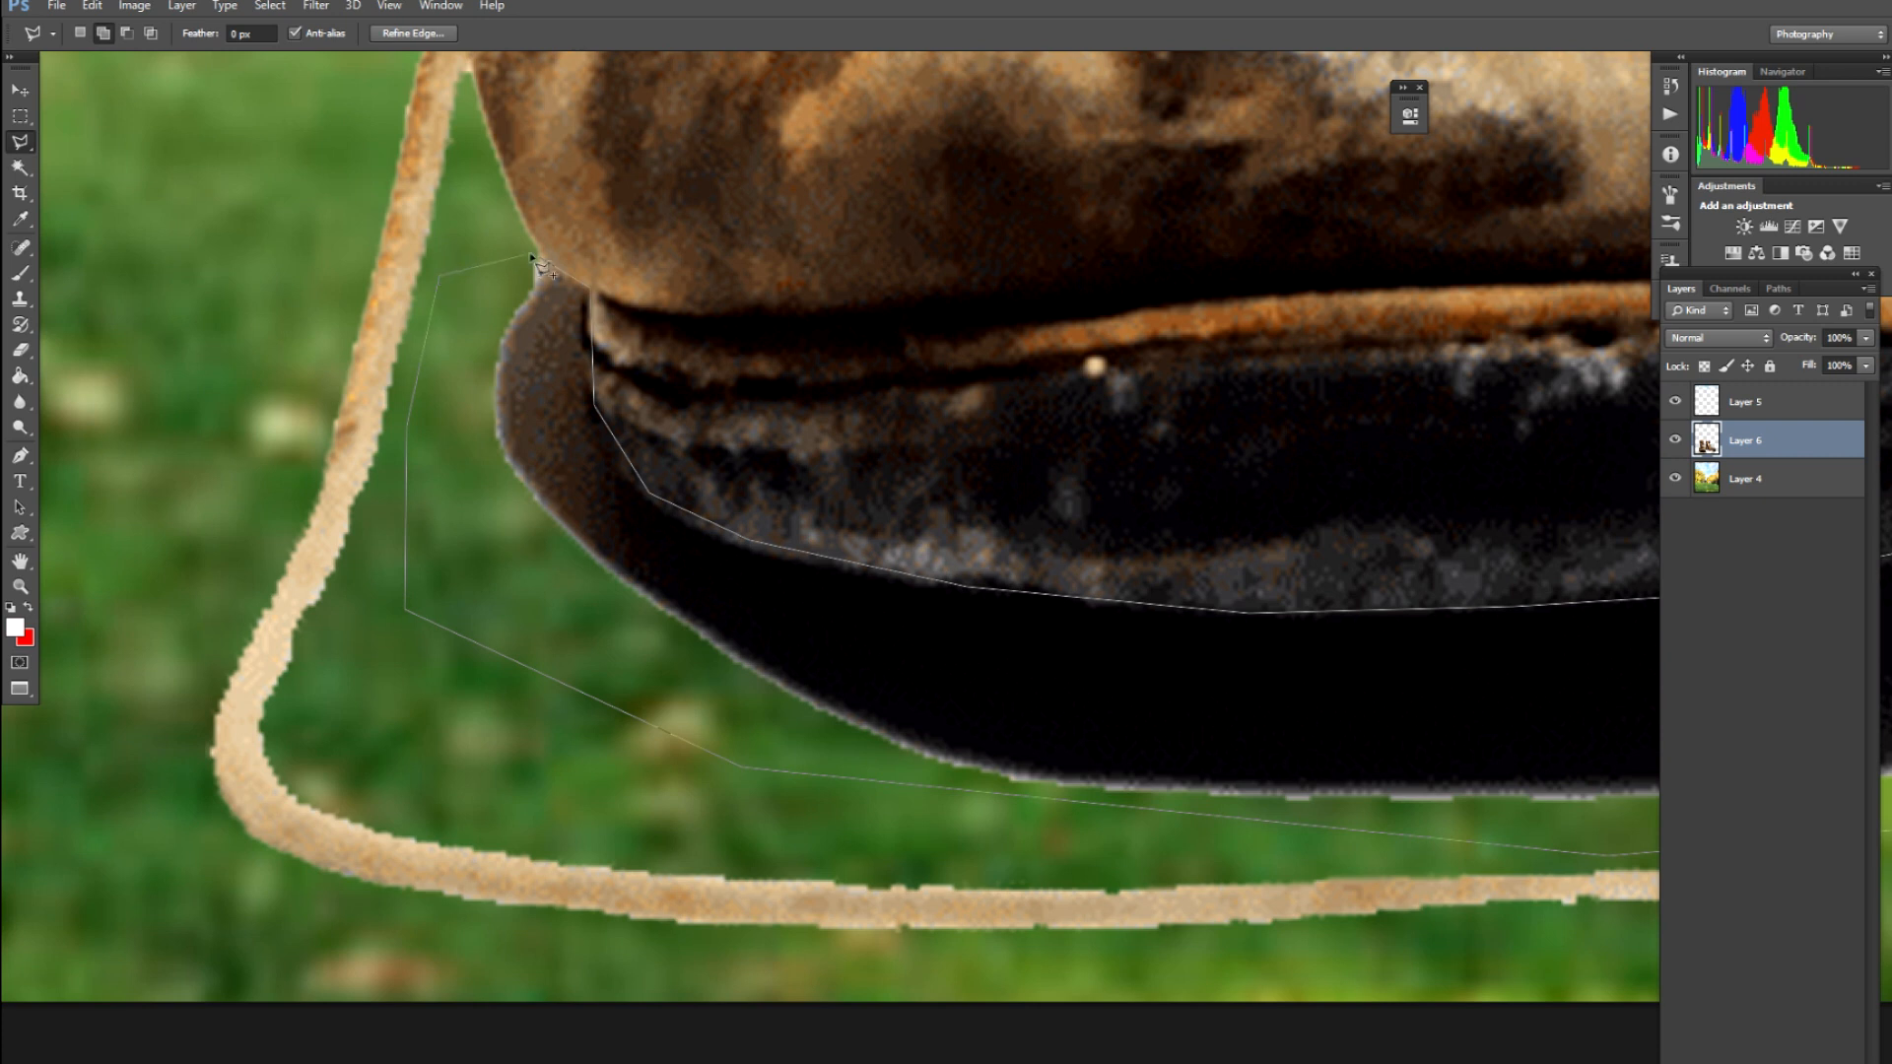
{"action": "left_click", "coordinate": [538, 258]}
Feather the selection around both boot shadows with a radius of 10 pixels
{"action": "key", "text": "ctrl+minus"}
{"action": "key", "text": "ctrl+minus"}
{"action": "key", "text": "ctrl+minus"}
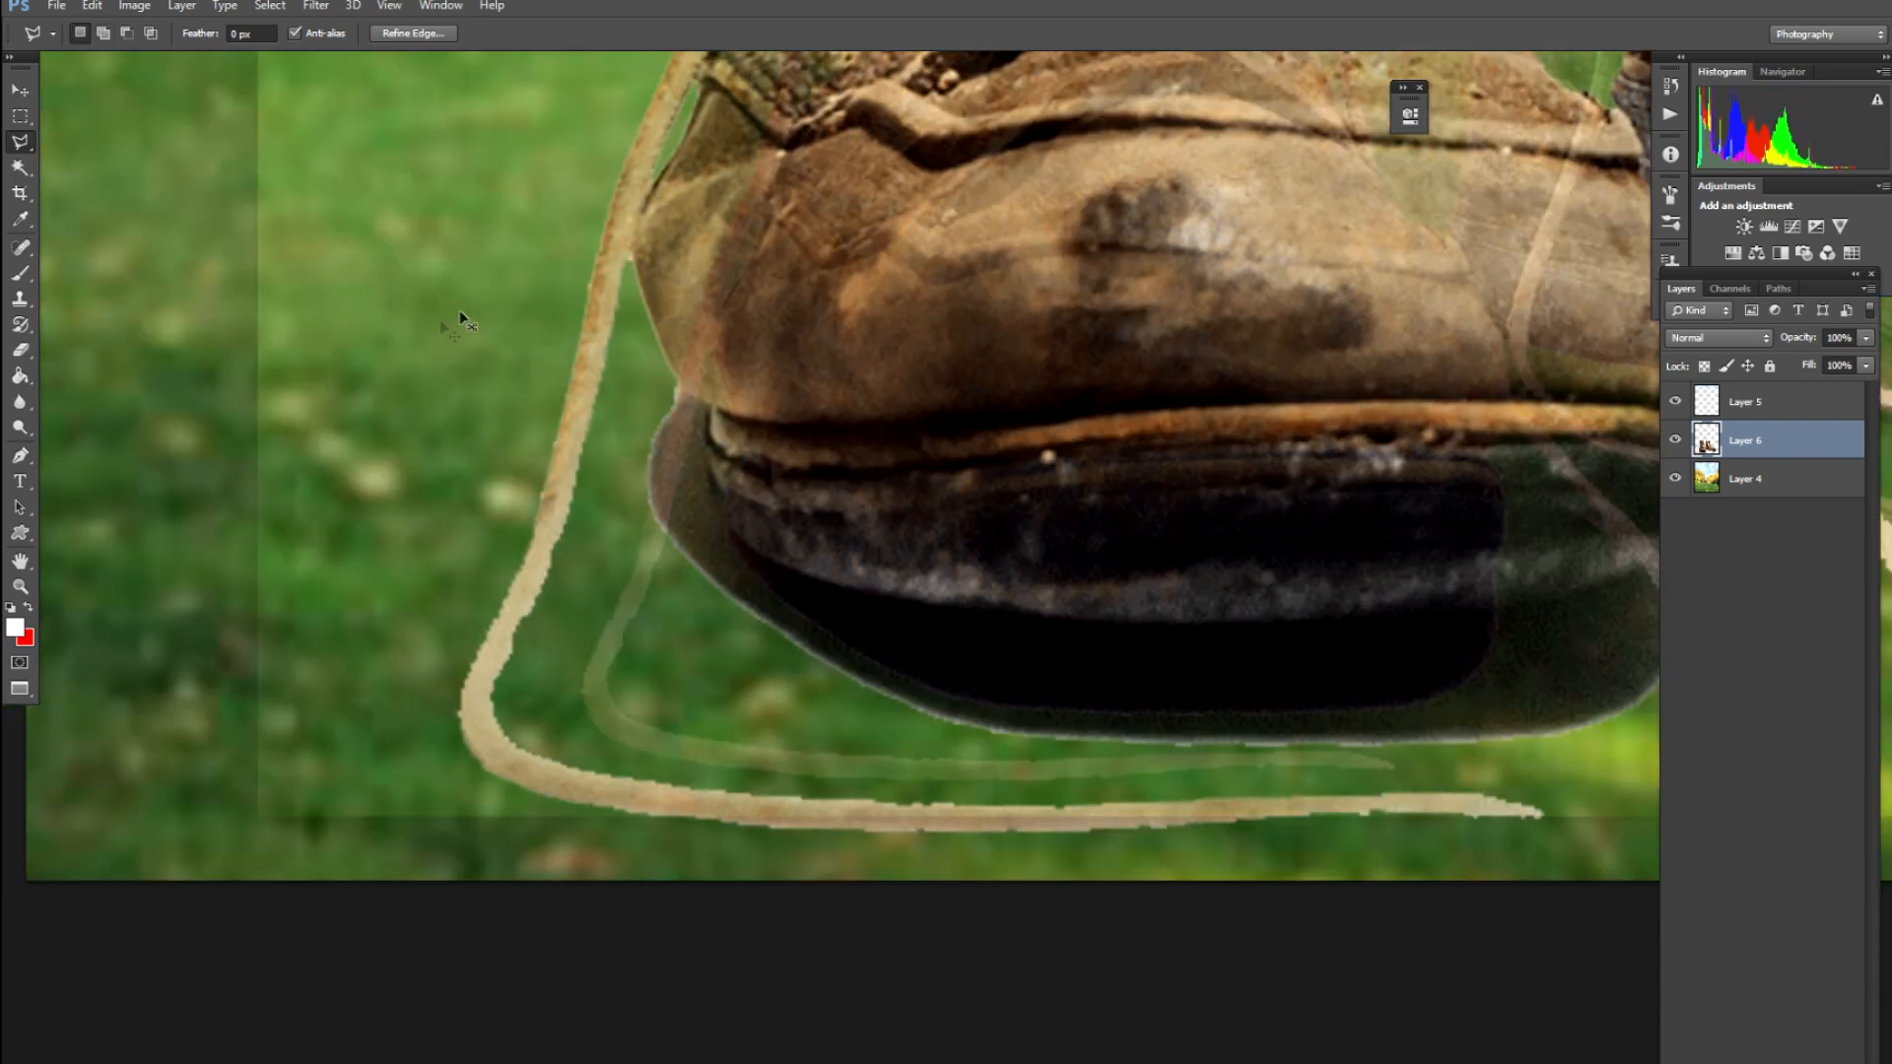
{"action": "key", "text": "ctrl+minus"}
{"action": "left_click_drag", "start_coordinate": [1295, 671], "coordinate": [778, 759]}
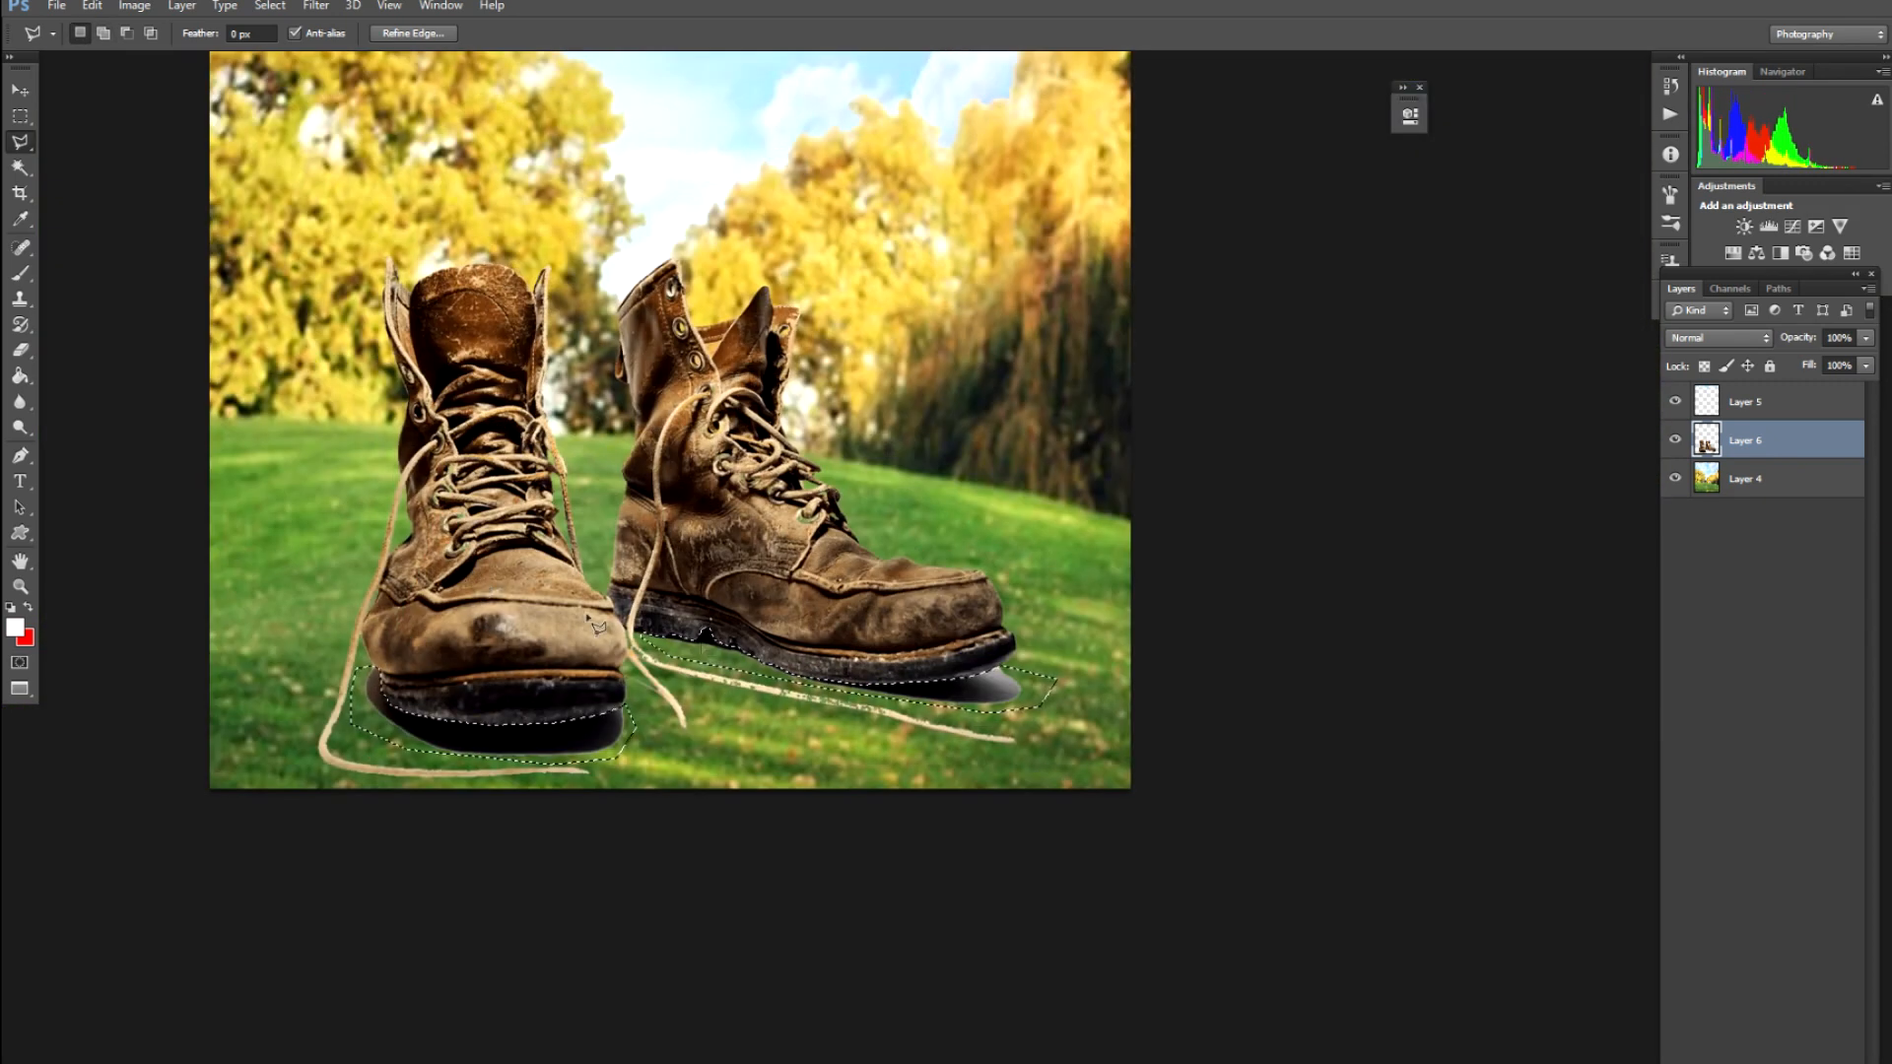
{"action": "right_click", "coordinate": [514, 741]}
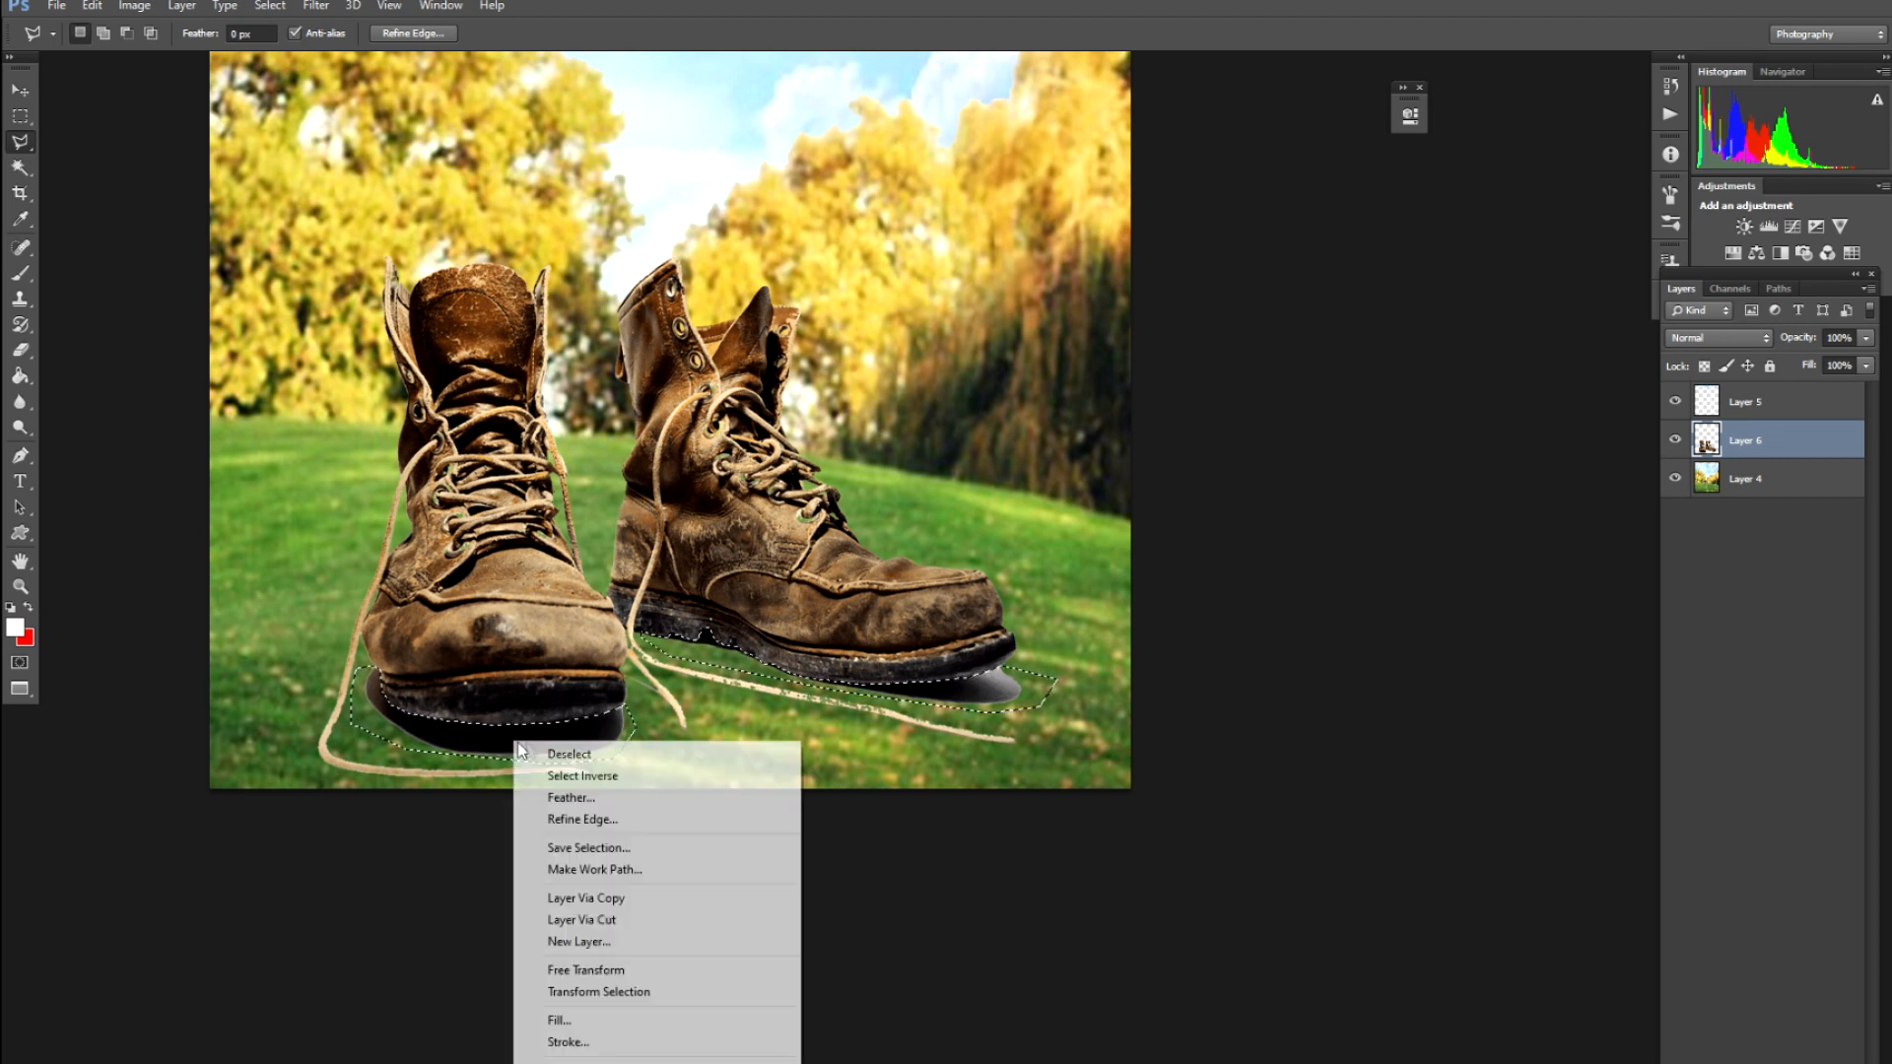
{"action": "left_click", "coordinate": [547, 797]}
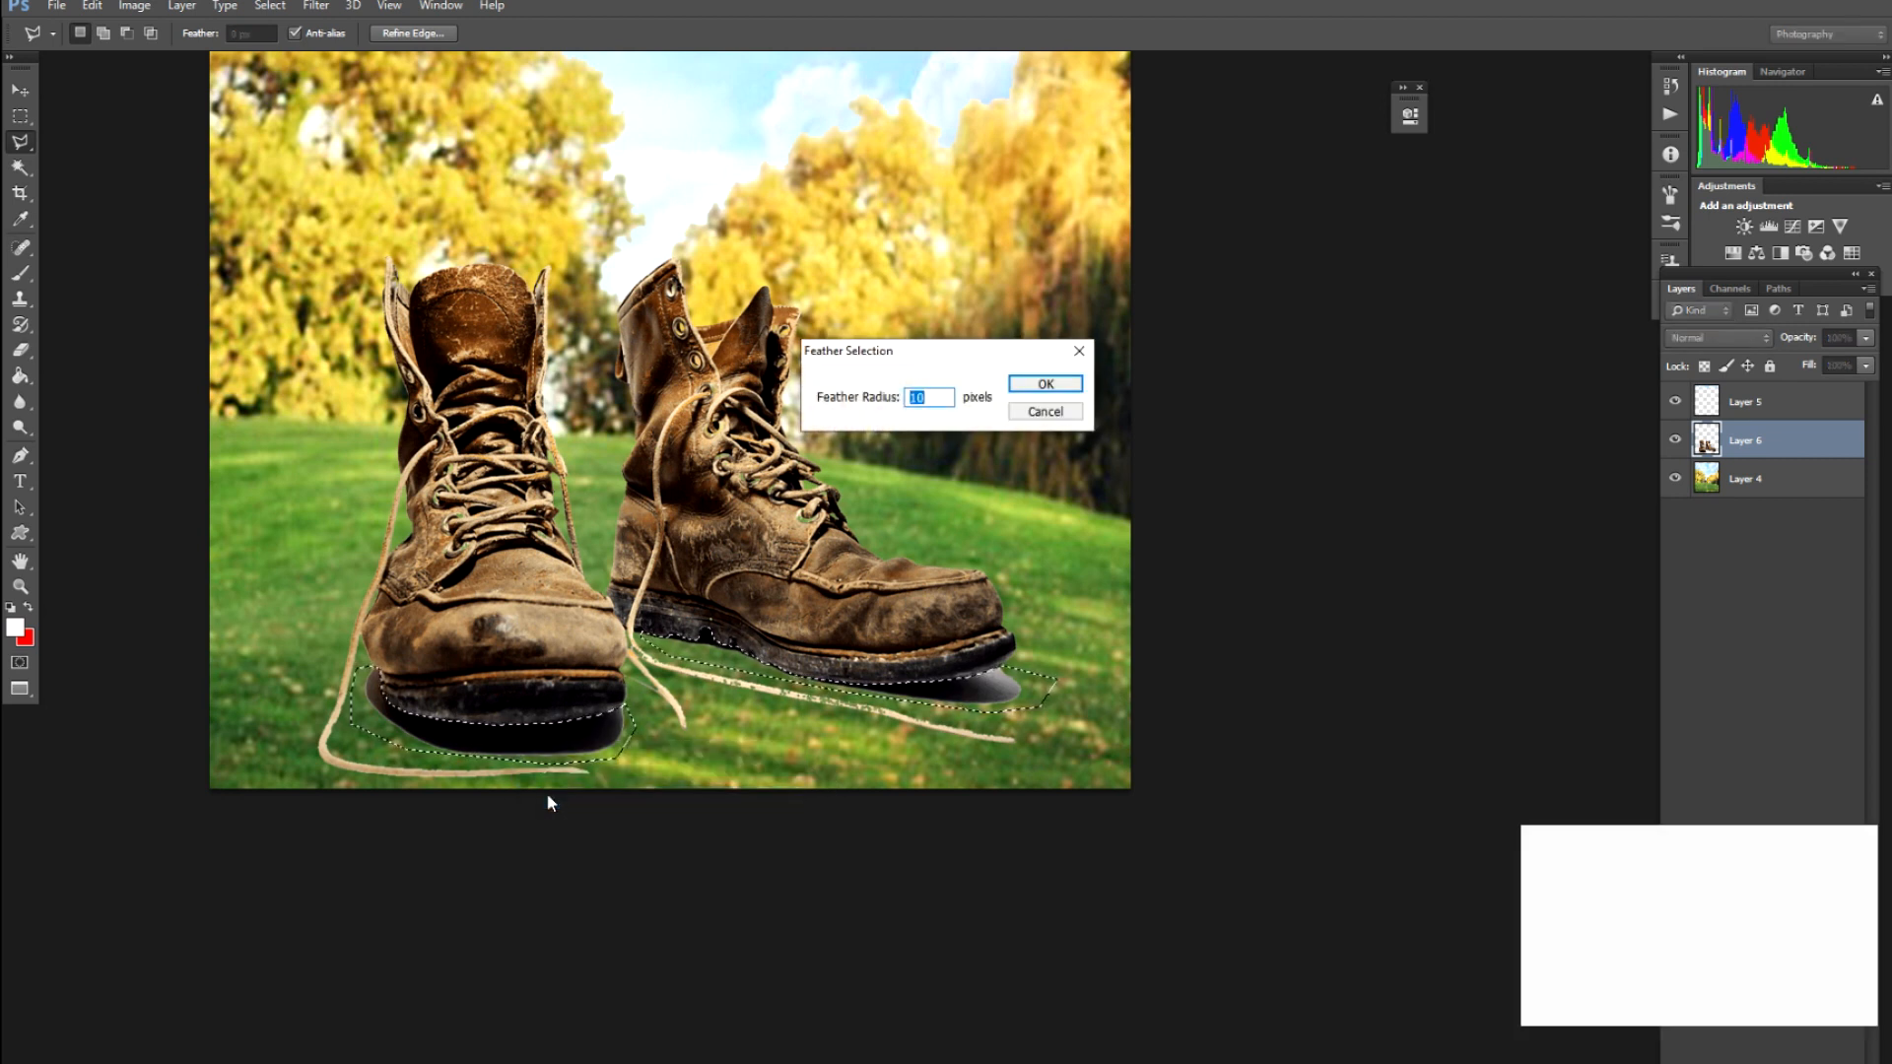
{"action": "key", "text": "Return"}
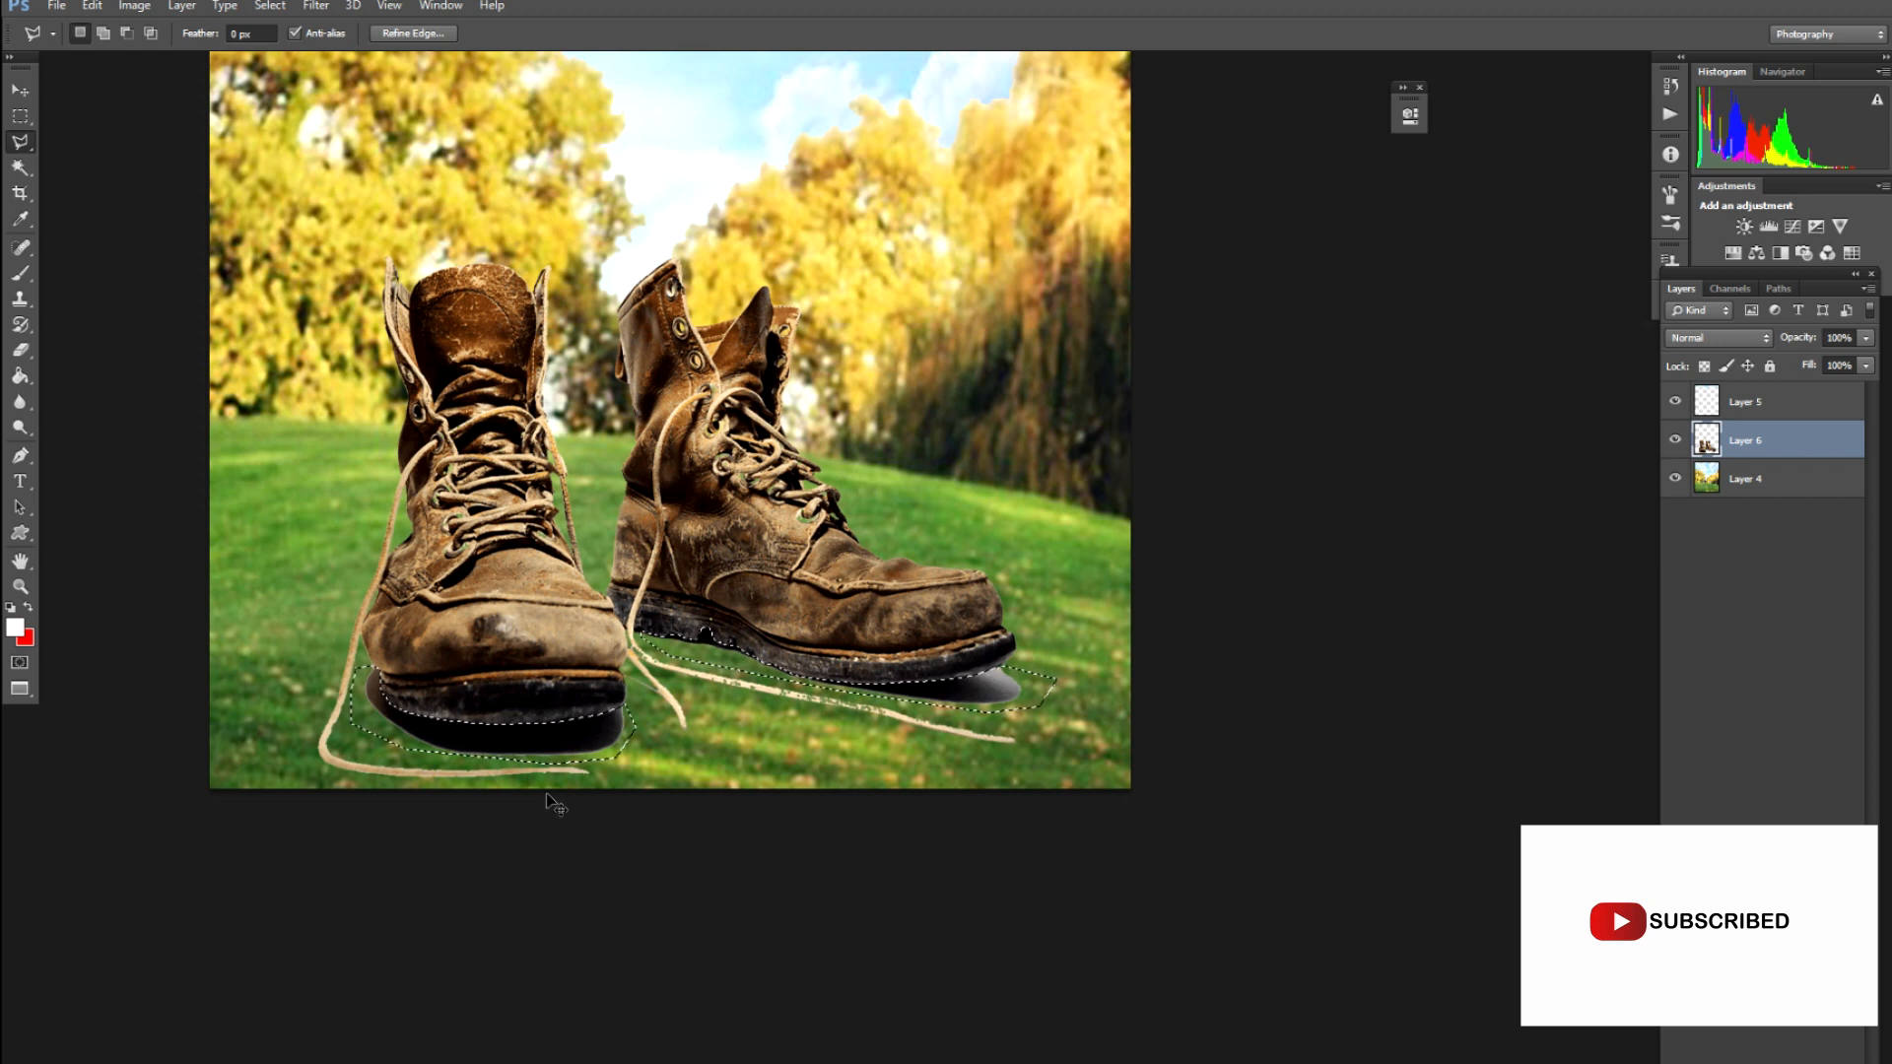
Cut the selected shadows out of the boots layer, paste them as a separate layer and move them back beneath the soles
{"action": "key", "text": "Delete"}
{"action": "key", "text": "ctrl+d"}
{"action": "key", "text": "ctrl+v"}
{"action": "key", "text": "v"}
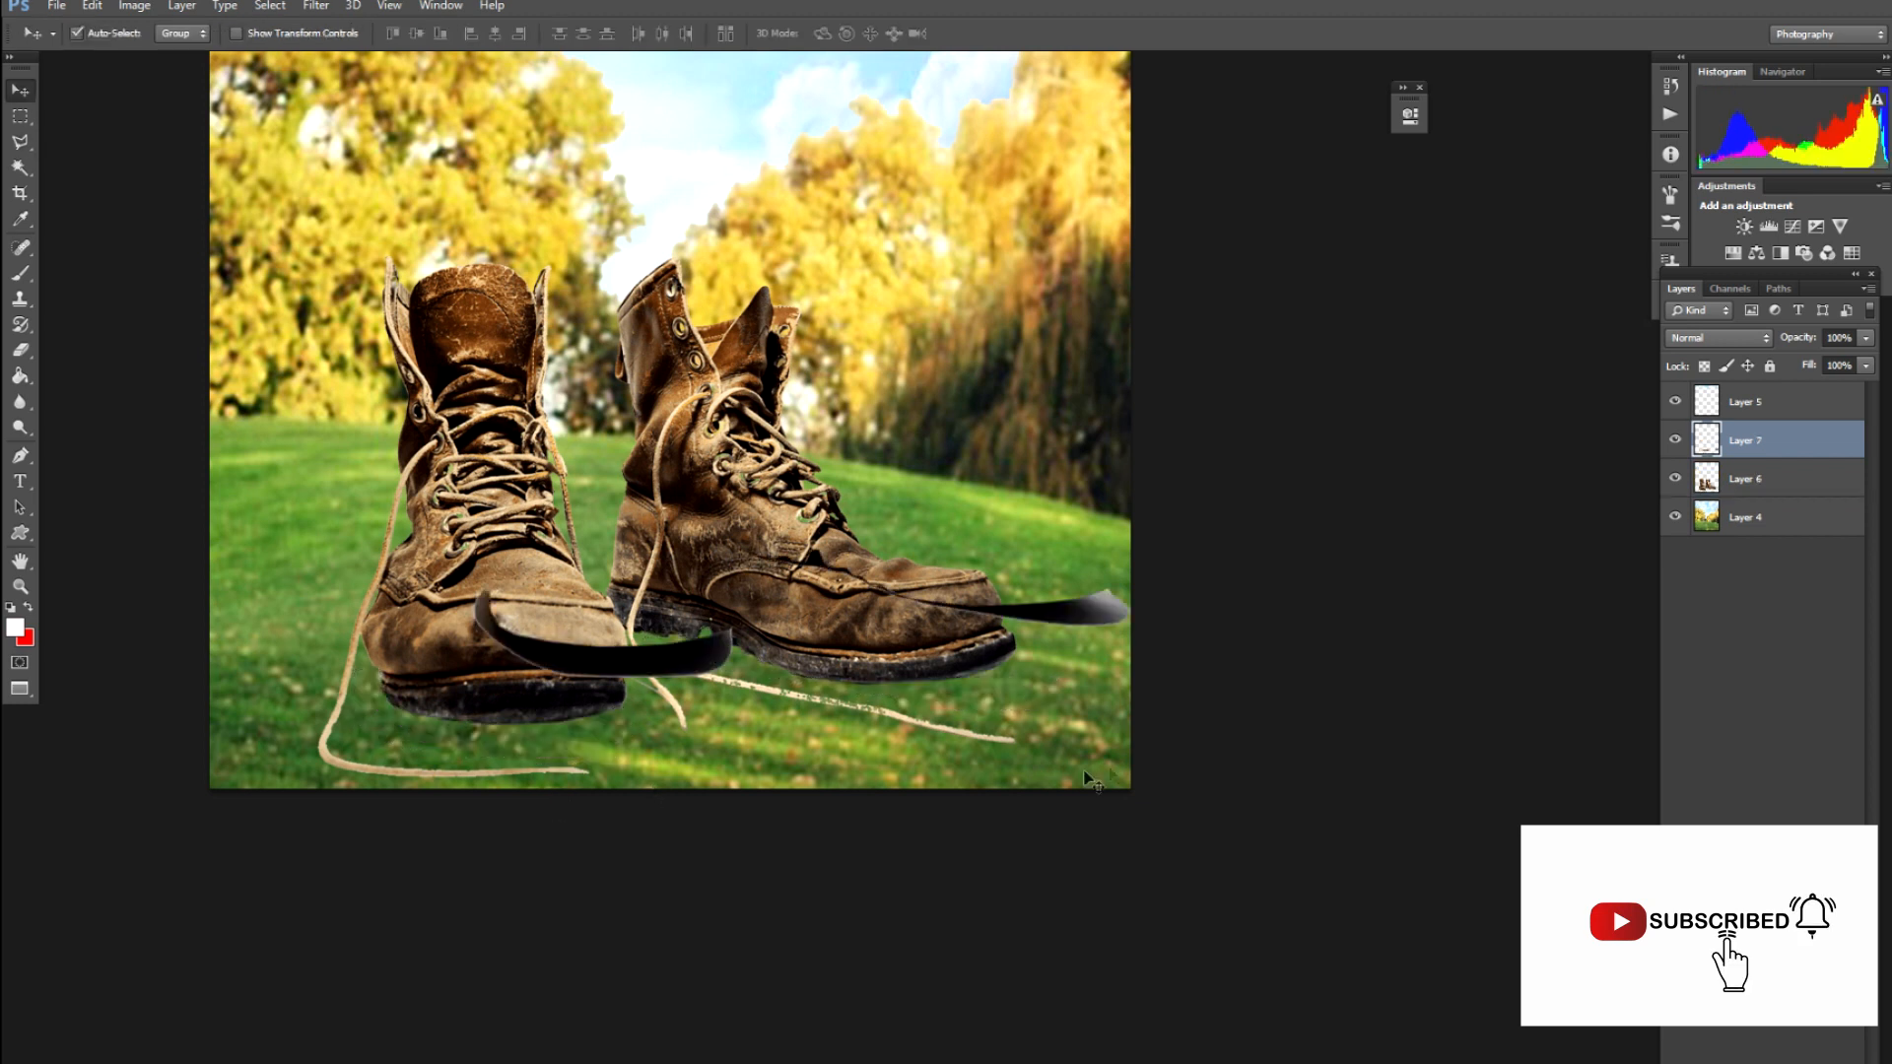
{"action": "left_click_drag", "start_coordinate": [1075, 621], "coordinate": [956, 682]}
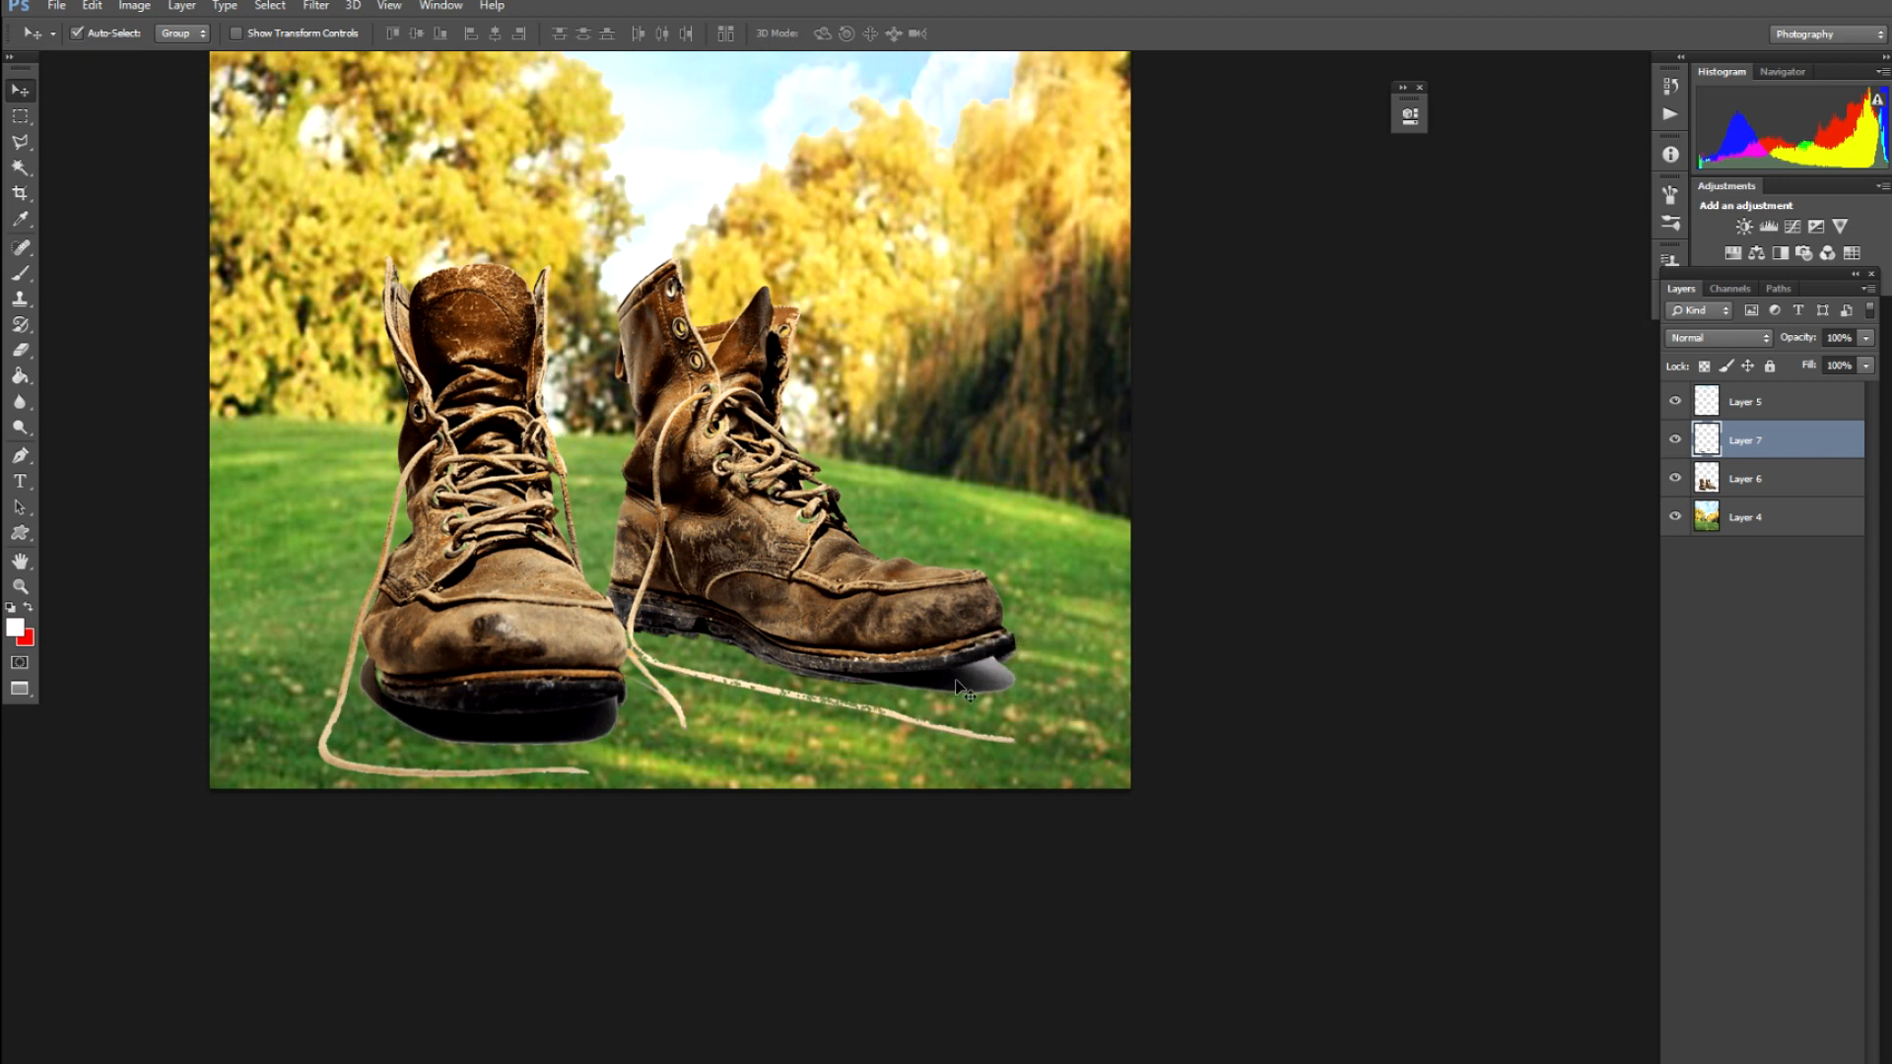
Soften the boot shadow layer with a low-radius Gaussian Blur and shift it slightly beneath the soles
{"action": "key", "text": "alt+t"}
{"action": "key", "text": "b"}
{"action": "key", "text": "Return"}
{"action": "key", "text": "g"}
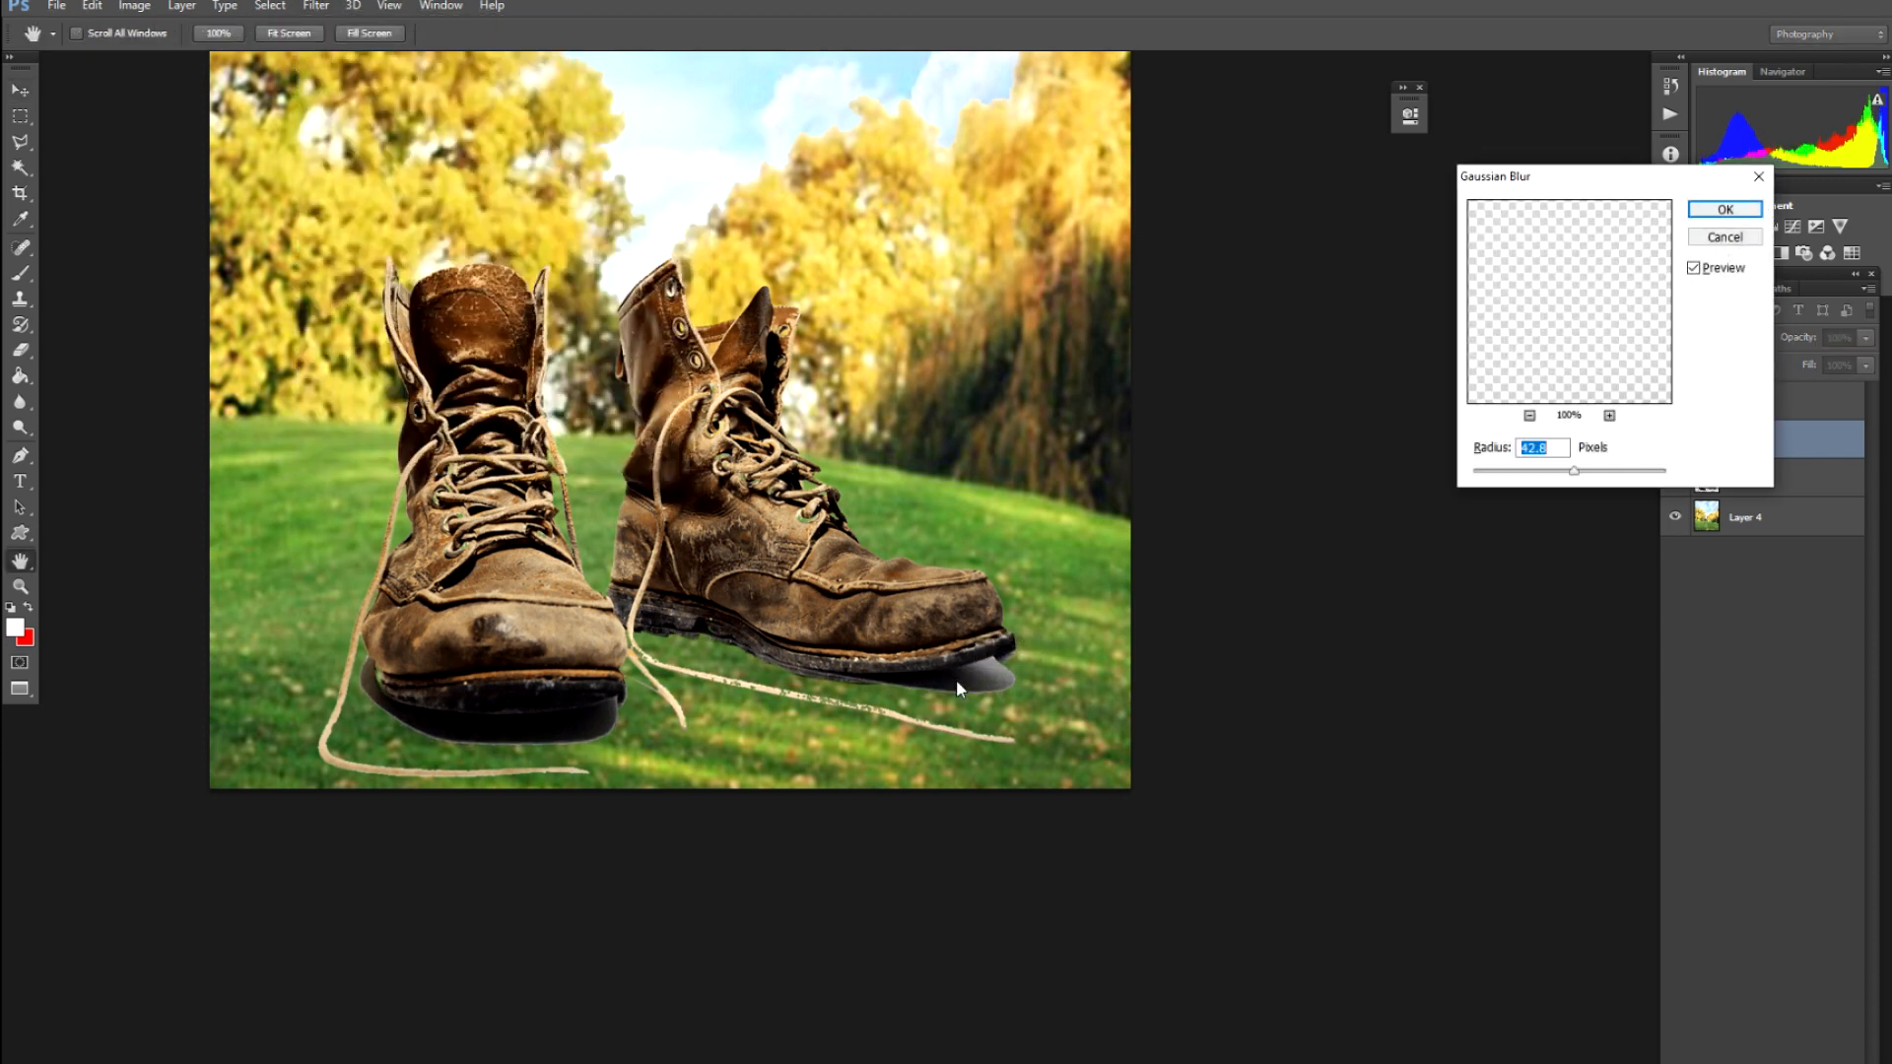
{"action": "left_click", "coordinate": [1518, 472]}
{"action": "left_click_drag", "start_coordinate": [1526, 476], "coordinate": [1537, 472]}
{"action": "key", "text": "Return"}
{"action": "key", "text": "v"}
{"action": "left_click_drag", "start_coordinate": [989, 675], "coordinate": [1002, 684]}
Apply a Motion Blur to the shadow layer at an angle of 63° with a distance of about 47 pixels
{"action": "left_click", "coordinate": [306, 6]}
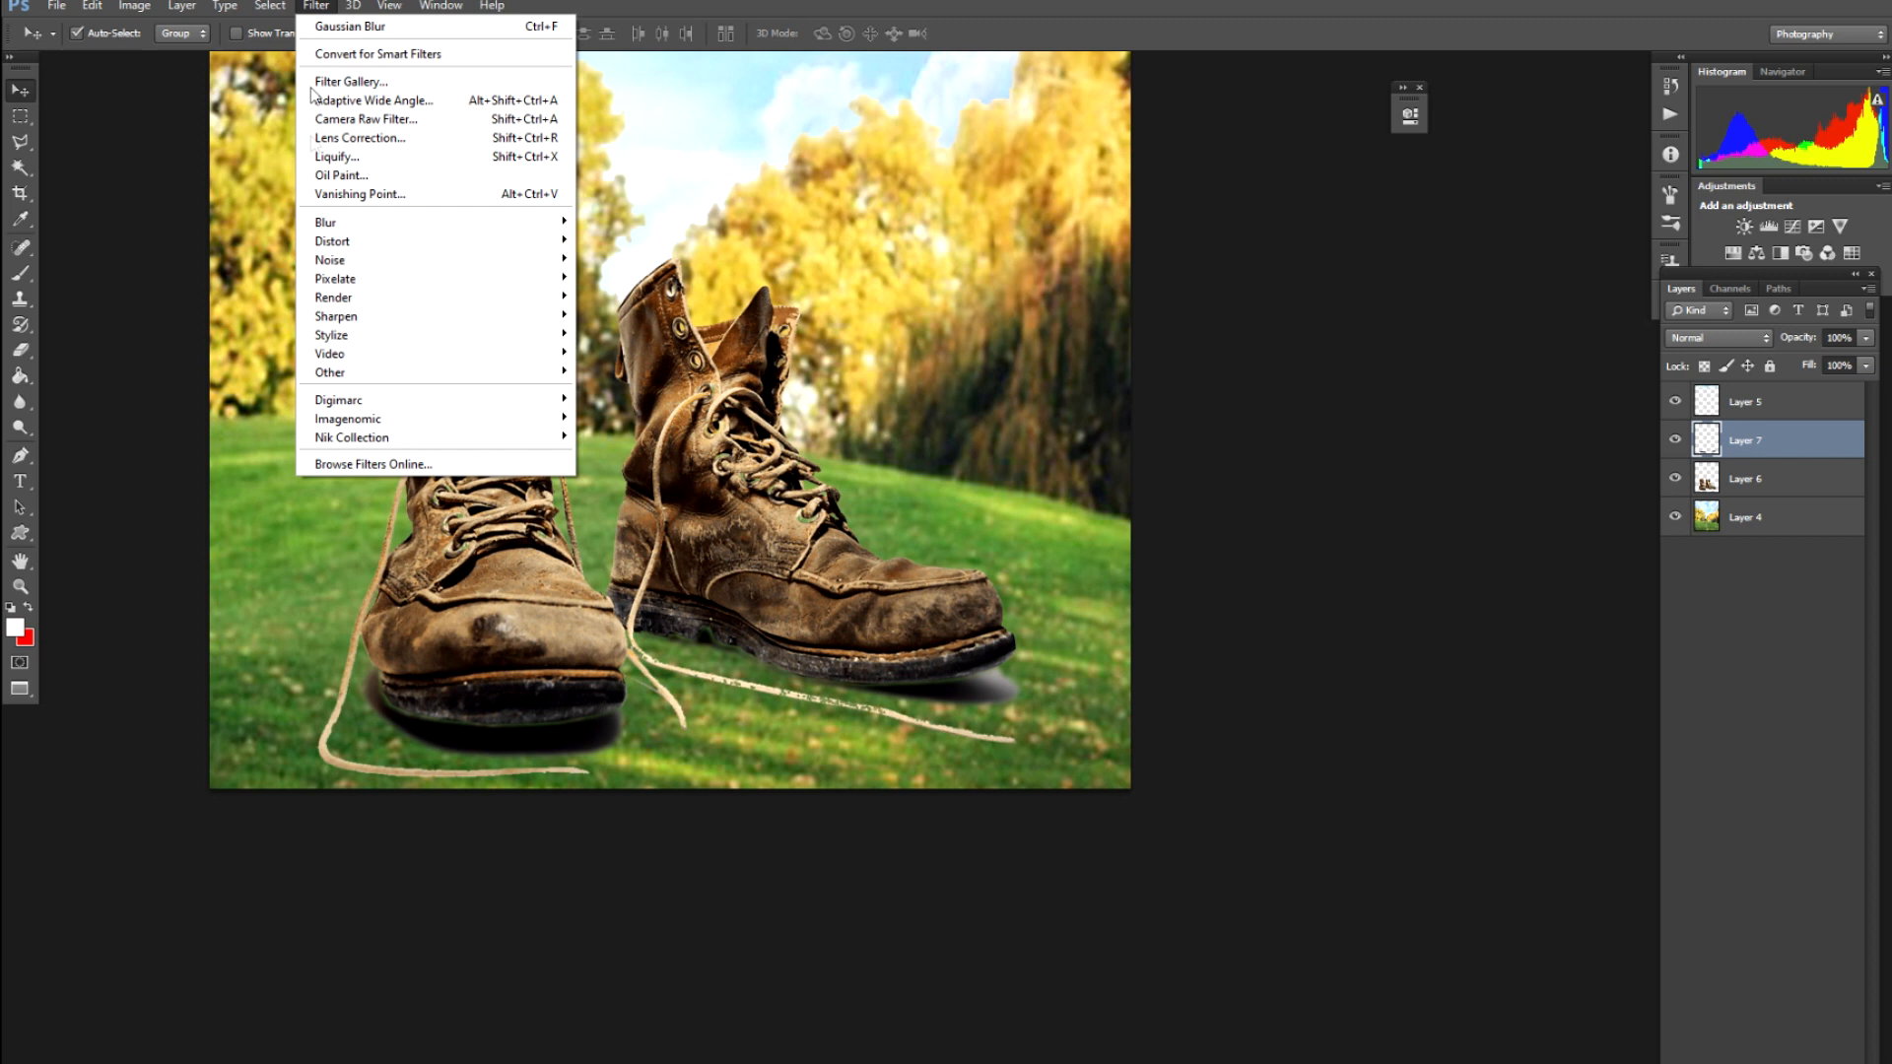
{"action": "mouse_move", "coordinate": [355, 313]}
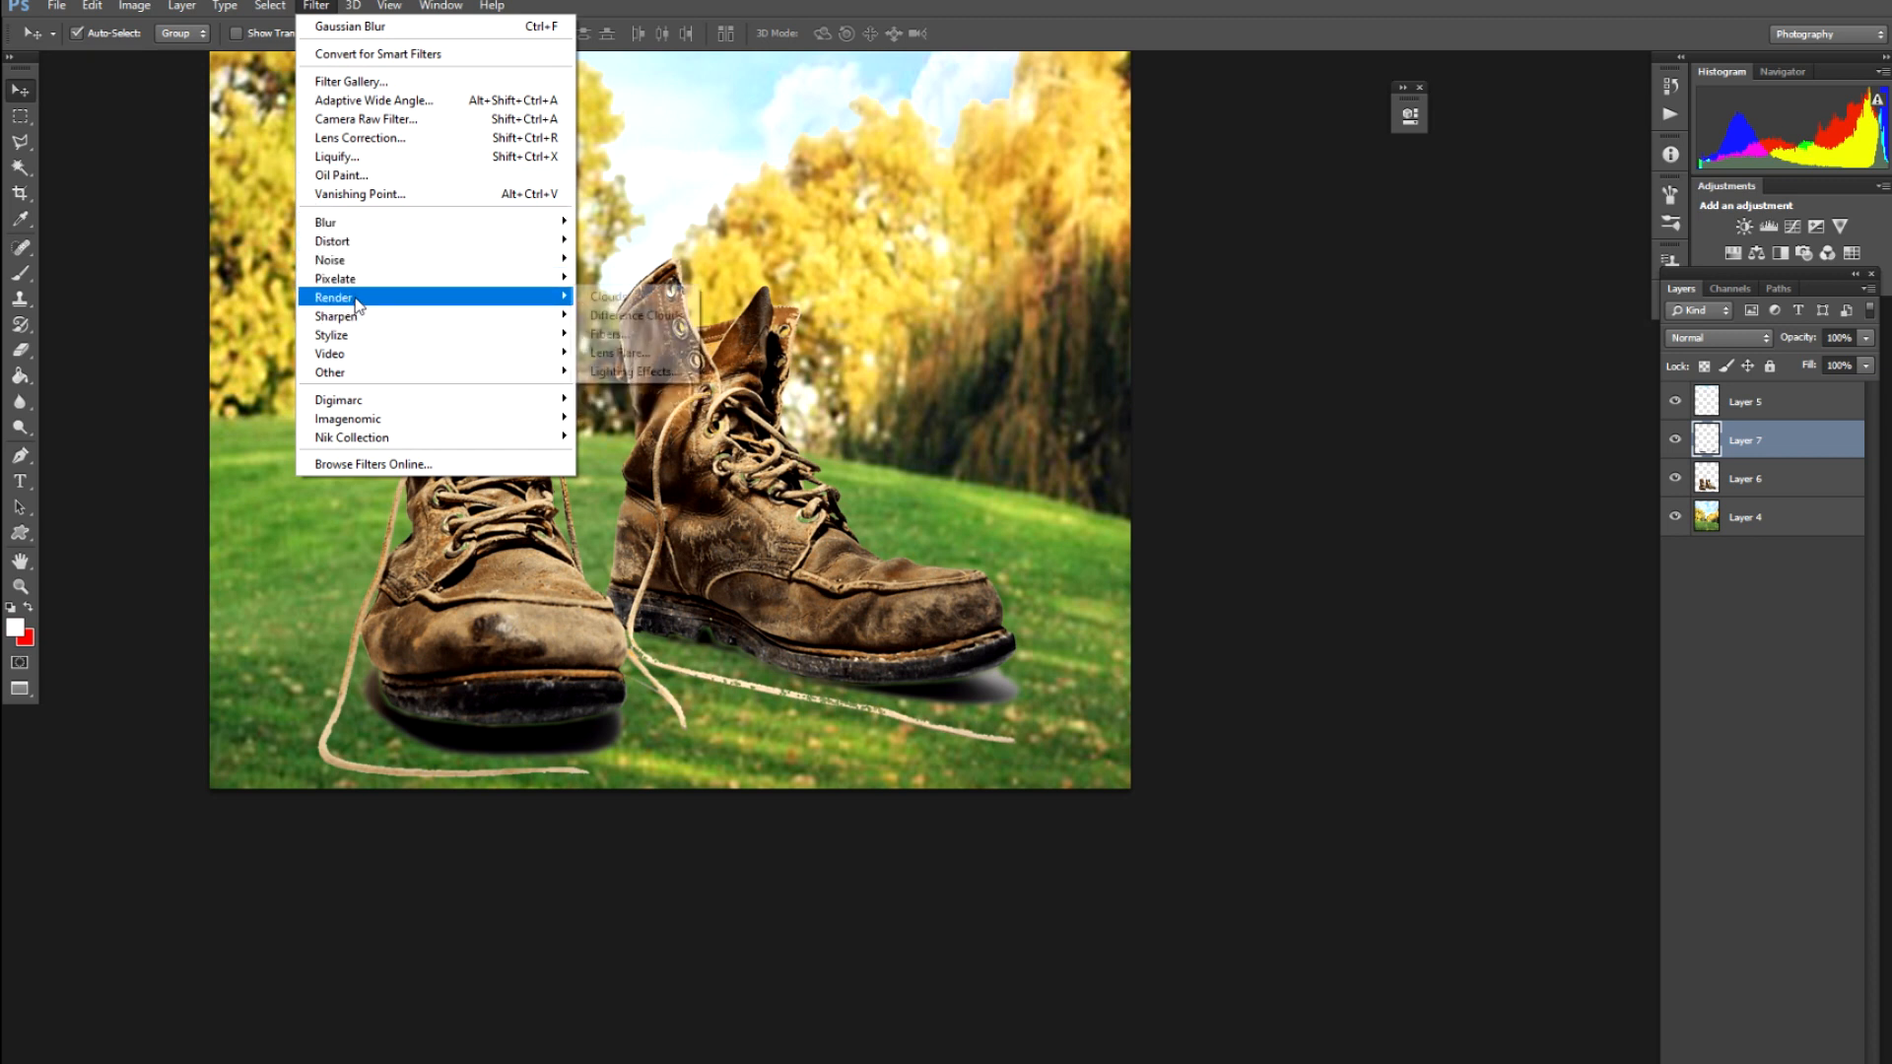
{"action": "mouse_move", "coordinate": [373, 224]}
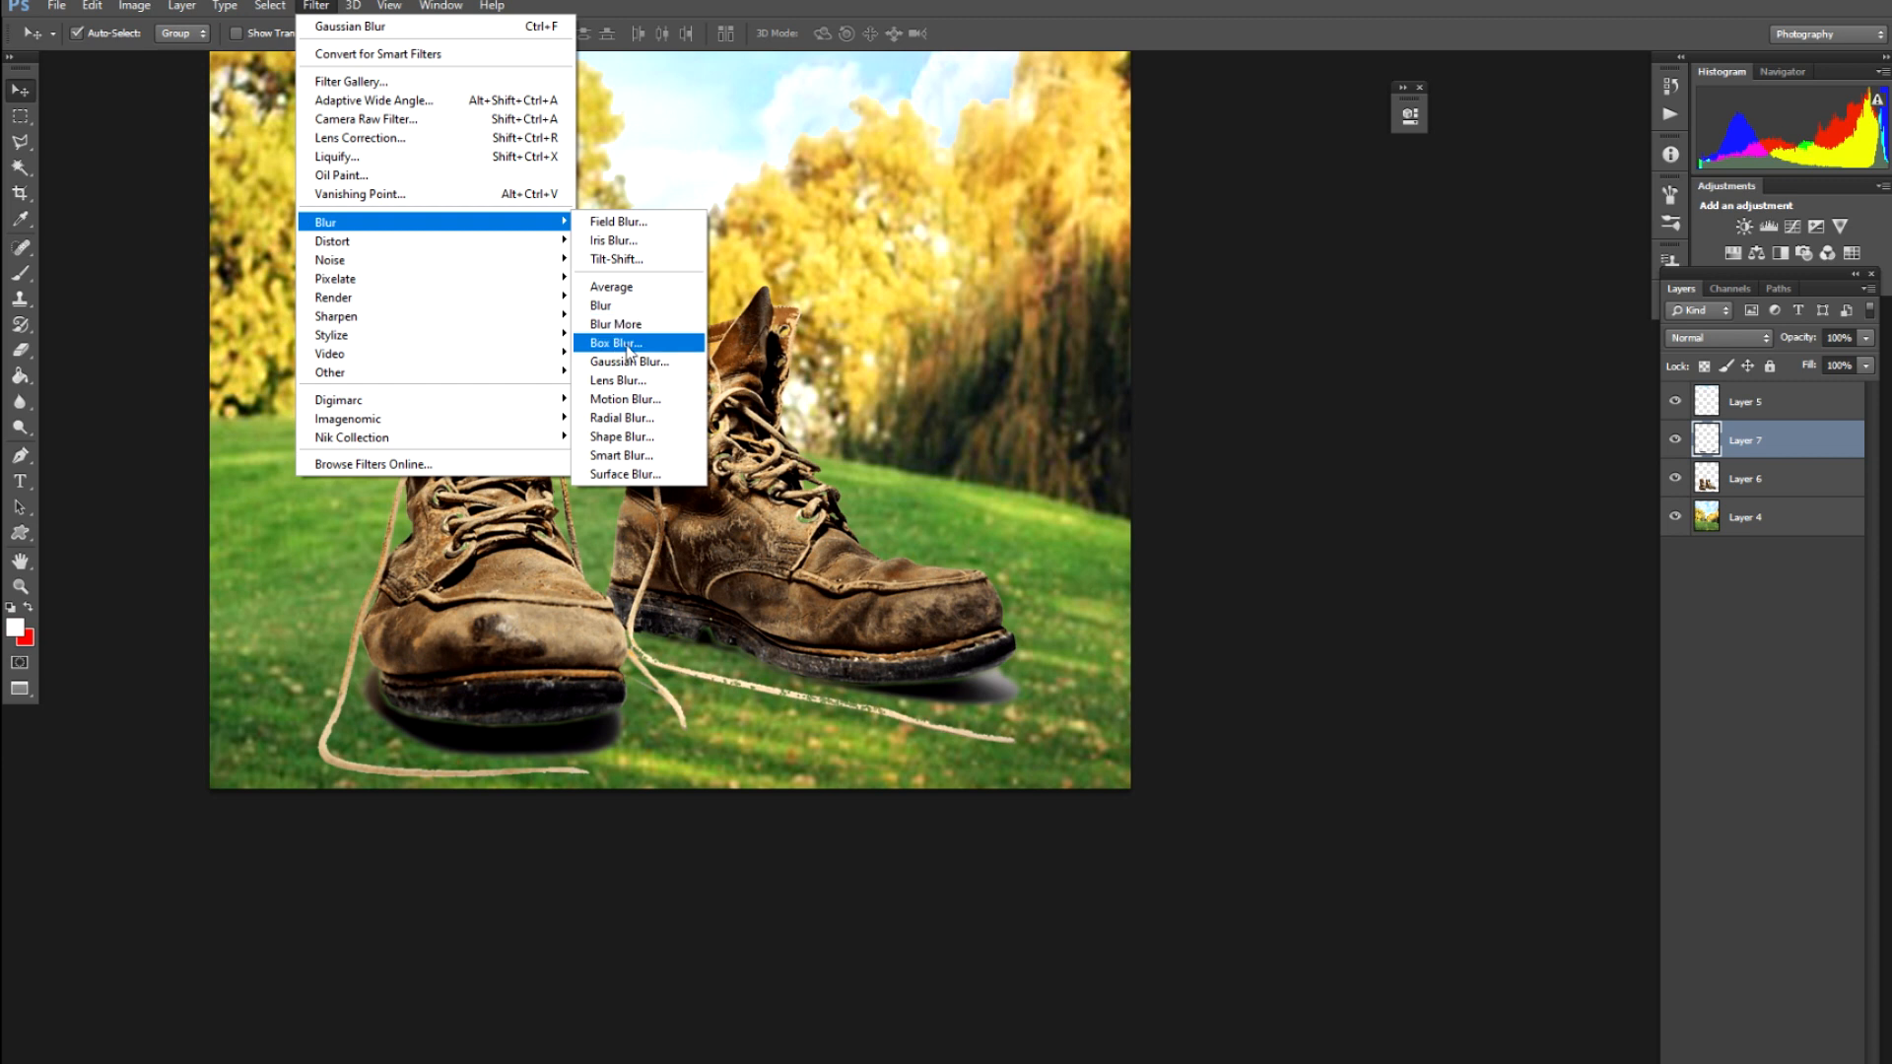
{"action": "left_click", "coordinate": [624, 399]}
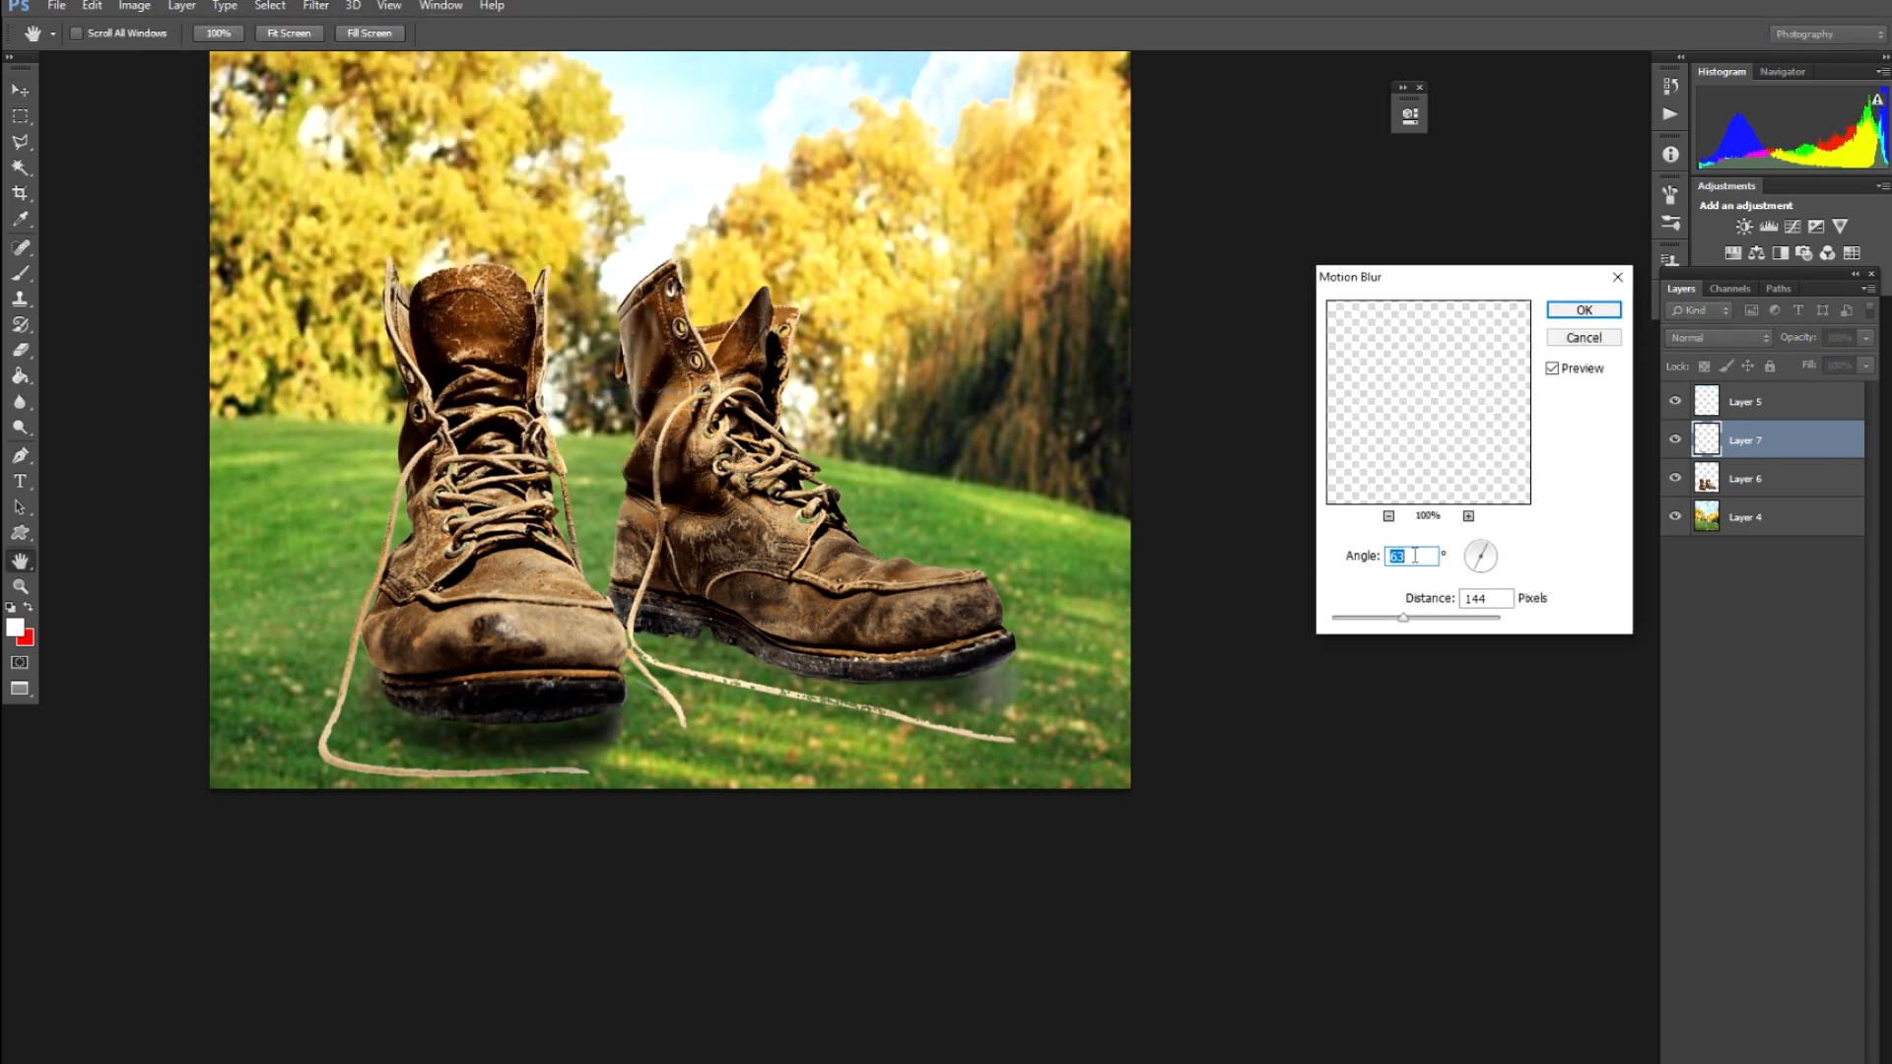
{"action": "left_click_drag", "start_coordinate": [1403, 626], "coordinate": [1385, 628]}
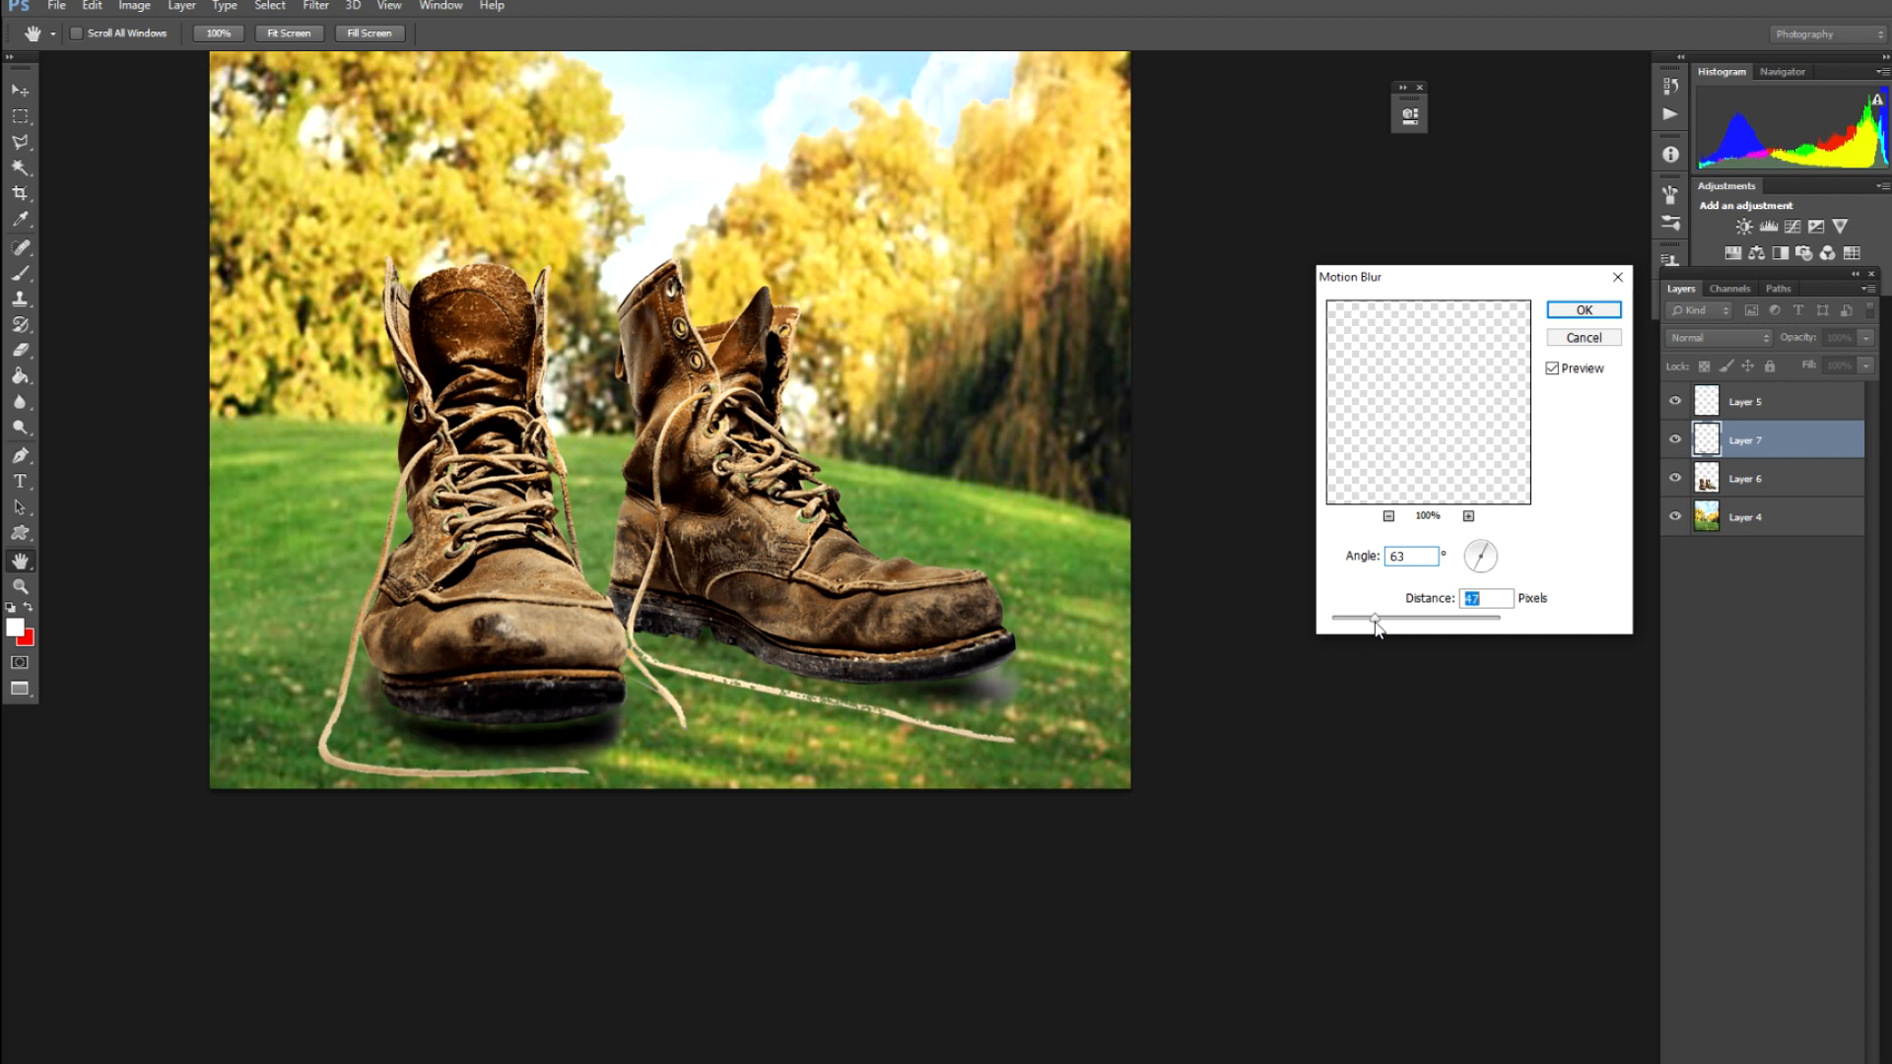
{"action": "key", "text": "Return"}
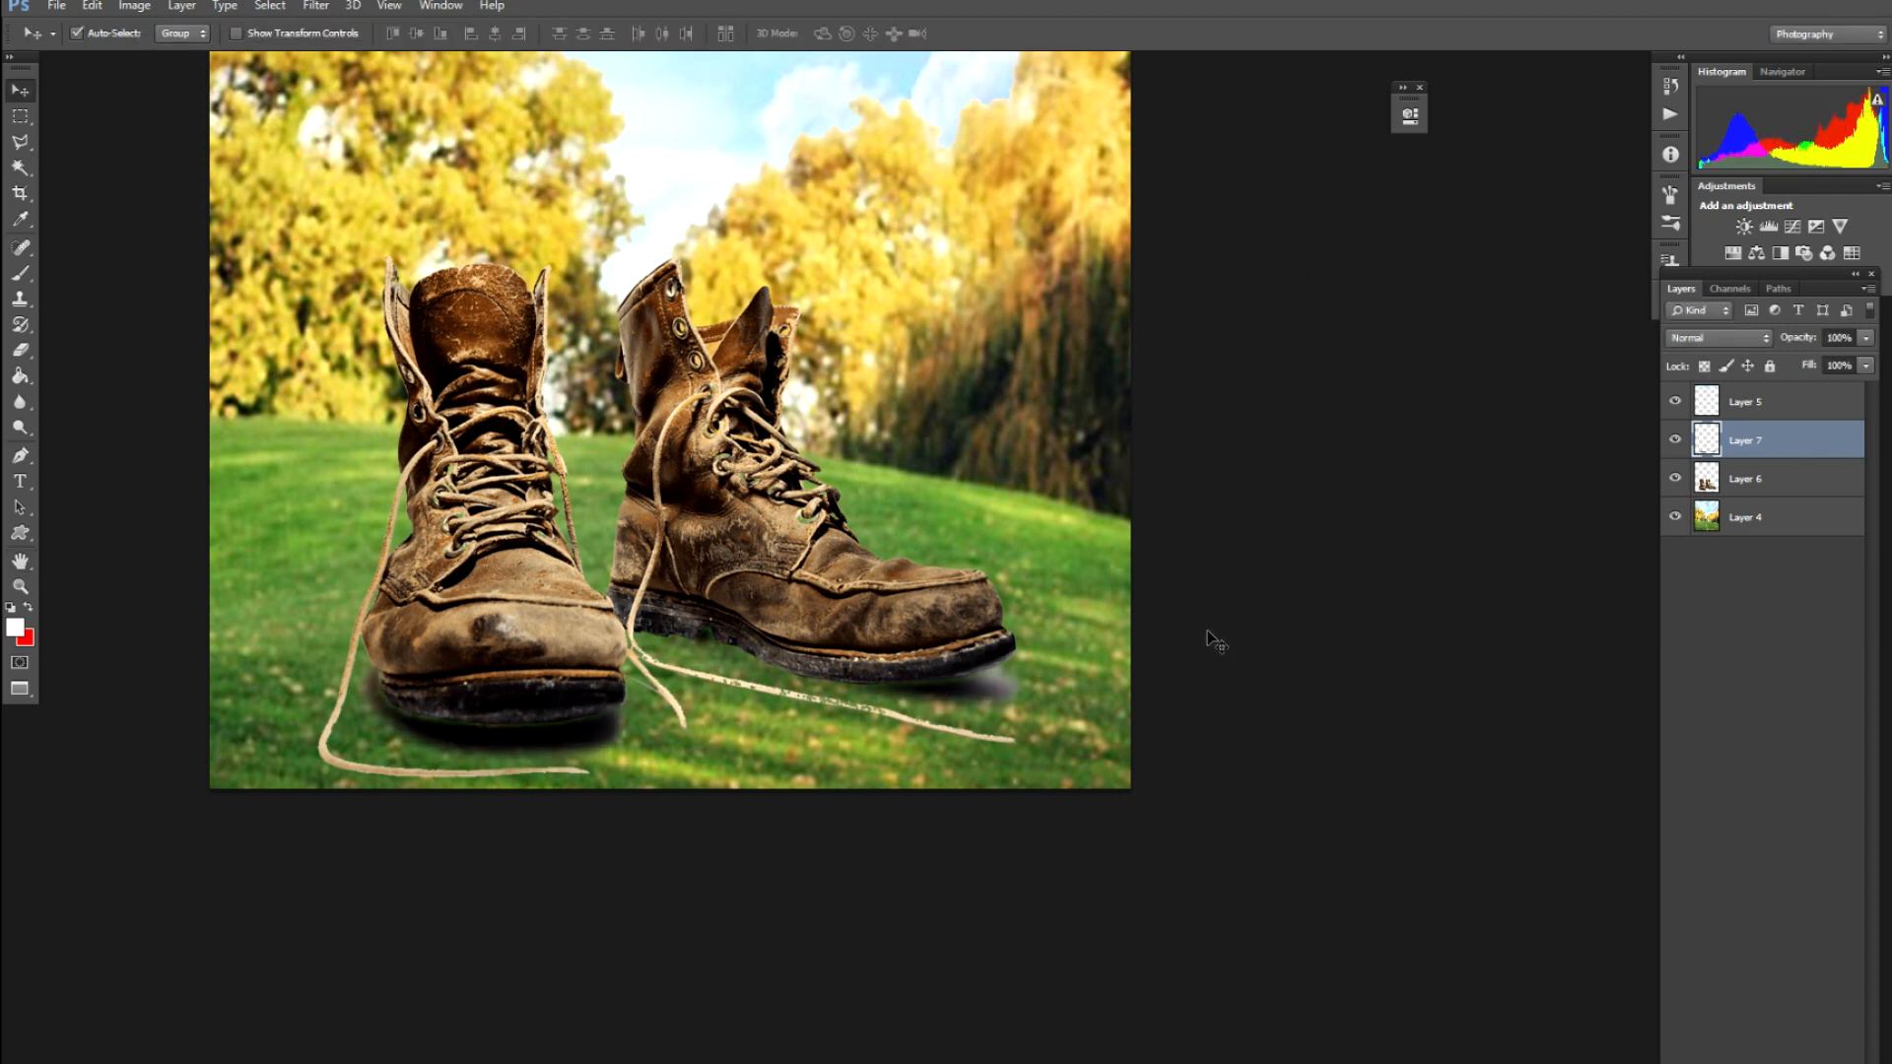
Lower the shadow layer's fill to 72% and compare the image with the shadows hidden and shown
{"action": "left_click", "coordinate": [1865, 366]}
{"action": "left_click", "coordinate": [1828, 392]}
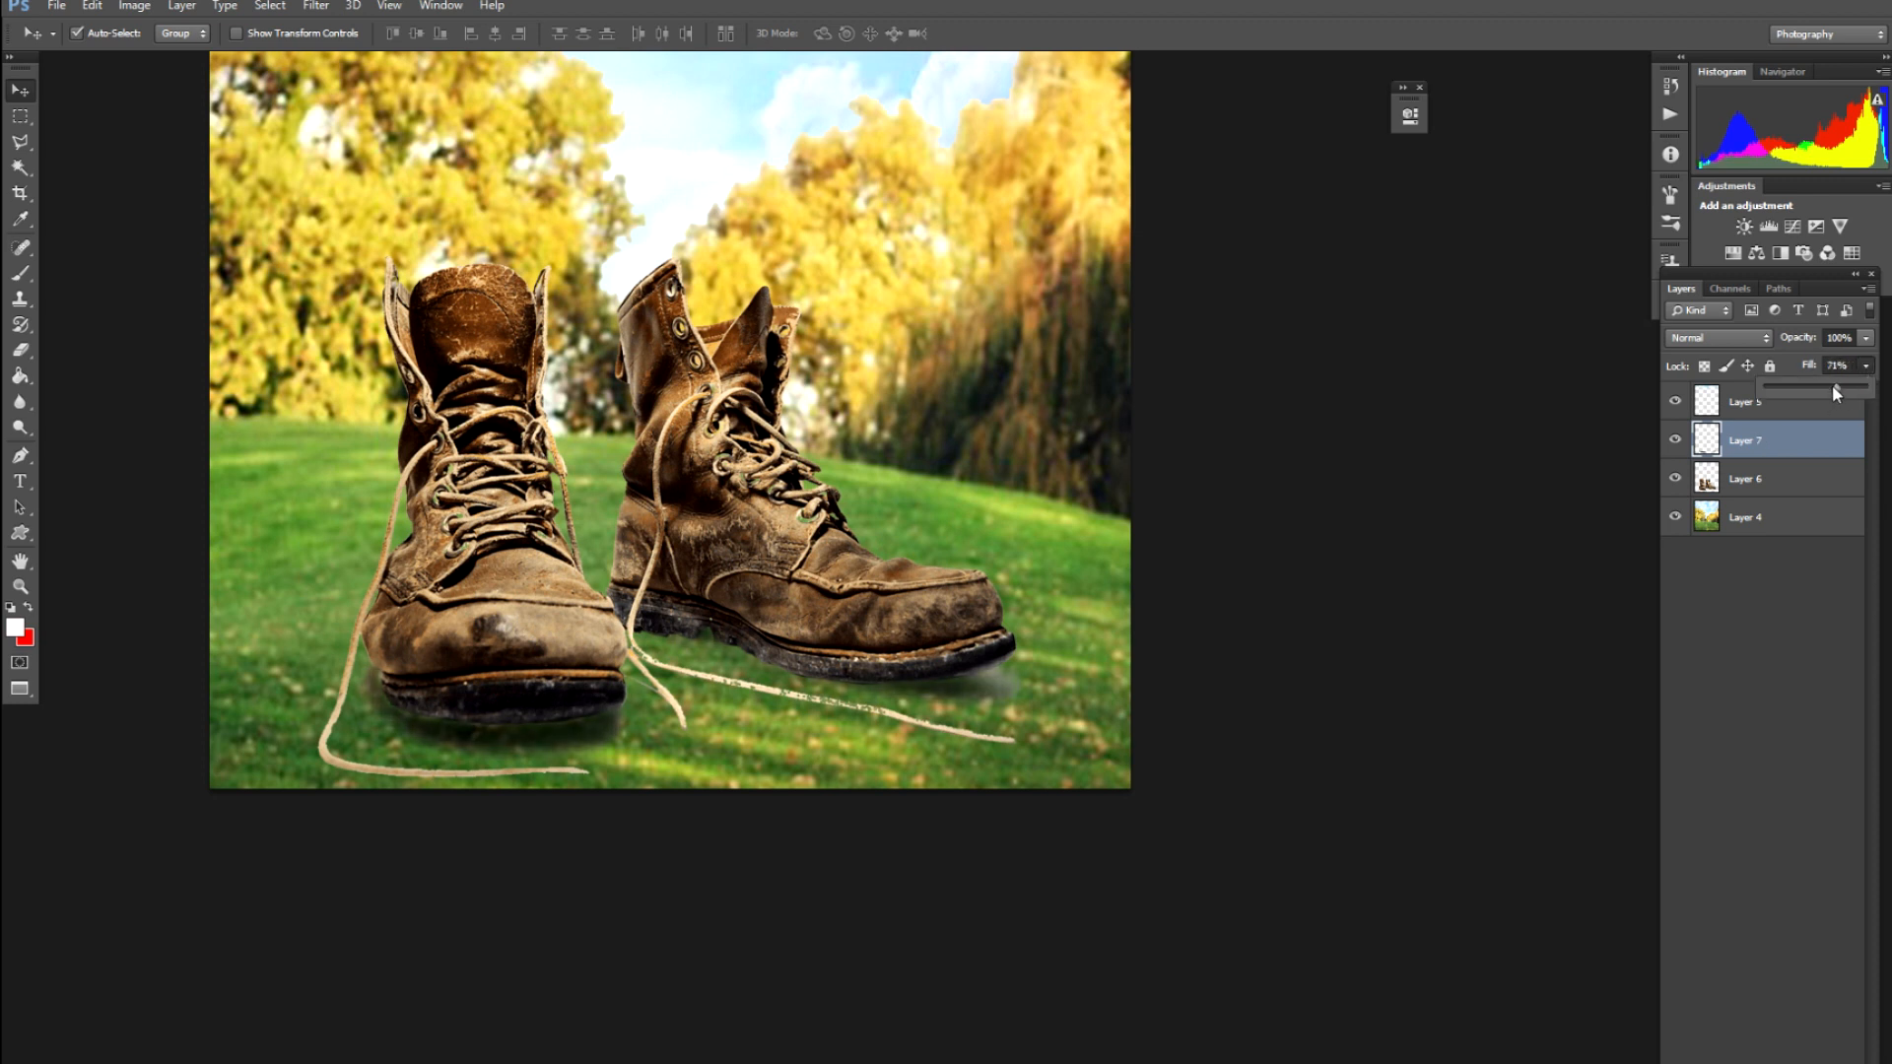
{"action": "left_click", "coordinate": [1783, 599]}
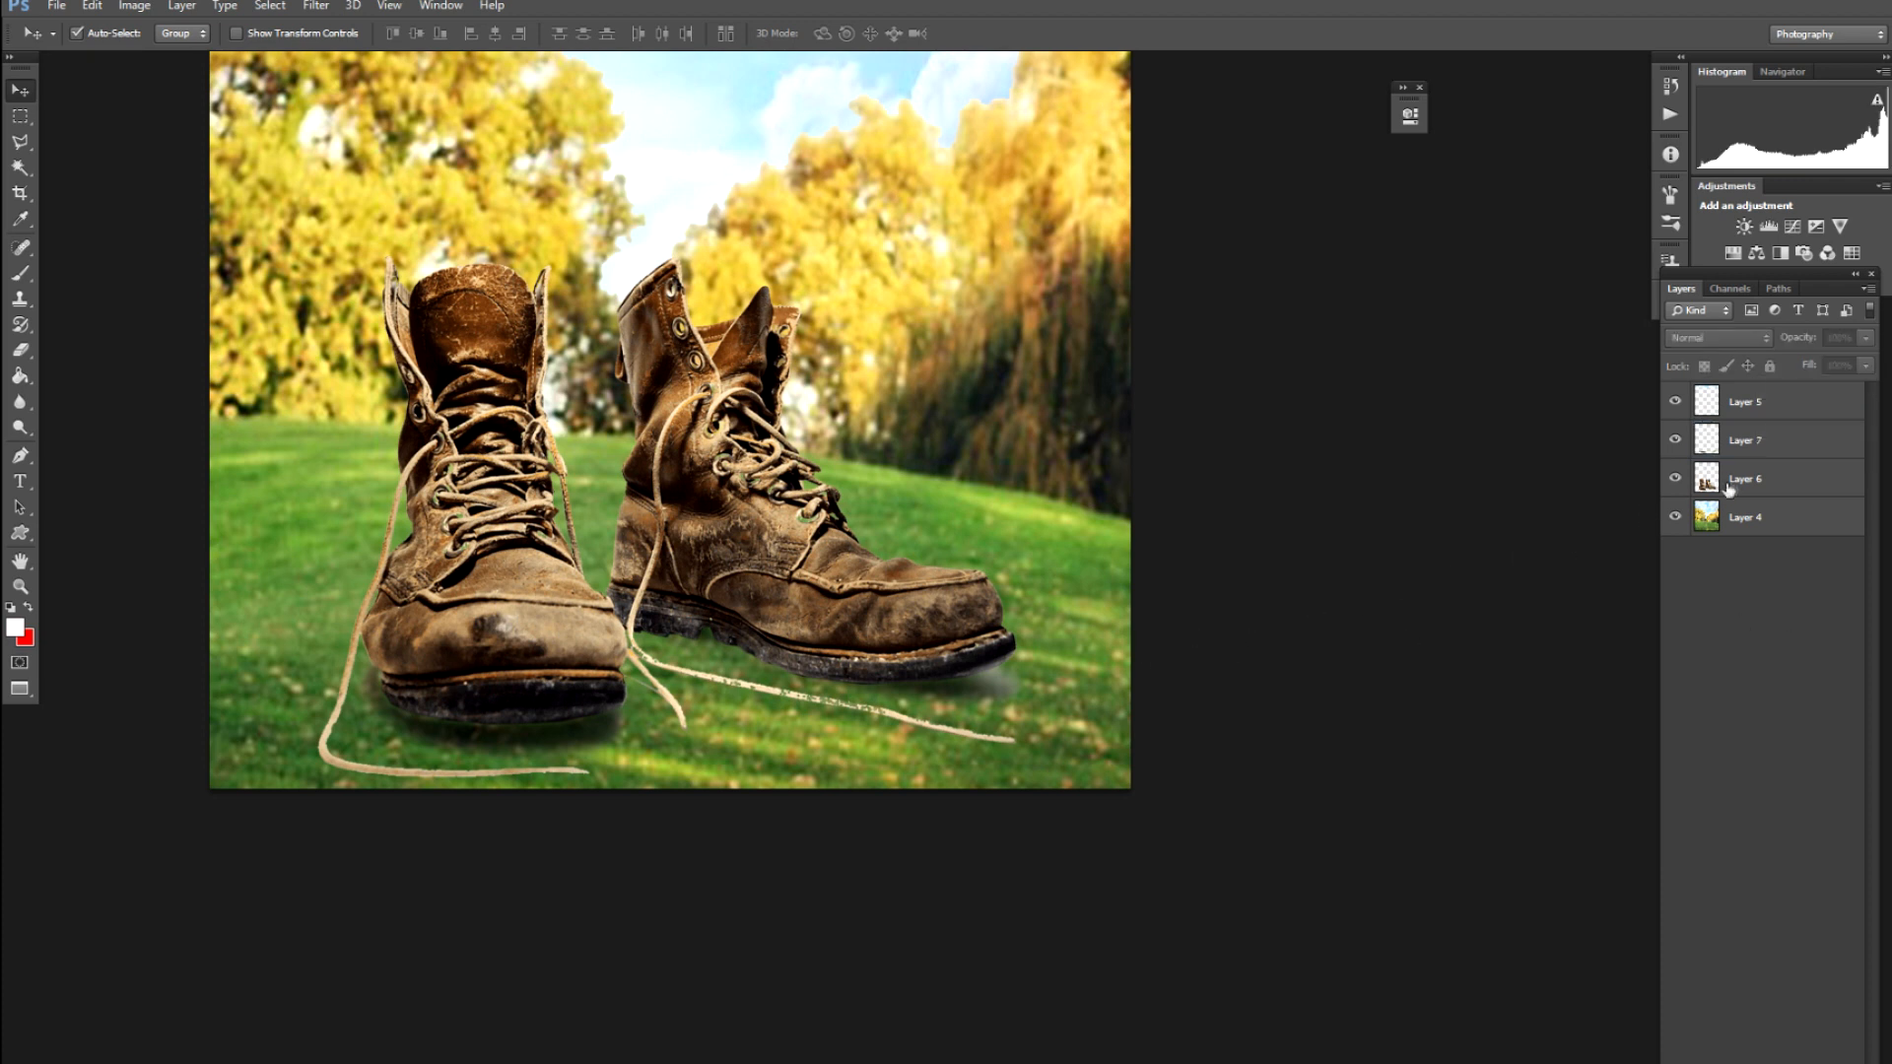
{"action": "left_click", "coordinate": [1674, 442]}
{"action": "left_click", "coordinate": [1674, 443]}
{"action": "left_click_drag", "start_coordinate": [690, 415], "coordinate": [699, 418]}
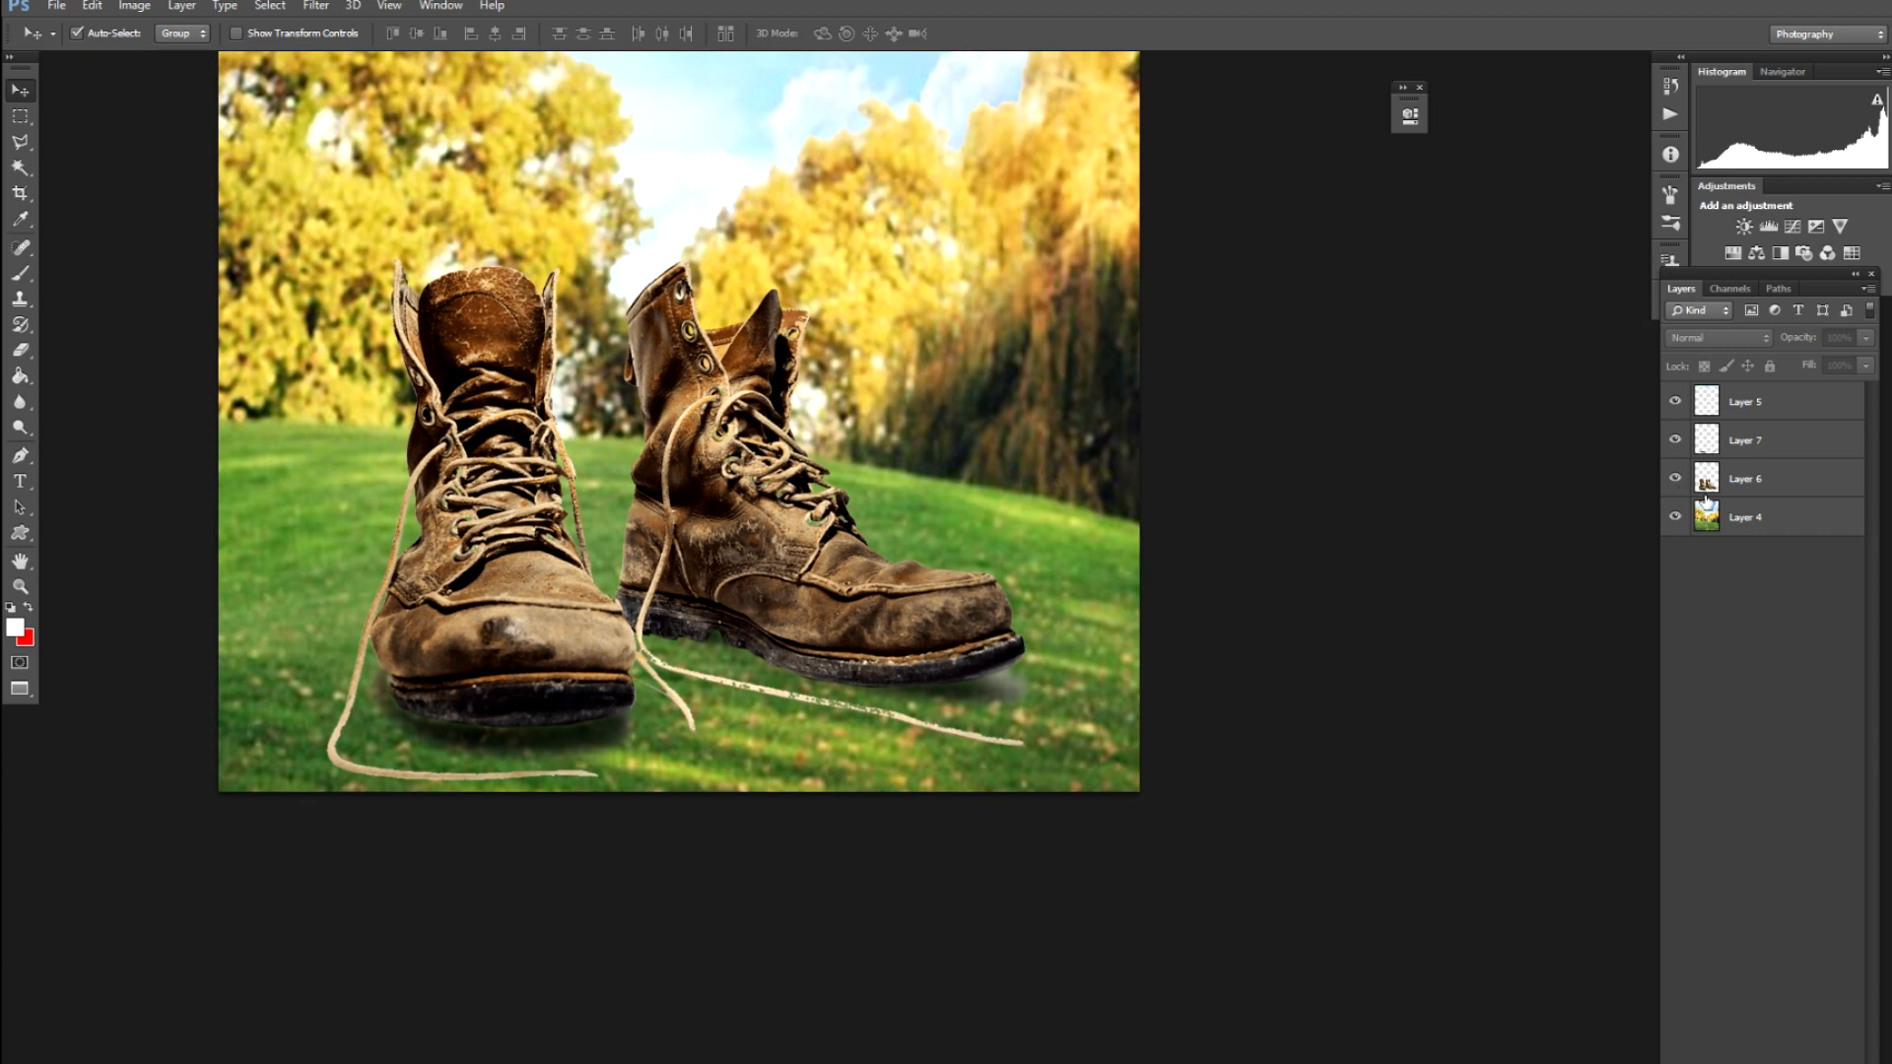
Merge the softened shadow layer with the boots layer into a single layer
{"action": "left_click", "coordinate": [1744, 481]}
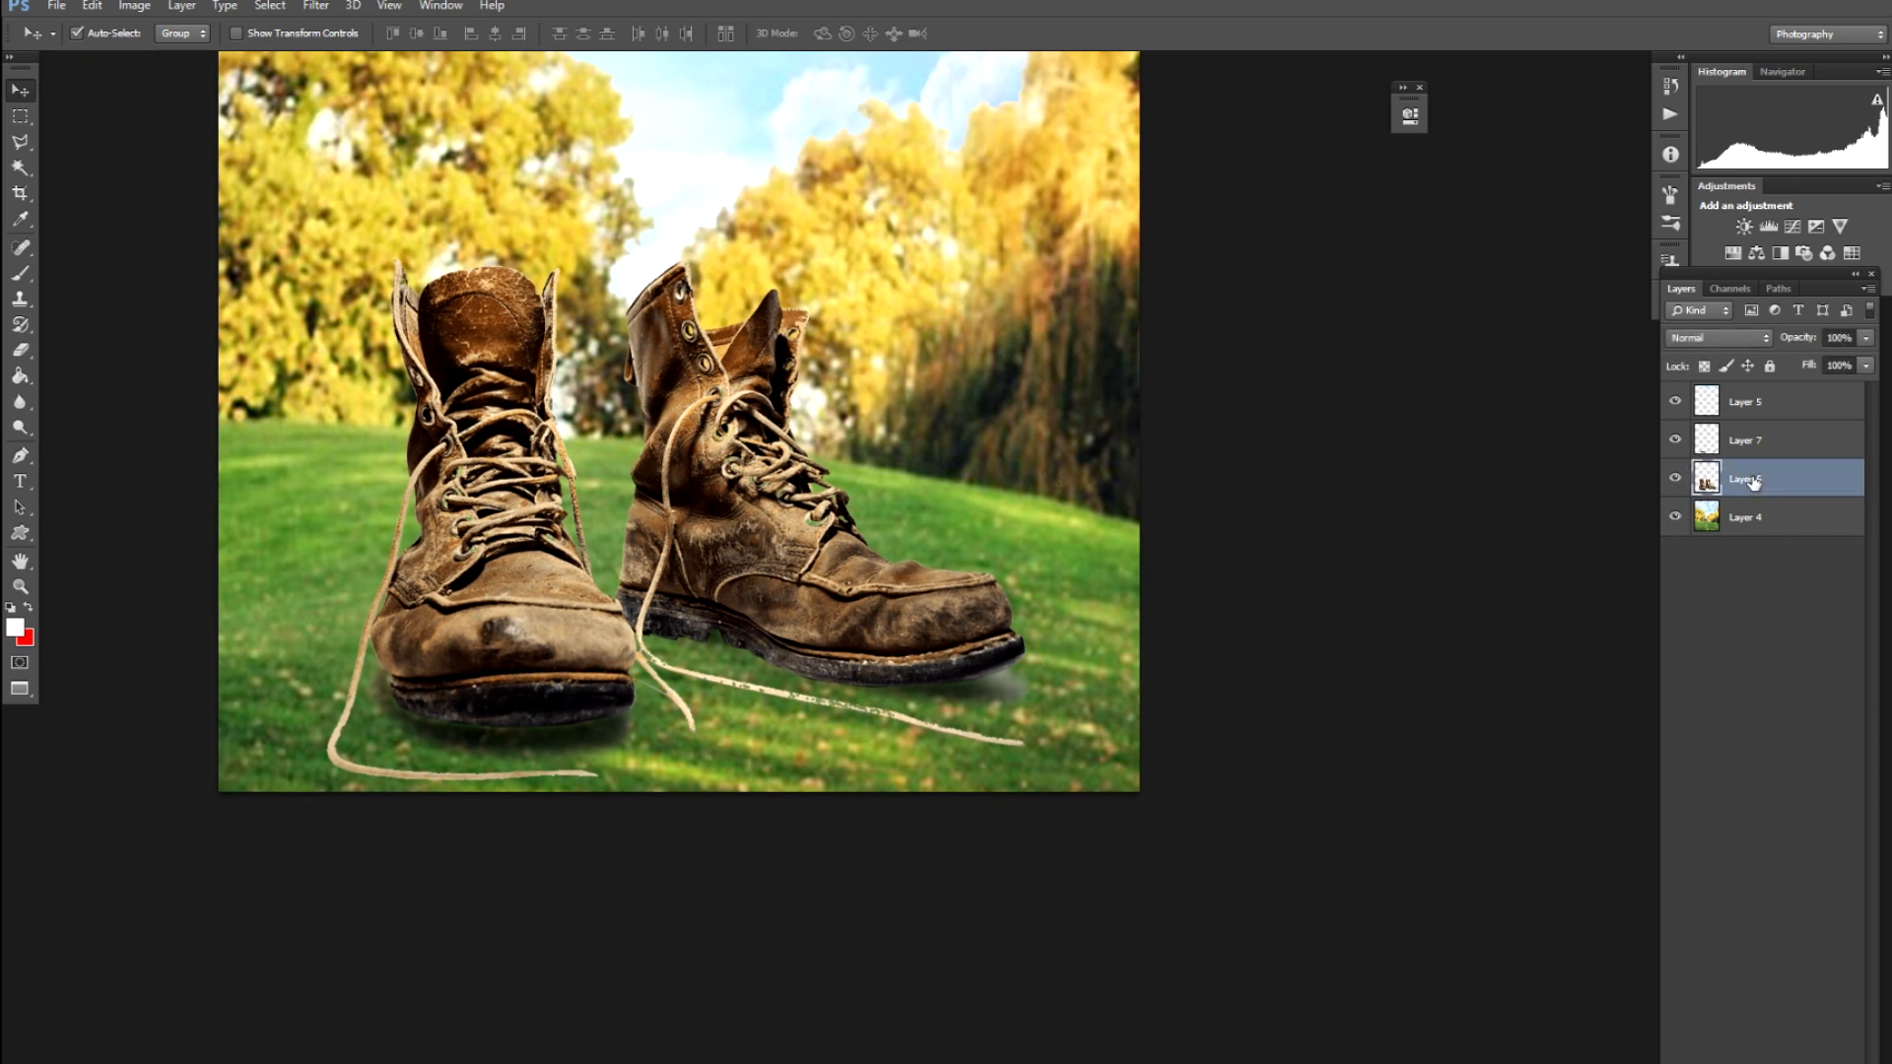
{"action": "left_click", "coordinate": [1756, 447], "text": "shift"}
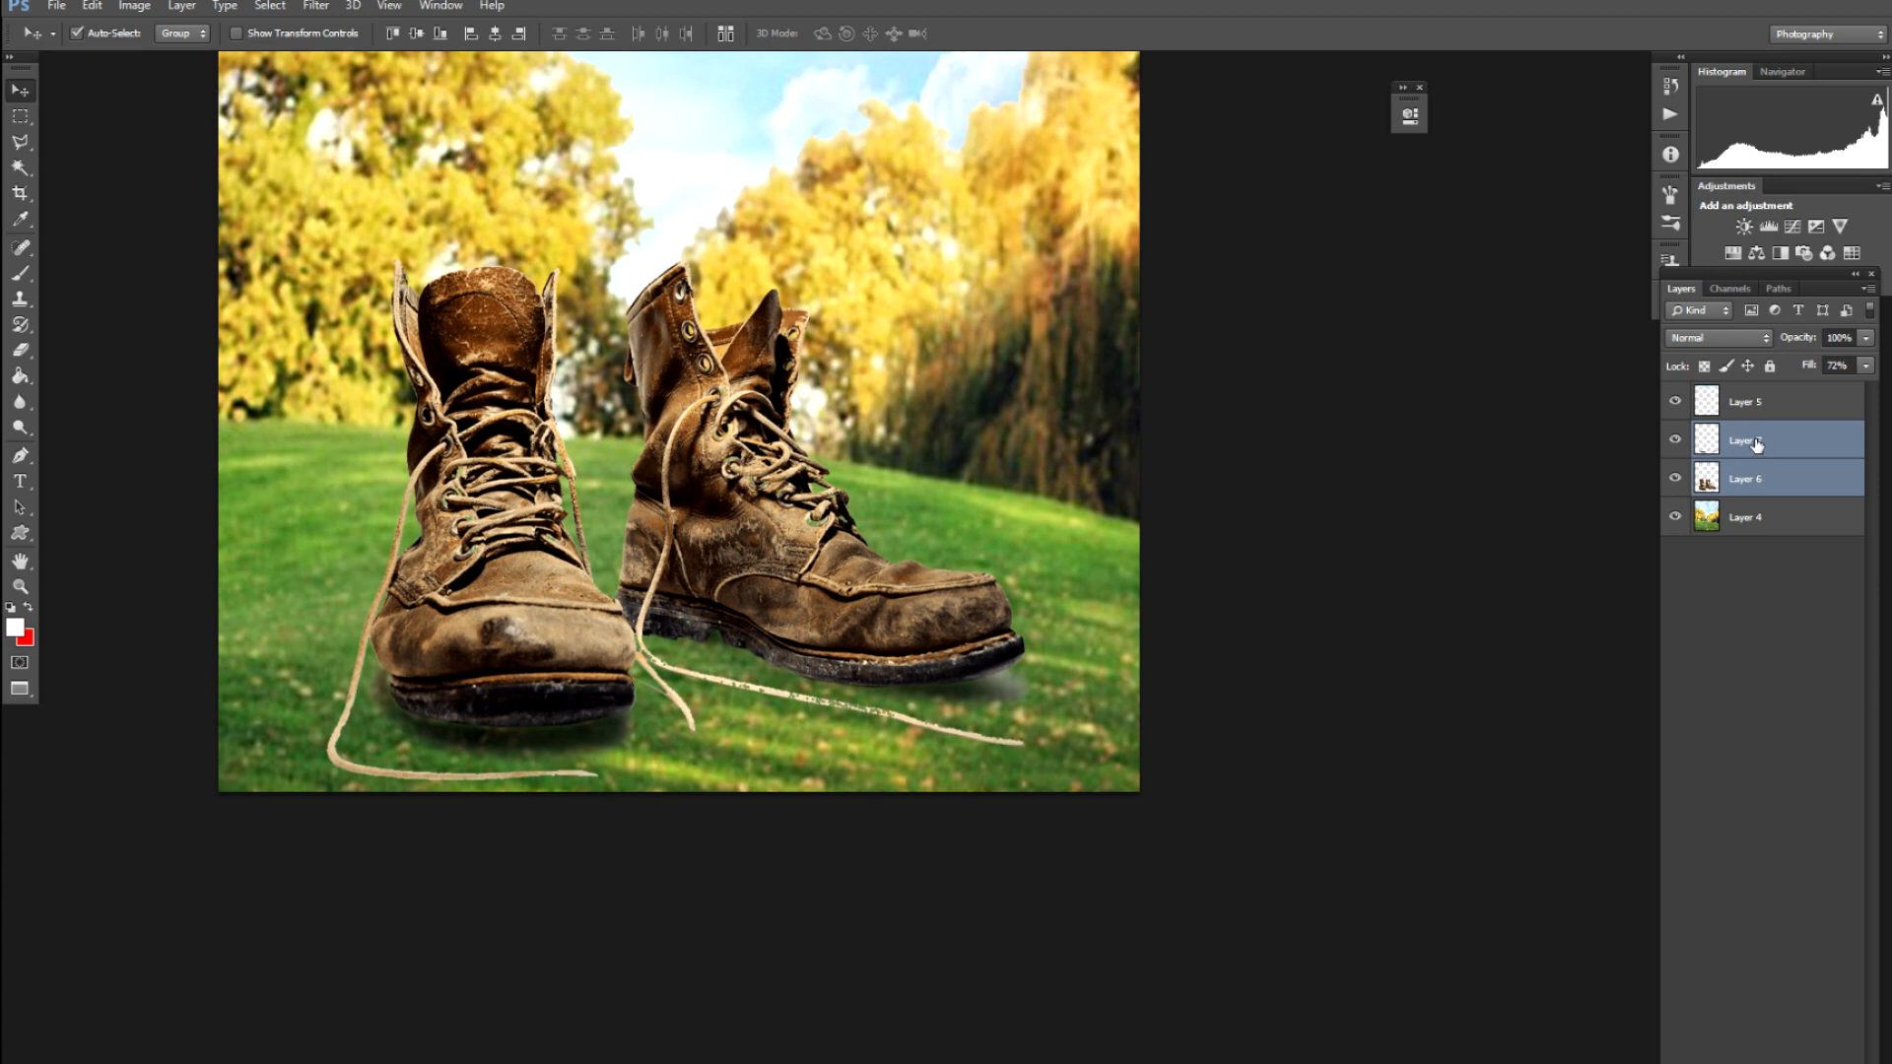
{"action": "key", "text": "ctrl+e"}
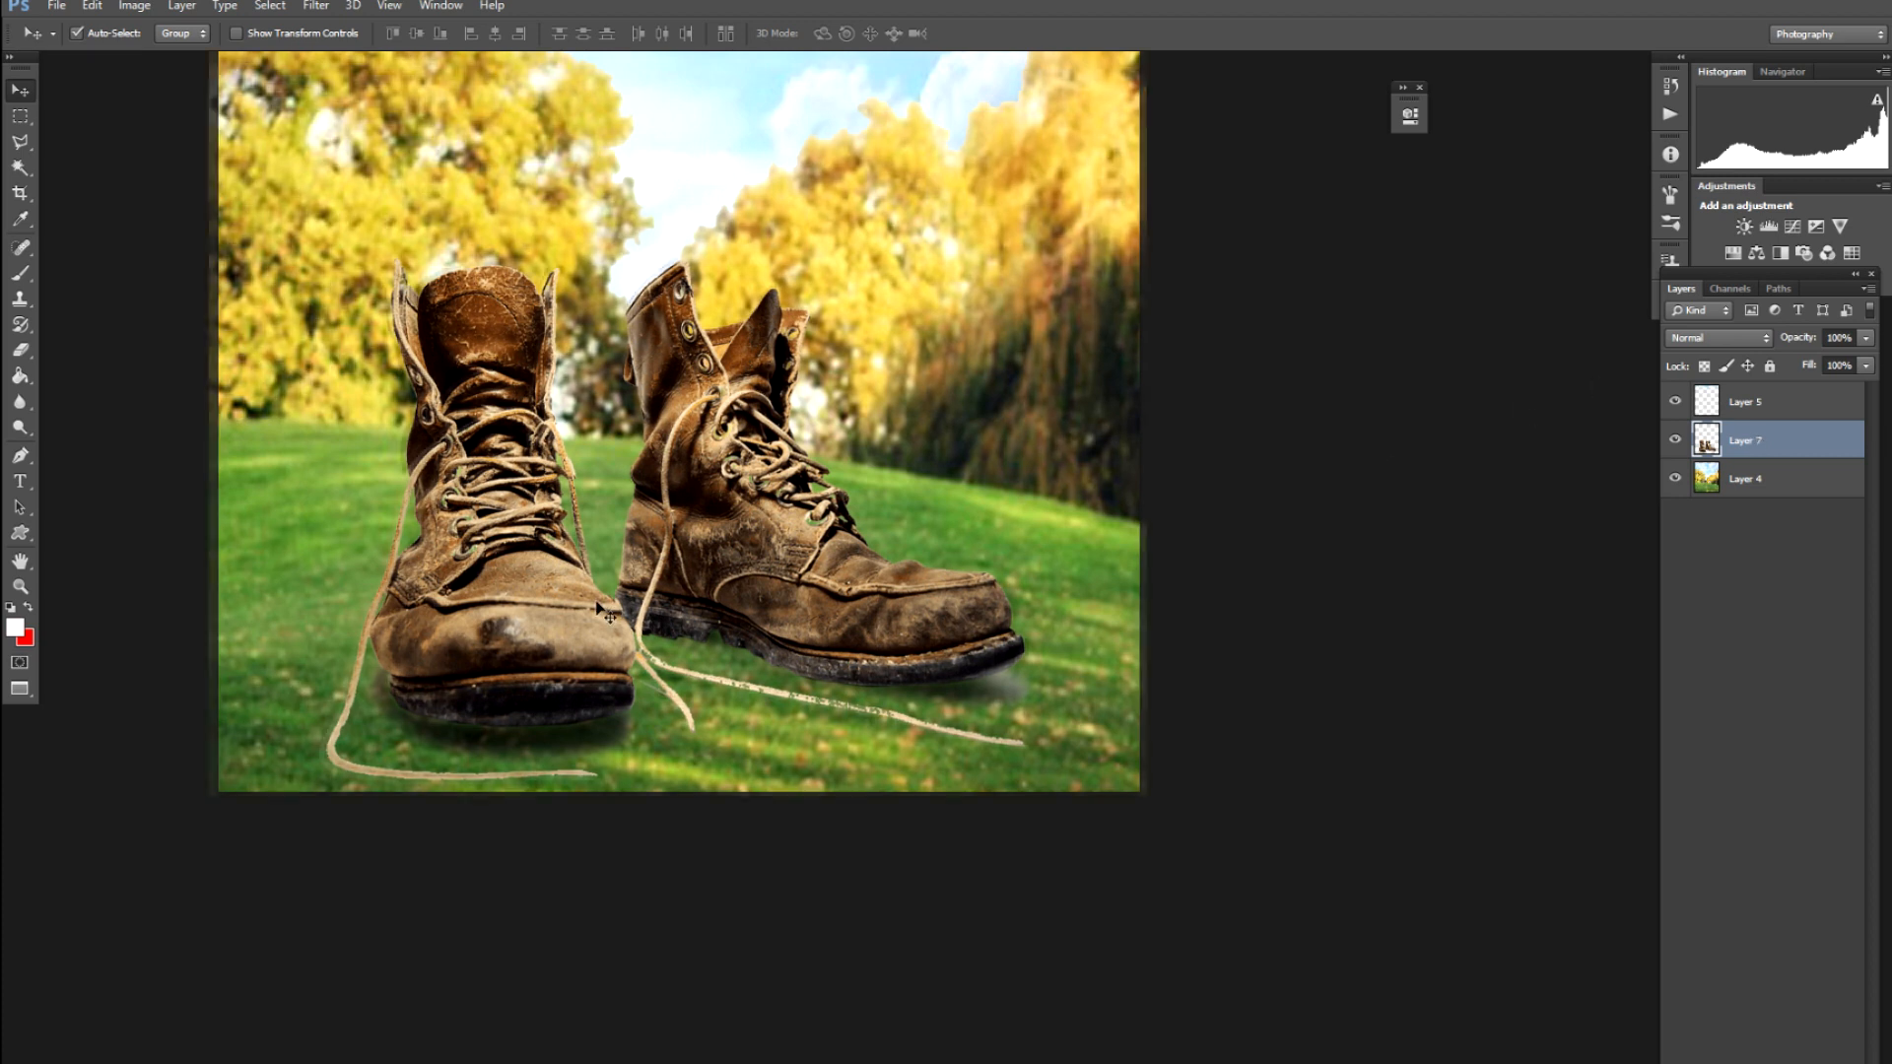
Start a freehand lasso selection around the right boot's heel, running between the two boots and looping over the grass below
{"action": "key", "text": "ctrl+plus"}
{"action": "left_click_drag", "start_coordinate": [463, 596], "coordinate": [500, 525]}
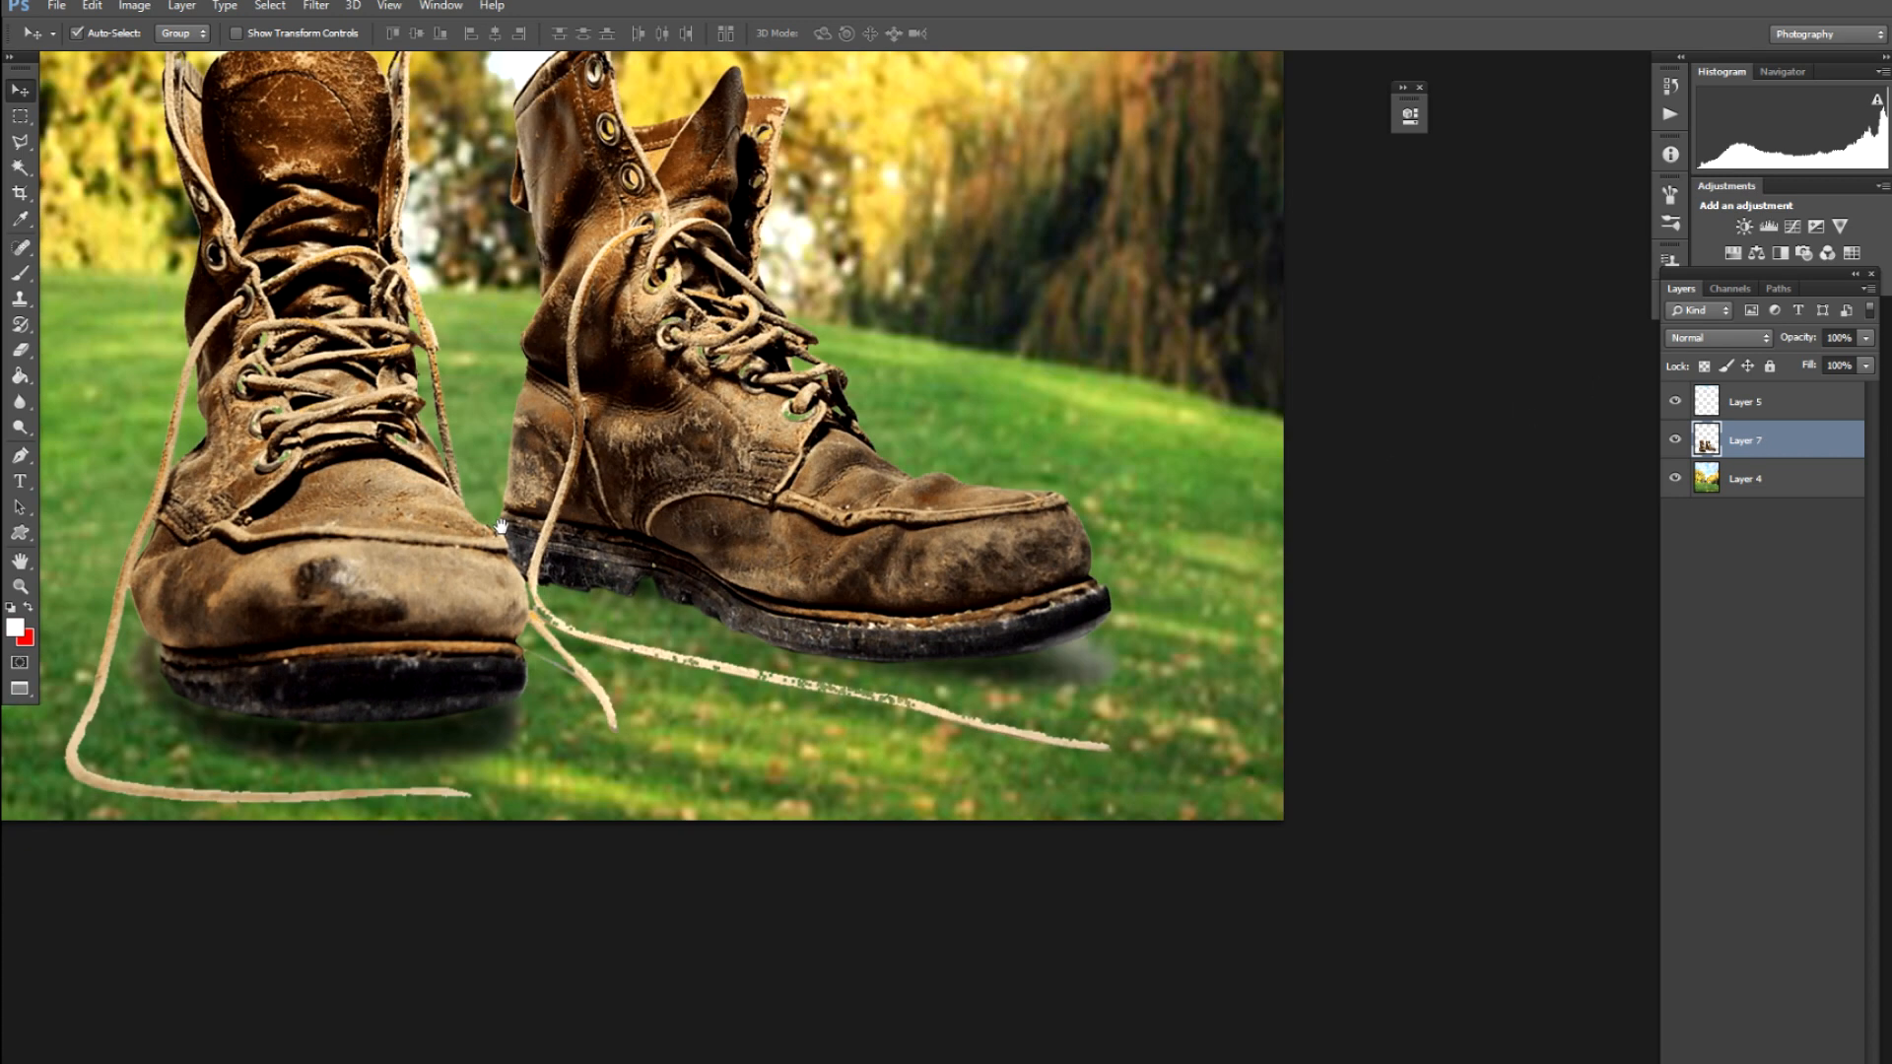
{"action": "key", "text": "ctrl+plus"}
{"action": "key", "text": "ctrl+plus"}
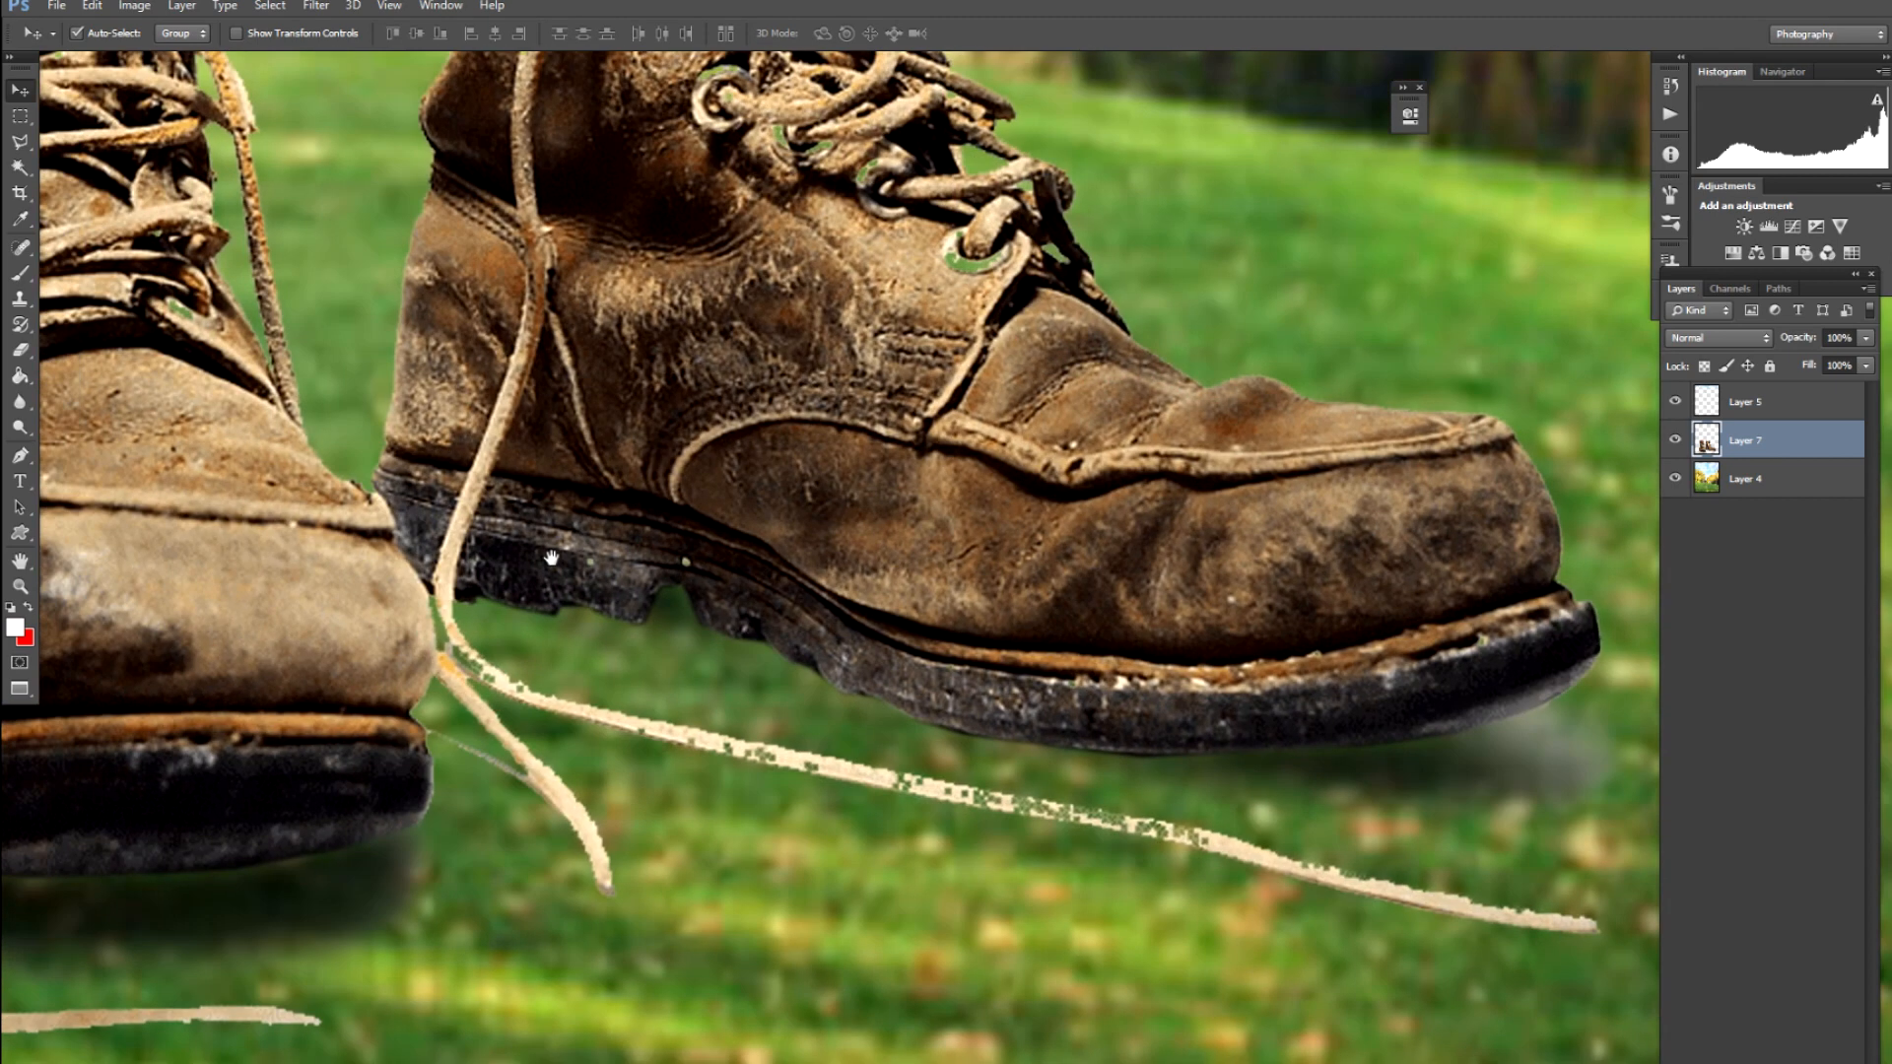
{"action": "key", "text": "l"}
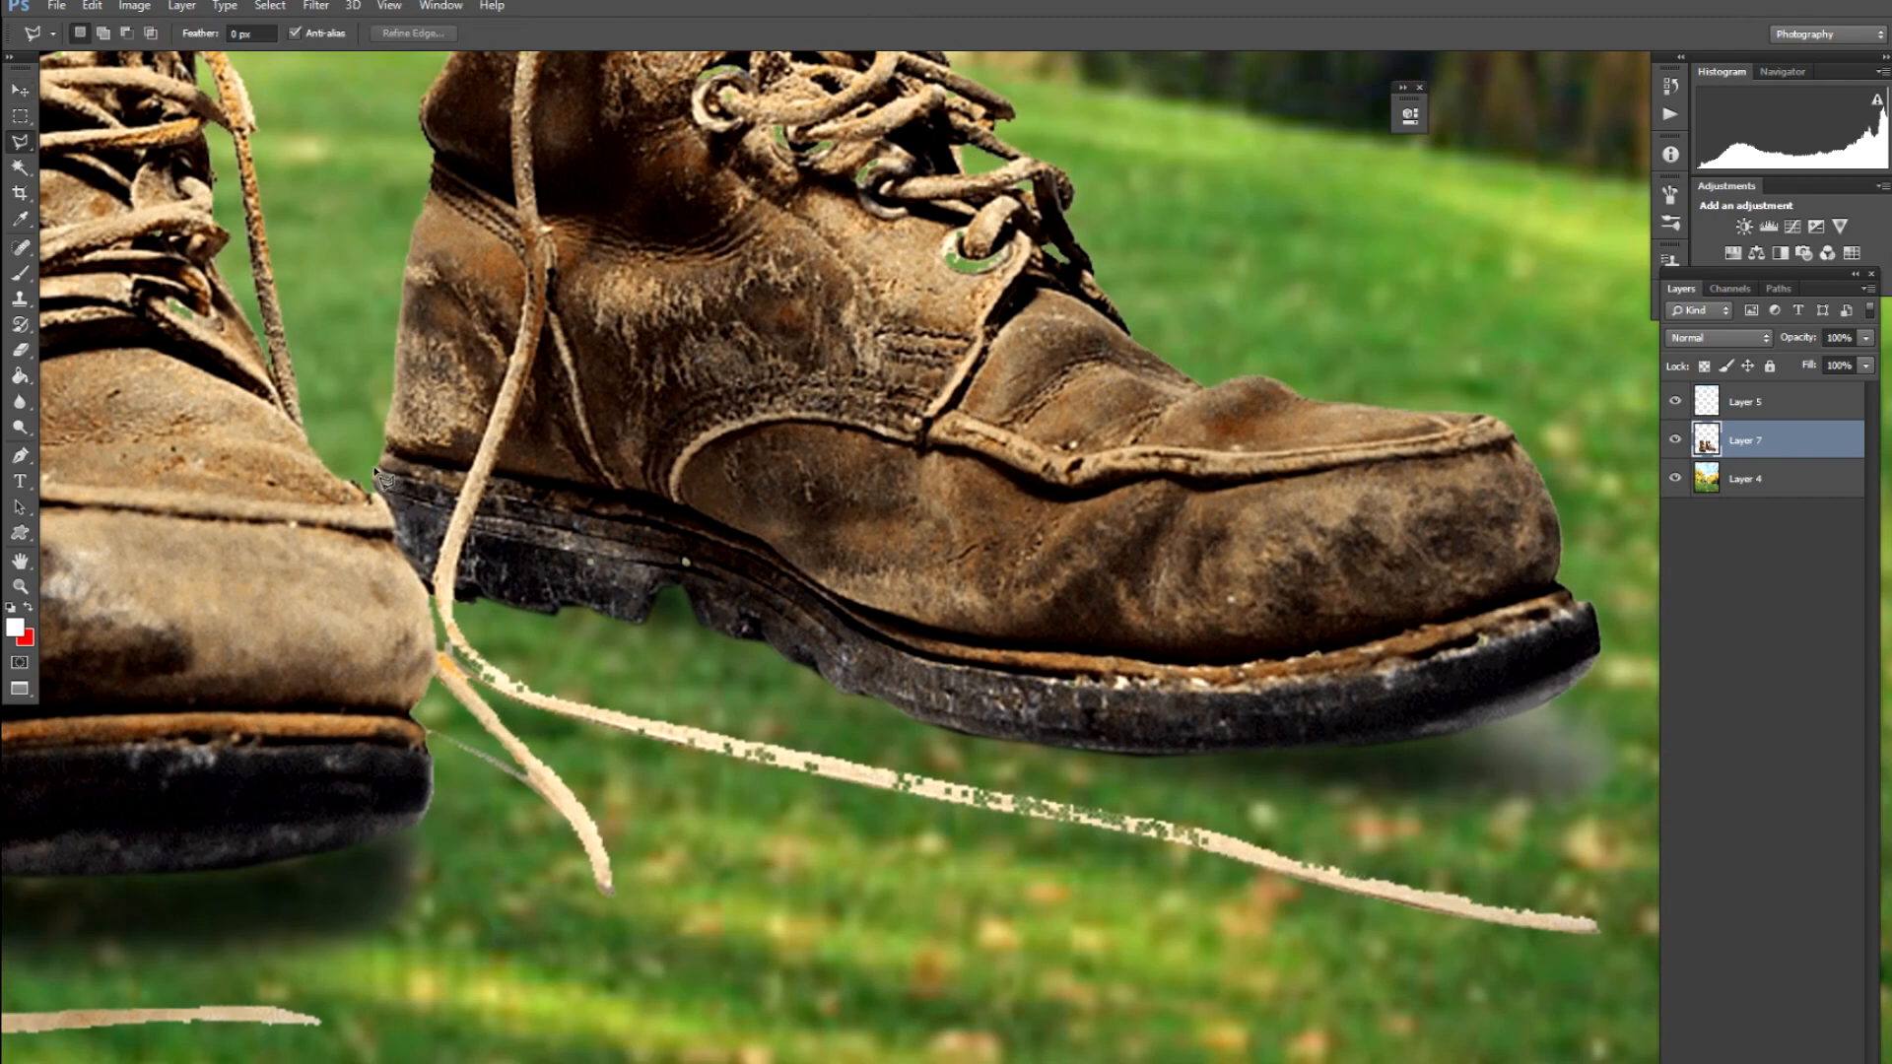
{"action": "key", "text": "shift+l"}
{"action": "key", "text": "shift+l"}
{"action": "left_click_drag", "start_coordinate": [406, 547], "coordinate": [428, 595]}
{"action": "mouse_move", "coordinate": [882, 680]}
{"action": "left_mouse_down"}
{"action": "mouse_move", "coordinate": [650, 474]}
{"action": "mouse_move", "coordinate": [424, 399]}
{"action": "left_mouse_up"}
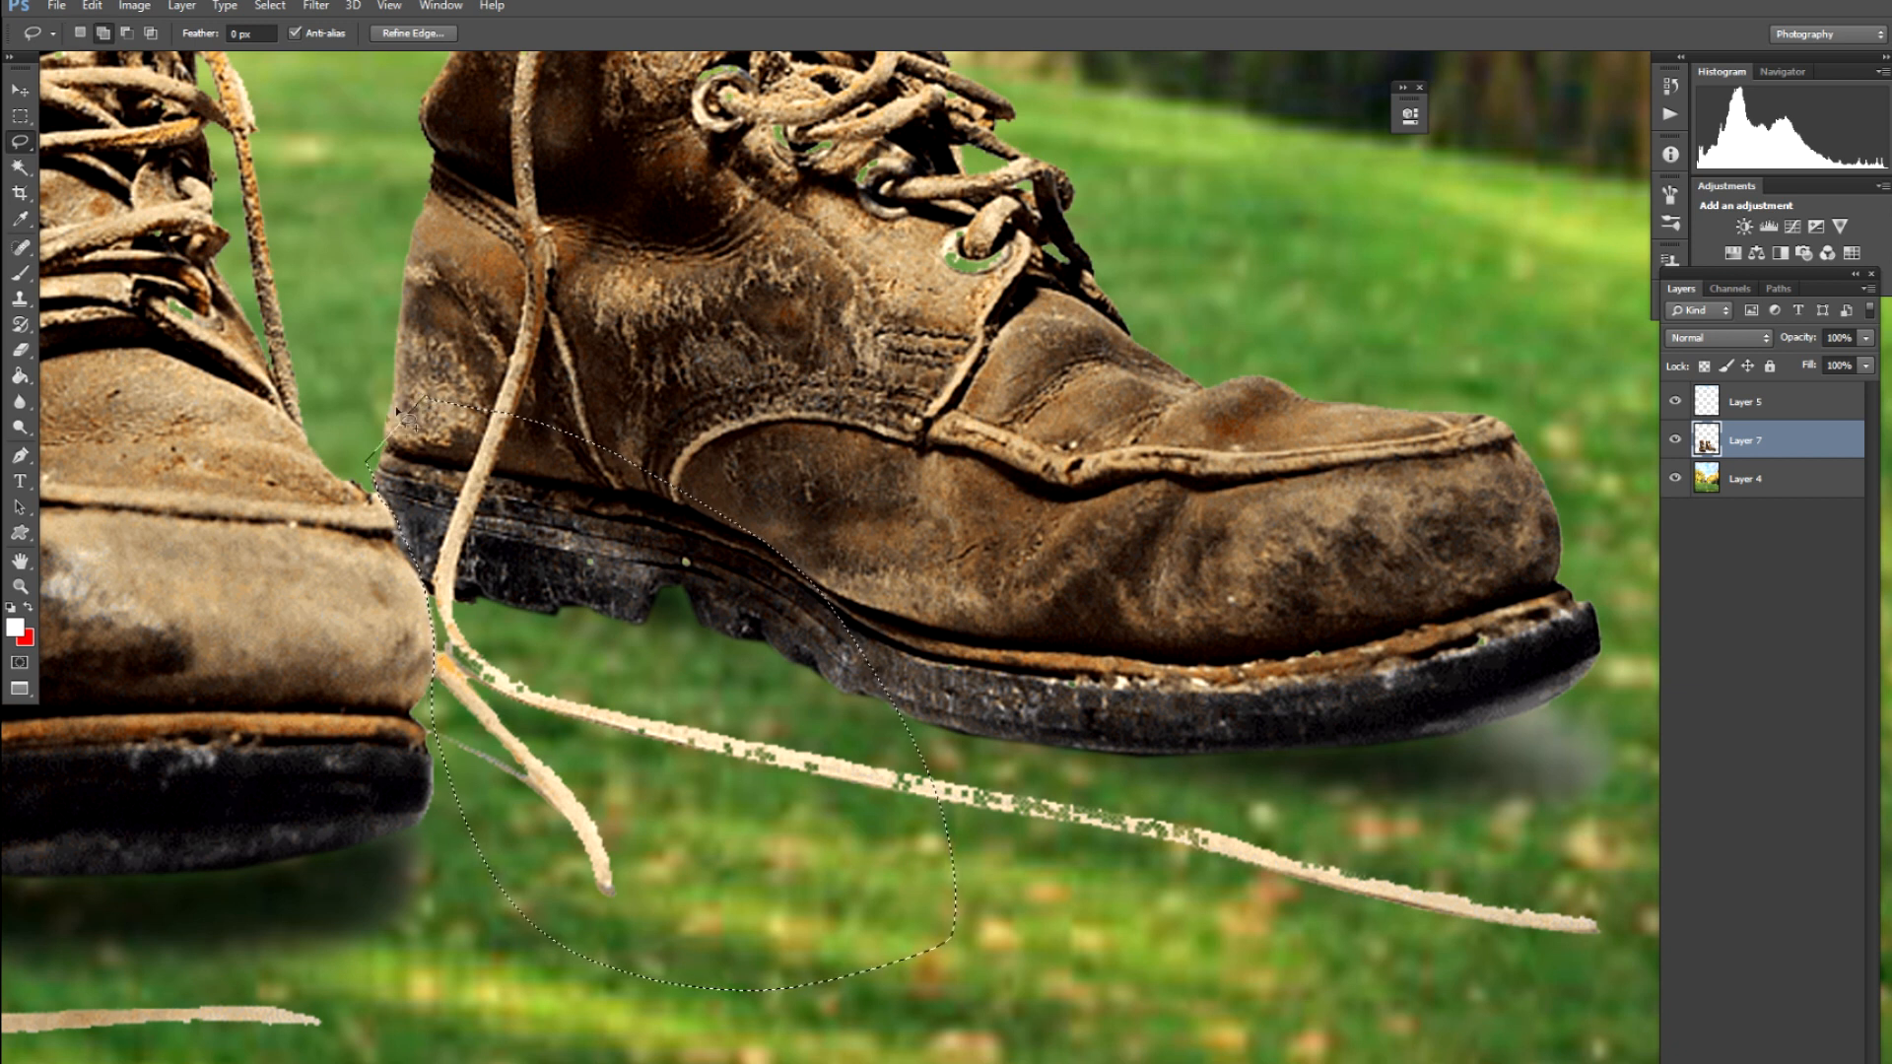
Extend the selection around the right boot's toe, shadow, long lace and upper shaft so that it encloses the whole boot
{"action": "mouse_move", "coordinate": [366, 459]}
{"action": "left_mouse_down"}
{"action": "mouse_move", "coordinate": [347, 392]}
{"action": "mouse_move", "coordinate": [1451, 220]}
{"action": "left_mouse_up"}
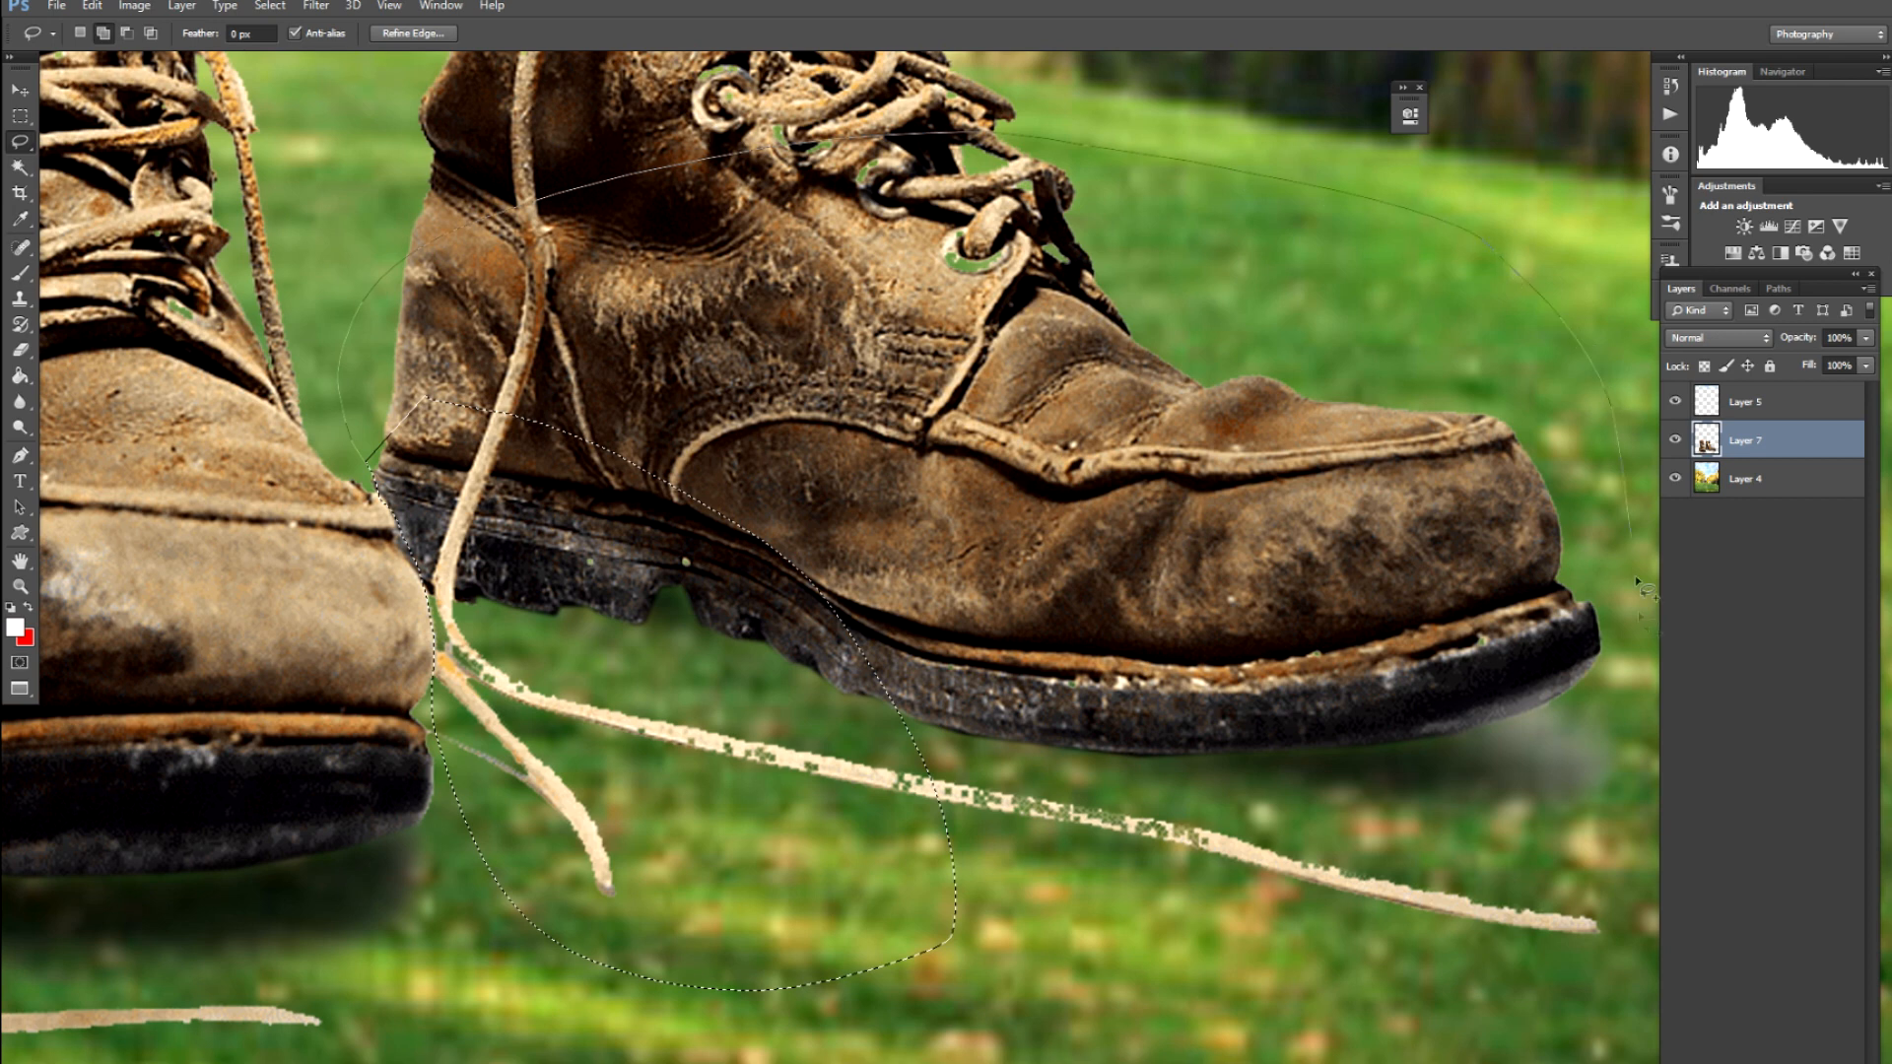
{"action": "mouse_move", "coordinate": [1583, 1010]}
{"action": "left_mouse_down"}
{"action": "mouse_move", "coordinate": [1203, 997]}
{"action": "mouse_move", "coordinate": [708, 703]}
{"action": "left_mouse_up"}
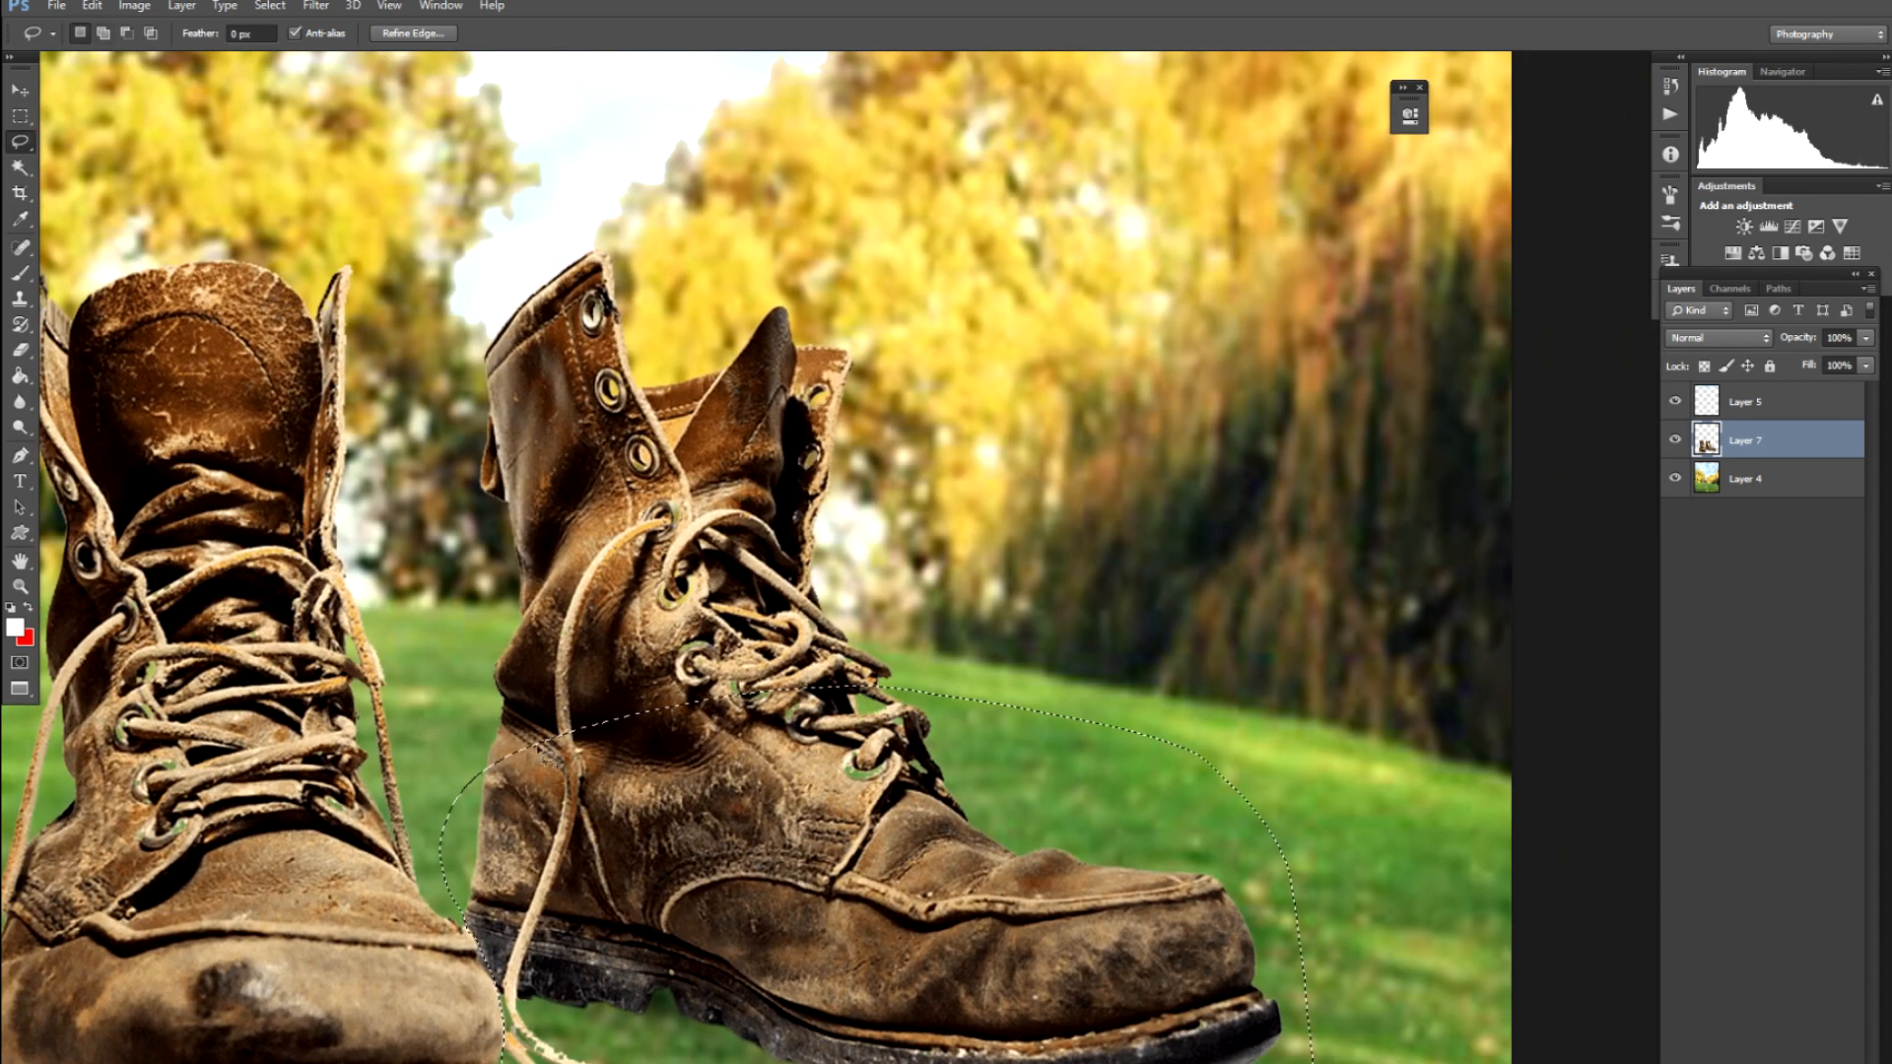
{"action": "key", "text": "shift"}
{"action": "mouse_move", "coordinate": [498, 818]}
{"action": "left_mouse_down"}
{"action": "mouse_move", "coordinate": [424, 387]}
{"action": "mouse_move", "coordinate": [985, 375]}
{"action": "mouse_move", "coordinate": [1052, 710]}
{"action": "left_mouse_up"}
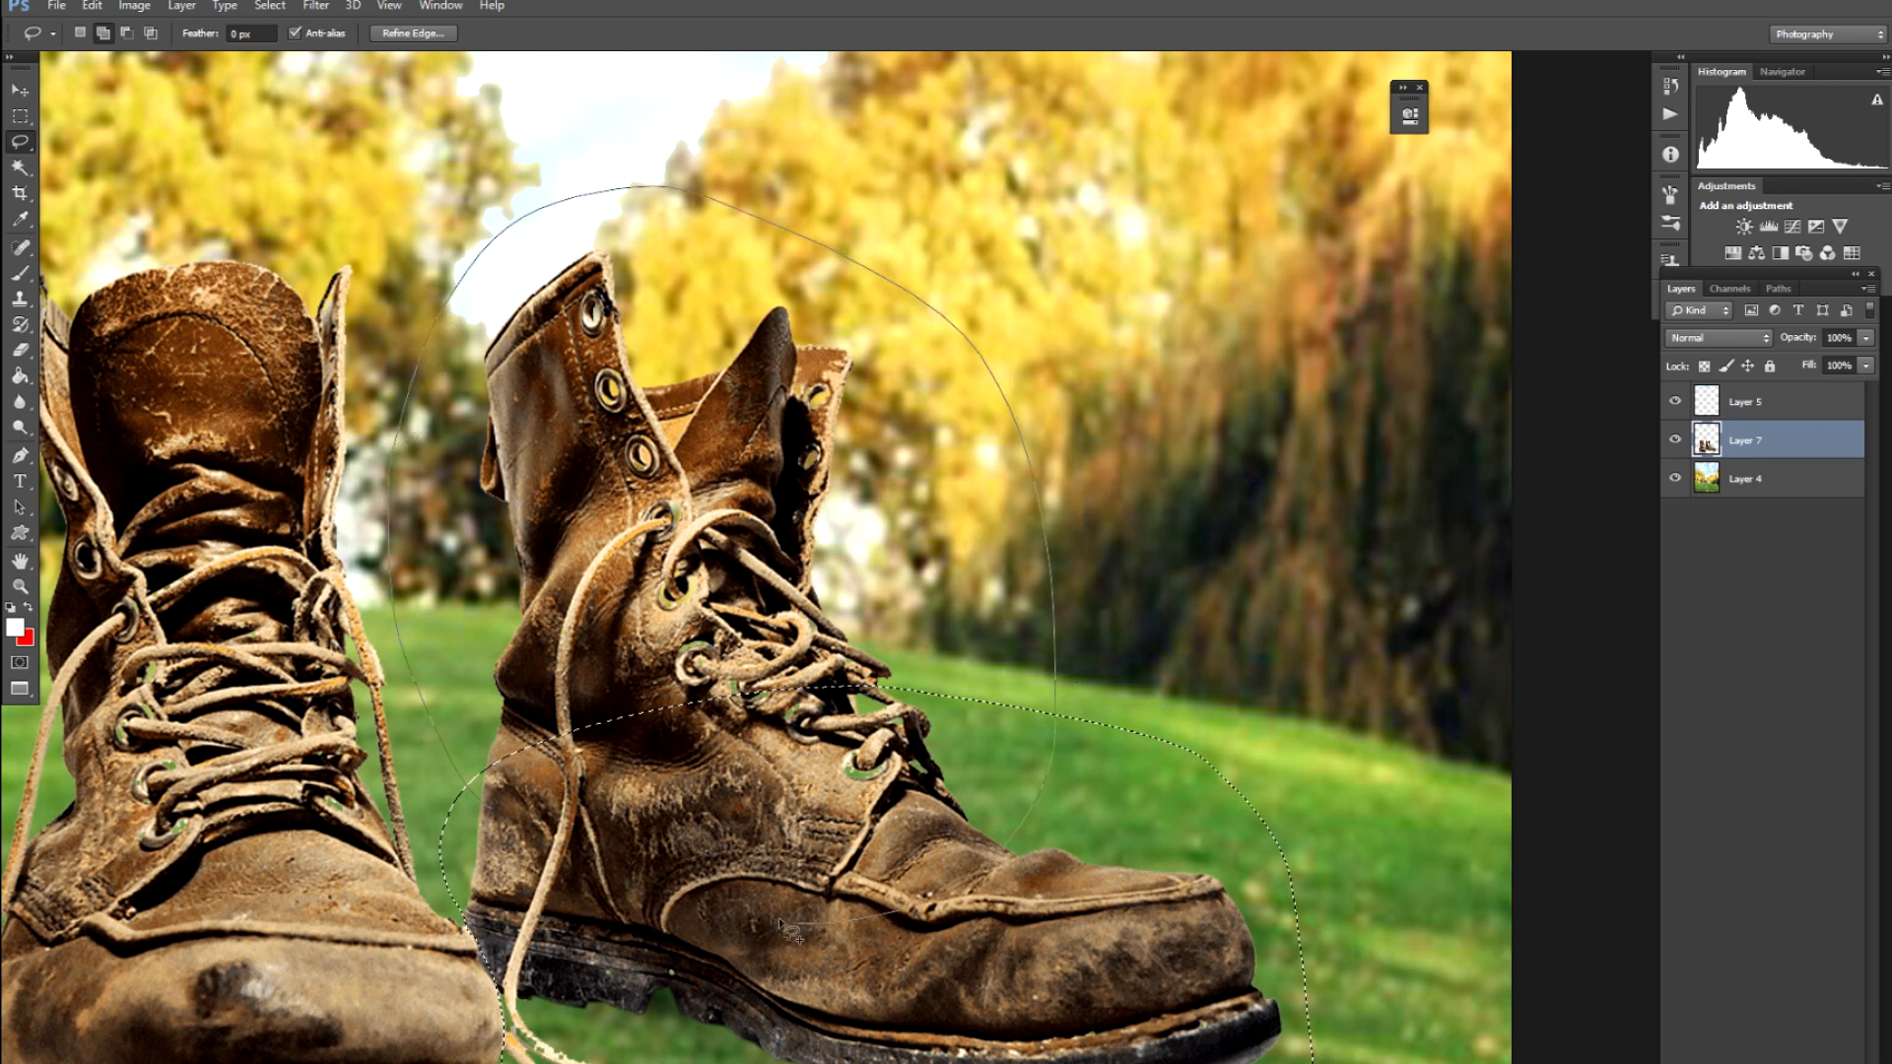
{"action": "key", "text": "ctrl+0"}
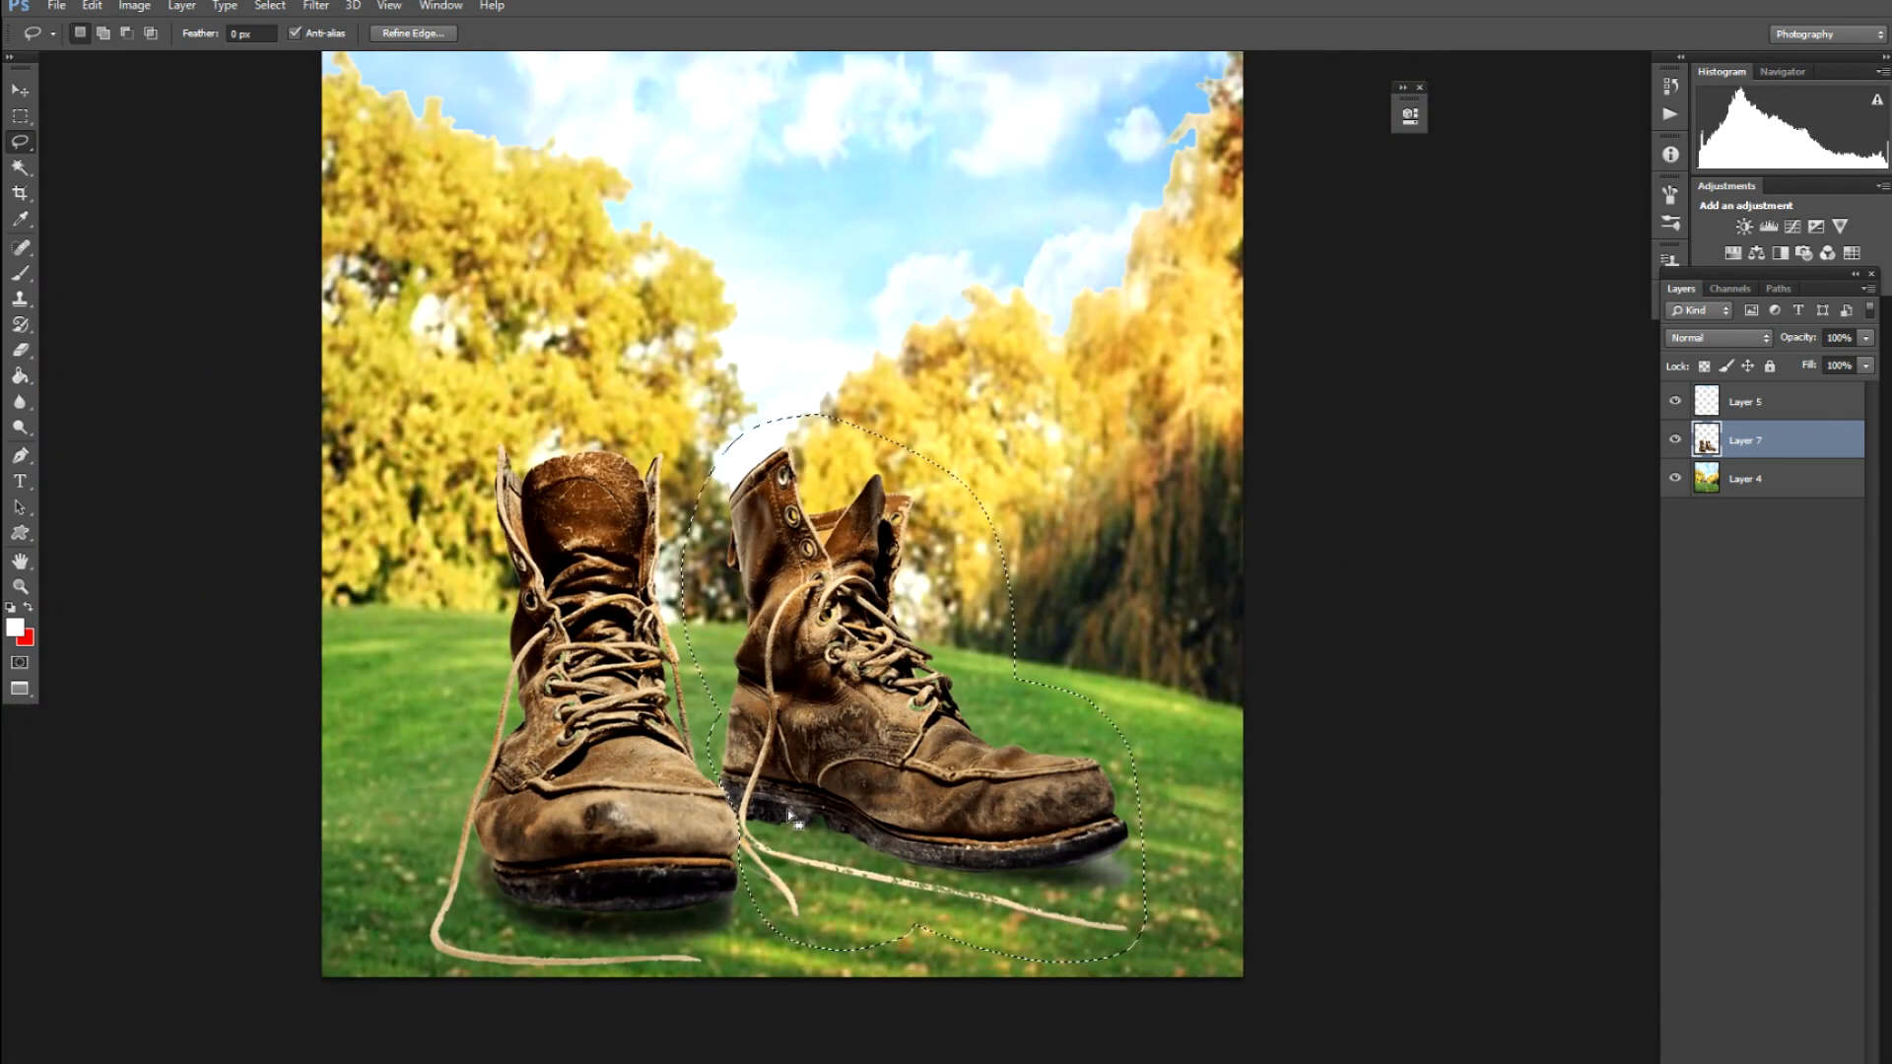
Cut the selected right boot onto its own layer and place it on the grass farther from the left boot
{"action": "key", "text": "ctrl+x"}
{"action": "key", "text": "ctrl+v"}
{"action": "key", "text": "v"}
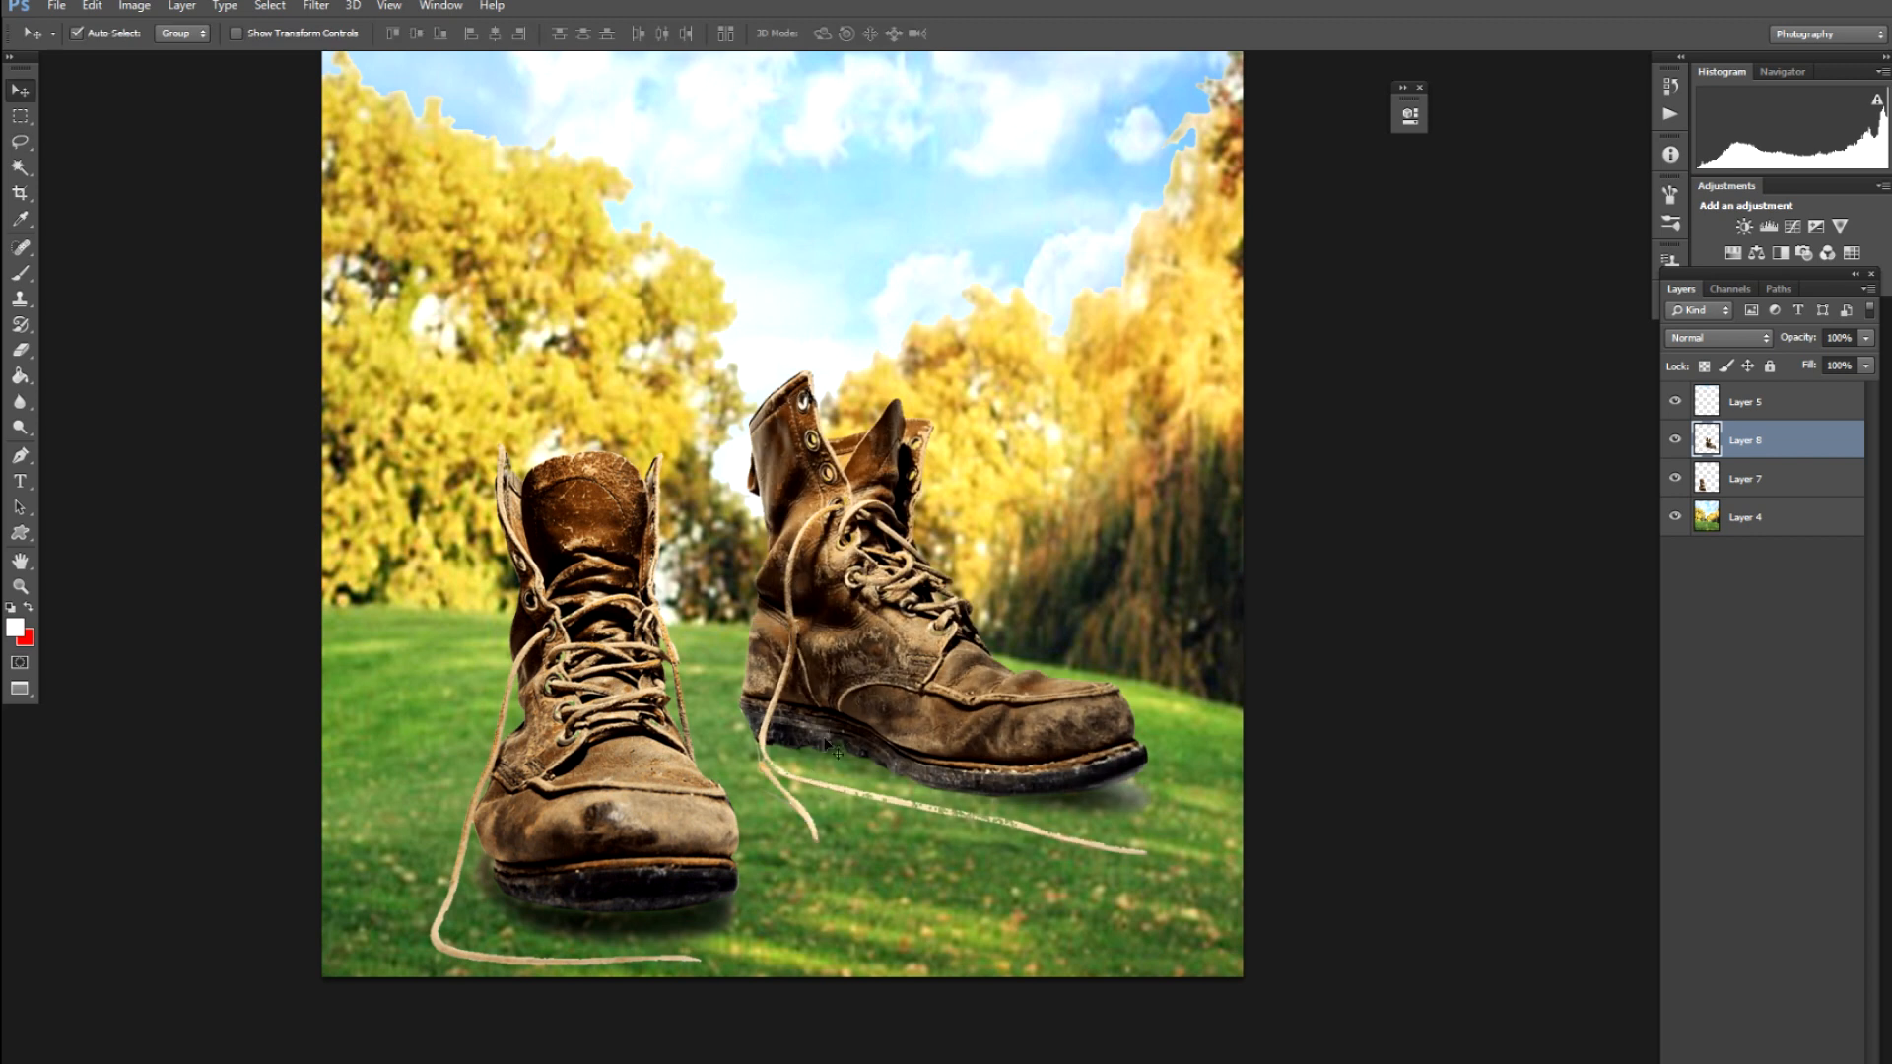
{"action": "left_click_drag", "start_coordinate": [860, 680], "coordinate": [945, 731]}
Nudge the left boot and the right boot slightly toward the picture's left edge
{"action": "left_click", "coordinate": [603, 776]}
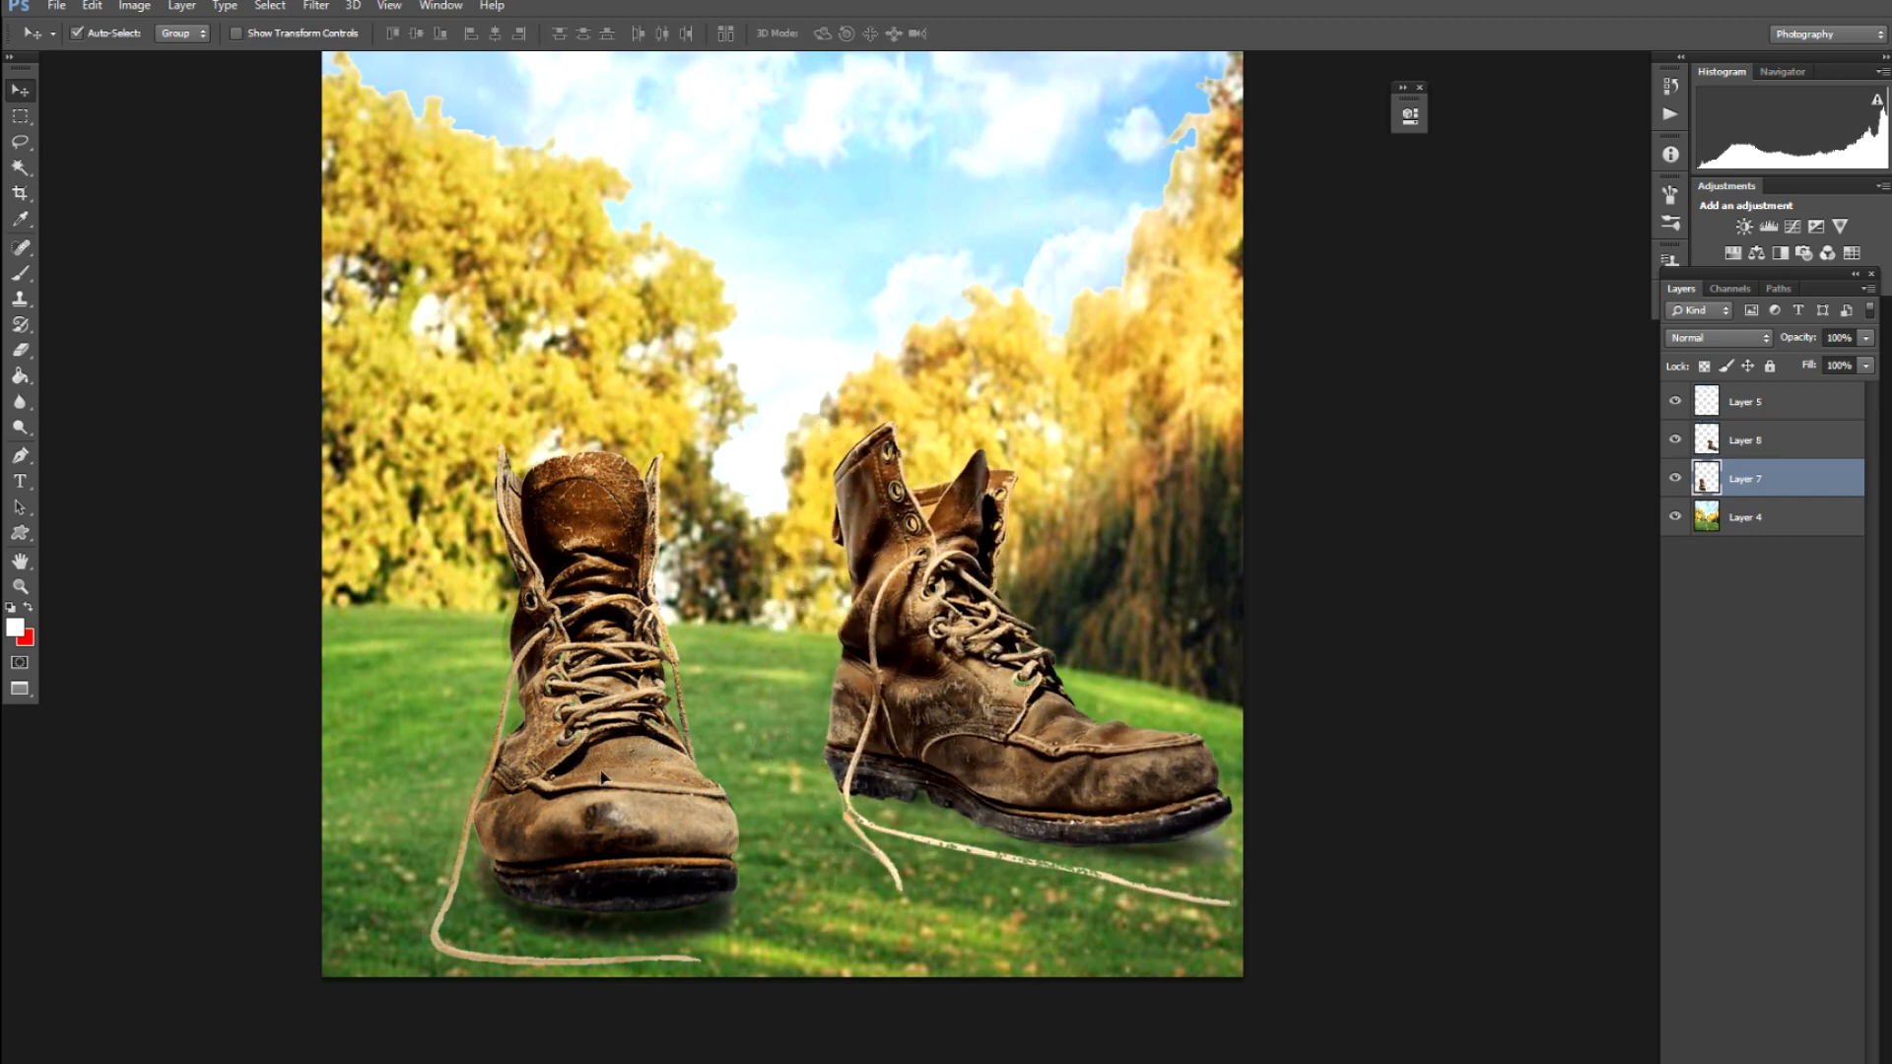
{"action": "left_click_drag", "start_coordinate": [603, 776], "coordinate": [576, 774]}
{"action": "left_click_drag", "start_coordinate": [1050, 719], "coordinate": [1020, 713]}
Lasso the stray lace end and leftover scraps below the right boot's heel, delete them and clear the selection
{"action": "key", "text": "ctrl+plus"}
{"action": "key", "text": "ctrl+plus"}
{"action": "left_click_drag", "start_coordinate": [877, 773], "coordinate": [696, 534]}
{"action": "key", "text": "ctrl+plus"}
{"action": "key", "text": "ctrl+plus"}
{"action": "key", "text": "l"}
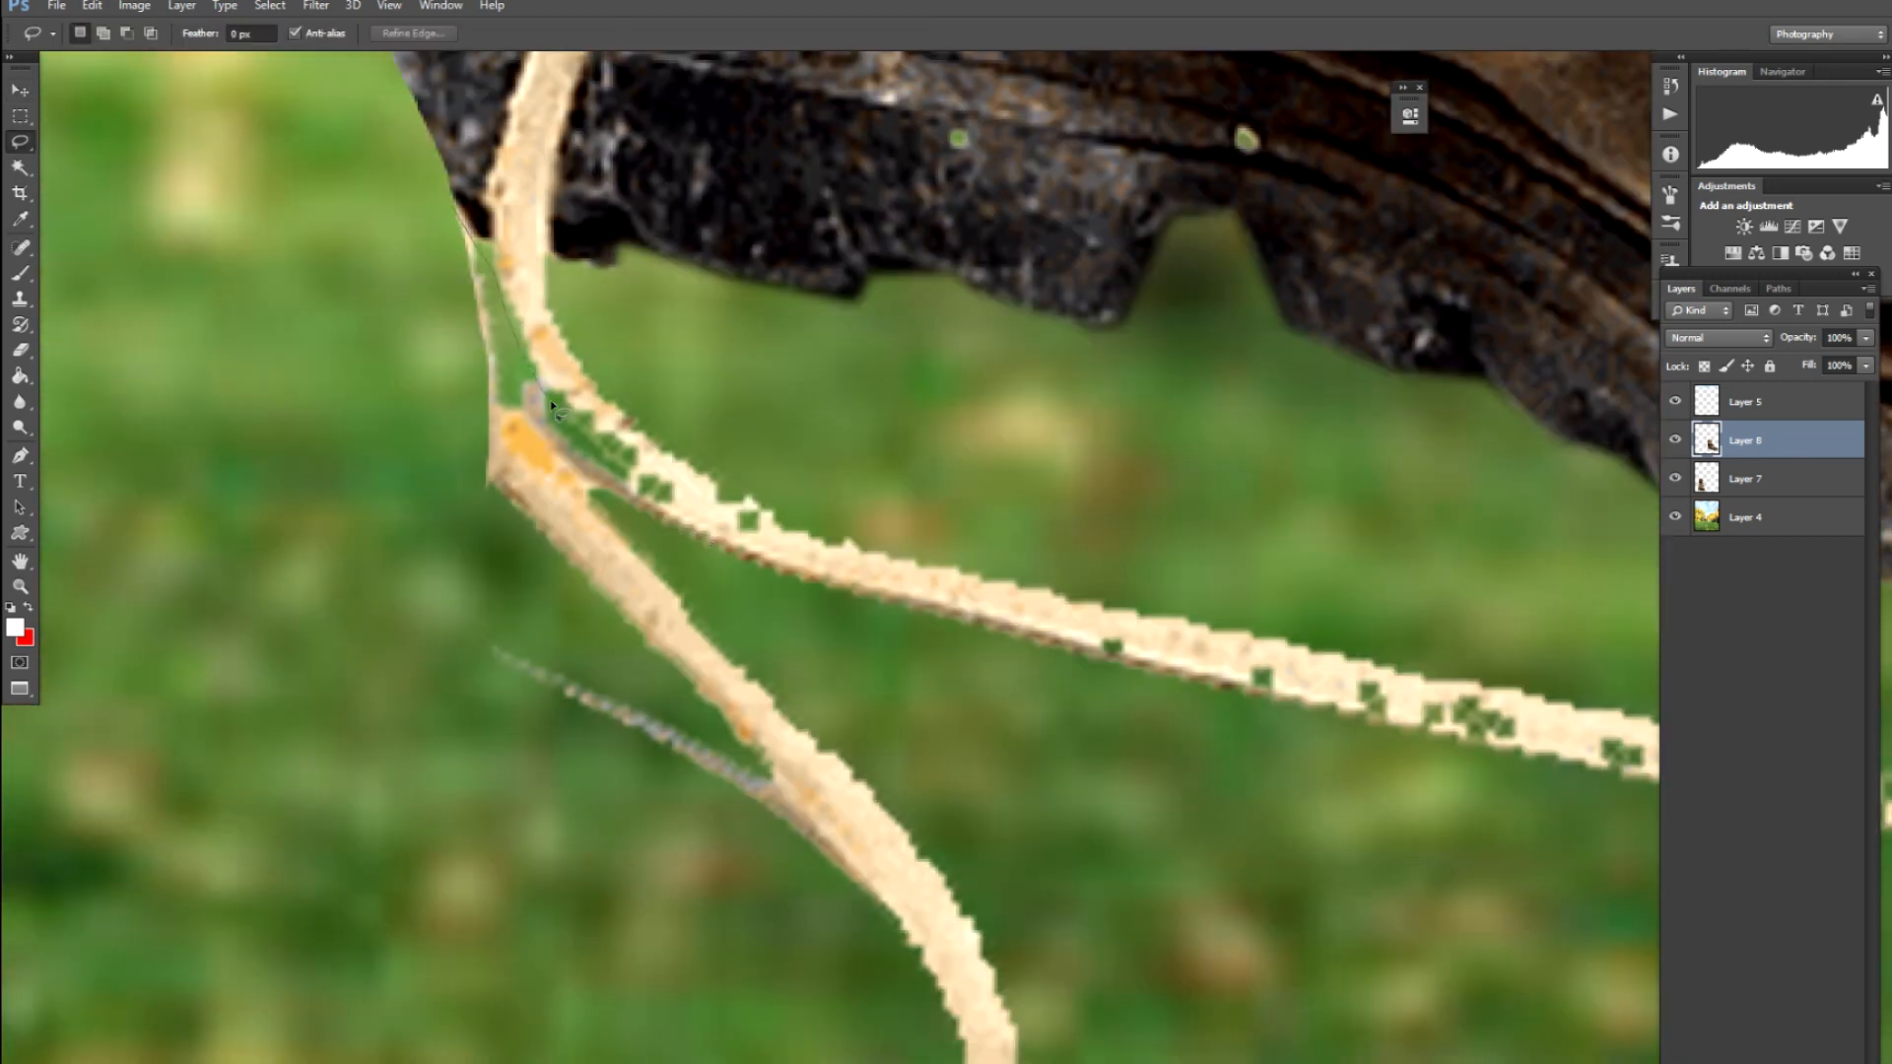
{"action": "mouse_move", "coordinate": [683, 535]}
{"action": "left_mouse_down"}
{"action": "mouse_move", "coordinate": [1123, 1015]}
{"action": "mouse_move", "coordinate": [286, 835]}
{"action": "mouse_move", "coordinate": [183, 601]}
{"action": "mouse_move", "coordinate": [192, 359]}
{"action": "left_mouse_up"}
{"action": "key", "text": "Delete"}
{"action": "key", "text": "ctrl+d"}
{"action": "key", "text": "v"}
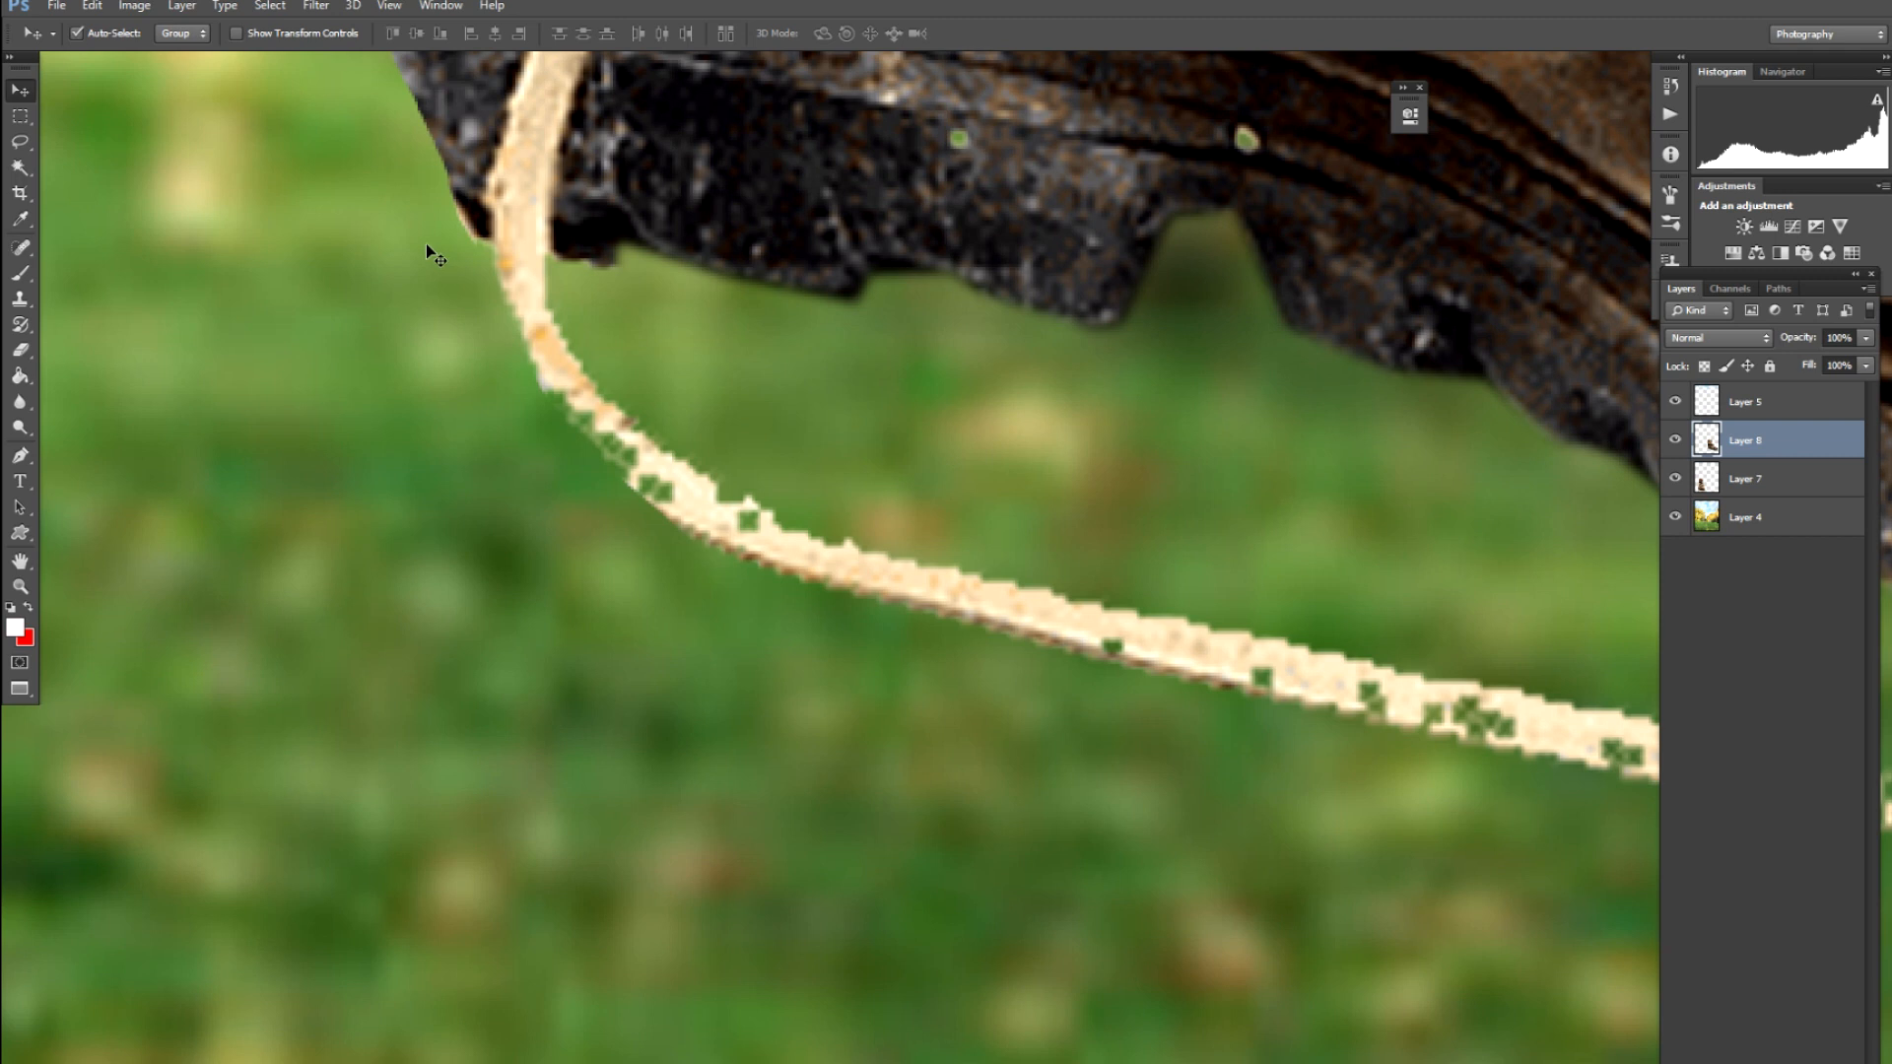
Draw a freehand lasso around the loose lace beside and below the left boot, leaving the boot's shadow outside the selection
{"action": "key", "text": "ctrl+minus"}
{"action": "key", "text": "ctrl+minus"}
{"action": "key", "text": "ctrl+minus"}
{"action": "key", "text": "ctrl+minus"}
{"action": "key", "text": "ctrl+minus"}
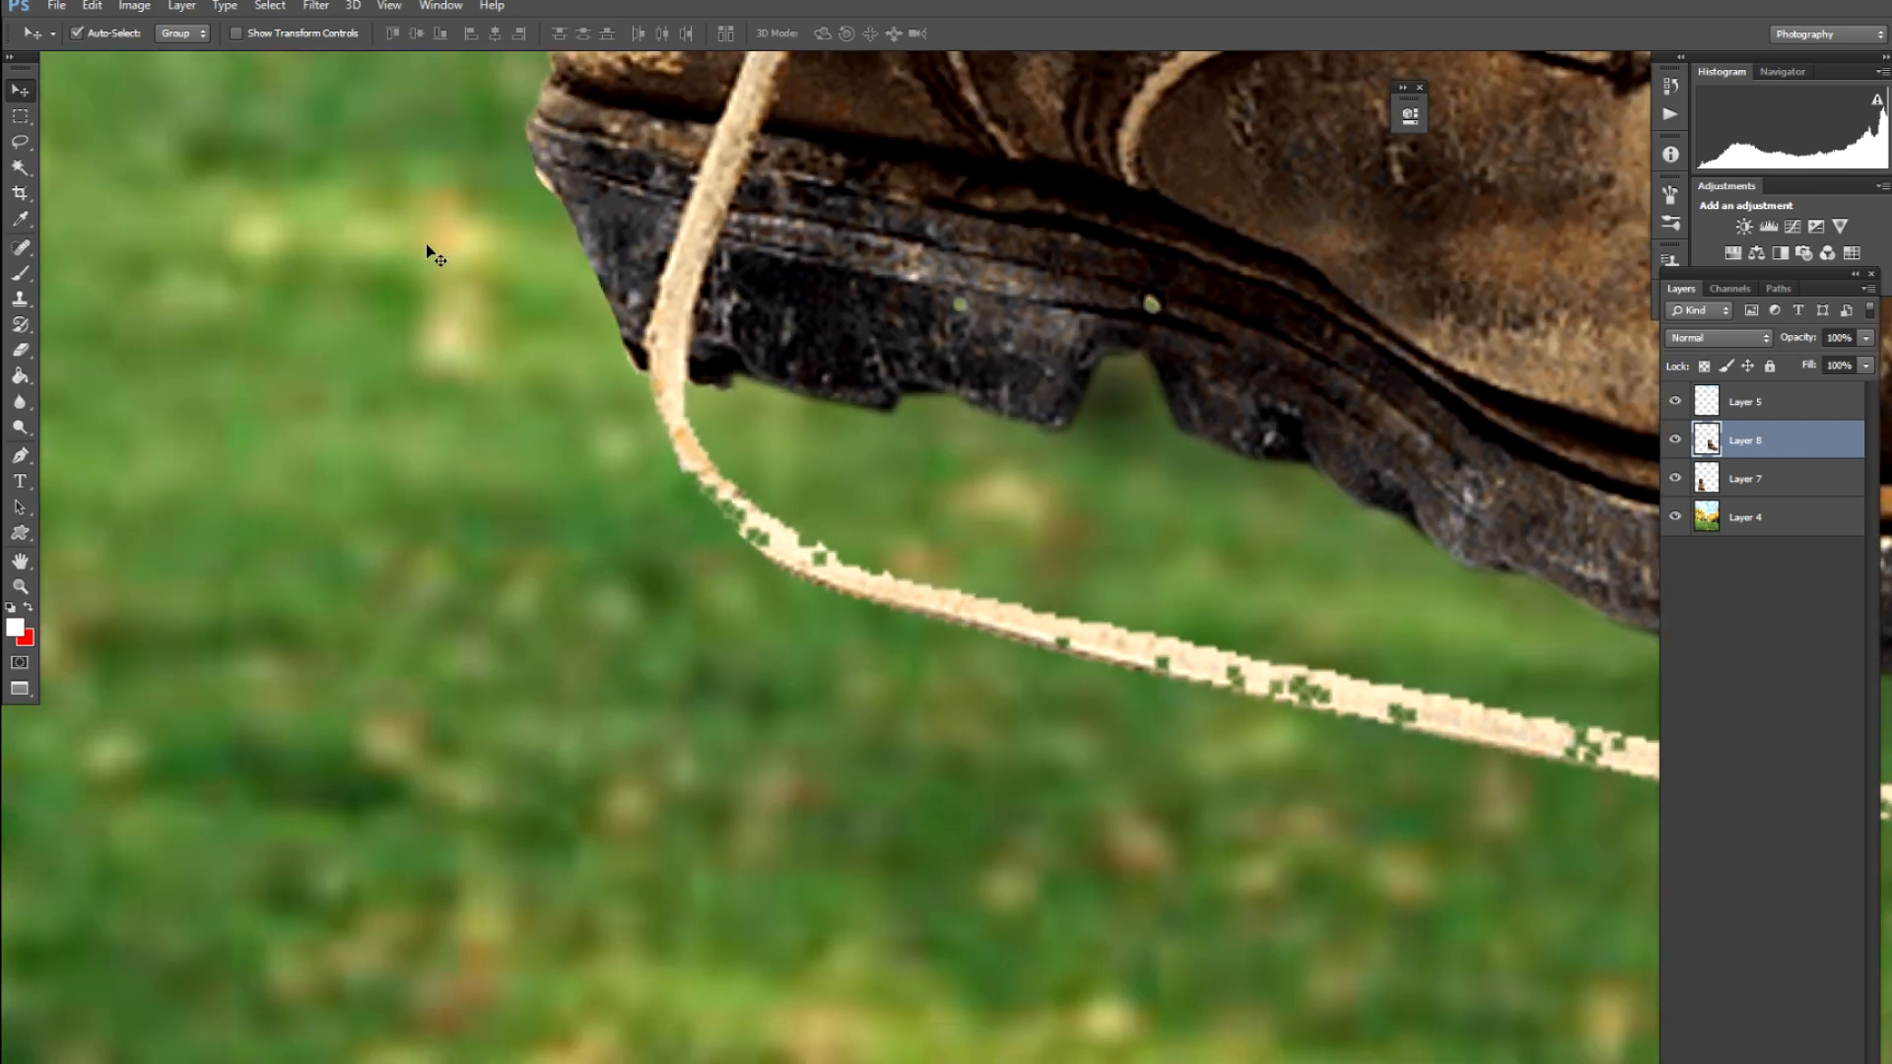
{"action": "key", "text": "ctrl+minus"}
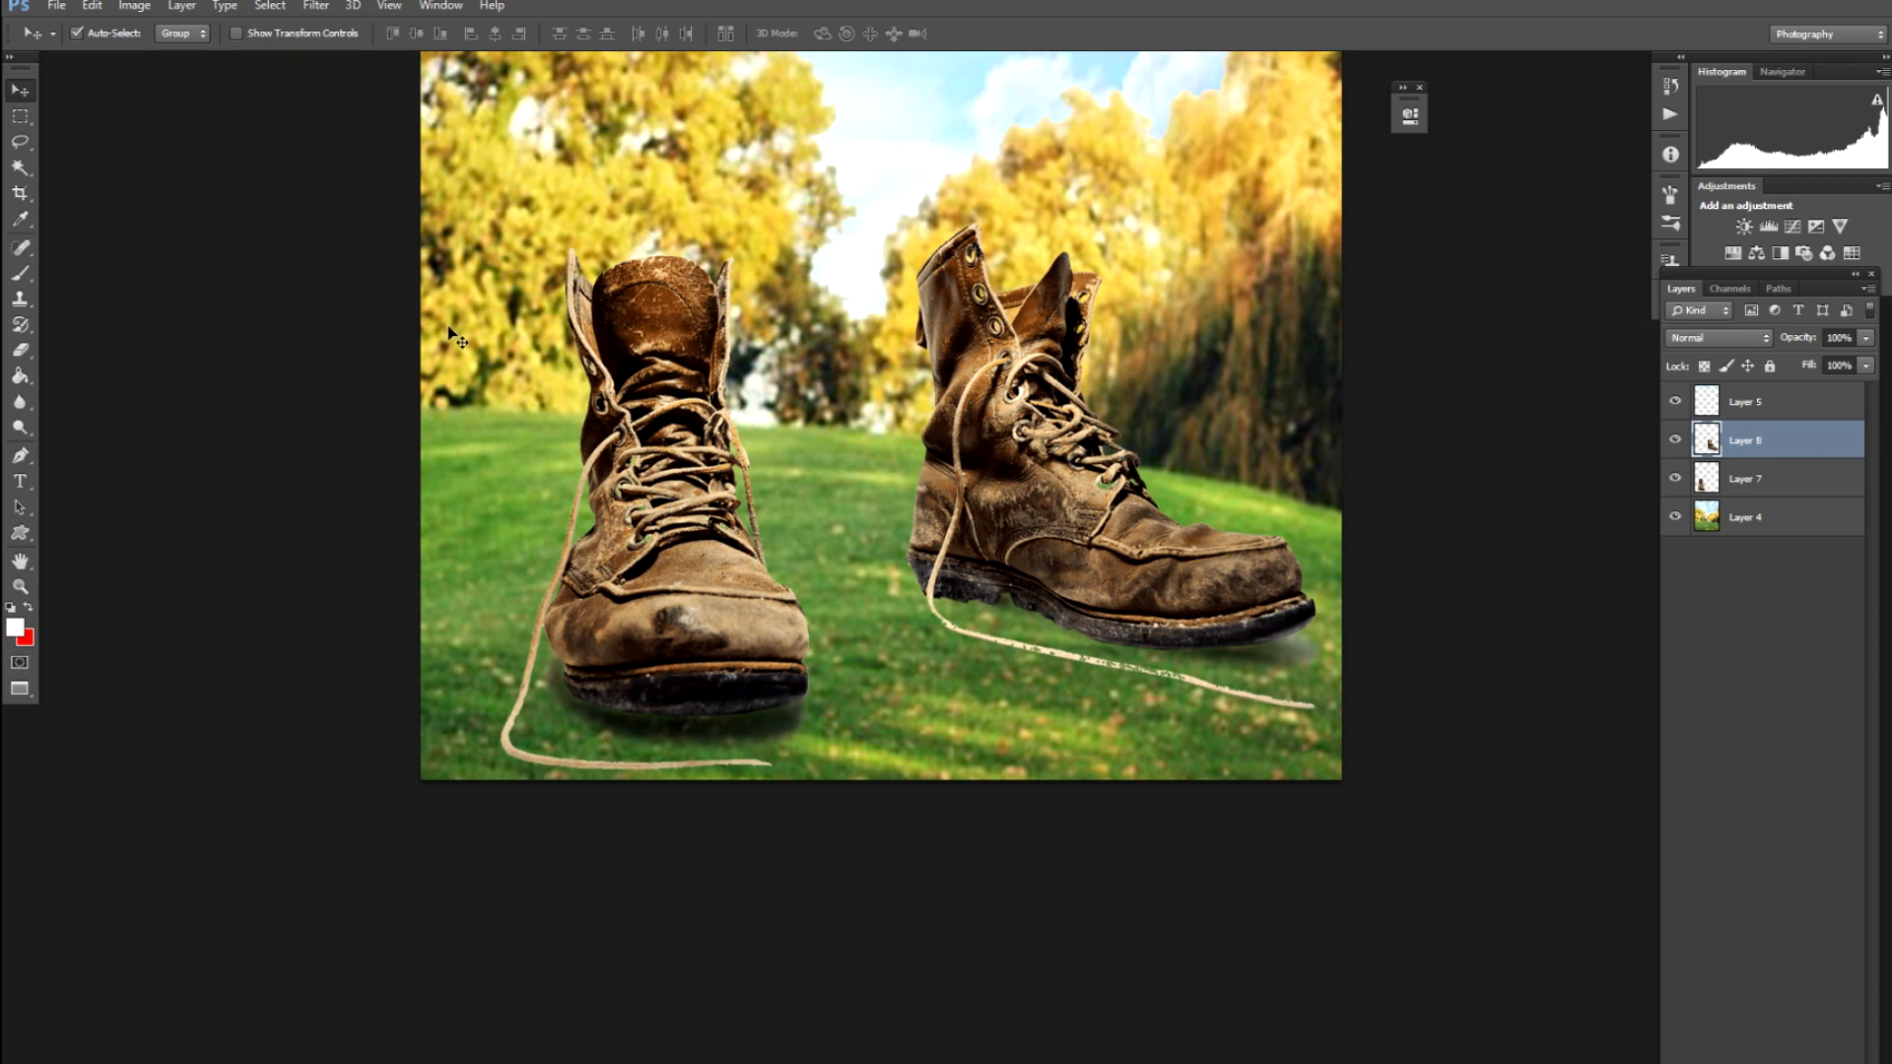
{"action": "left_click_drag", "start_coordinate": [622, 533], "coordinate": [688, 434]}
{"action": "key", "text": "ctrl+plus"}
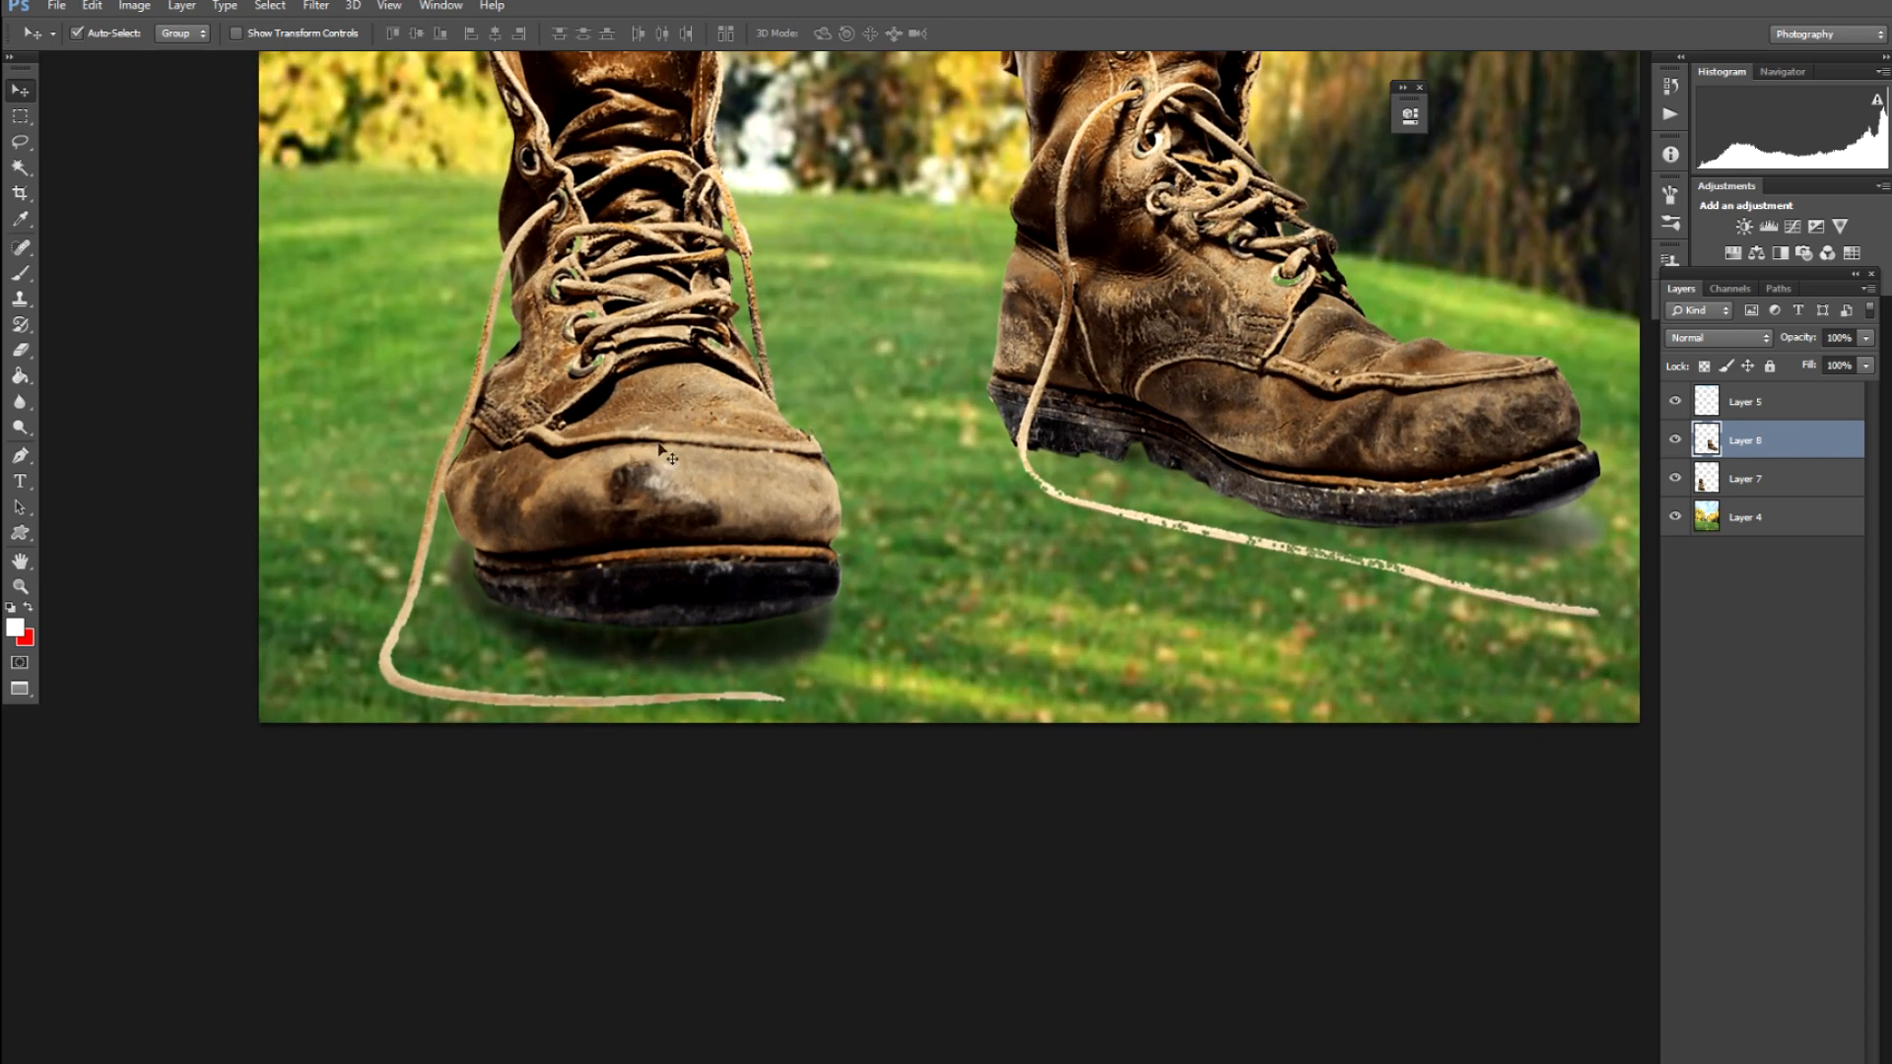
{"action": "left_click_drag", "start_coordinate": [562, 426], "coordinate": [657, 559]}
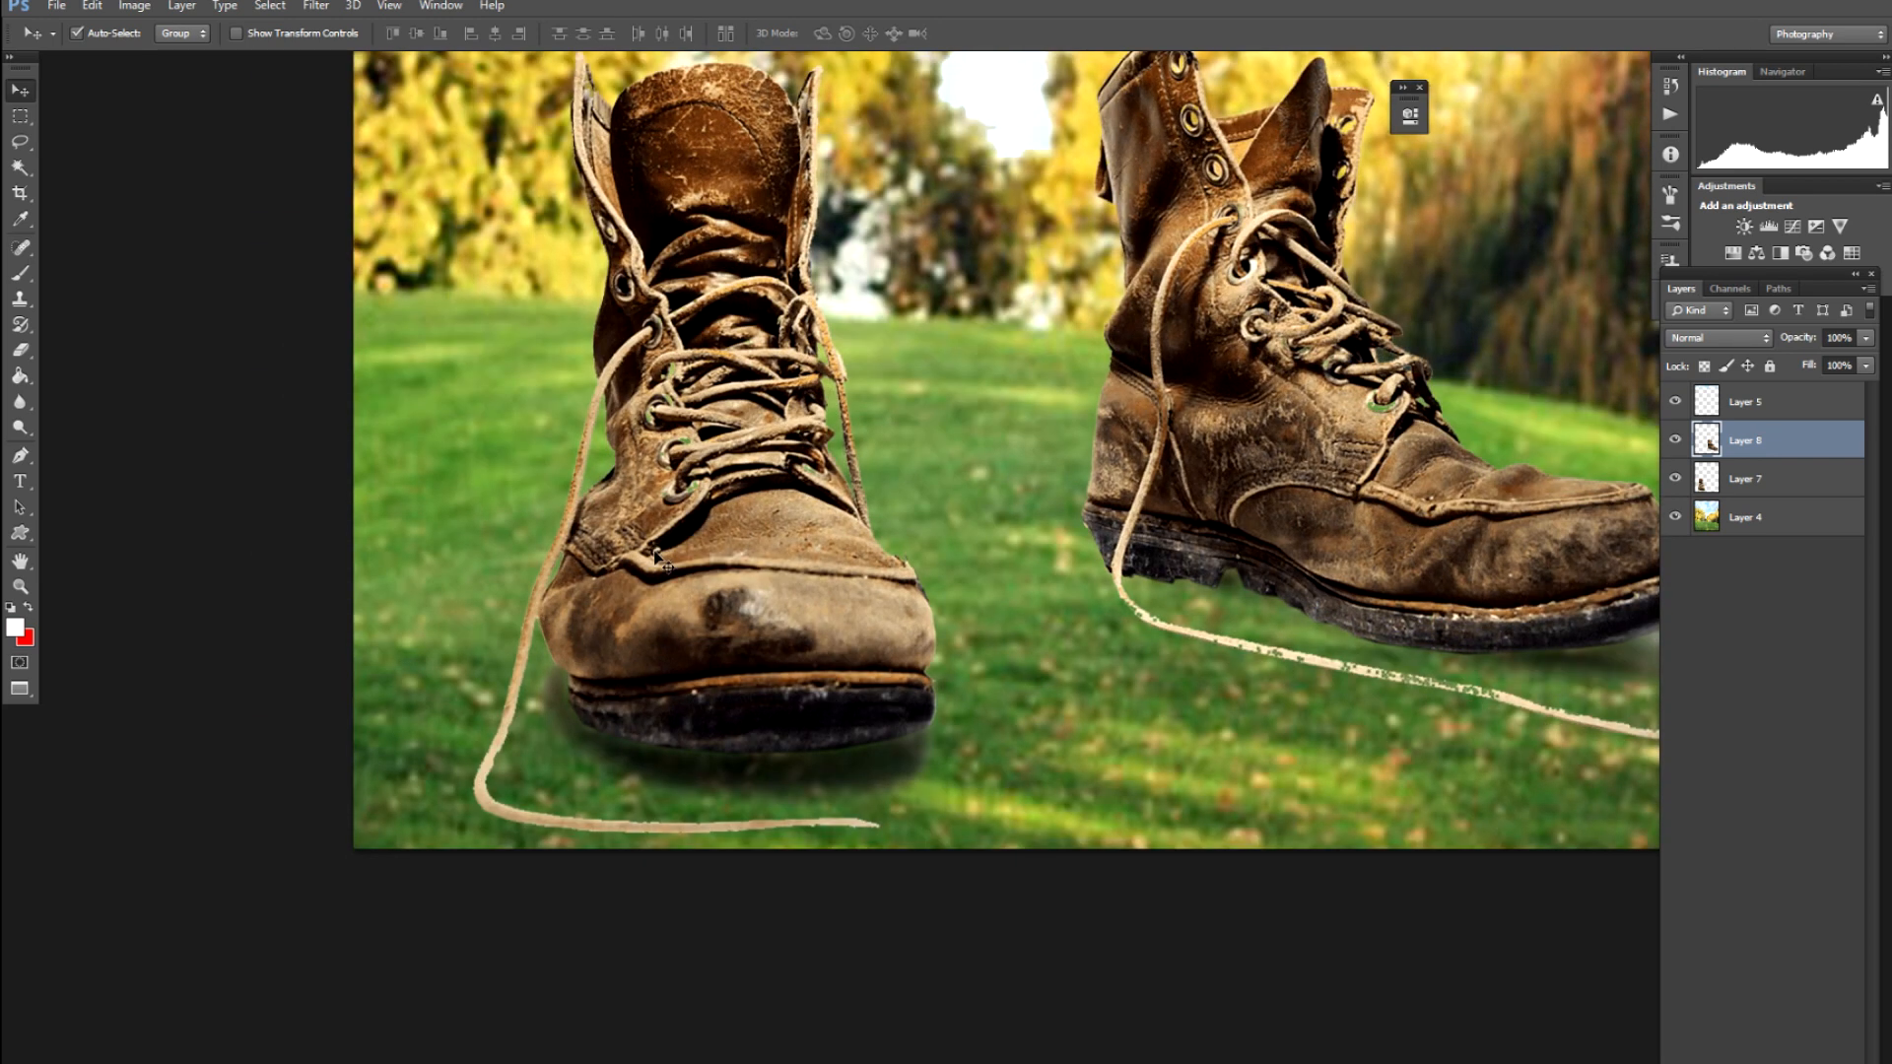
{"action": "key", "text": "l"}
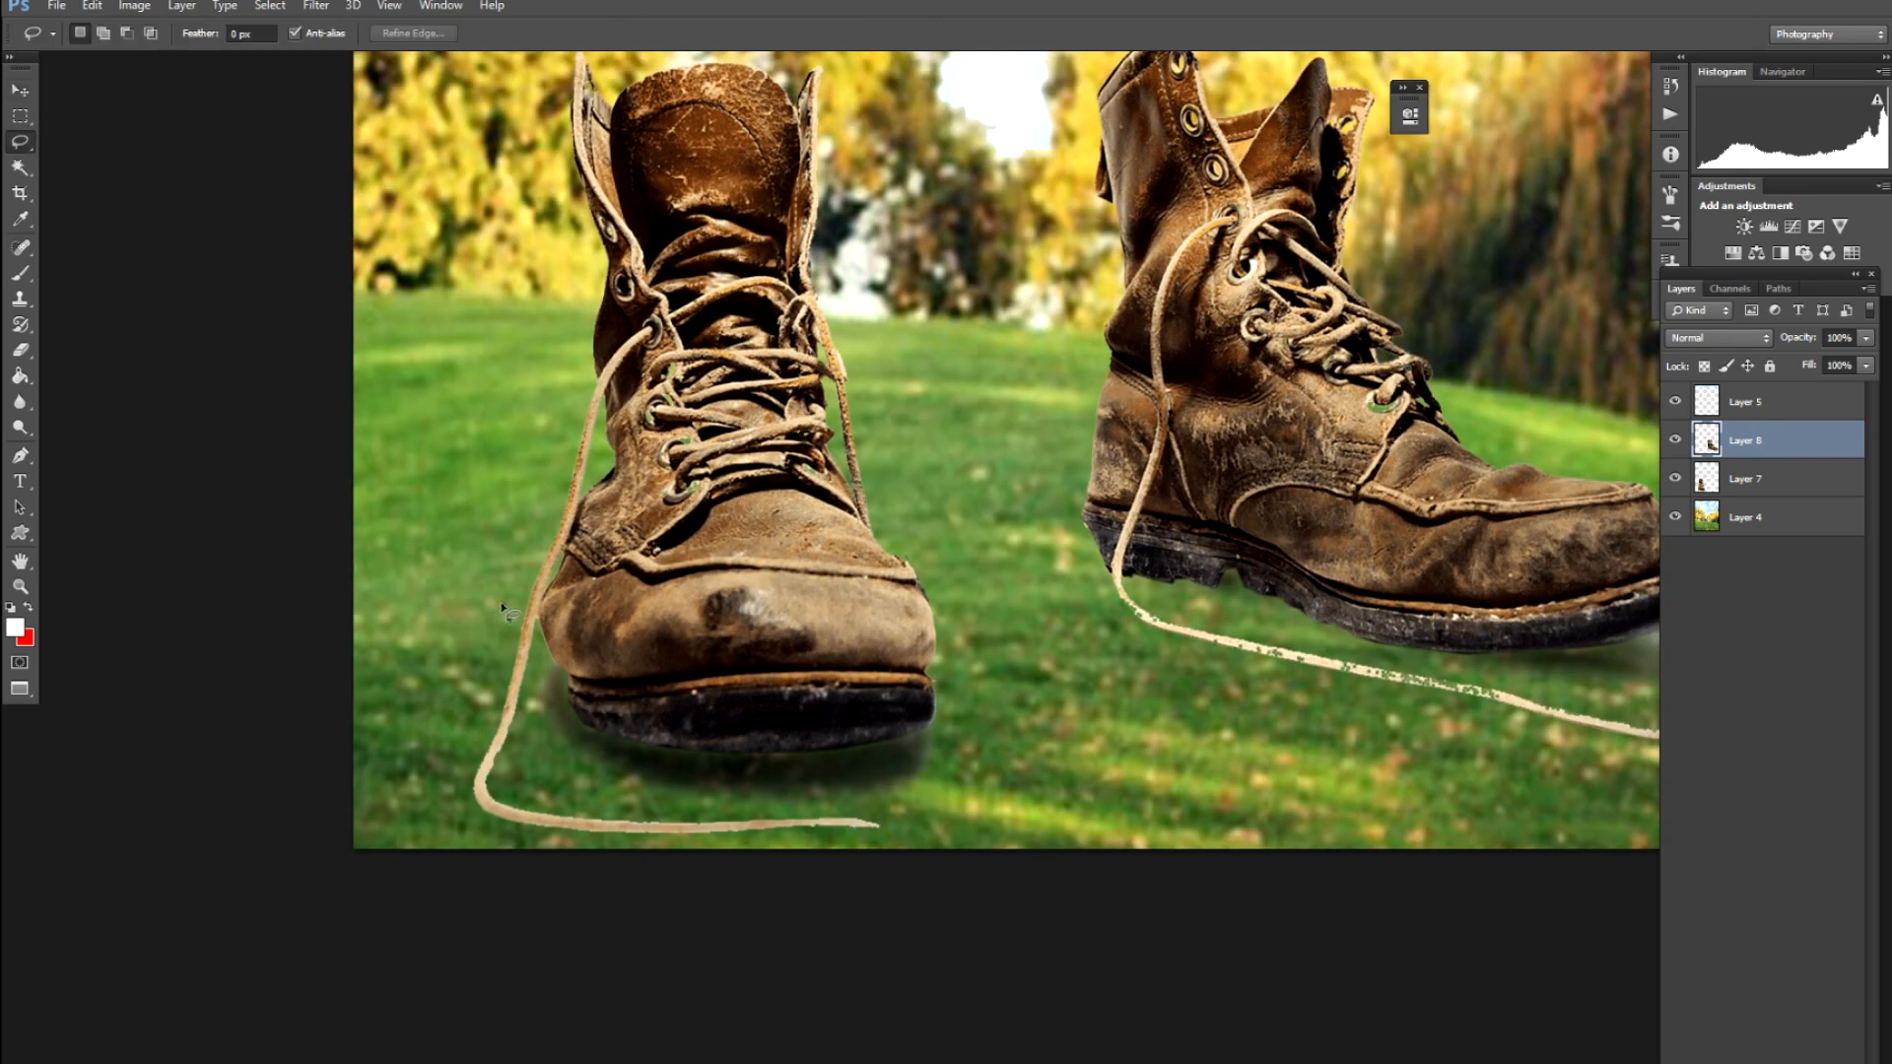
{"action": "mouse_move", "coordinate": [540, 670]}
{"action": "left_mouse_down"}
{"action": "mouse_move", "coordinate": [554, 737]}
{"action": "mouse_move", "coordinate": [769, 800]}
{"action": "left_mouse_up"}
{"action": "mouse_move", "coordinate": [887, 828]}
{"action": "left_mouse_down"}
{"action": "mouse_move", "coordinate": [822, 863]}
{"action": "mouse_move", "coordinate": [444, 832]}
{"action": "mouse_move", "coordinate": [448, 655]}
{"action": "mouse_move", "coordinate": [536, 695]}
{"action": "left_mouse_up"}
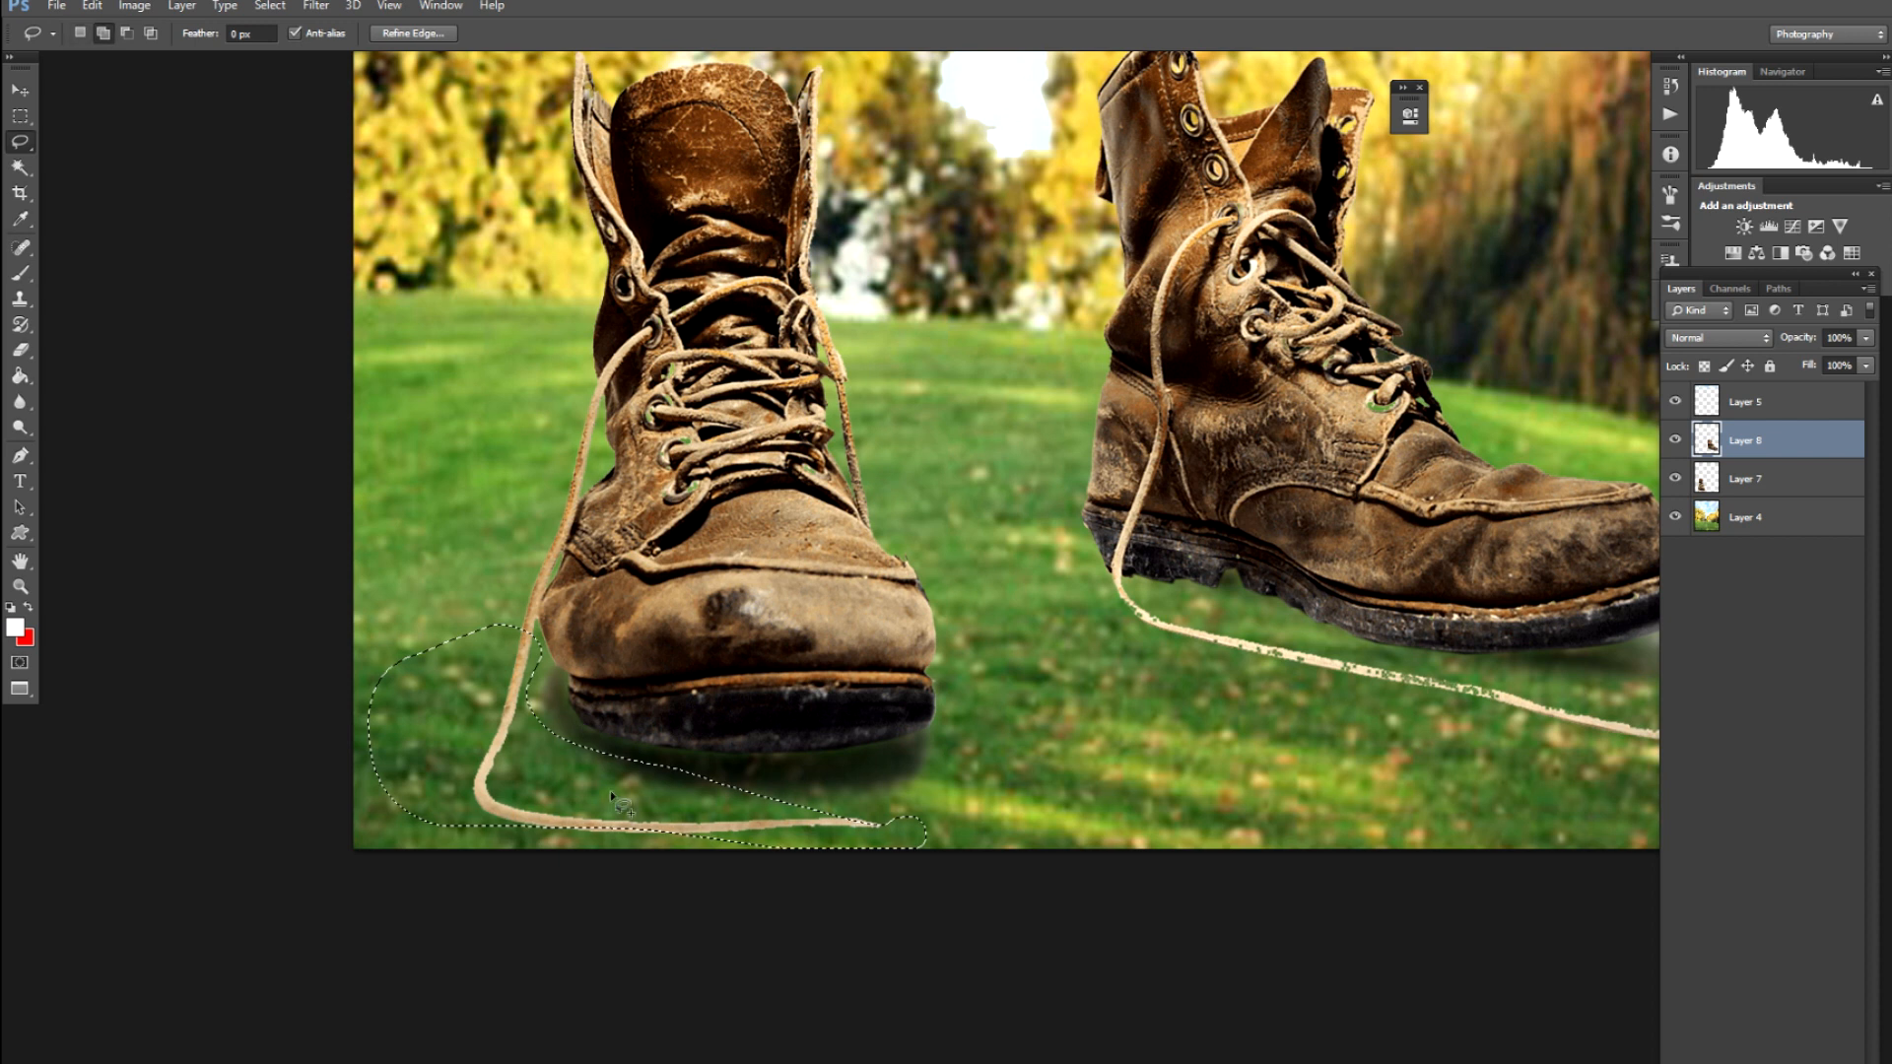
{"action": "mouse_move", "coordinate": [571, 798]}
{"action": "left_mouse_down"}
{"action": "mouse_move", "coordinate": [897, 779]}
{"action": "mouse_move", "coordinate": [513, 887]}
{"action": "mouse_move", "coordinate": [494, 849]}
{"action": "mouse_move", "coordinate": [512, 807]}
{"action": "mouse_move", "coordinate": [690, 779]}
{"action": "mouse_move", "coordinate": [926, 837]}
{"action": "mouse_move", "coordinate": [847, 776]}
{"action": "left_mouse_up"}
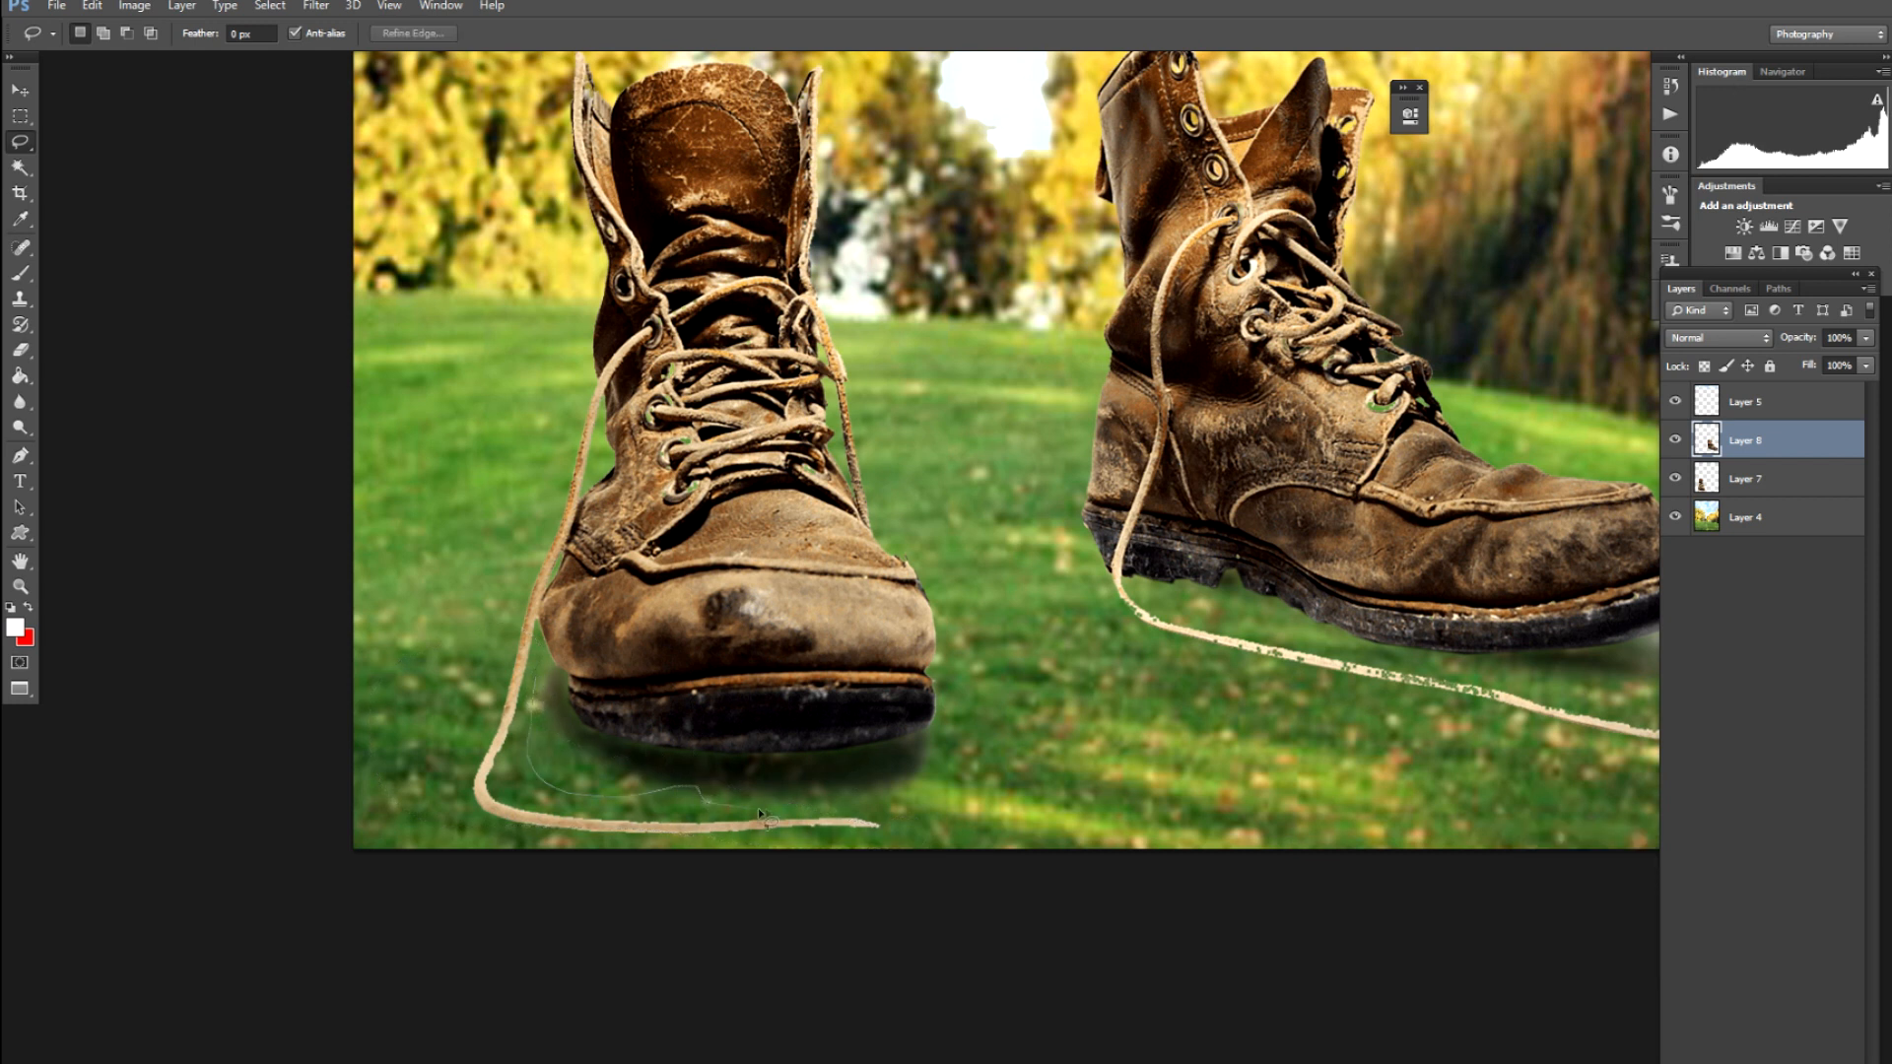
{"action": "mouse_move", "coordinate": [903, 820]}
{"action": "left_mouse_down"}
{"action": "mouse_move", "coordinate": [385, 854]}
{"action": "mouse_move", "coordinate": [339, 705]}
{"action": "mouse_move", "coordinate": [534, 634]}
{"action": "left_mouse_up"}
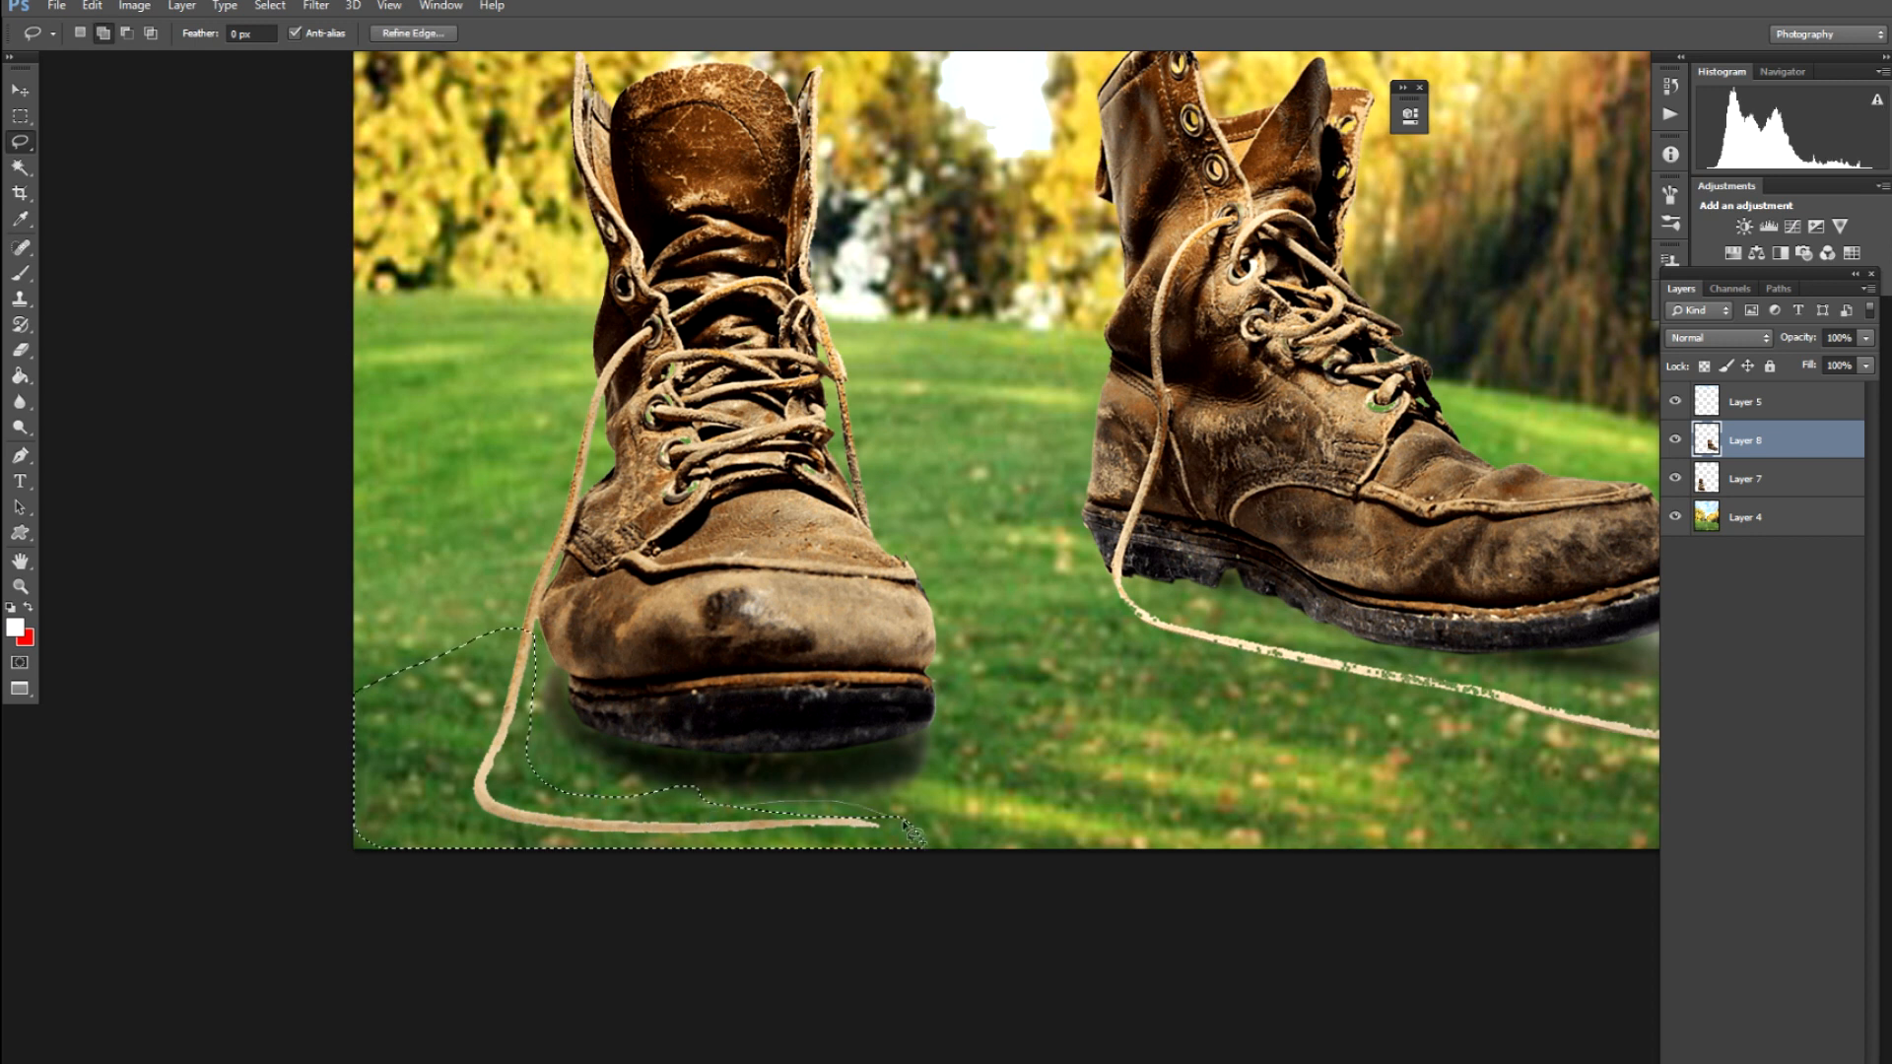
Copy the lassoed loose lace from the left boot's layer and paste it onto its own layer
{"action": "key", "text": "ctrl+c"}
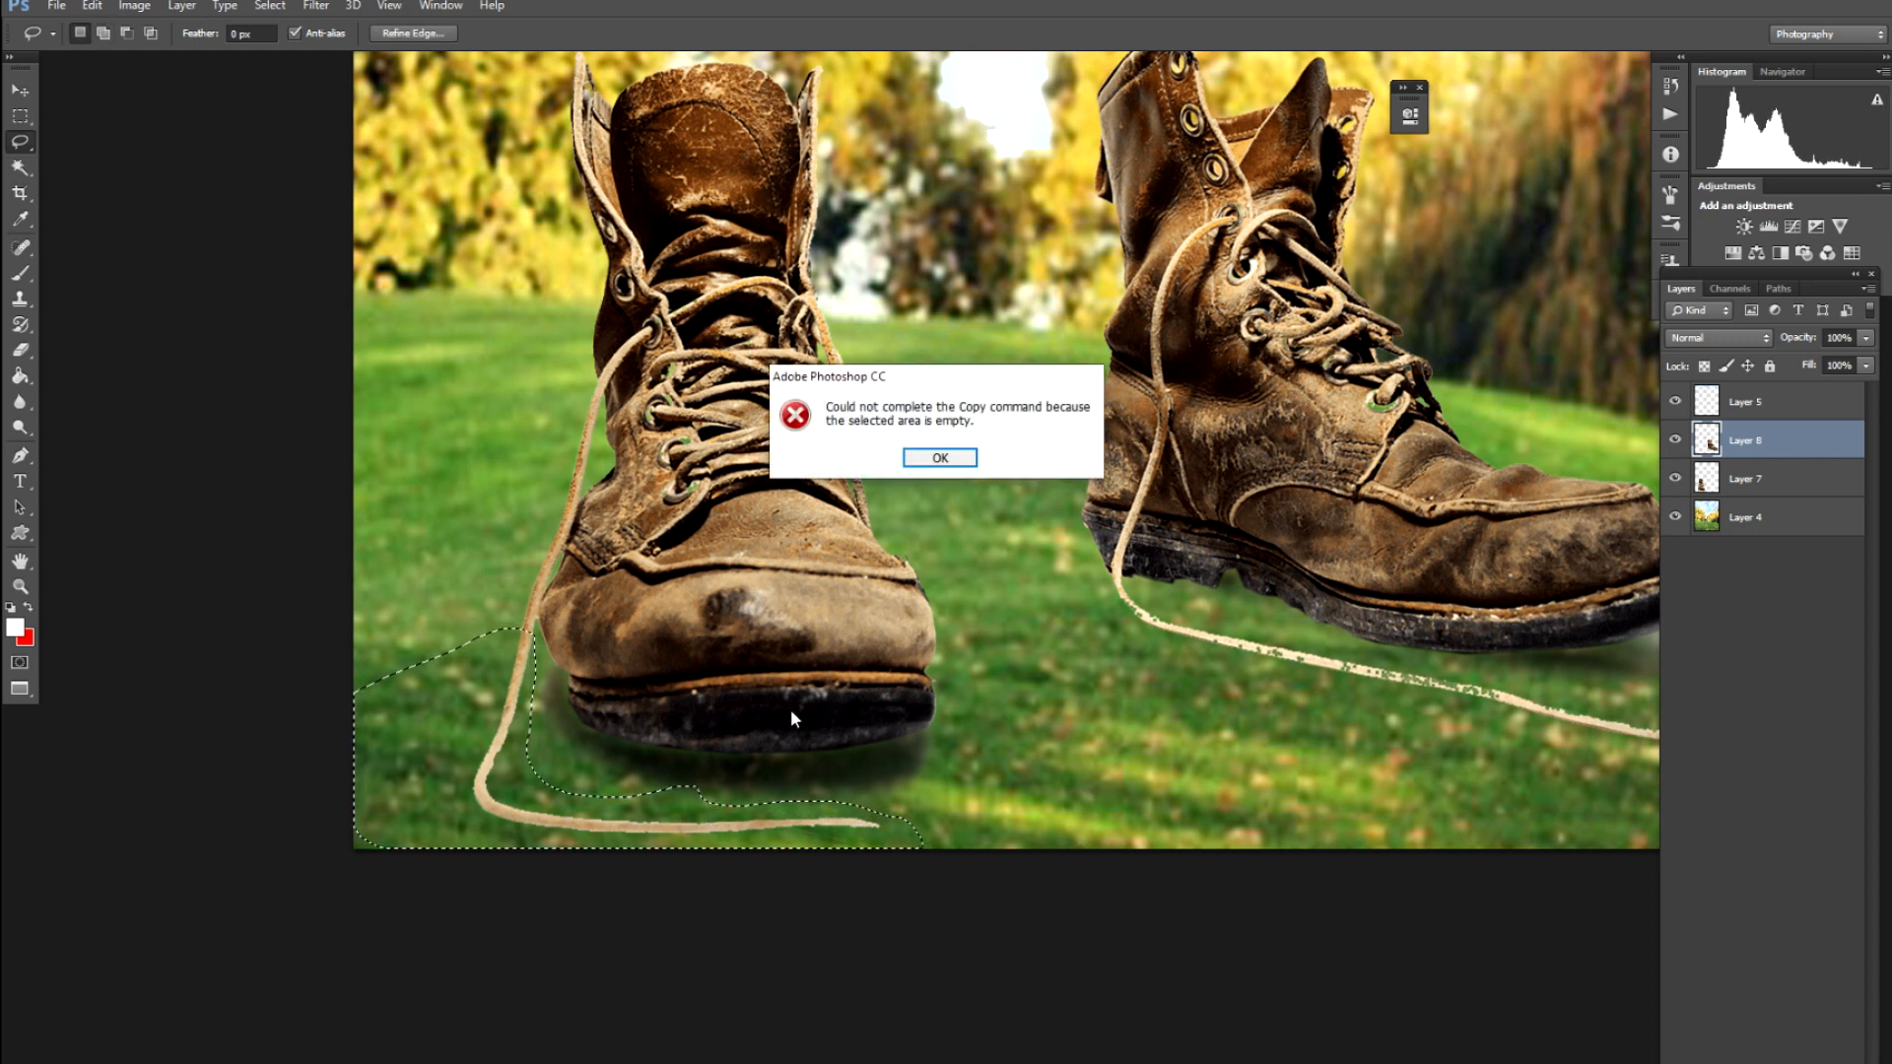
{"action": "key", "text": "Return"}
{"action": "key", "text": "v"}
{"action": "left_click", "coordinate": [756, 636]}
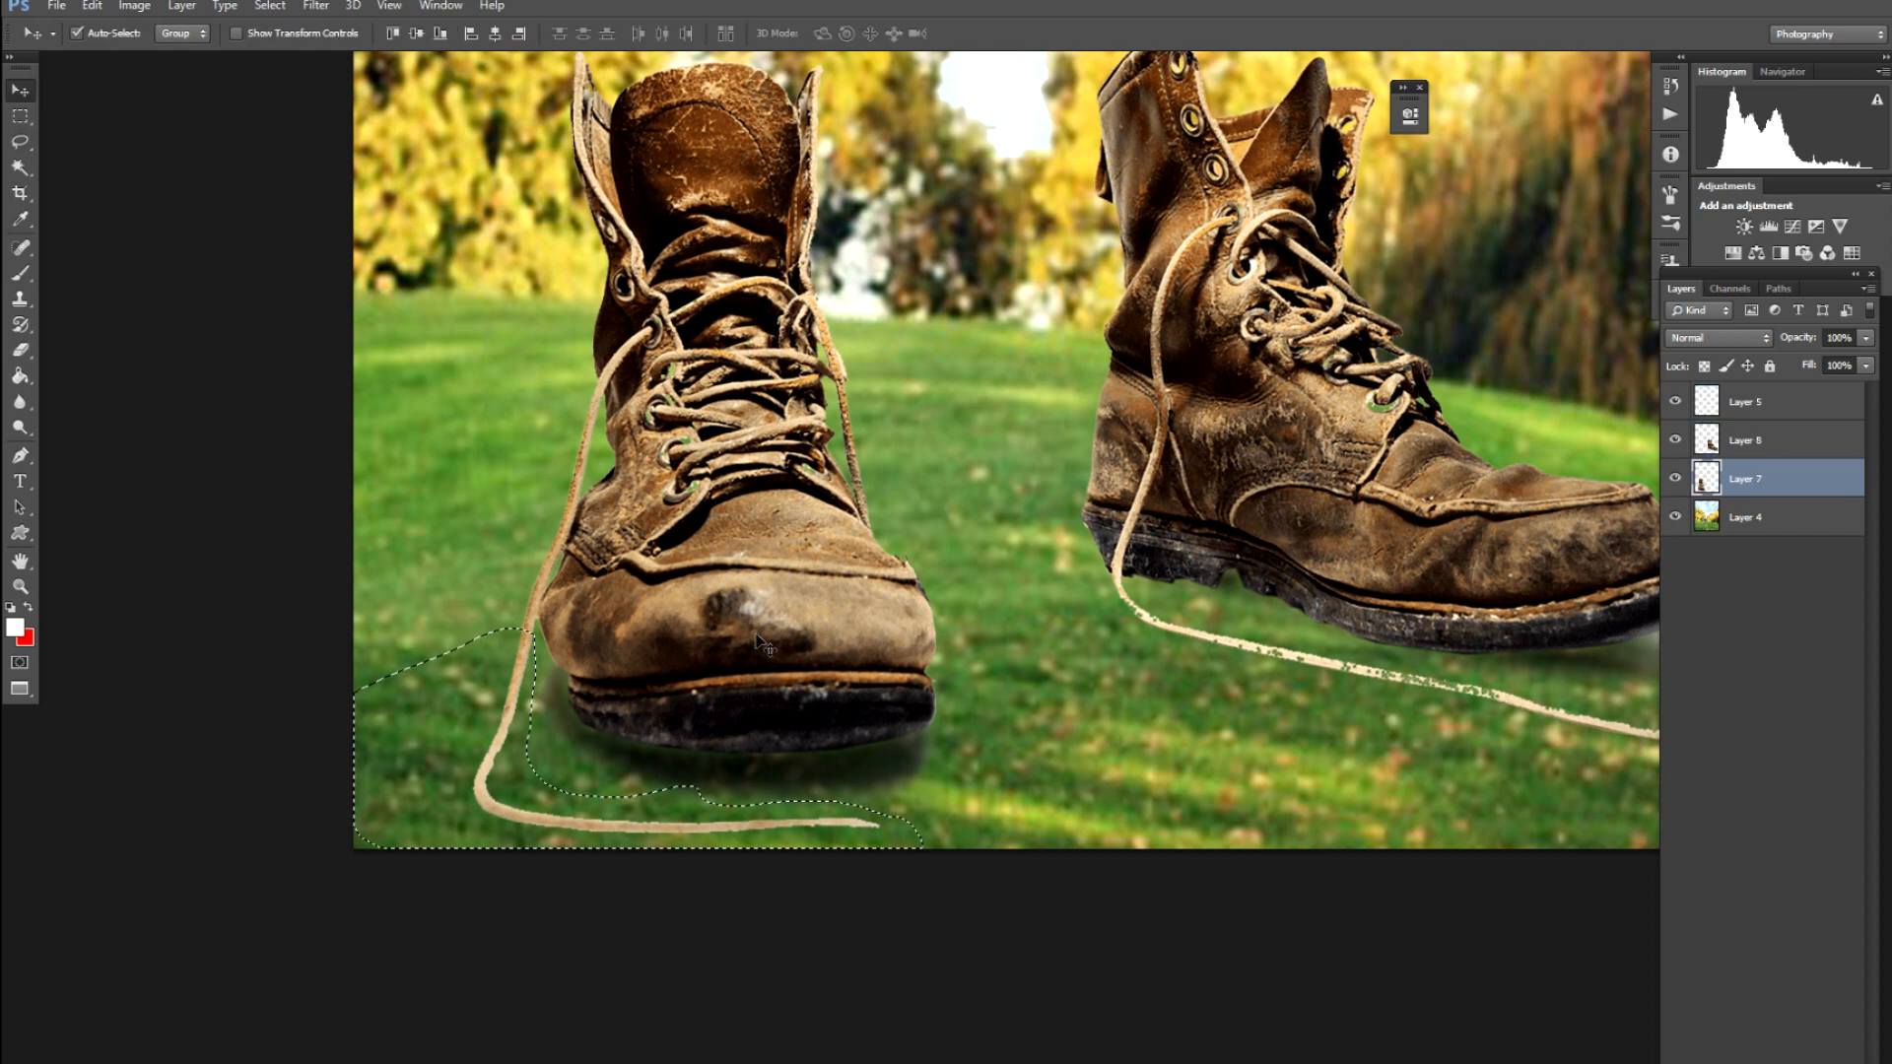
{"action": "key", "text": "ctrl+c"}
{"action": "key", "text": "ctrl+v"}
Move the pasted lace up off the boots into the sky area, undoing any accidental shift of the background
{"action": "key", "text": "ctrl+t"}
{"action": "left_click_drag", "start_coordinate": [482, 768], "coordinate": [782, 508]}
{"action": "left_click_drag", "start_coordinate": [868, 338], "coordinate": [651, 729]}
{"action": "left_click_drag", "start_coordinate": [612, 857], "coordinate": [632, 730]}
{"action": "right_click", "coordinate": [865, 762]}
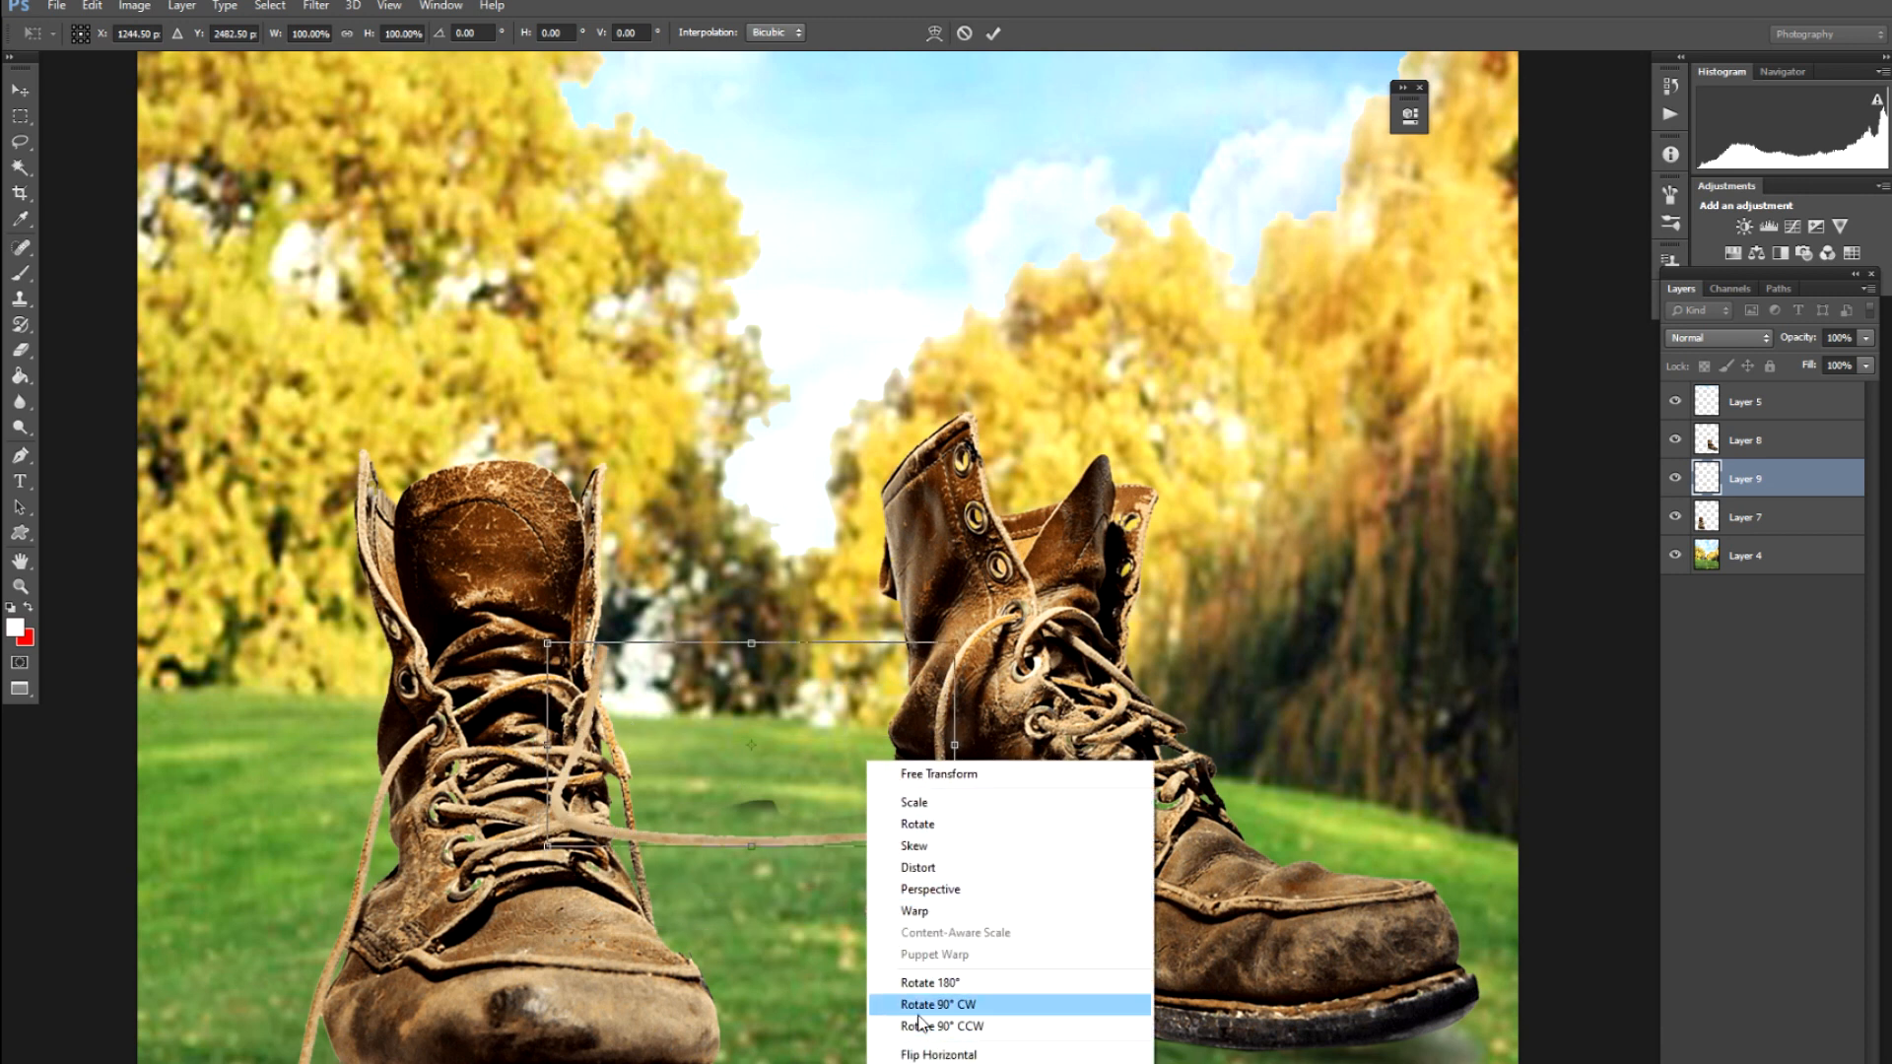
{"action": "left_click", "coordinate": [852, 930]}
{"action": "key", "text": "Return"}
{"action": "left_click_drag", "start_coordinate": [770, 828], "coordinate": [731, 586]}
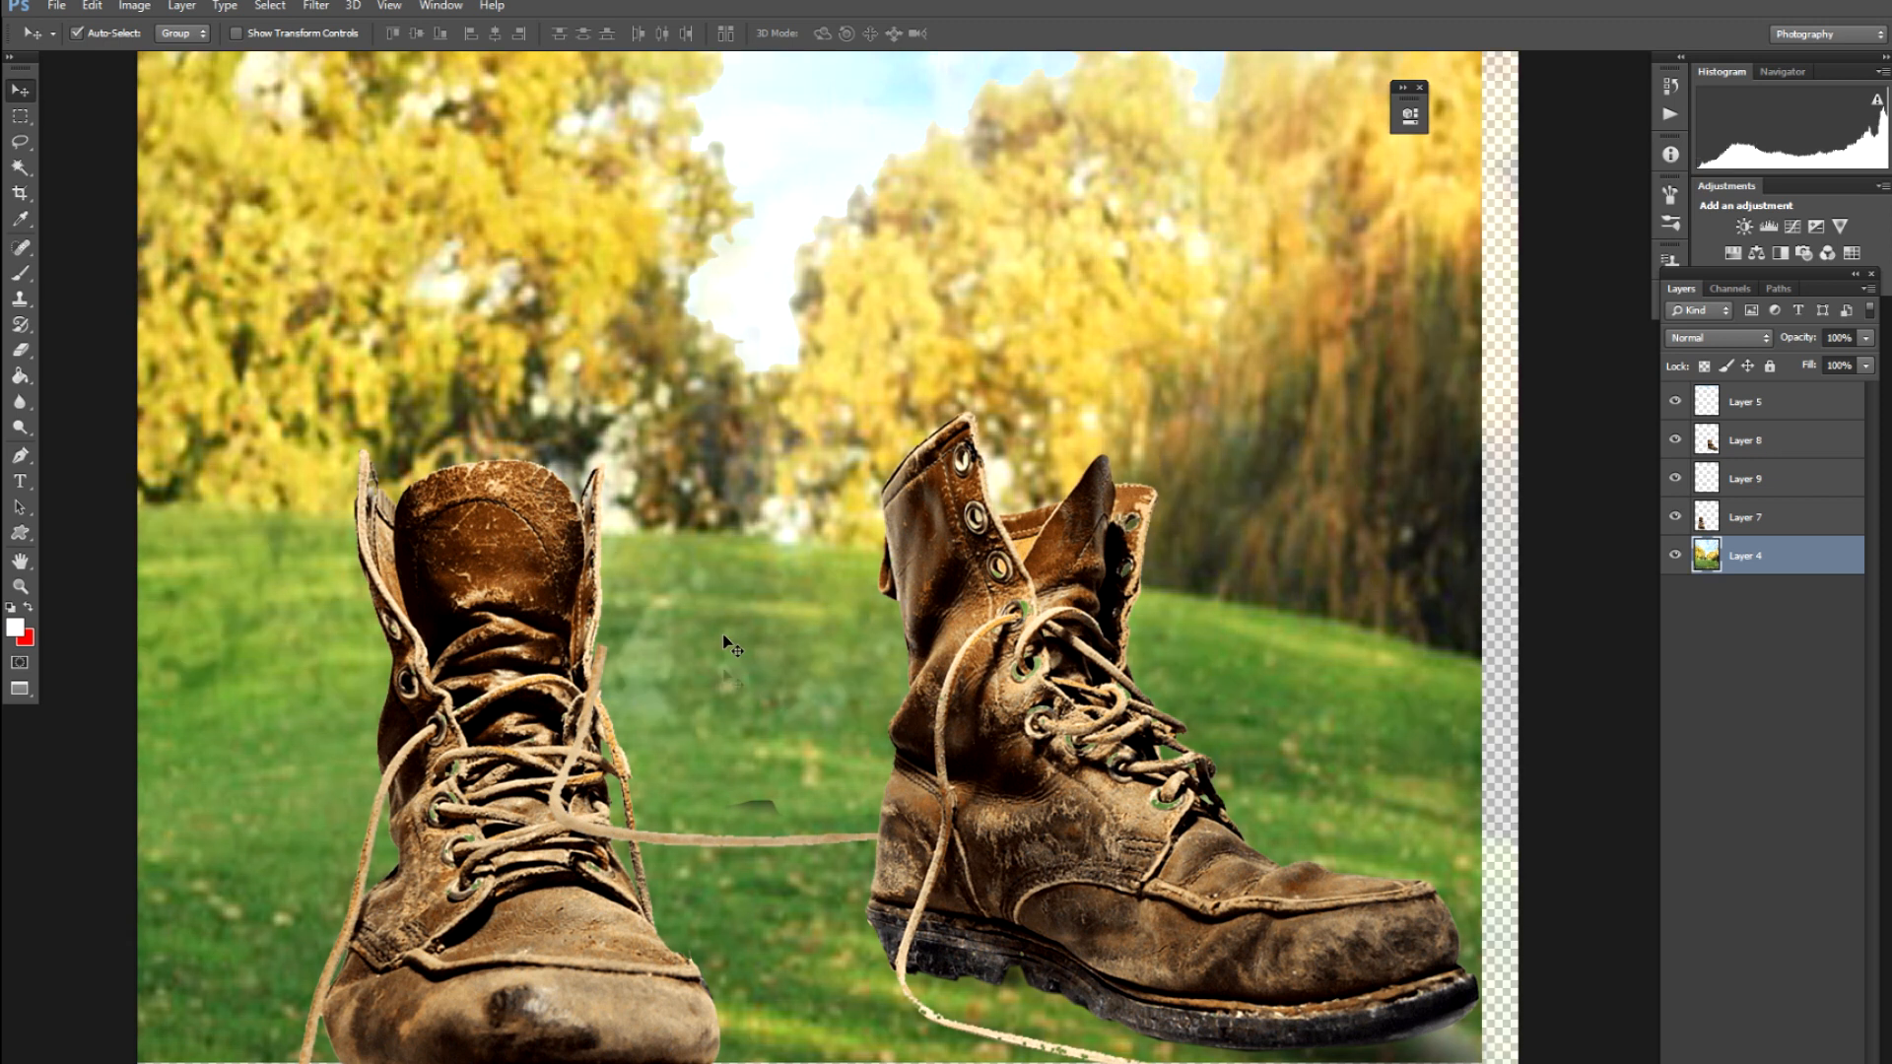
{"action": "key", "text": "ctrl+z"}
{"action": "left_click_drag", "start_coordinate": [682, 840], "coordinate": [844, 234]}
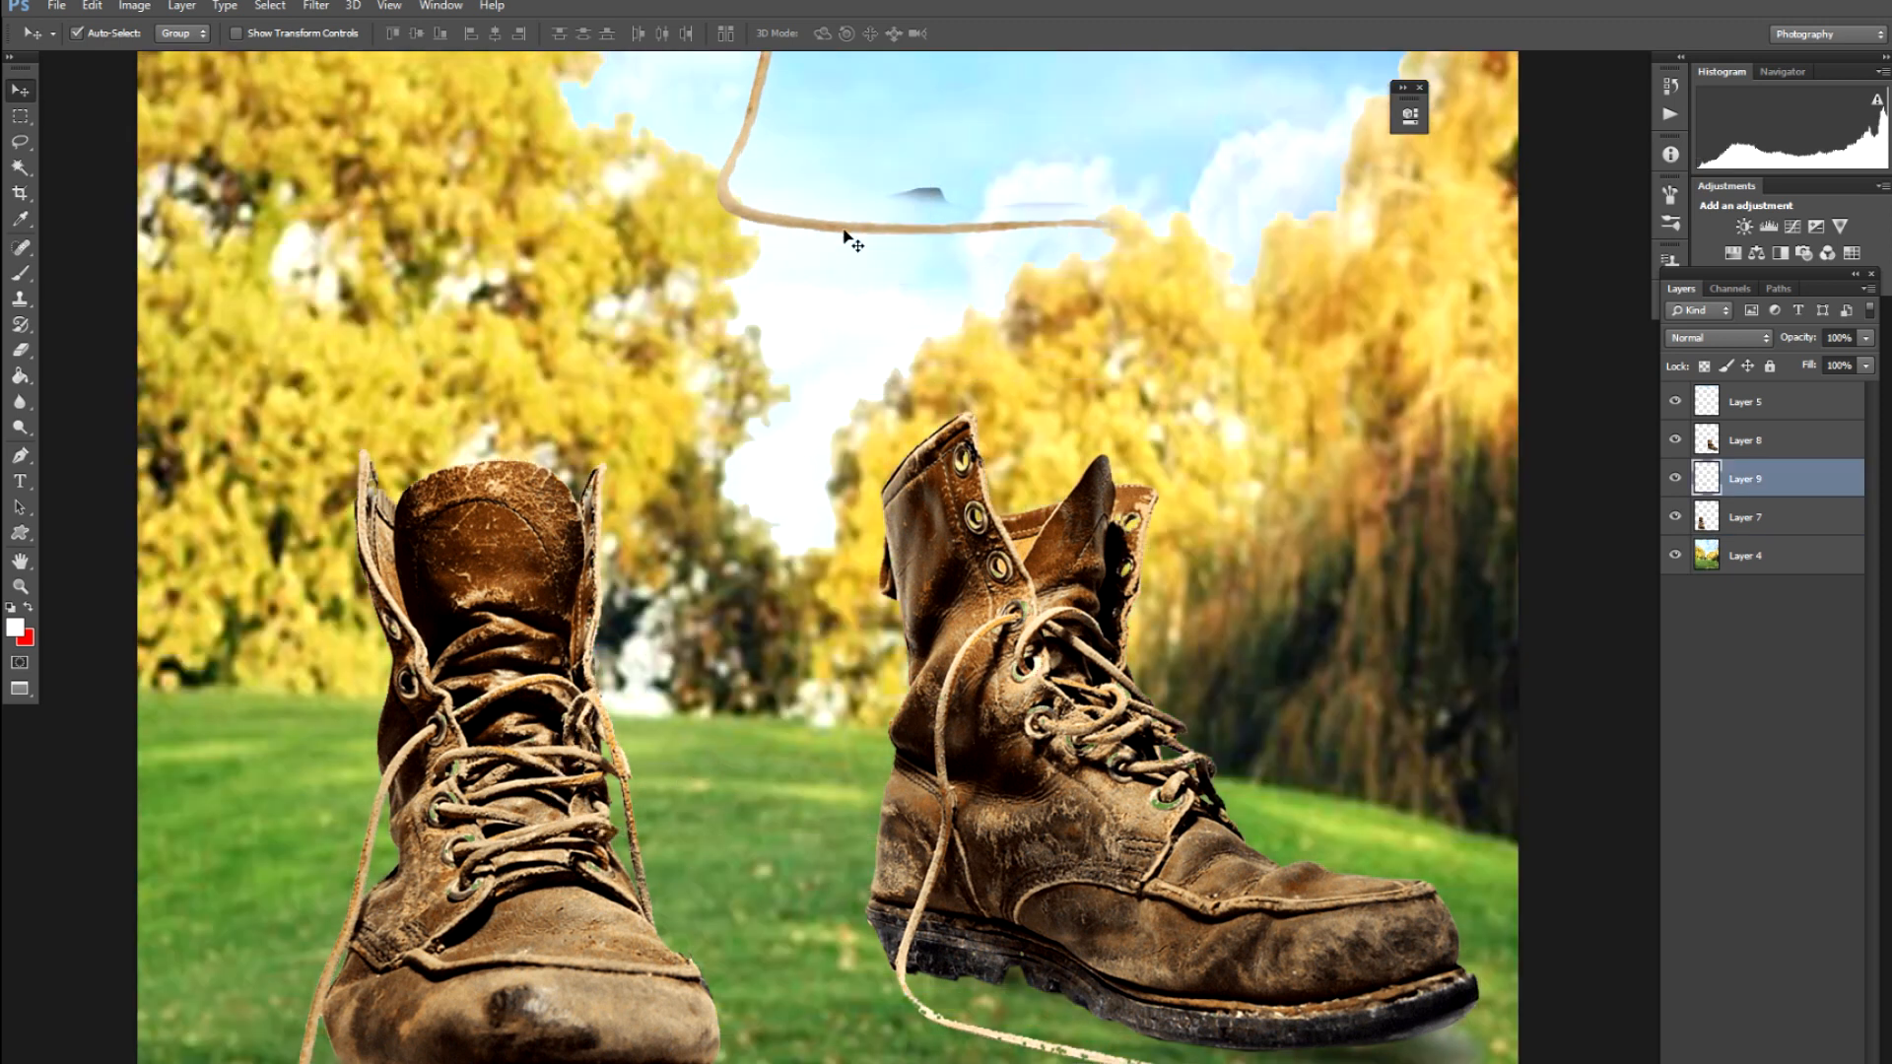
Lasso the leftover shadow scraps just above the pasted lace, delete them and clear the selection
{"action": "key", "text": "l"}
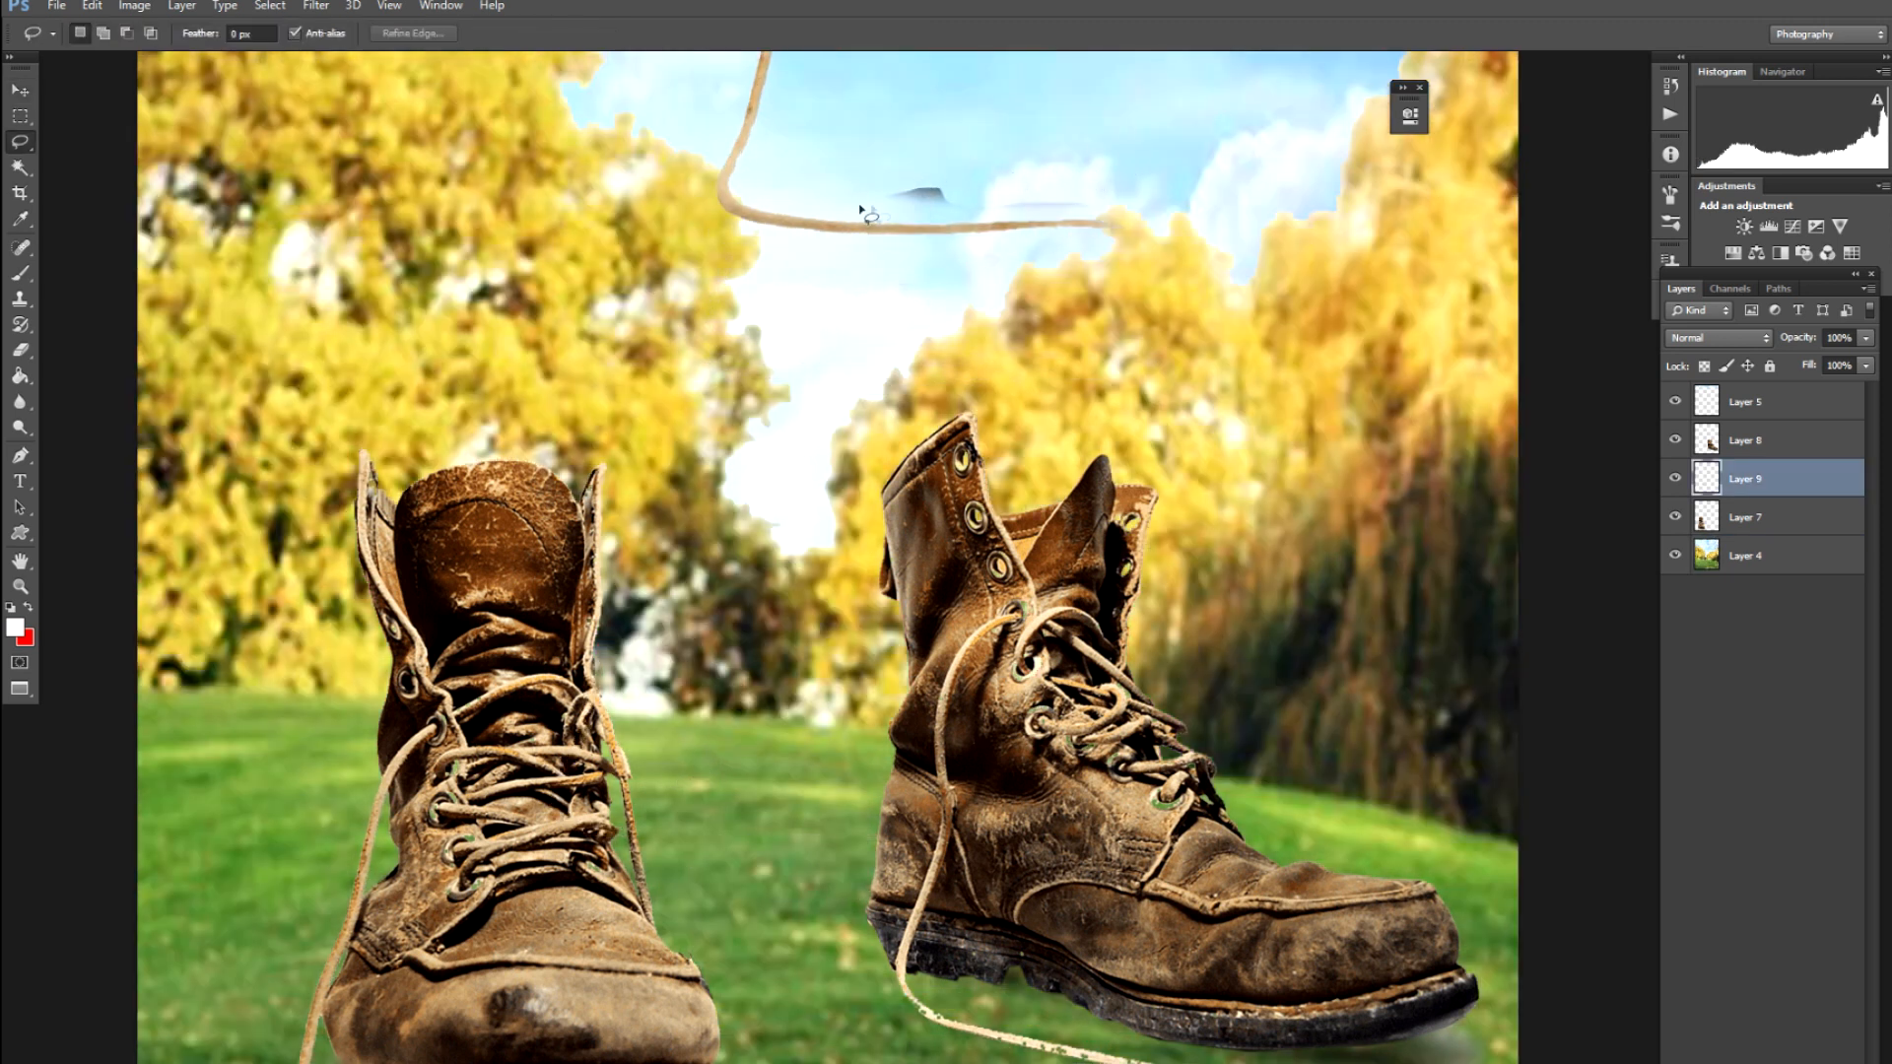
{"action": "mouse_move", "coordinate": [1122, 216]}
{"action": "left_mouse_down"}
{"action": "mouse_move", "coordinate": [1129, 170]}
{"action": "mouse_move", "coordinate": [926, 114]}
{"action": "left_mouse_up"}
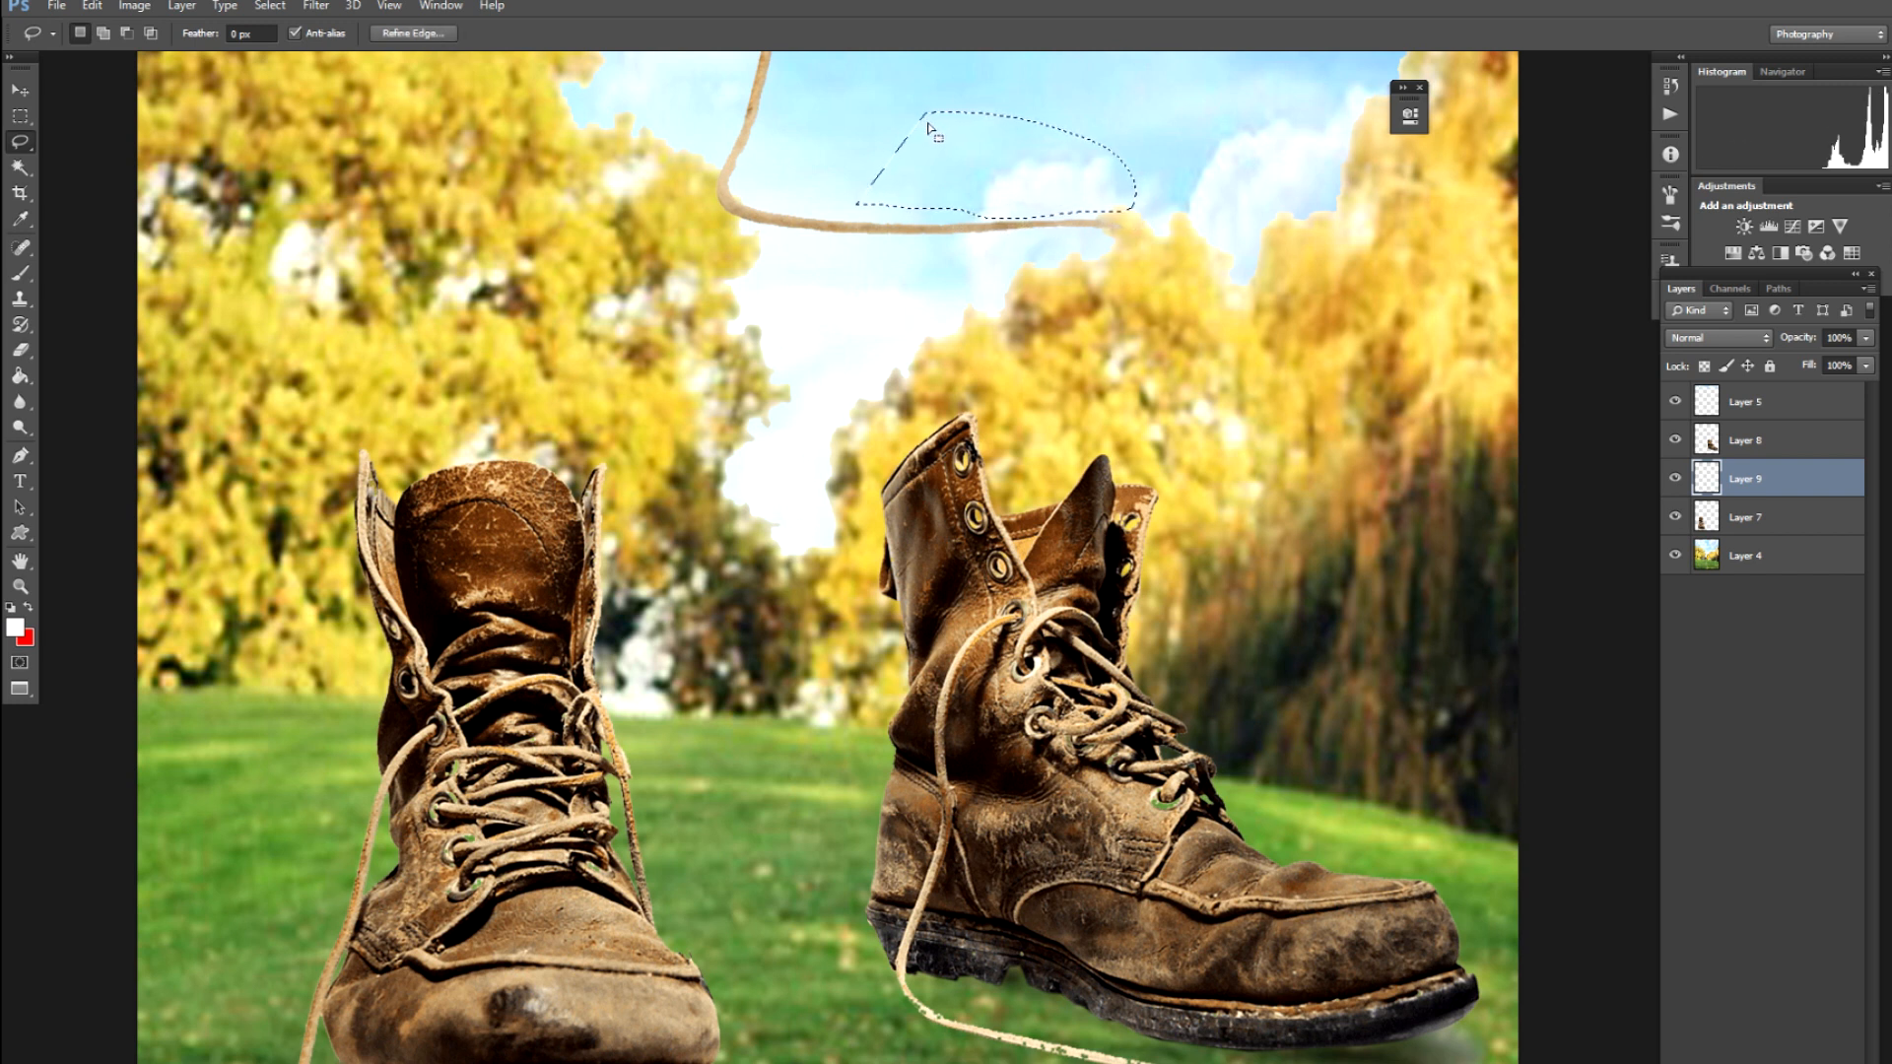
{"action": "key", "text": "ctrl+d"}
Move the lace back down between the boots and flip it horizontally
{"action": "key", "text": "v"}
{"action": "left_click_drag", "start_coordinate": [835, 228], "coordinate": [658, 760]}
{"action": "key", "text": "ctrl+t"}
{"action": "right_click", "coordinate": [647, 731]}
{"action": "left_click", "coordinate": [715, 1024]}
{"action": "key", "text": "Return"}
Rotate the lace to about -179° and place its bend over the left boot's inner edge, reaching toward the right boot
{"action": "left_click_drag", "start_coordinate": [724, 756], "coordinate": [512, 676]}
{"action": "key", "text": "ctrl+t"}
{"action": "left_click_drag", "start_coordinate": [749, 591], "coordinate": [325, 569]}
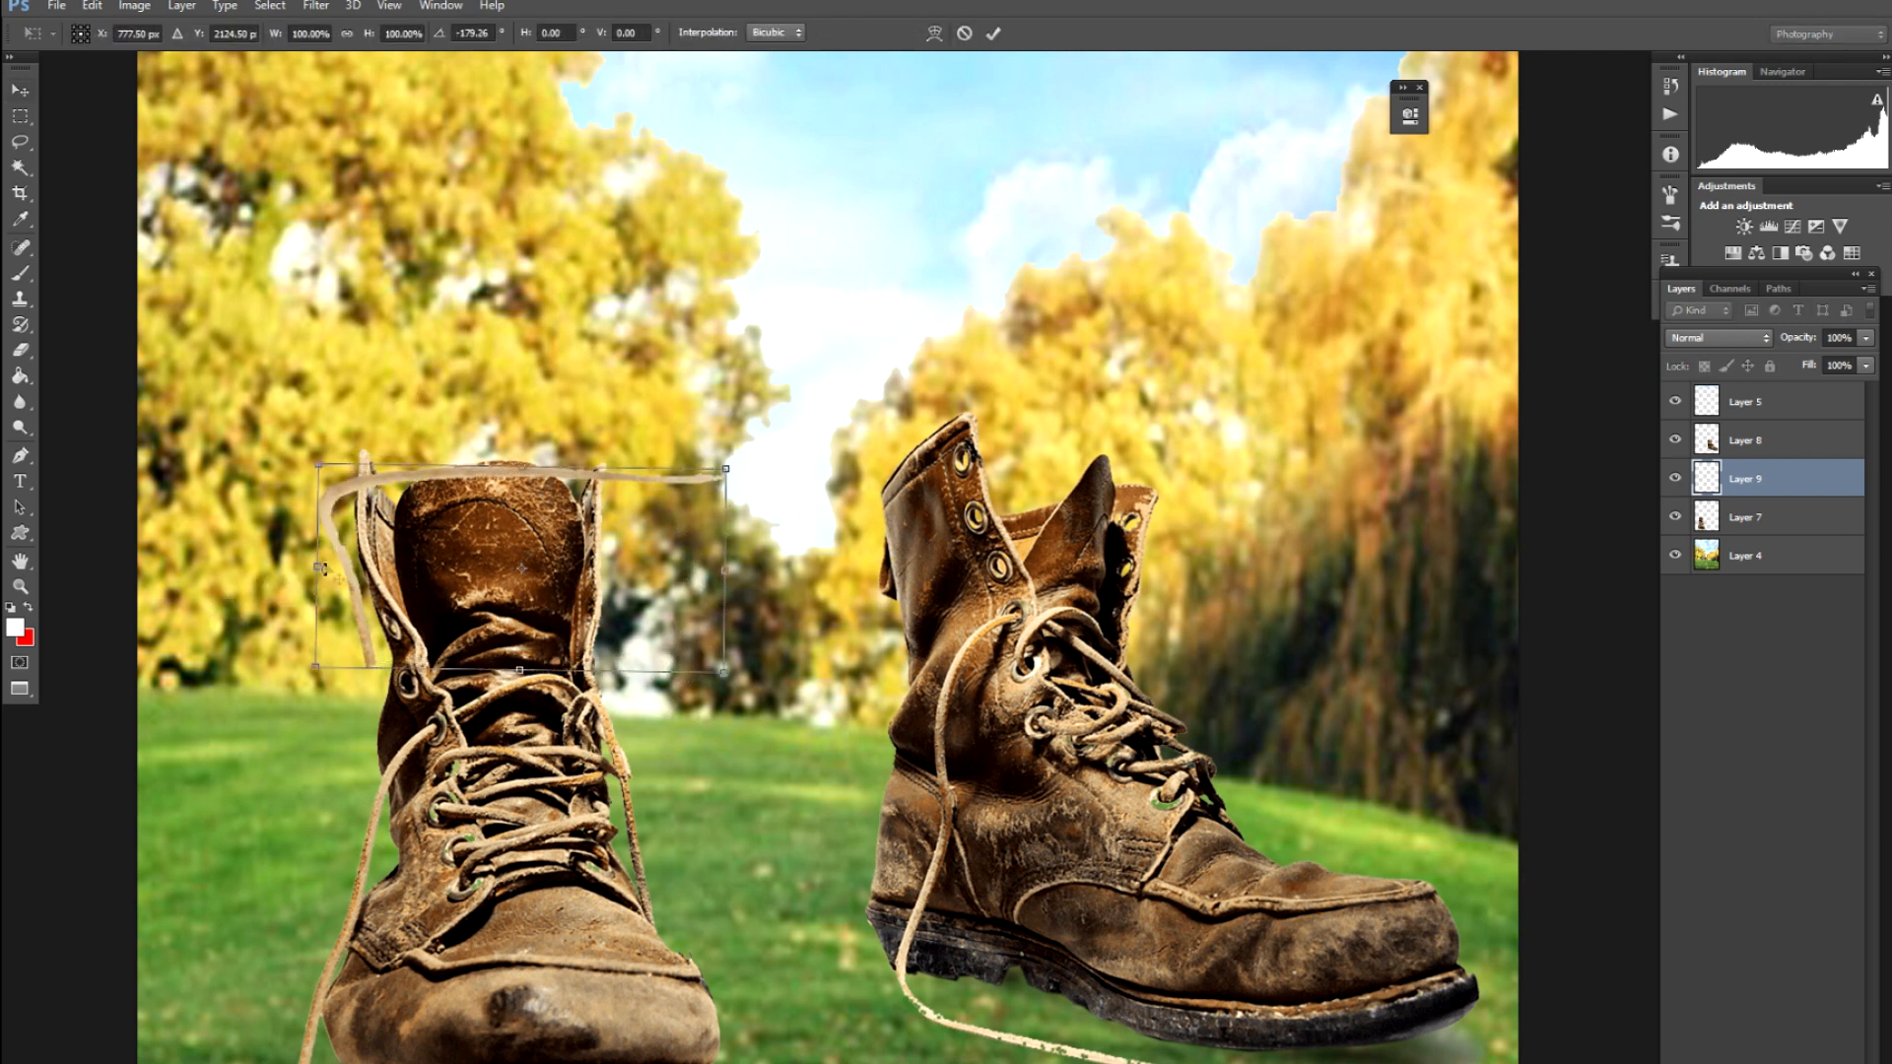
{"action": "key", "text": "Return"}
{"action": "left_click_drag", "start_coordinate": [335, 498], "coordinate": [556, 530]}
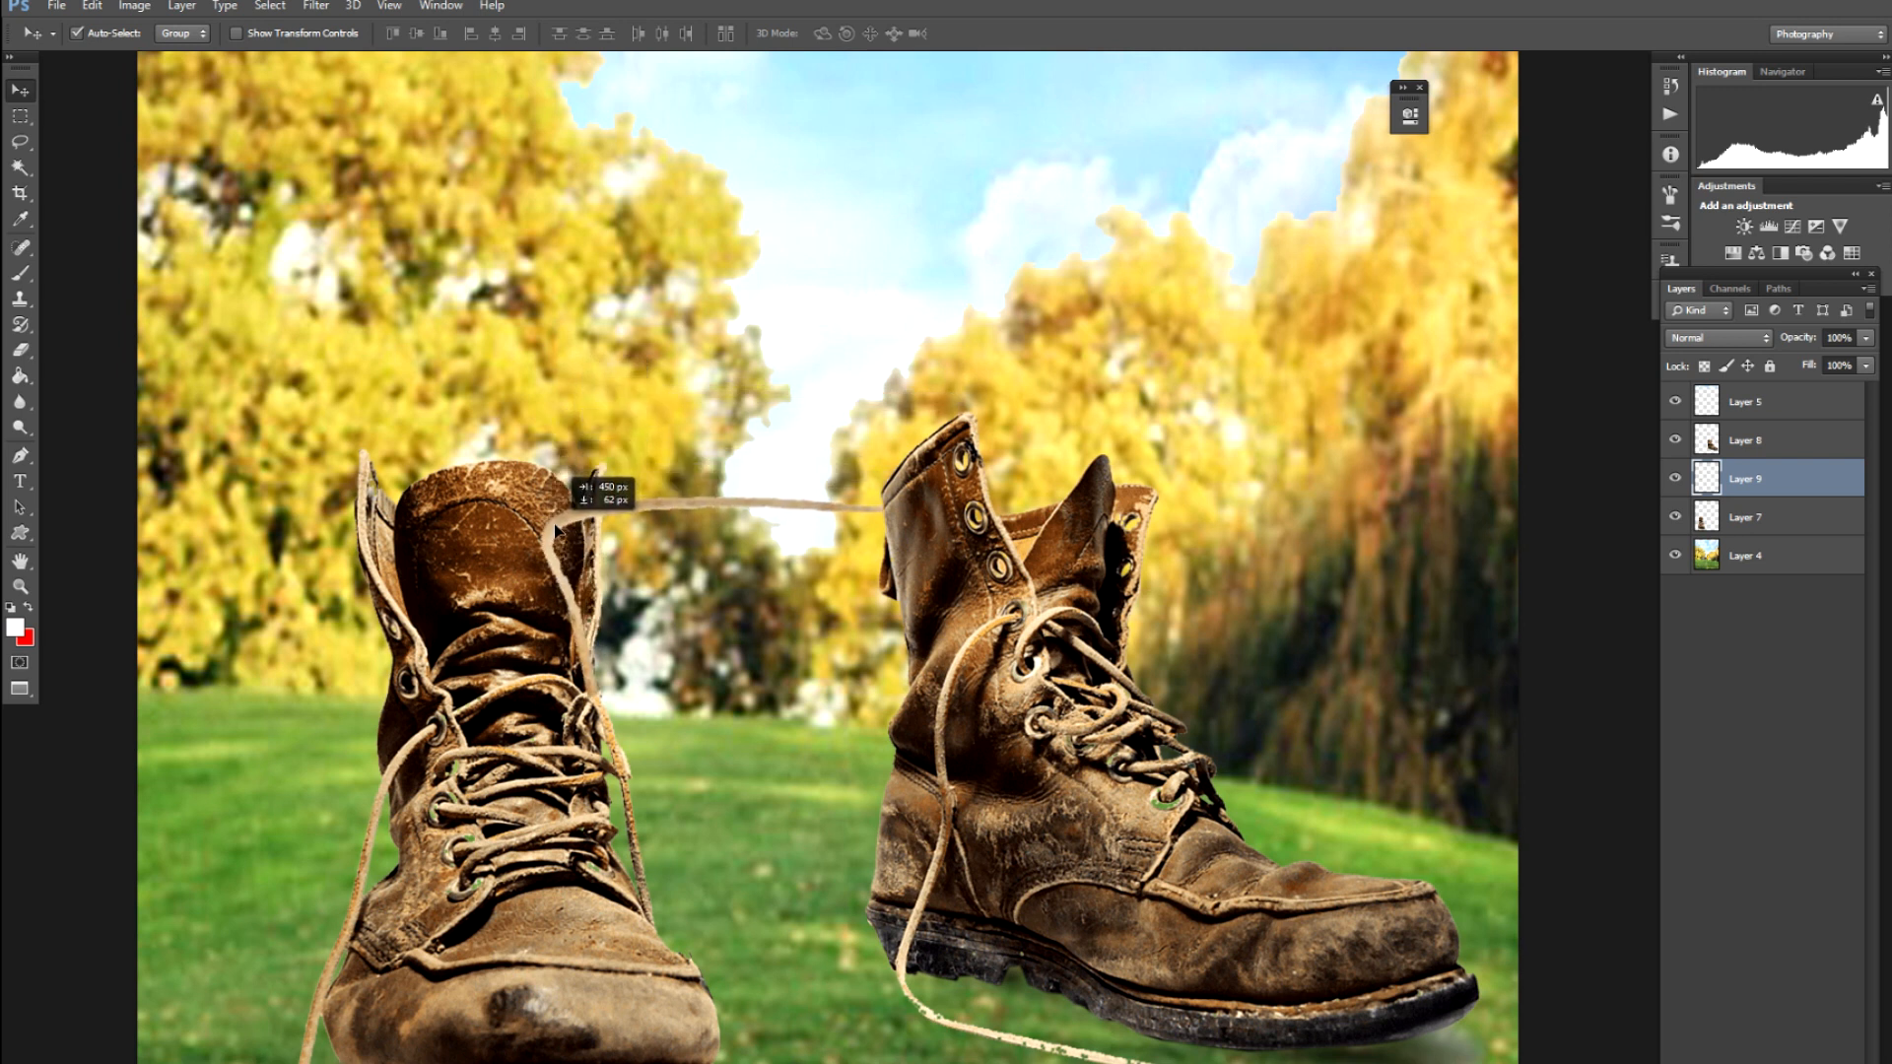
{"action": "left_click_drag", "start_coordinate": [555, 530], "coordinate": [554, 532]}
Duplicate the lace layer and move and rotate the copy so its long strand rises to the right boot's top edge
{"action": "key", "text": "ctrl+j"}
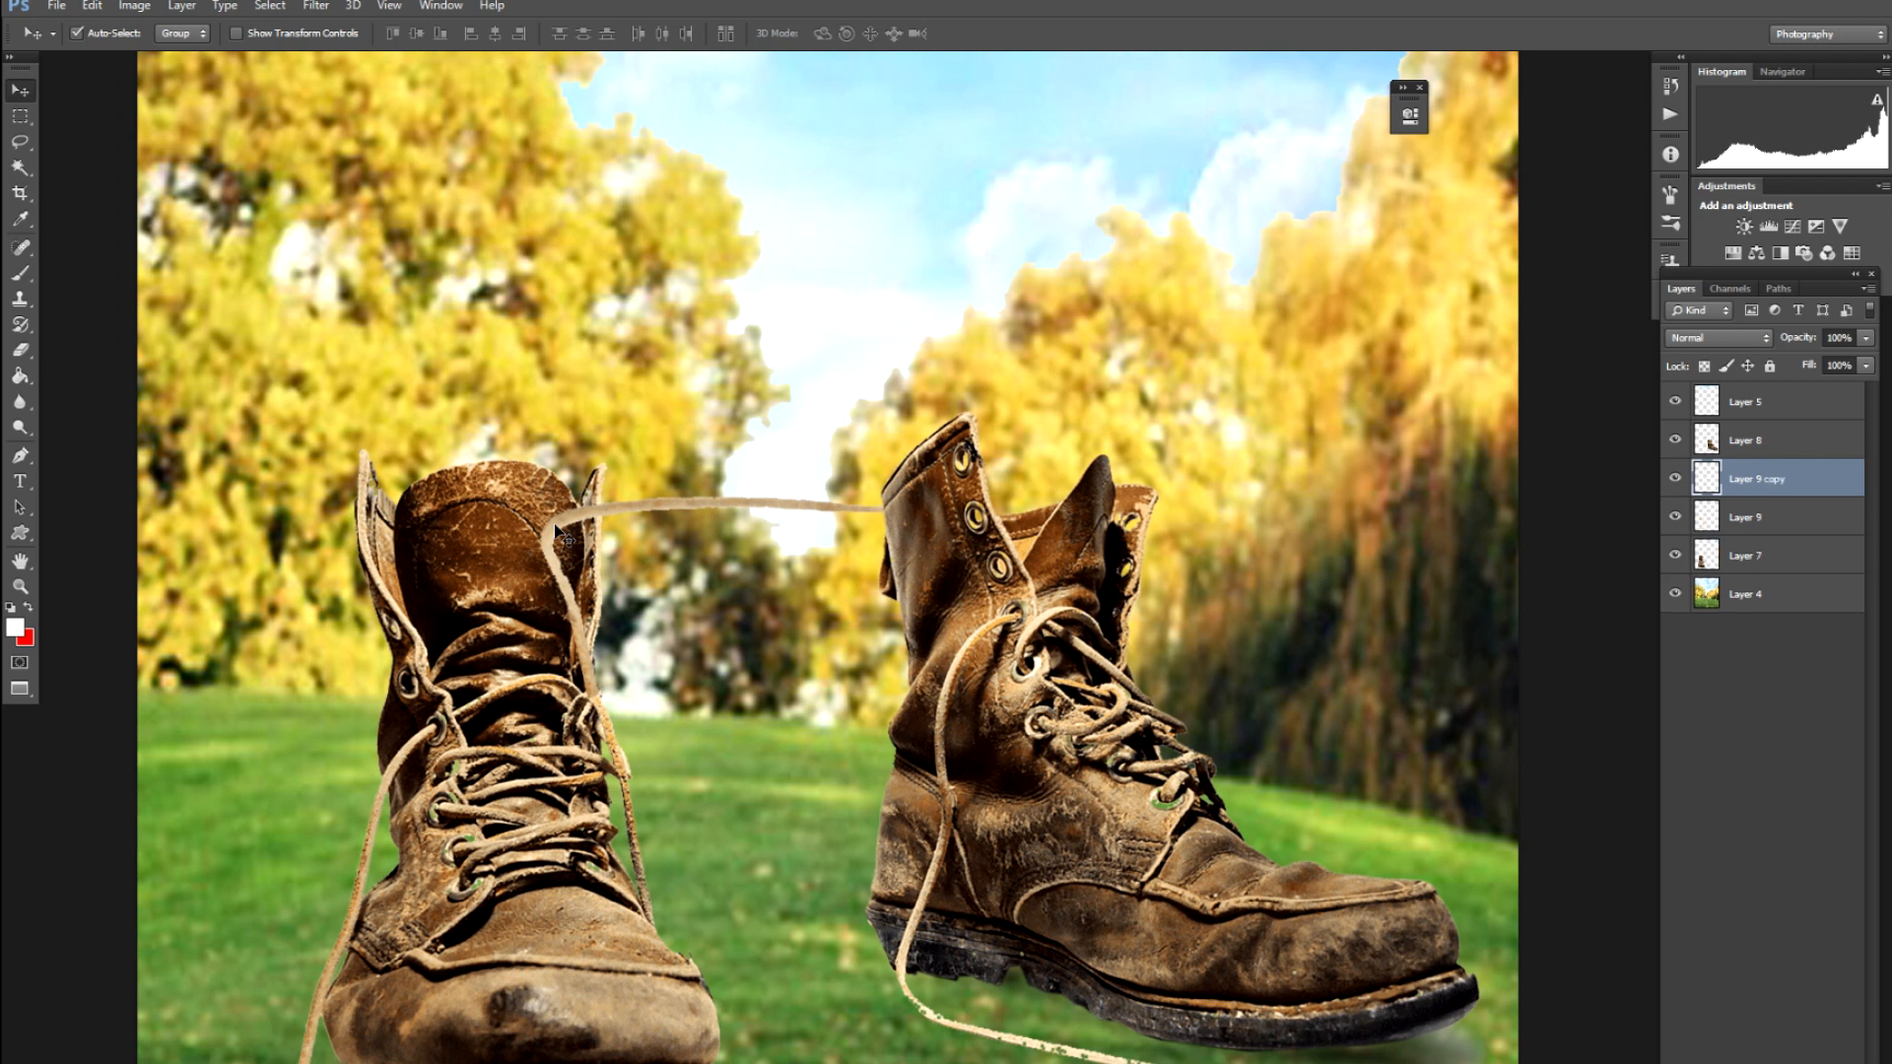
{"action": "key", "text": "ctrl+t"}
{"action": "left_click_drag", "start_coordinate": [561, 534], "coordinate": [645, 507]}
{"action": "left_click_drag", "start_coordinate": [1027, 494], "coordinate": [961, 411]}
{"action": "key", "text": "Return"}
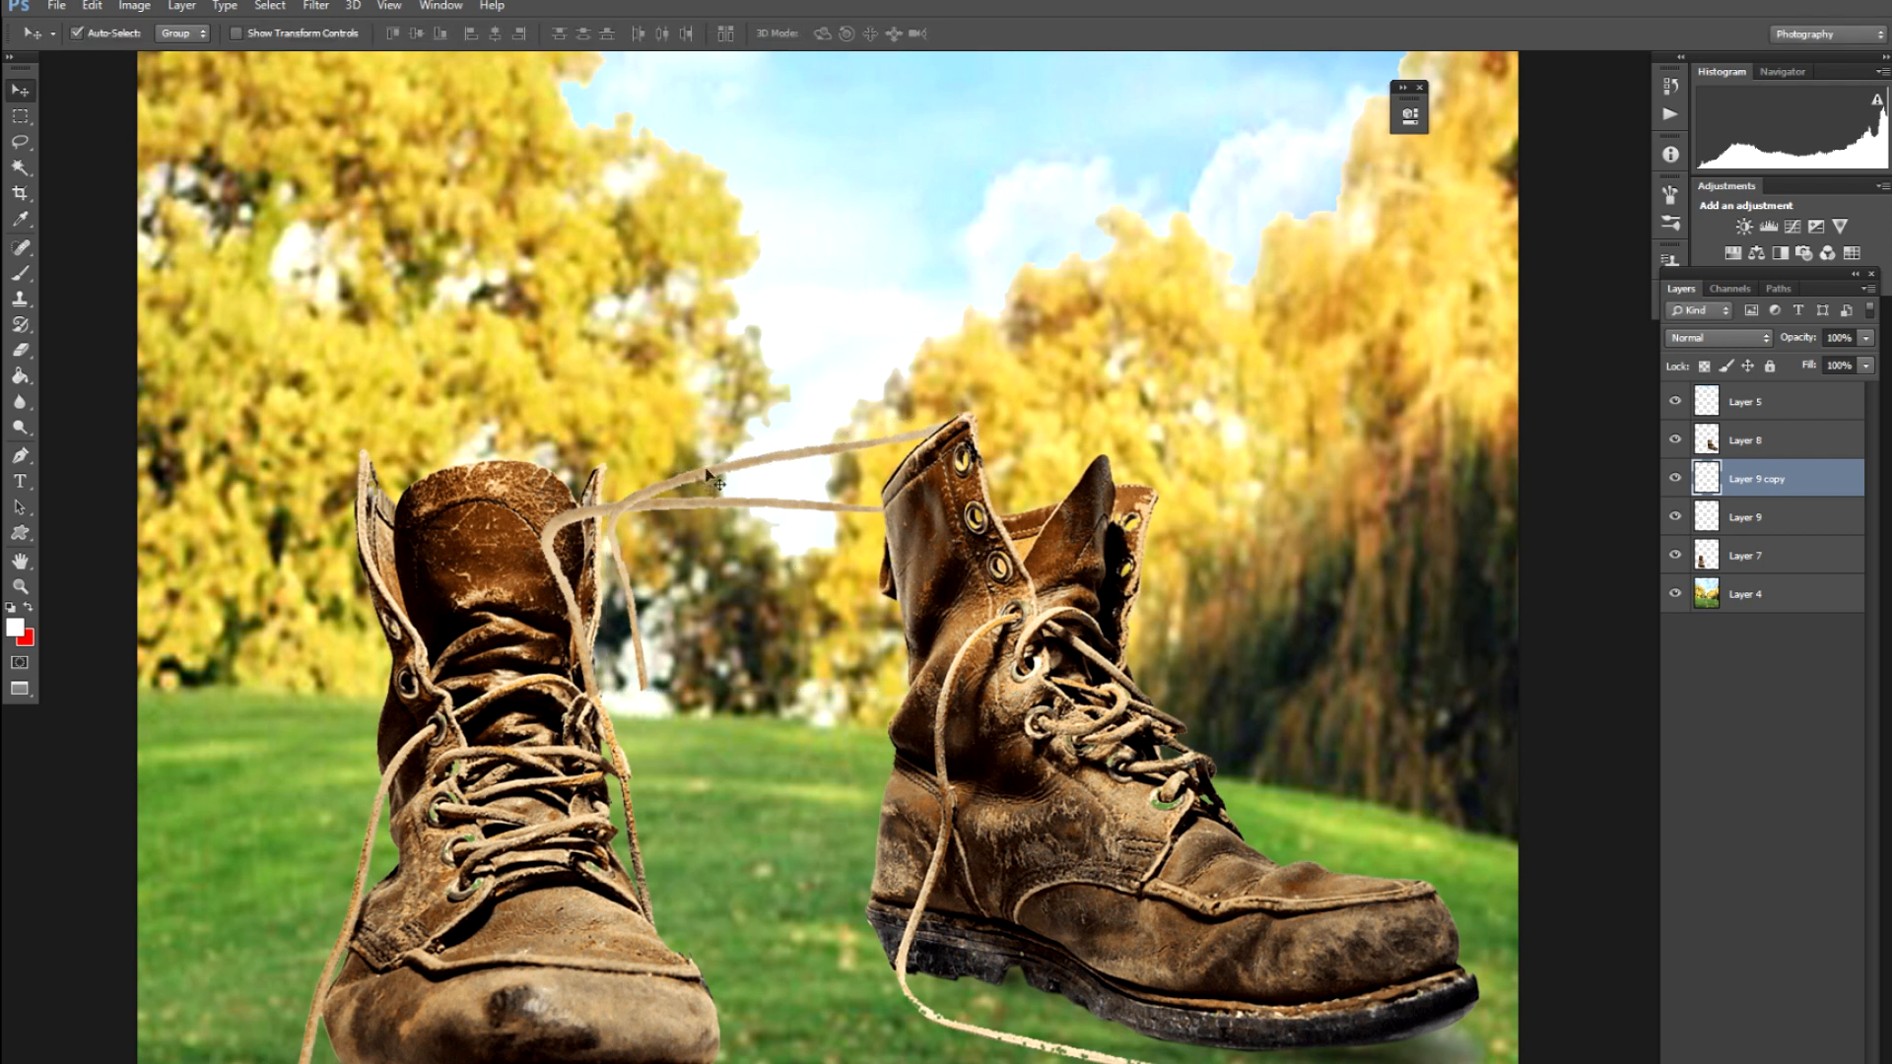
Lasso the copied lace's dangling end beside the left boot, delete it and clear the selection
{"action": "key", "text": "l"}
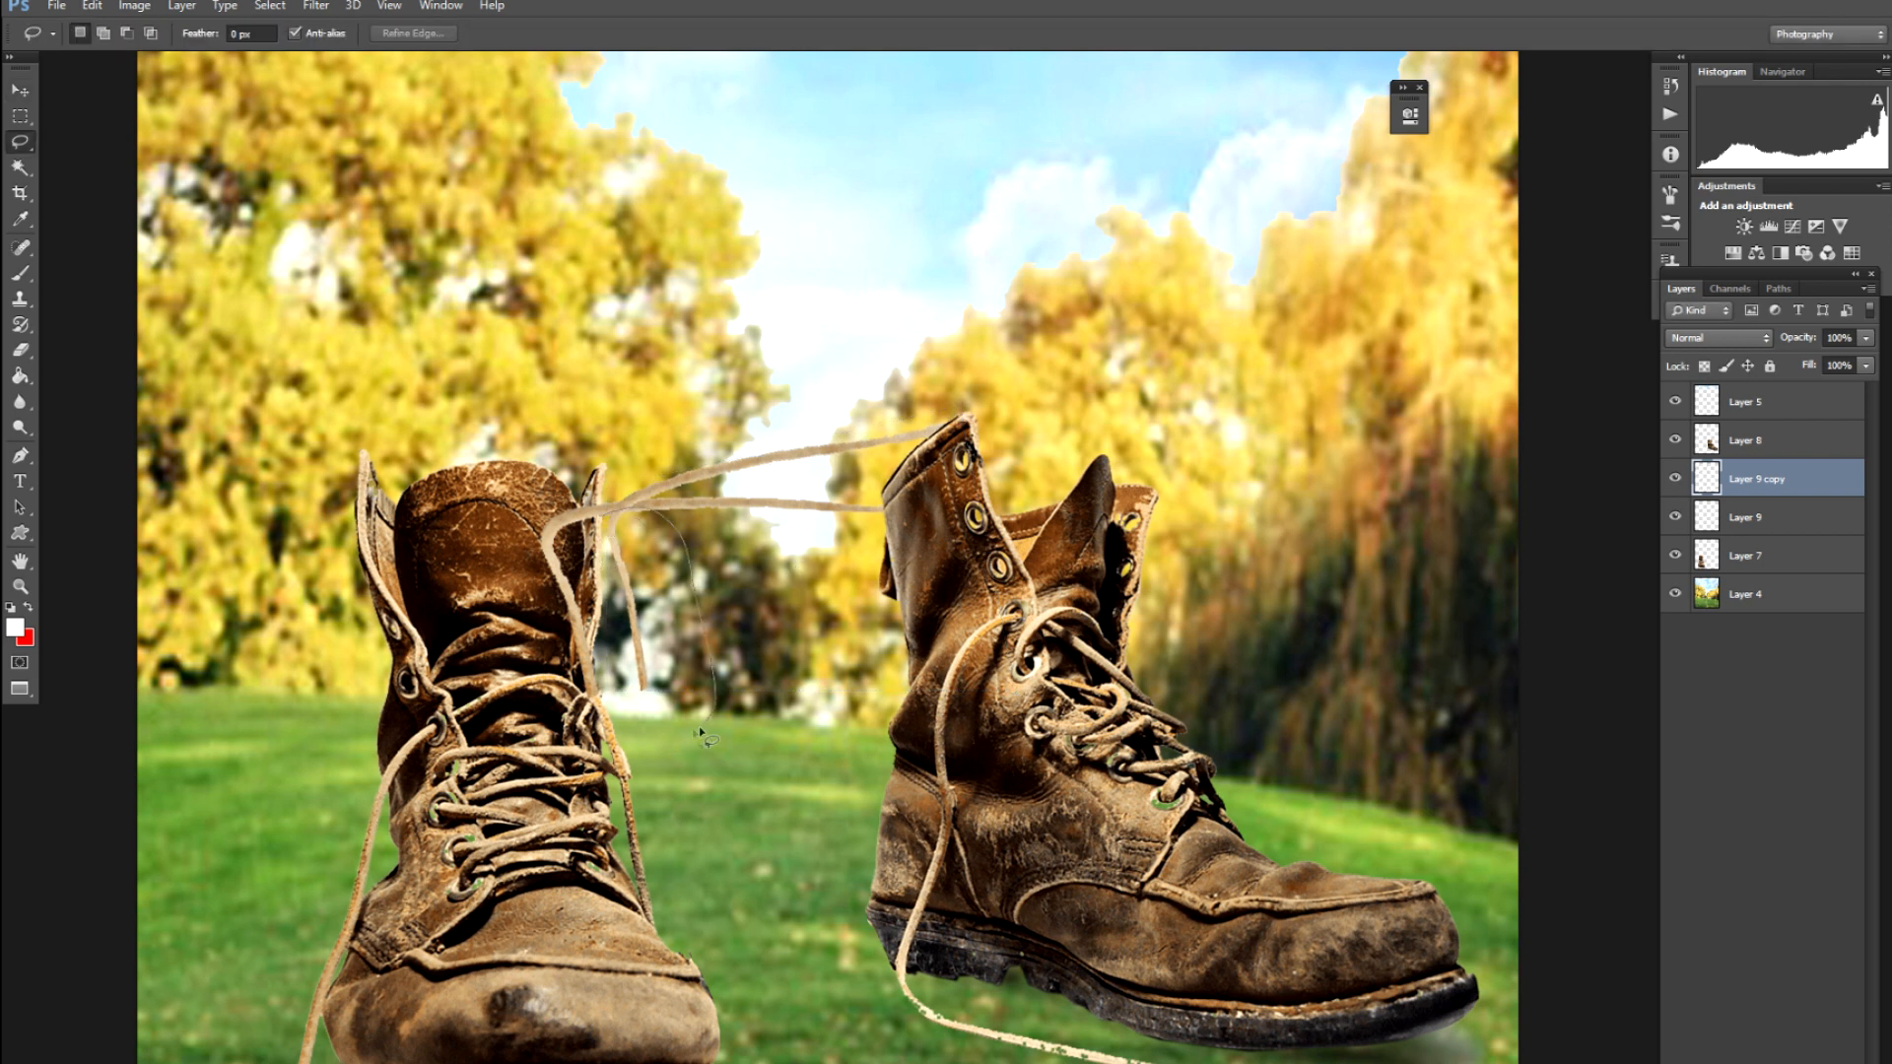
{"action": "left_click_drag", "start_coordinate": [613, 617], "coordinate": [600, 561]}
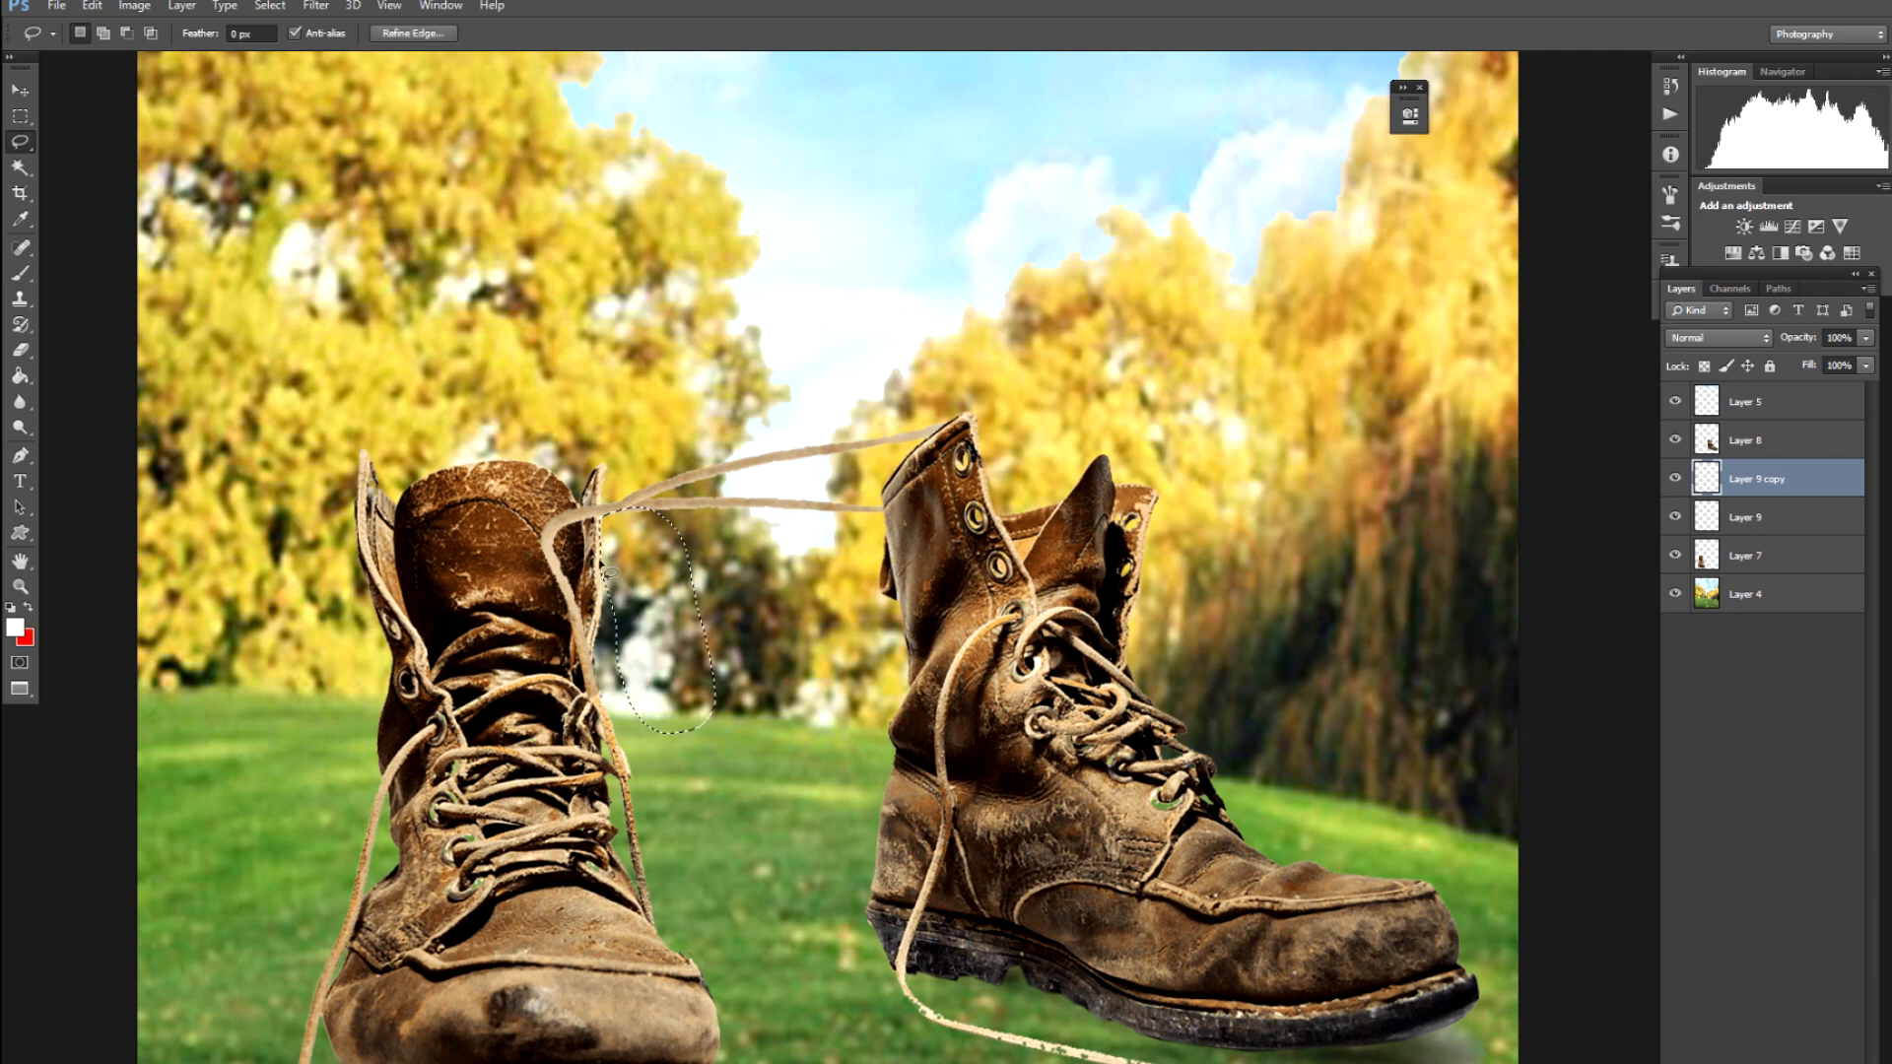
{"action": "key", "text": "ctrl+d"}
{"action": "key", "text": "v"}
Lasso the lower strand stretching between the boots, delete it from the original lace layer and clear the selection
{"action": "key", "text": "ctrl+plus"}
{"action": "key", "text": "ctrl+plus"}
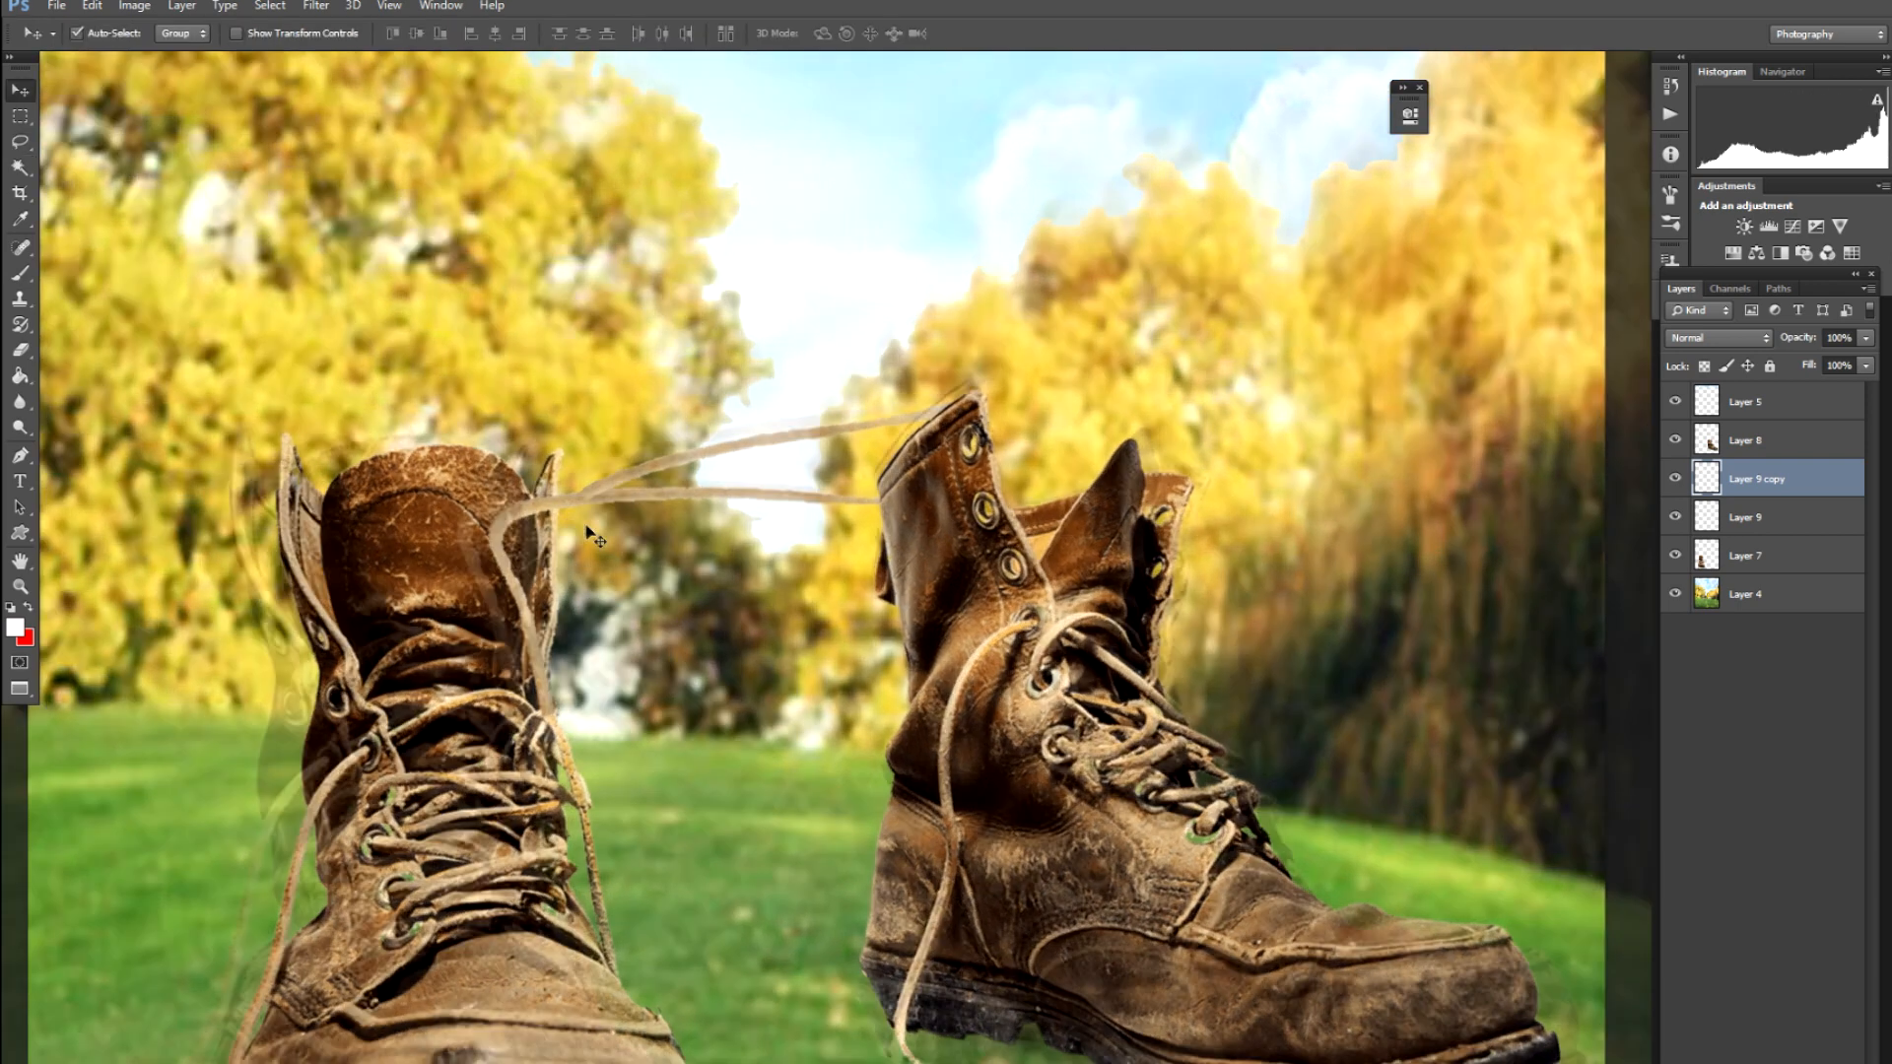
{"action": "left_click_drag", "start_coordinate": [441, 468], "coordinate": [548, 566]}
{"action": "left_click_drag", "start_coordinate": [454, 509], "coordinate": [453, 510]}
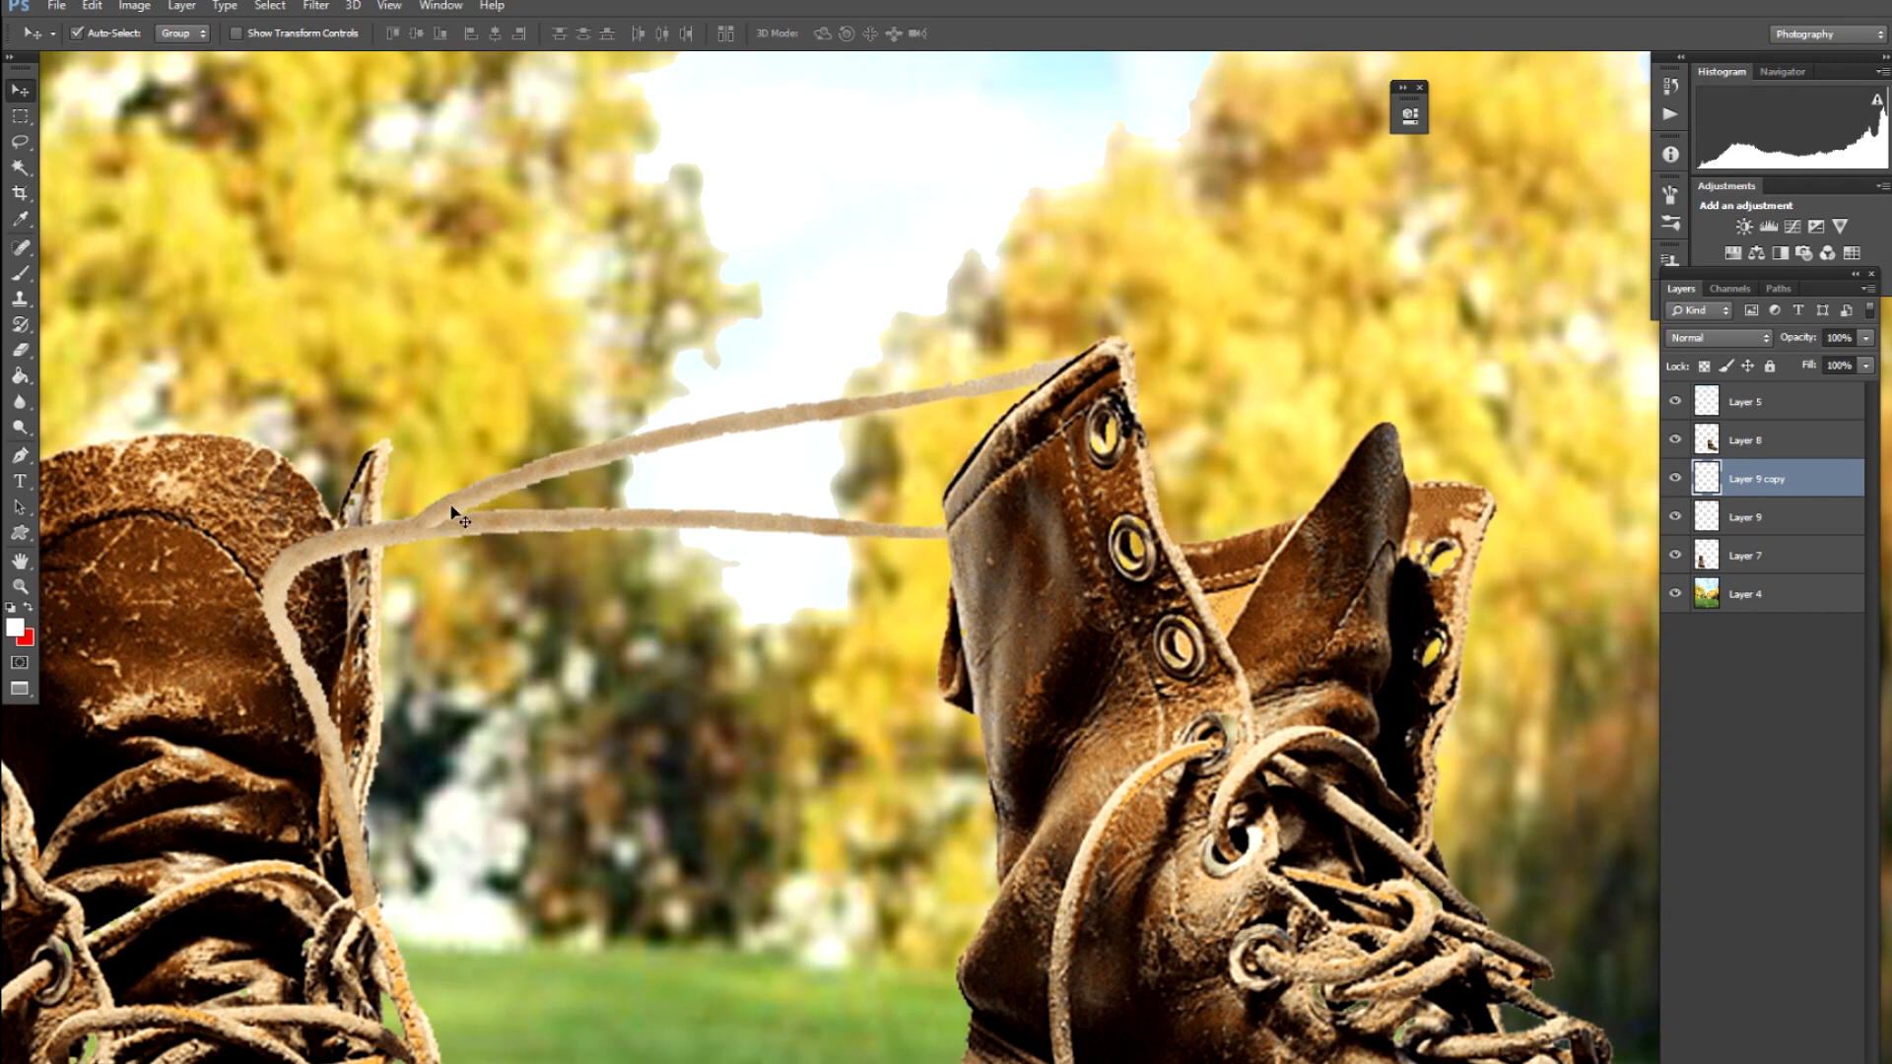
{"action": "key", "text": "l"}
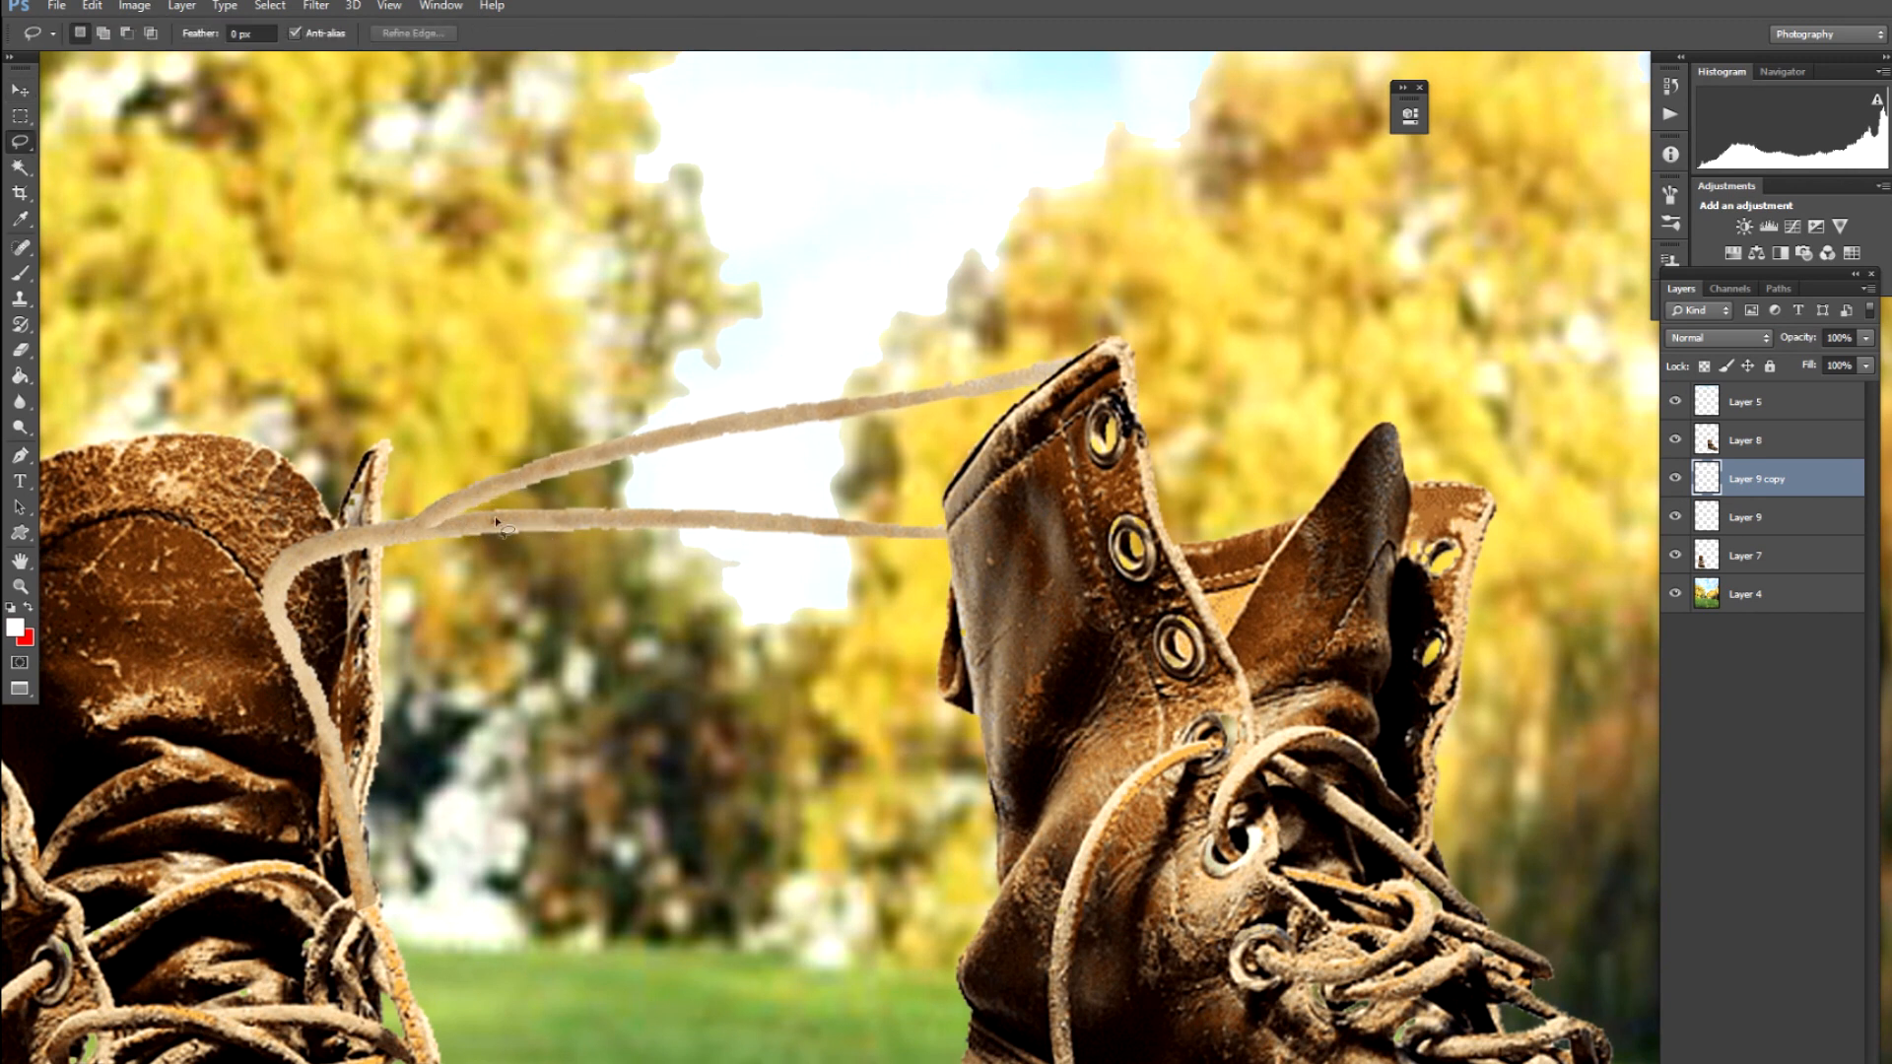
{"action": "mouse_move", "coordinate": [526, 603]}
{"action": "left_mouse_down"}
{"action": "mouse_move", "coordinate": [814, 608]}
{"action": "mouse_move", "coordinate": [993, 554]}
{"action": "left_mouse_up"}
{"action": "left_click_drag", "start_coordinate": [880, 493], "coordinate": [881, 493]}
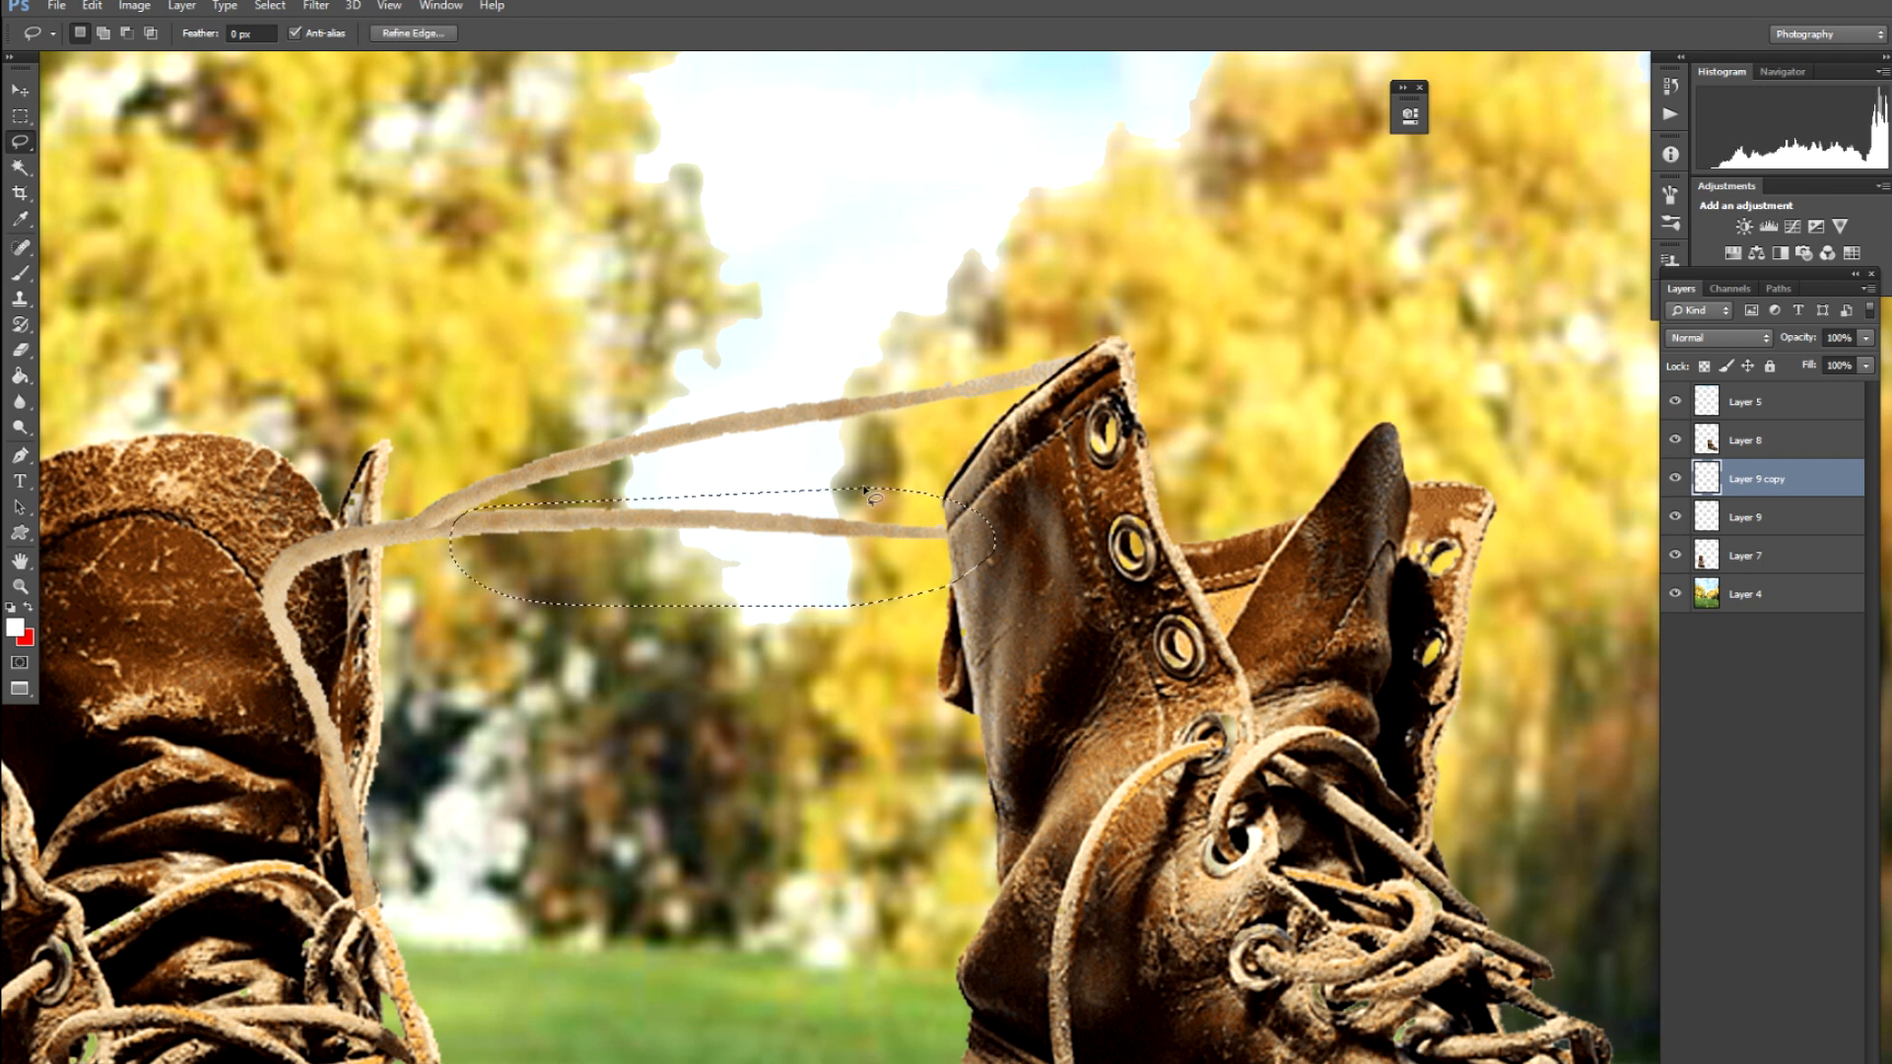
{"action": "key", "text": "v"}
{"action": "left_click", "coordinate": [357, 539]}
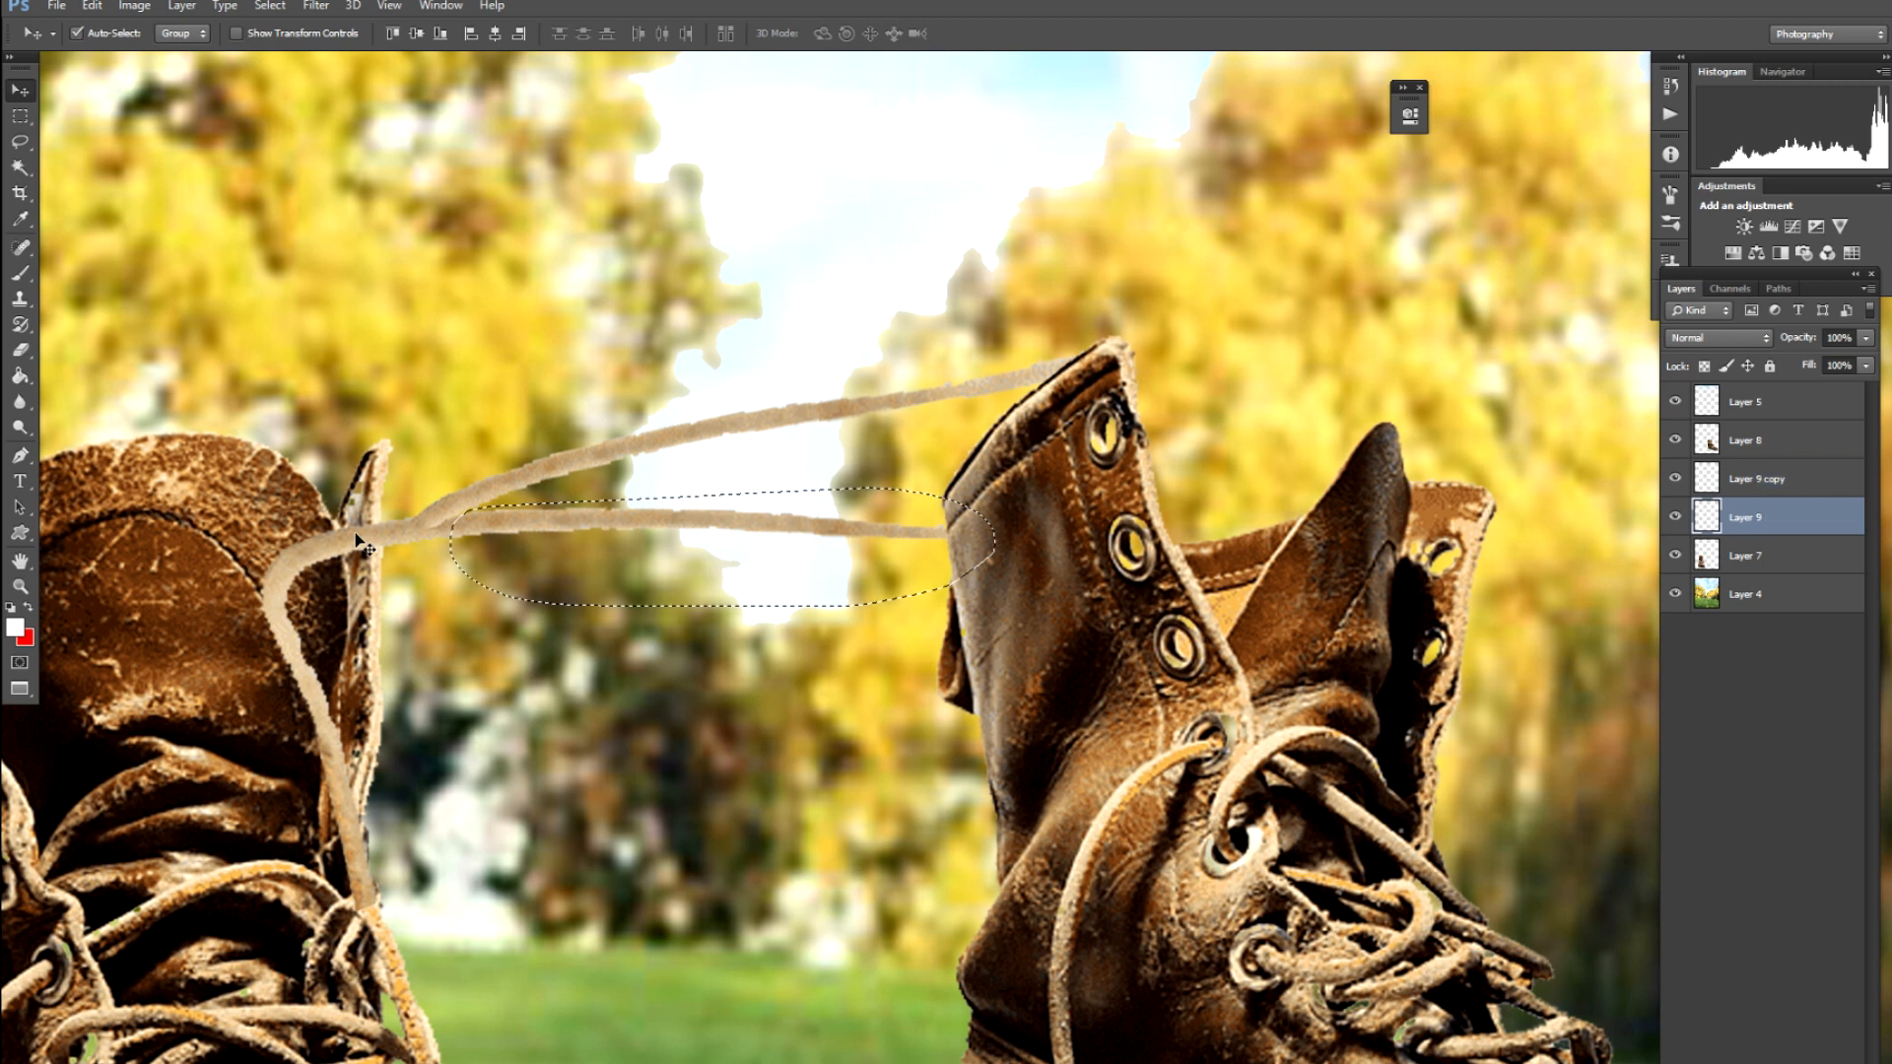
{"action": "key", "text": "Delete"}
{"action": "key", "text": "ctrl+d"}
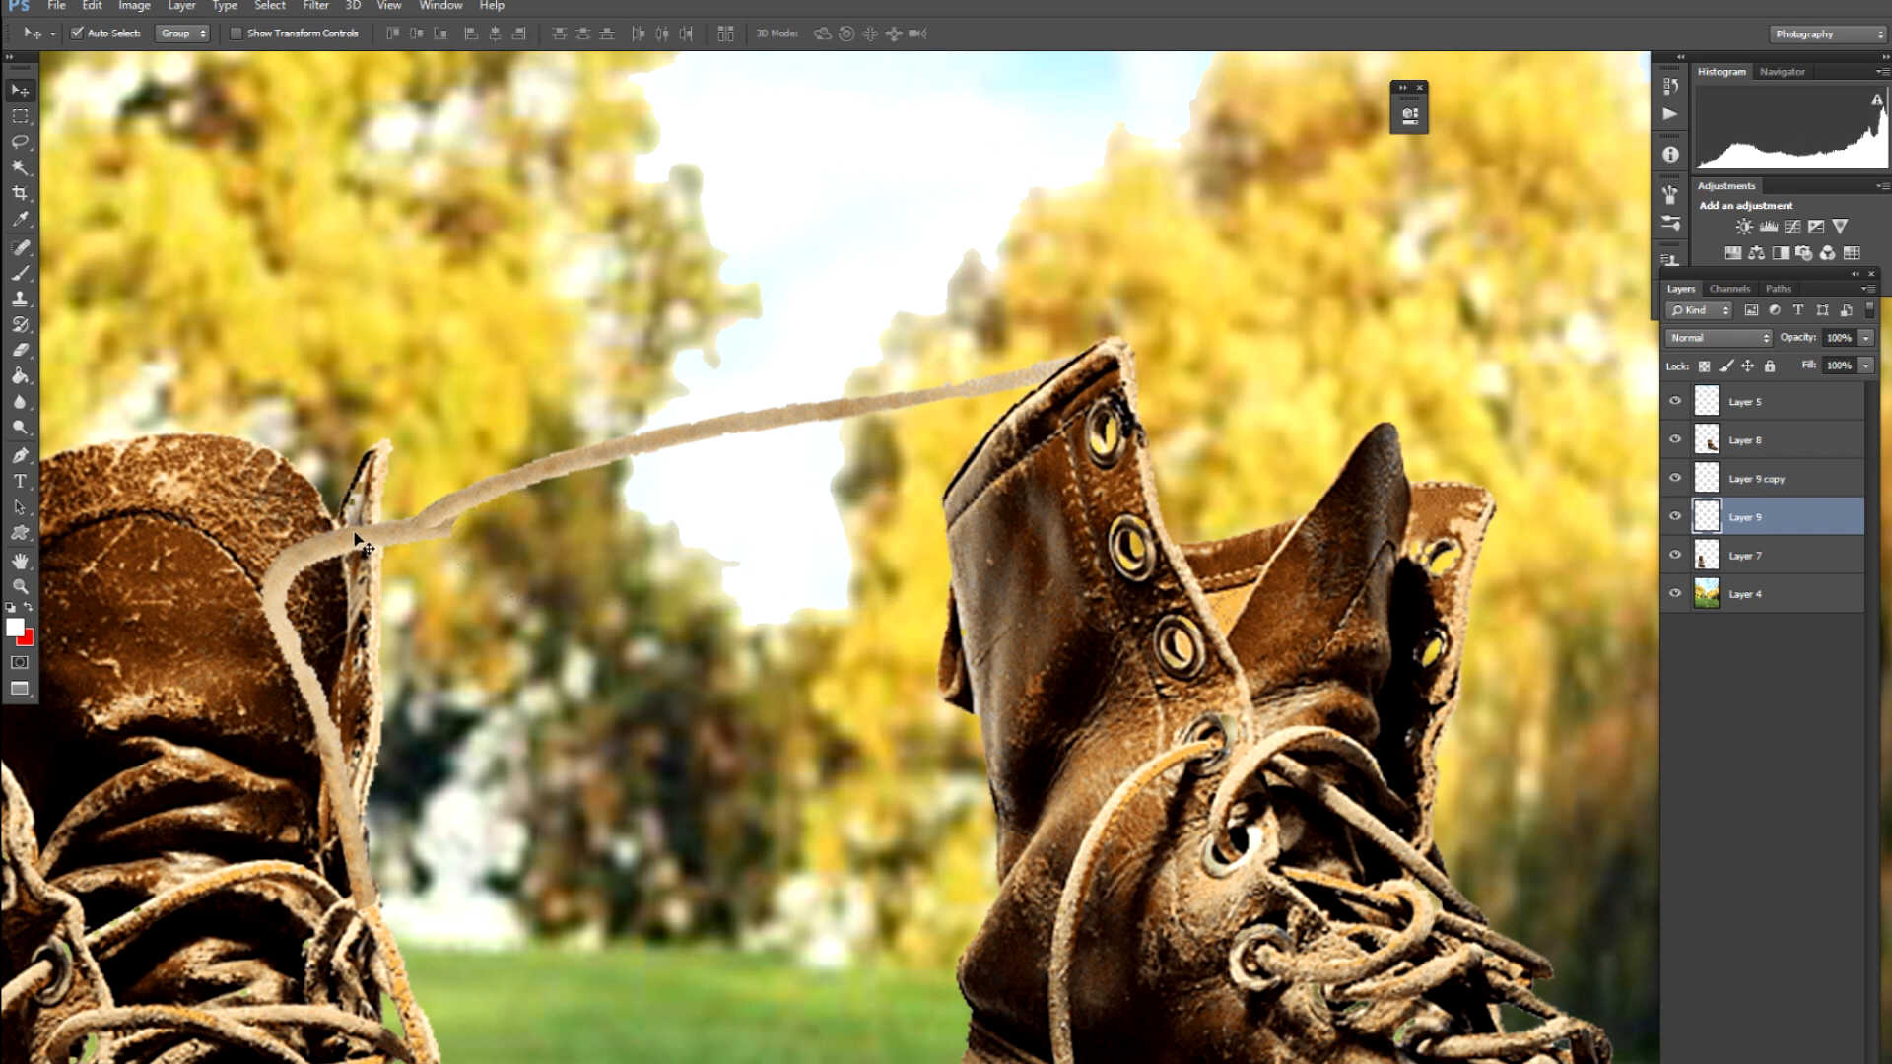
Nudge the copied lace so its end lines up with the original lace beside the left boot
{"action": "key", "text": "ctrl+plus"}
{"action": "left_click_drag", "start_coordinate": [359, 540], "coordinate": [1090, 705]}
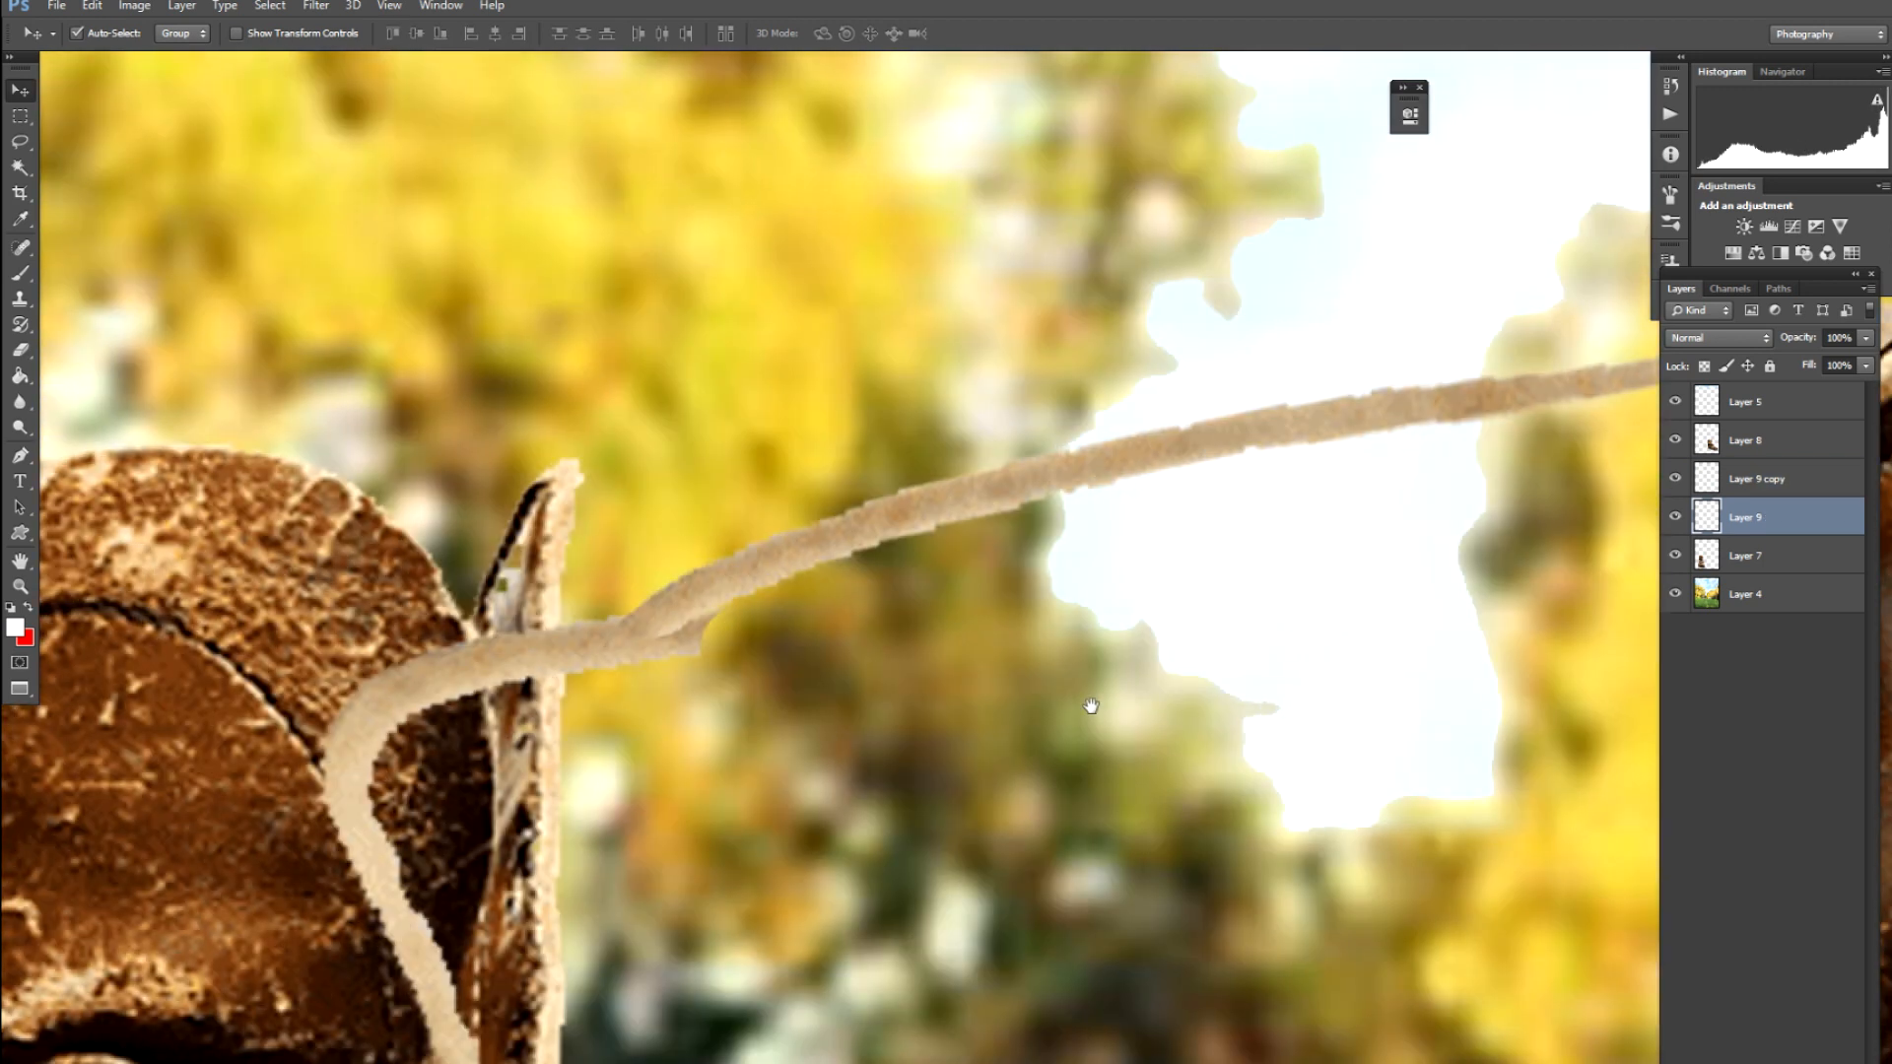
{"action": "left_click_drag", "start_coordinate": [676, 620], "coordinate": [691, 636]}
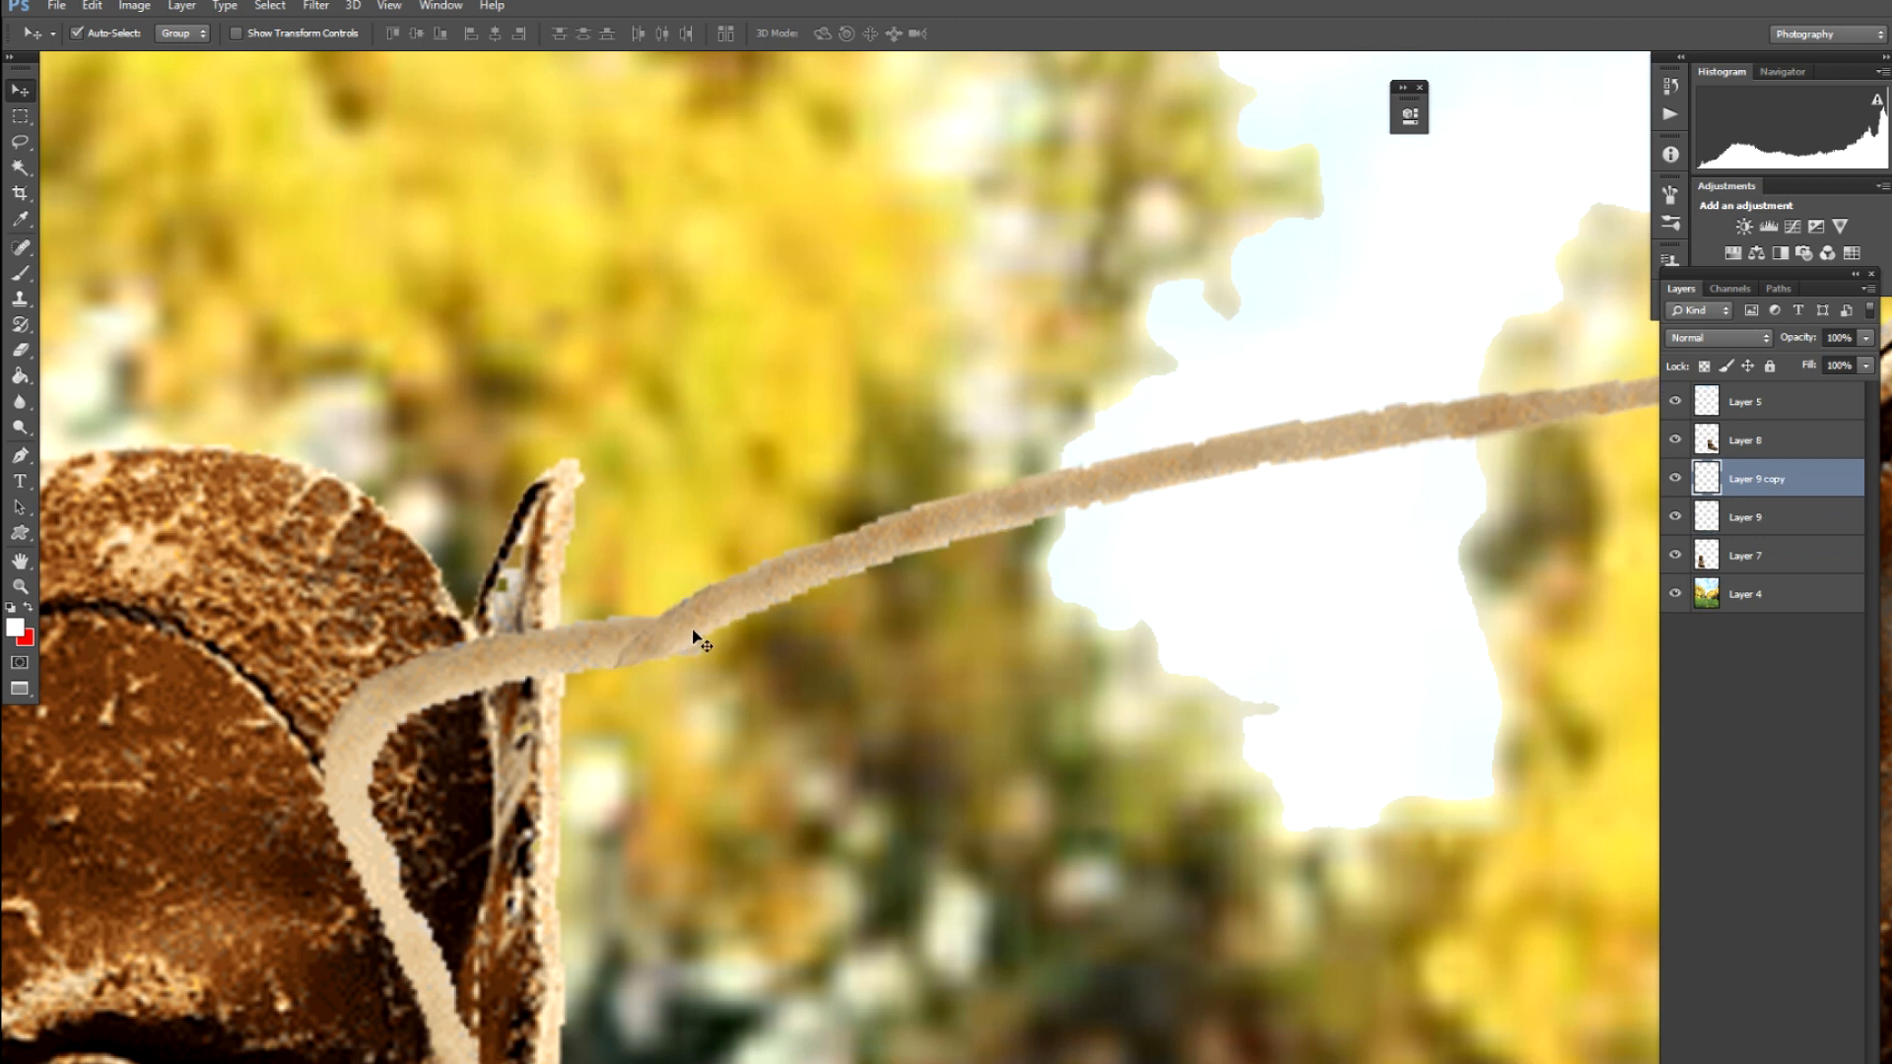
{"action": "key", "text": "ctrl+0"}
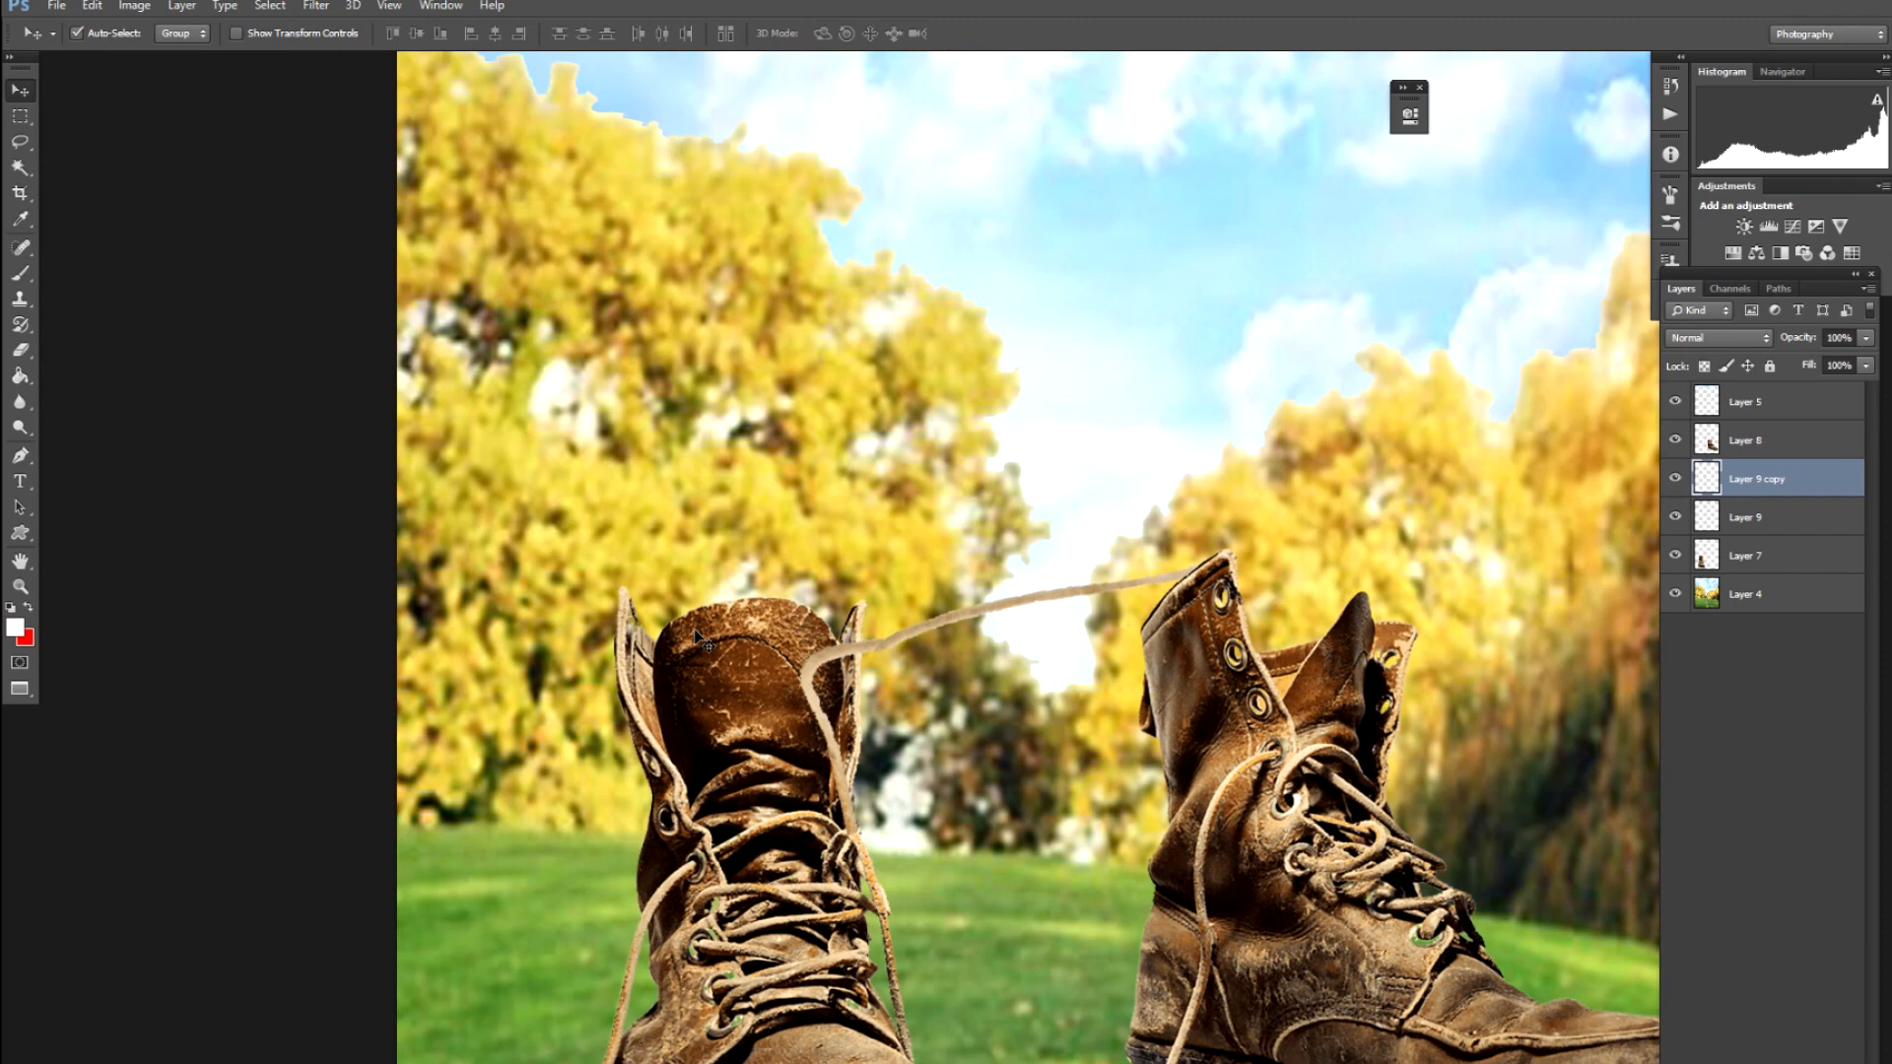
Check the two lace pieces by toggling their visibility, and merge Layer 9 with Layer 9 copy
{"action": "key", "text": "ctrl+plus"}
{"action": "key", "text": "ctrl+plus"}
{"action": "key", "text": "ctrl+plus"}
{"action": "key", "text": "ctrl+plus"}
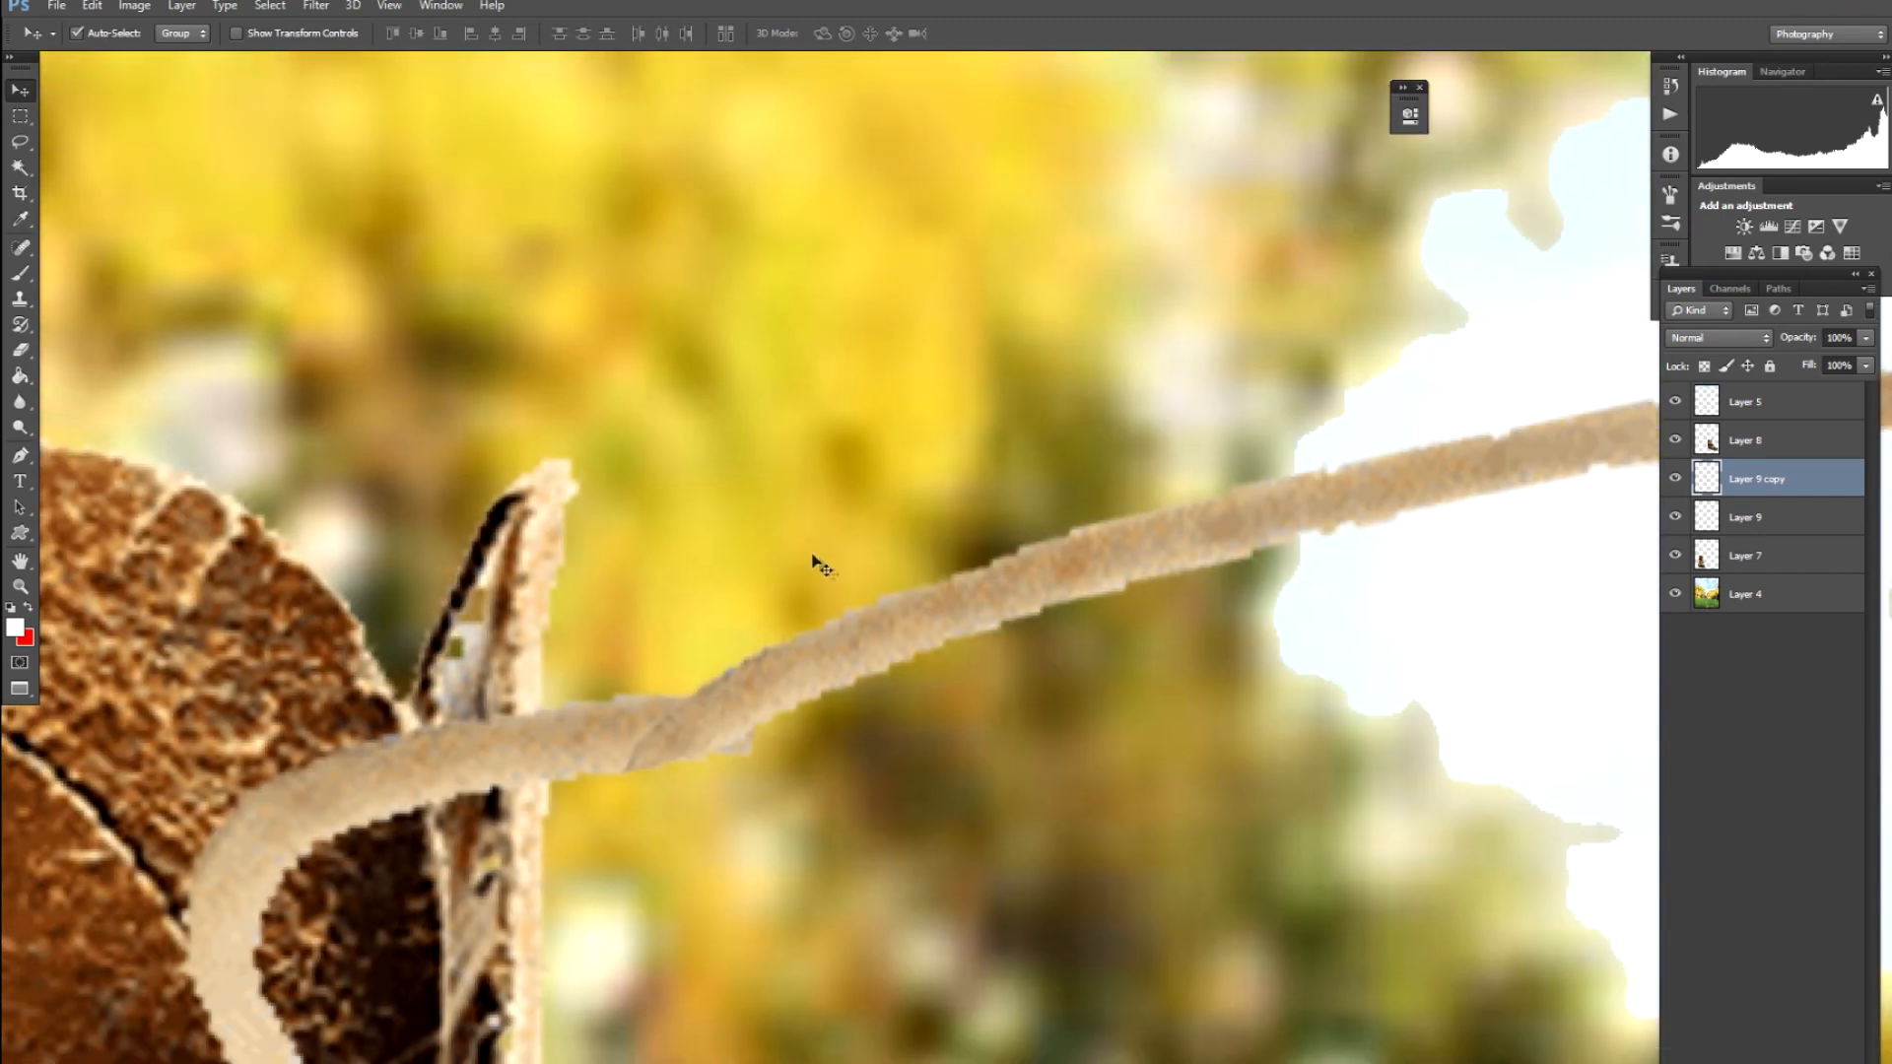
{"action": "left_click", "coordinate": [1677, 521]}
{"action": "left_click", "coordinate": [1678, 480]}
{"action": "left_click", "coordinate": [1678, 480]}
{"action": "left_click", "coordinate": [1779, 530], "text": "shift"}
{"action": "key", "text": "ctrl+e"}
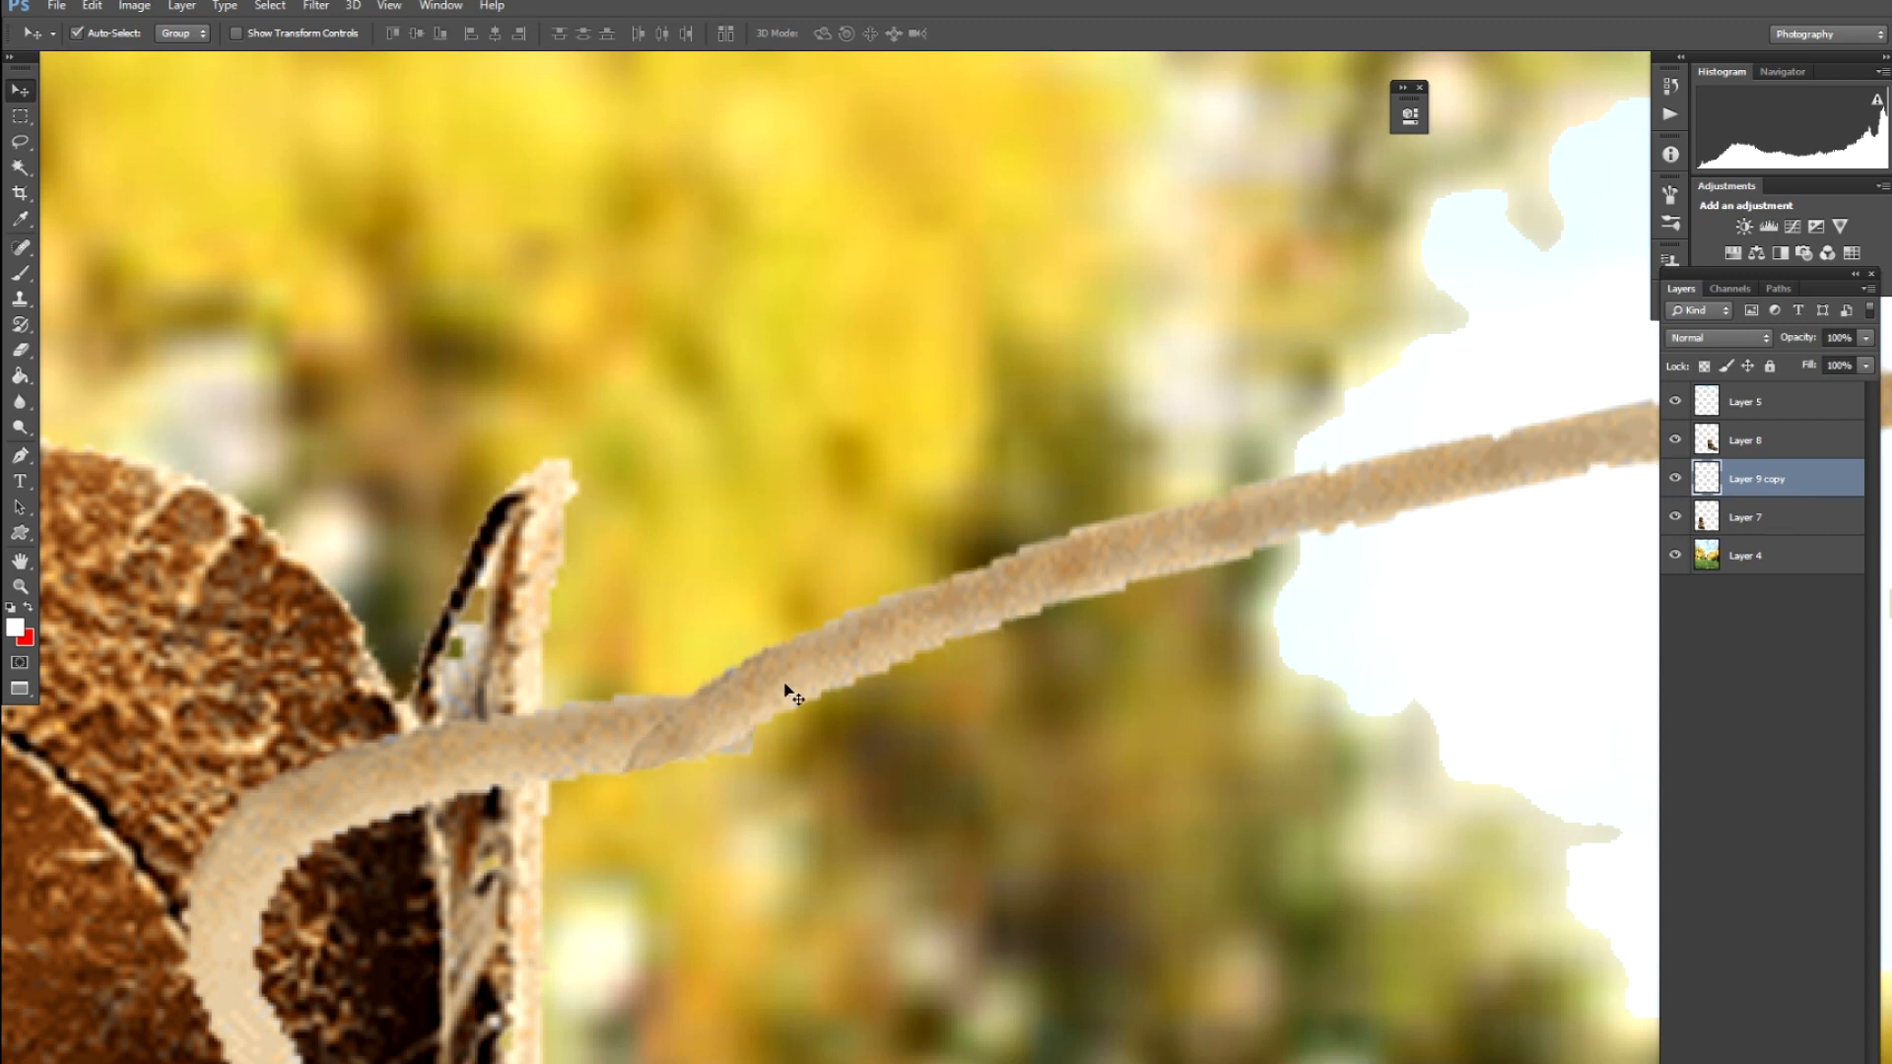
Clone lace texture over the visible seam where the two pieces join, using a smaller Clone Stamp brush
{"action": "key", "text": "s"}
{"action": "key", "text": "bracketleft"}
{"action": "left_click", "coordinate": [538, 756], "text": "alt"}
{"action": "left_click_drag", "start_coordinate": [623, 747], "coordinate": [685, 717]}
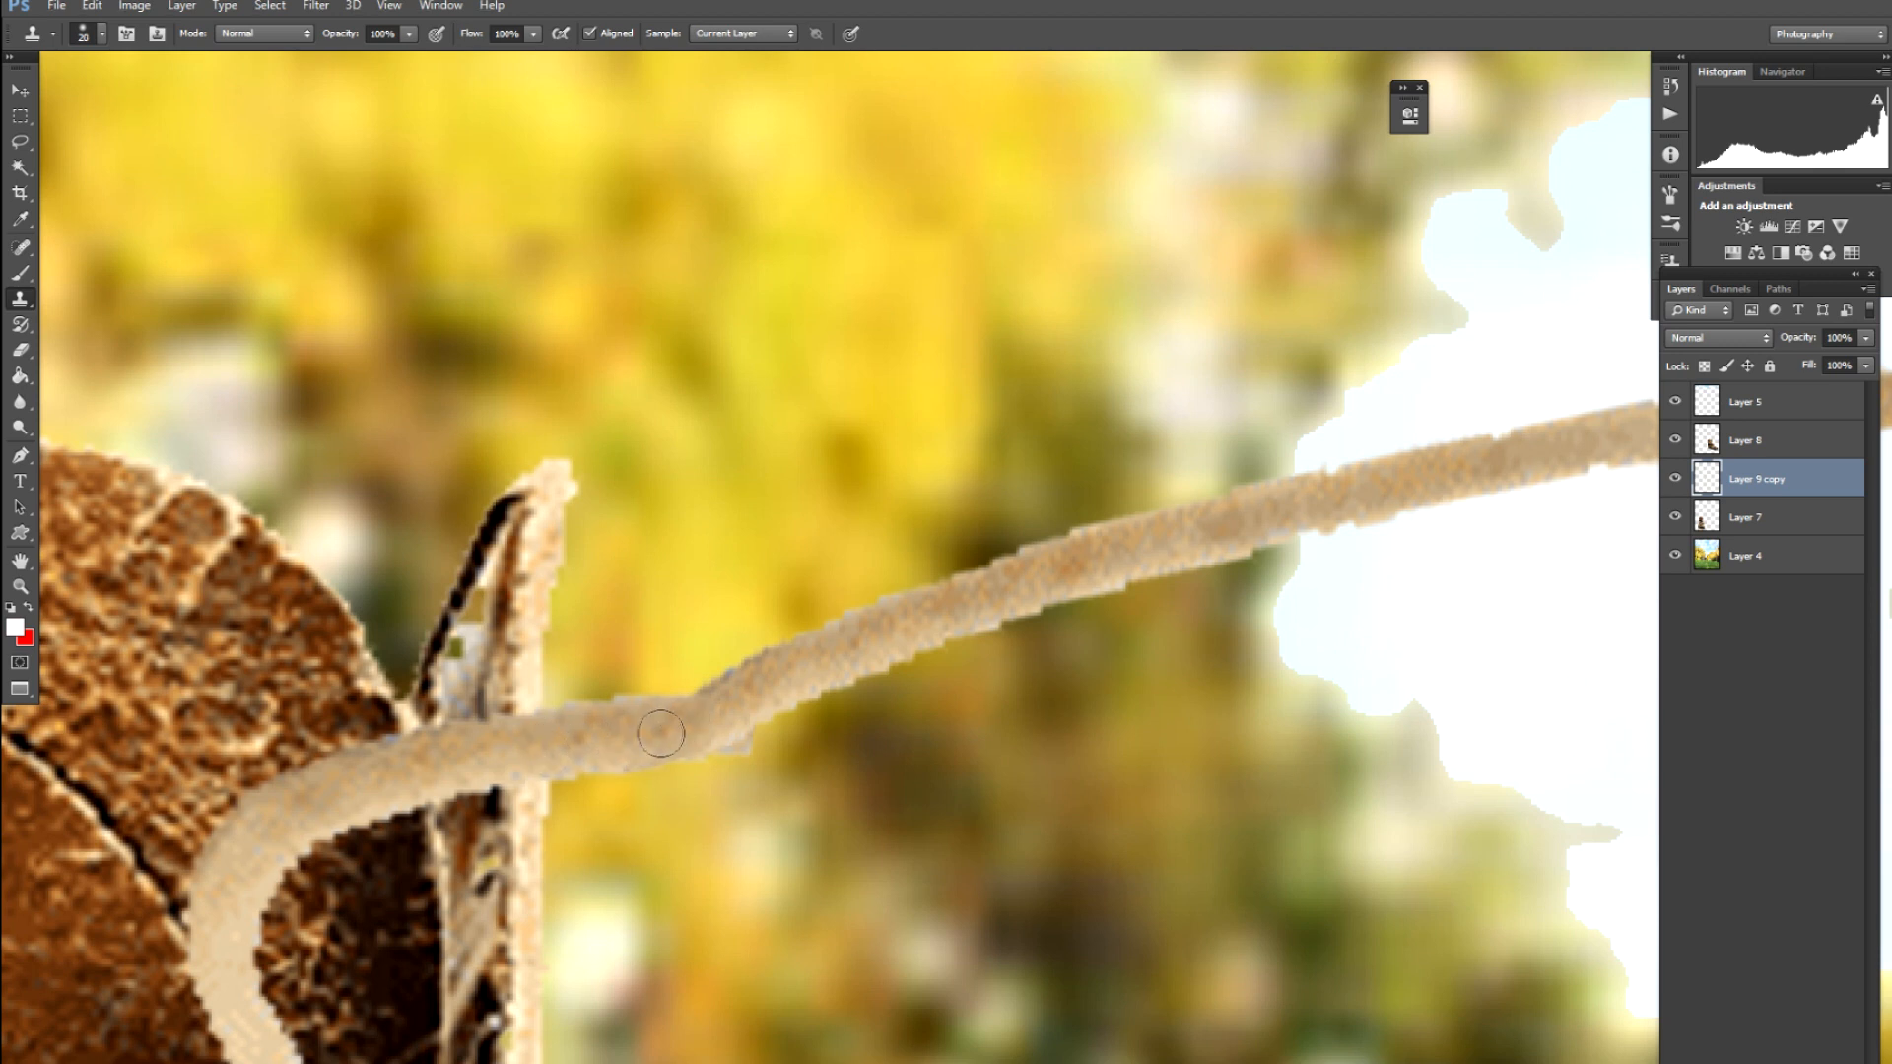
{"action": "left_click_drag", "start_coordinate": [649, 737], "coordinate": [690, 708]}
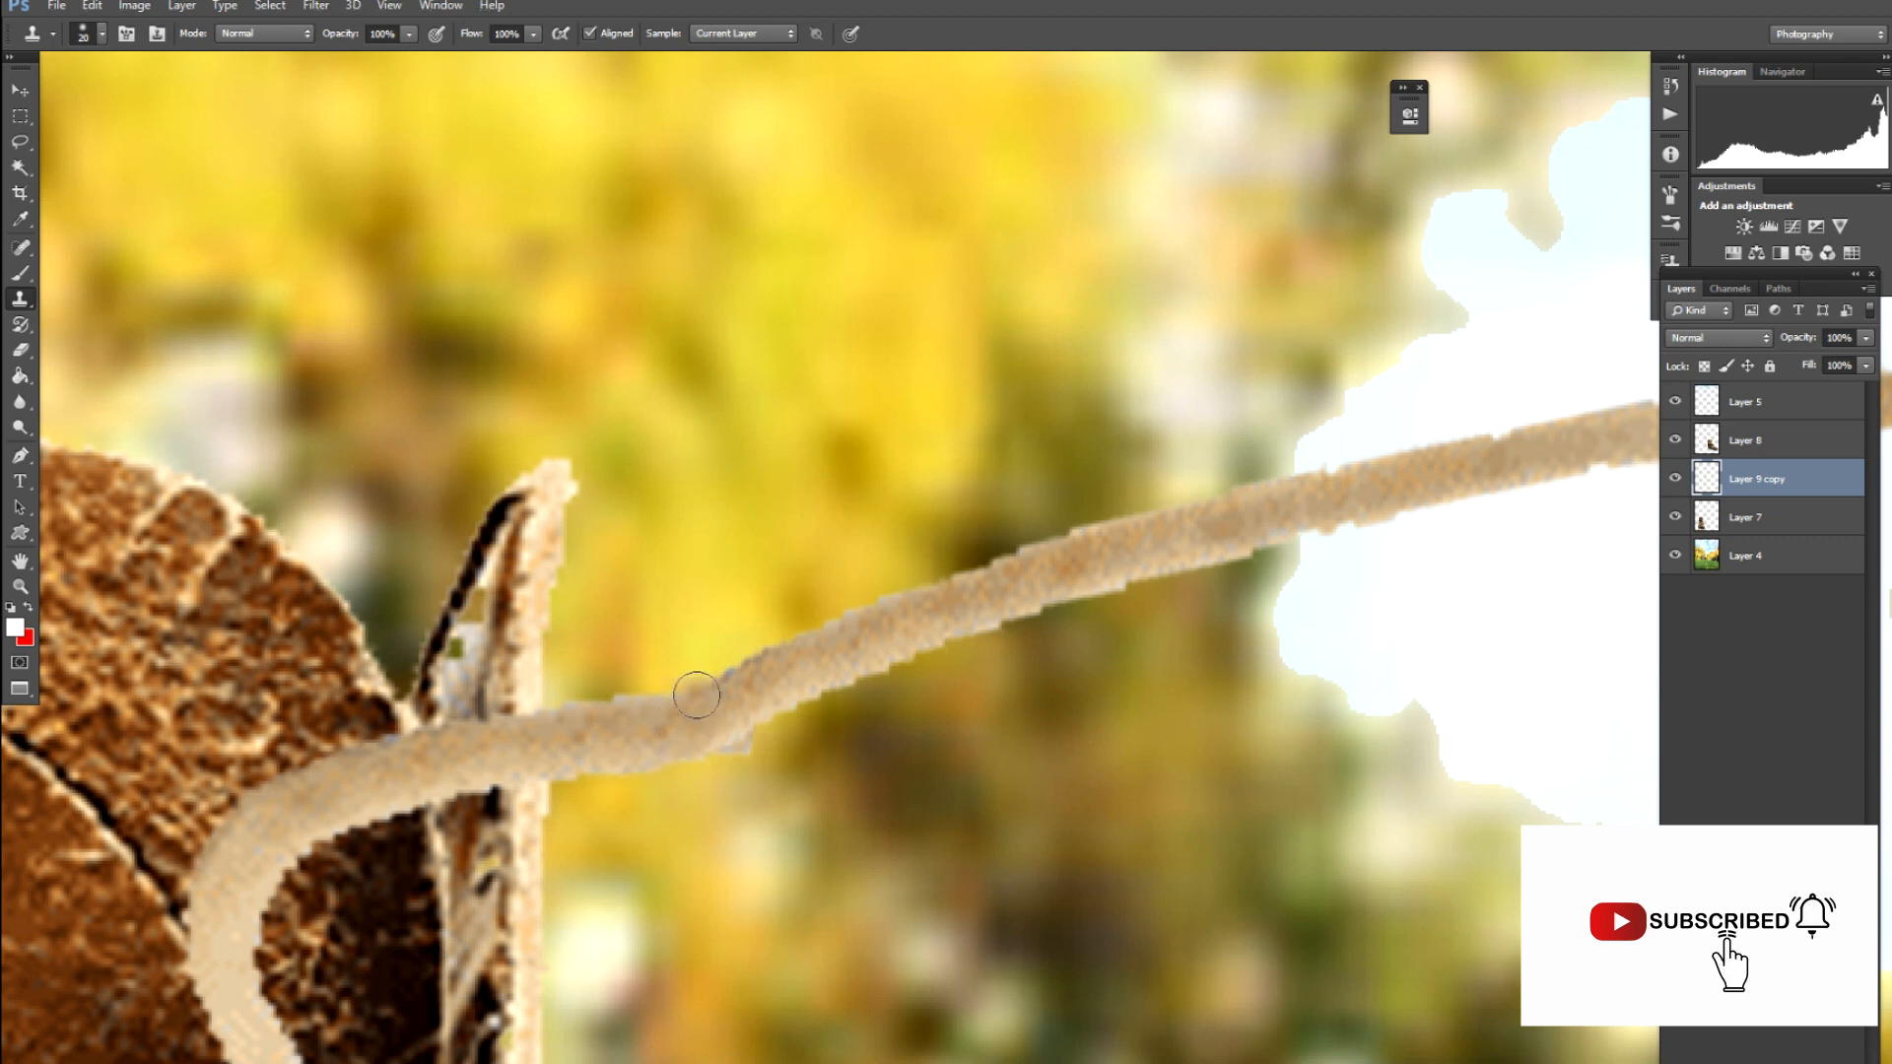
{"action": "mouse_move", "coordinate": [697, 707]}
{"action": "left_mouse_down"}
{"action": "mouse_move", "coordinate": [735, 734]}
{"action": "mouse_move", "coordinate": [774, 710]}
{"action": "mouse_move", "coordinate": [735, 736]}
{"action": "left_mouse_up"}
{"action": "left_click", "coordinate": [764, 711], "text": "alt"}
Smooth the bump at the lace joint and adjust the strand's far end with Liquify's Forward Warp tool
{"action": "key", "text": "v"}
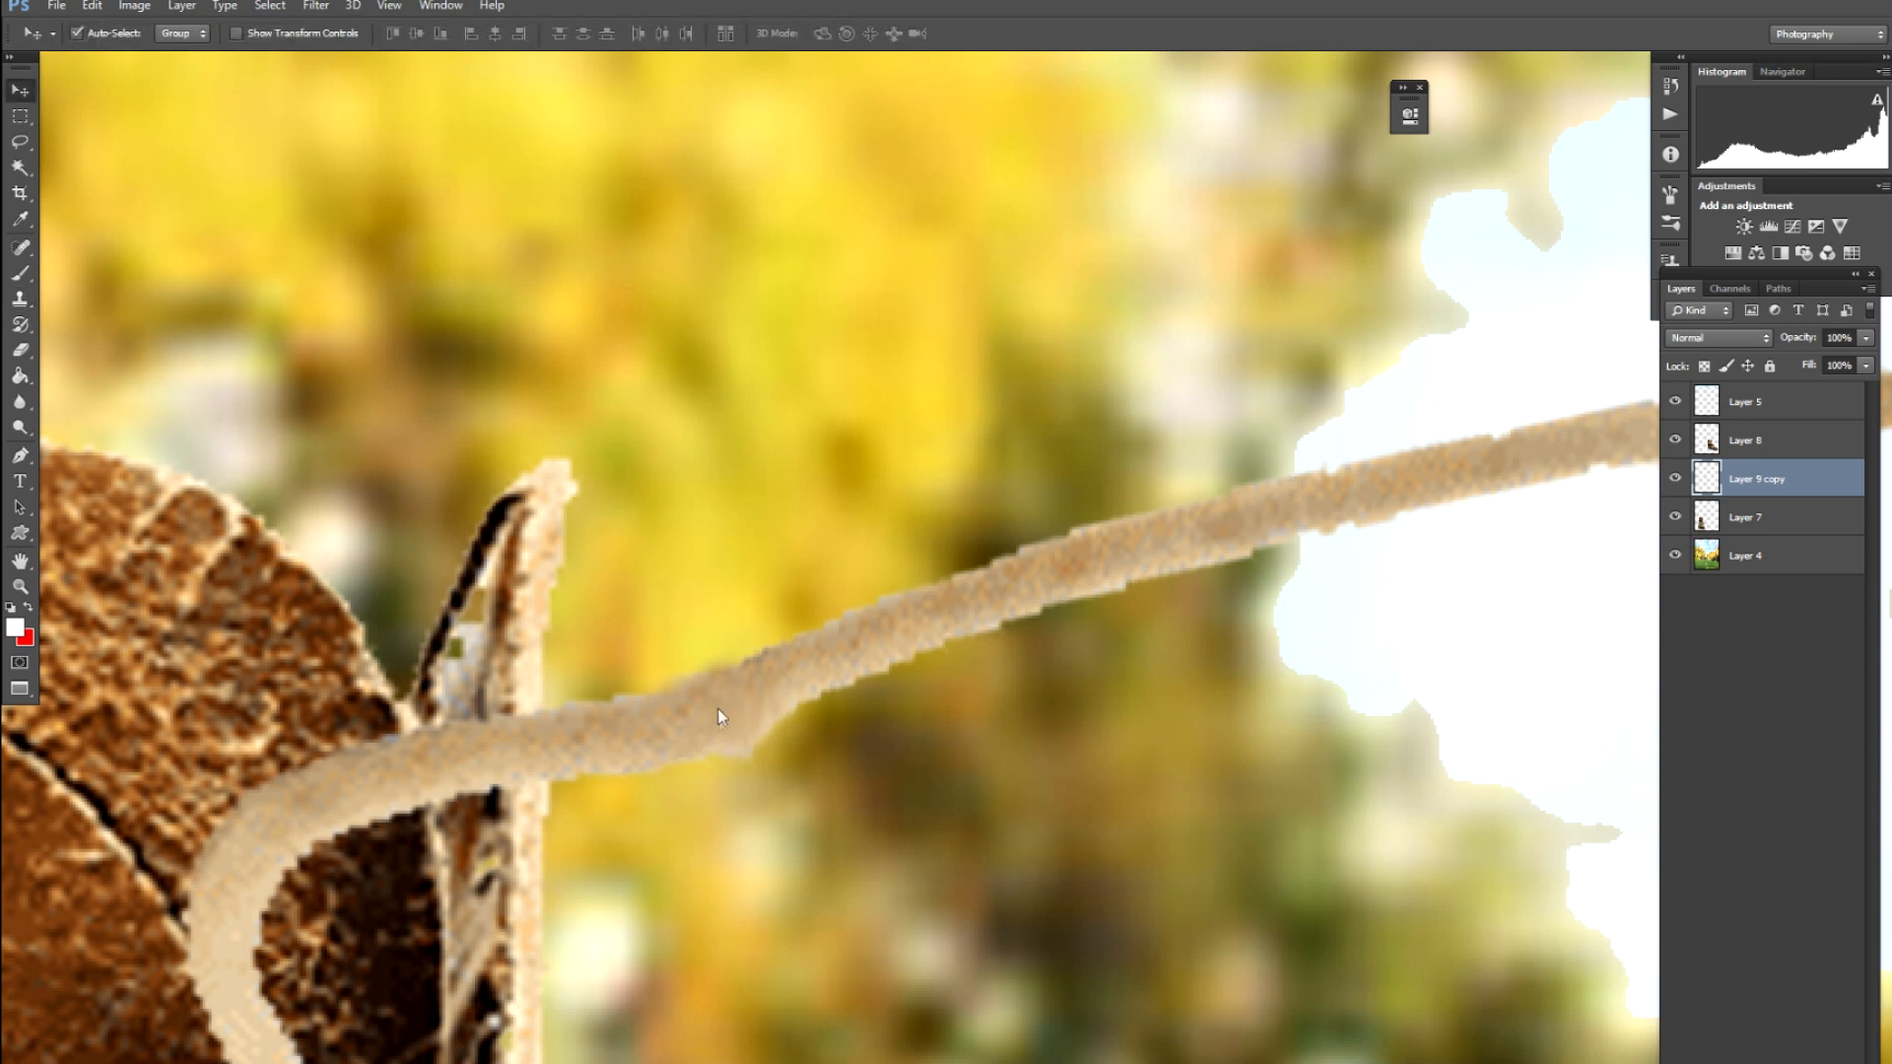
{"action": "key", "text": "ctrl+shift+x"}
{"action": "key", "text": "ctrl+plus"}
{"action": "key", "text": "ctrl+plus"}
{"action": "key", "text": "ctrl+plus"}
{"action": "key", "text": "ctrl+plus"}
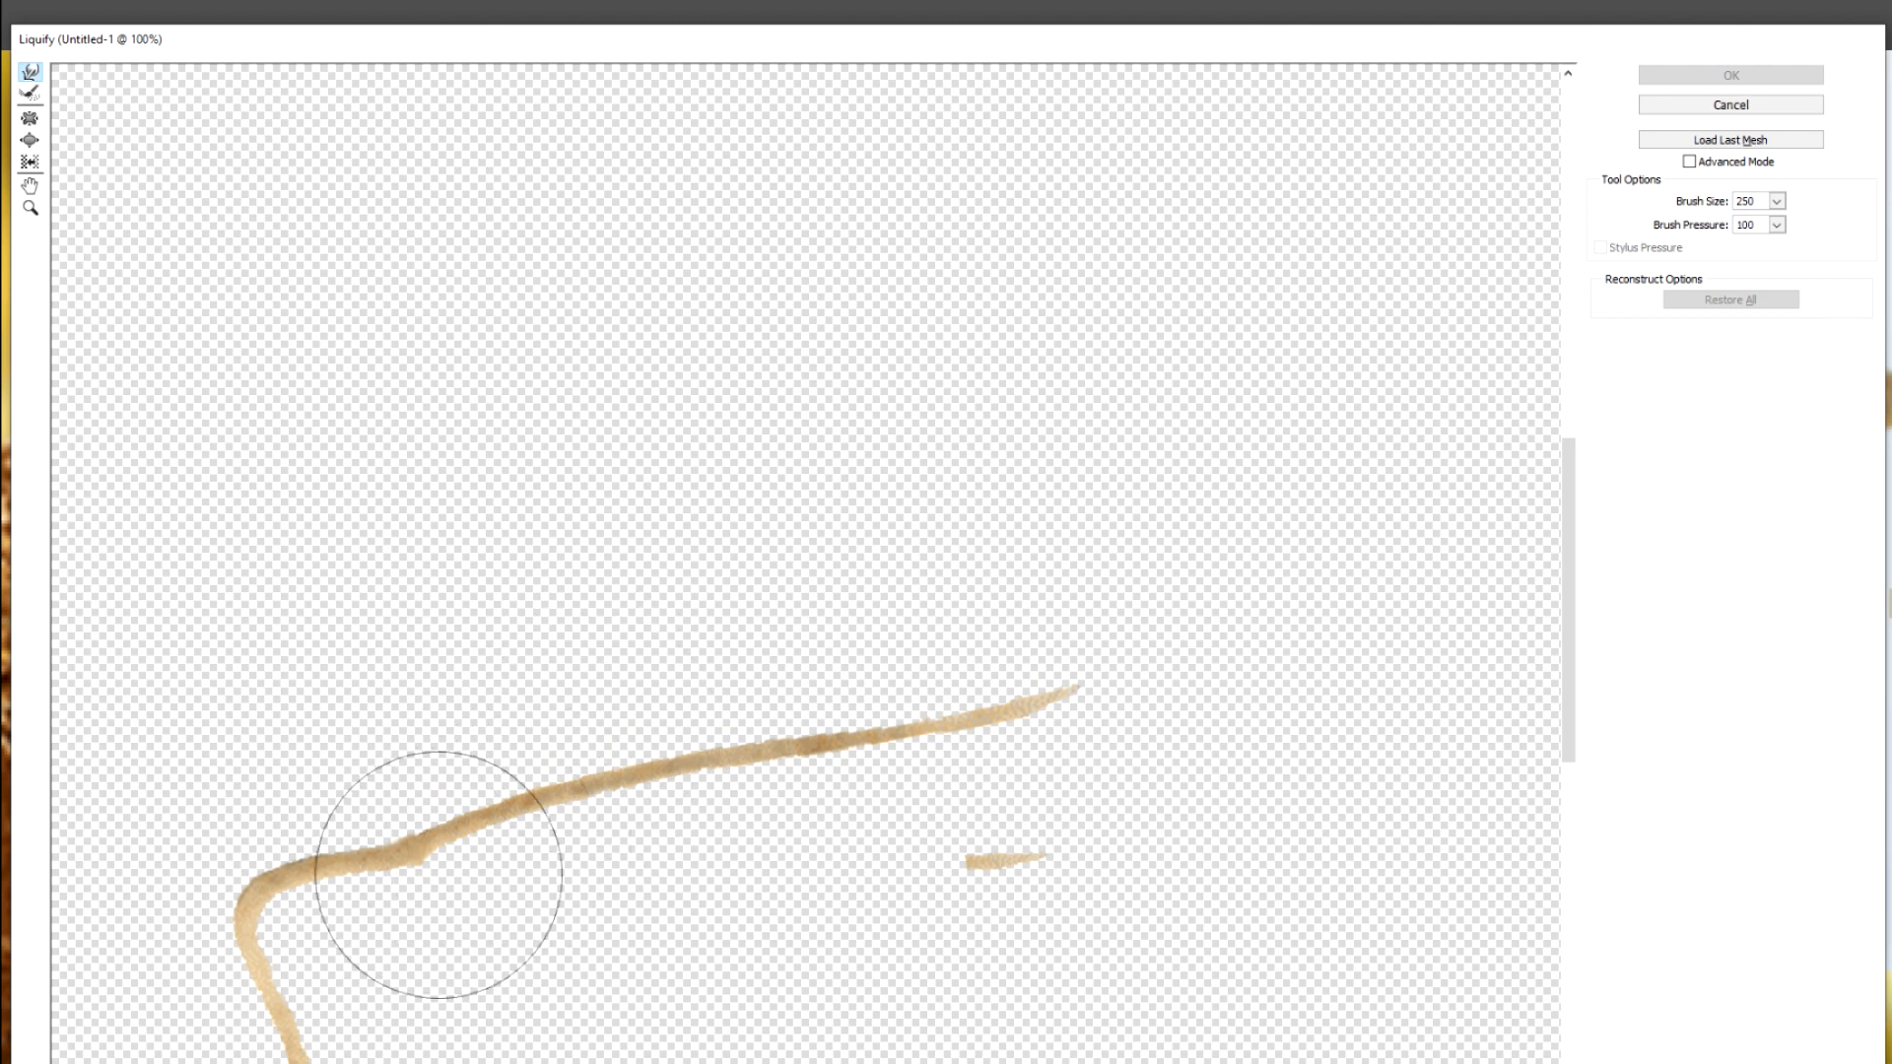
{"action": "left_click_drag", "start_coordinate": [423, 850], "coordinate": [530, 806]}
{"action": "left_click_drag", "start_coordinate": [1036, 722], "coordinate": [1045, 709]}
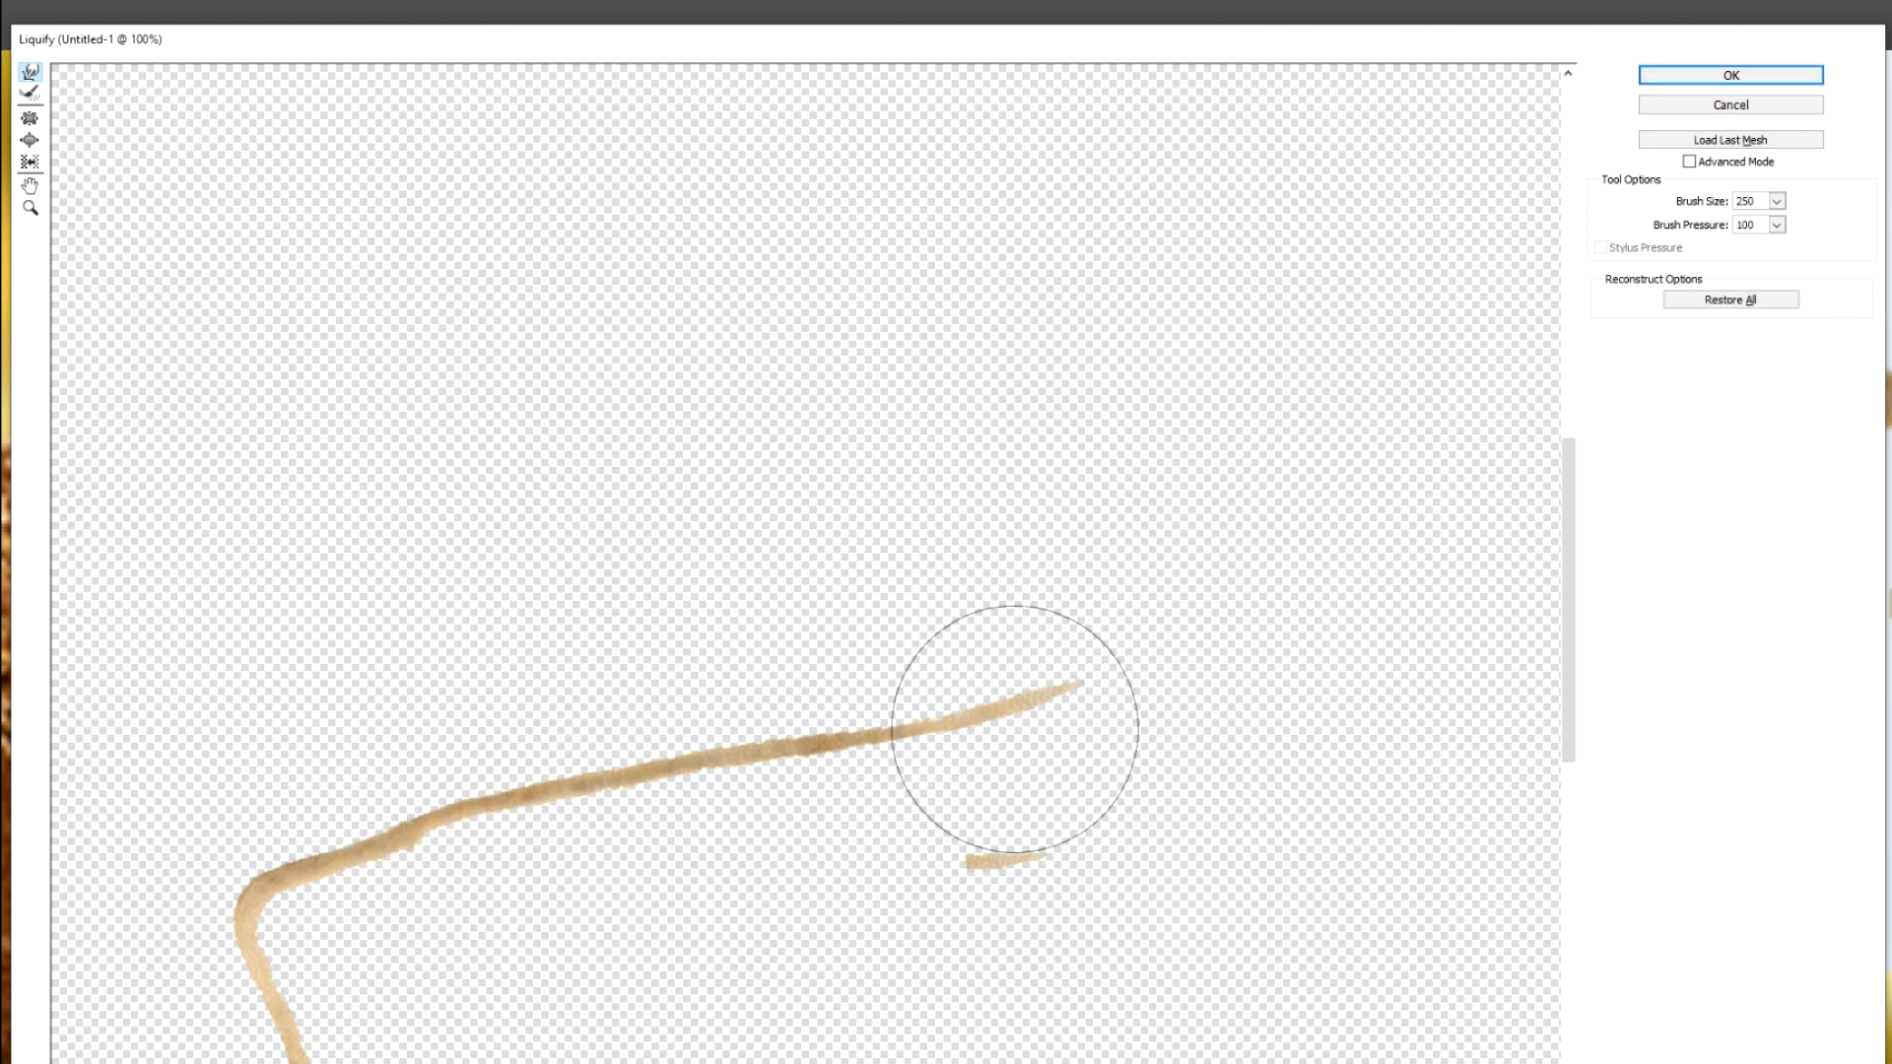
{"action": "key", "text": "Return"}
Warp the lace again in Liquify, pushing its bend and connecting strand upward into a gentler curve
{"action": "scroll", "coordinate": [1015, 687], "scroll_direction": "down", "scroll_amount": 8}
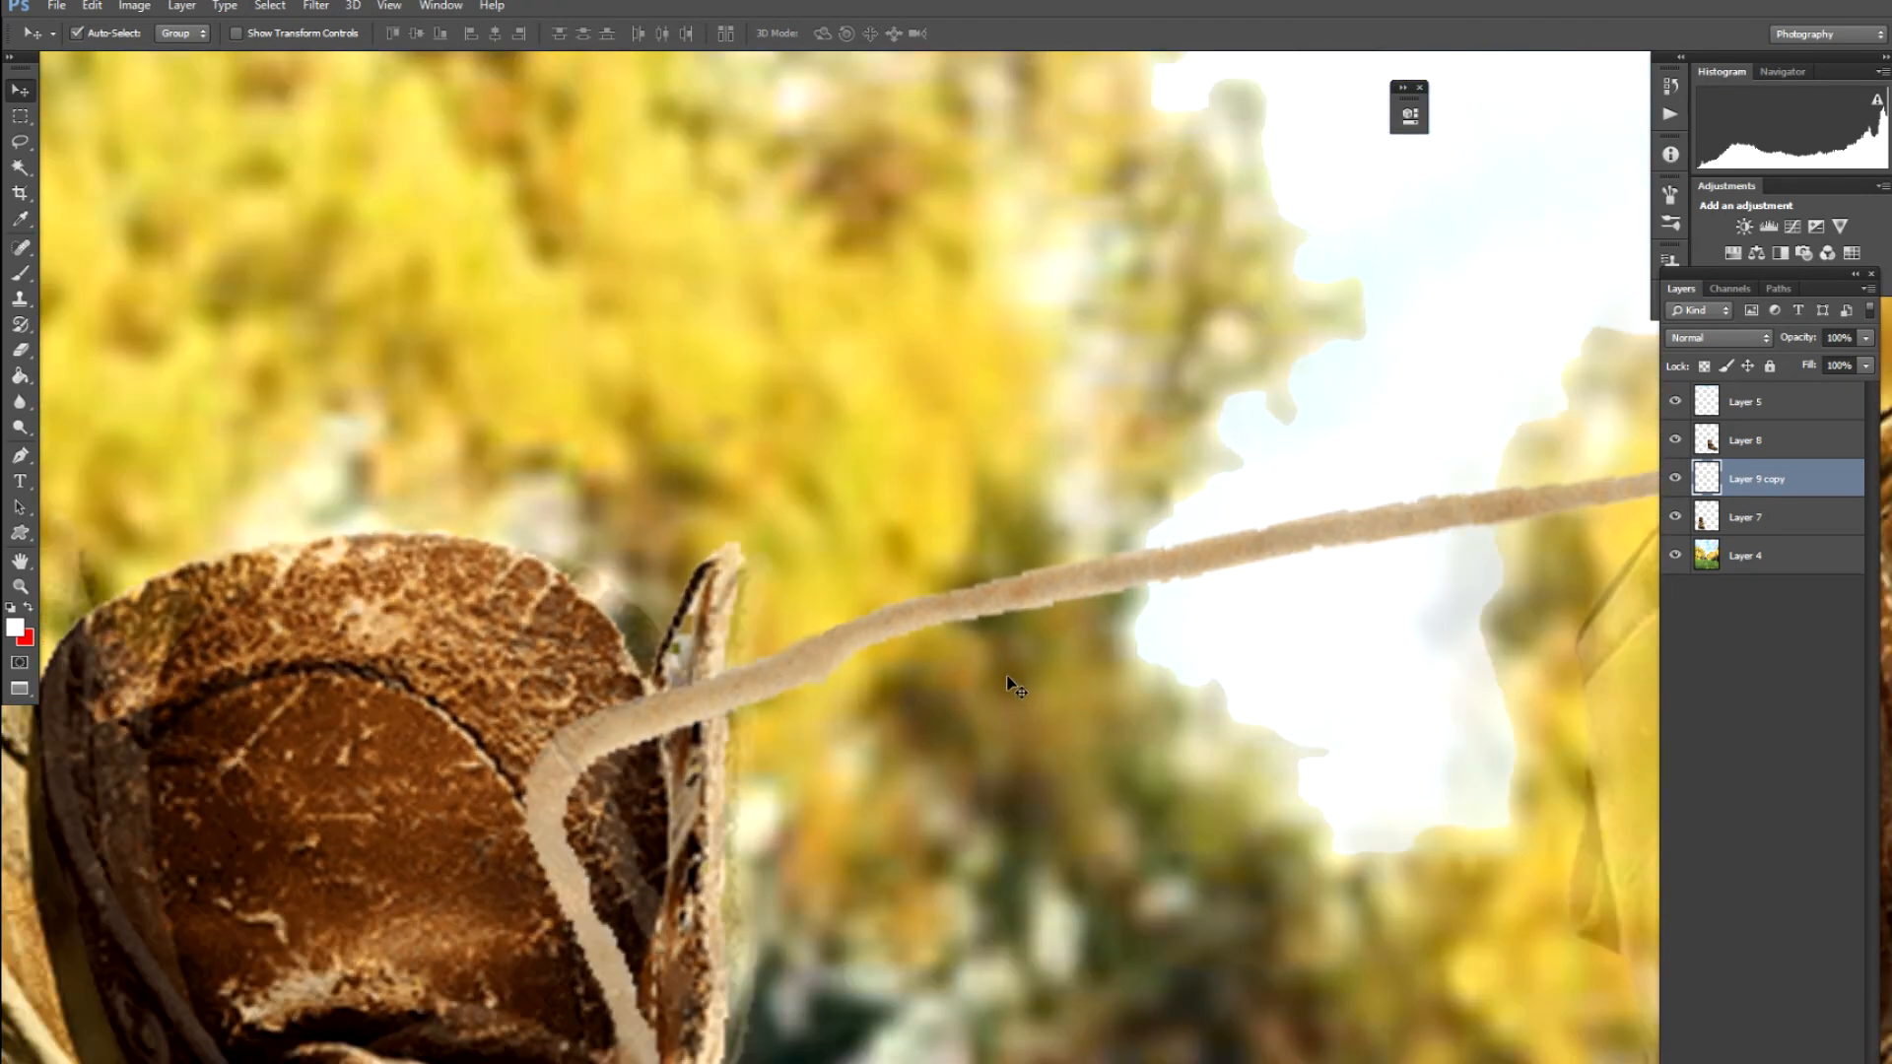
{"action": "scroll", "coordinate": [1013, 679], "scroll_direction": "down", "scroll_amount": 1}
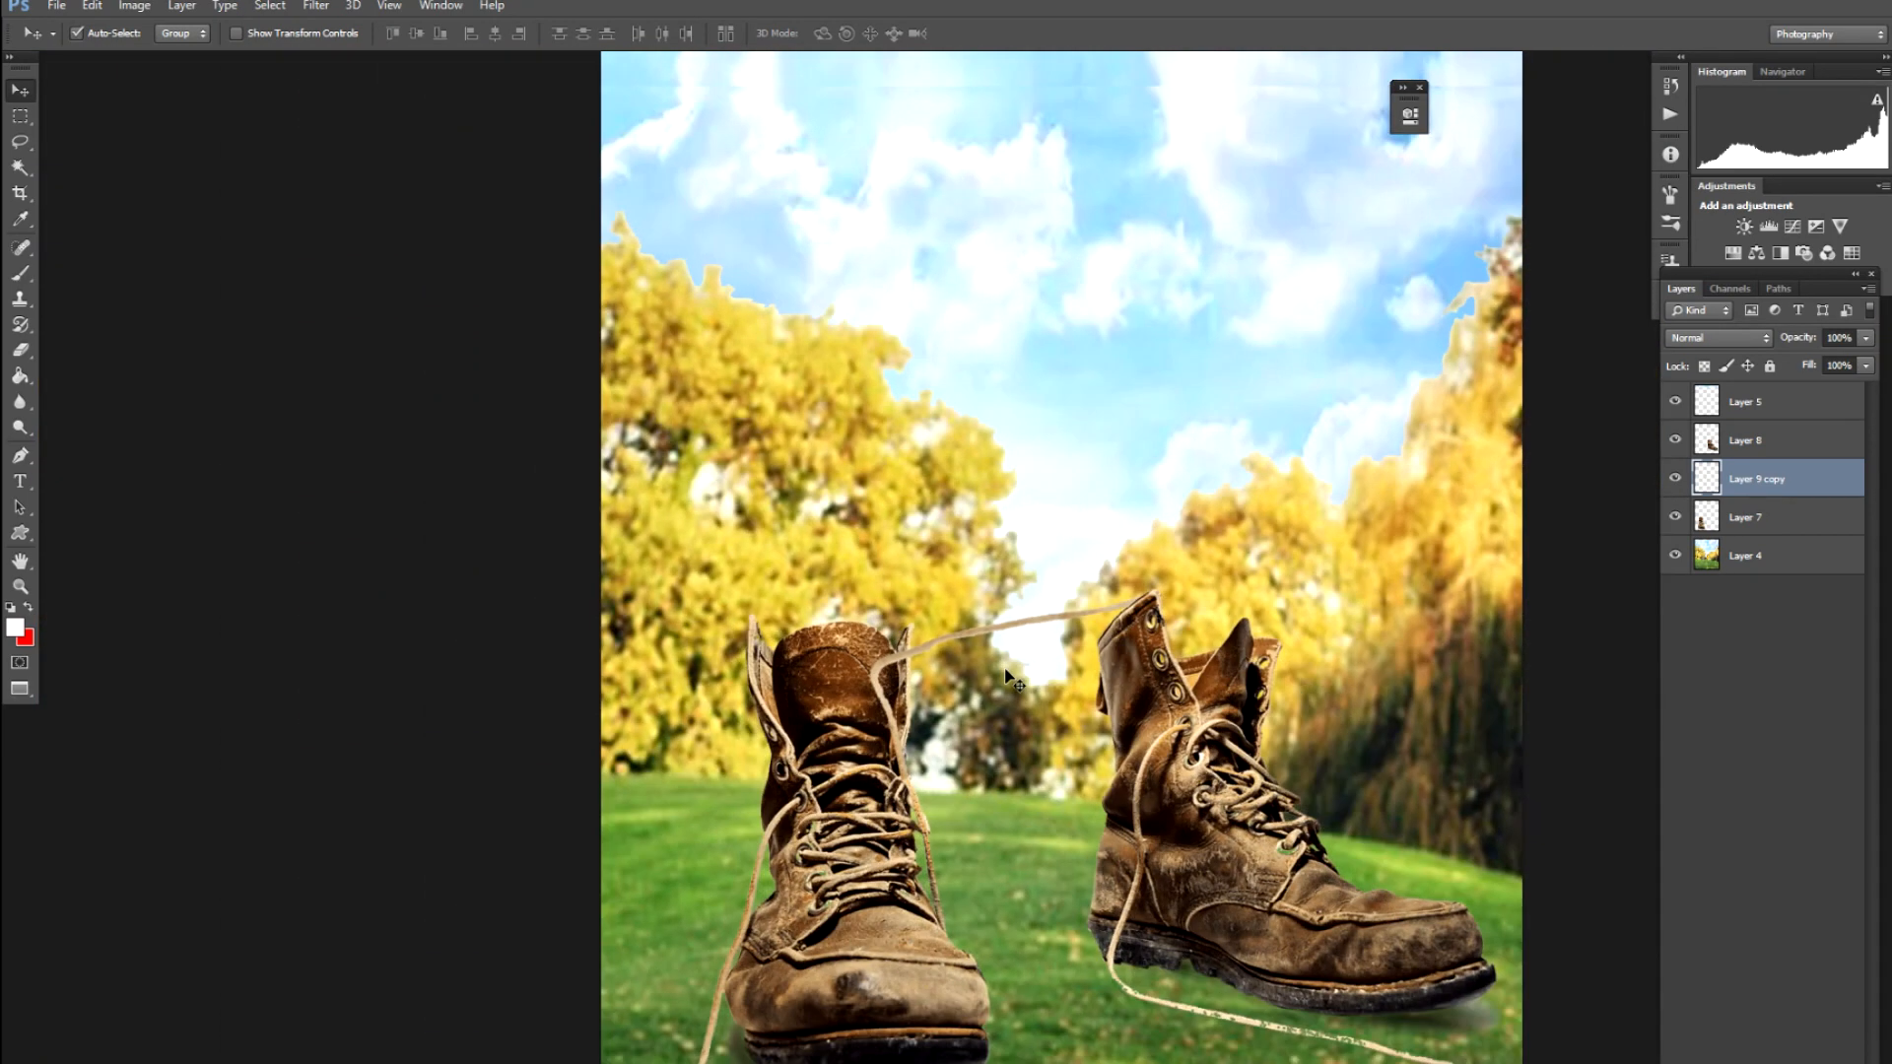
{"action": "scroll", "coordinate": [1006, 672], "scroll_direction": "up", "scroll_amount": 3}
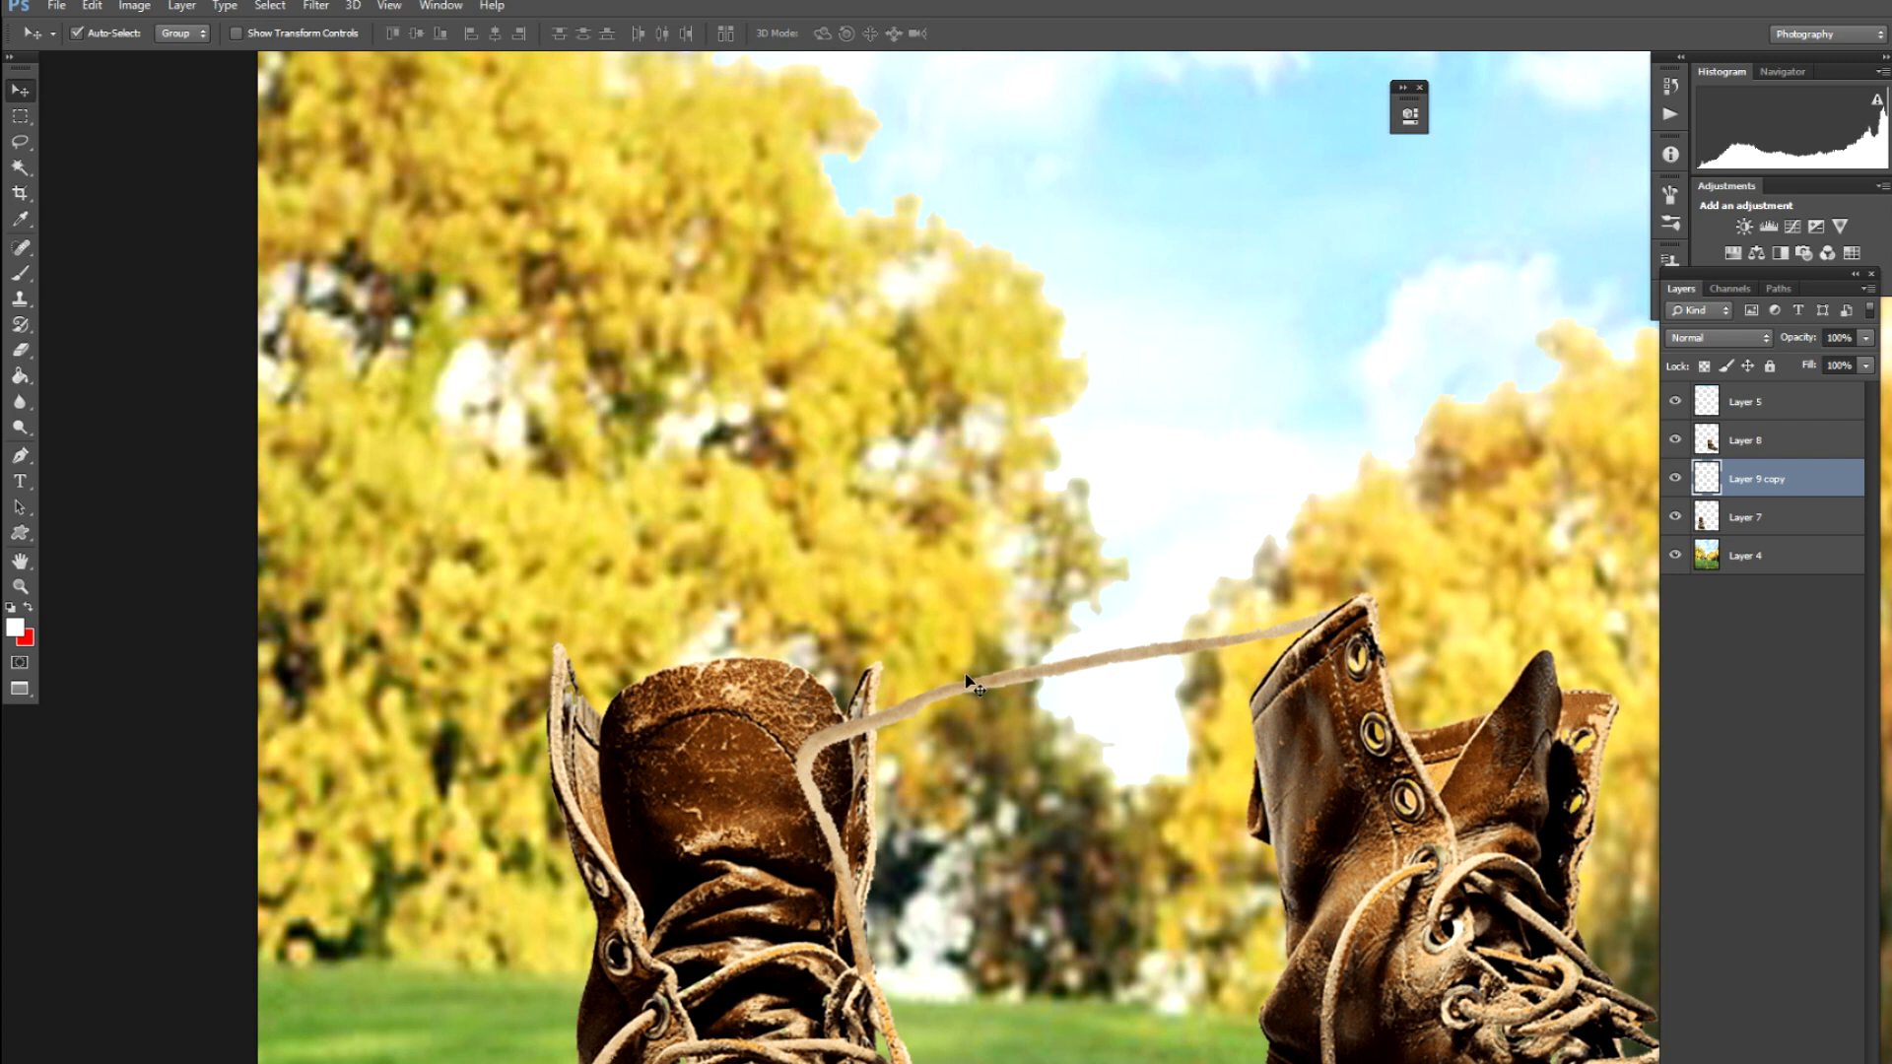
{"action": "key", "text": "ctrl+shift+x"}
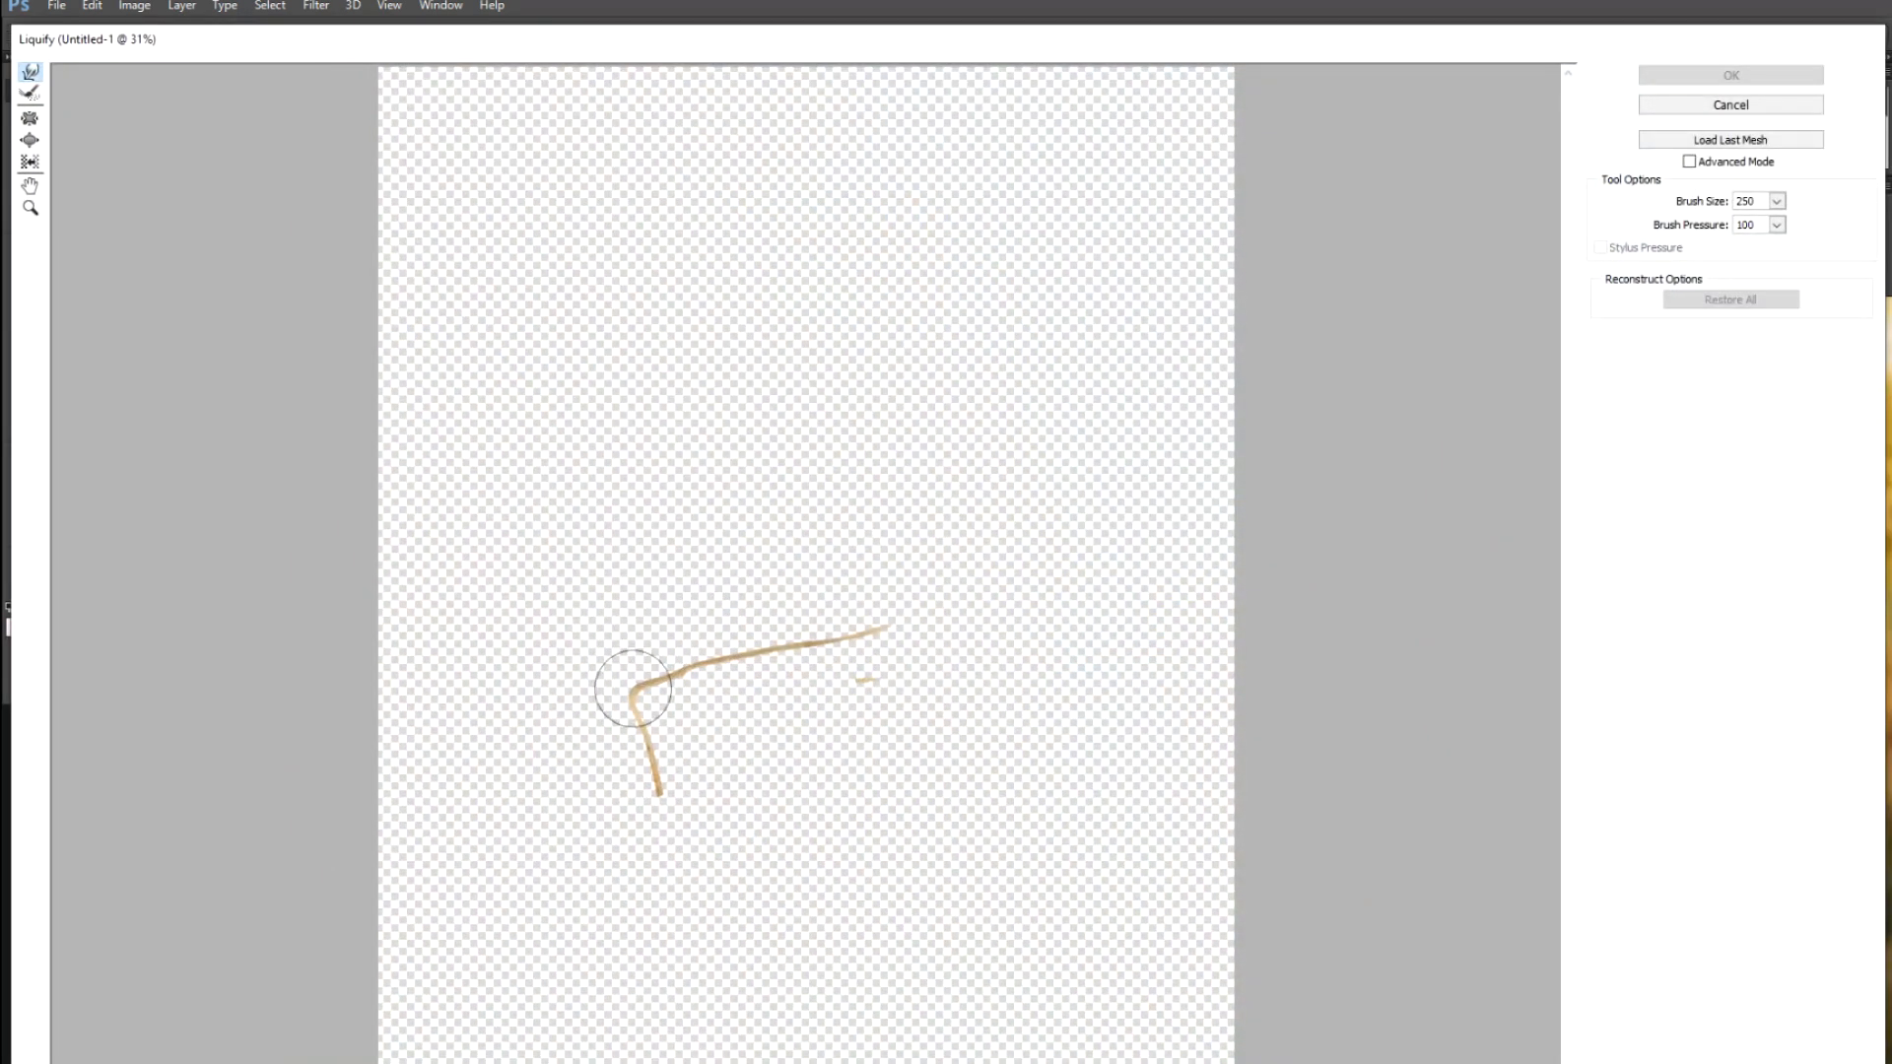
{"action": "mouse_move", "coordinate": [634, 655]}
{"action": "left_mouse_down"}
{"action": "mouse_move", "coordinate": [676, 654]}
{"action": "mouse_move", "coordinate": [775, 648]}
{"action": "left_mouse_up"}
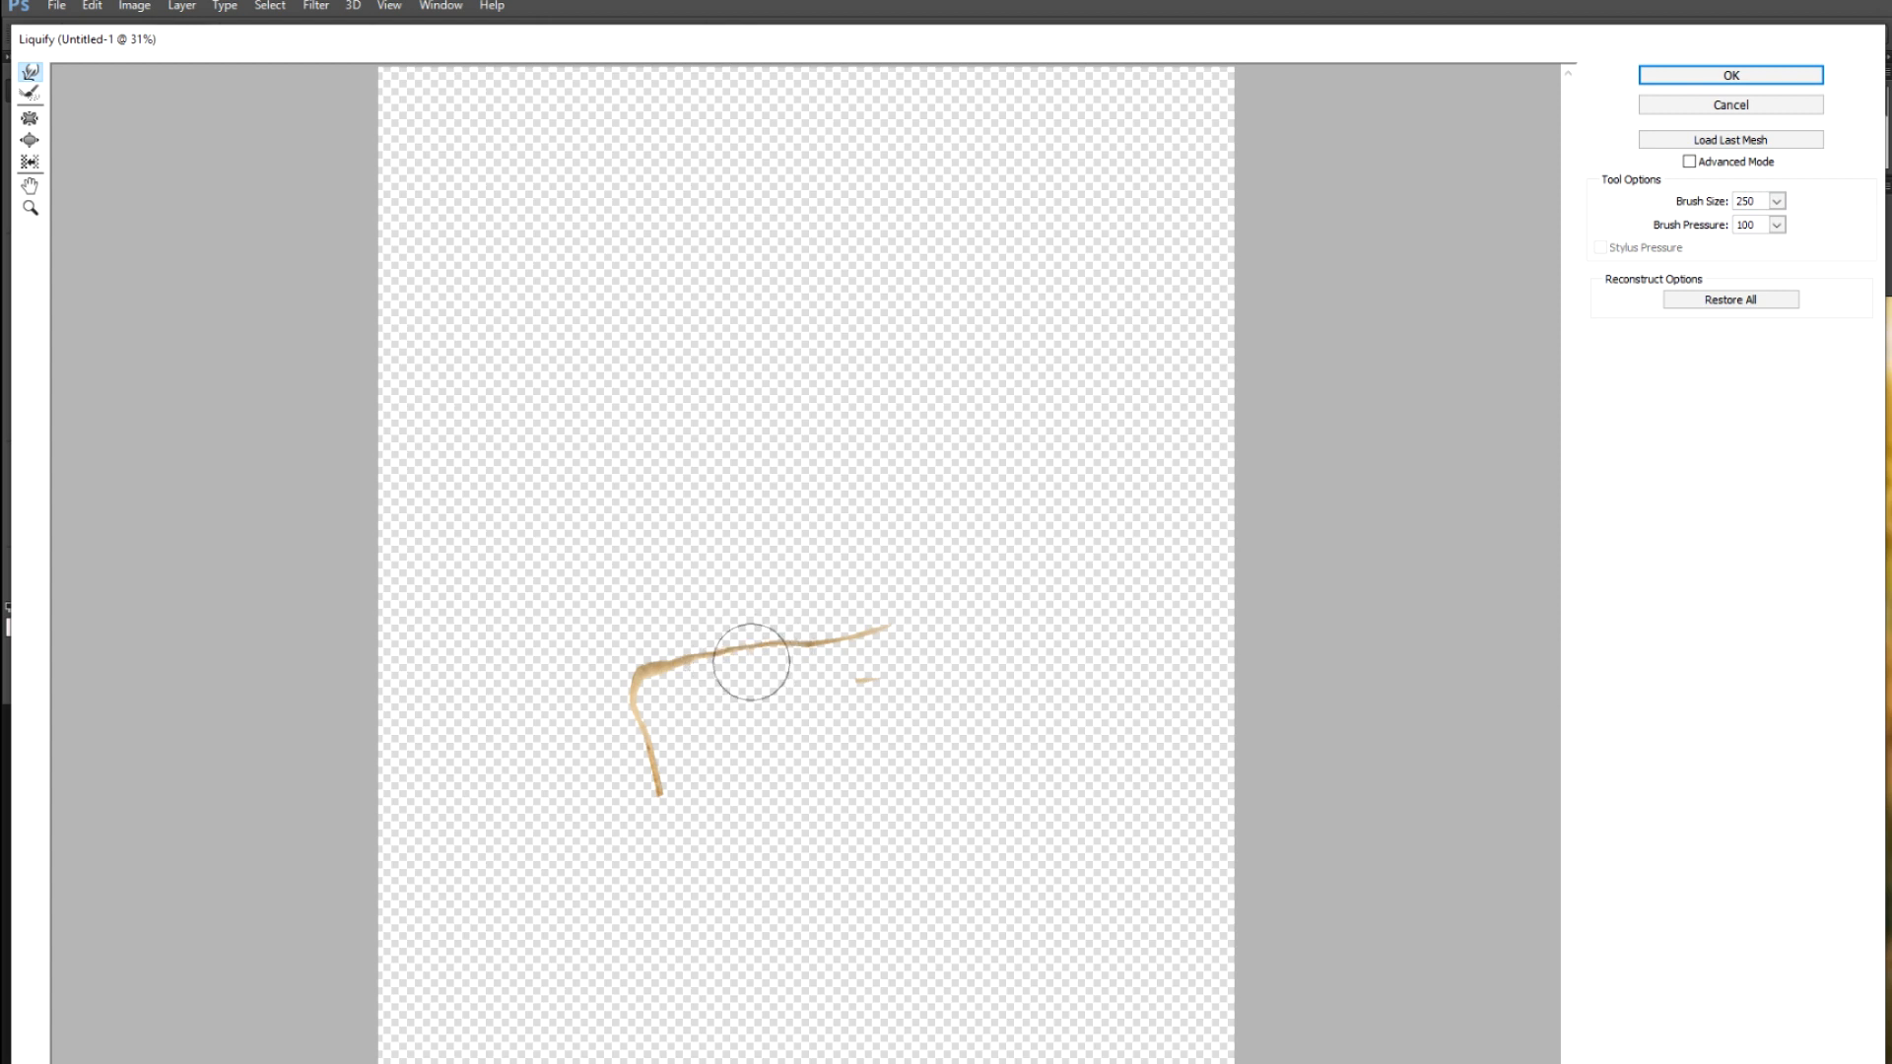
{"action": "key", "text": "Return"}
{"action": "scroll", "coordinate": [767, 655], "scroll_direction": "down", "scroll_amount": 5}
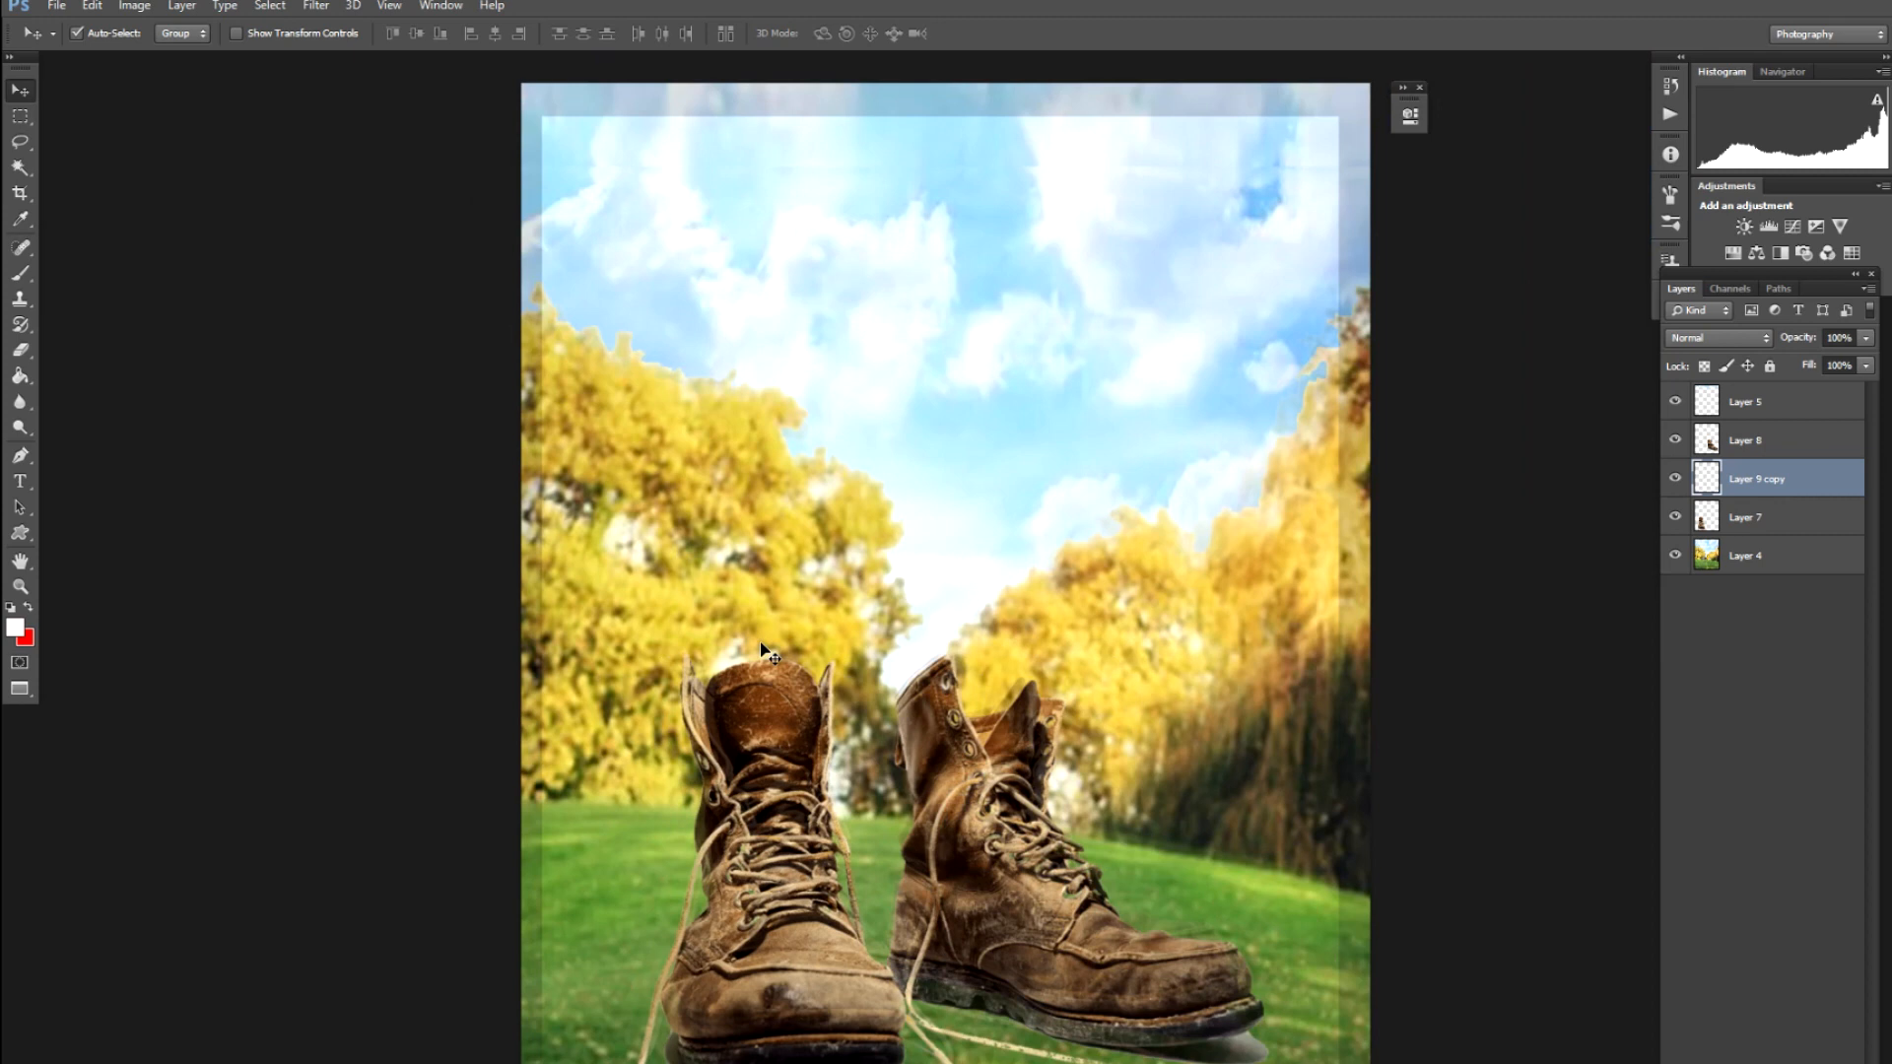
Return to the boots composite, make its park background layer active, and open the Model PSD from the shoes folder
{"action": "scroll", "coordinate": [767, 650], "scroll_direction": "up", "scroll_amount": 5}
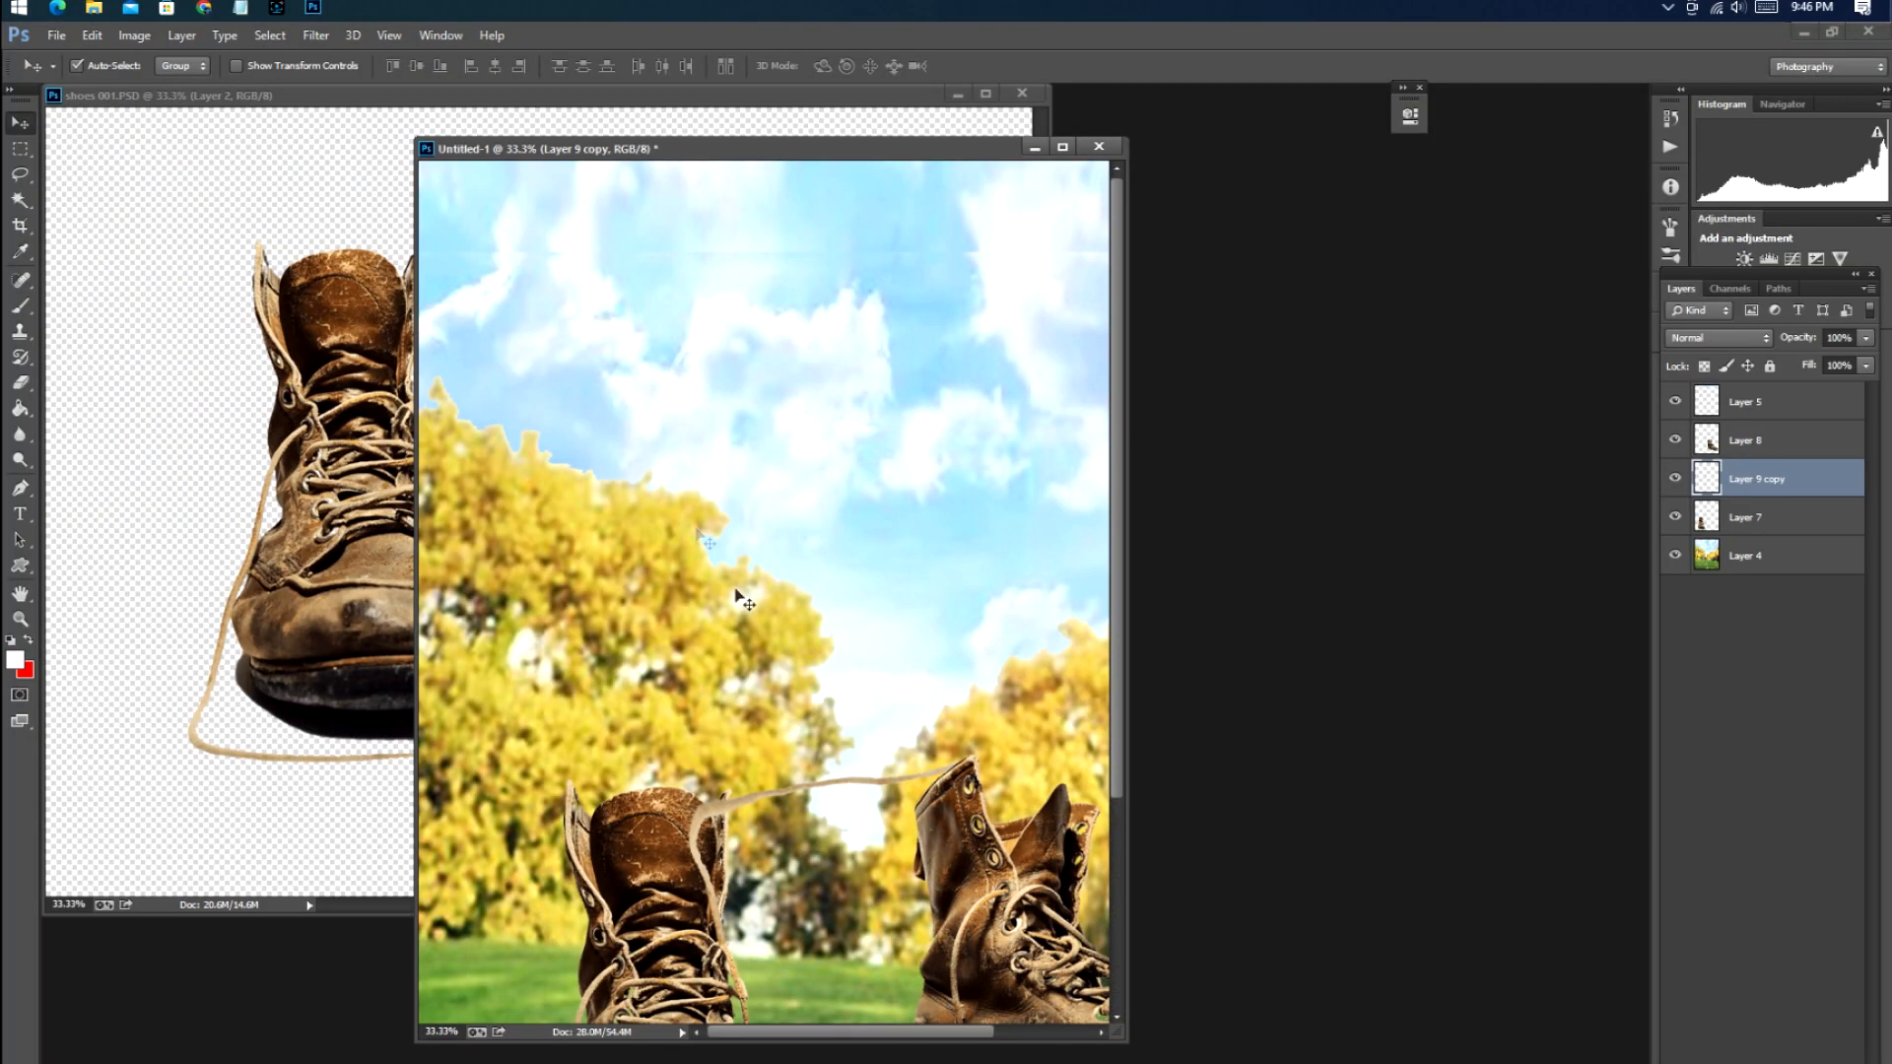
{"action": "left_click", "coordinate": [322, 344]}
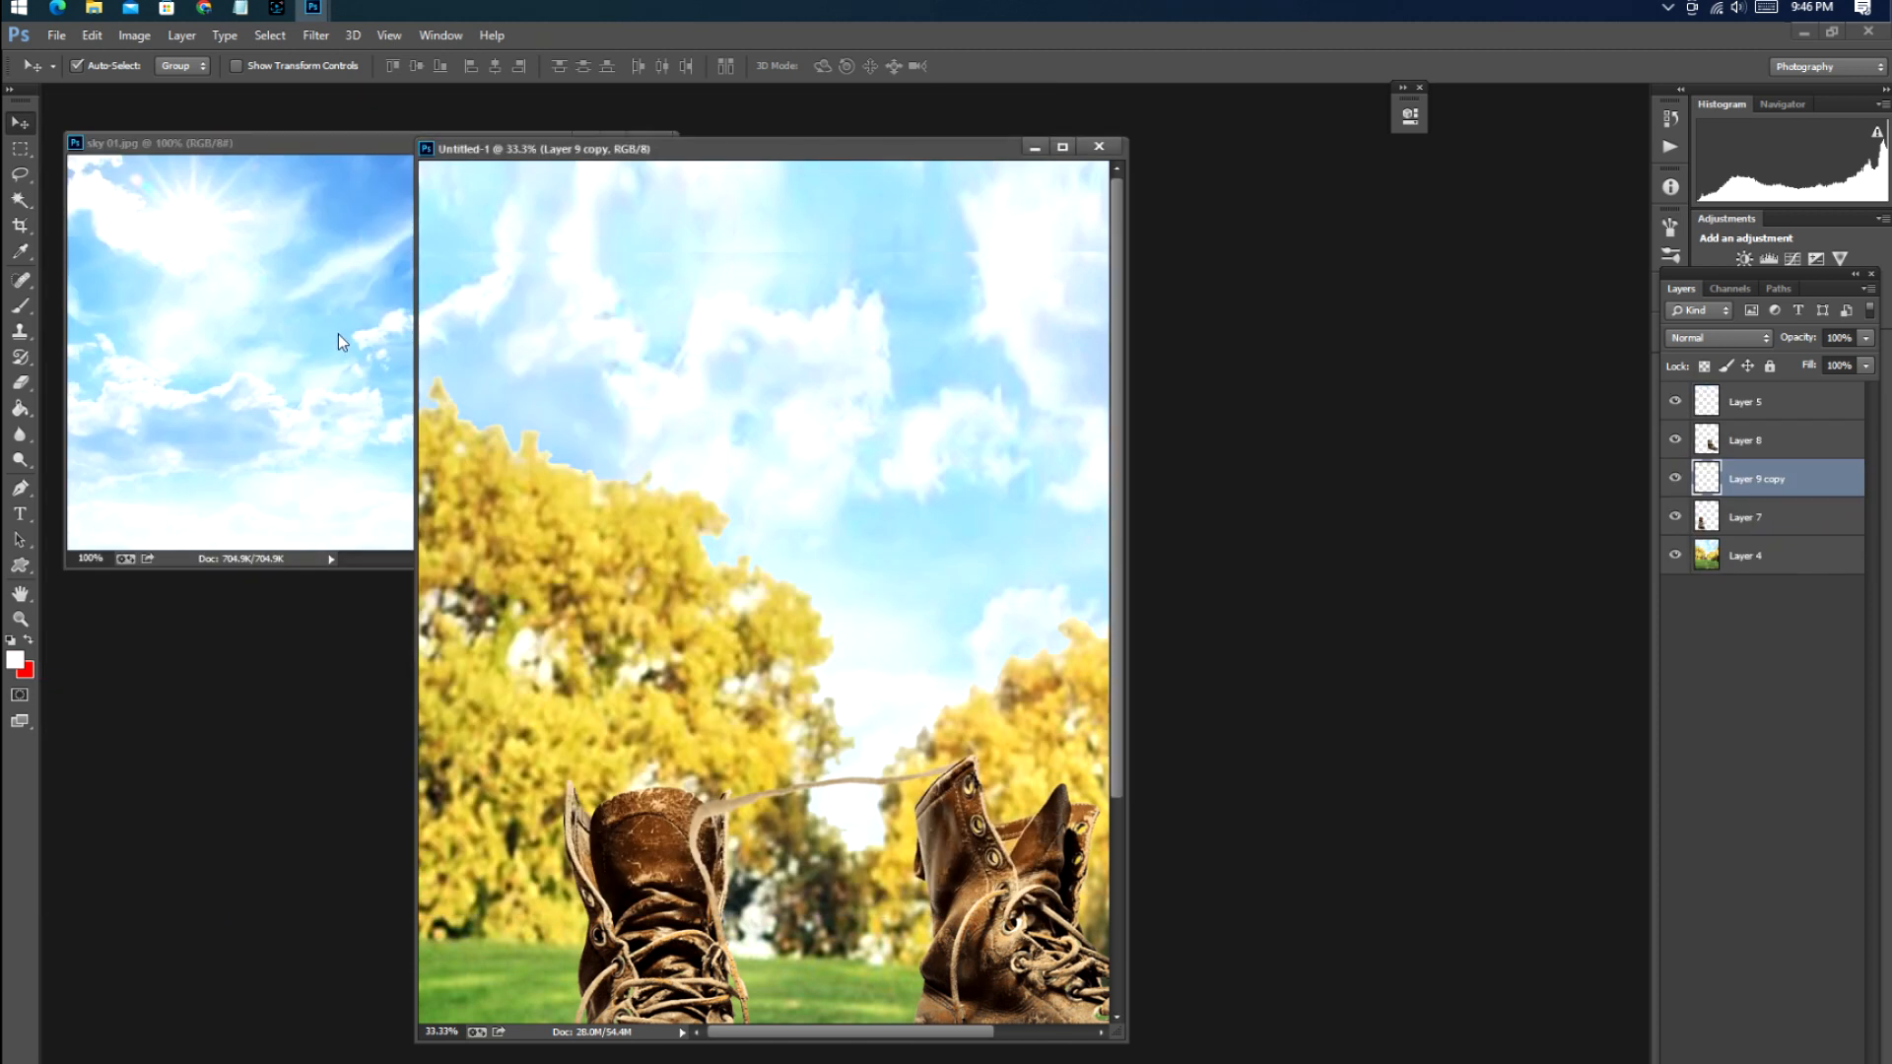
{"action": "left_click", "coordinate": [575, 437]}
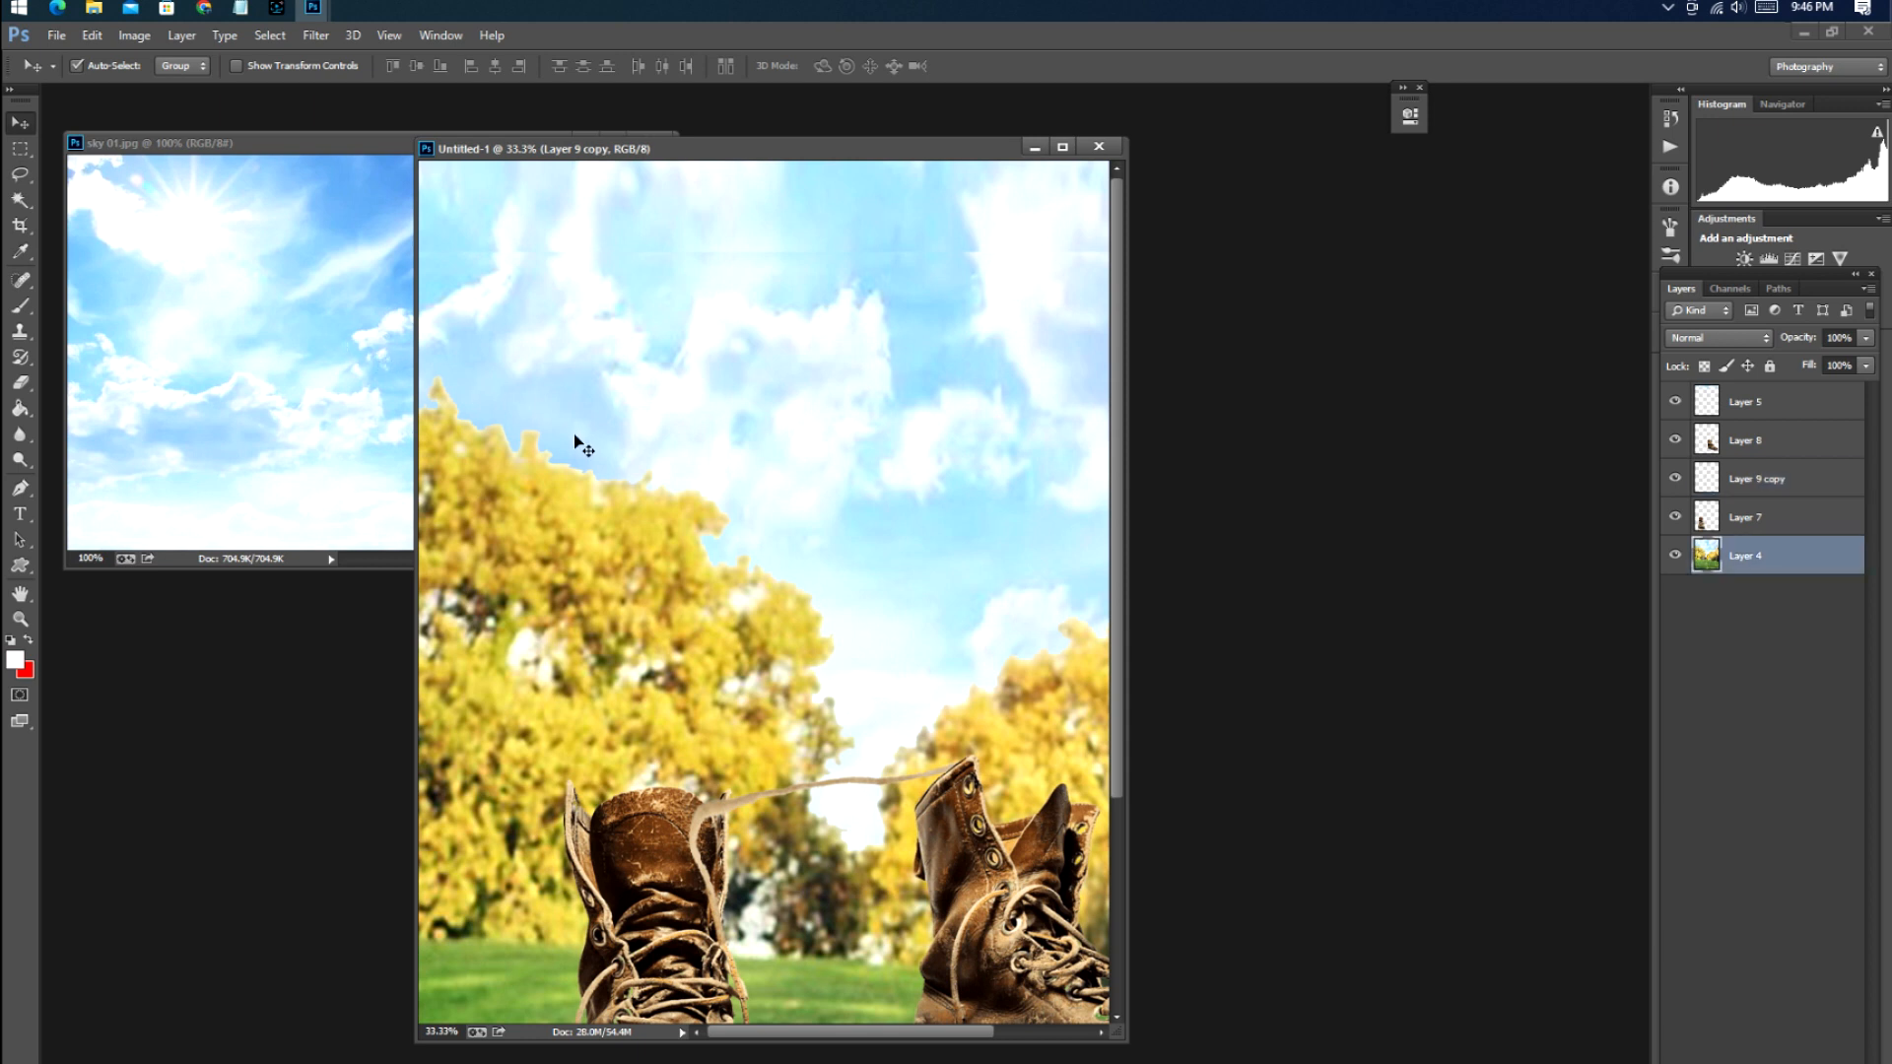
{"action": "left_click", "coordinate": [50, 38]}
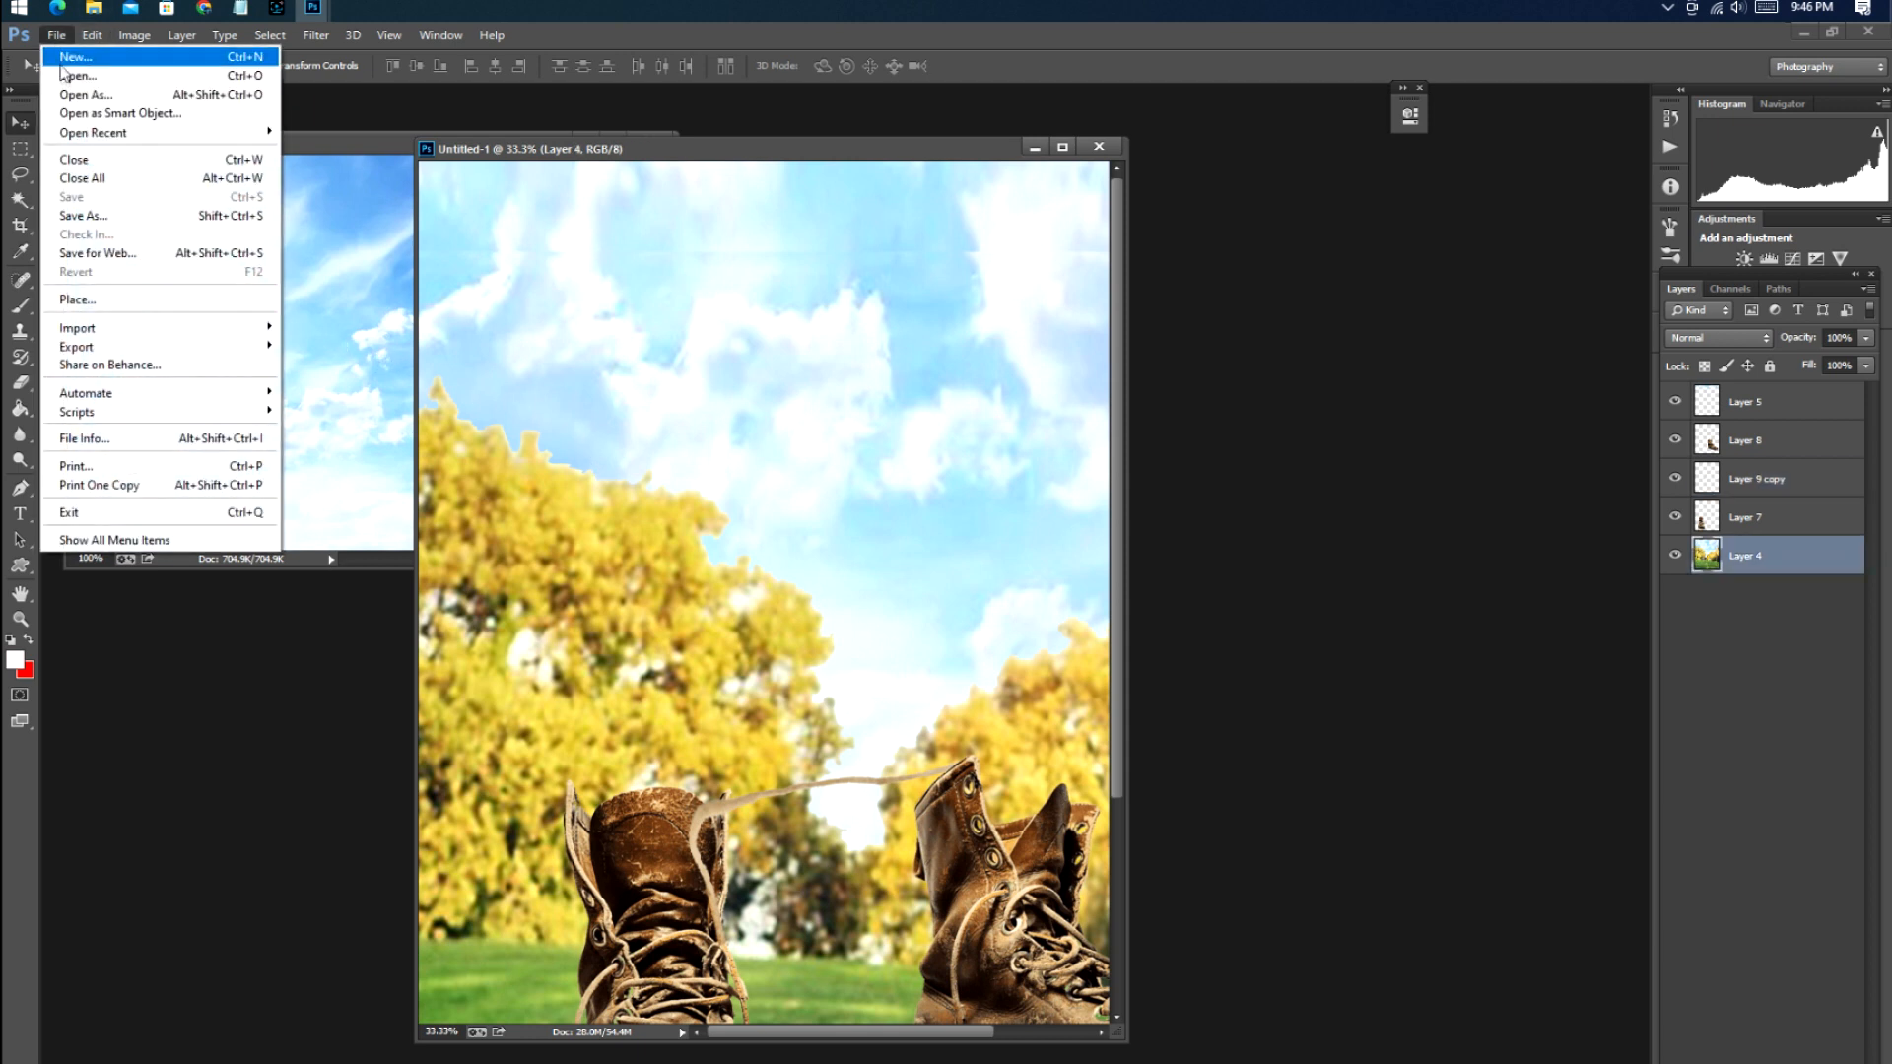
{"action": "left_click", "coordinate": [70, 83]}
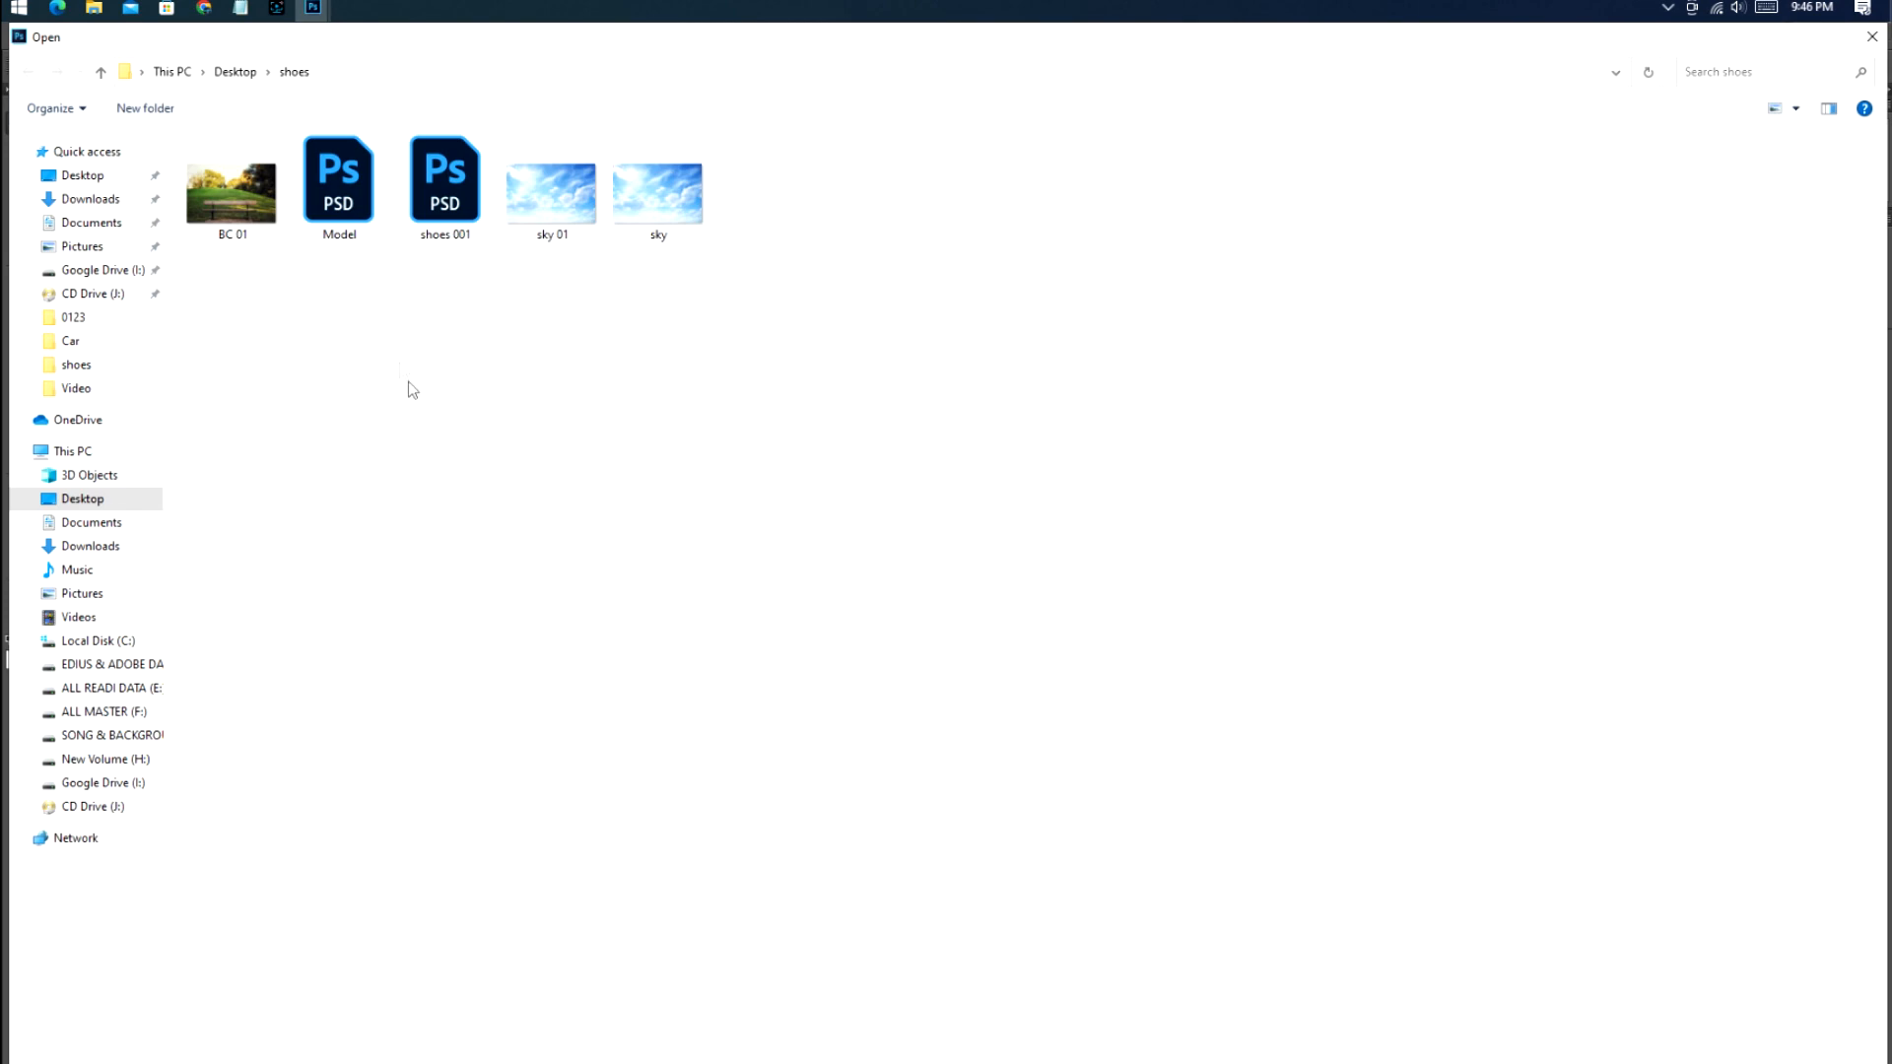
{"action": "double_click", "coordinate": [361, 215]}
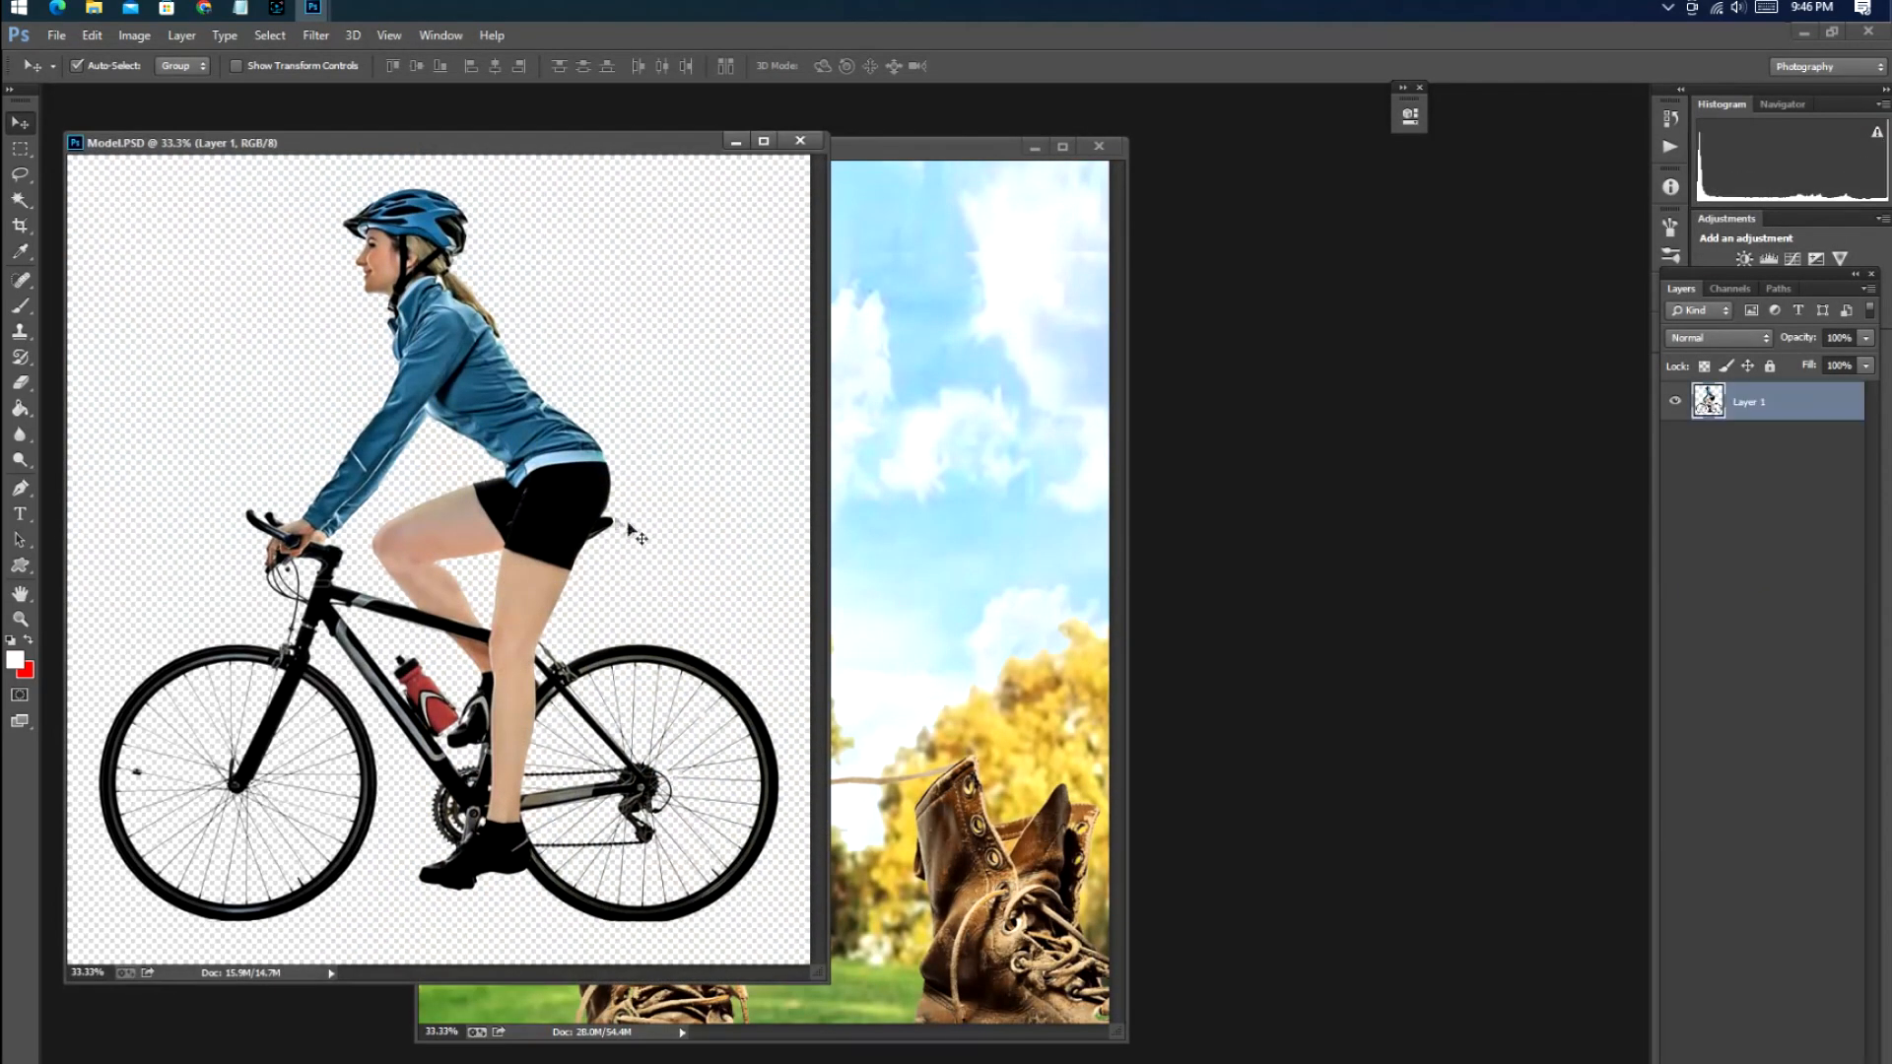
Check the Model document's image size and bring the cyclist into the boots composite above the park background
{"action": "right_click", "coordinate": [469, 152]}
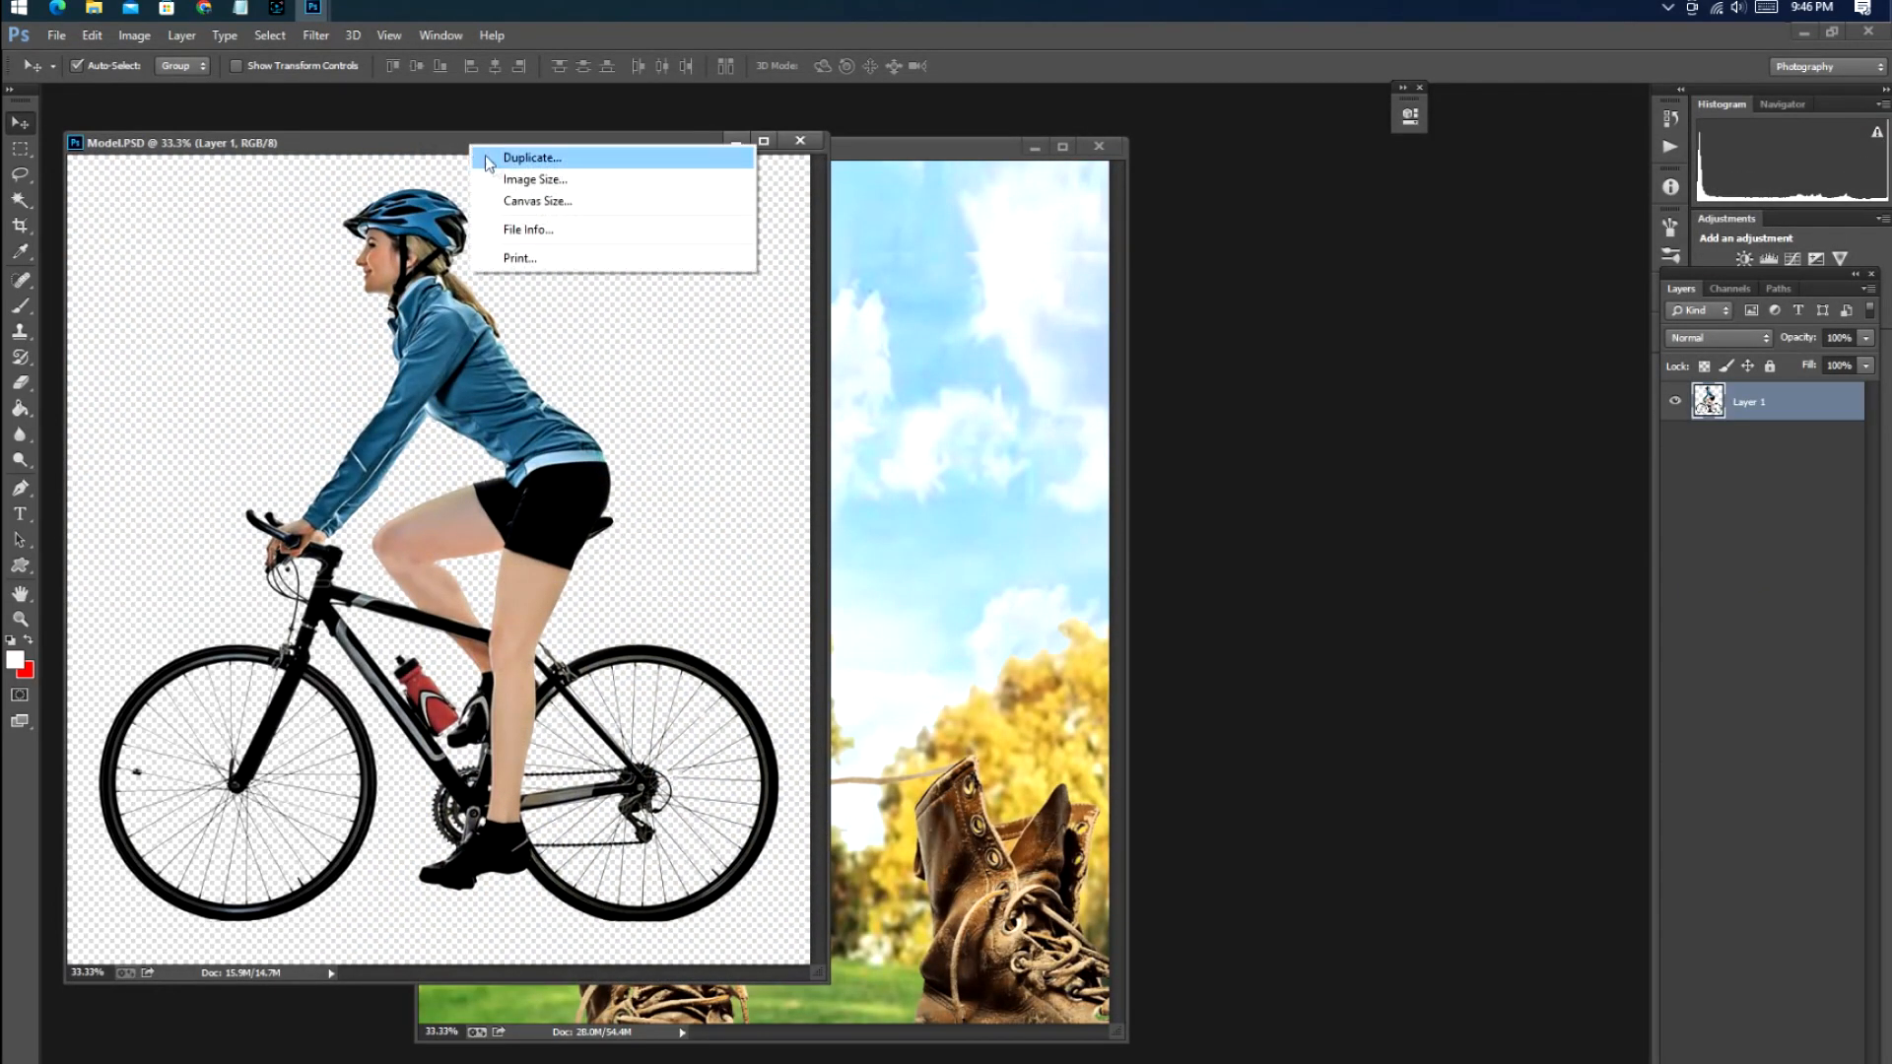
{"action": "left_click", "coordinate": [551, 179]}
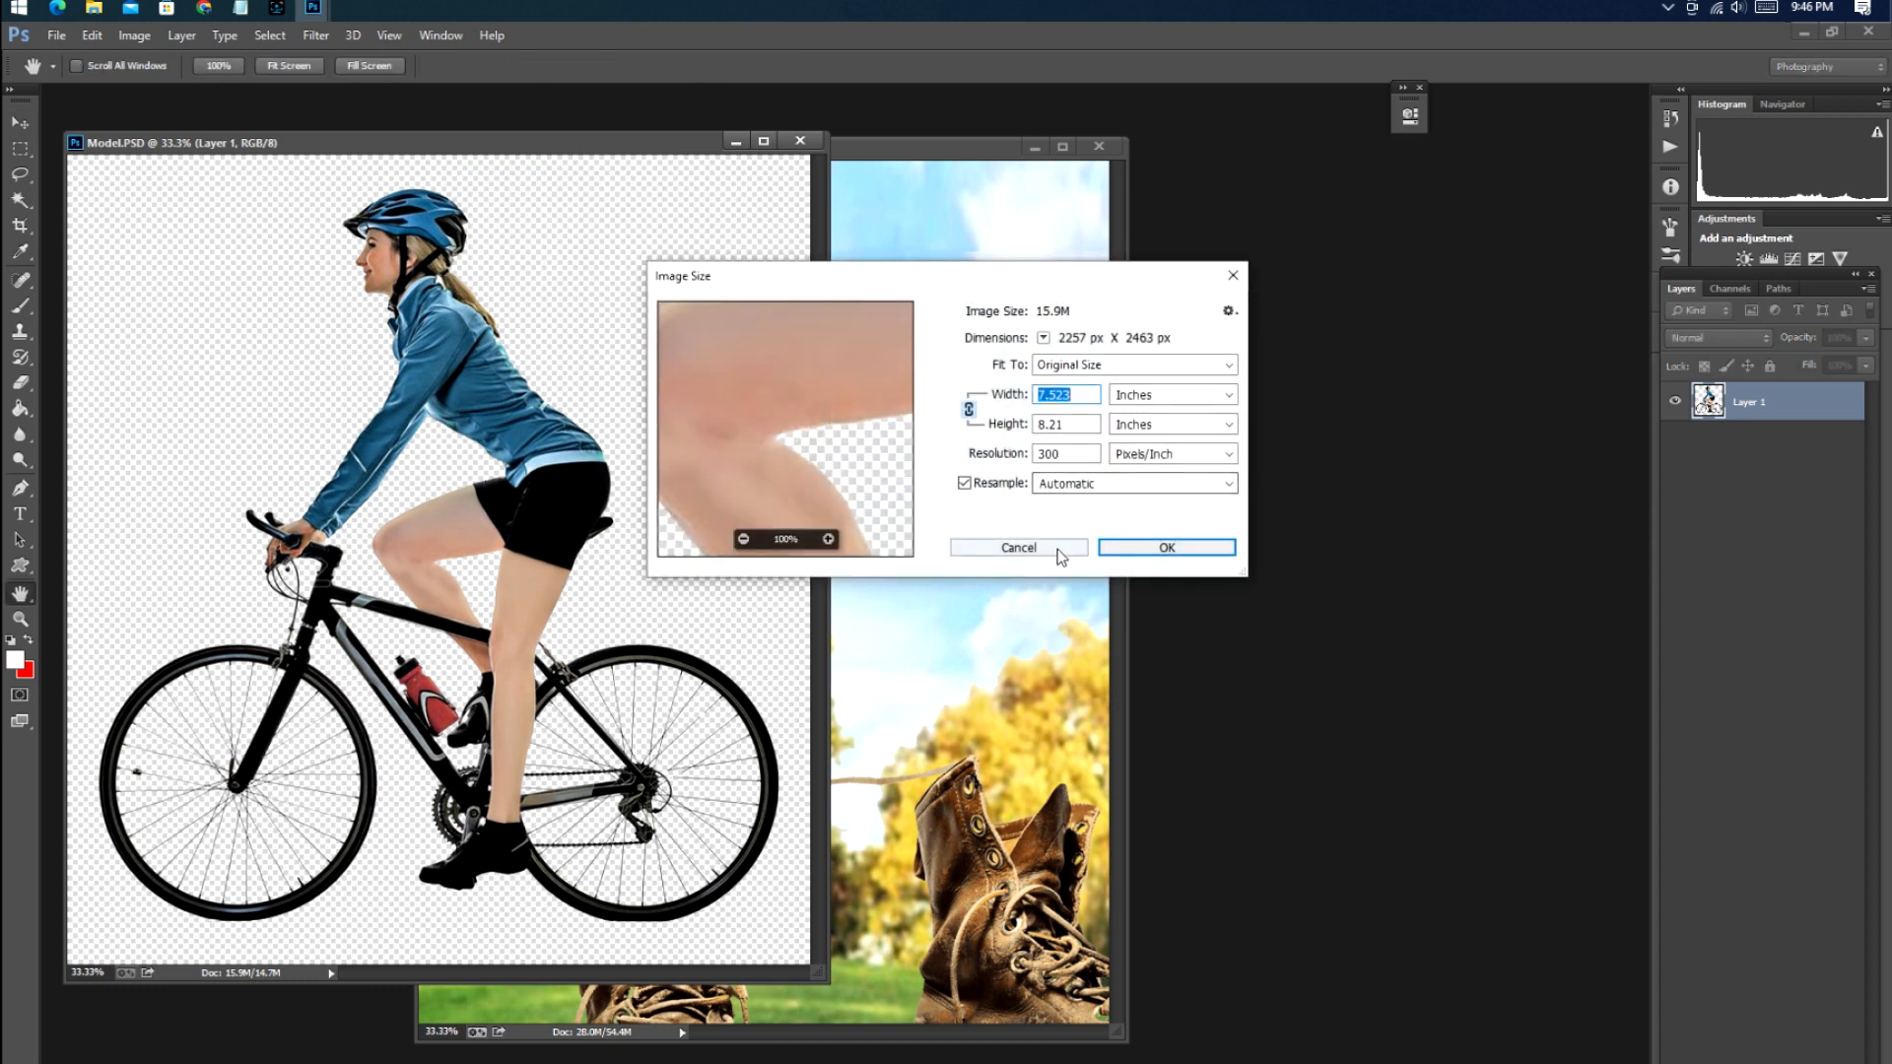
{"action": "left_click", "coordinate": [1168, 546]}
{"action": "left_click_drag", "start_coordinate": [450, 435], "coordinate": [894, 560]}
{"action": "key", "text": "f"}
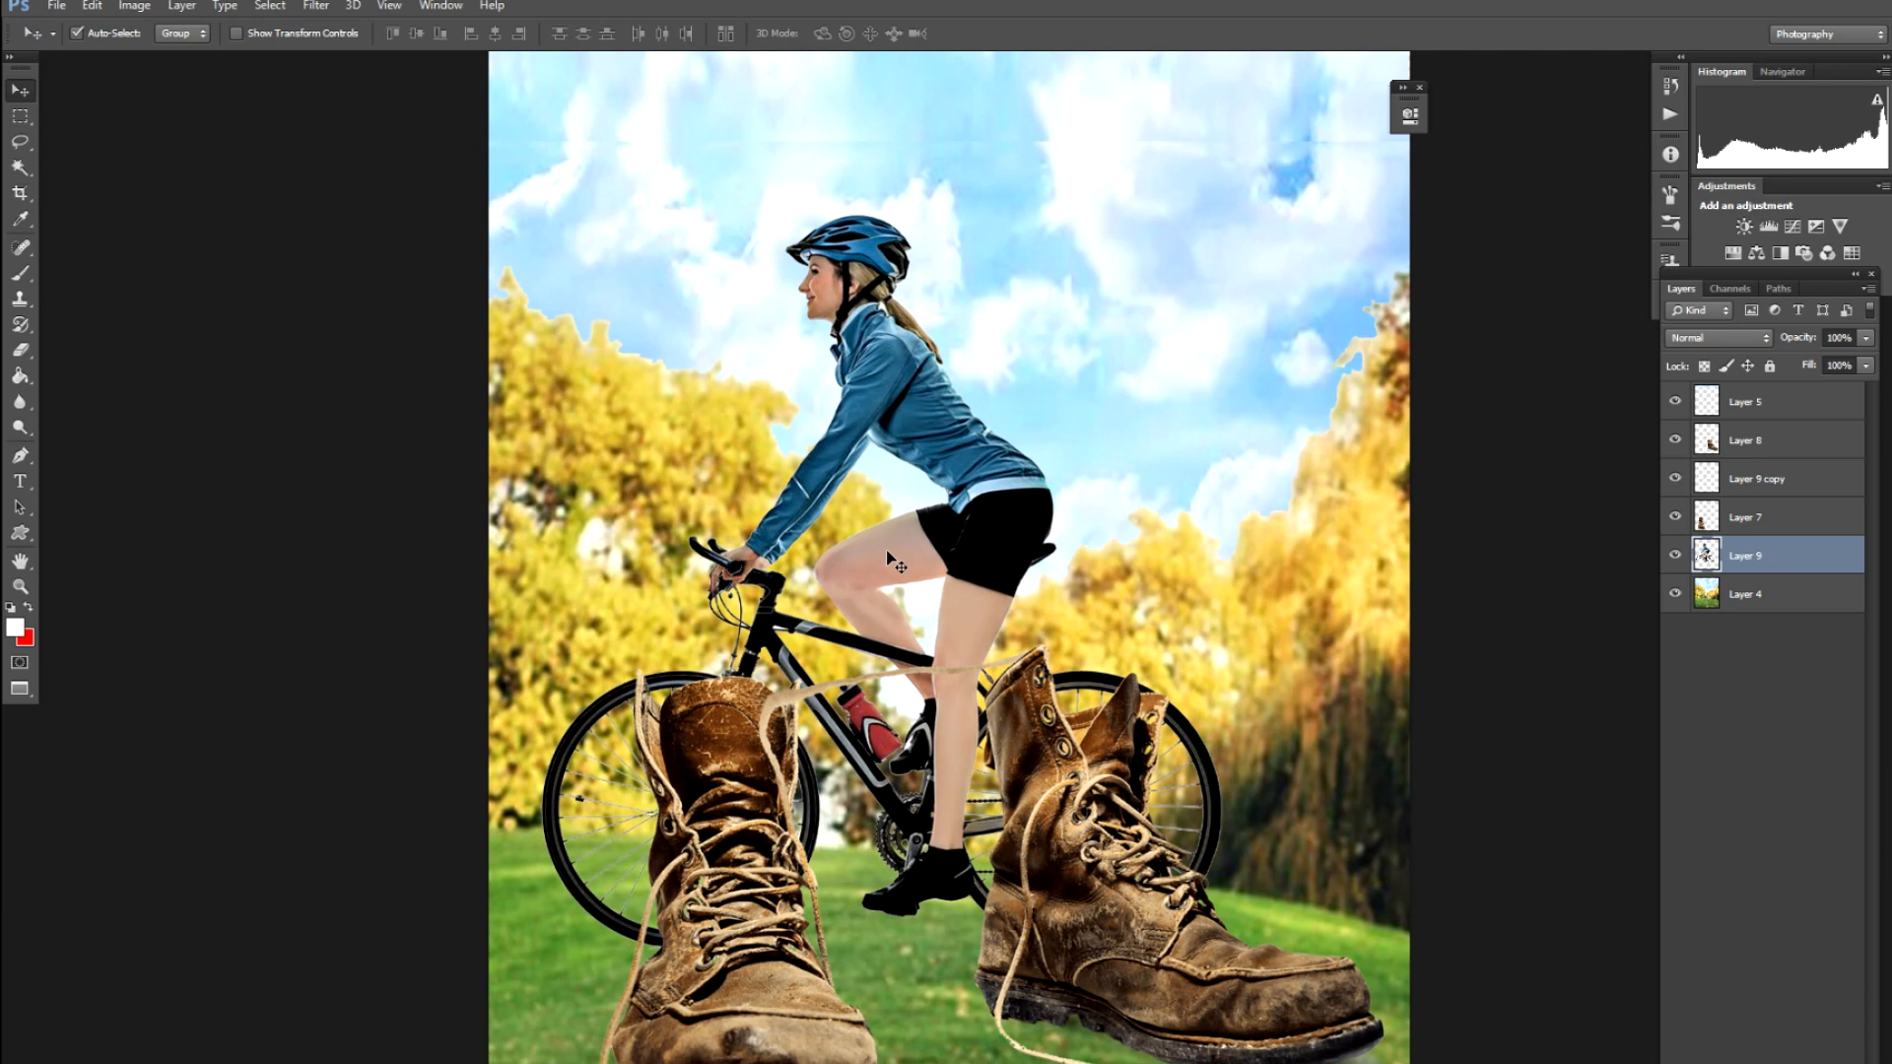
Scale the cyclist to about 24% and place her on the lace between the two boots
{"action": "key", "text": "ctrl+t"}
{"action": "left_click_drag", "start_coordinate": [1215, 221], "coordinate": [912, 456]}
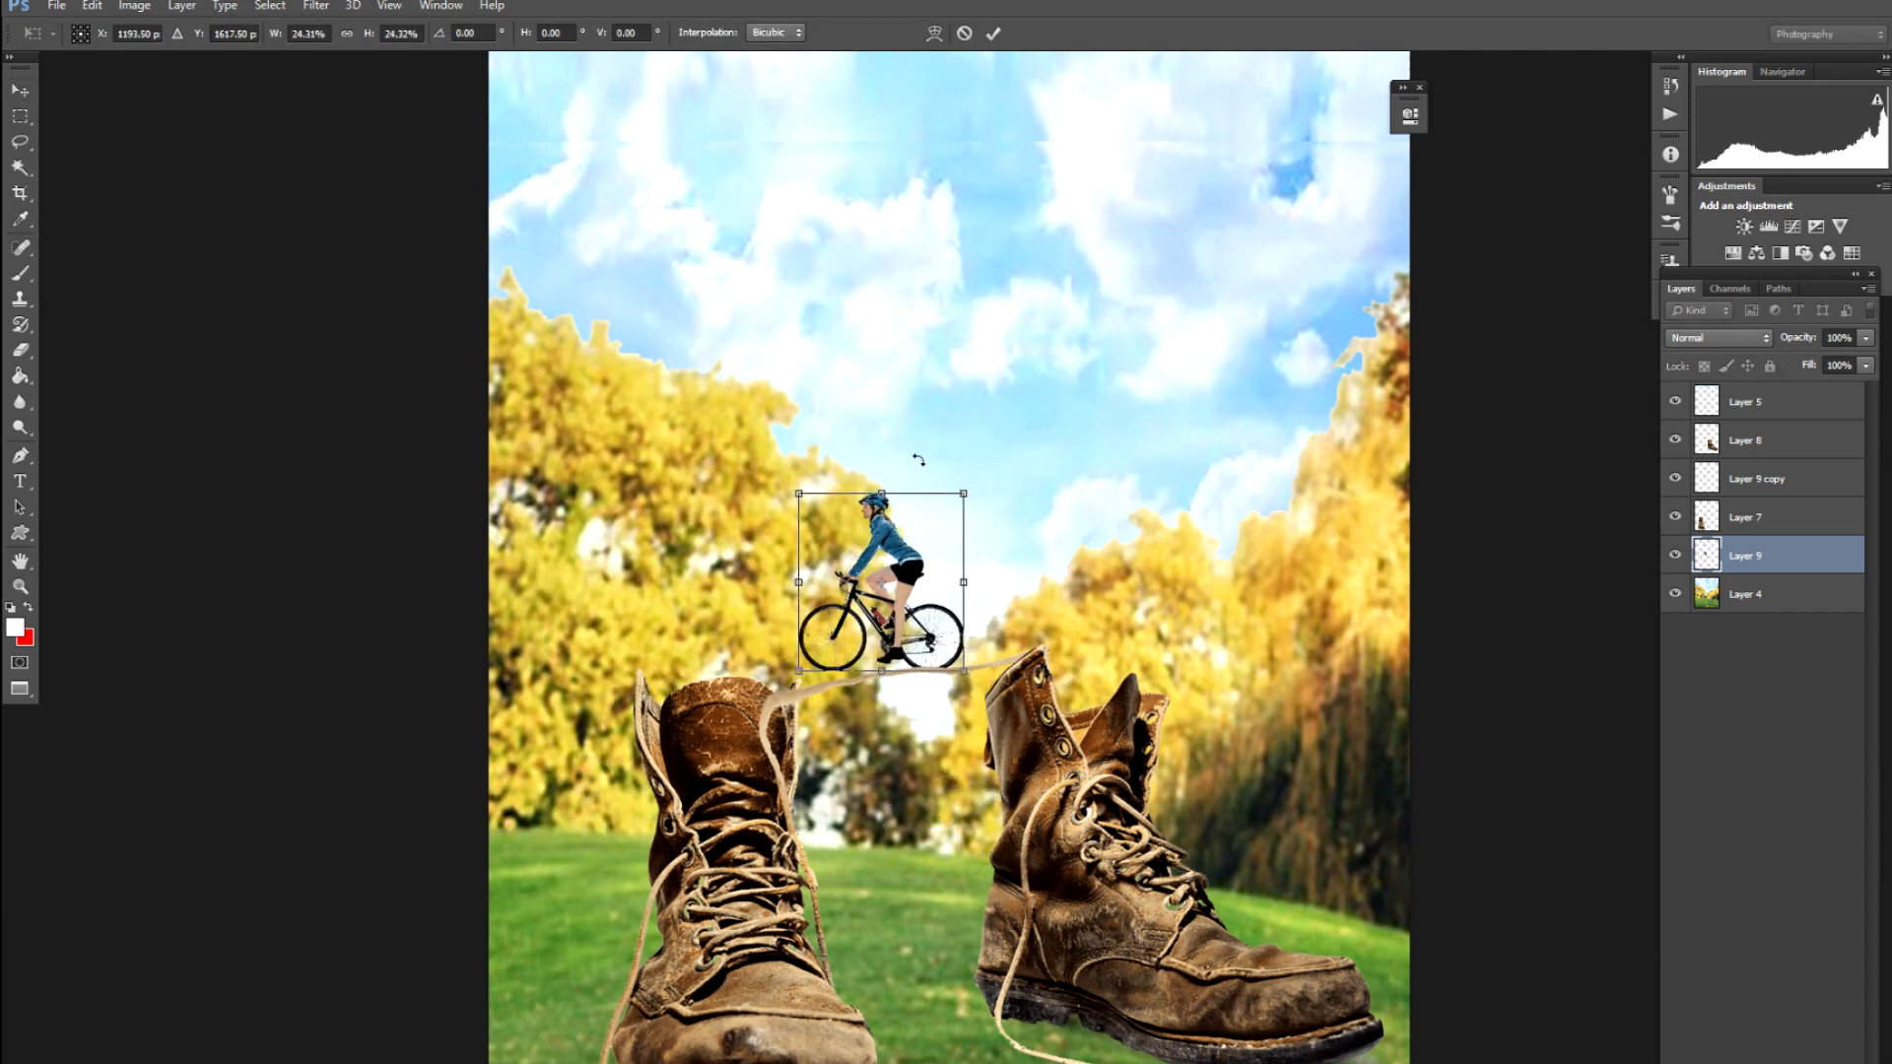
{"action": "key", "text": "Return"}
{"action": "left_click_drag", "start_coordinate": [897, 572], "coordinate": [861, 611]}
Fine-tune the cyclist with Free Transform, lowering and slightly tilting her so both wheels follow the lace
{"action": "key", "text": "ctrl+plus"}
{"action": "key", "text": "ctrl+plus"}
{"action": "key", "text": "ctrl+plus"}
{"action": "key", "text": "ctrl+plus"}
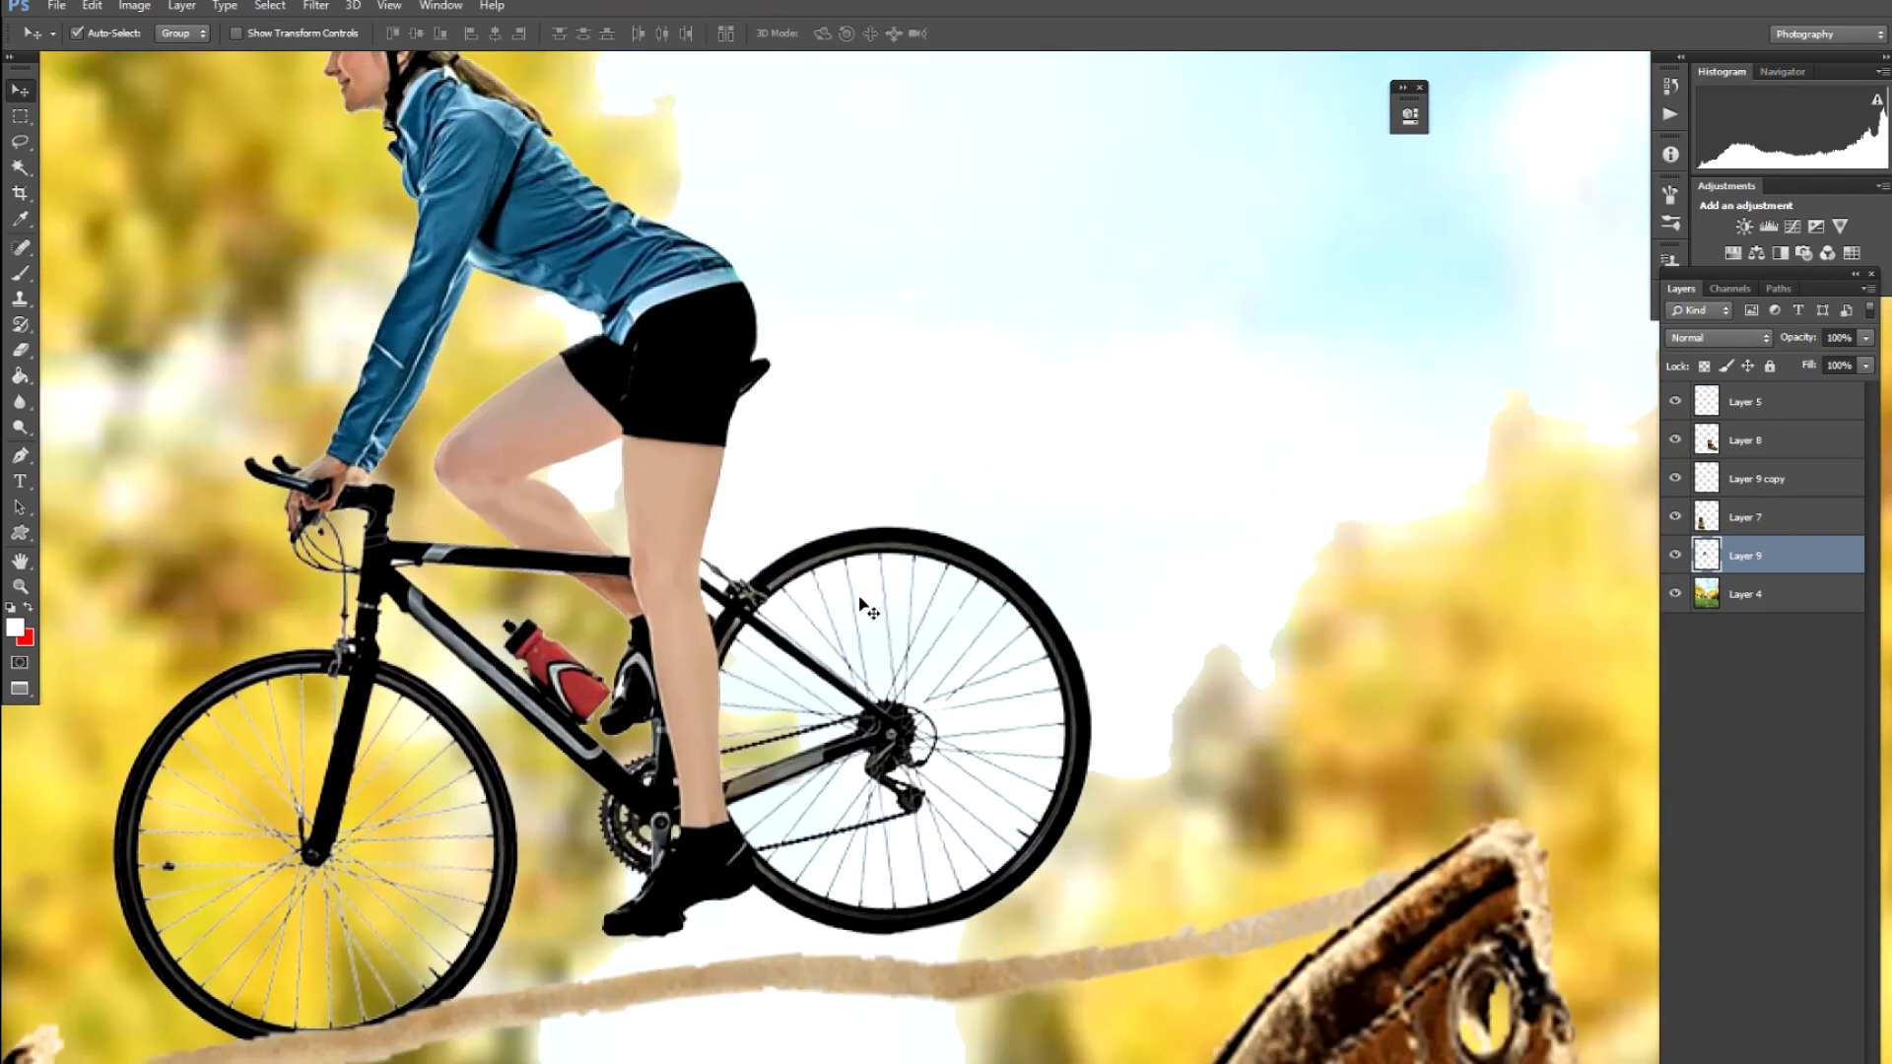
{"action": "key", "text": "ctrl+minus"}
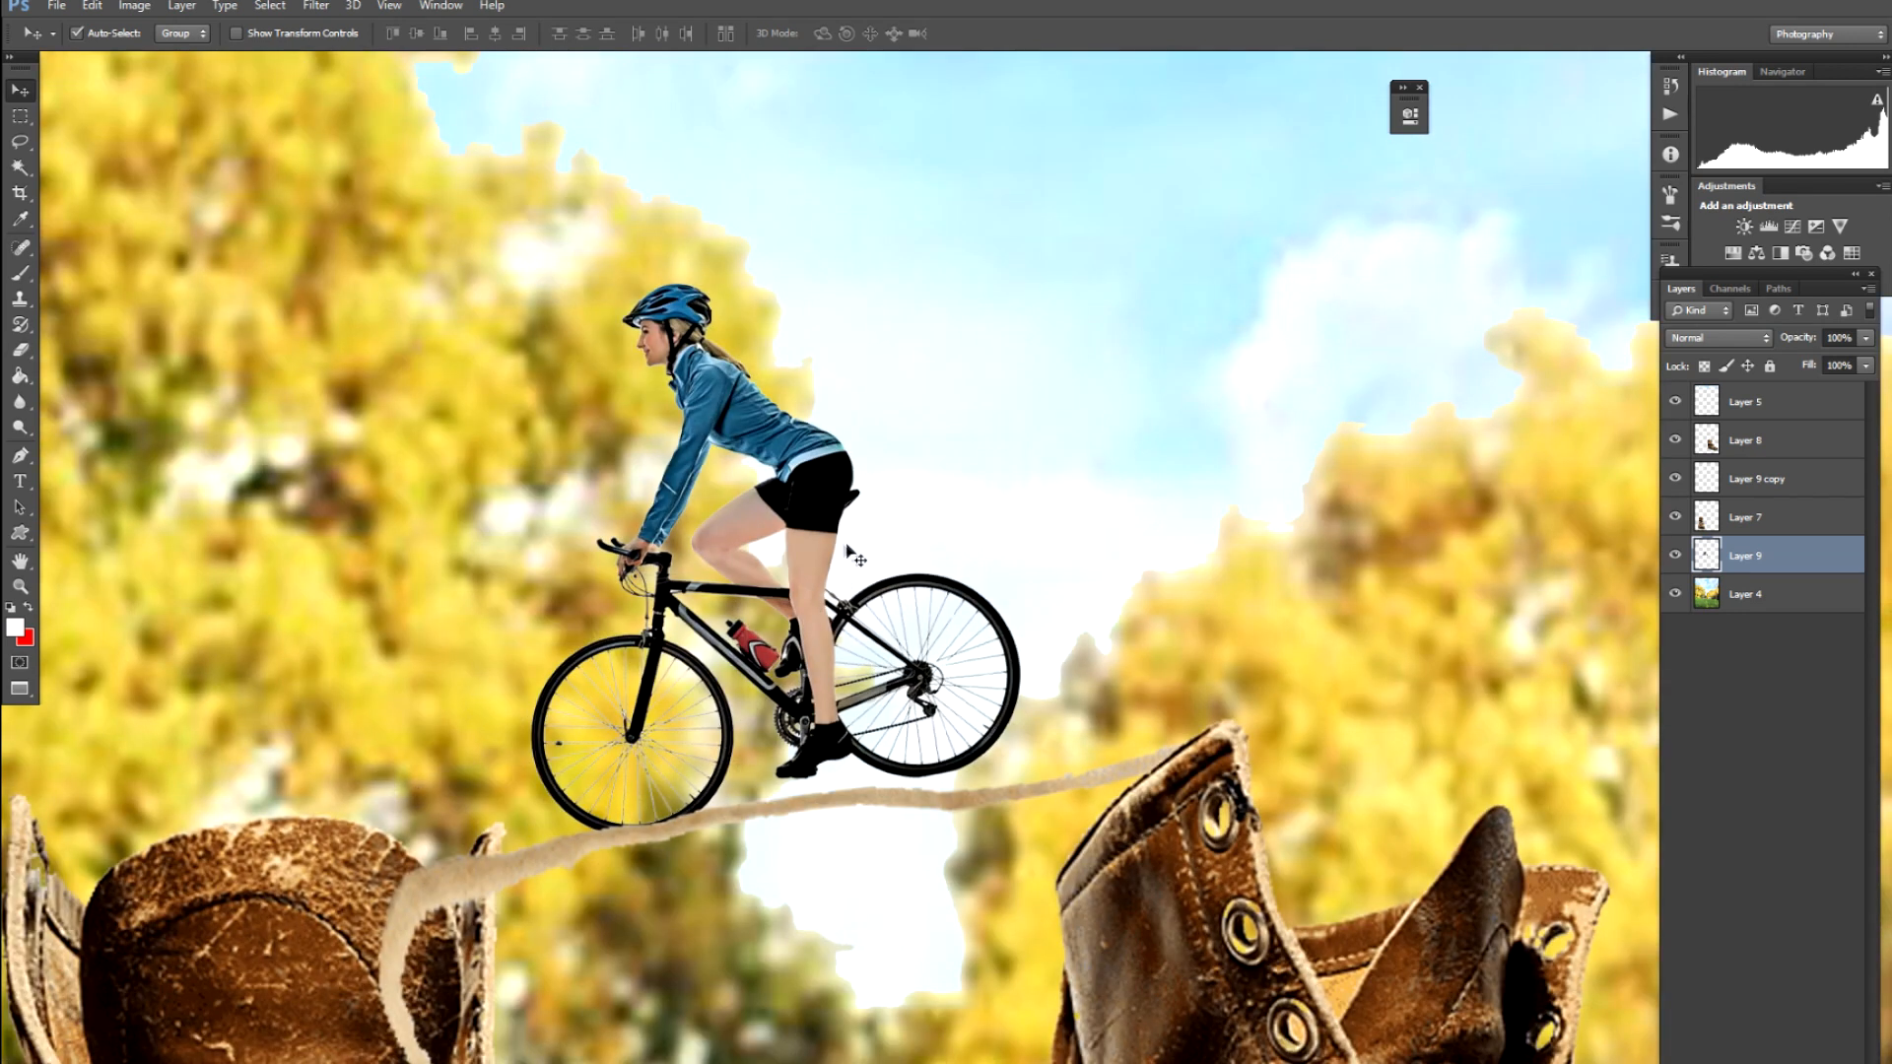
{"action": "key", "text": "ctrl+t"}
{"action": "left_click_drag", "start_coordinate": [961, 556], "coordinate": [961, 583]}
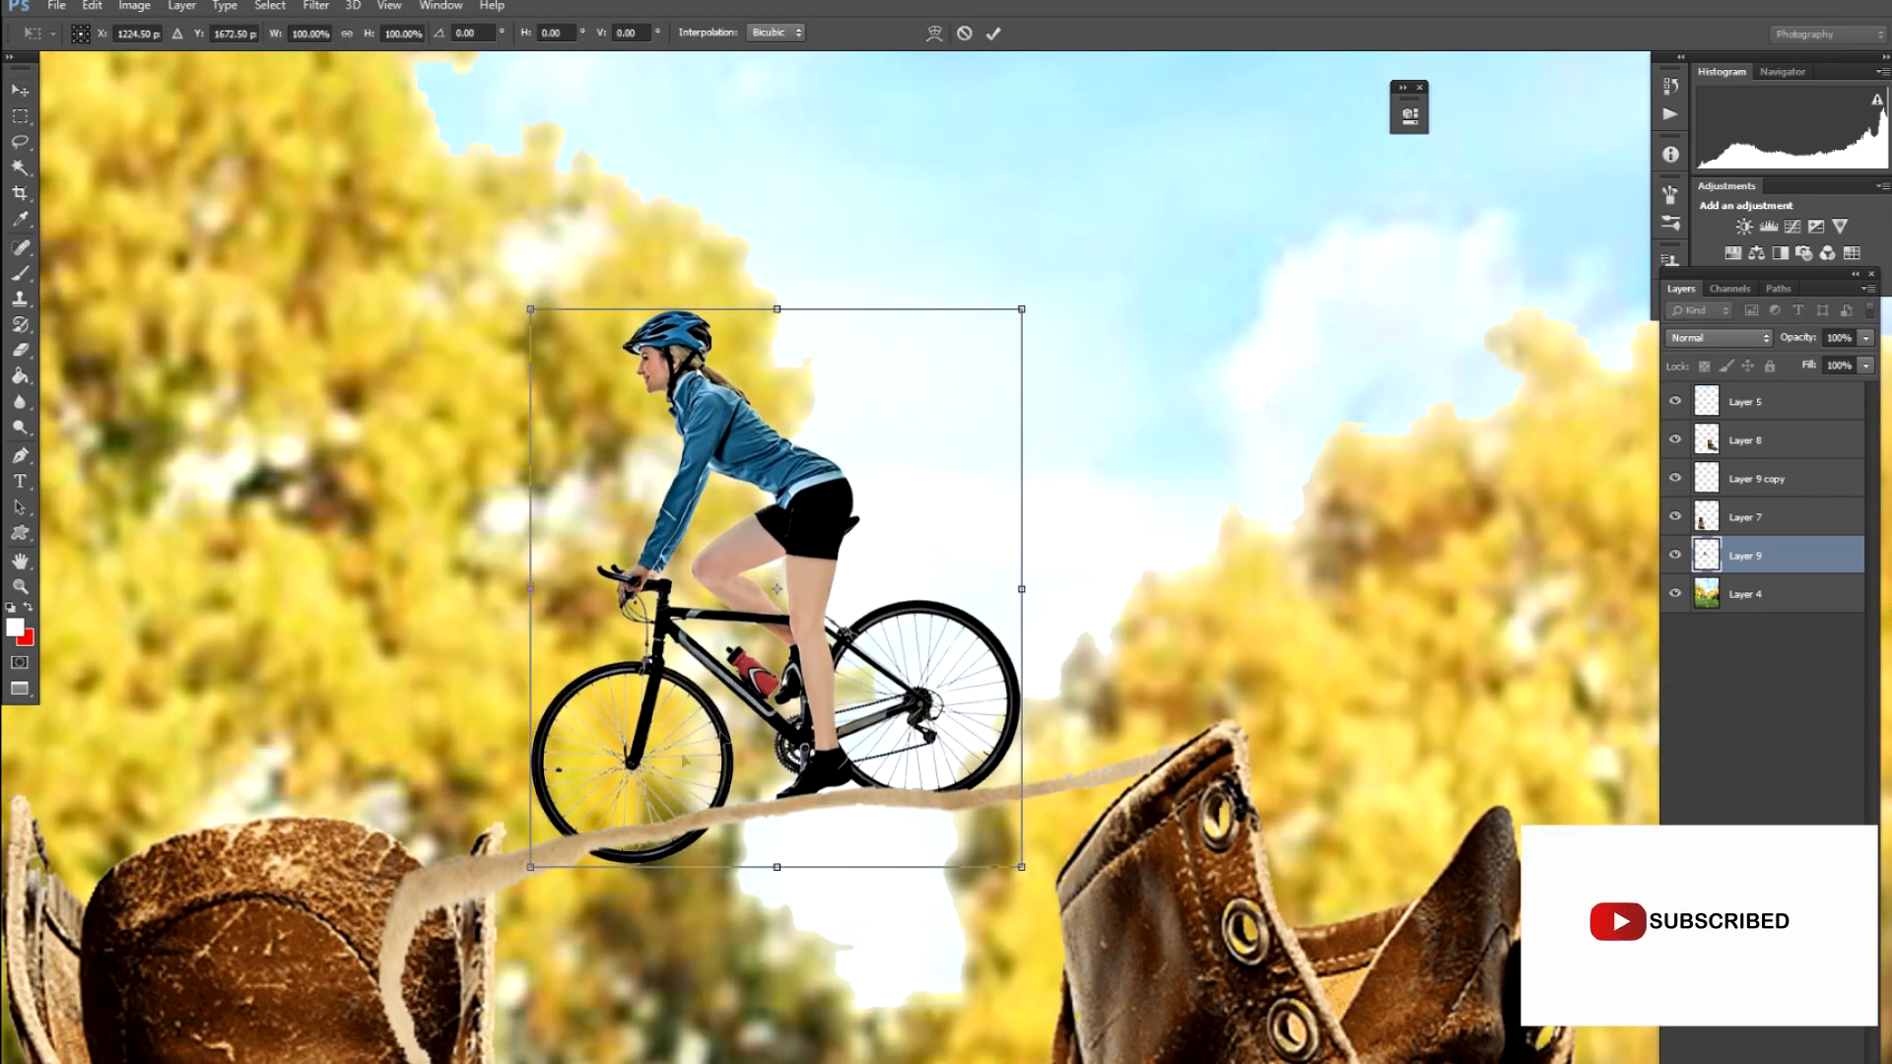
{"action": "left_click_drag", "start_coordinate": [528, 871], "coordinate": [512, 821]}
{"action": "key", "text": "Return"}
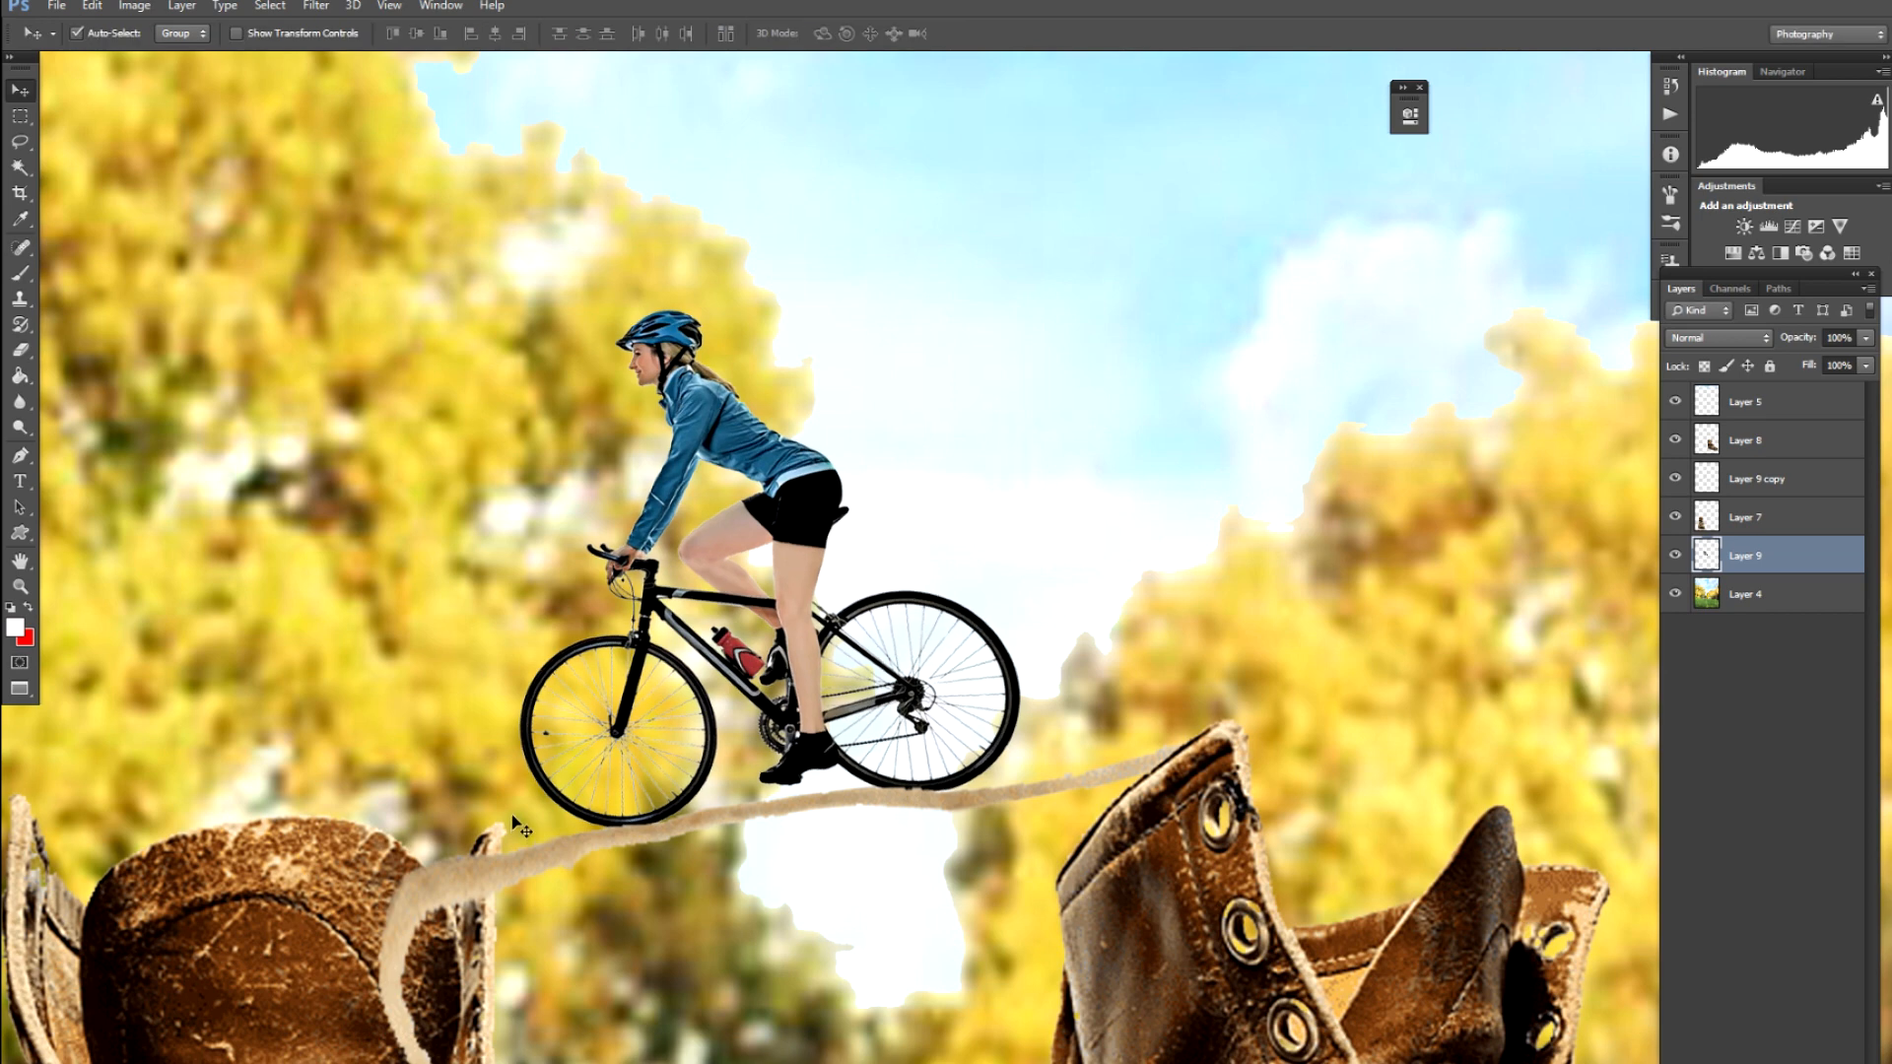
Make the park background, Layer 4, the active layer and open the staircase image
{"action": "key", "text": "ctrl+minus"}
{"action": "key", "text": "ctrl+minus"}
{"action": "key", "text": "ctrl+minus"}
{"action": "key", "text": "ctrl+minus"}
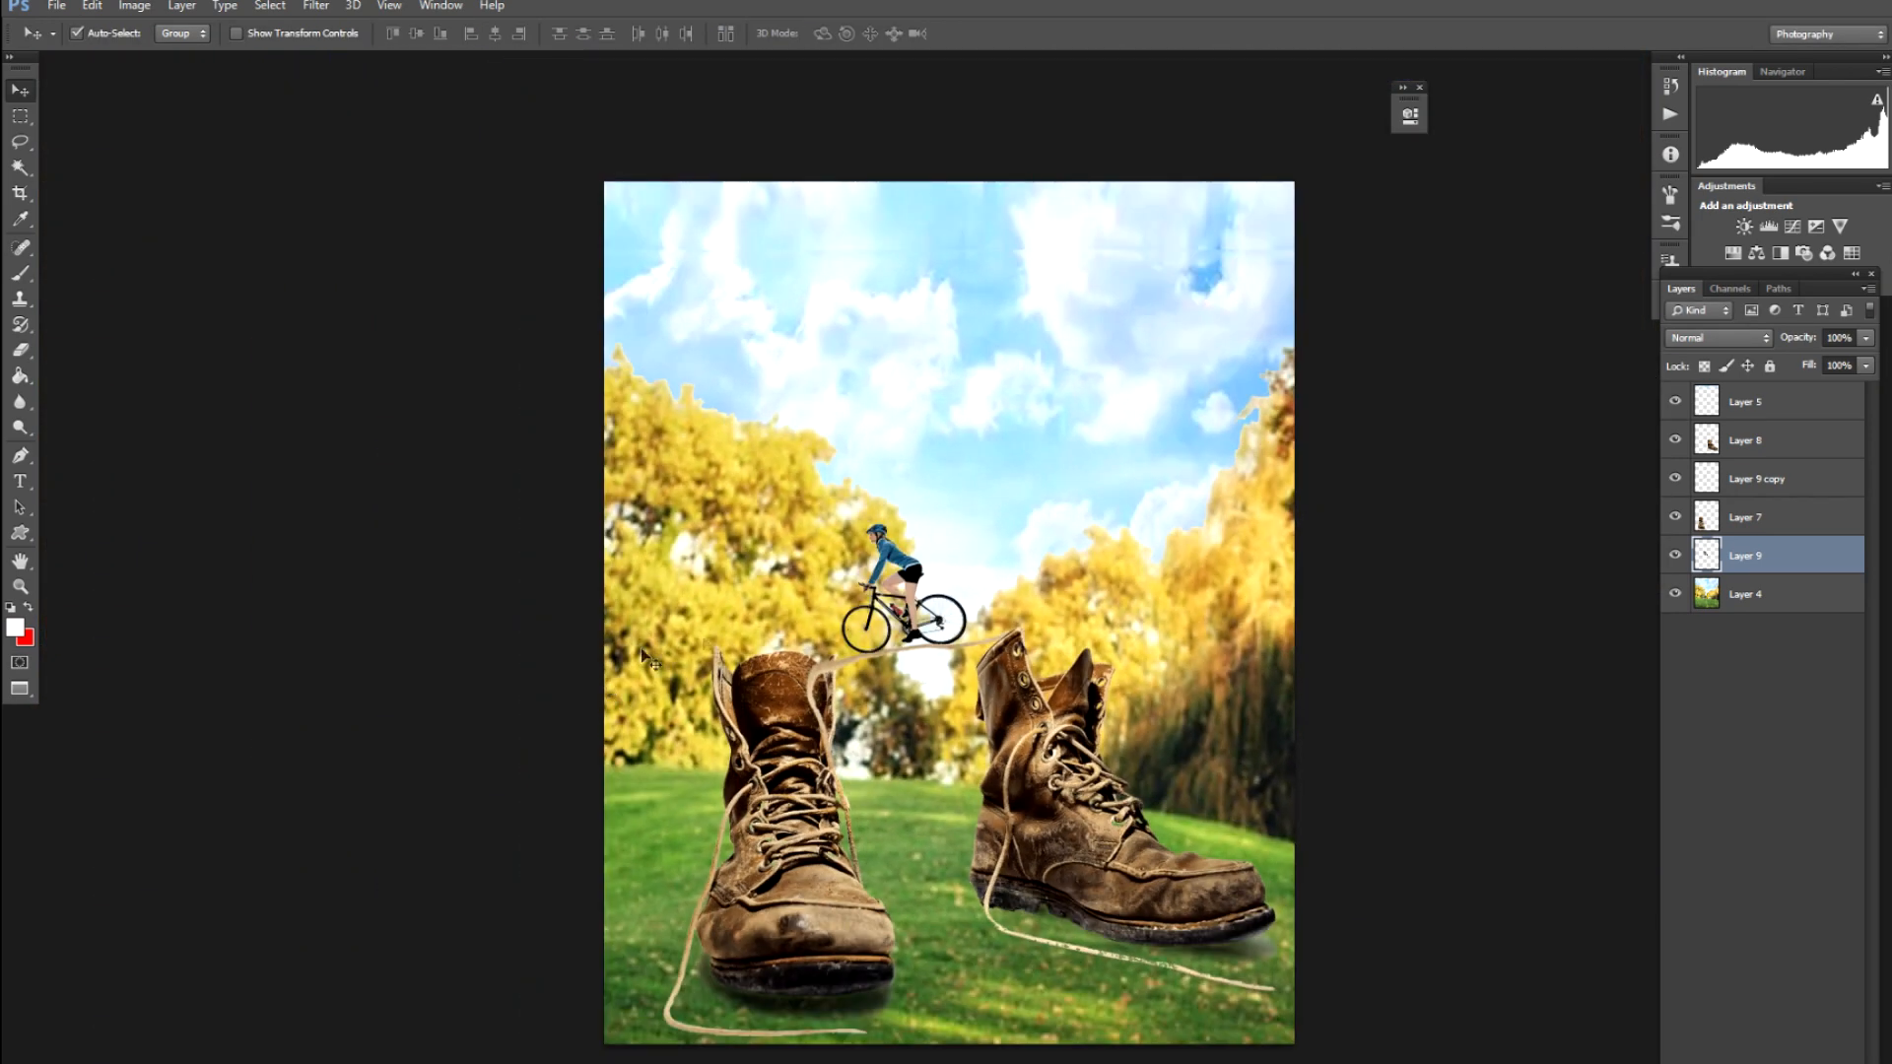
{"action": "left_click", "coordinate": [806, 639]}
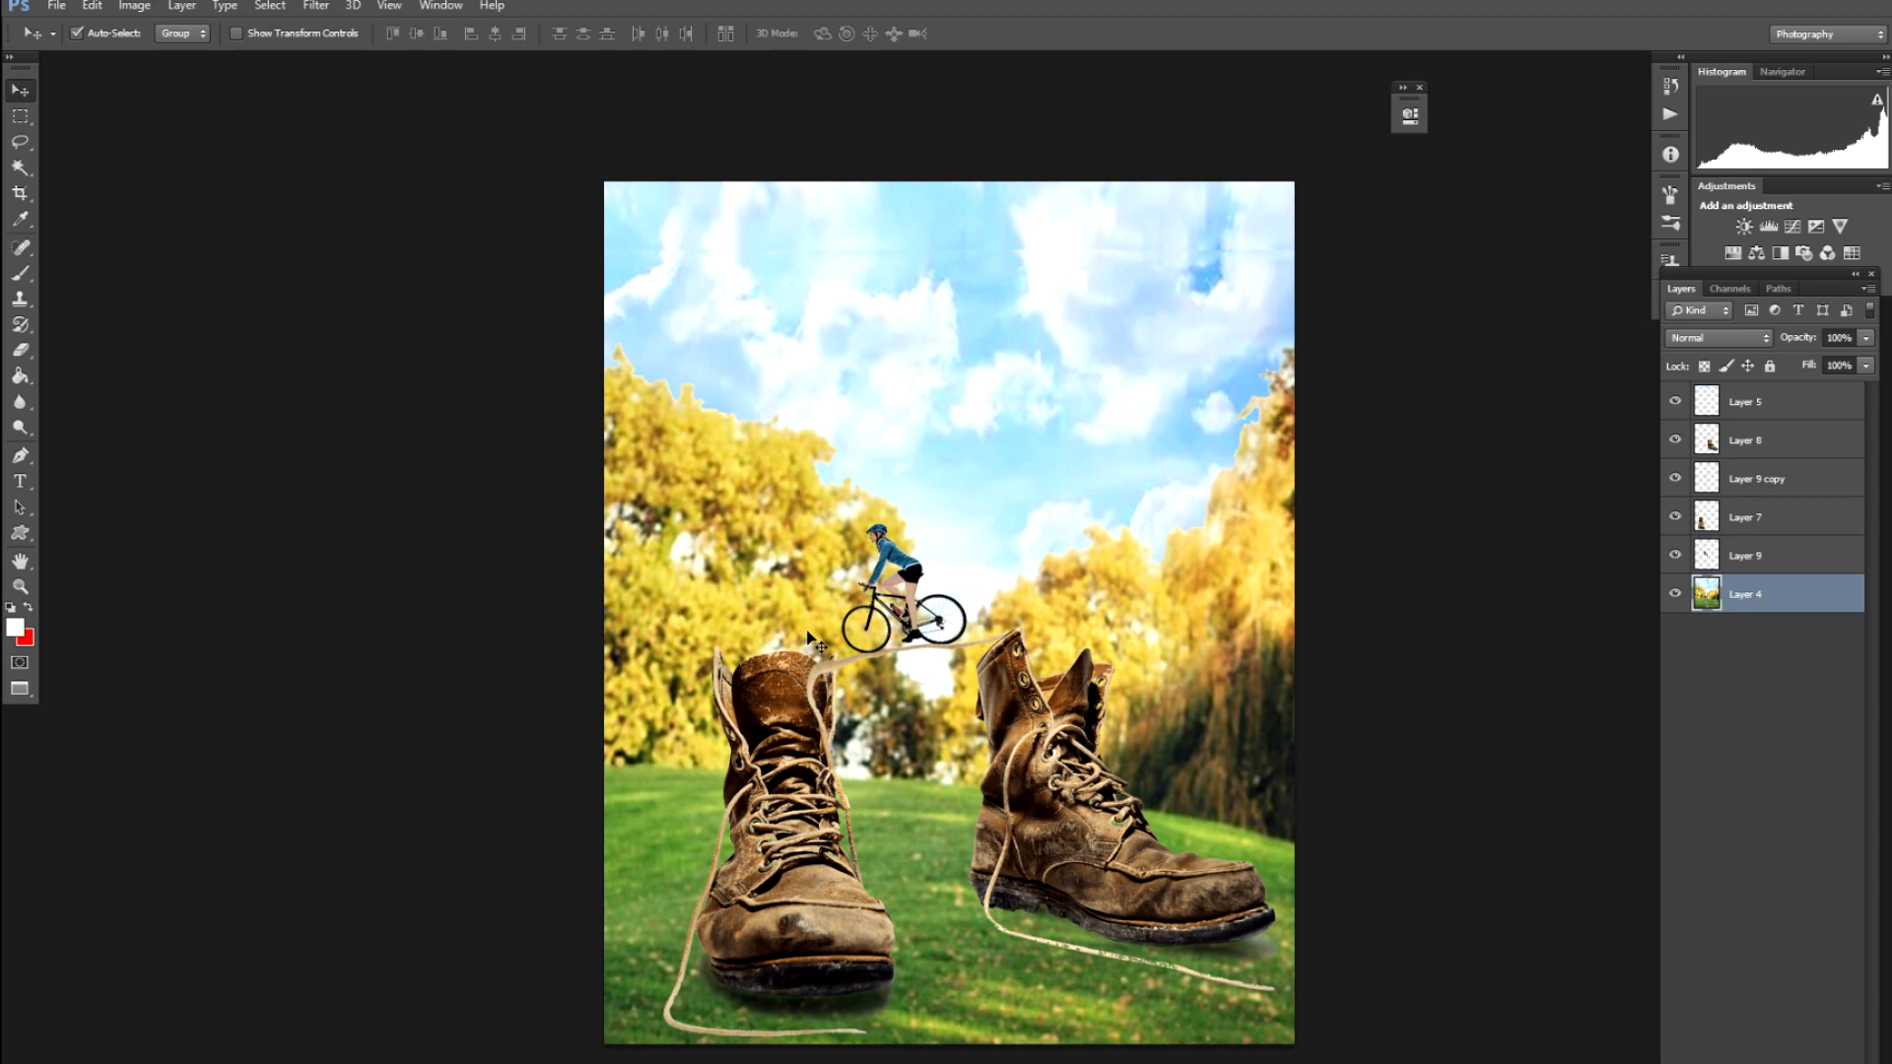
{"action": "key", "text": "f"}
{"action": "key", "text": "f"}
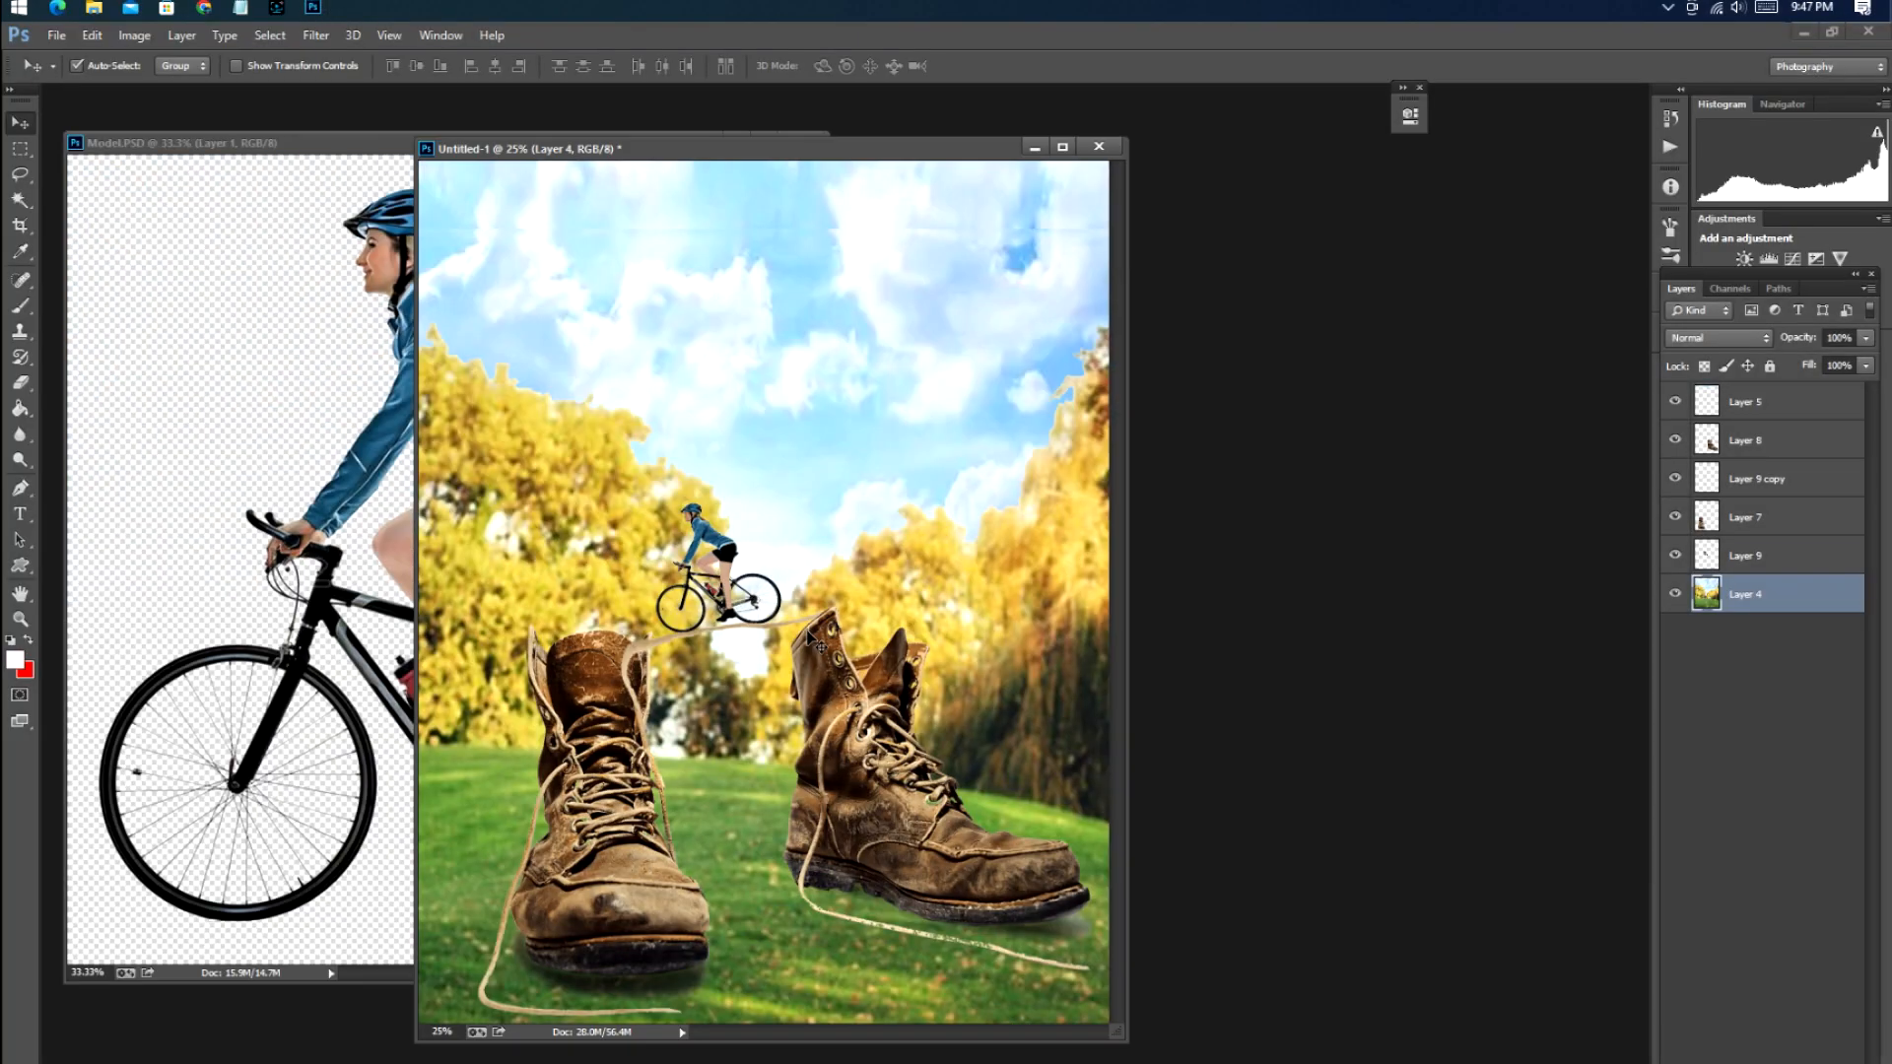
{"action": "left_click", "coordinate": [207, 10]}
{"action": "key", "text": "f"}
{"action": "left_click", "coordinate": [57, 7]}
{"action": "left_click", "coordinate": [74, 43]}
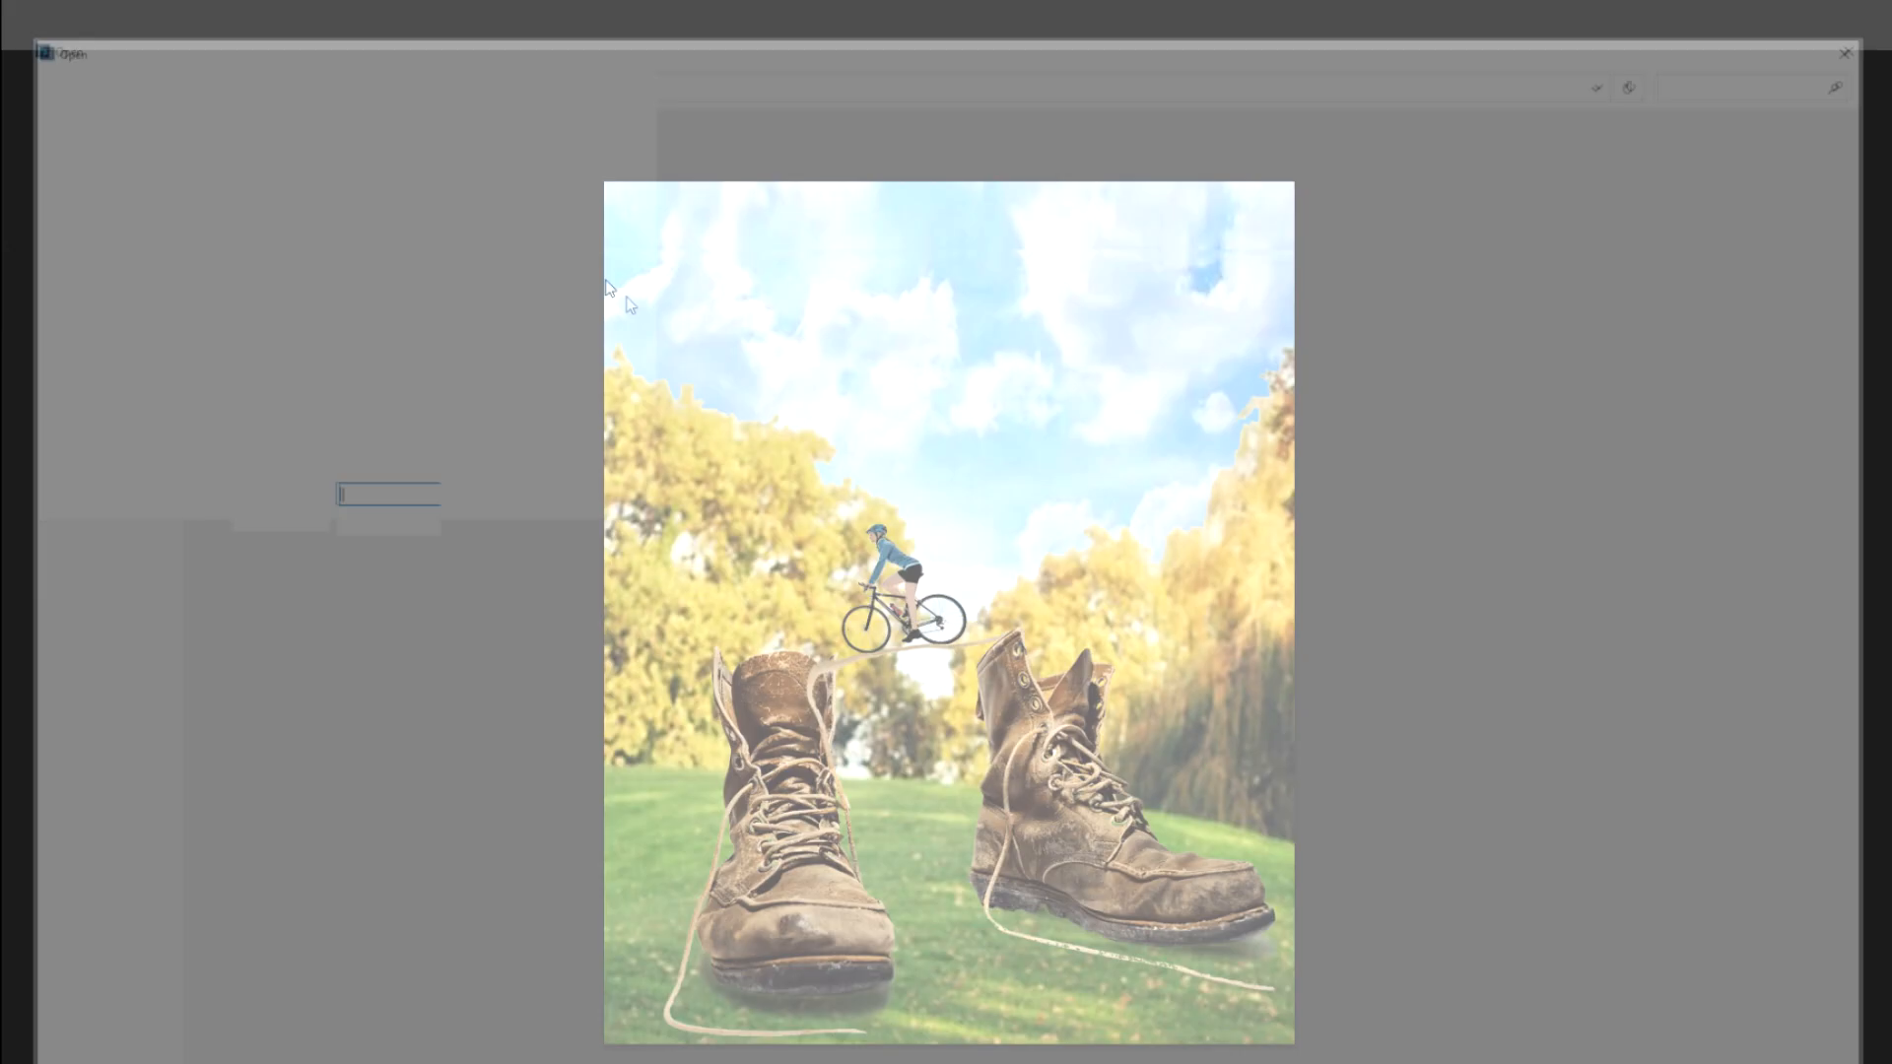
{"action": "double_click", "coordinate": [768, 221]}
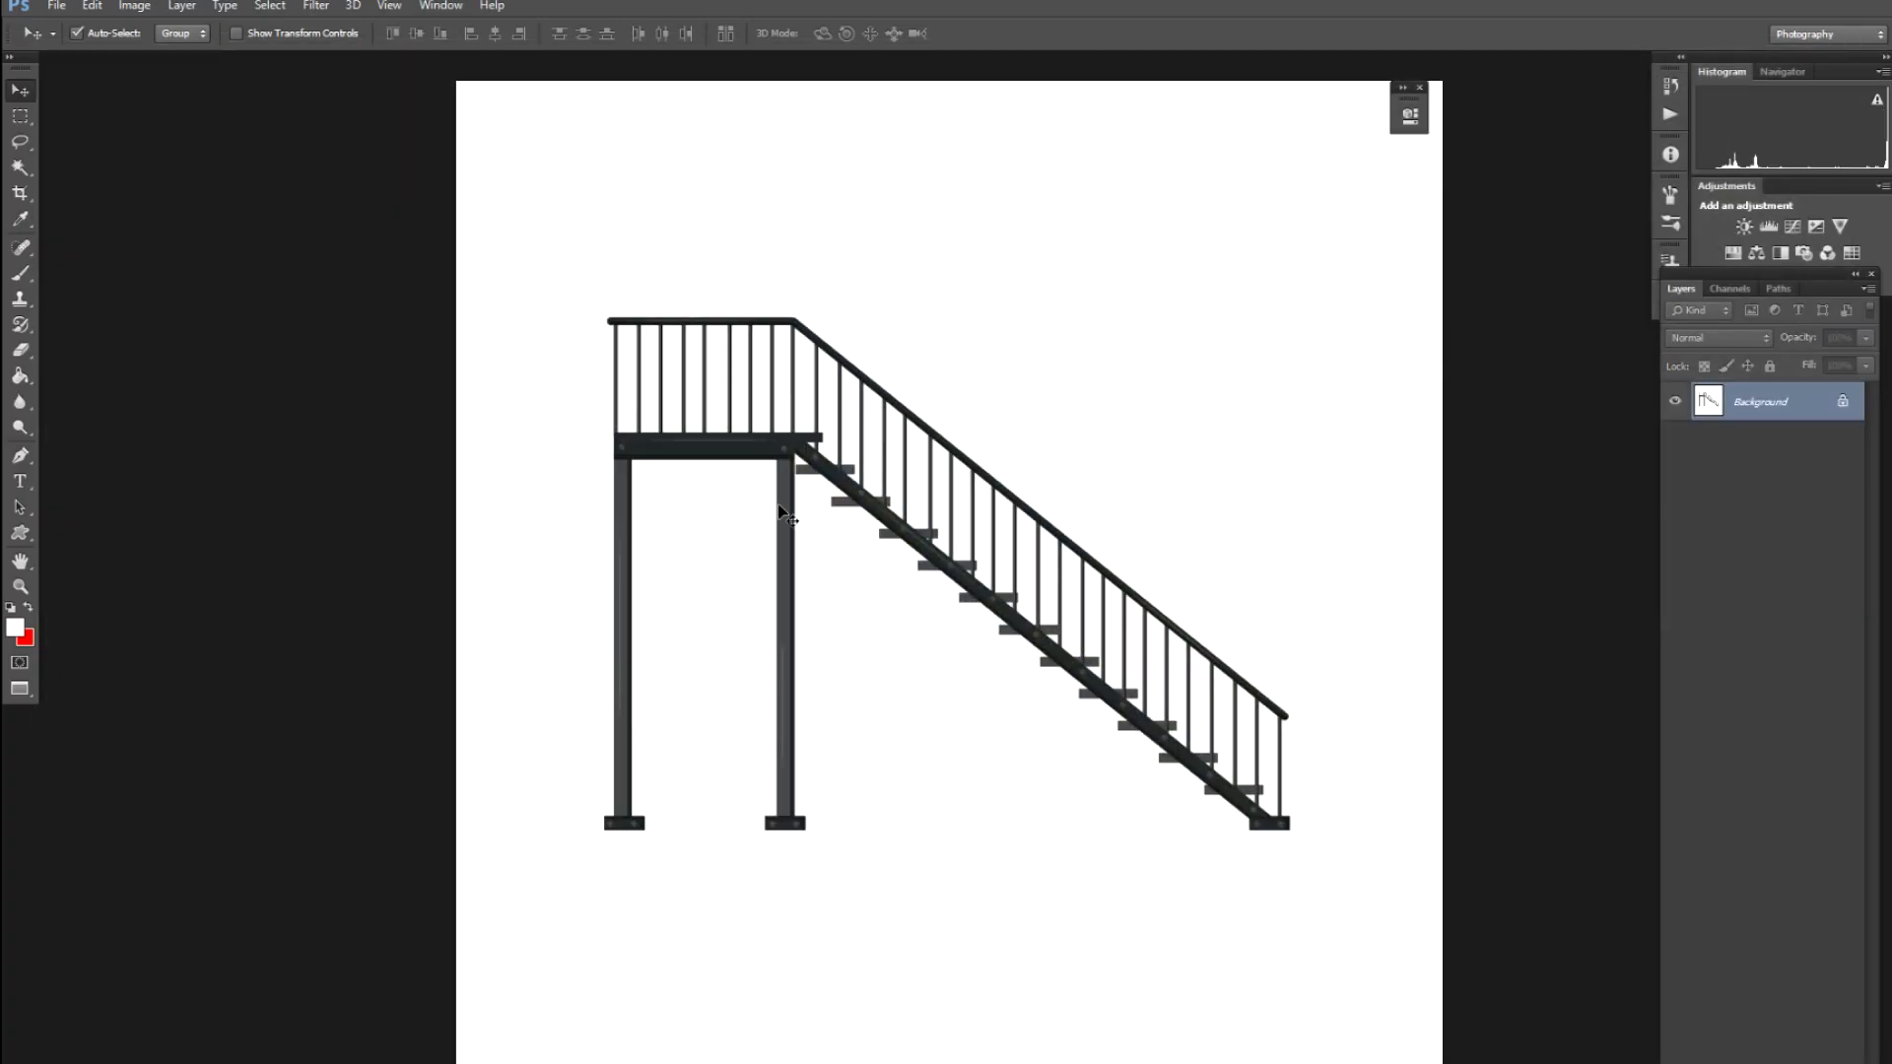
Isolate the staircase by selecting its white background and similar areas with the Magic Wand and inverting the selection
{"action": "key", "text": "w"}
{"action": "left_click", "coordinate": [848, 641]}
{"action": "right_click", "coordinate": [849, 641]}
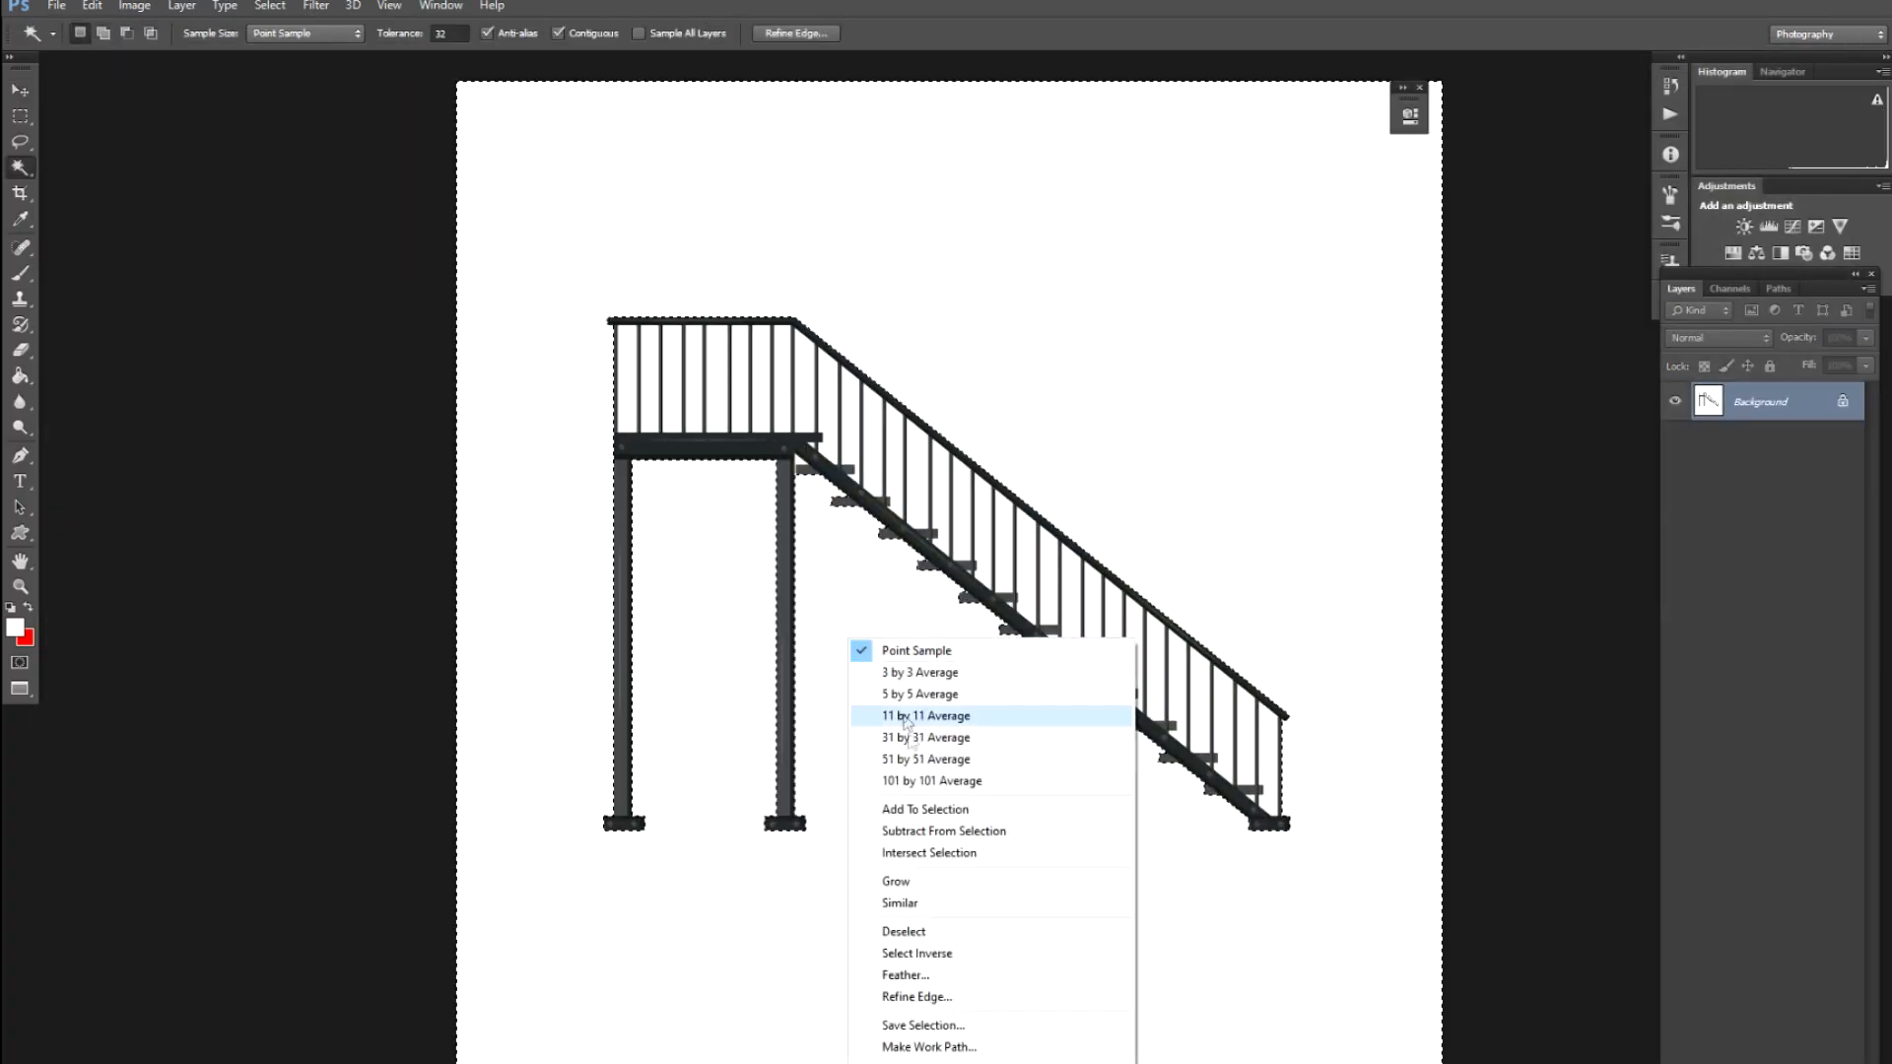
{"action": "left_click", "coordinate": [905, 883]}
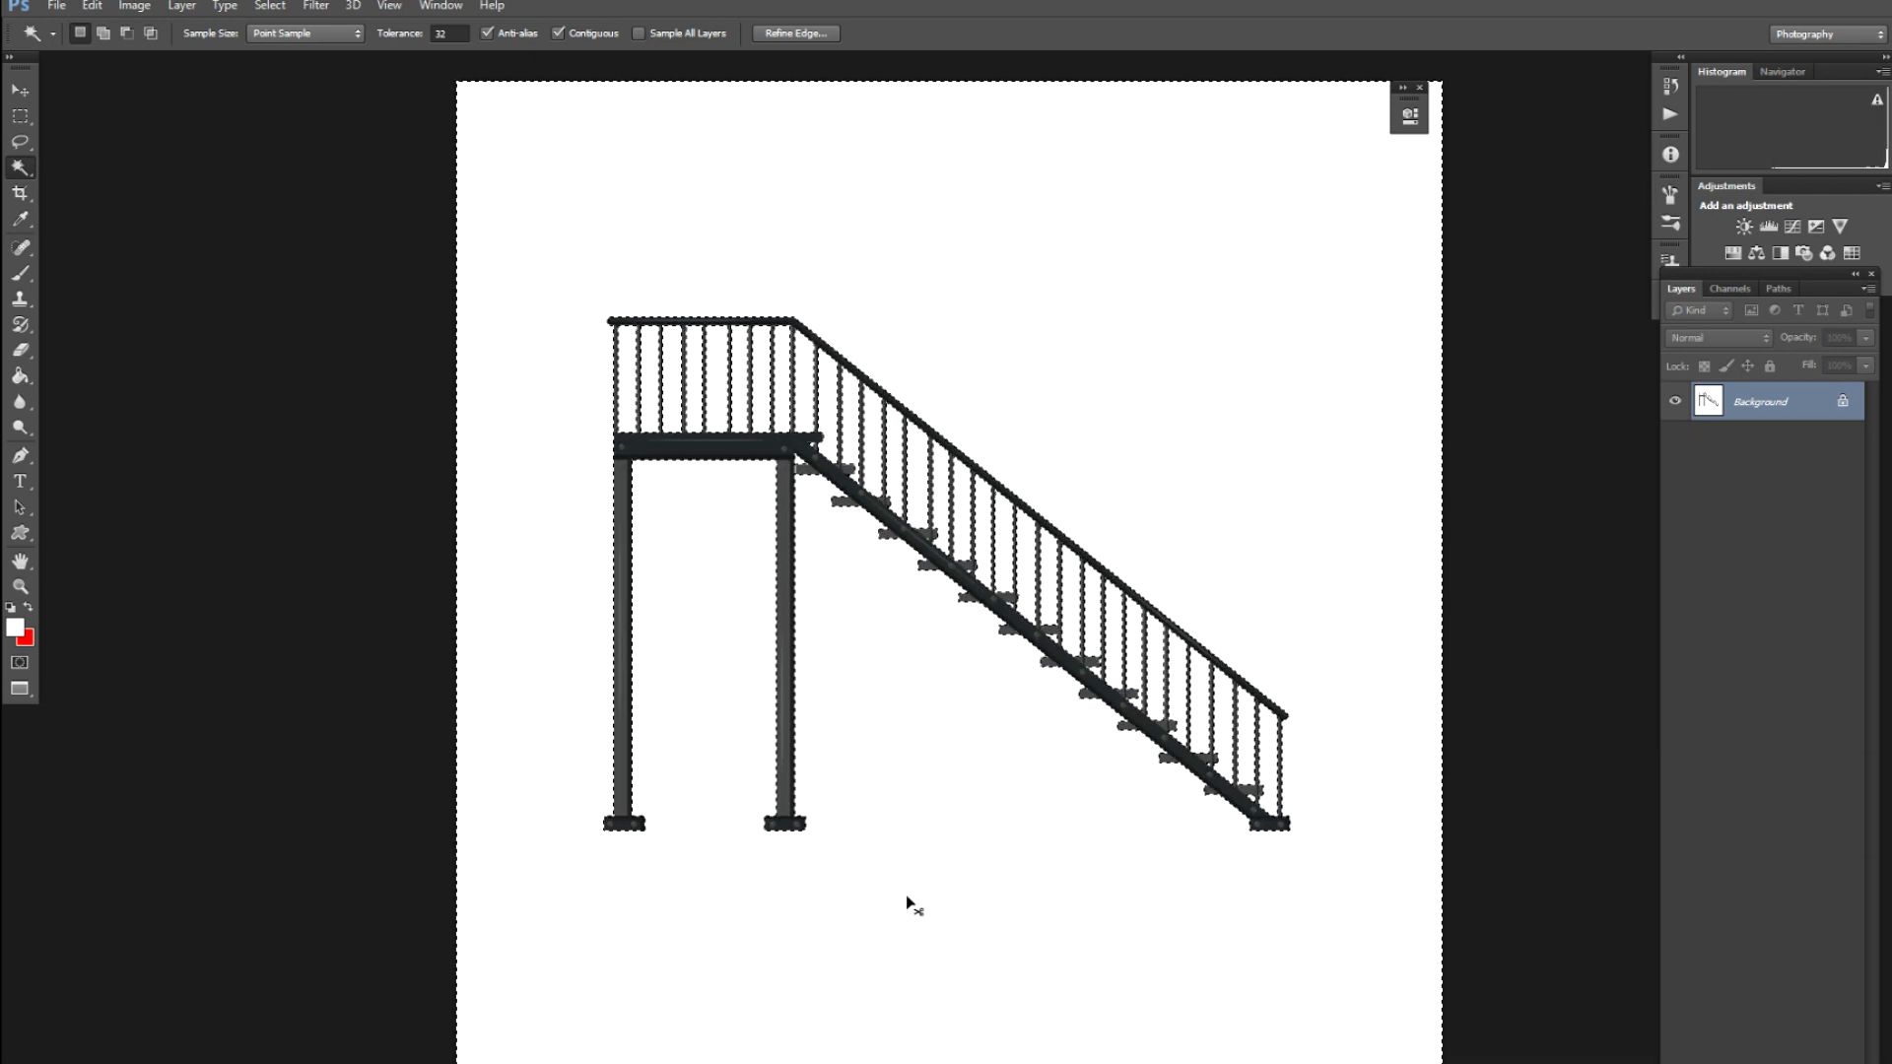
{"action": "key", "text": "ctrl+x"}
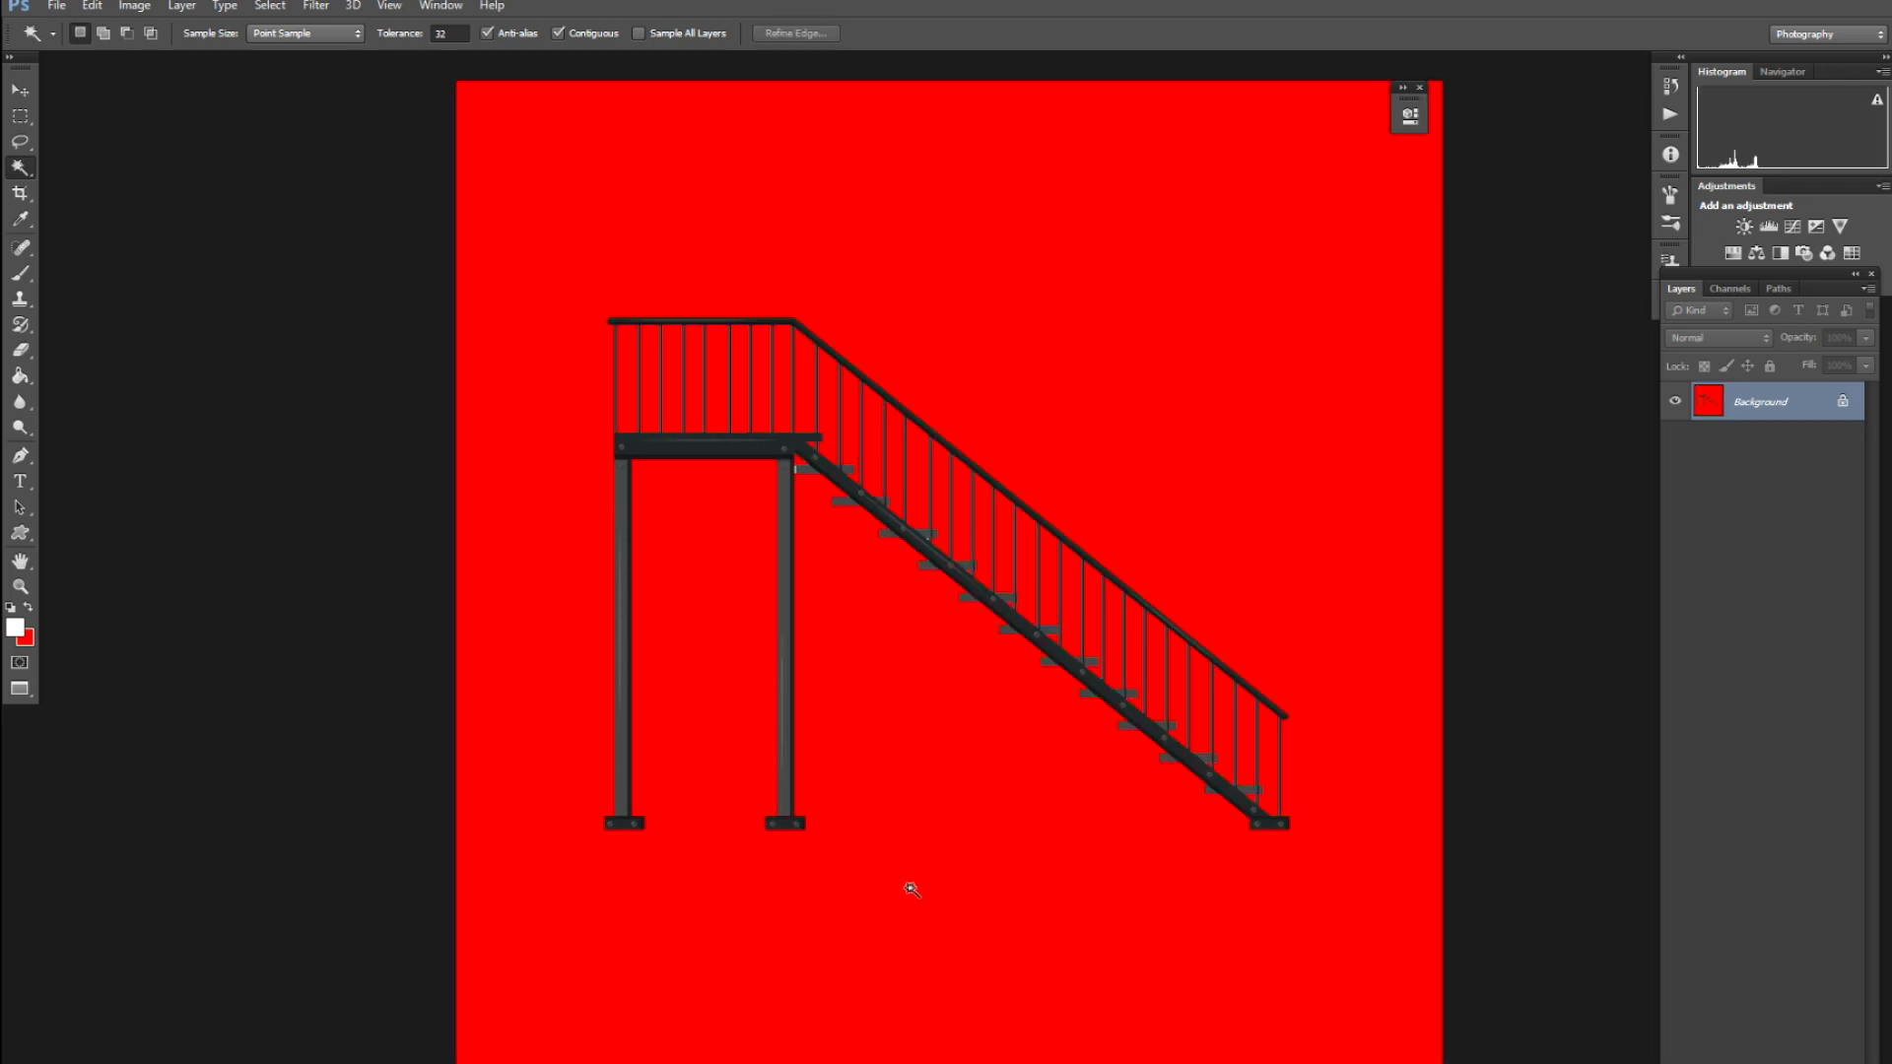
{"action": "key", "text": "ctrl+z"}
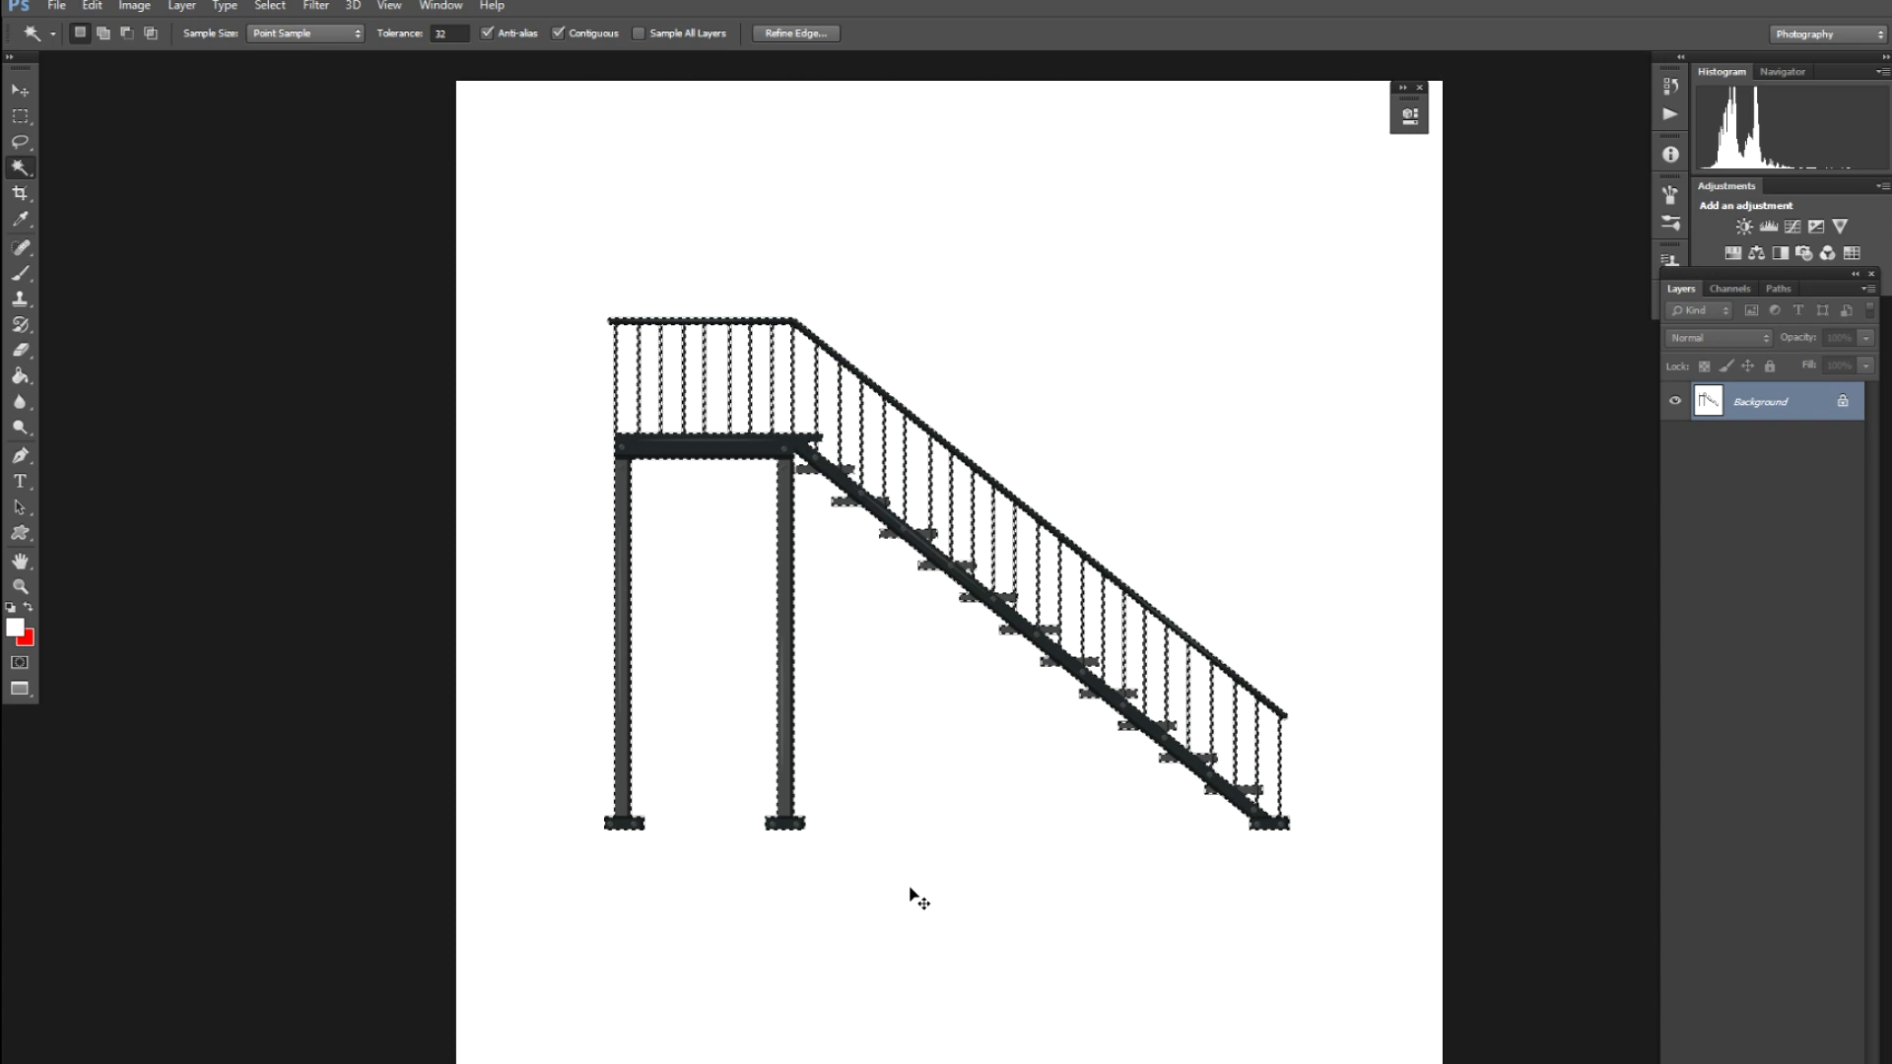
Copy the selected staircase and paste it into the boots composite directly above the park background
{"action": "key", "text": "f"}
{"action": "key", "text": "f"}
{"action": "key", "text": "v"}
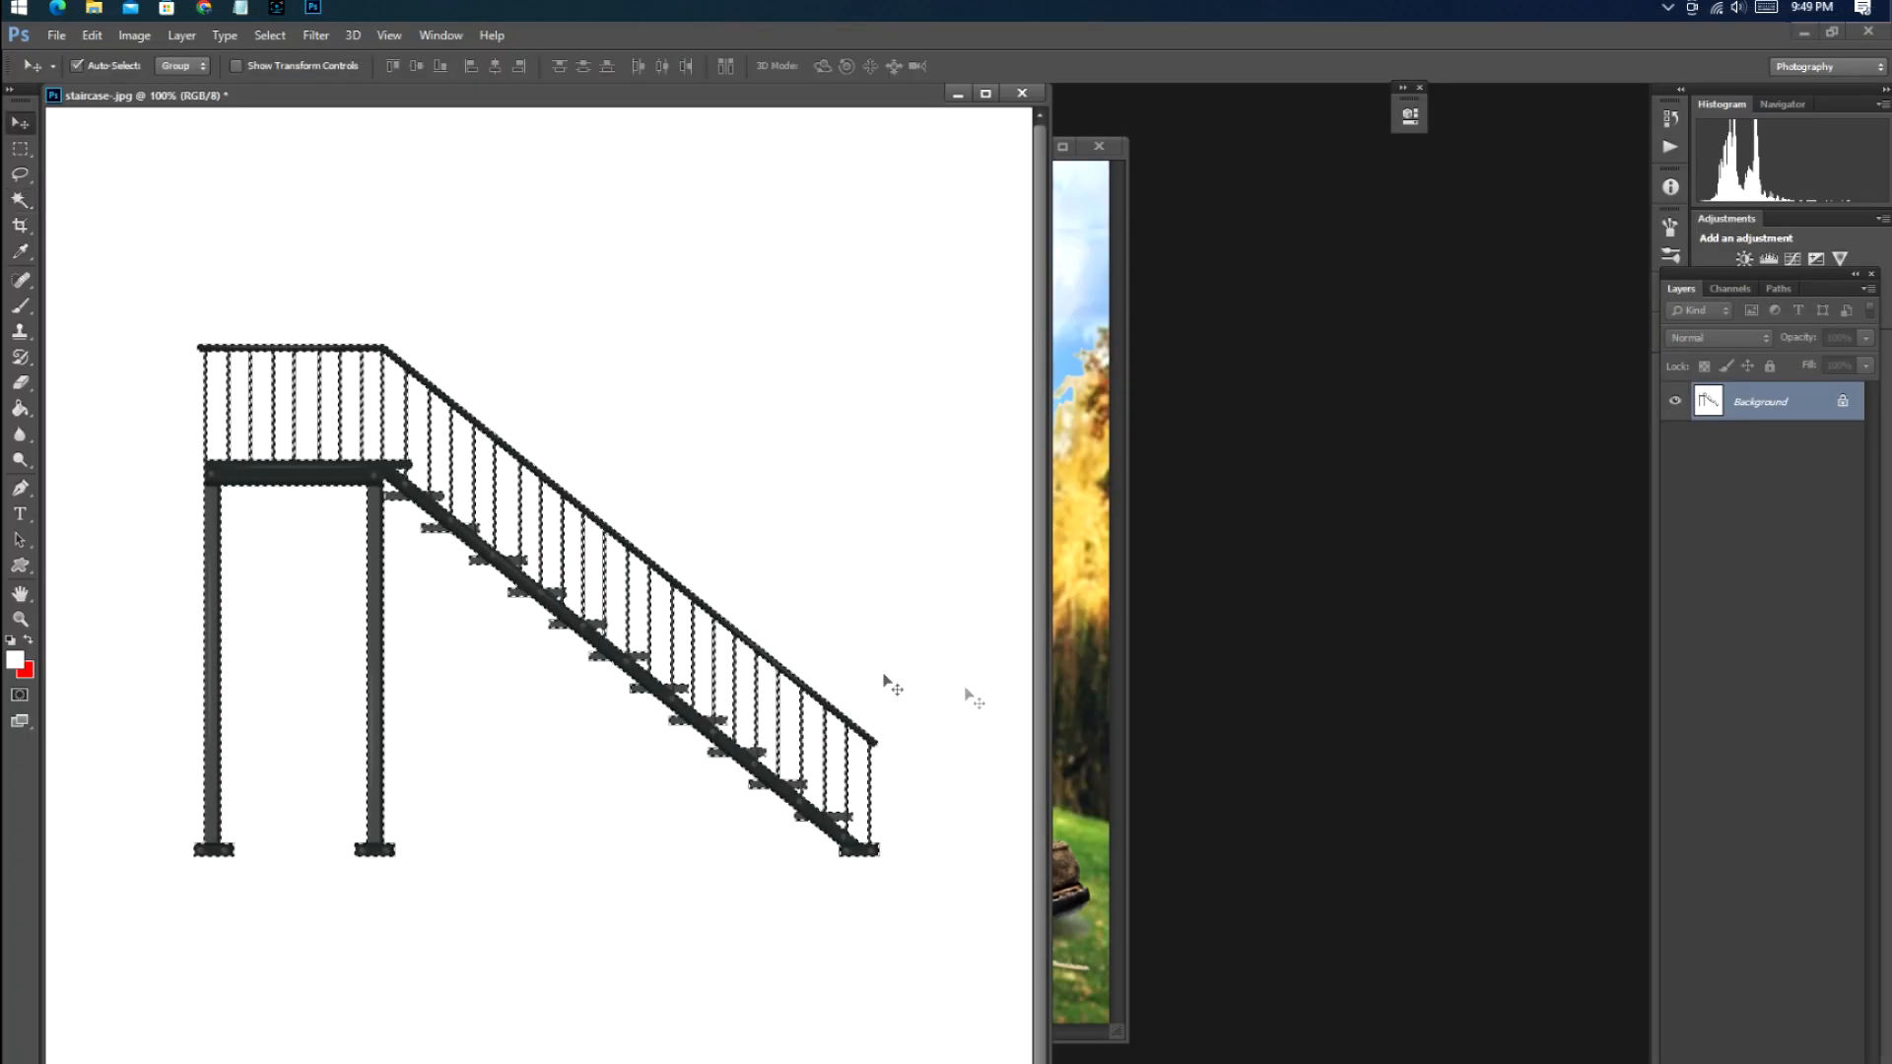
{"action": "left_click", "coordinate": [1056, 686]}
{"action": "key", "text": "f"}
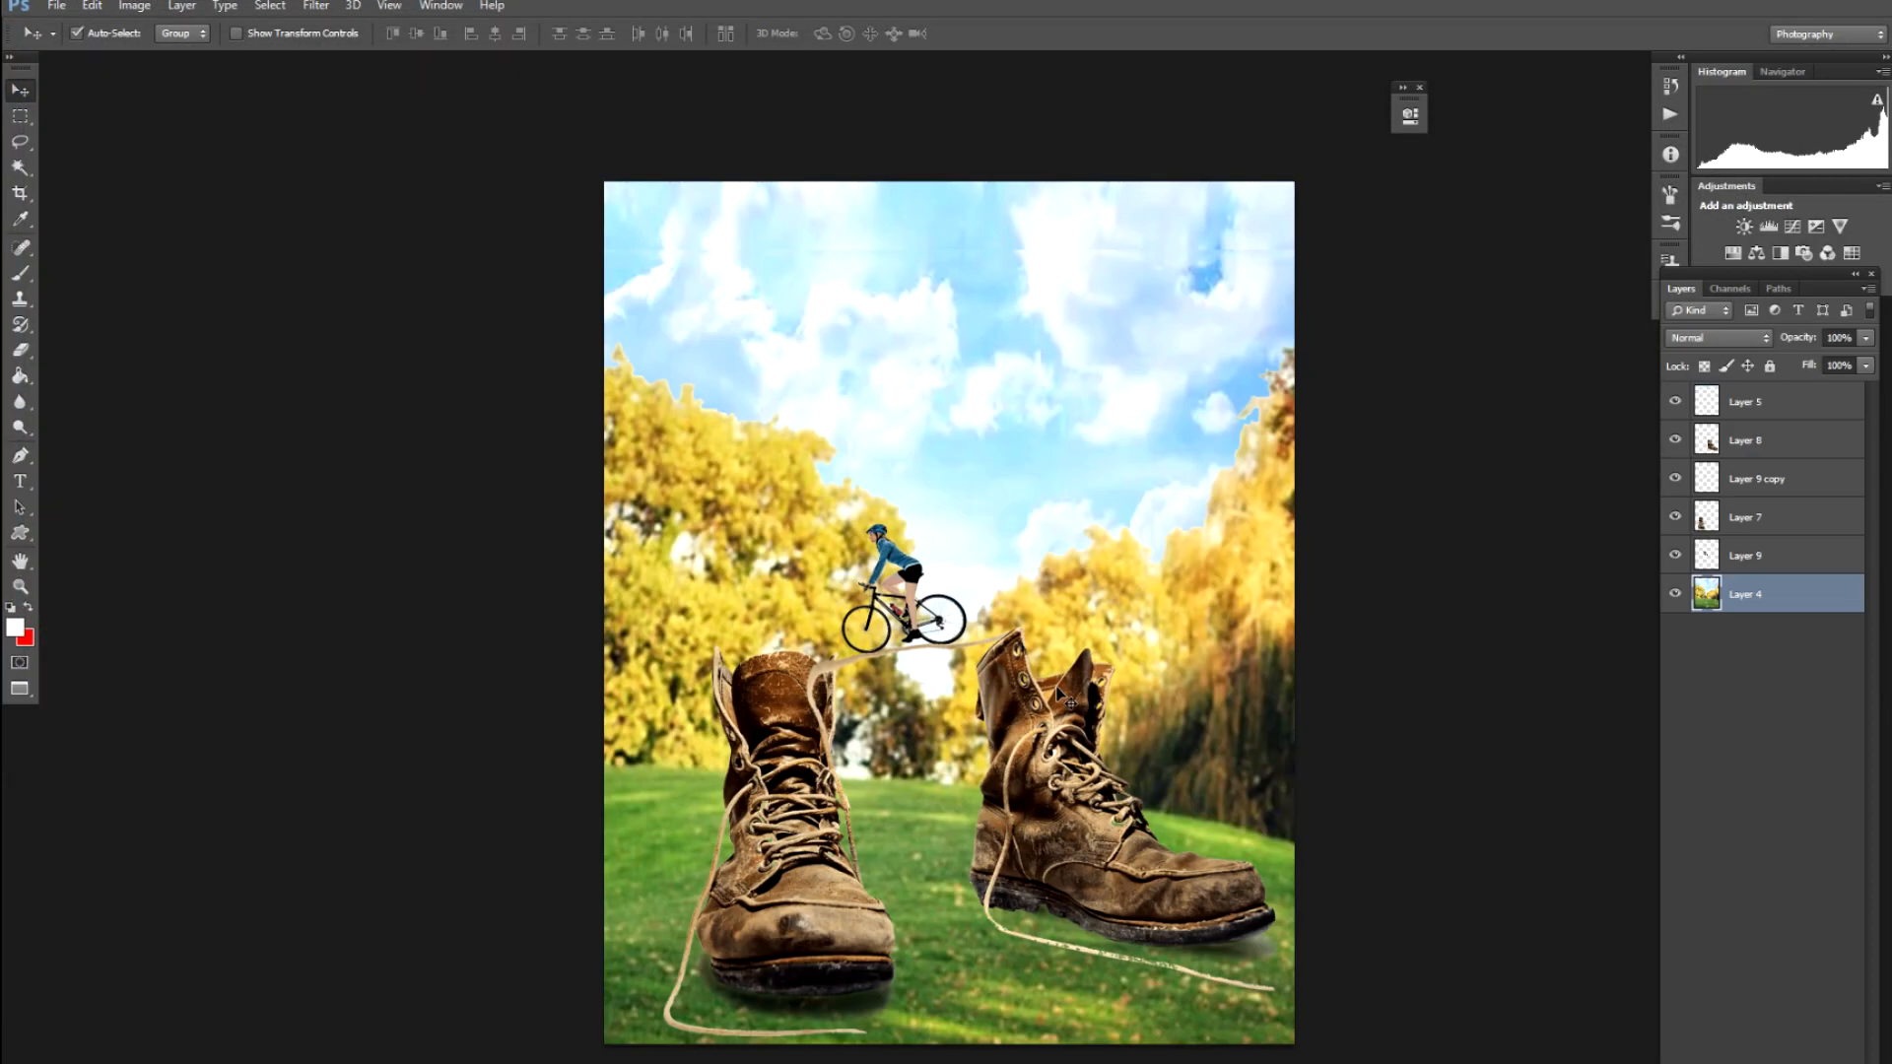
{"action": "key", "text": "ctrl+v"}
Enlarge the staircase to about 223% and move it behind the right-hand boot with its platform meeting the boot
{"action": "key", "text": "ctrl+t"}
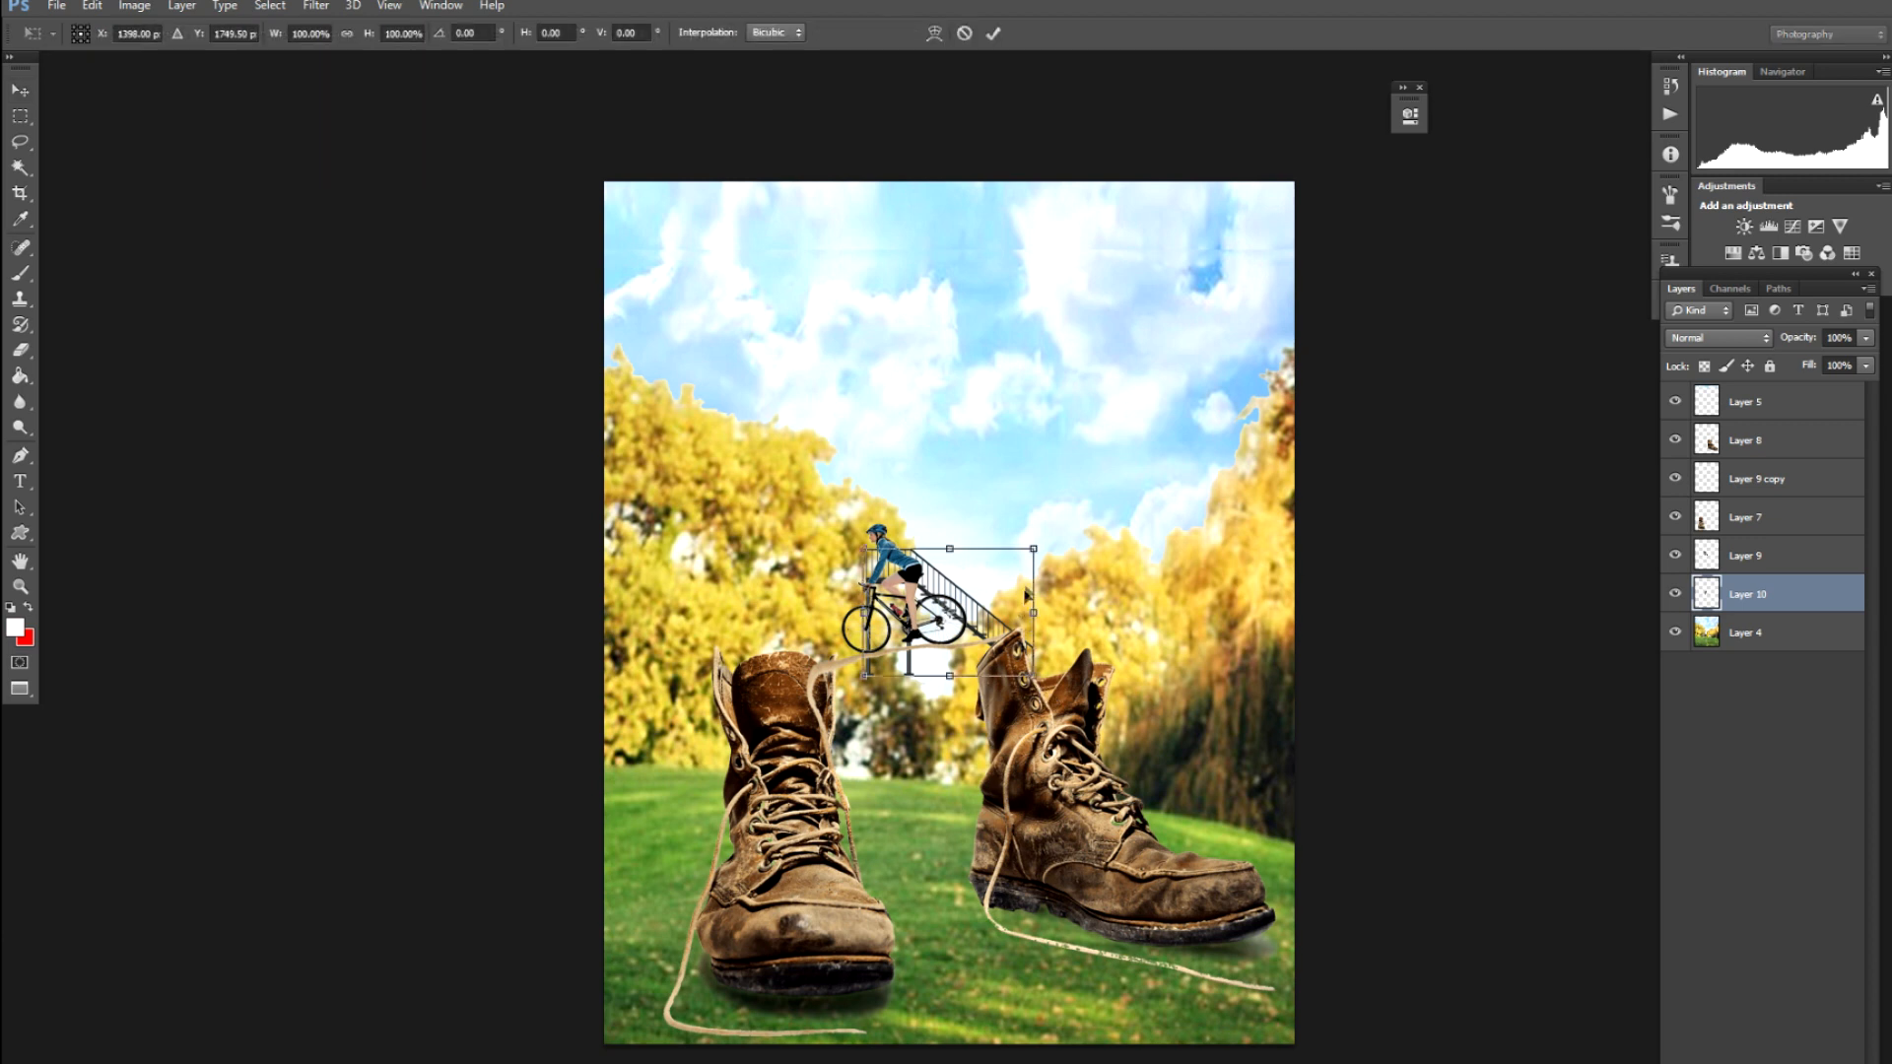
{"action": "left_click_drag", "start_coordinate": [1034, 543], "coordinate": [1144, 467]}
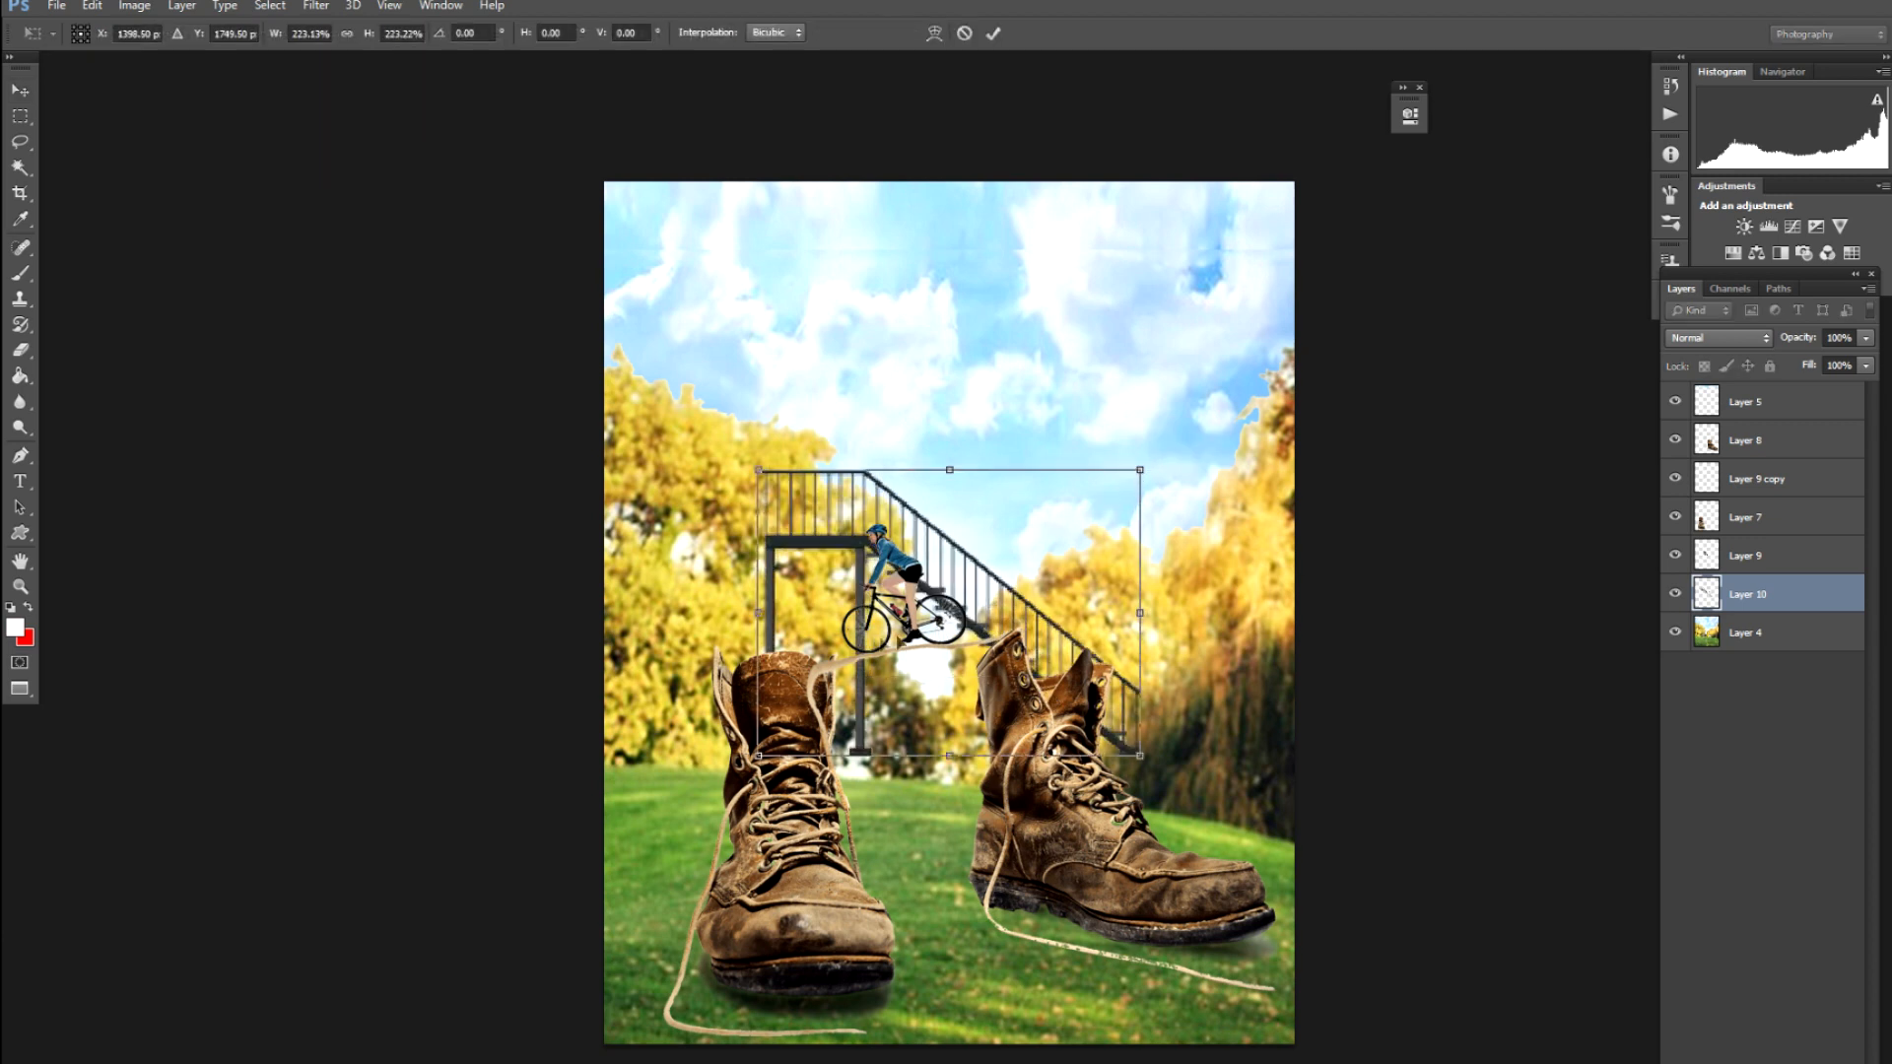
{"action": "key", "text": "Return"}
{"action": "left_click_drag", "start_coordinate": [801, 549], "coordinate": [1138, 731]}
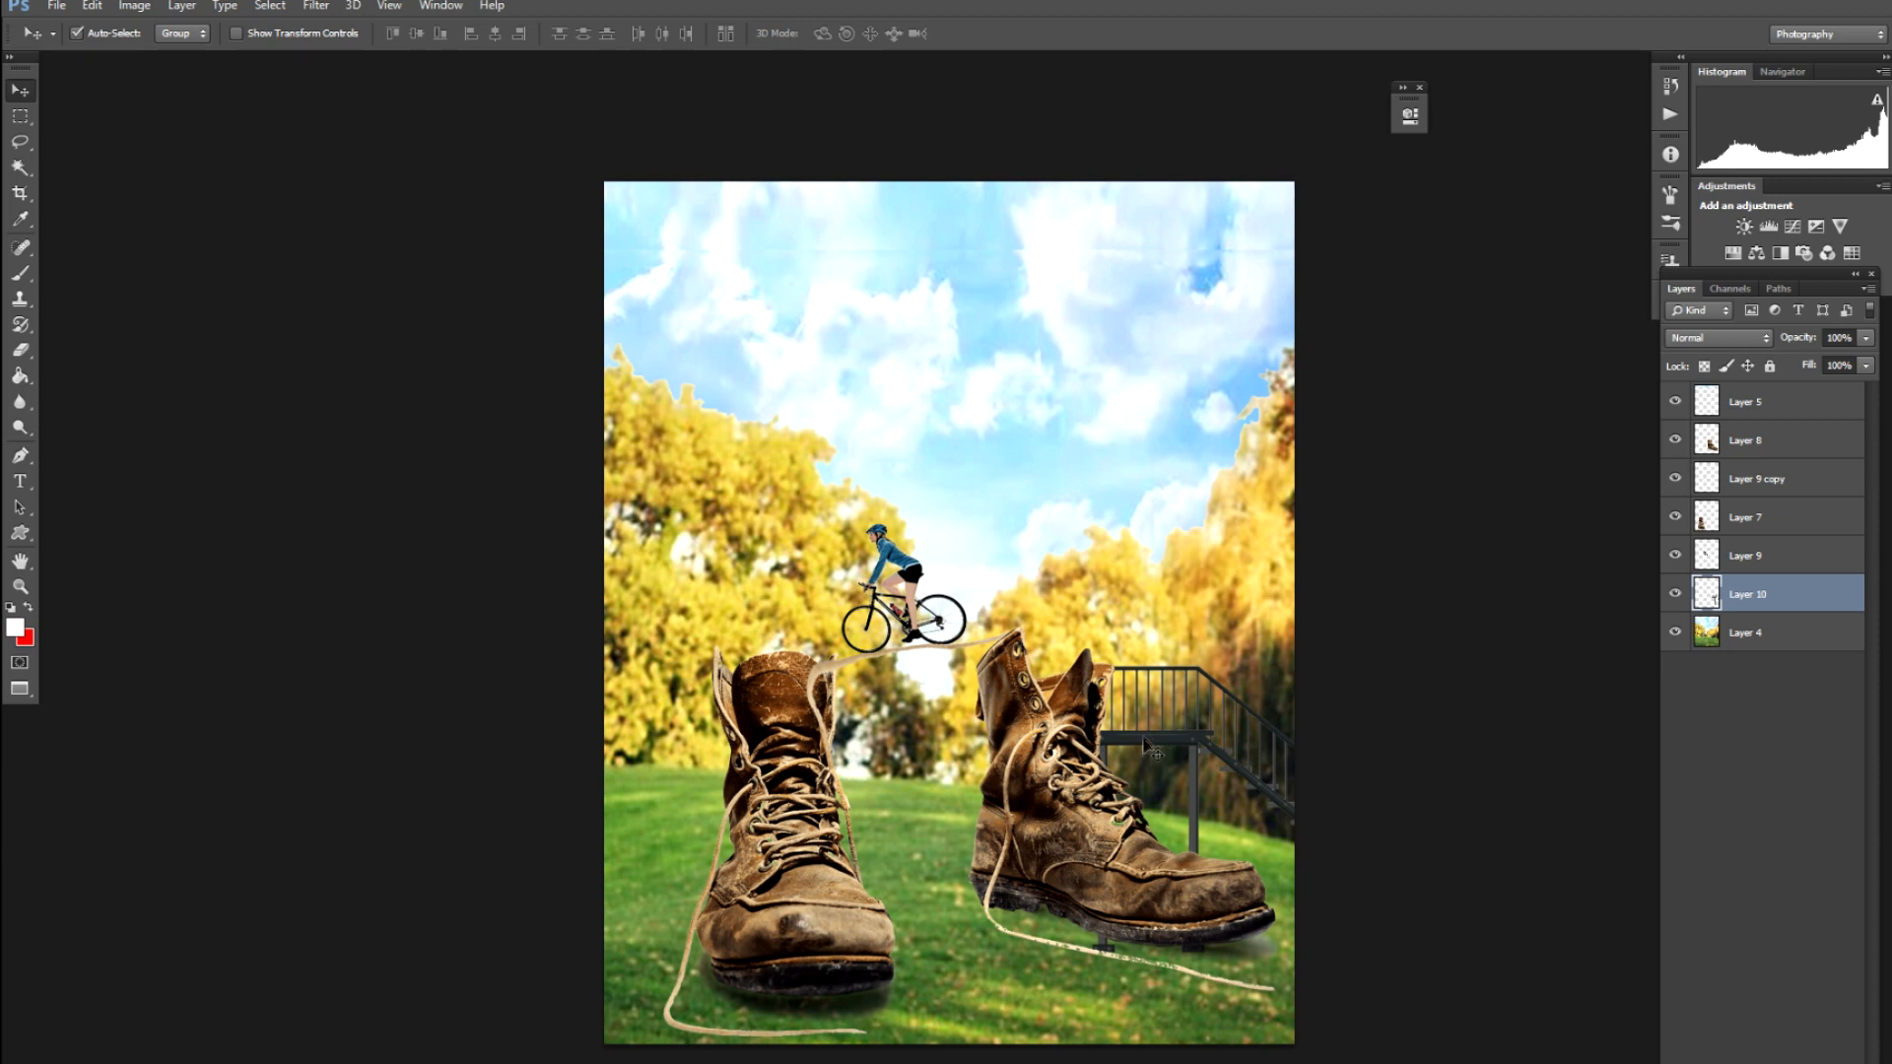
Duplicate the staircase layer and flip the copy horizontally
{"action": "key", "text": "ctrl+j"}
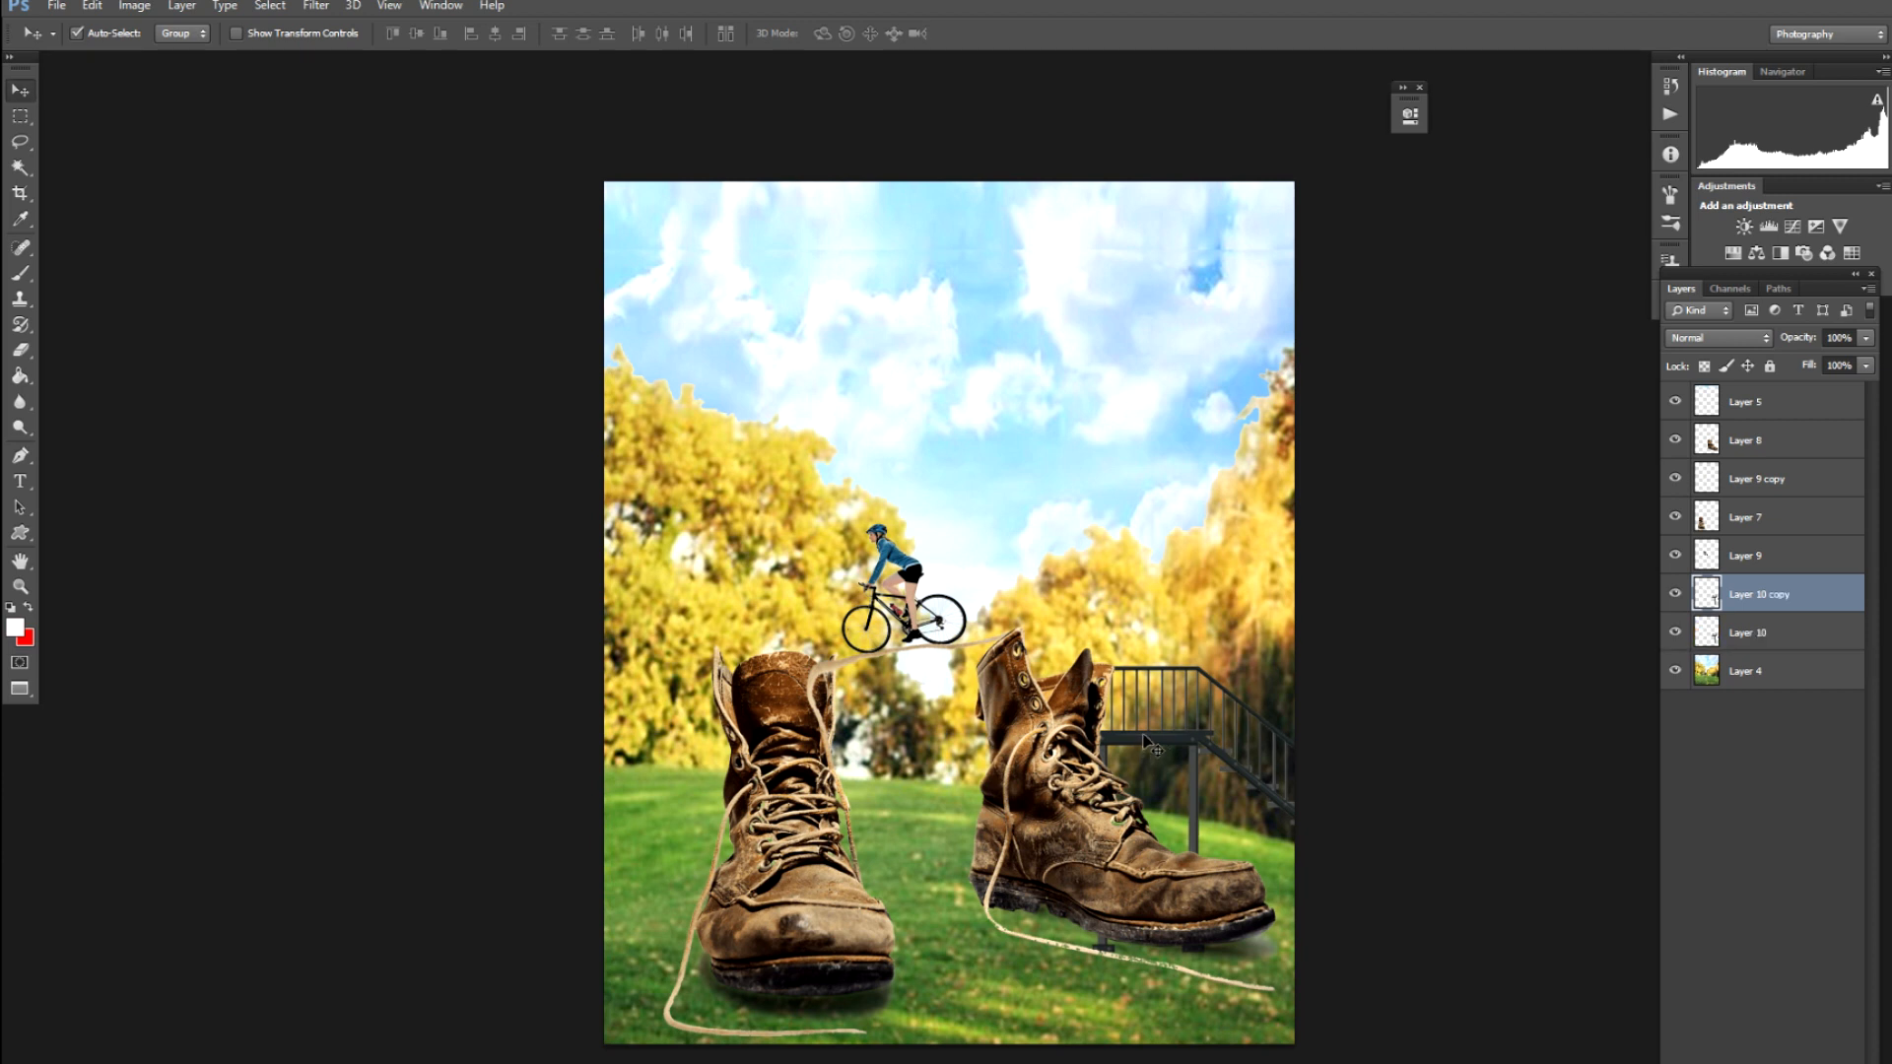
{"action": "key", "text": "ctrl+t"}
{"action": "right_click", "coordinate": [1143, 737]}
{"action": "left_click", "coordinate": [1227, 1001]}
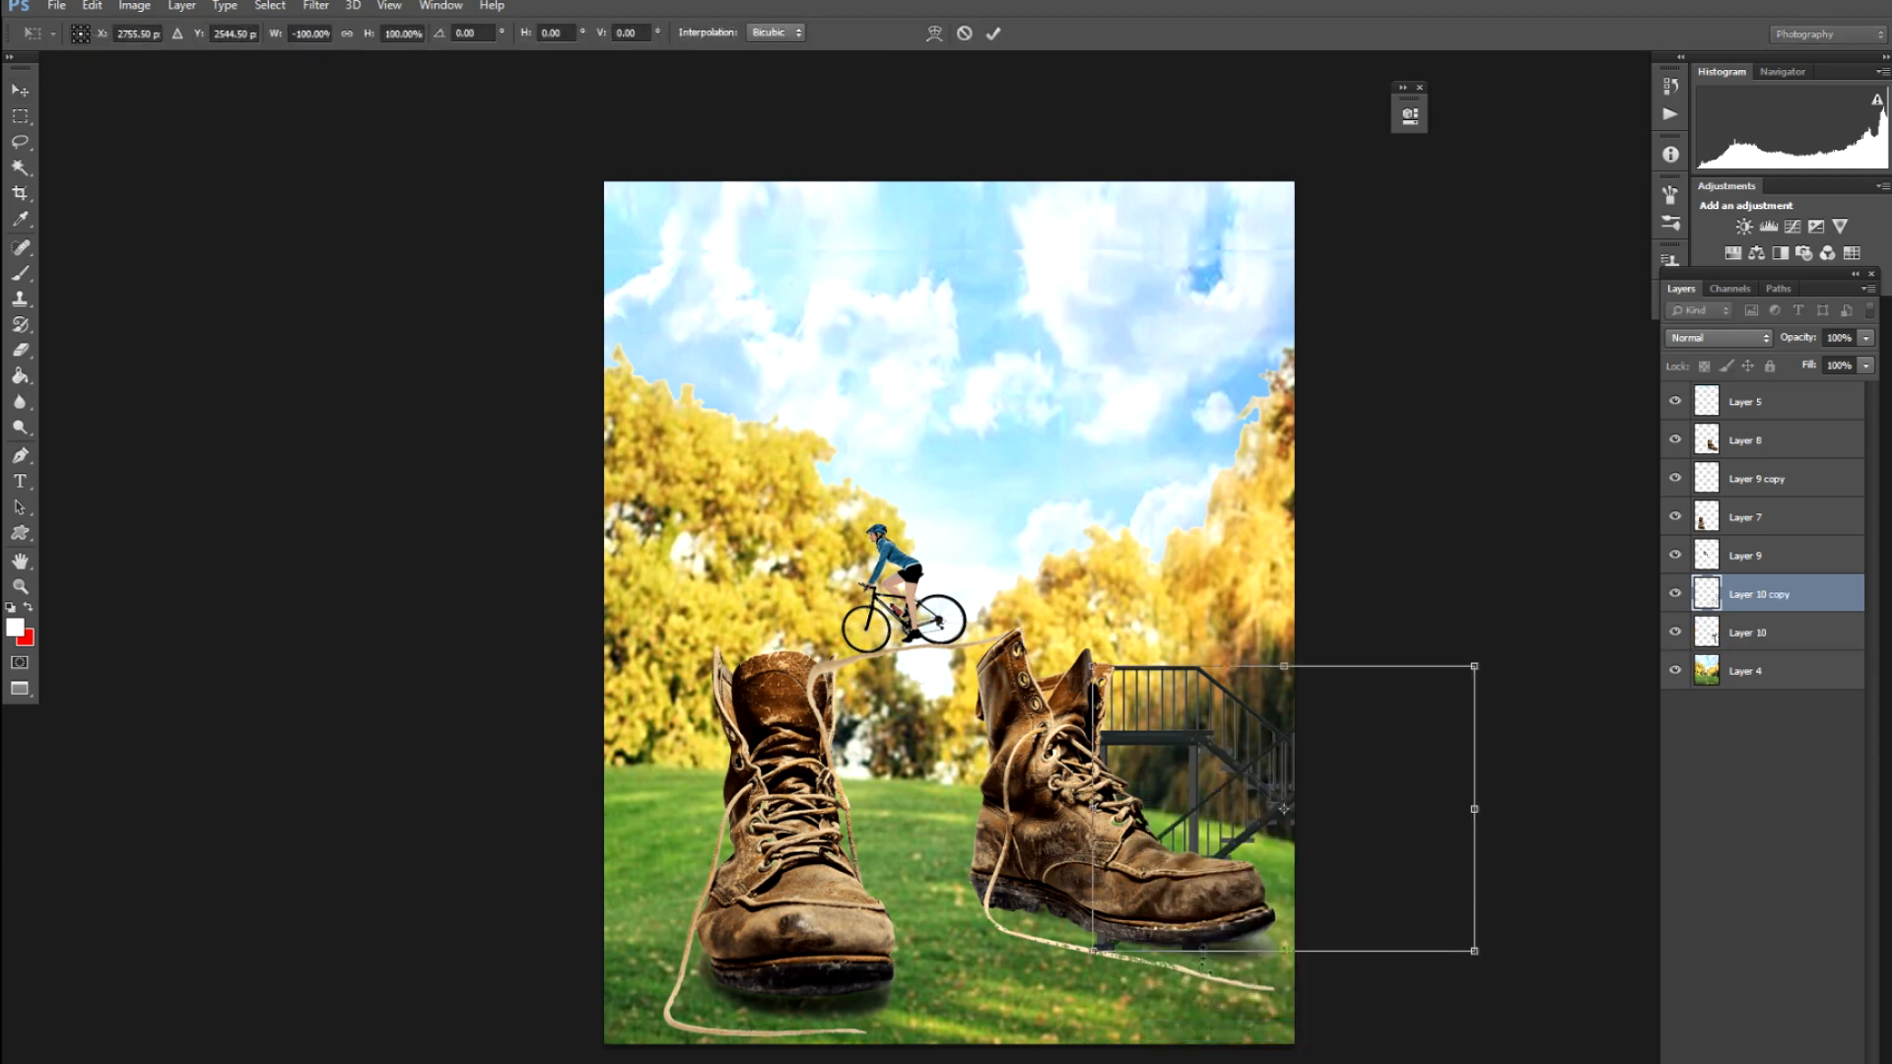
{"action": "key", "text": "Return"}
Move the flipped staircase to the opposite side so its platform sits behind the left-hand boot
{"action": "key", "text": "ctrl+t"}
{"action": "left_click_drag", "start_coordinate": [1256, 792], "coordinate": [569, 797]}
{"action": "key", "text": "Return"}
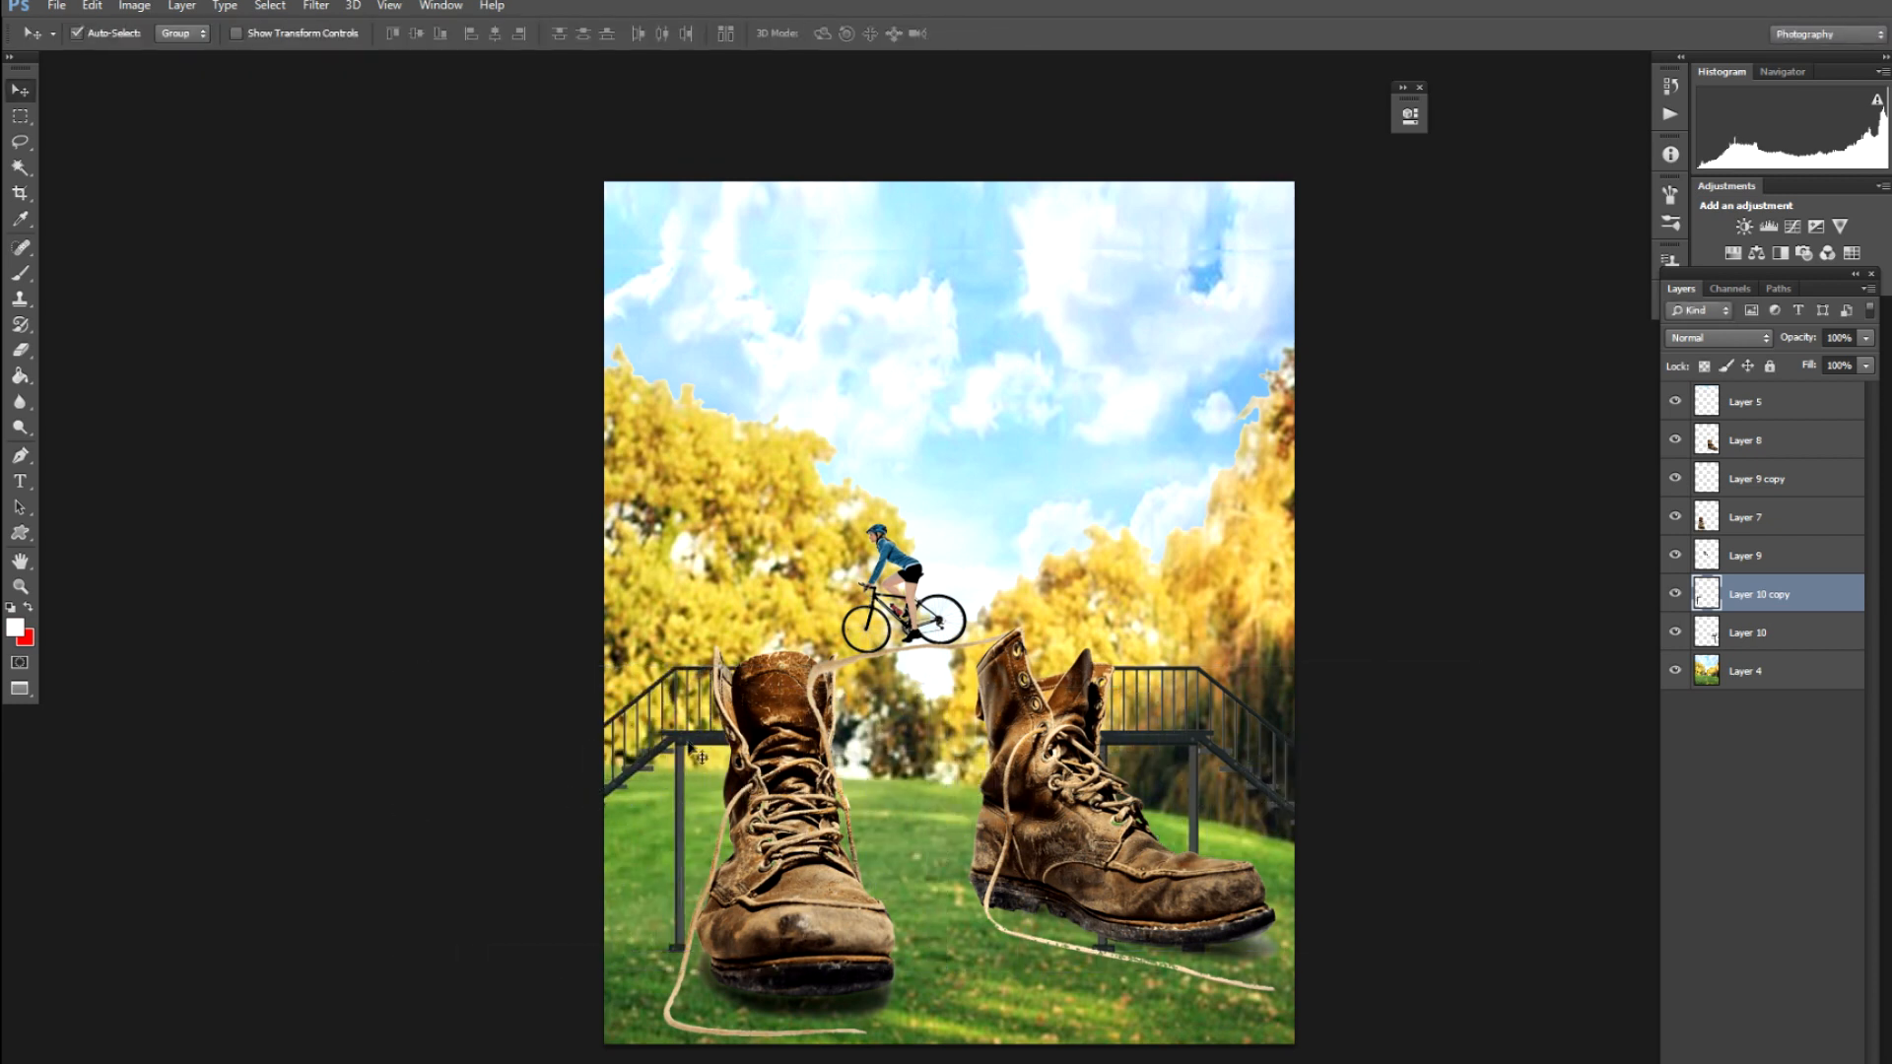
{"action": "left_click_drag", "start_coordinate": [702, 752], "coordinate": [653, 742]}
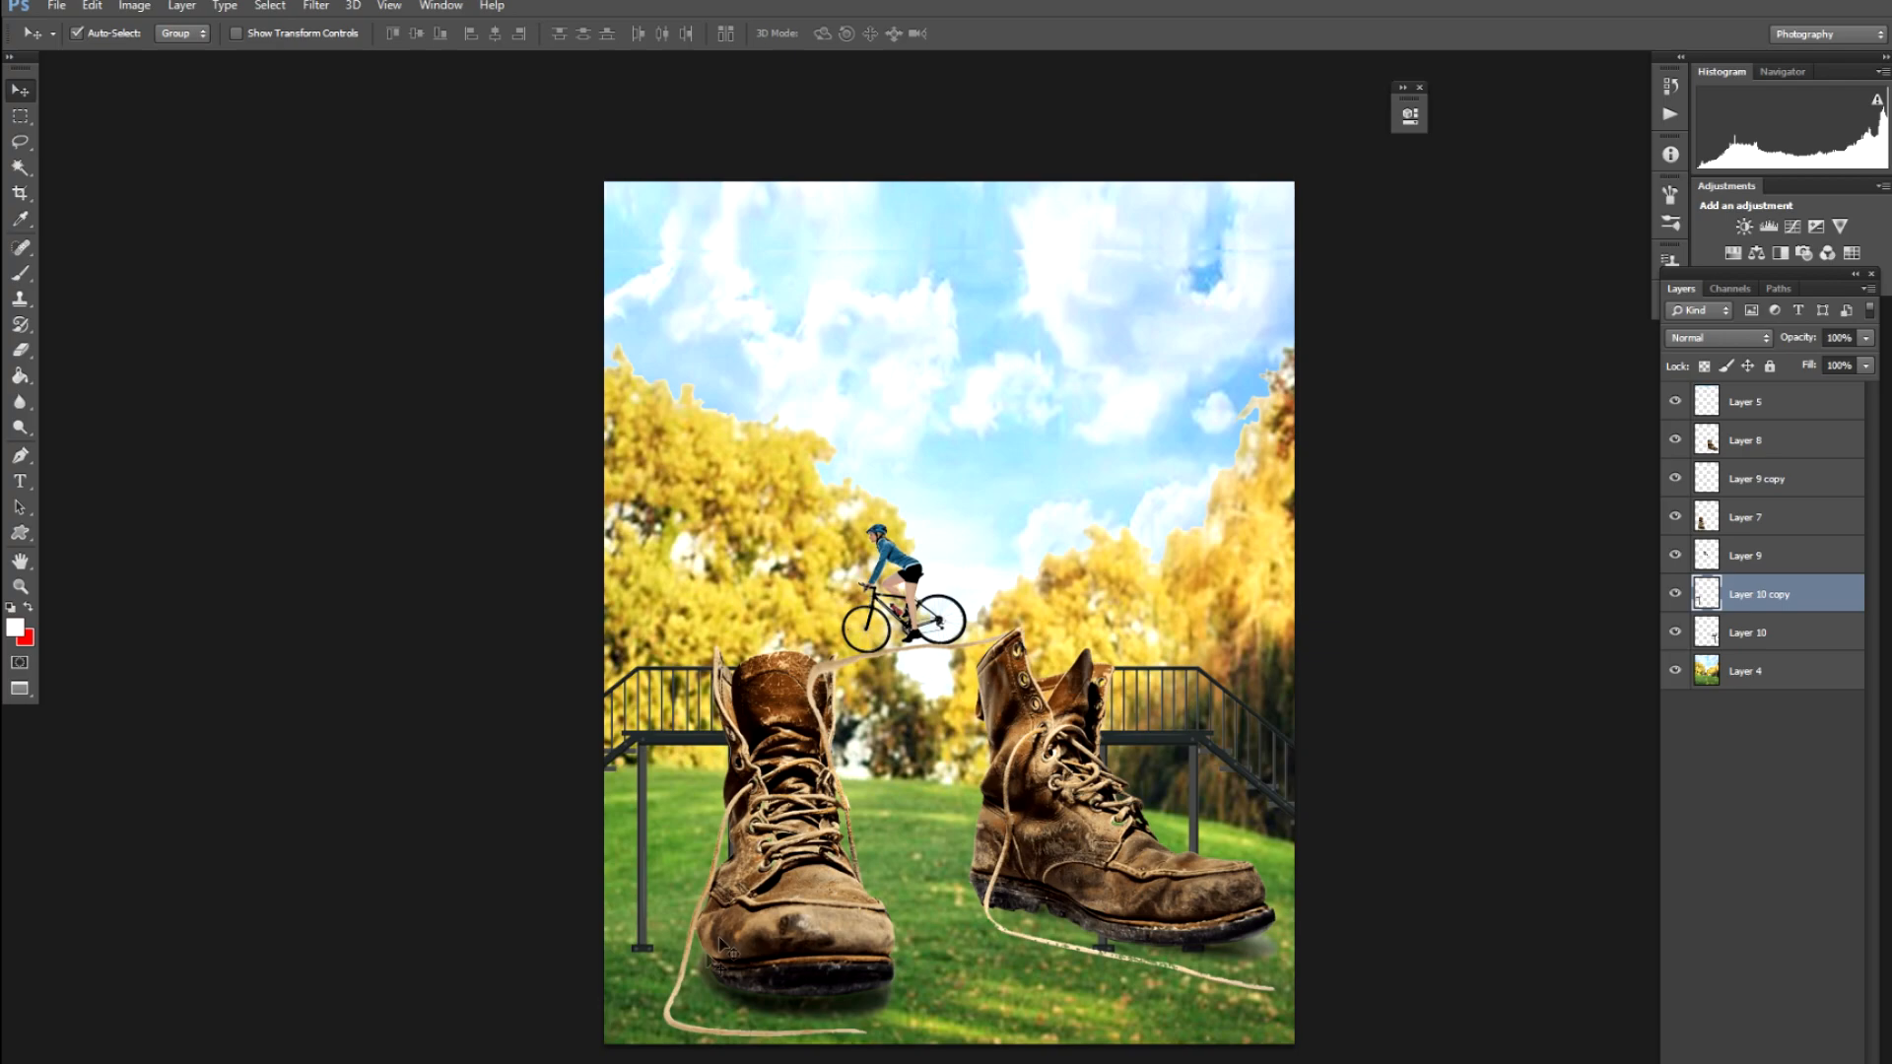
Examine the cyclist, lace, boots and both staircases in the composite at different magnifications
{"action": "key", "text": "ctrl+plus"}
{"action": "key", "text": "ctrl+plus"}
{"action": "key", "text": "ctrl+plus"}
{"action": "key", "text": "ctrl+plus"}
{"action": "key", "text": "ctrl+plus"}
{"action": "key", "text": "ctrl+plus"}
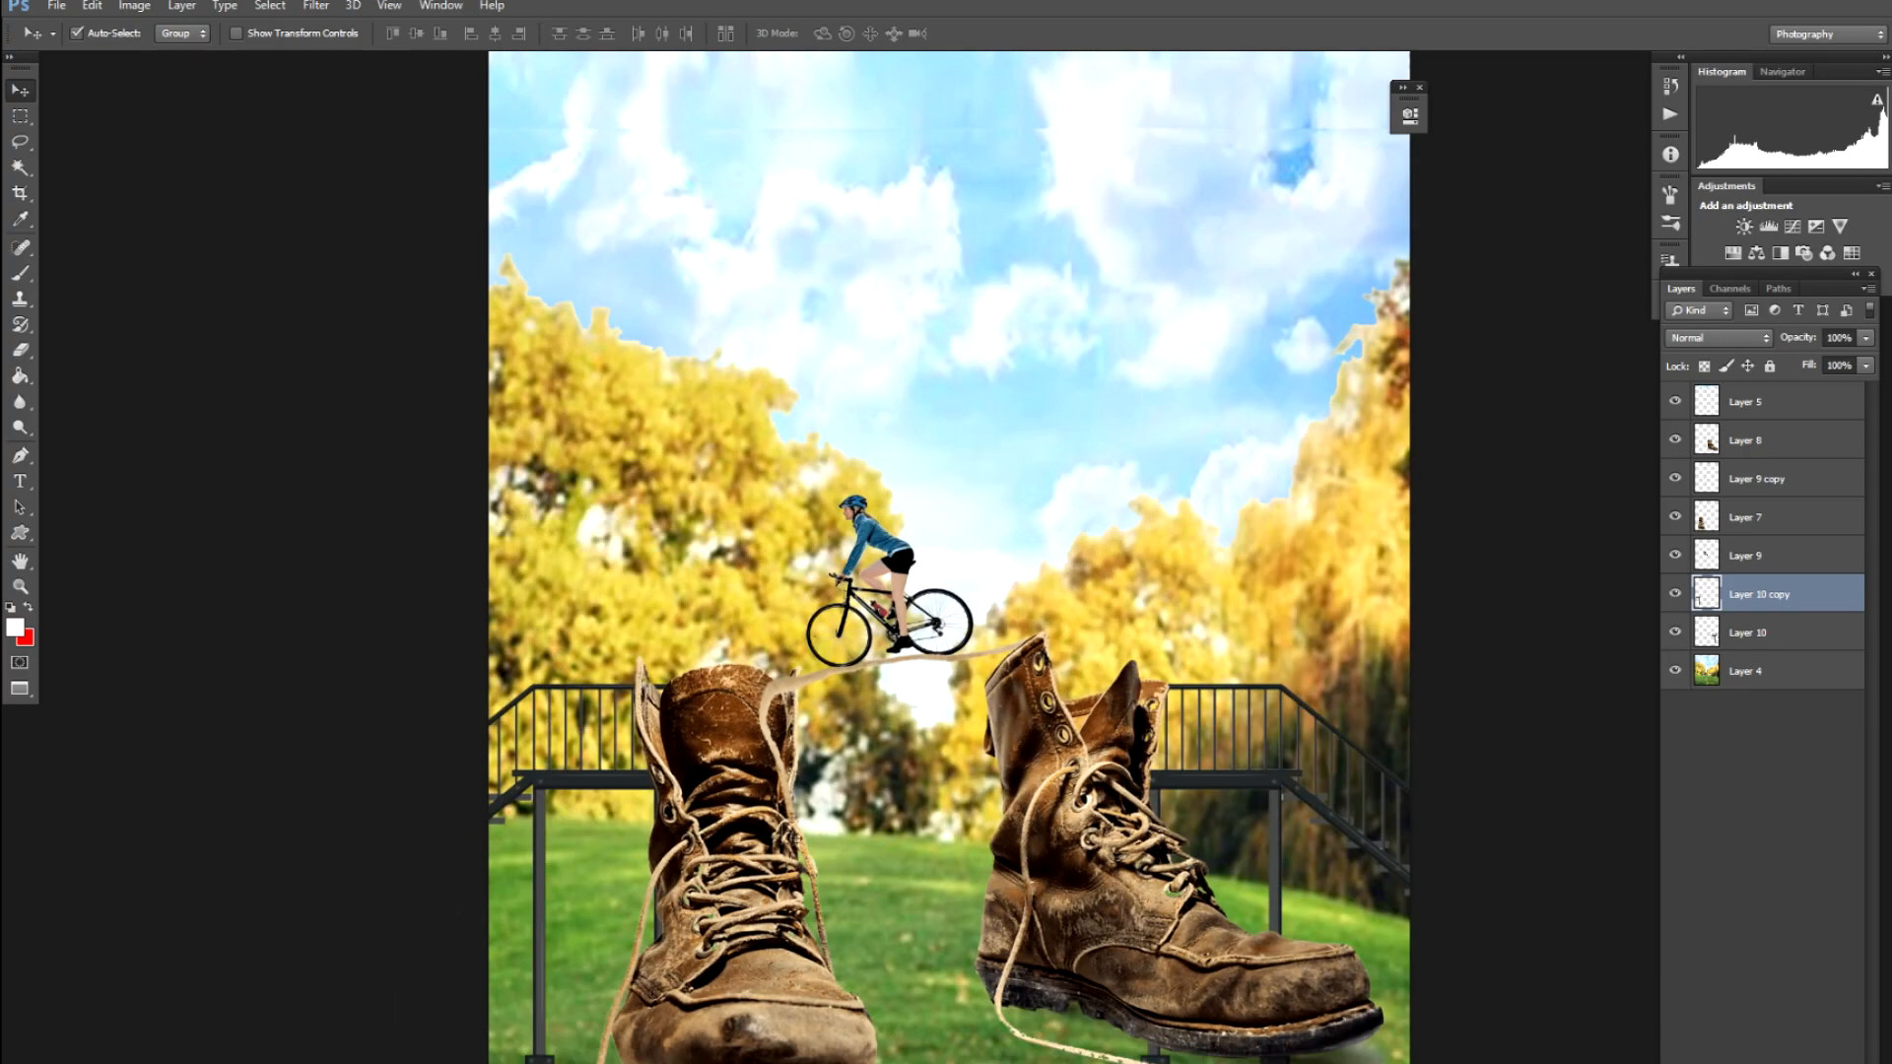
{"action": "key", "text": "ctrl+minus"}
{"action": "key", "text": "ctrl+minus"}
{"action": "key", "text": "ctrl+minus"}
{"action": "key", "text": "ctrl+minus"}
{"action": "key", "text": "ctrl+minus"}
{"action": "key", "text": "ctrl+minus"}
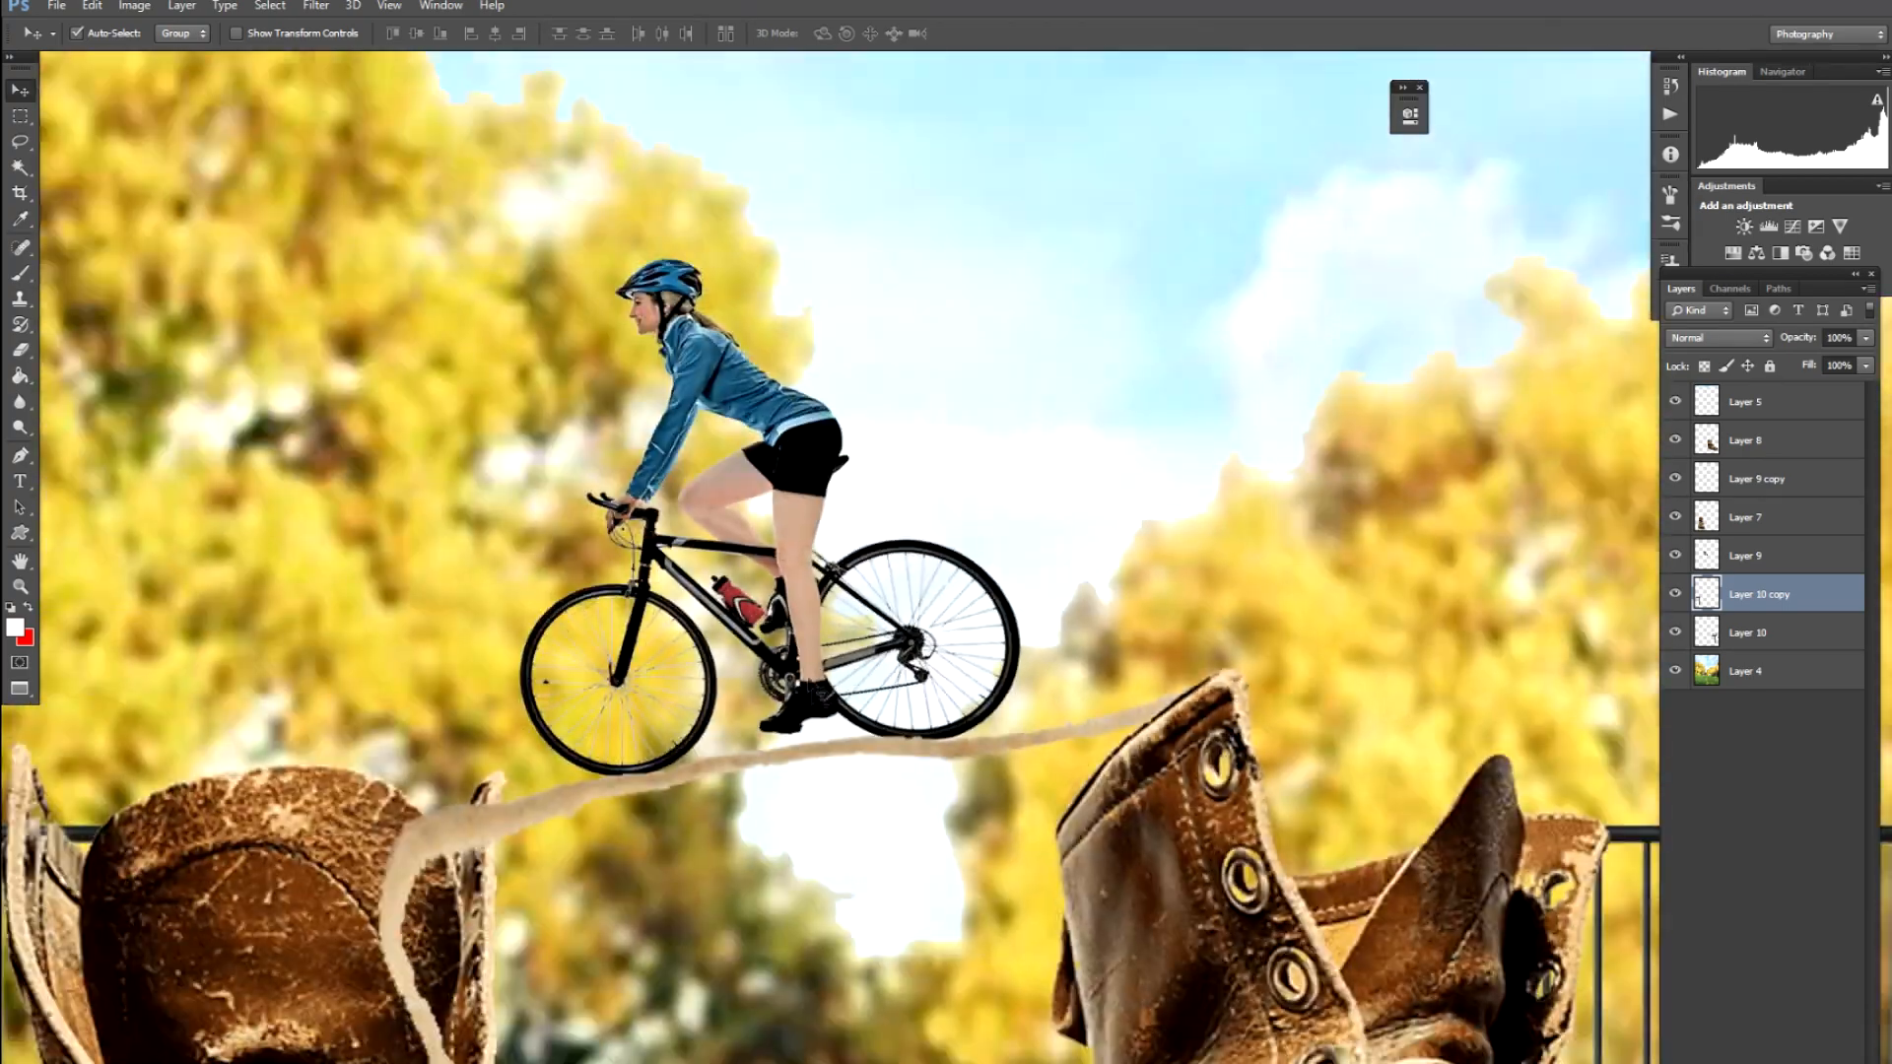
{"action": "key", "text": "ctrl+plus"}
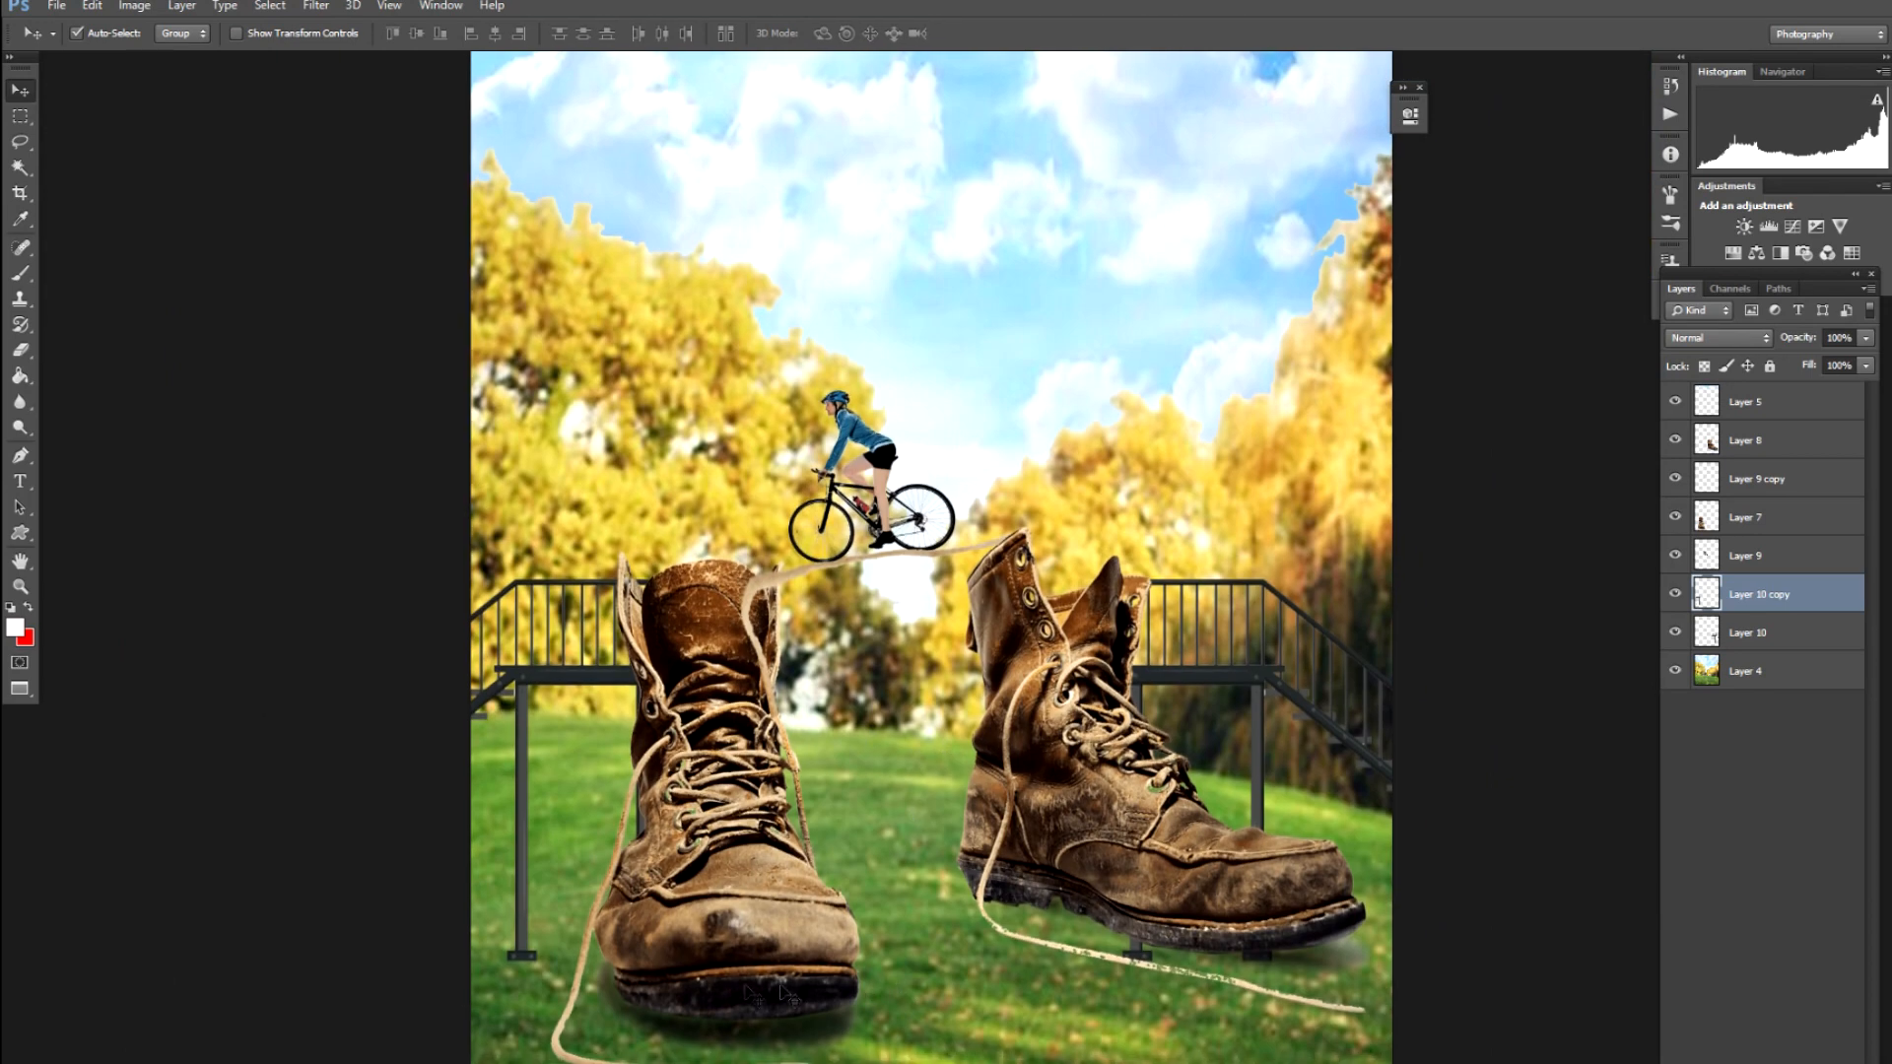
Delete the lace trailing on the grass below the right-hand boot's sole
{"action": "left_click", "coordinate": [1152, 849]}
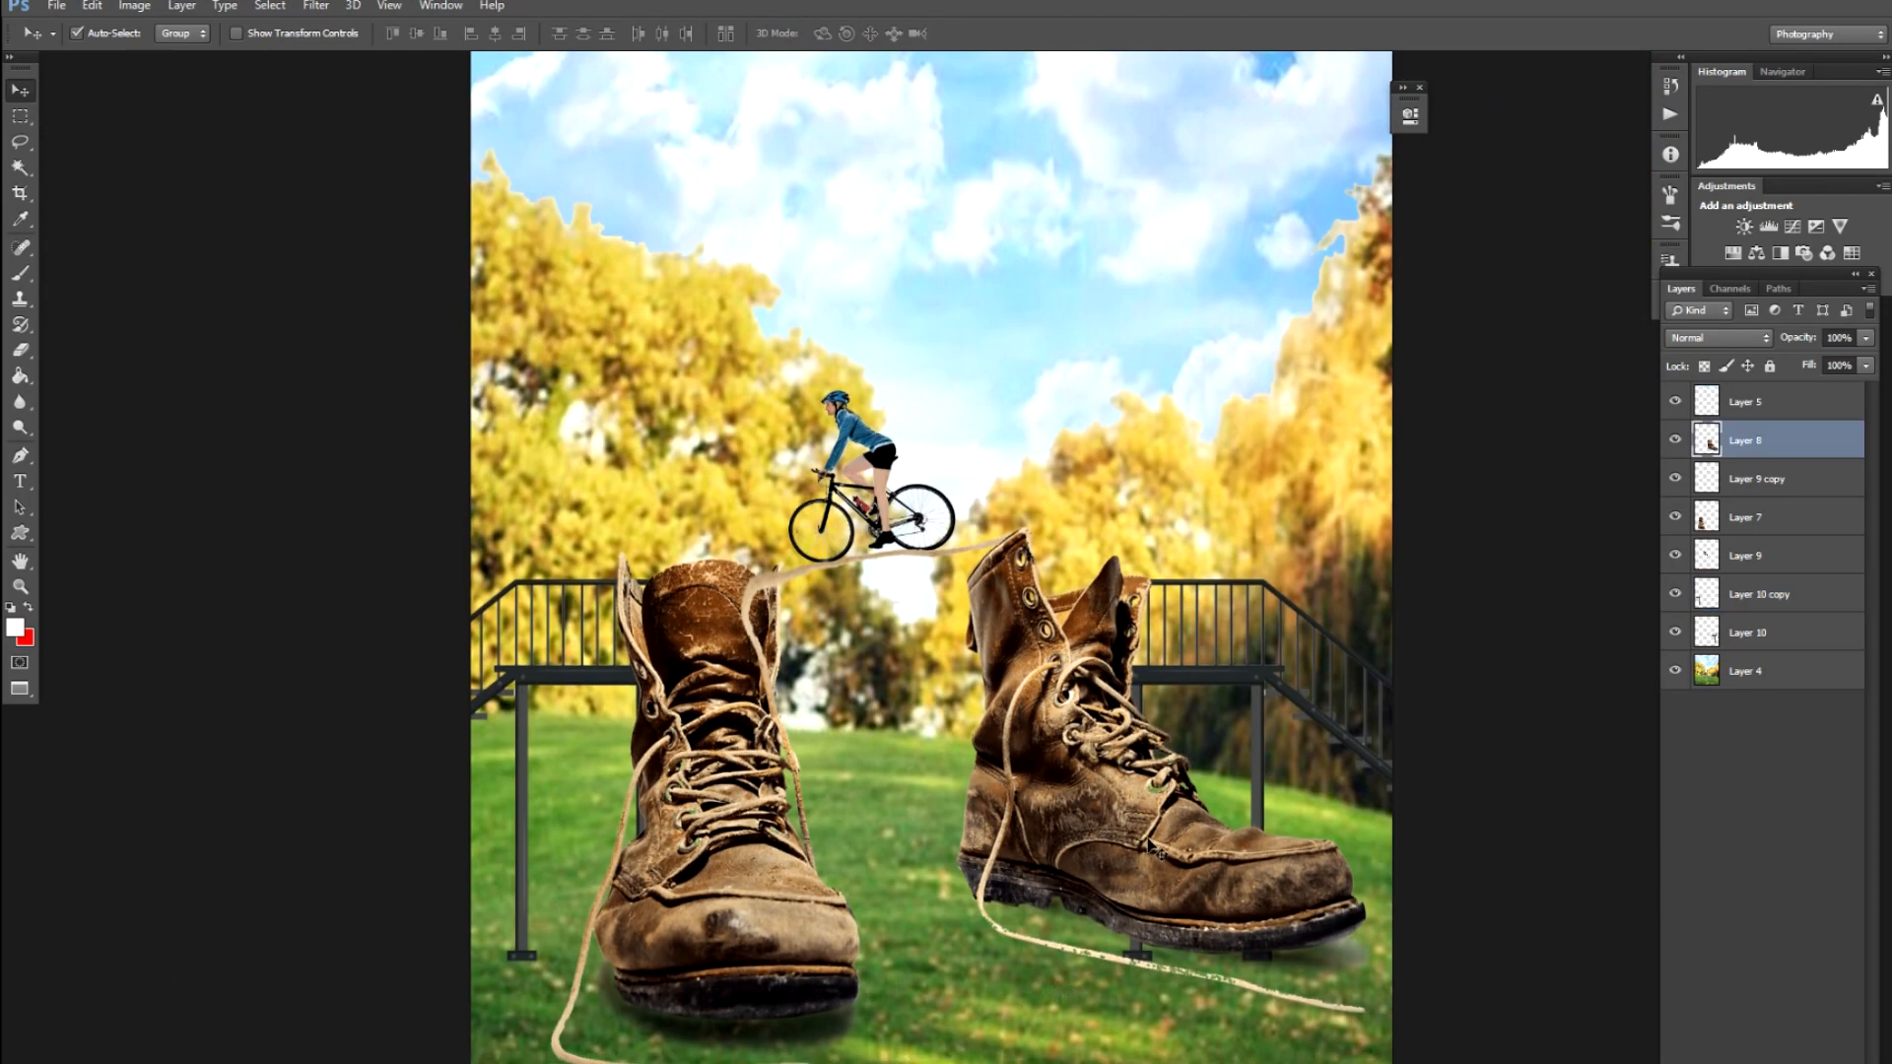
{"action": "key", "text": "l"}
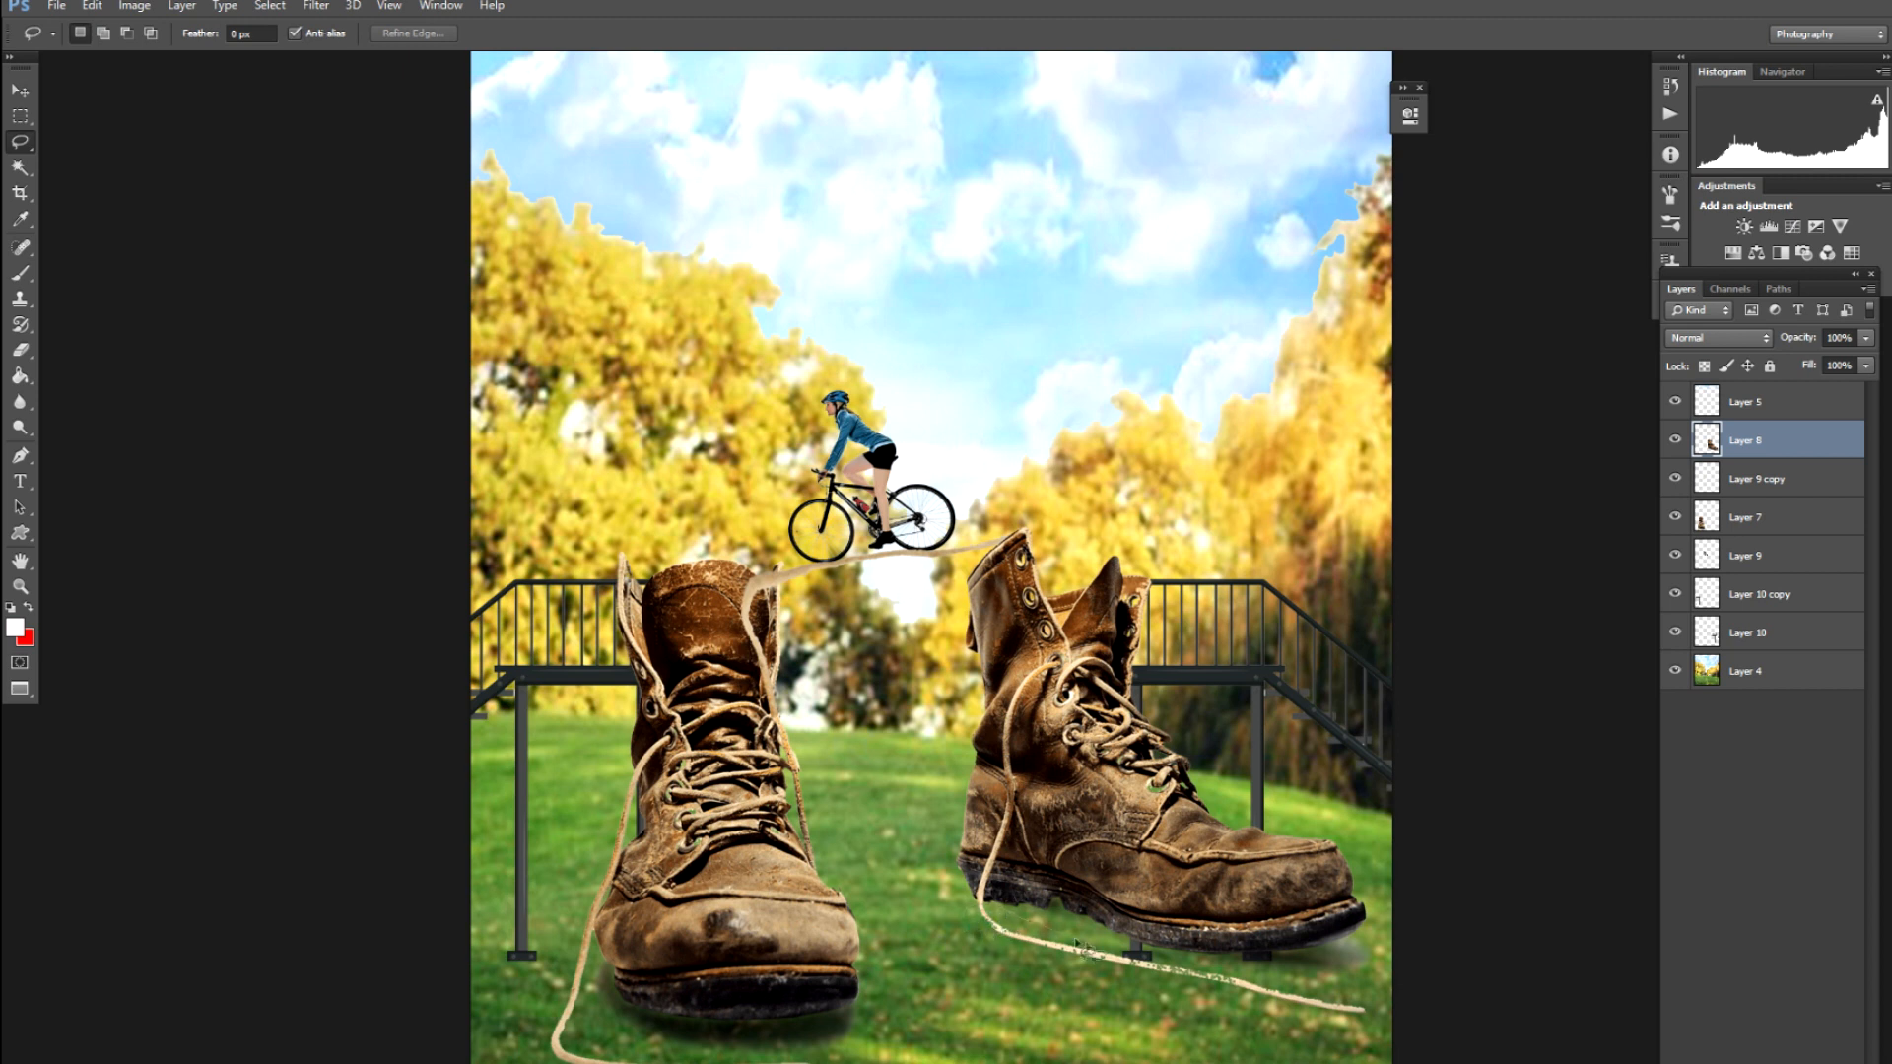
{"action": "mouse_move", "coordinate": [1217, 979]}
{"action": "left_mouse_down"}
{"action": "mouse_move", "coordinate": [1381, 1014]}
{"action": "mouse_move", "coordinate": [1373, 1046]}
{"action": "mouse_move", "coordinate": [1056, 1022]}
{"action": "mouse_move", "coordinate": [964, 954]}
{"action": "left_mouse_up"}
{"action": "key", "text": "Delete"}
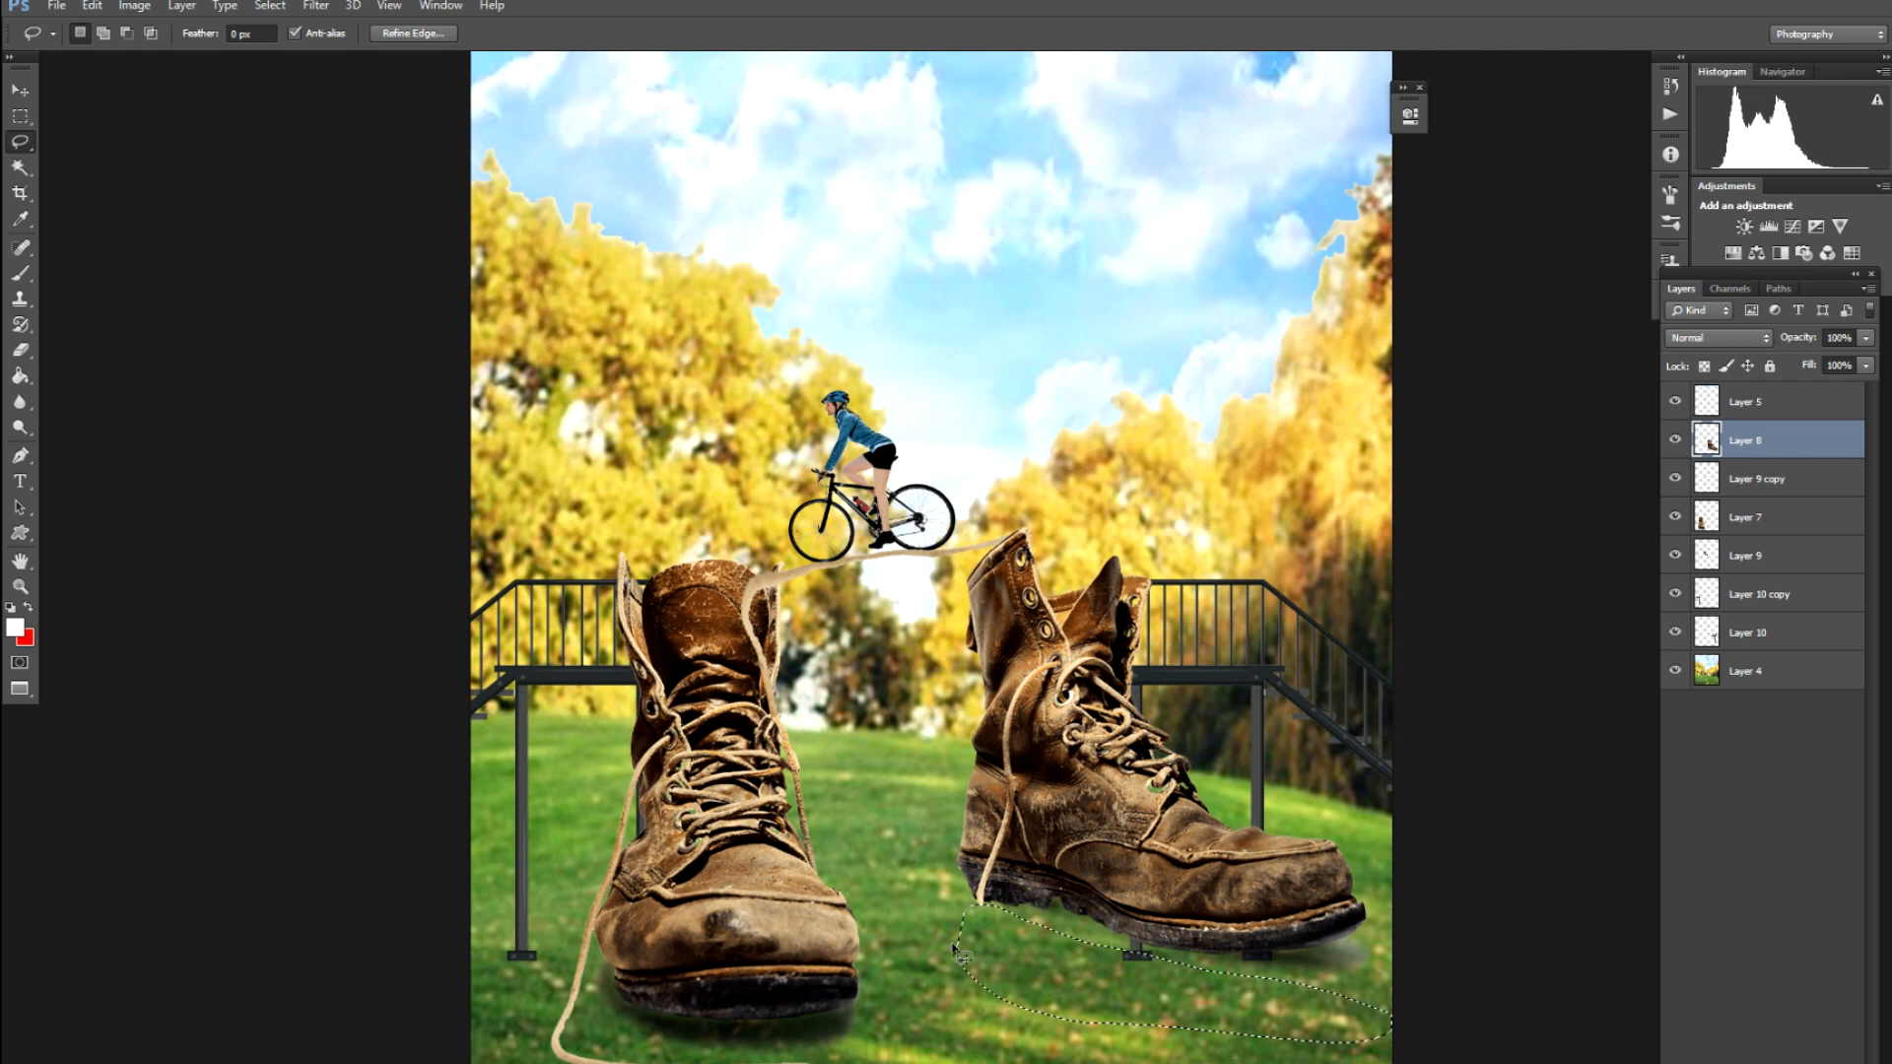
{"action": "key", "text": "ctrl+d"}
Copy the trailing end of the left-hand boot's lace onto its own layer
{"action": "left_click", "coordinate": [621, 997], "text": "ctrl"}
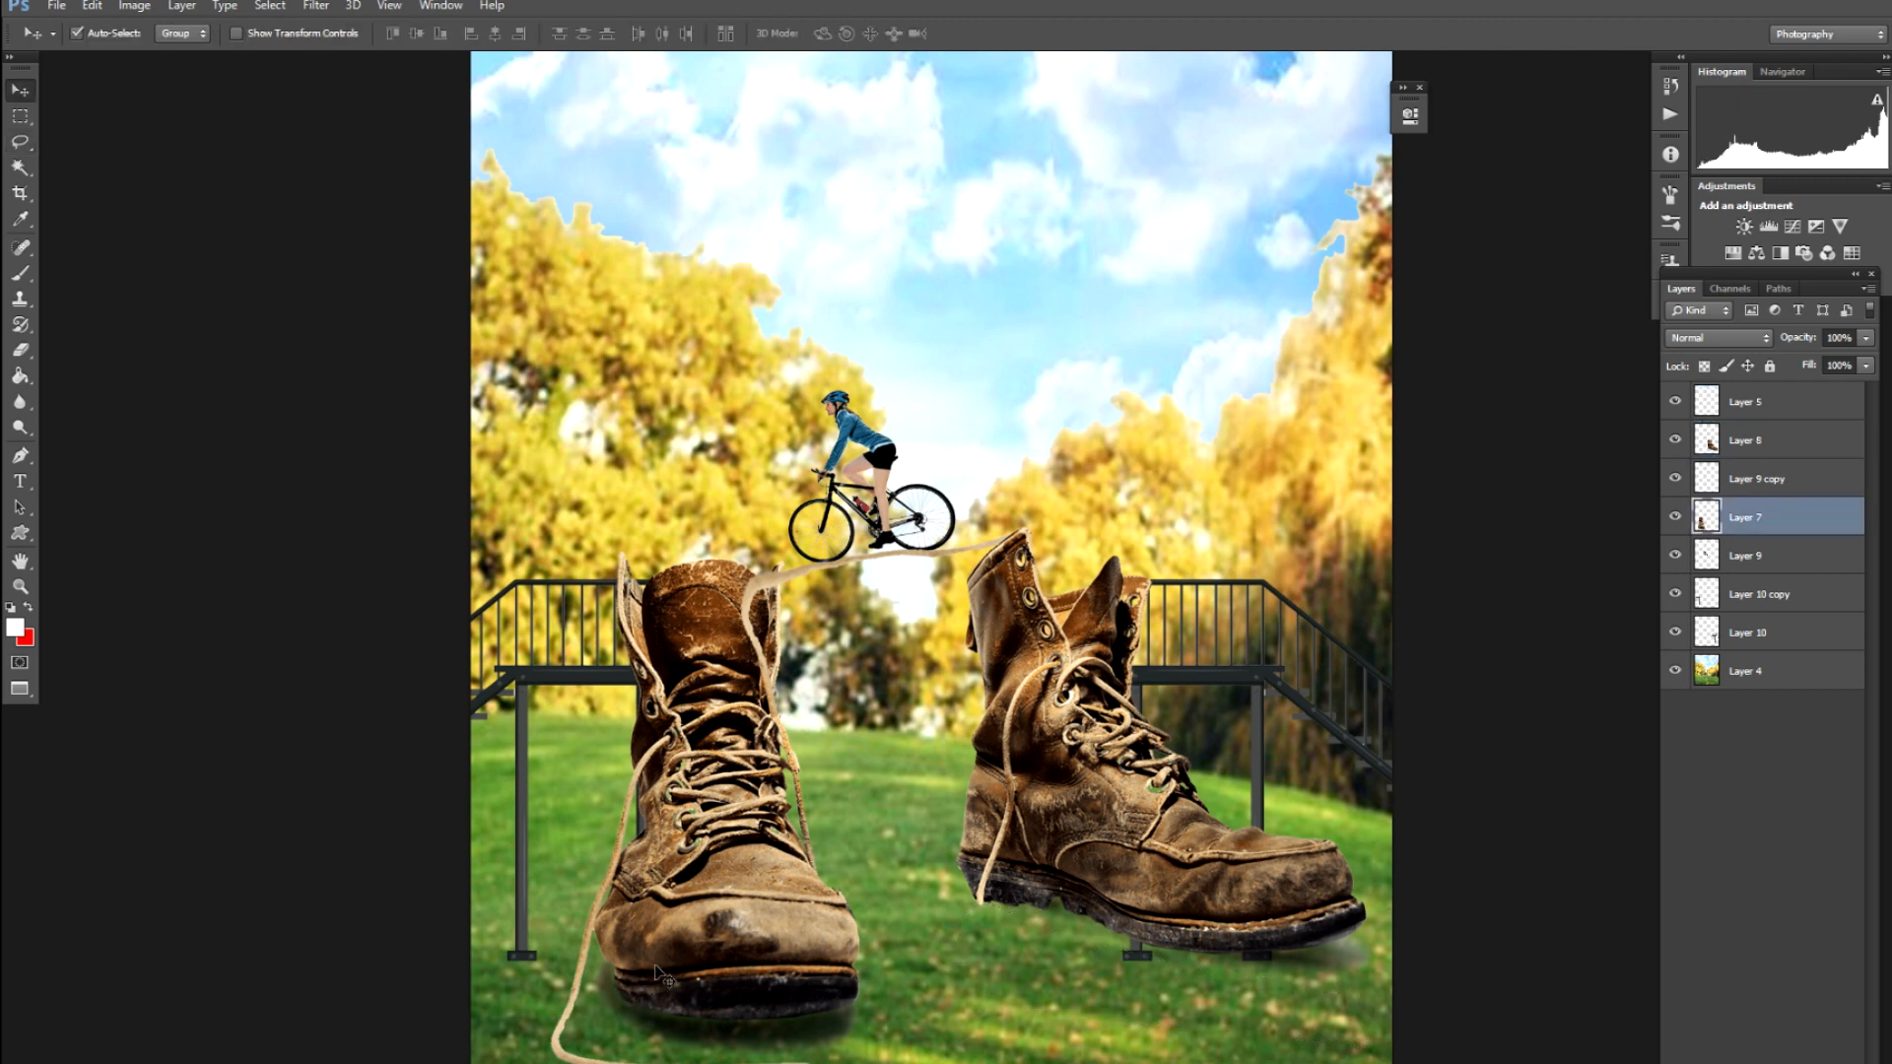
{"action": "mouse_move", "coordinate": [583, 956]}
{"action": "left_mouse_down"}
{"action": "mouse_move", "coordinate": [590, 1009]}
{"action": "mouse_move", "coordinate": [678, 1052]}
{"action": "mouse_move", "coordinate": [762, 1061]}
{"action": "mouse_move", "coordinate": [497, 1044]}
{"action": "left_mouse_up"}
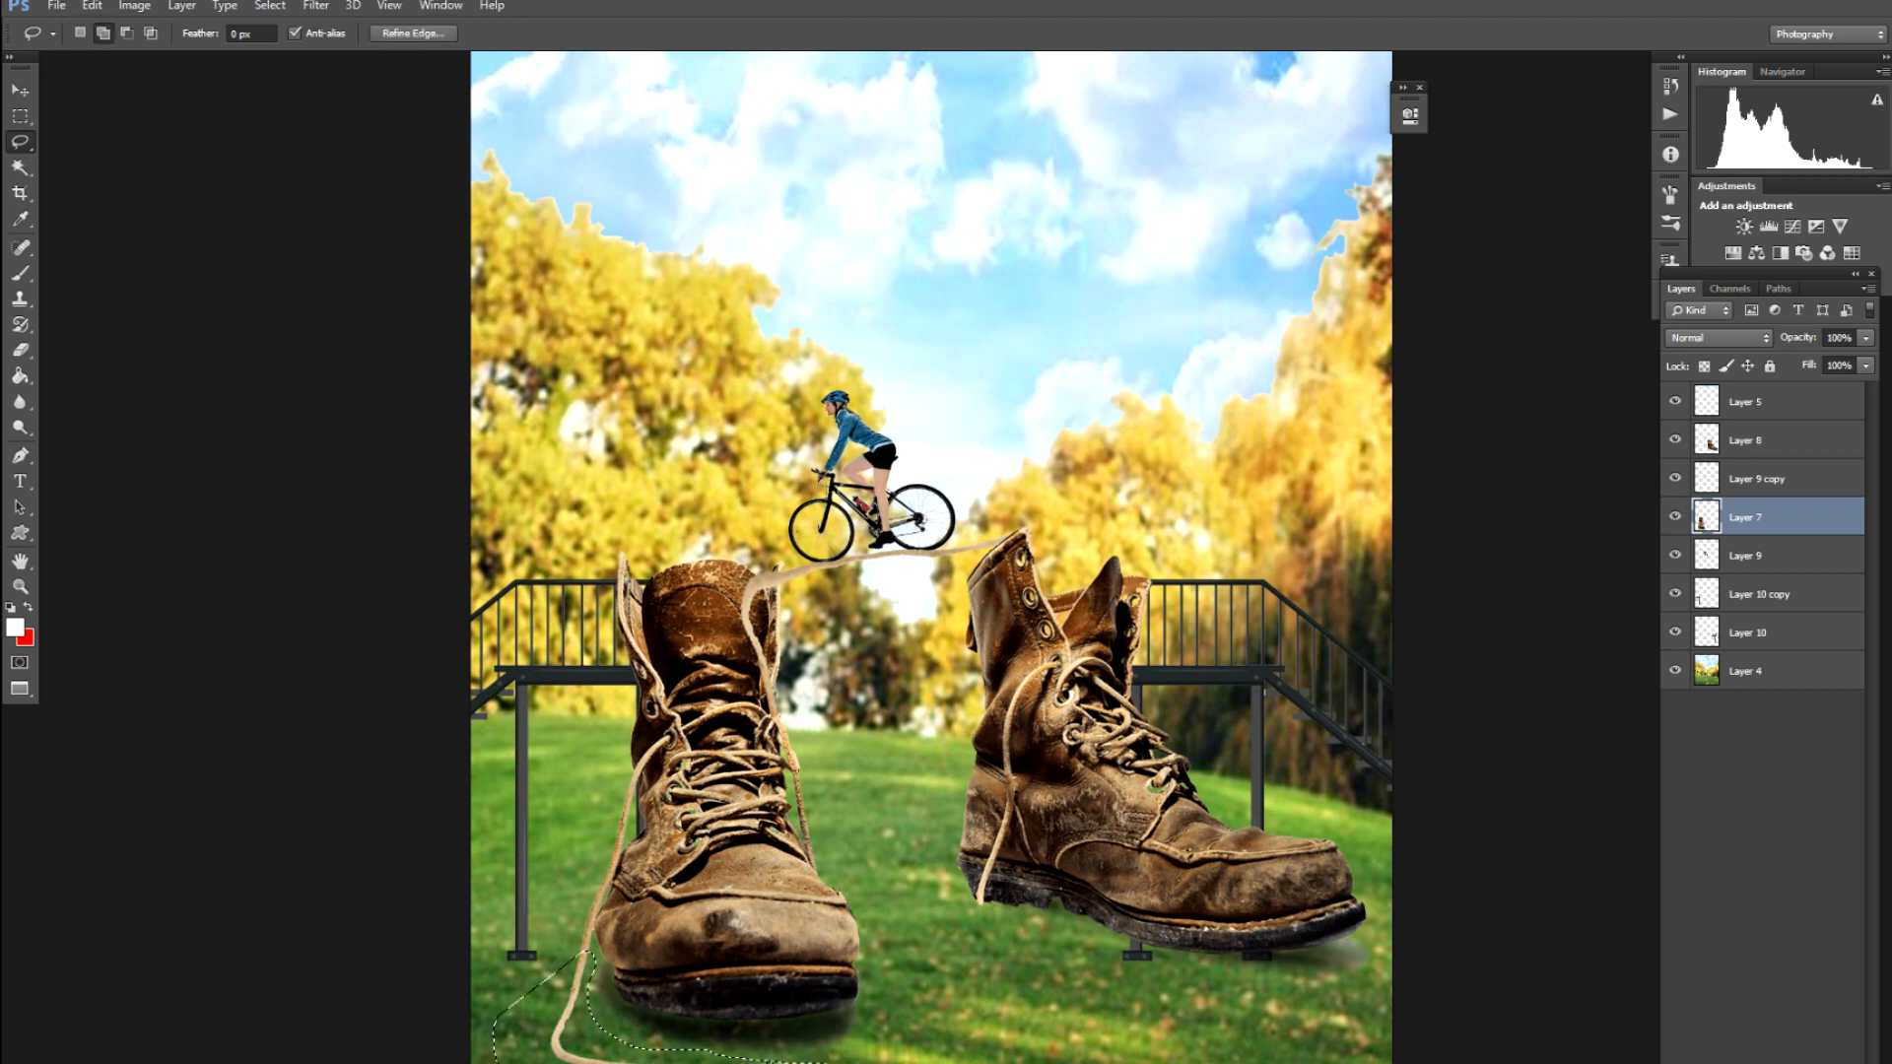
{"action": "key", "text": "v"}
{"action": "key", "text": "ctrl+j"}
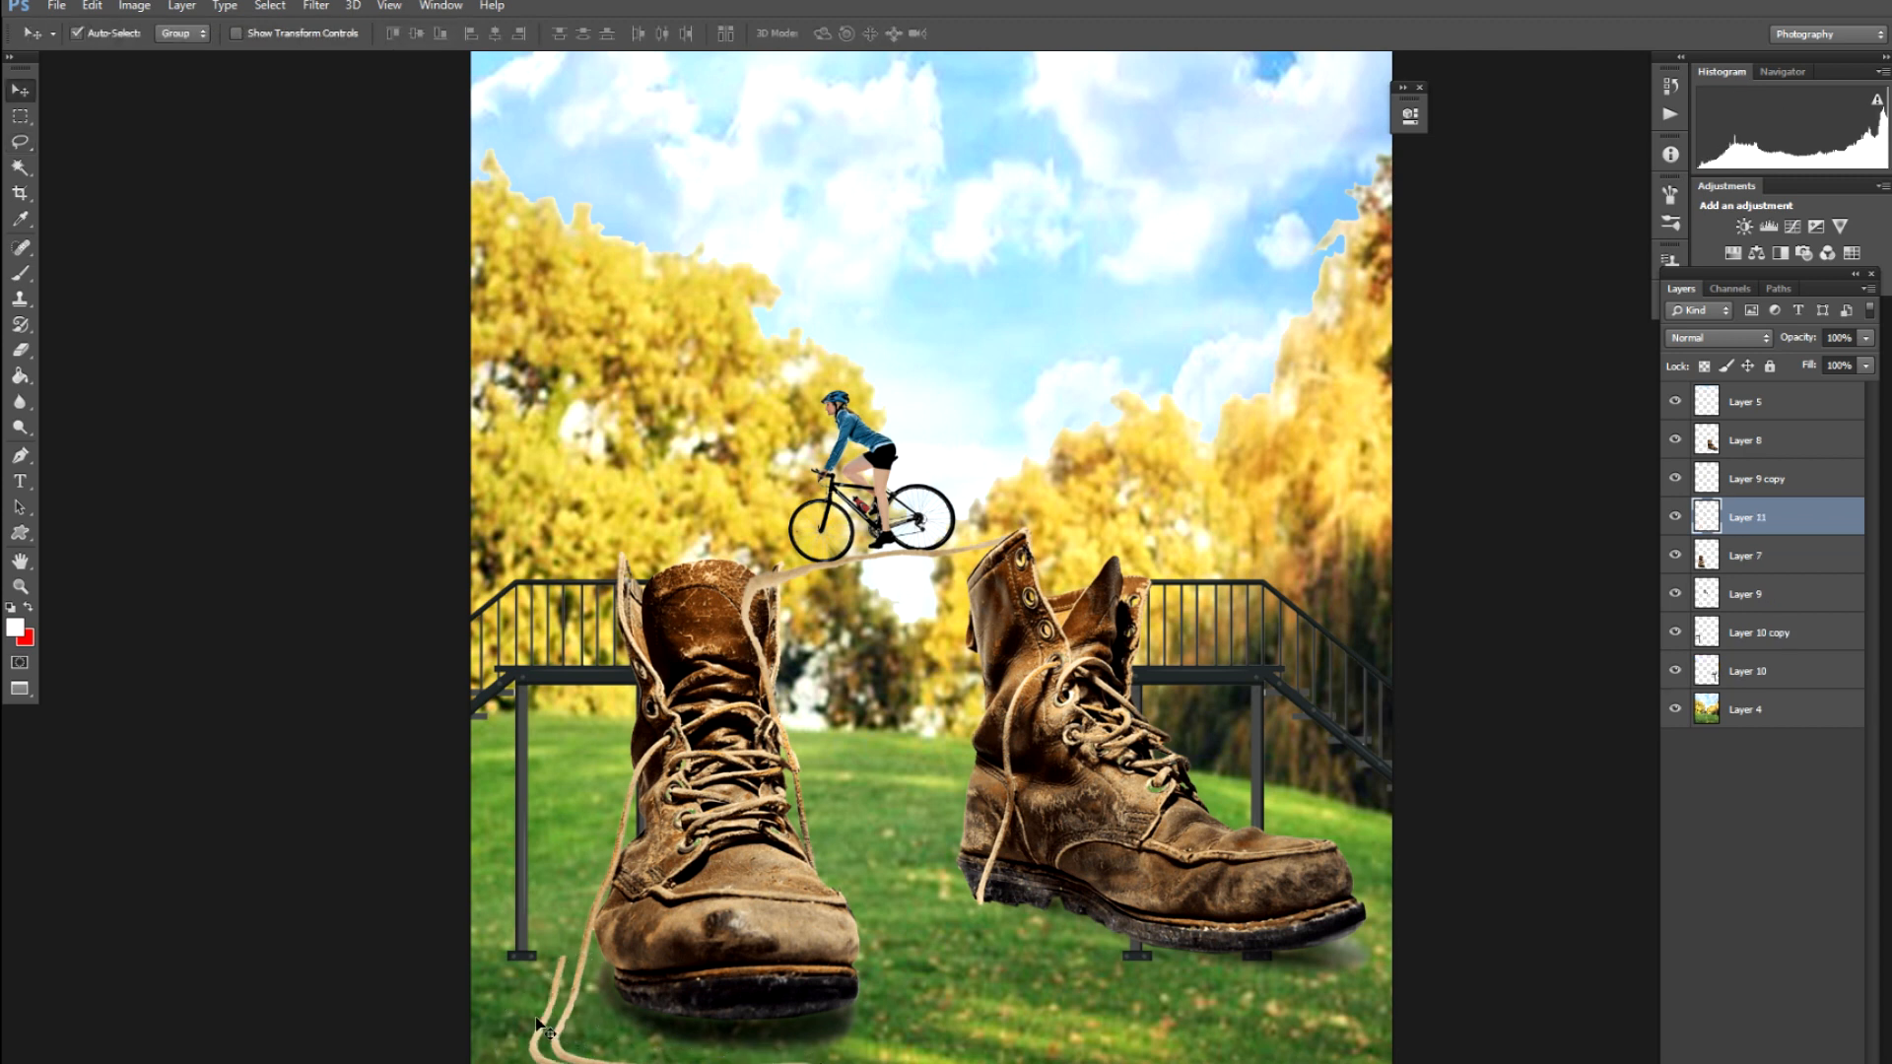
Move the copied lace end to continue the right-hand boot's hanging lace and bring its layer to the top of the stack
{"action": "left_click_drag", "start_coordinate": [545, 1035], "coordinate": [972, 929]}
{"action": "key", "text": "ctrl+bracketright"}
{"action": "key", "text": "ctrl+bracketright"}
{"action": "key", "text": "ctrl+bracketright"}
{"action": "scroll", "coordinate": [973, 936], "scroll_direction": "up", "scroll_amount": 3}
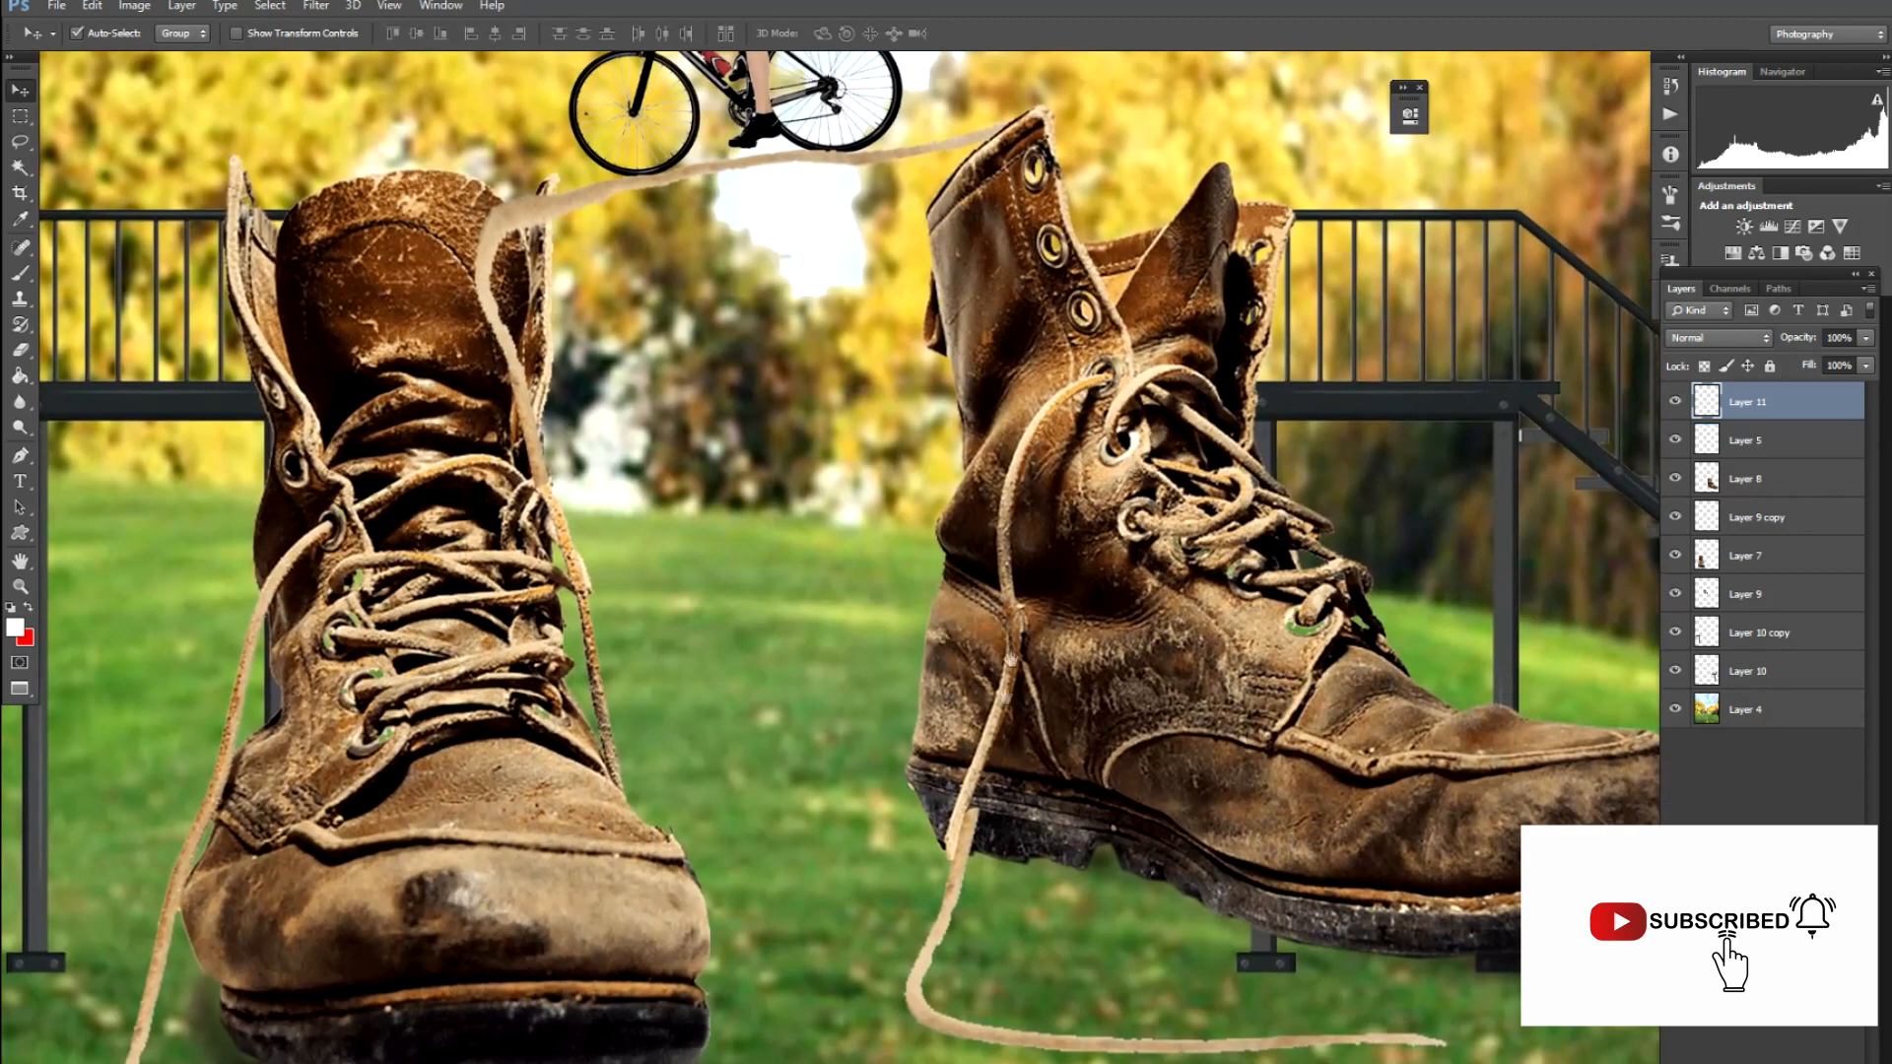
{"action": "left_click_drag", "start_coordinate": [958, 883], "coordinate": [944, 887]}
{"action": "scroll", "coordinate": [944, 886], "scroll_direction": "down", "scroll_amount": 1}
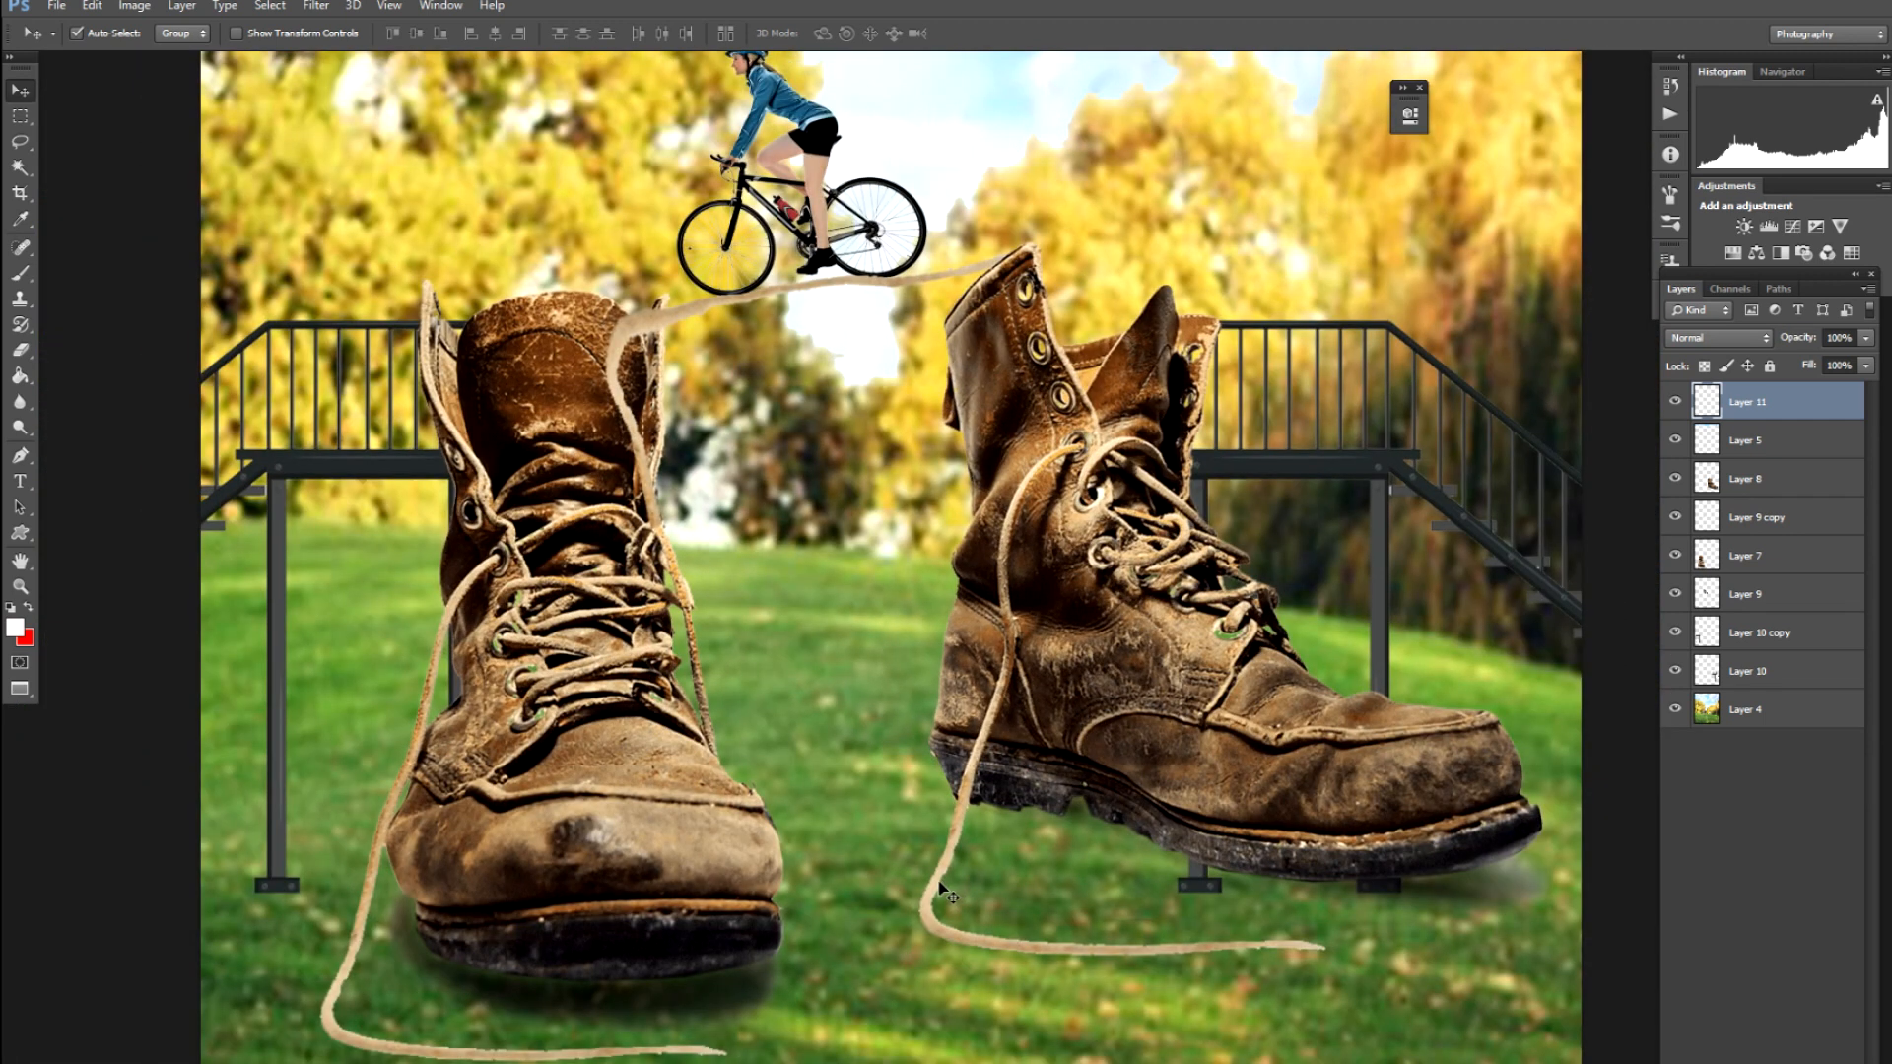
Duplicate the lace piece, tilt the copy upward, and place it so it extends the lace toward the right-hand boot's toe
{"action": "key", "text": "ctrl+j"}
{"action": "key", "text": "ctrl+t"}
{"action": "left_click_drag", "start_coordinate": [939, 948], "coordinate": [1128, 1025]}
{"action": "left_click_drag", "start_coordinate": [1532, 1034], "coordinate": [1485, 925]}
{"action": "left_click_drag", "start_coordinate": [1281, 995], "coordinate": [1285, 887]}
{"action": "key", "text": "Return"}
Delete the upright part of the duplicated lace piece beneath the right-hand boot's sole
{"action": "key", "text": "l"}
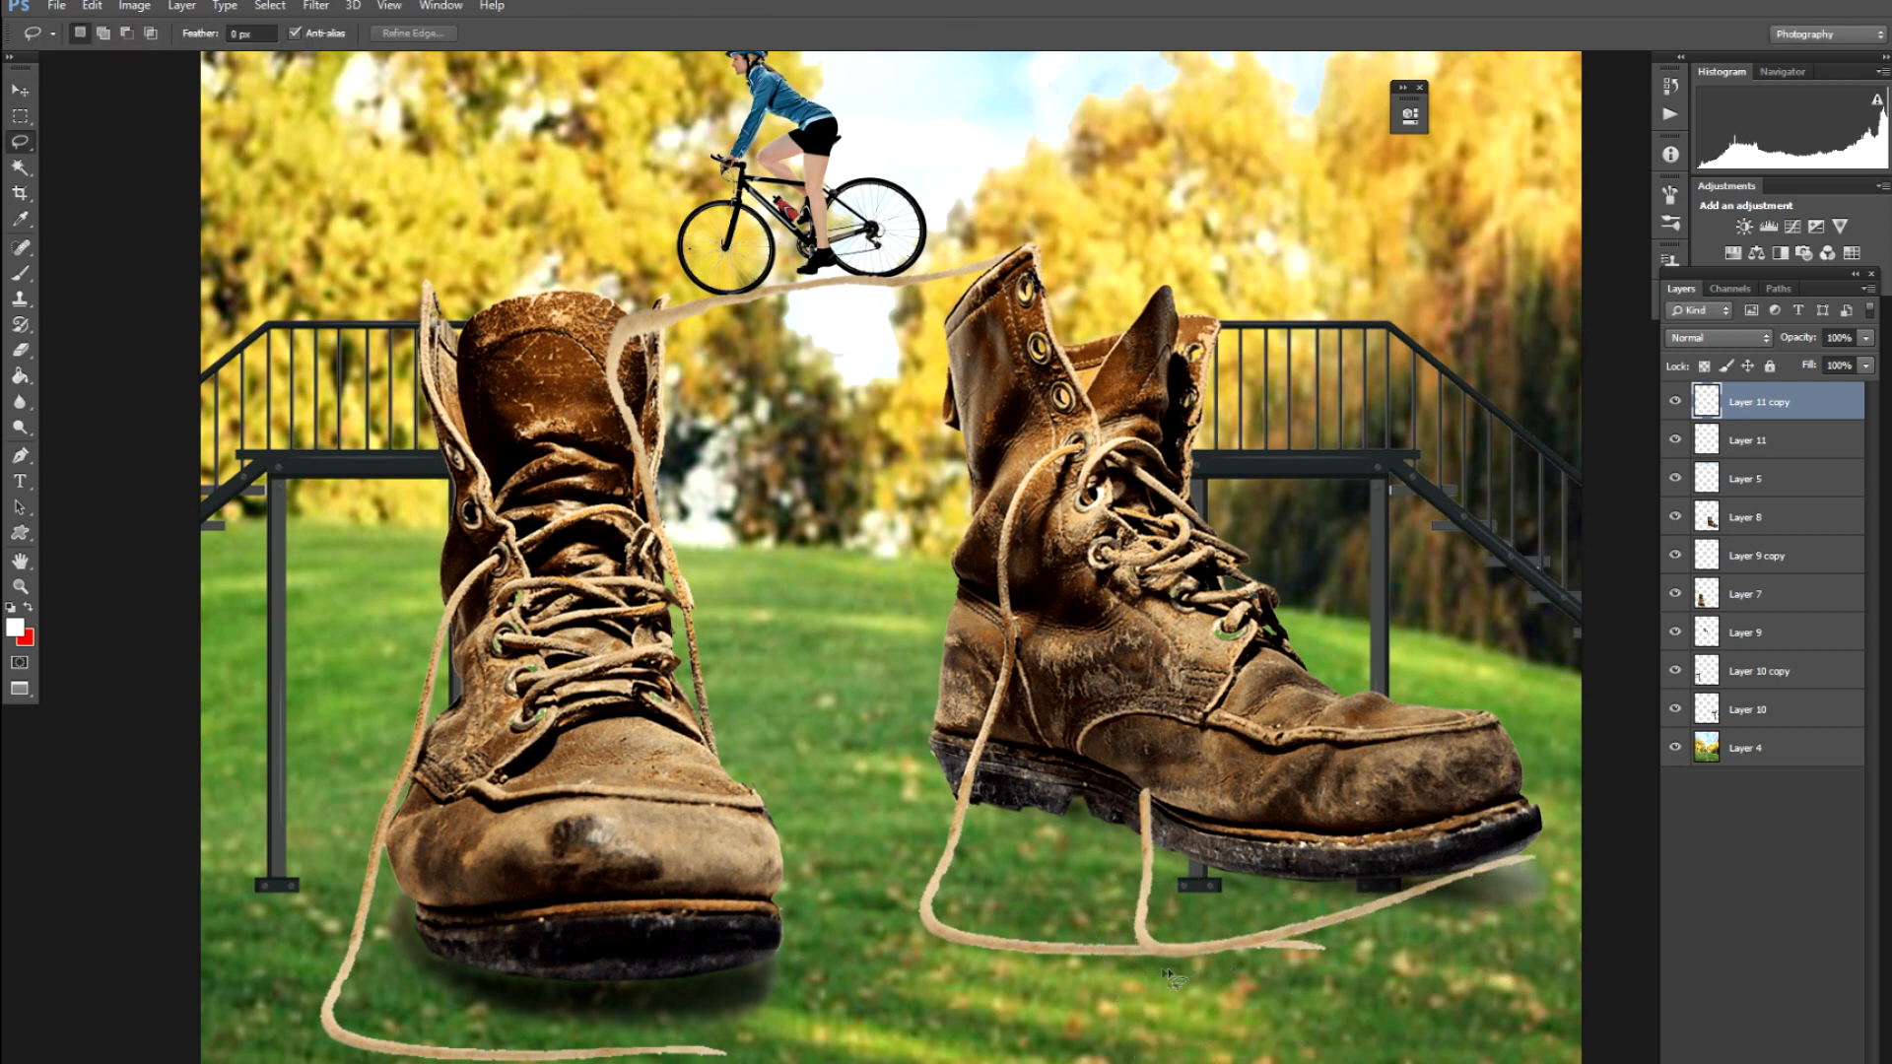
{"action": "mouse_move", "coordinate": [1178, 868]}
{"action": "left_mouse_down"}
{"action": "mouse_move", "coordinate": [1076, 815]}
{"action": "mouse_move", "coordinate": [1089, 902]}
{"action": "left_mouse_up"}
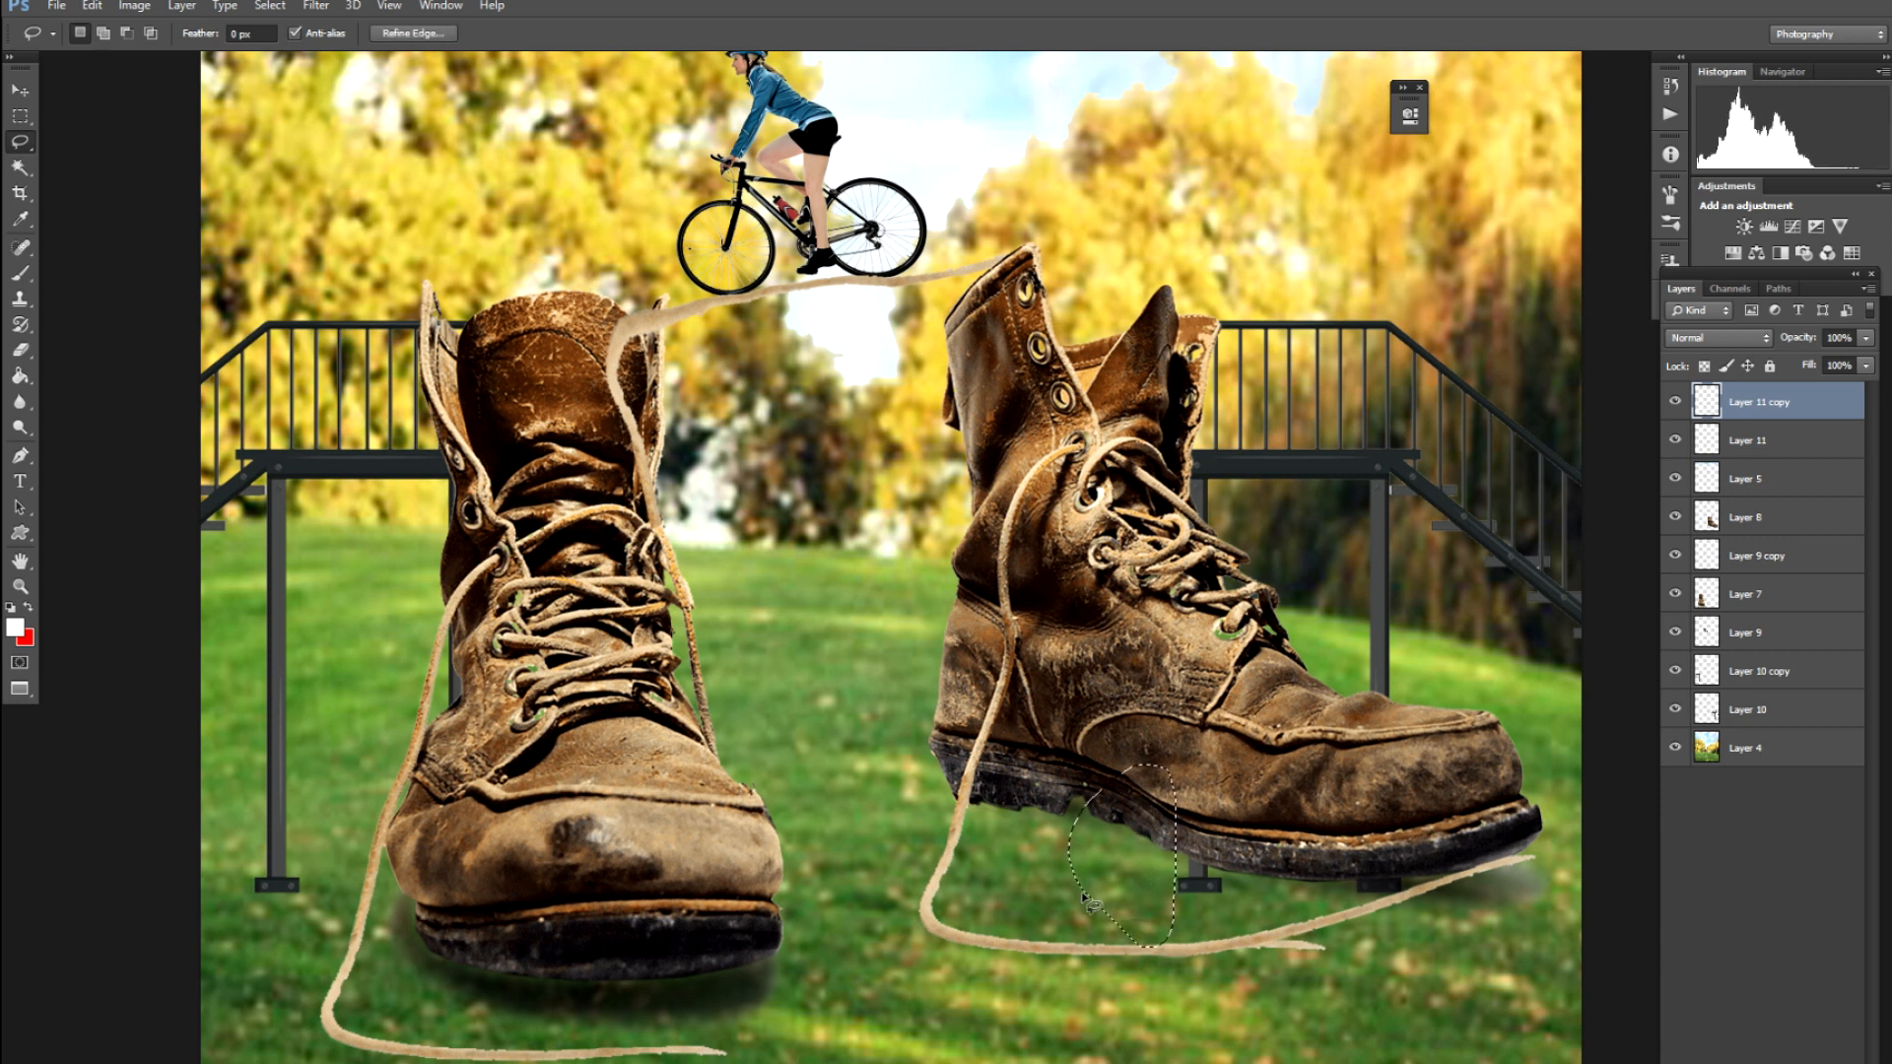
{"action": "key", "text": "ctrl+d"}
{"action": "key", "text": "v"}
Delete the leftover tip of the original lace piece where it sticks out past the join with its copy
{"action": "left_click", "coordinate": [1074, 953]}
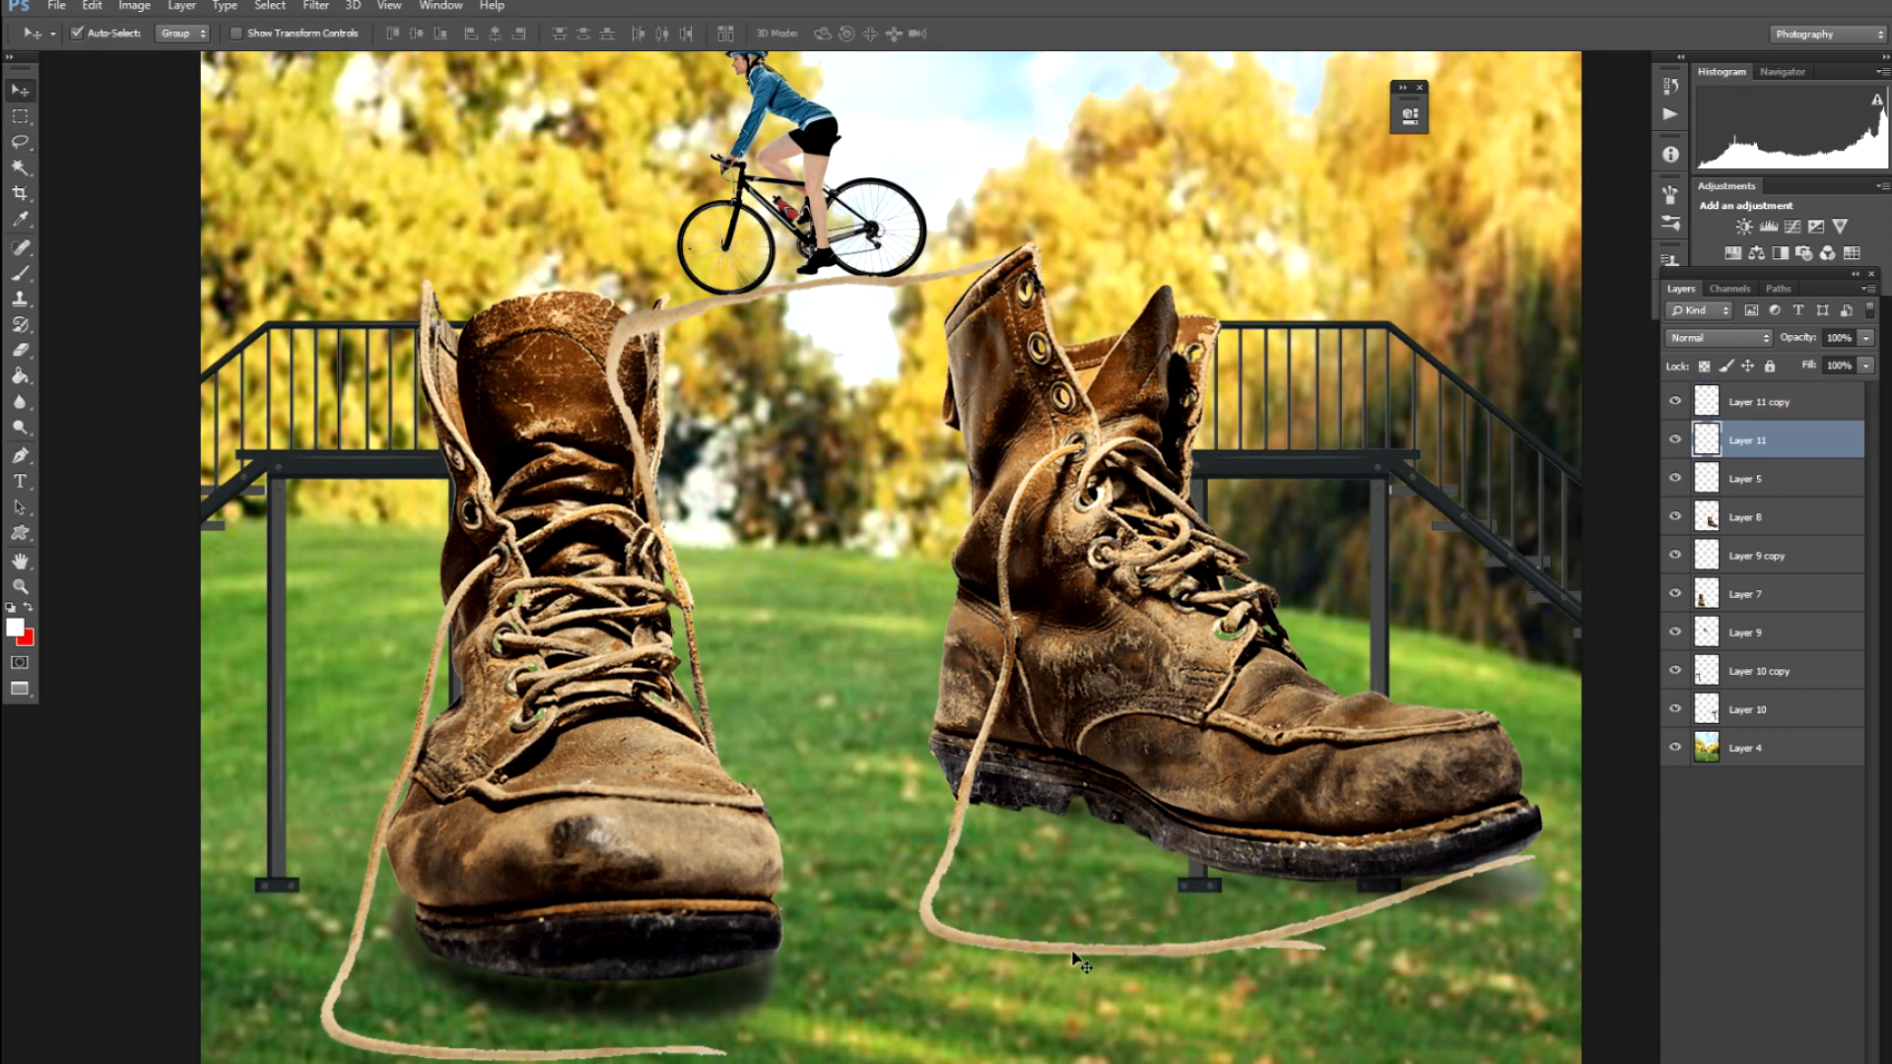
{"action": "key", "text": "l"}
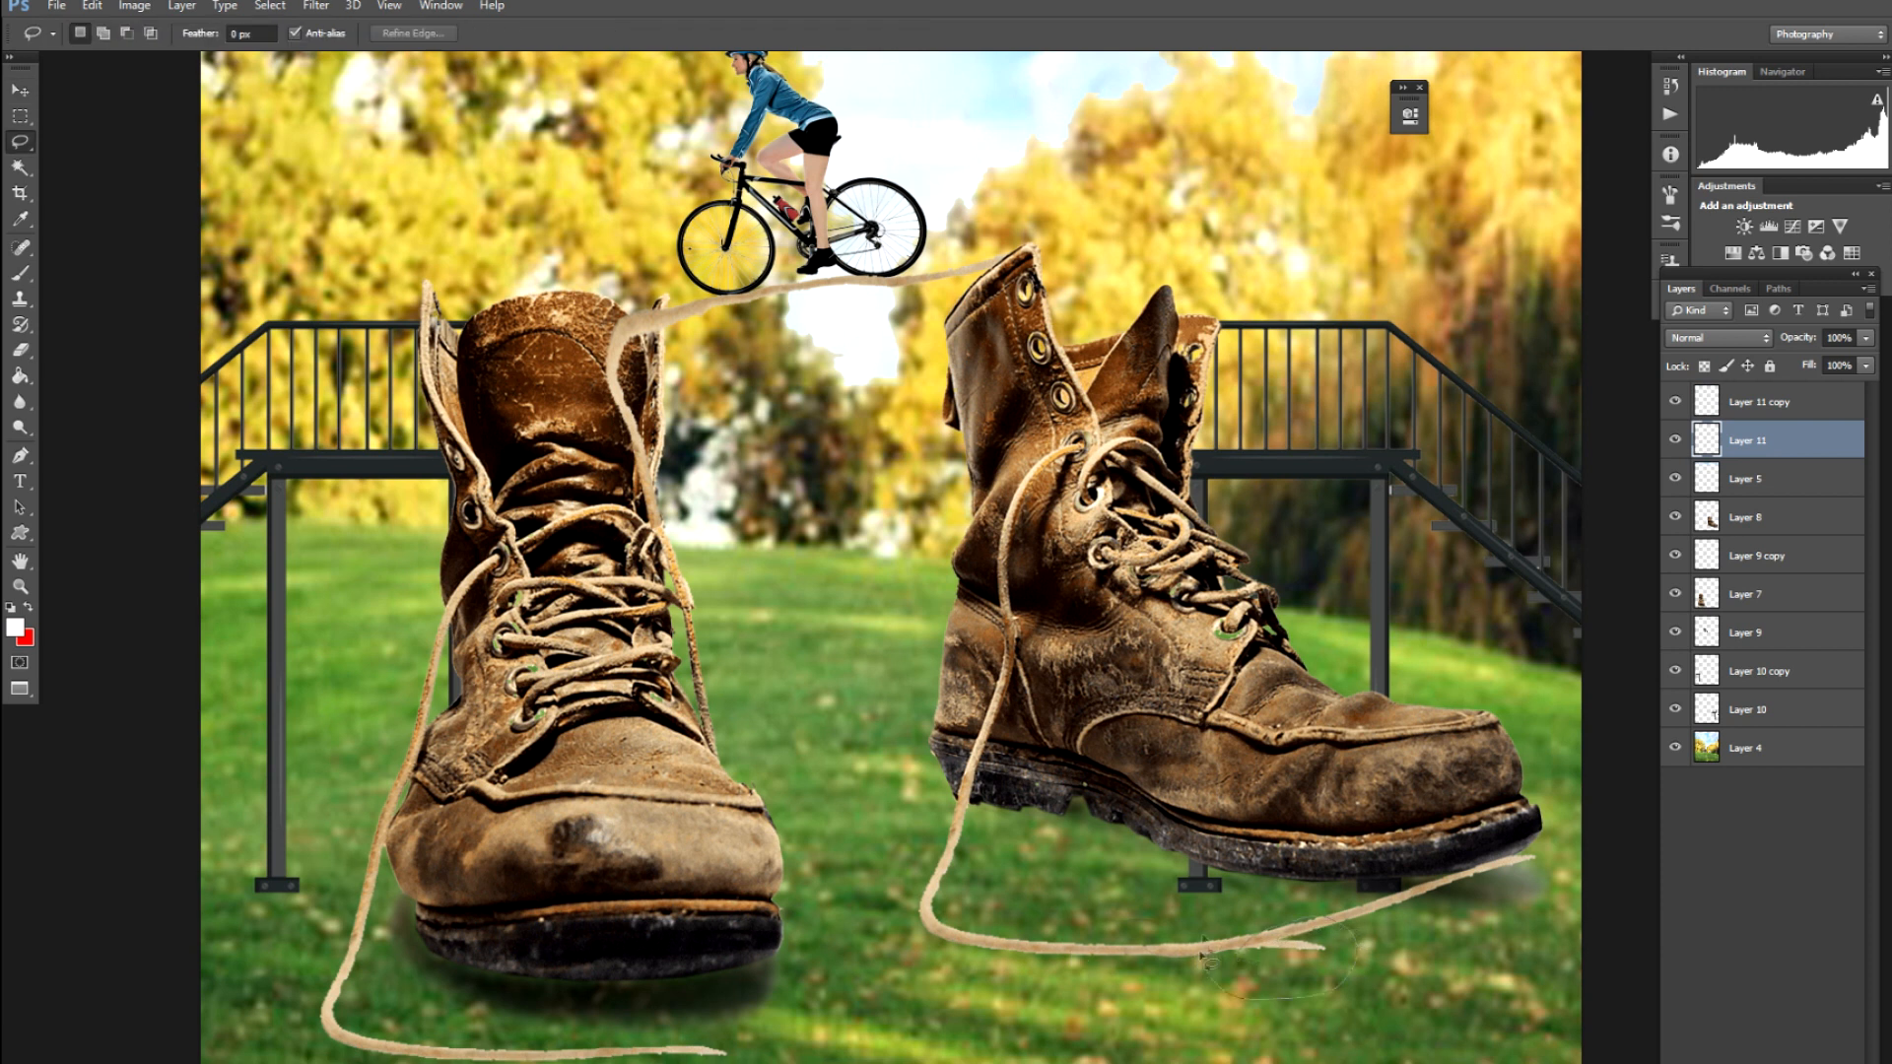
{"action": "left_click_drag", "start_coordinate": [1201, 952], "coordinate": [1205, 926]}
{"action": "key", "text": "Delete"}
{"action": "key", "text": "ctrl+d"}
{"action": "key", "text": "v"}
Apply a Gaussian Blur to the park background layer, Layer 4
{"action": "key", "text": "ctrl+minus"}
{"action": "key", "text": "ctrl+minus"}
{"action": "key", "text": "ctrl+plus"}
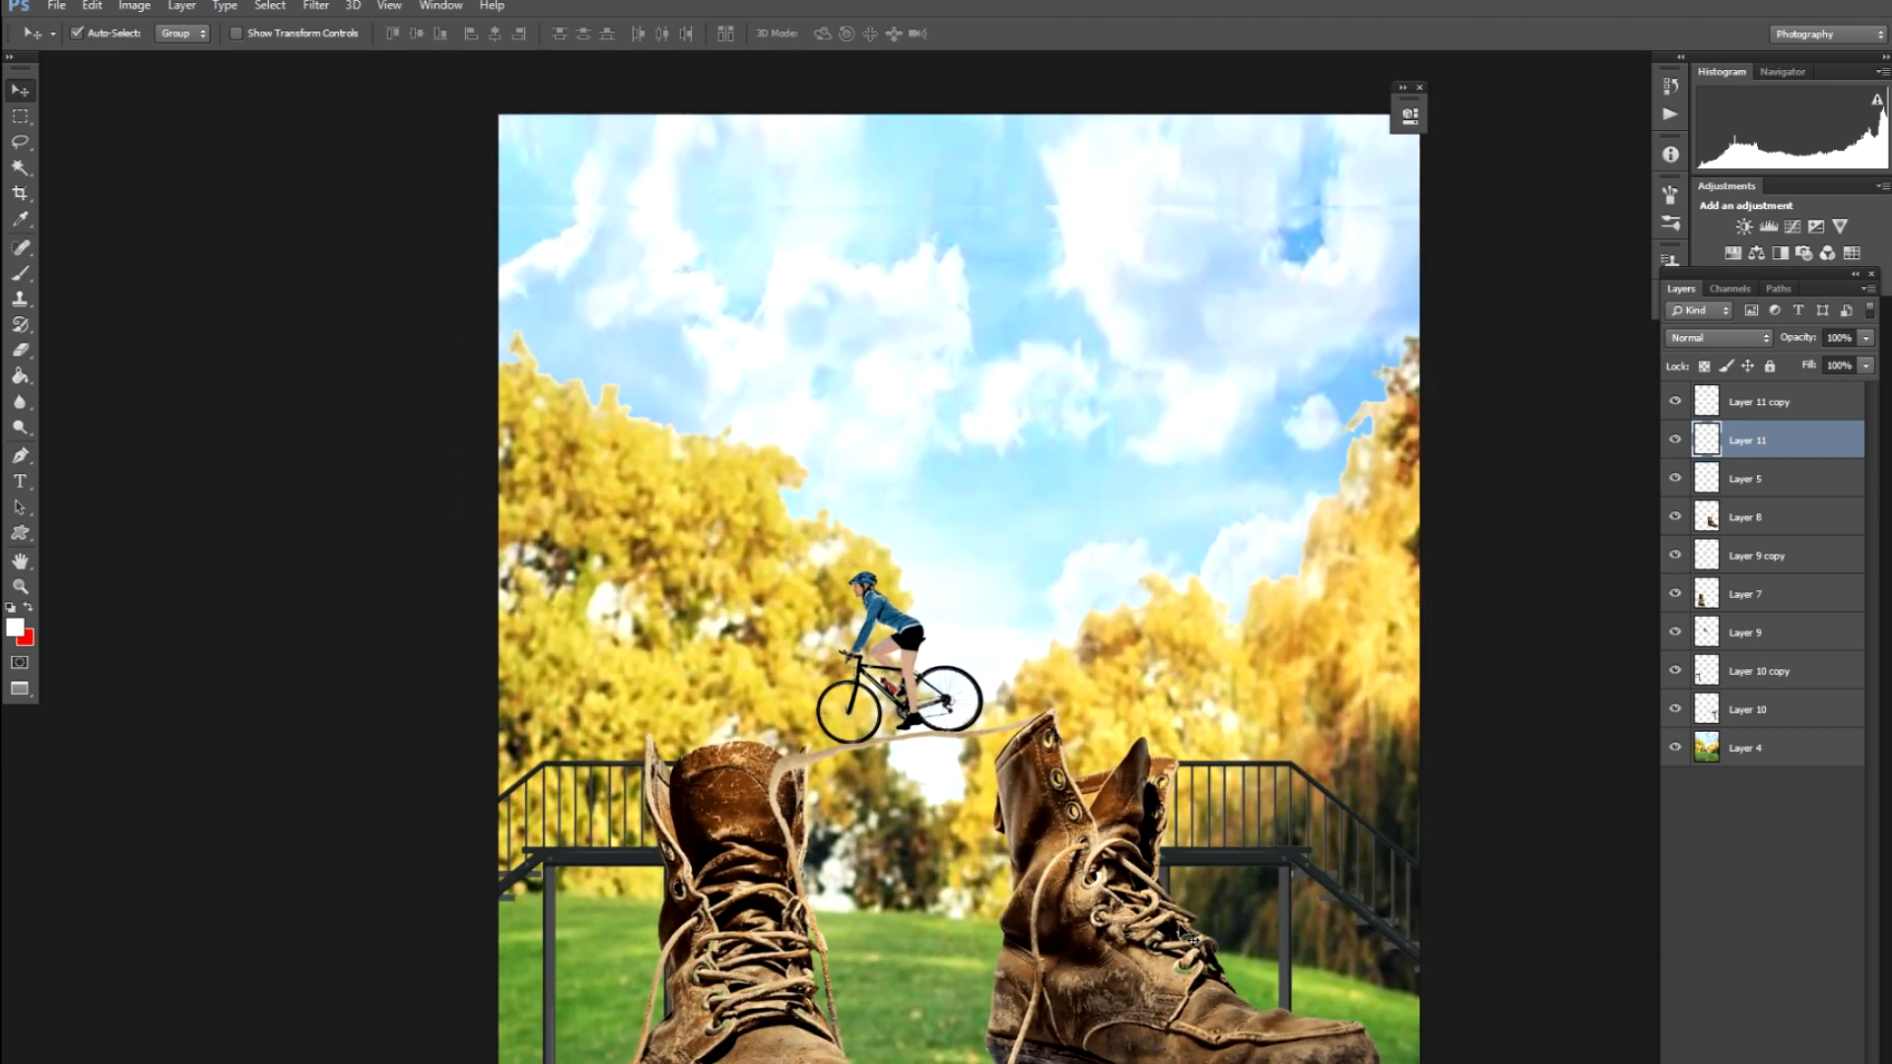
{"action": "key", "text": "ctrl+minus"}
{"action": "left_click", "coordinate": [1124, 480]}
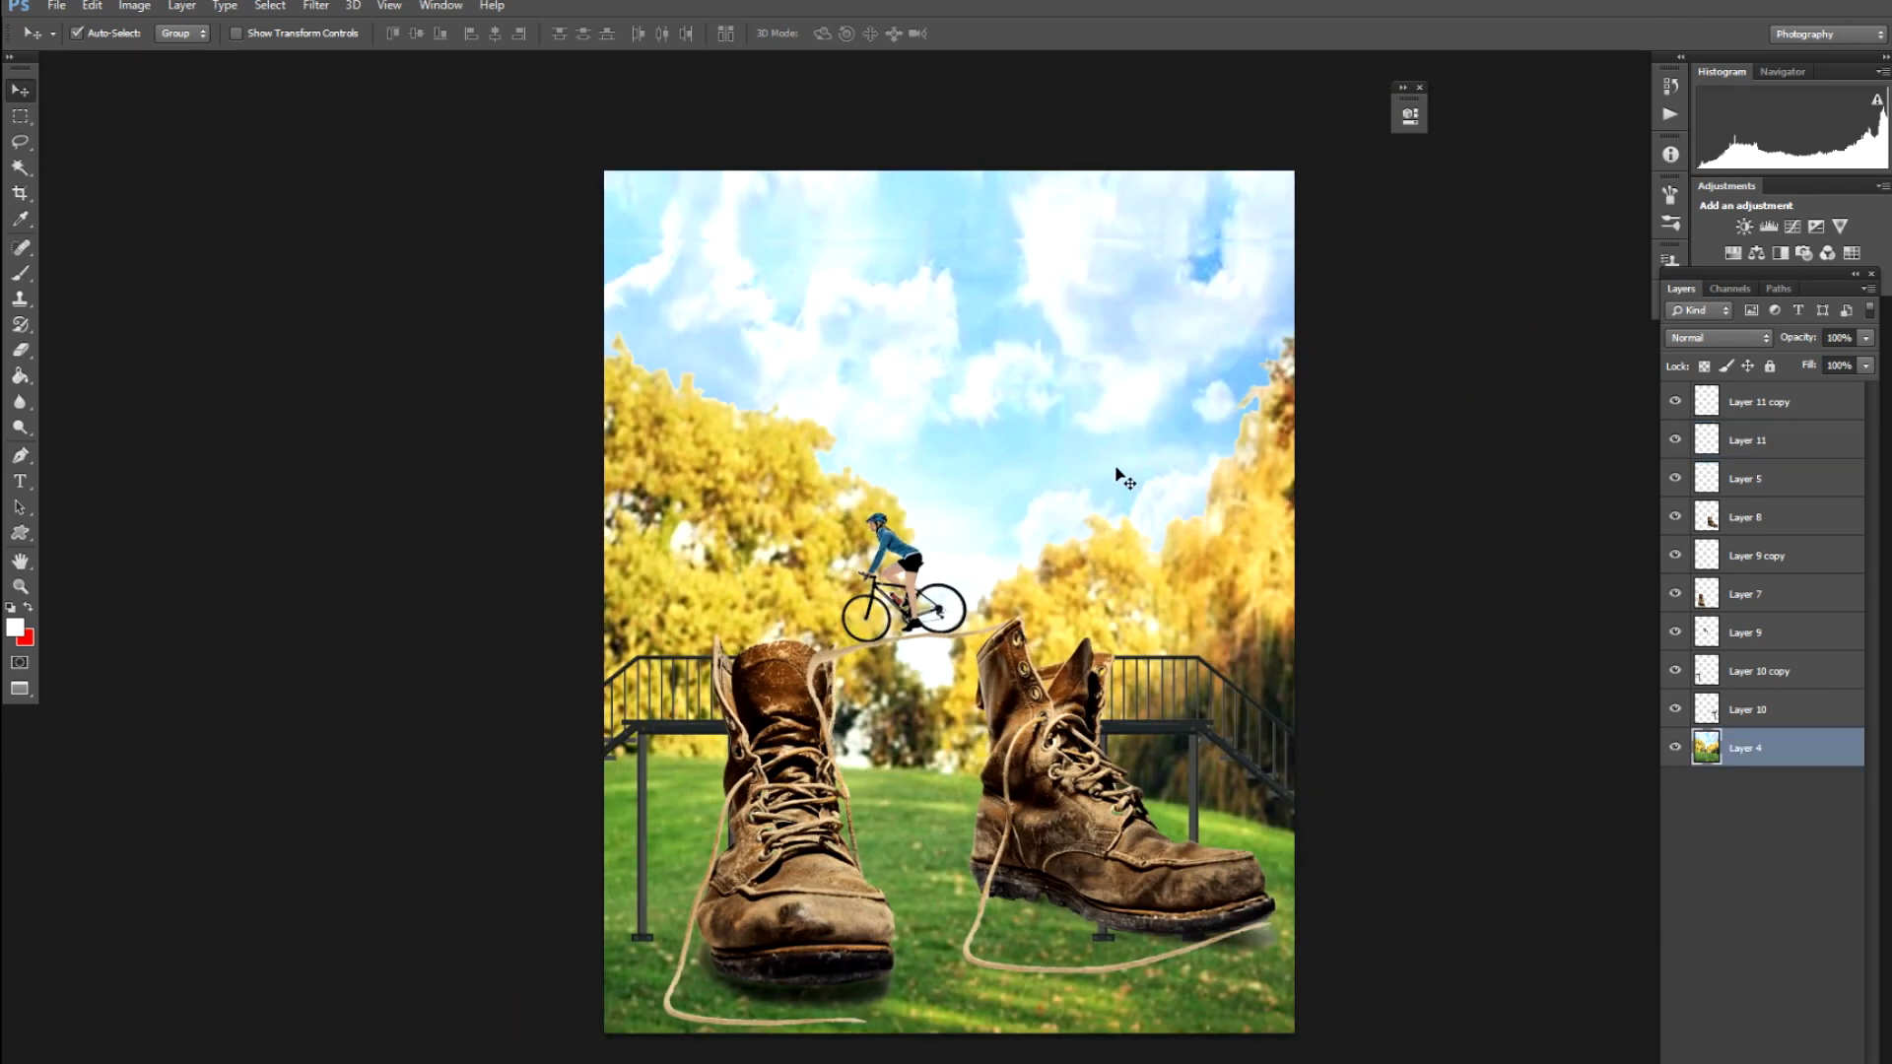
{"action": "key", "text": "alt+t"}
{"action": "key", "text": "b"}
{"action": "key", "text": "Return"}
{"action": "key", "text": "g"}
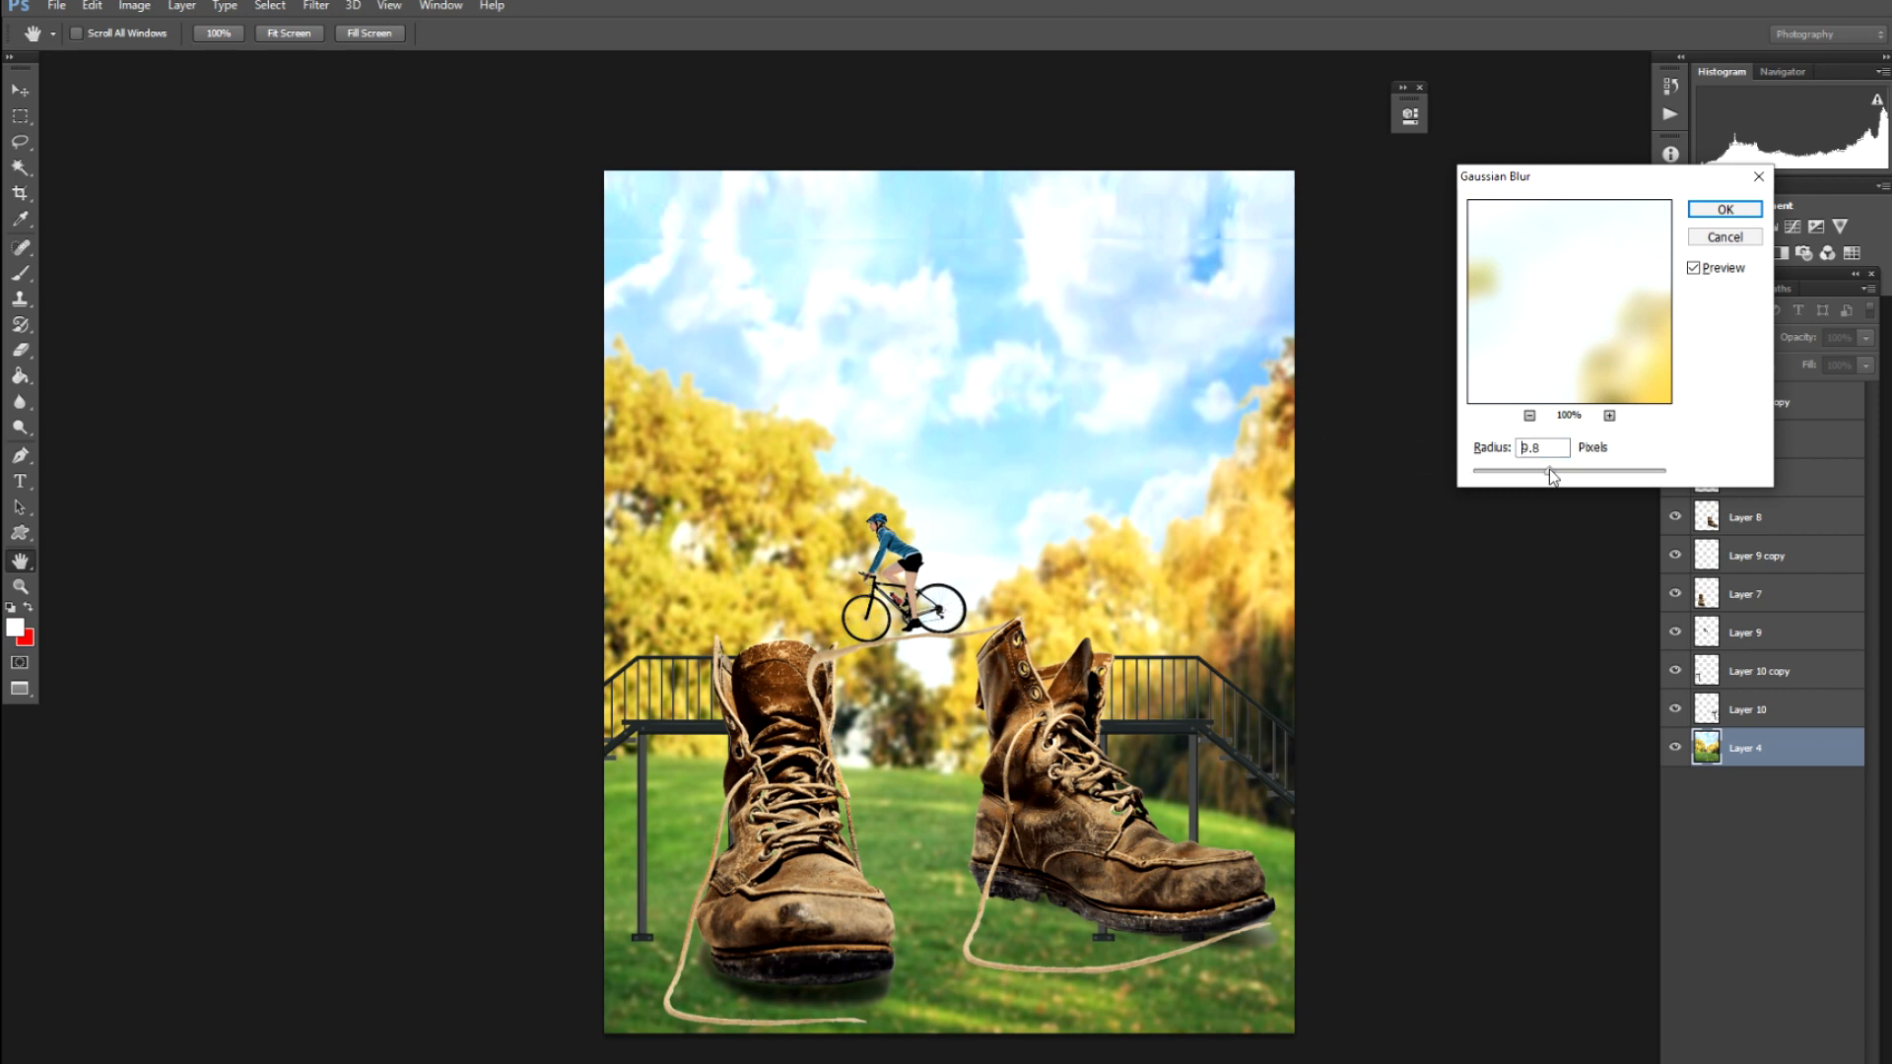
{"action": "key", "text": "Return"}
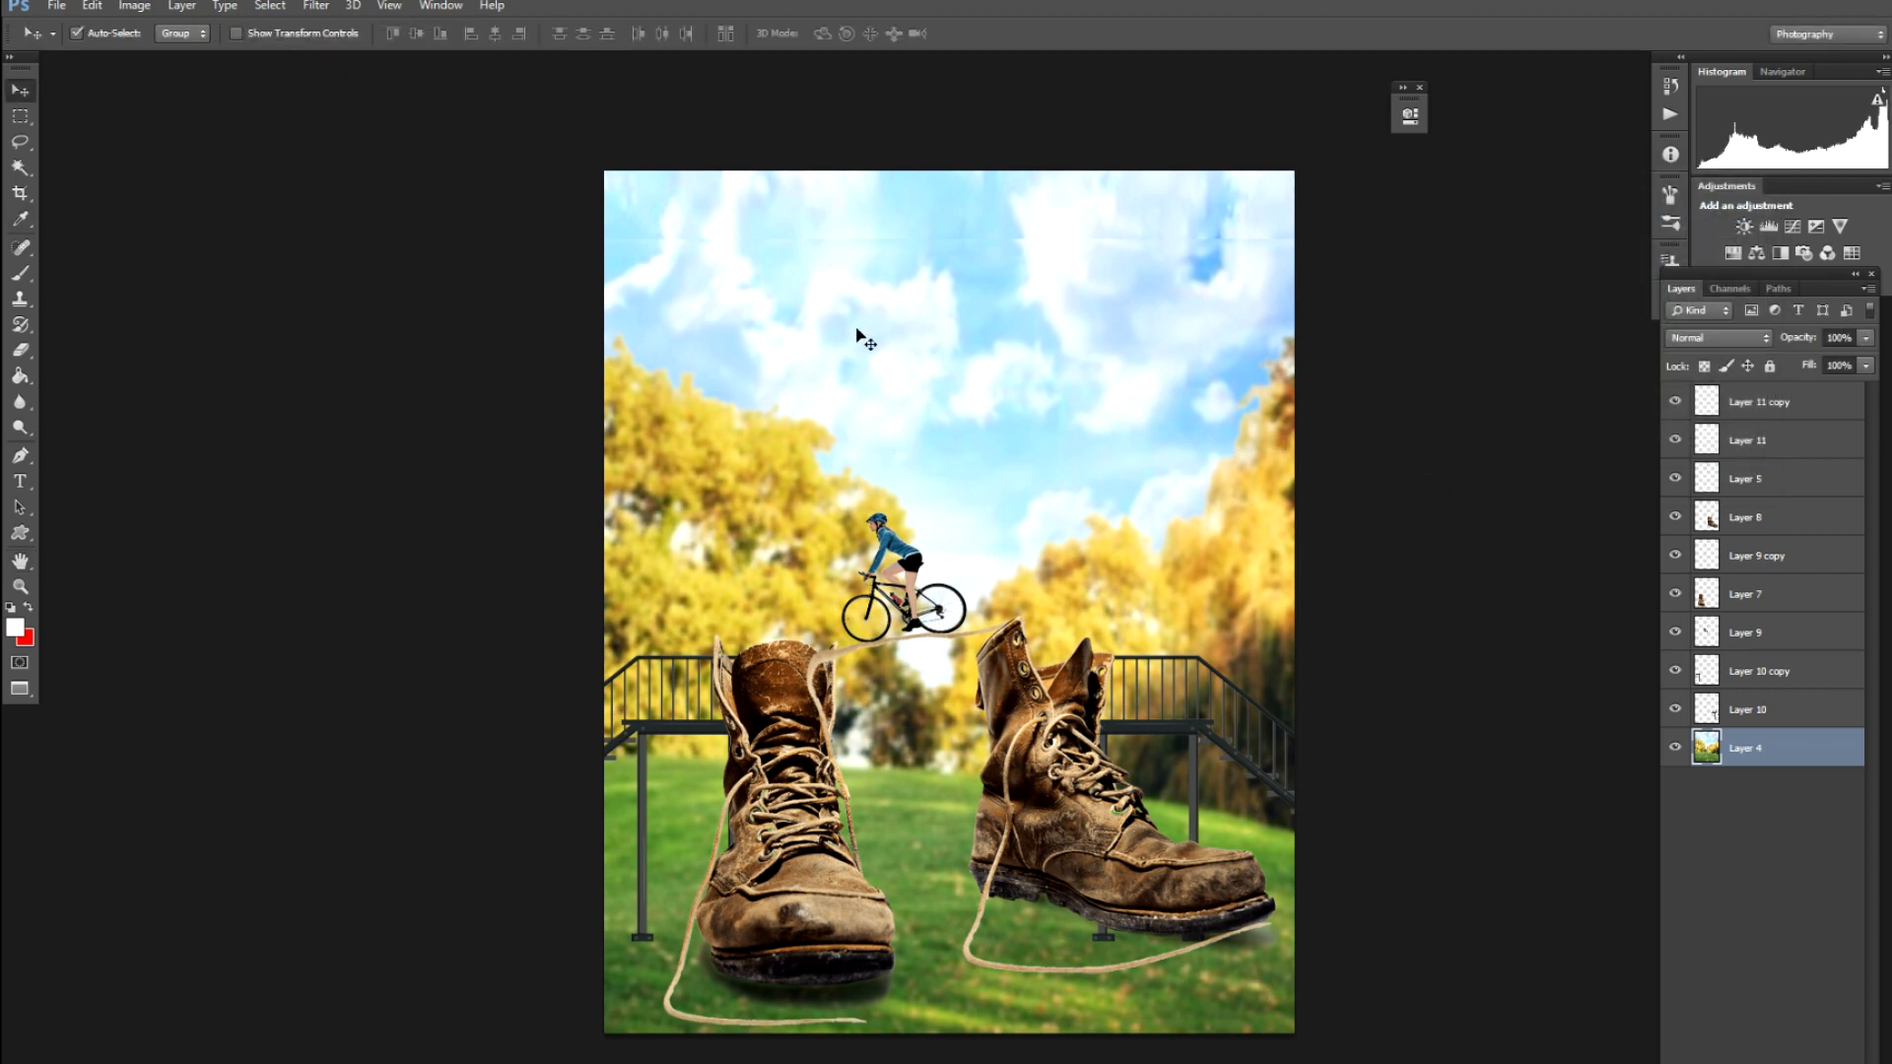
Enlarge the Clone Stamp brush to 250 px and clone sky over the start of the horizontal seam near the left edge
{"action": "key", "text": "s"}
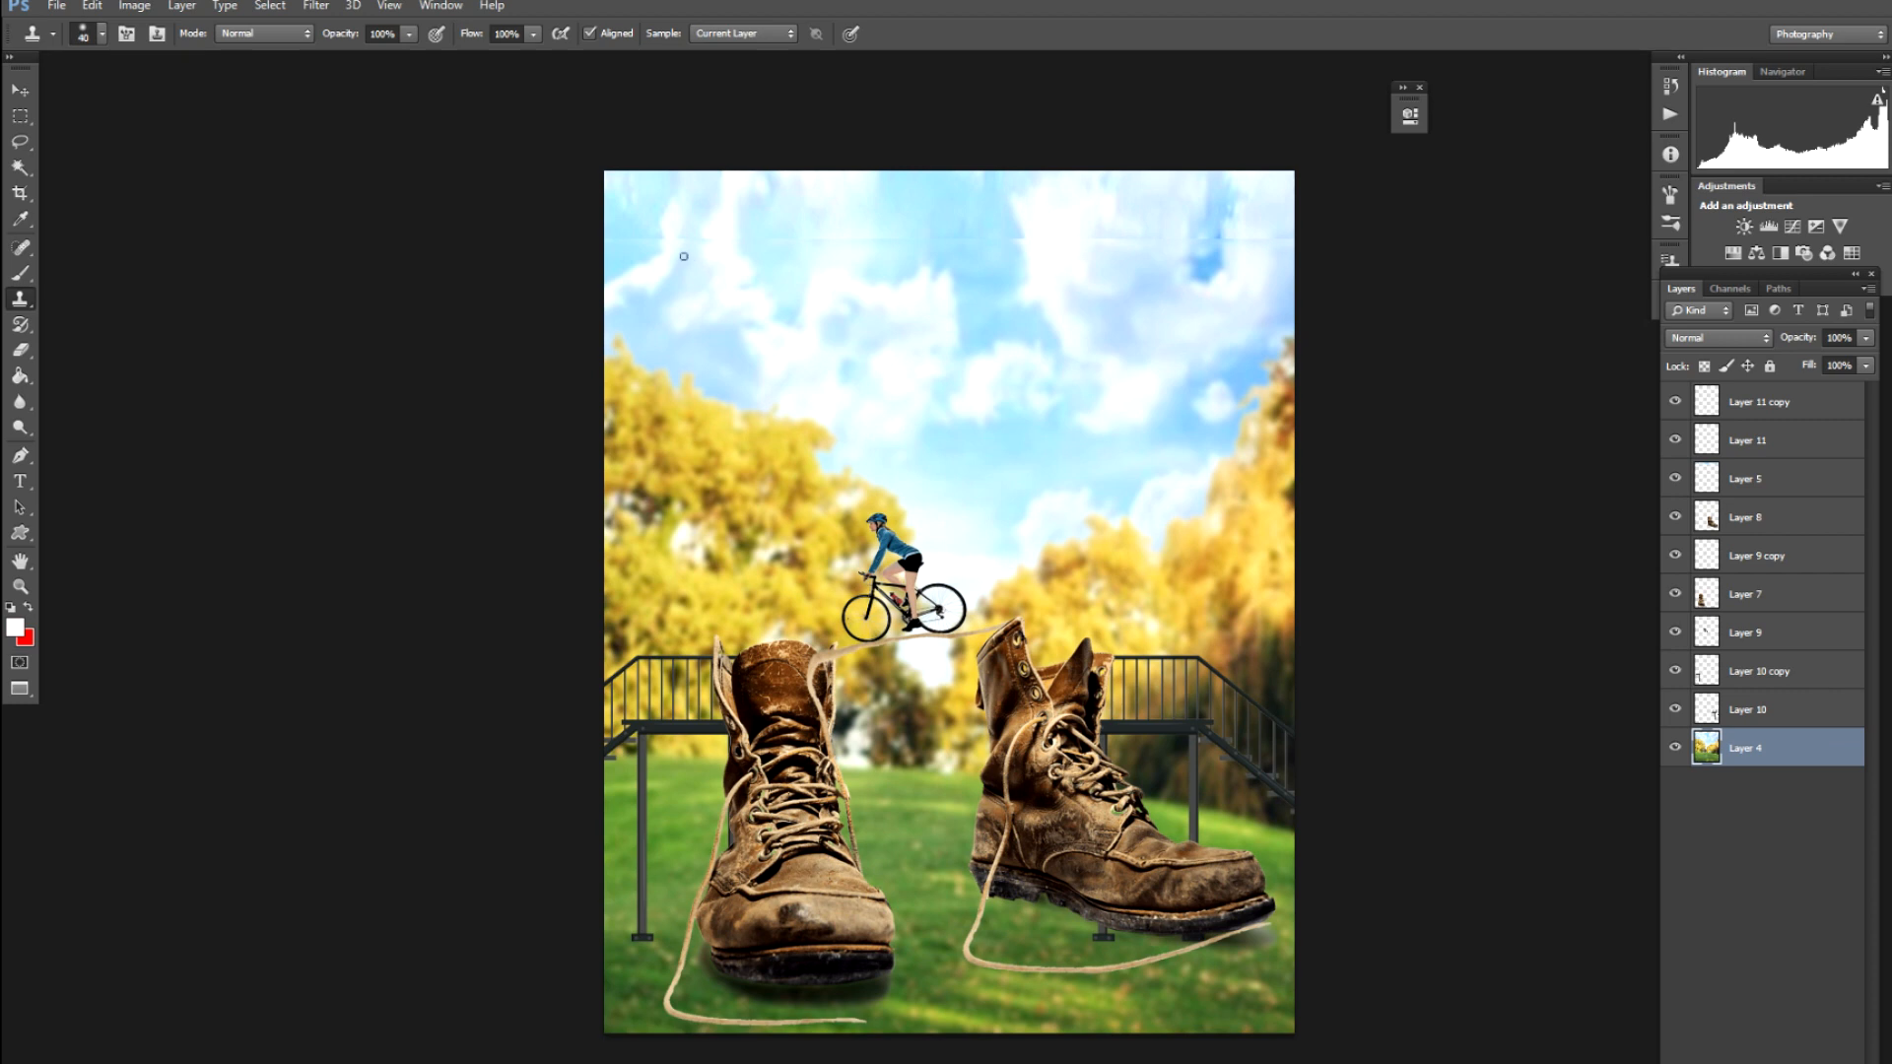
{"action": "key", "text": "bracketright"}
{"action": "key", "text": "bracketright"}
{"action": "key", "text": "bracketright"}
{"action": "key", "text": "bracketright"}
{"action": "key", "text": "bracketright"}
{"action": "key", "text": "bracketright"}
{"action": "key", "text": "bracketright"}
{"action": "key", "text": "bracketright"}
{"action": "left_click", "coordinate": [617, 275], "text": "alt"}
{"action": "left_click_drag", "start_coordinate": [621, 239], "coordinate": [654, 240]}
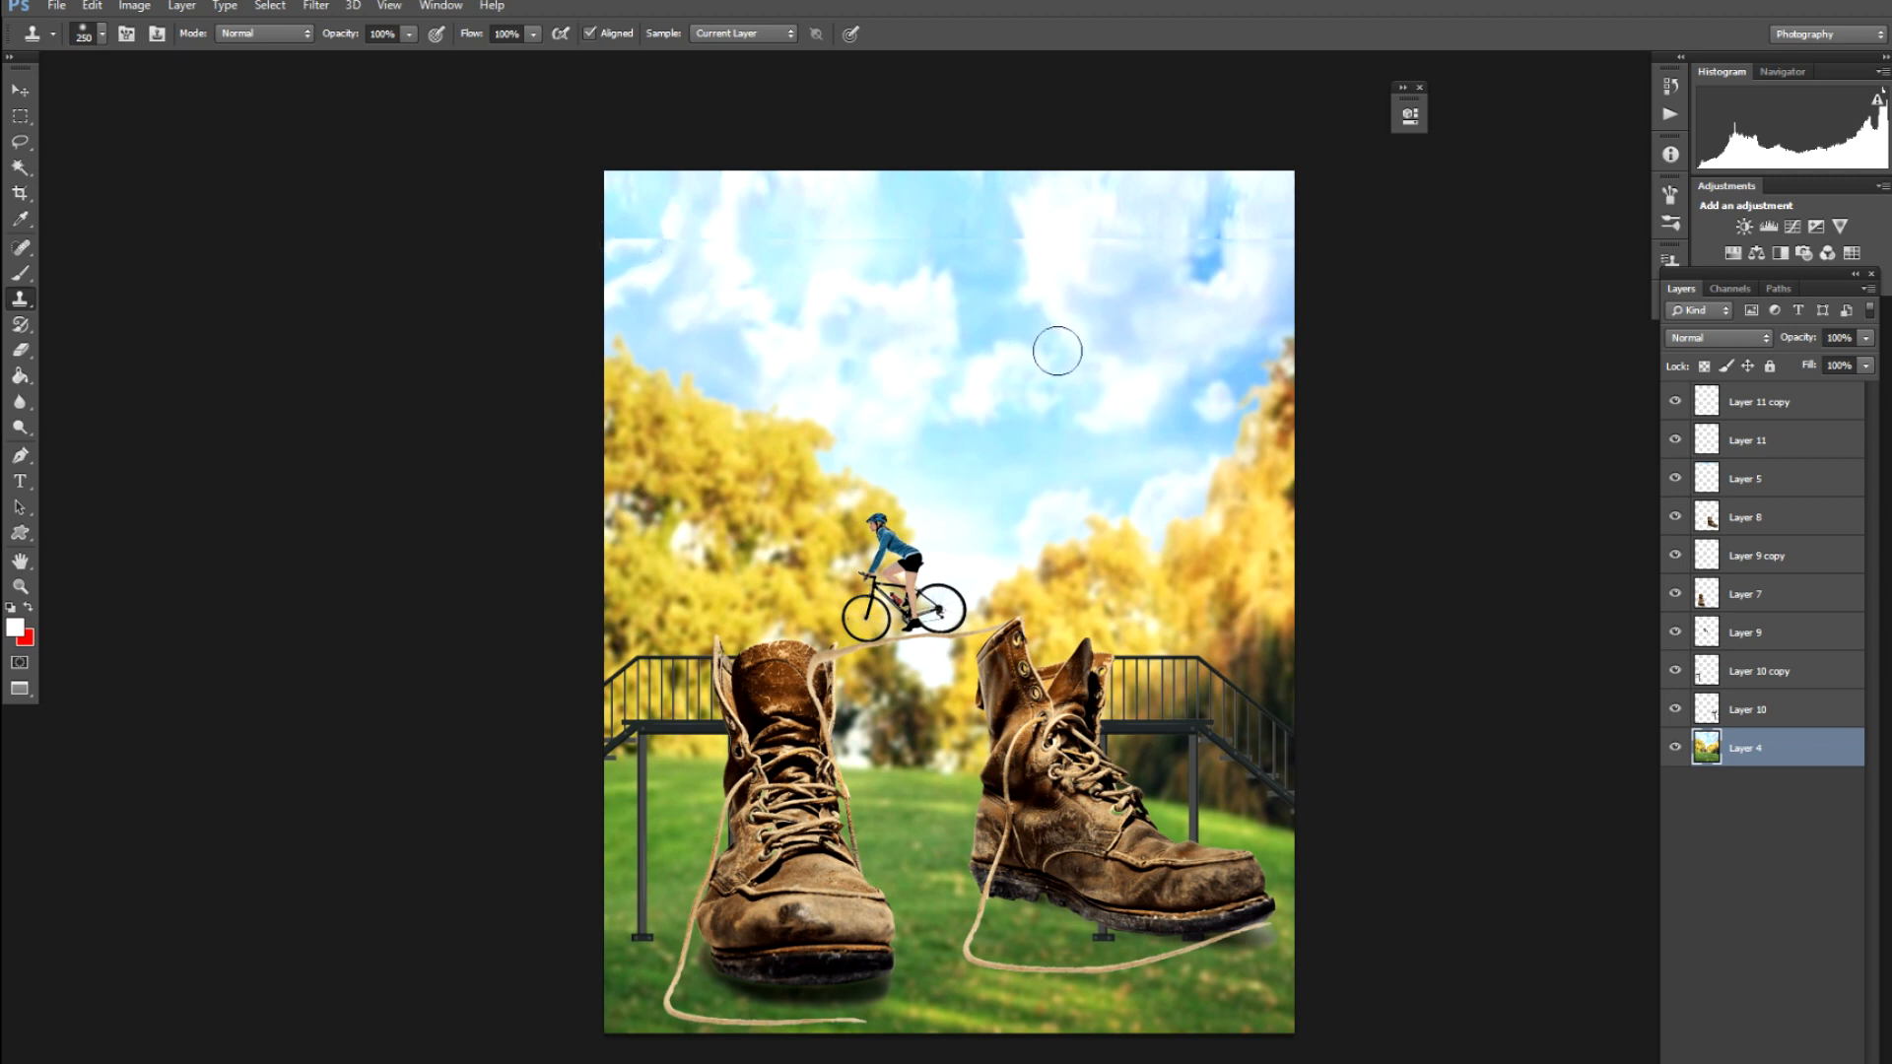
Try to merge the sky strip, Layer 5, with the park background, Layer 4, from its place in the stack
{"action": "left_click", "coordinate": [1675, 402]}
{"action": "left_click", "coordinate": [1675, 402]}
{"action": "key", "text": "v"}
{"action": "left_click", "coordinate": [1103, 204]}
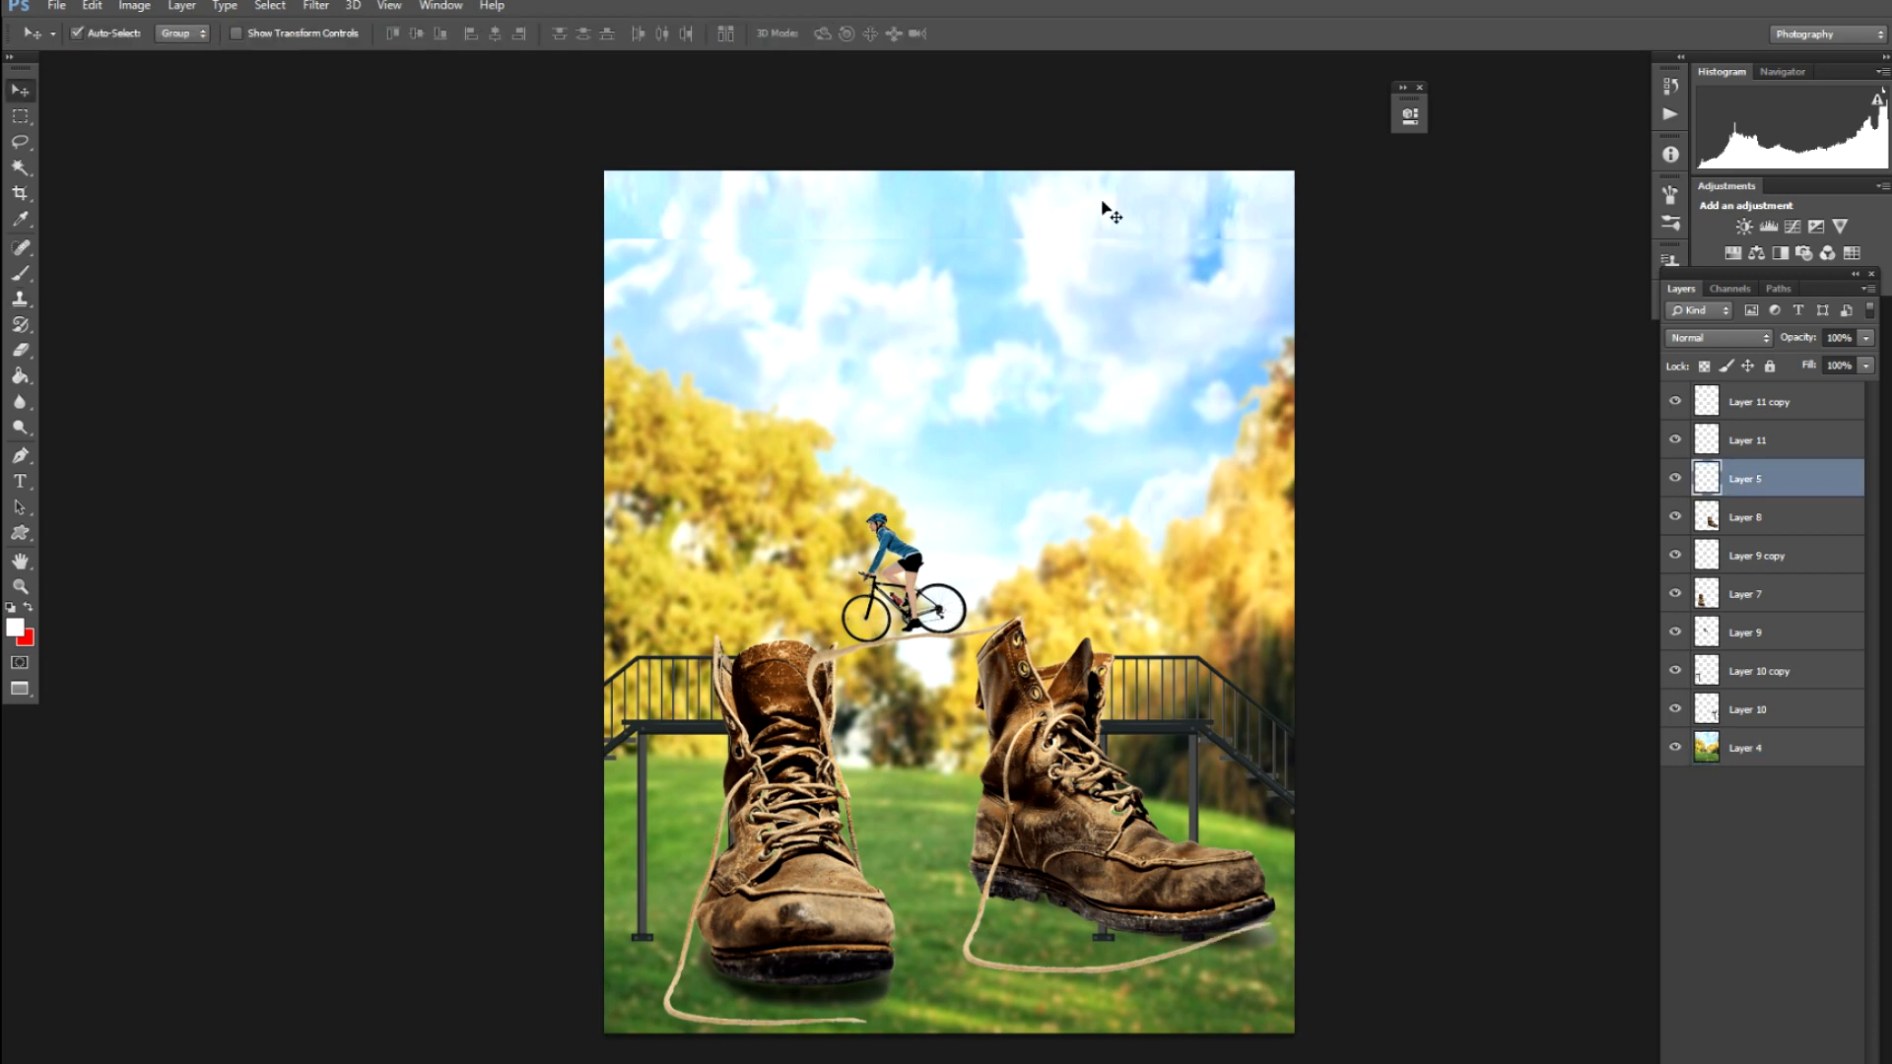
{"action": "left_click", "coordinate": [1736, 751], "text": "ctrl"}
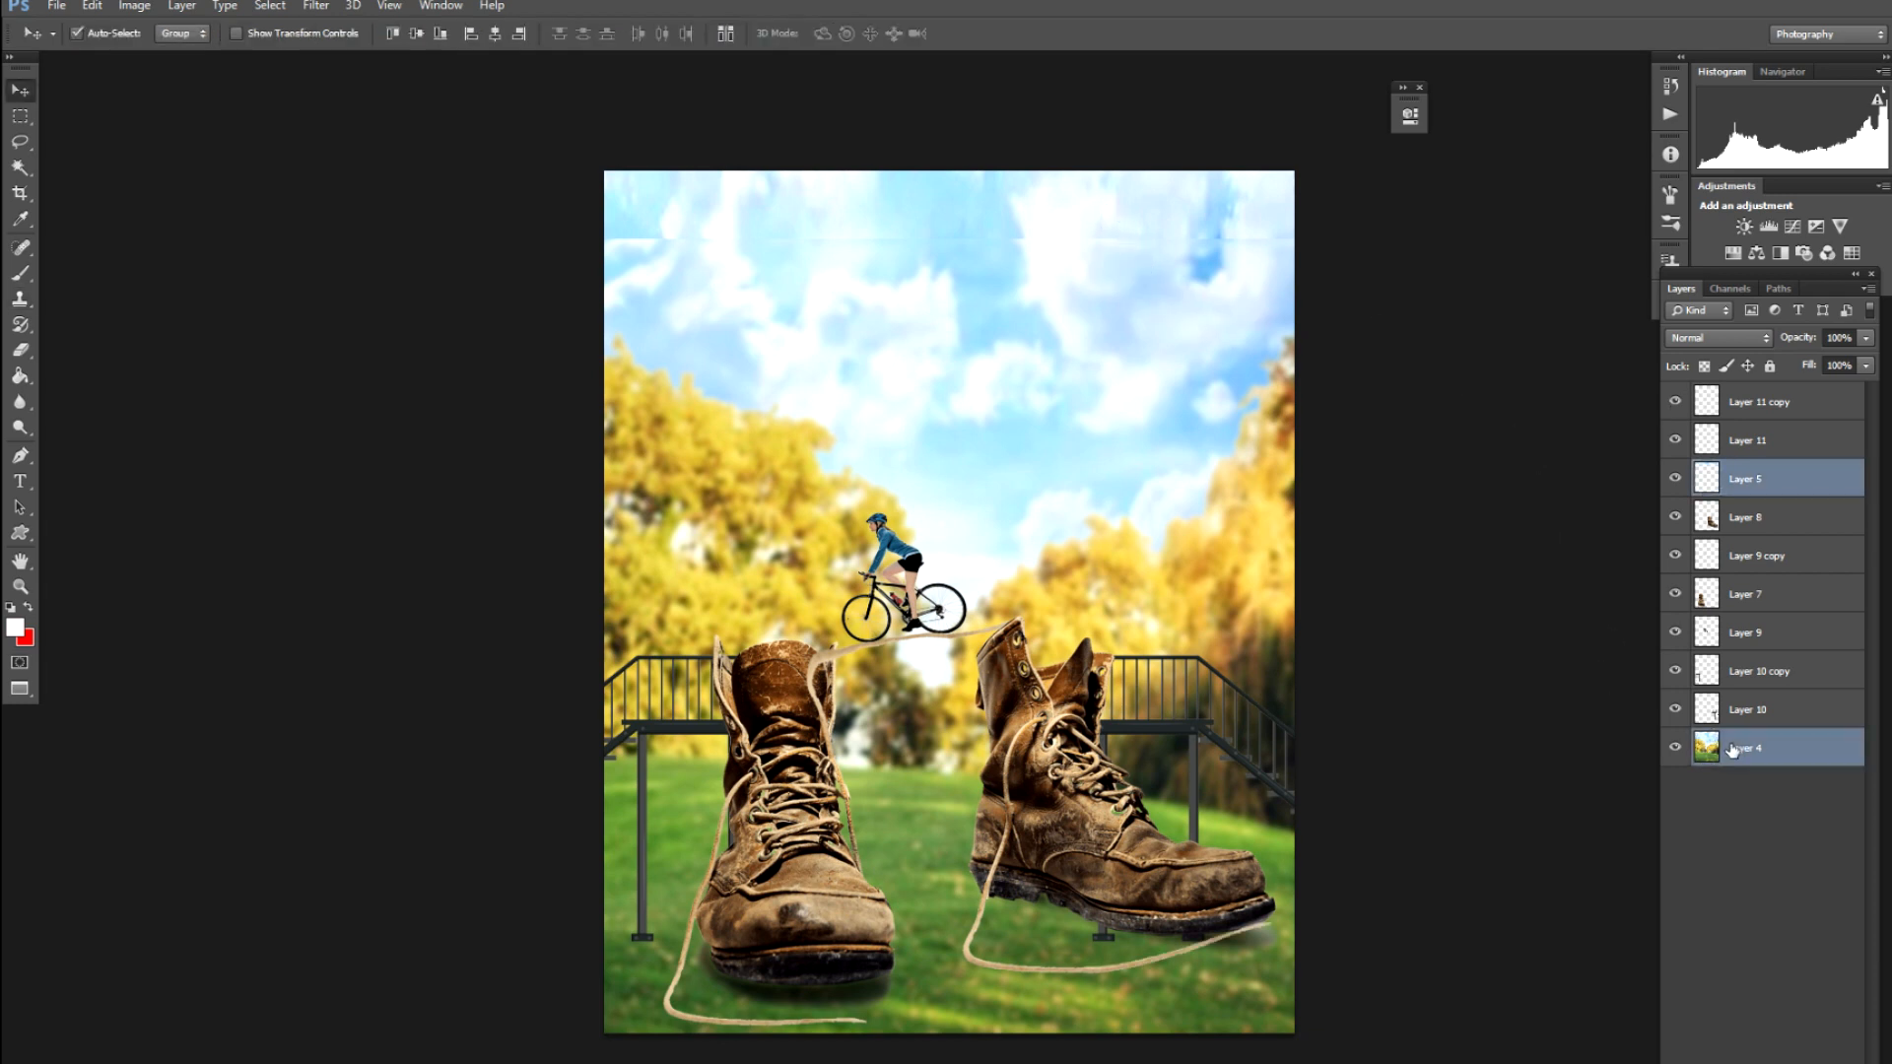
{"action": "key", "text": "ctrl+e"}
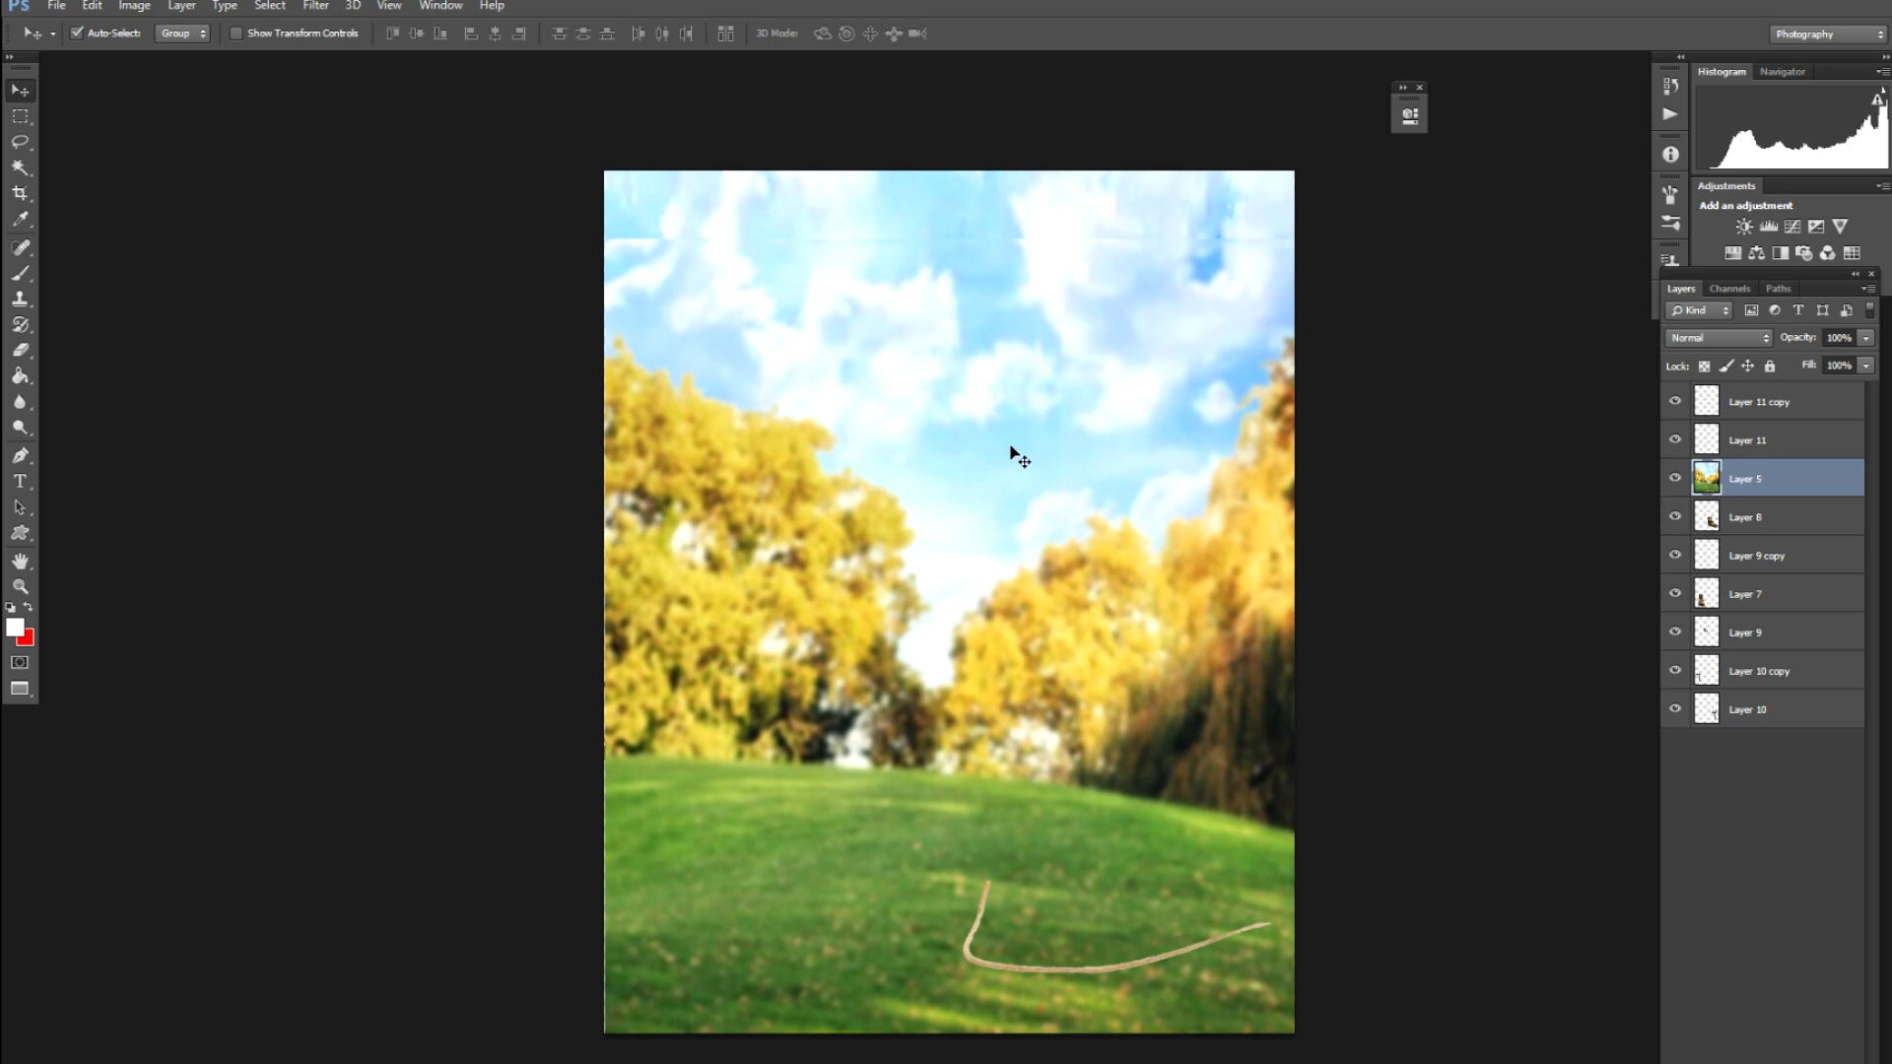
{"action": "key", "text": "ctrl+z"}
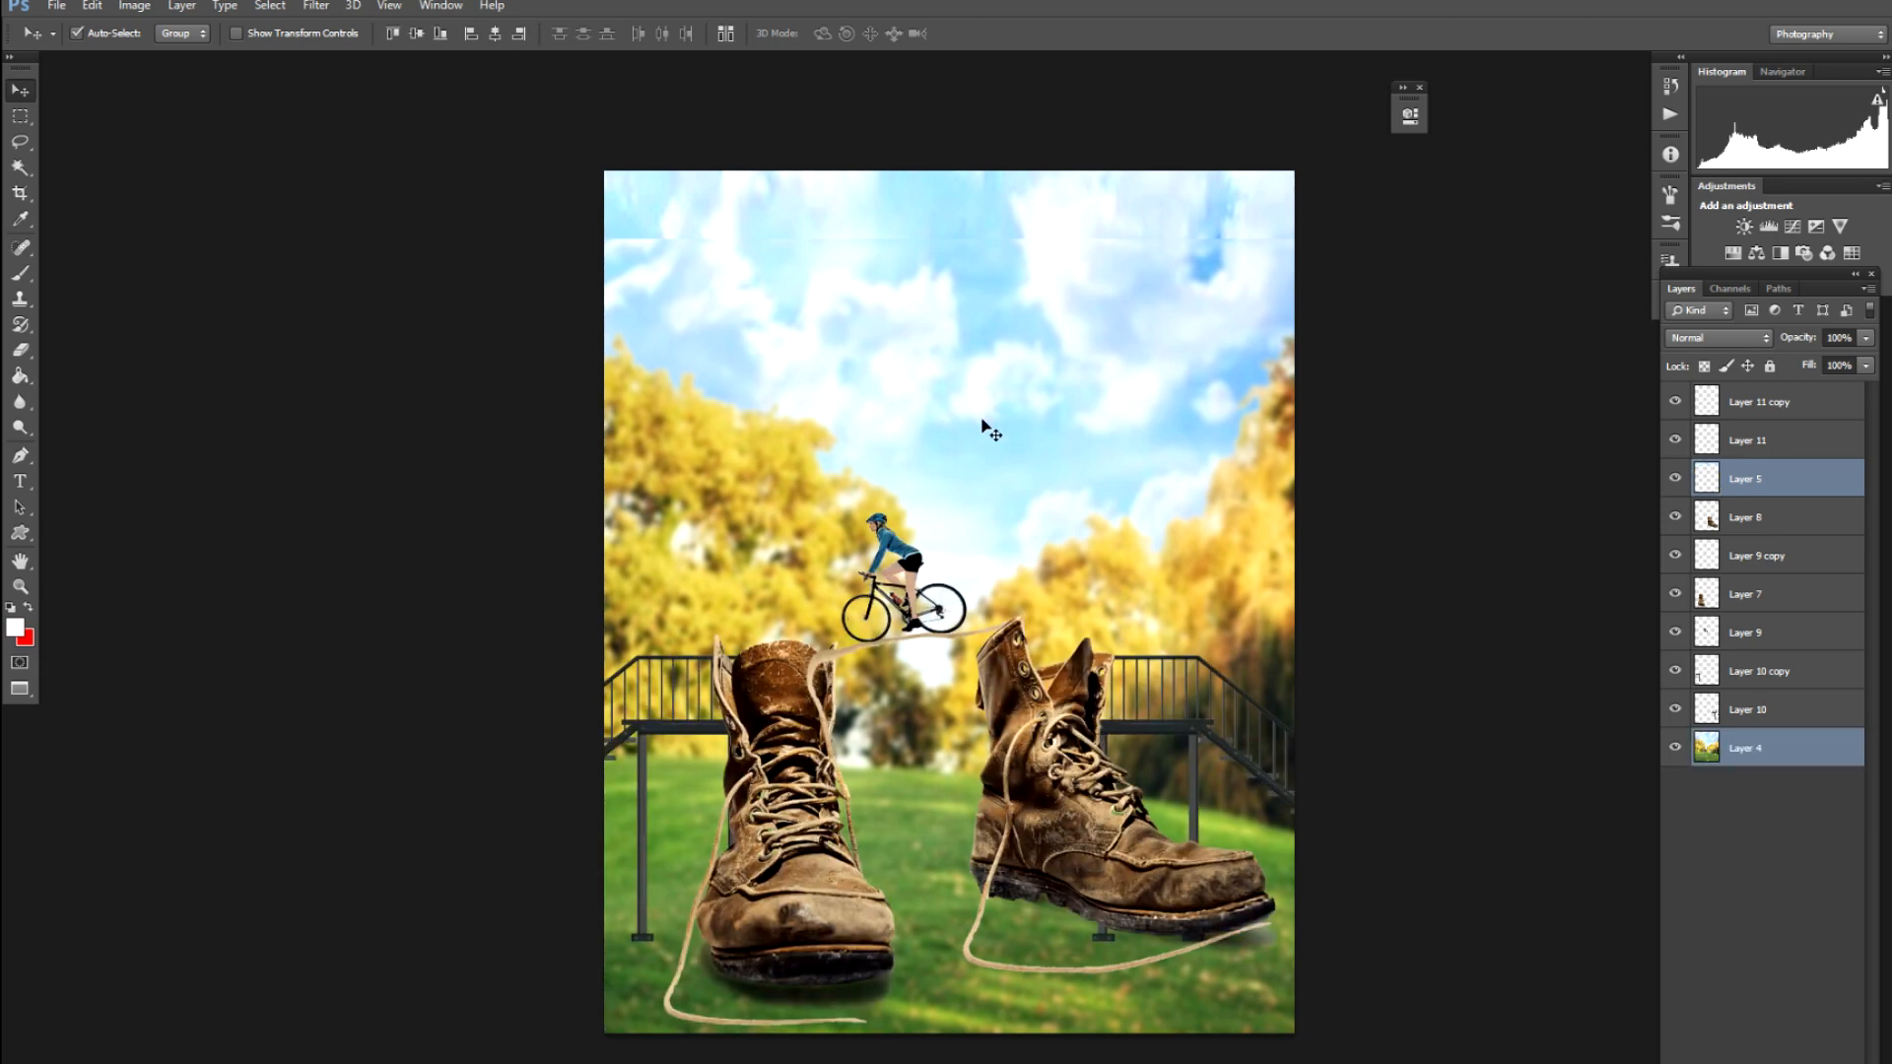
Move Layer 5 directly above Layer 4 and merge the two into one background layer
{"action": "left_click_drag", "start_coordinate": [1724, 481], "coordinate": [1741, 729]}
{"action": "key", "text": "ctrl+z"}
{"action": "left_click", "coordinate": [1764, 780]}
{"action": "left_click", "coordinate": [1722, 754], "text": "shift"}
{"action": "key", "text": "ctrl+e"}
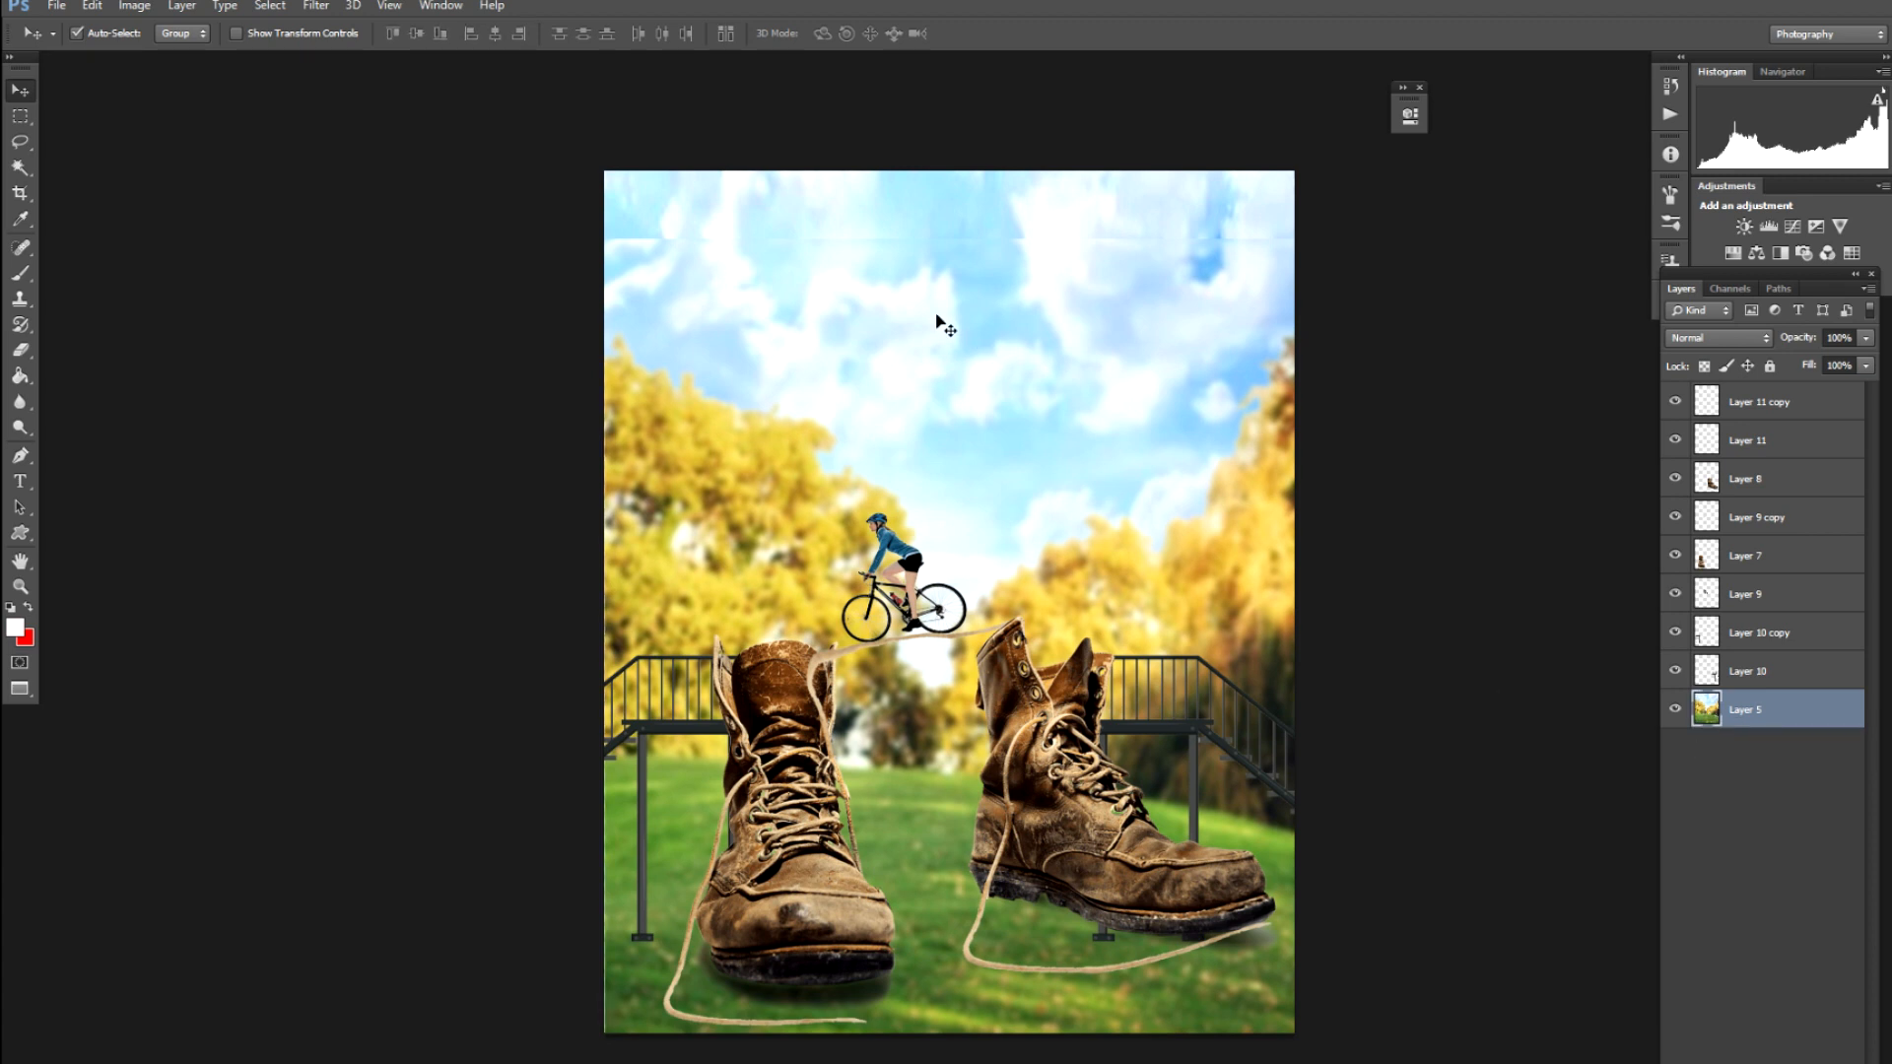
Clone sky over the horizontal seam across the full width of the merged background
{"action": "key", "text": "s"}
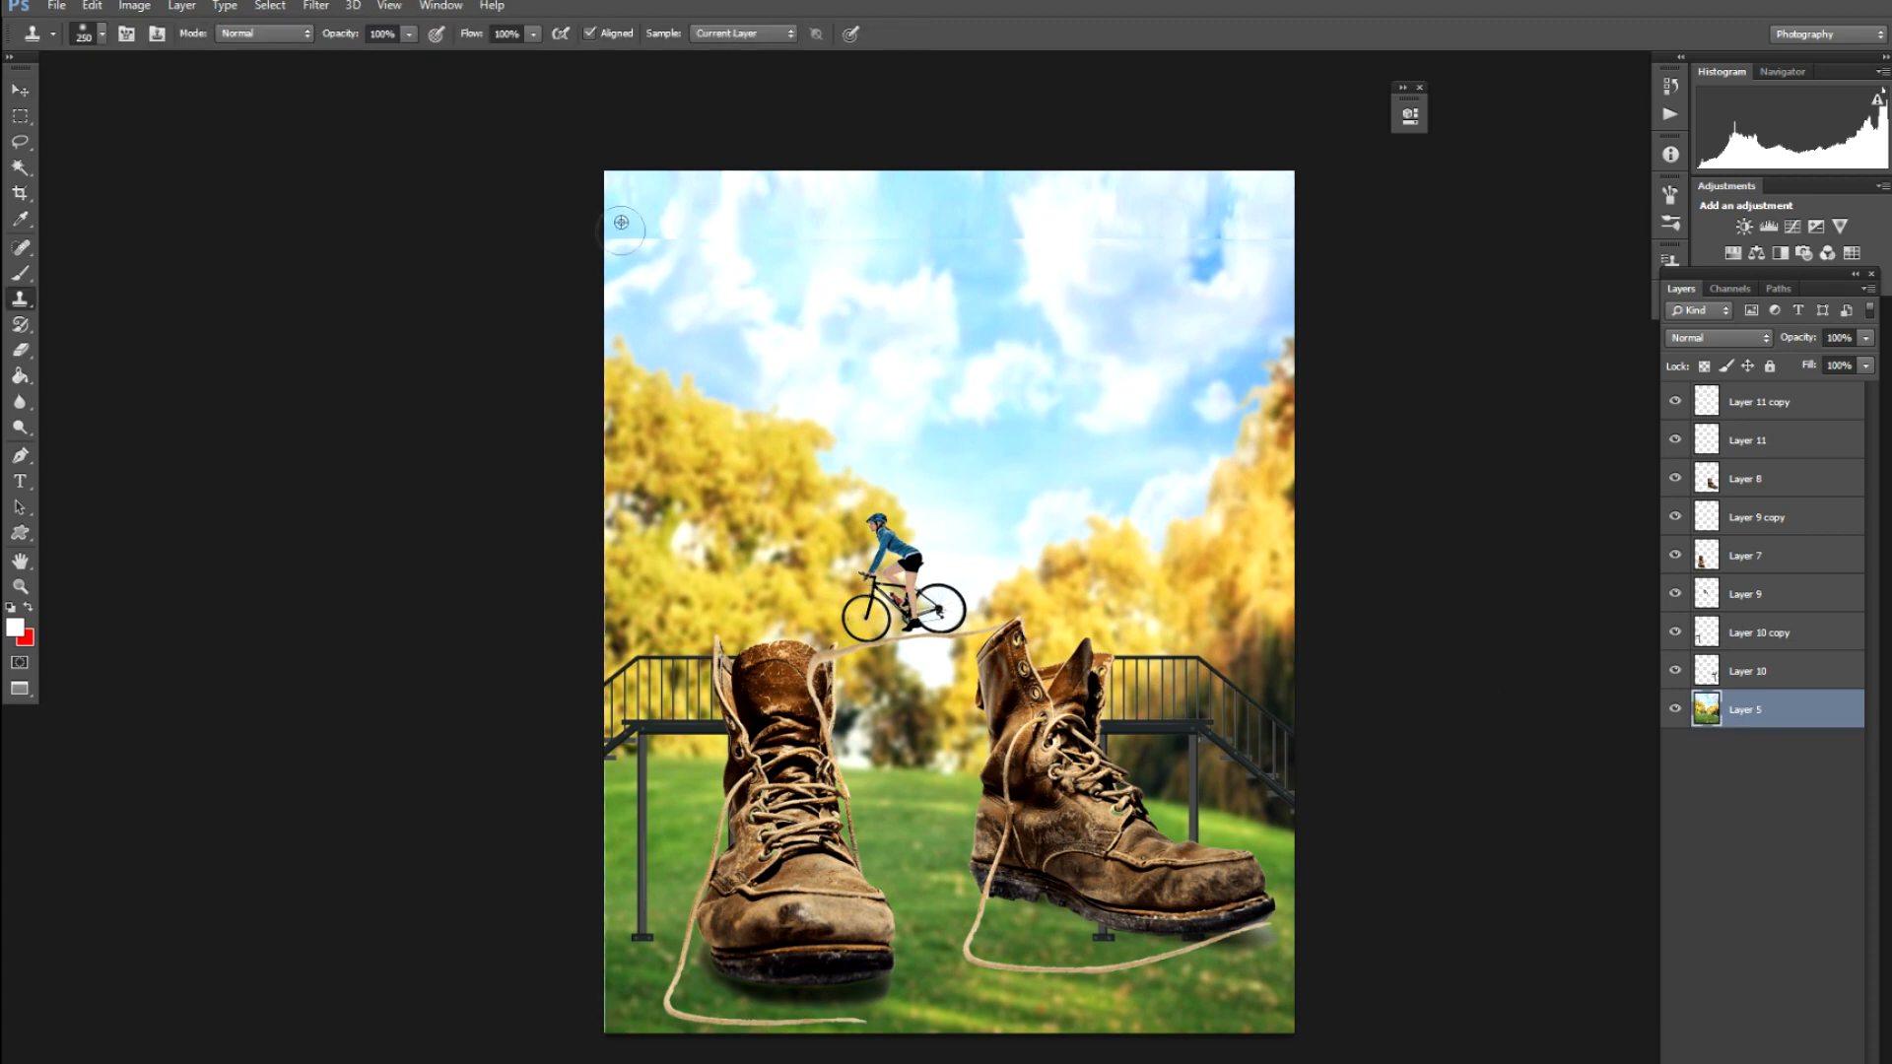
{"action": "left_click_drag", "start_coordinate": [621, 234], "coordinate": [1297, 240]}
{"action": "left_click", "coordinate": [1055, 240], "text": "alt"}
{"action": "left_click_drag", "start_coordinate": [1157, 262], "coordinate": [1284, 262]}
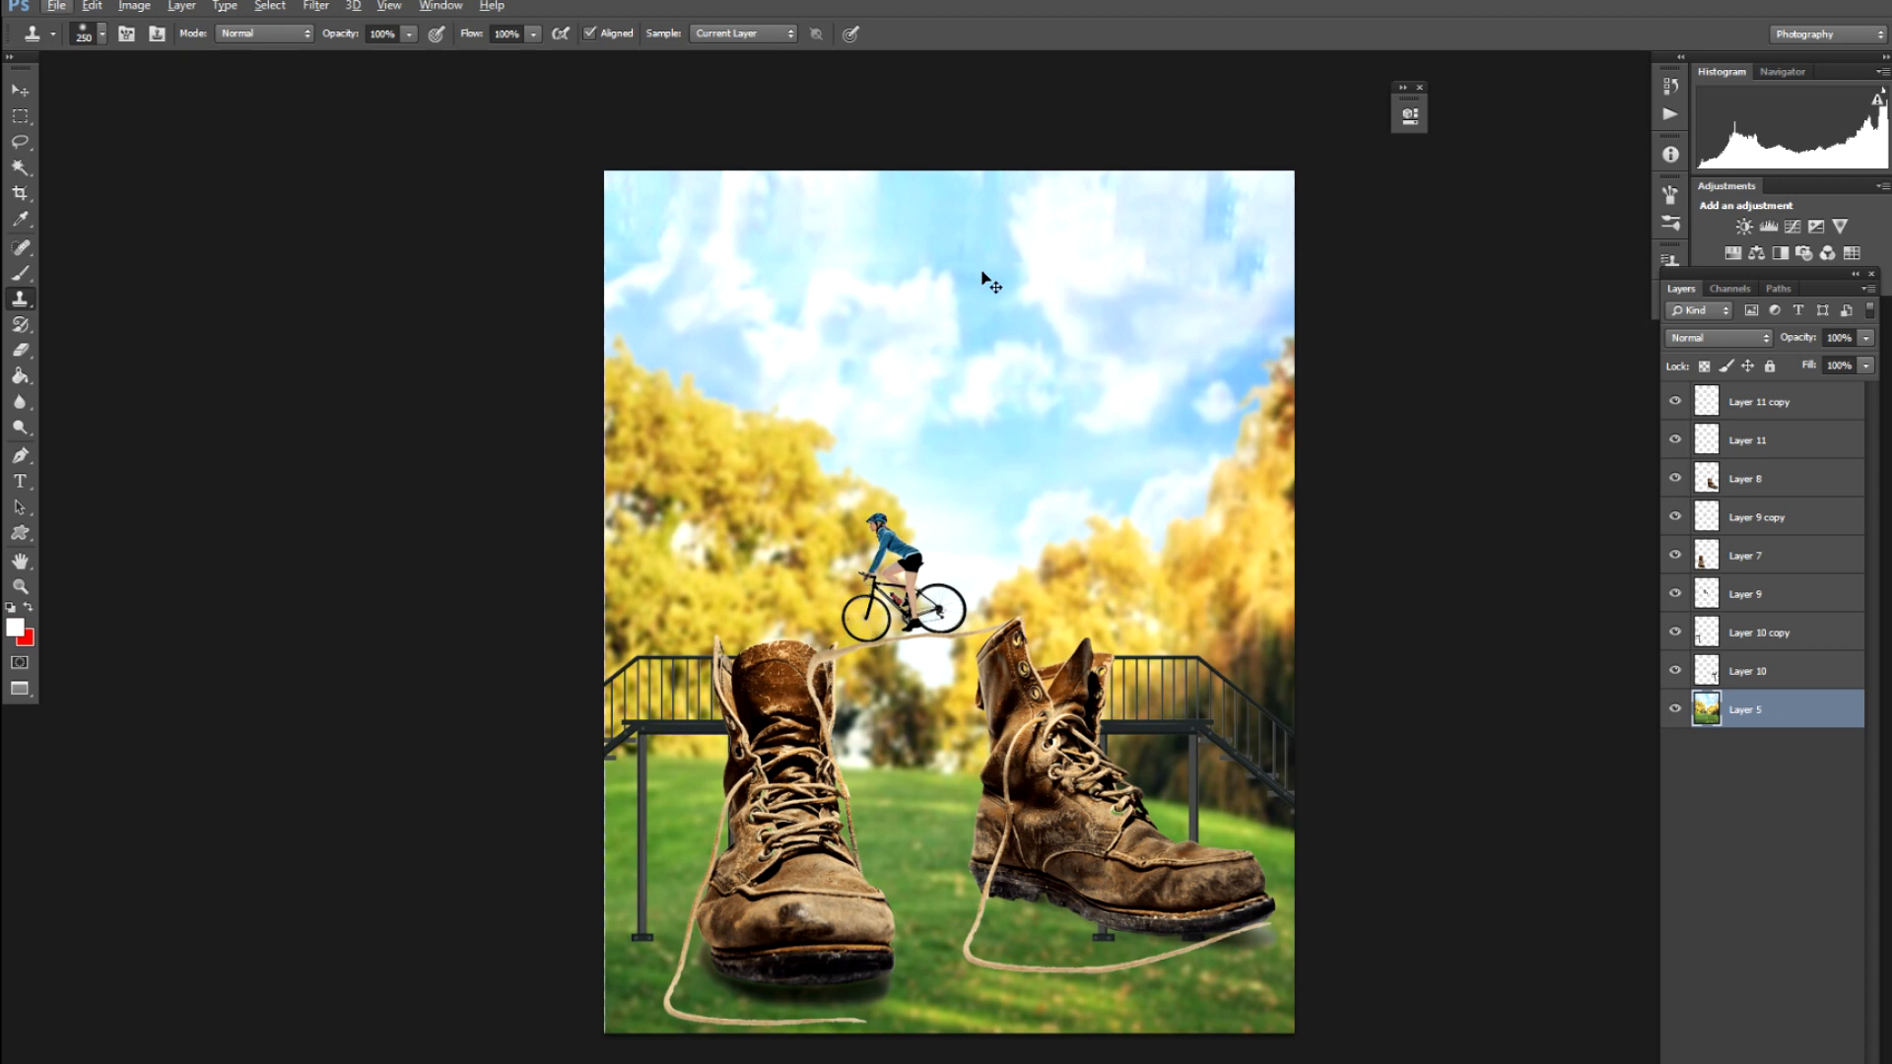
{"action": "key", "text": "v"}
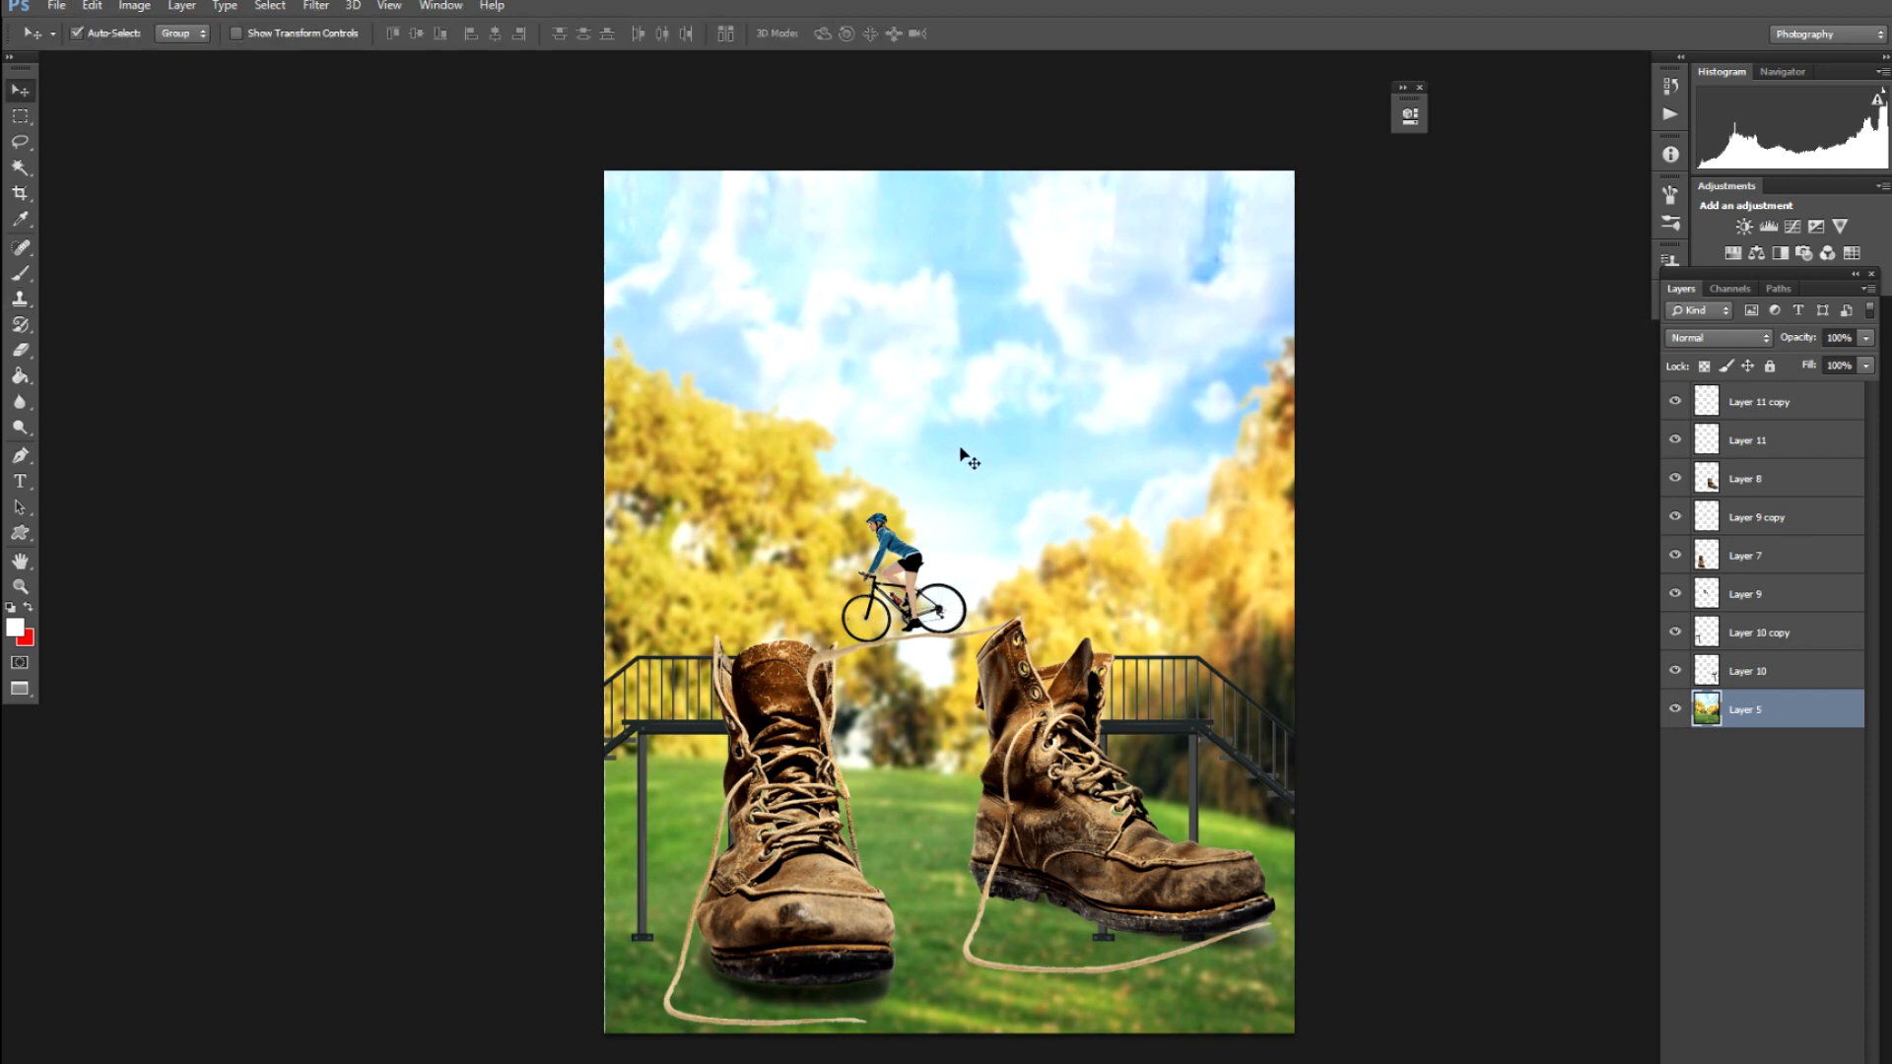
Shift the background layer's hue to -1 with Hue/Saturation
{"action": "key", "text": "ctrl+u"}
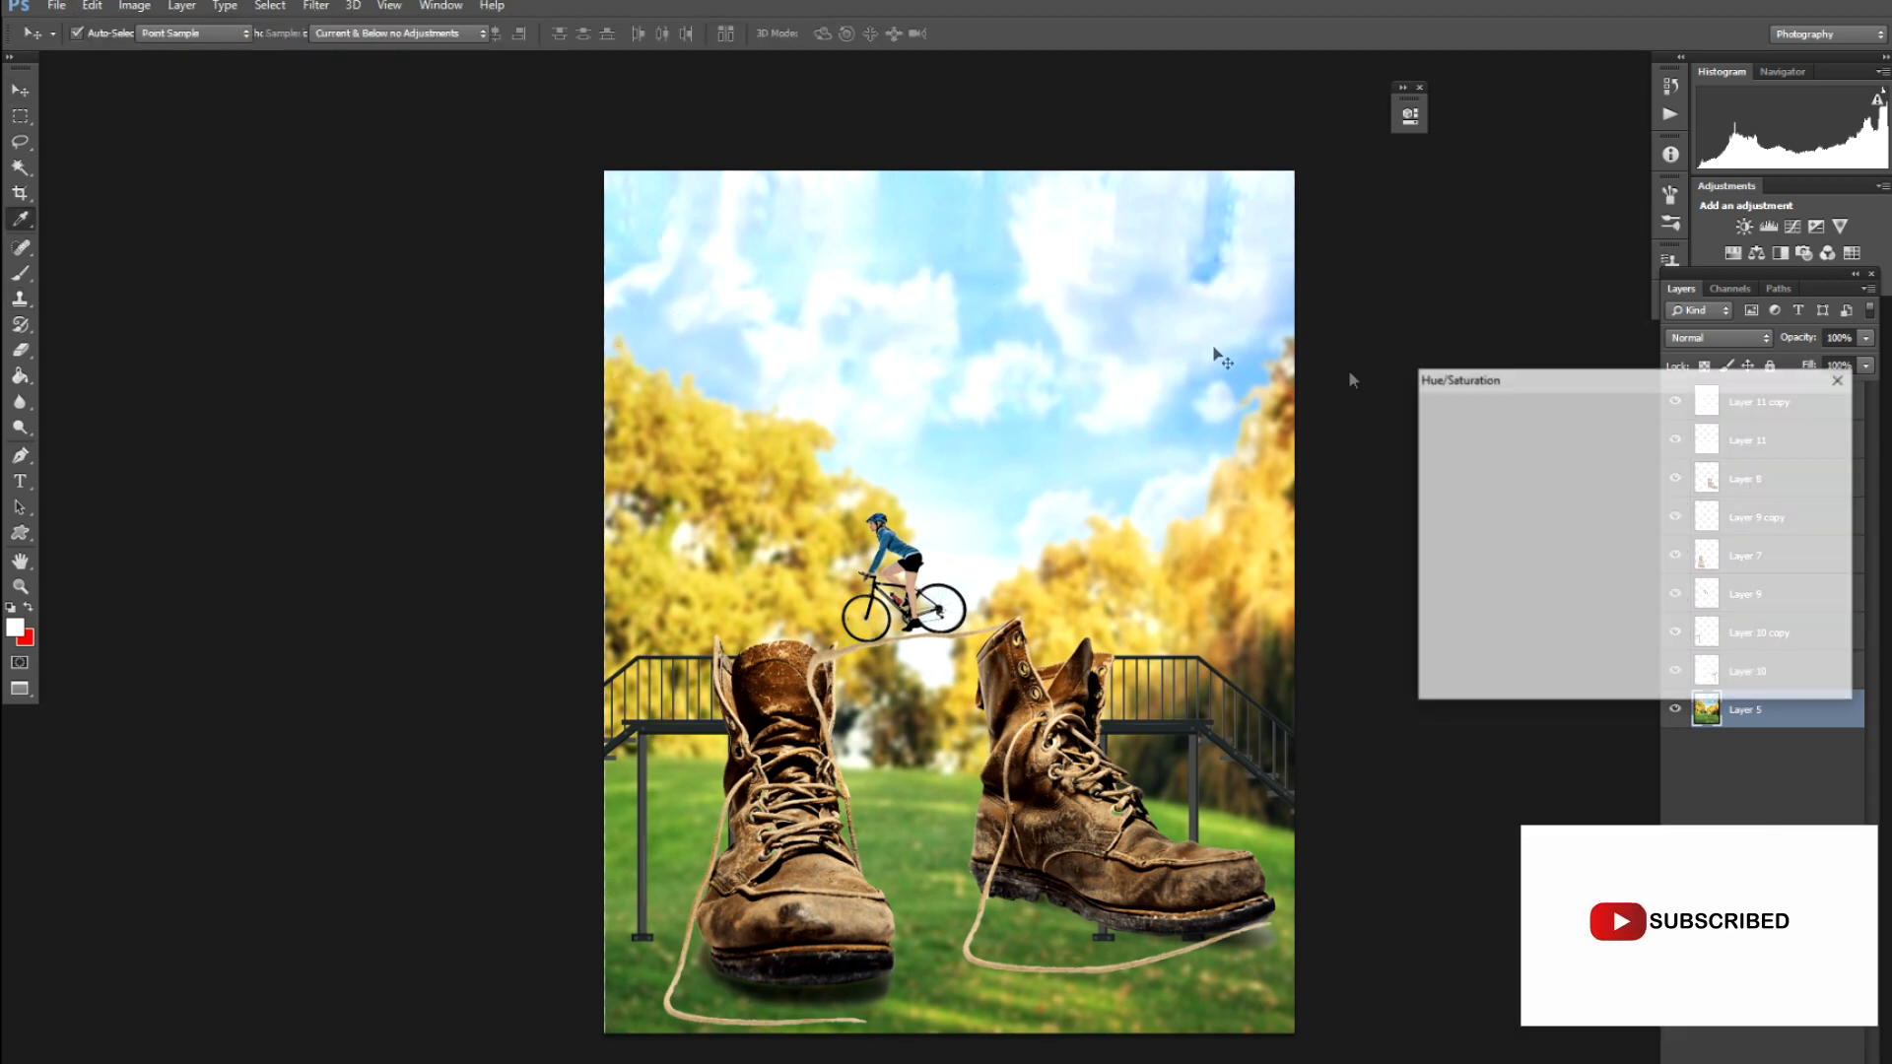
{"action": "mouse_move", "coordinate": [1590, 508]}
{"action": "left_mouse_down"}
{"action": "mouse_move", "coordinate": [1611, 507]}
{"action": "mouse_move", "coordinate": [1567, 504]}
{"action": "left_mouse_up"}
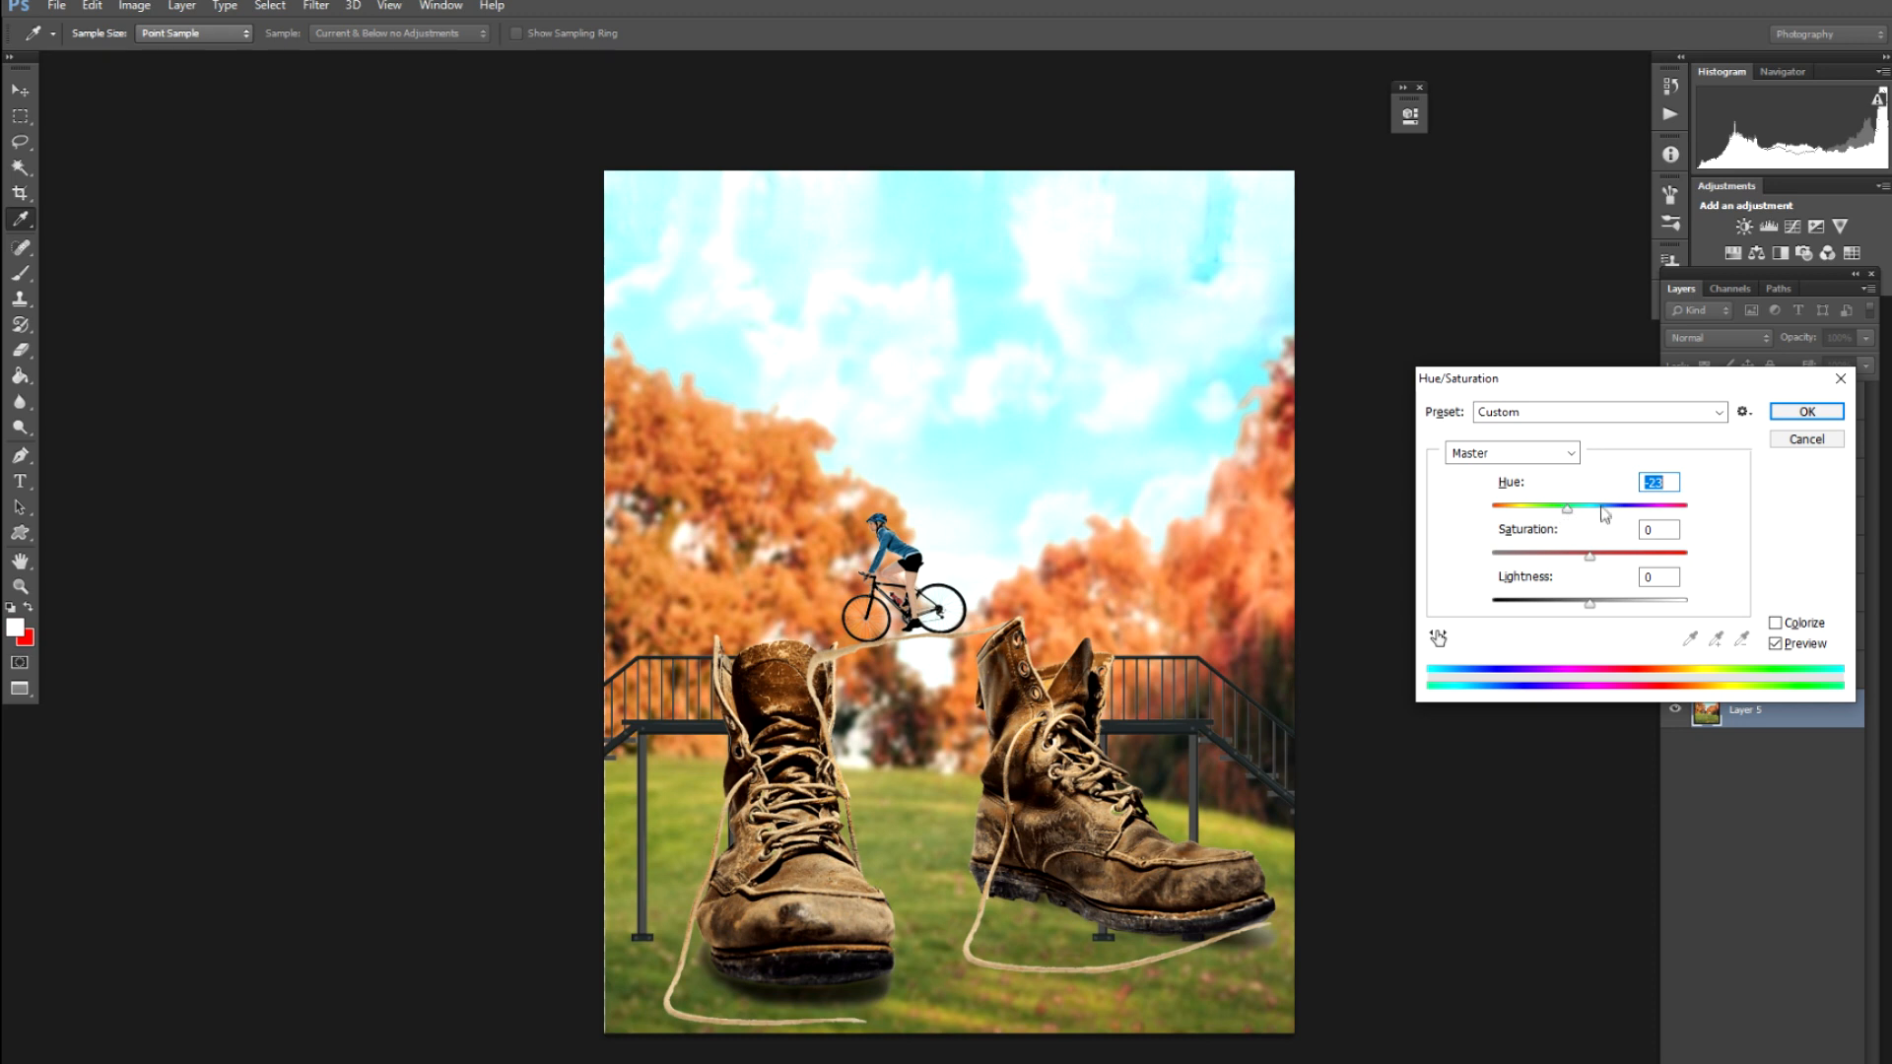
{"action": "left_click_drag", "start_coordinate": [1572, 513], "coordinate": [1589, 506]}
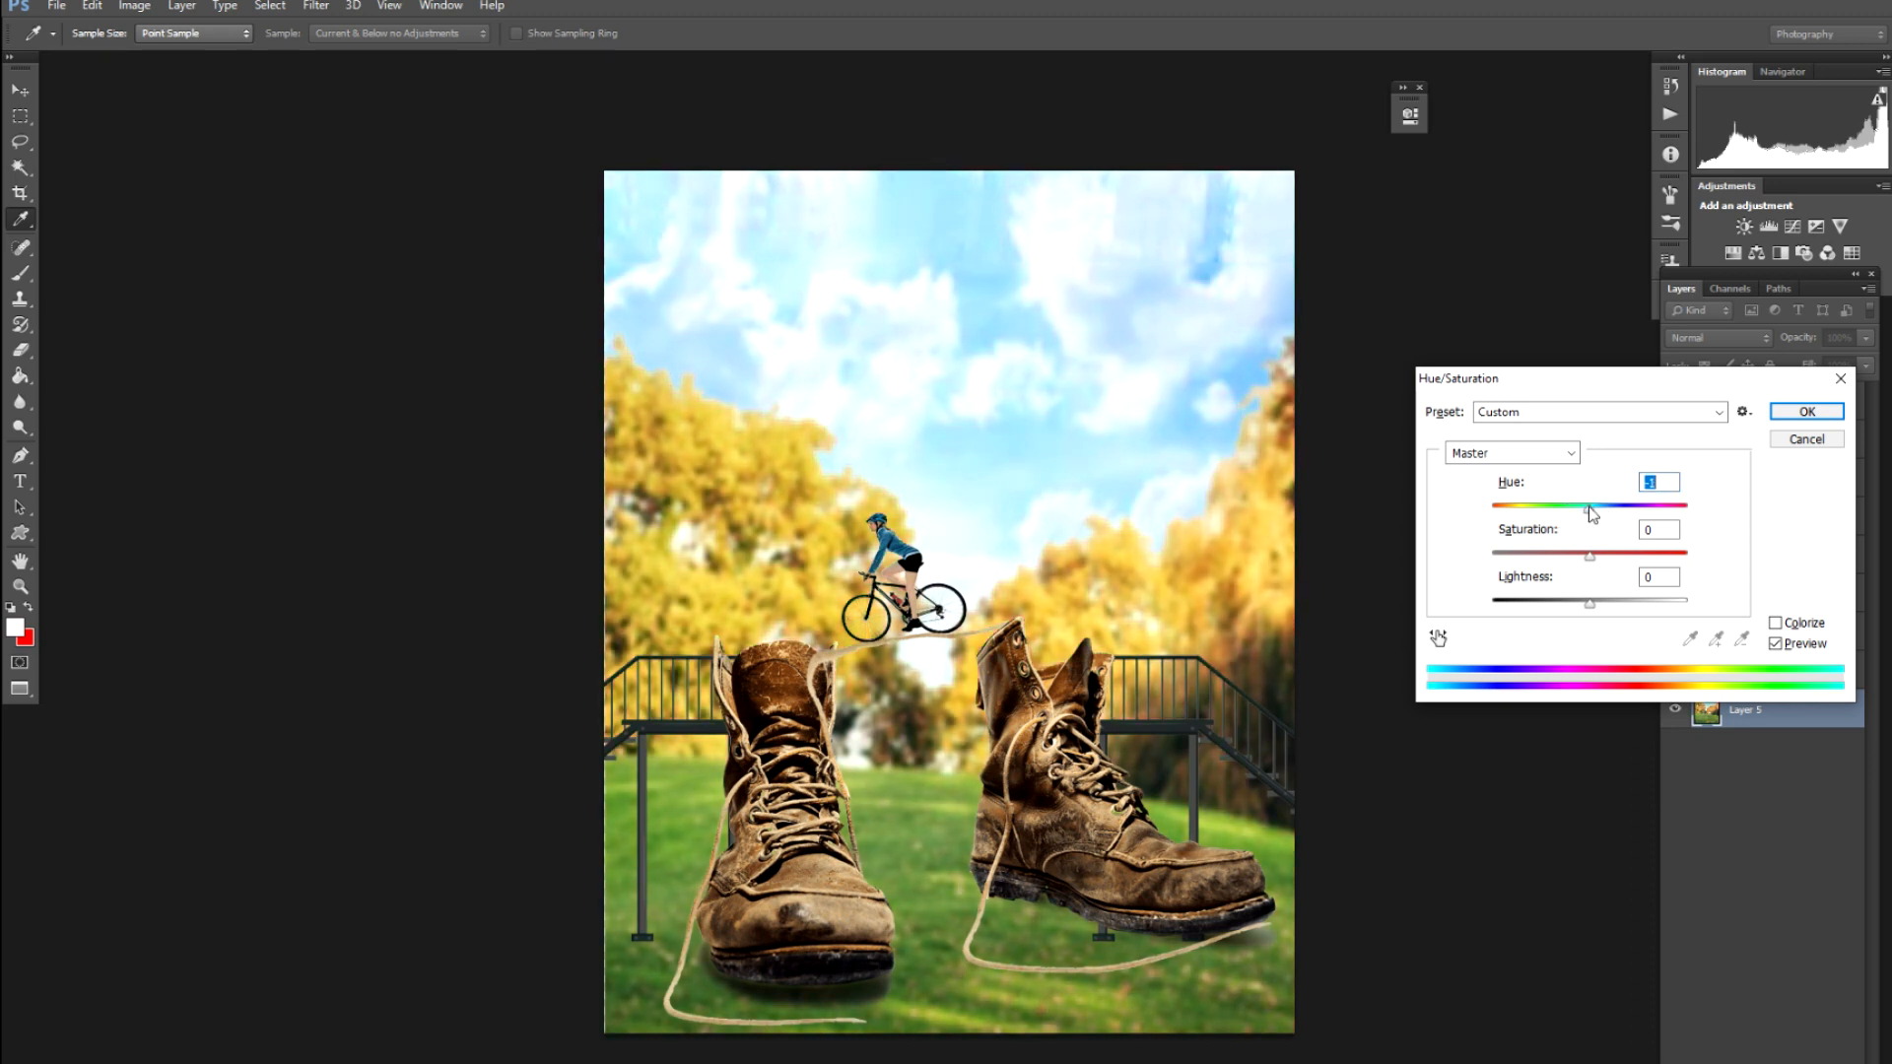
{"action": "key", "text": "Return"}
{"action": "key", "text": "v"}
Reapply the last filter to the background layer
{"action": "key", "text": "alt+t"}
{"action": "key", "text": "Return"}
{"action": "key", "text": "Return"}
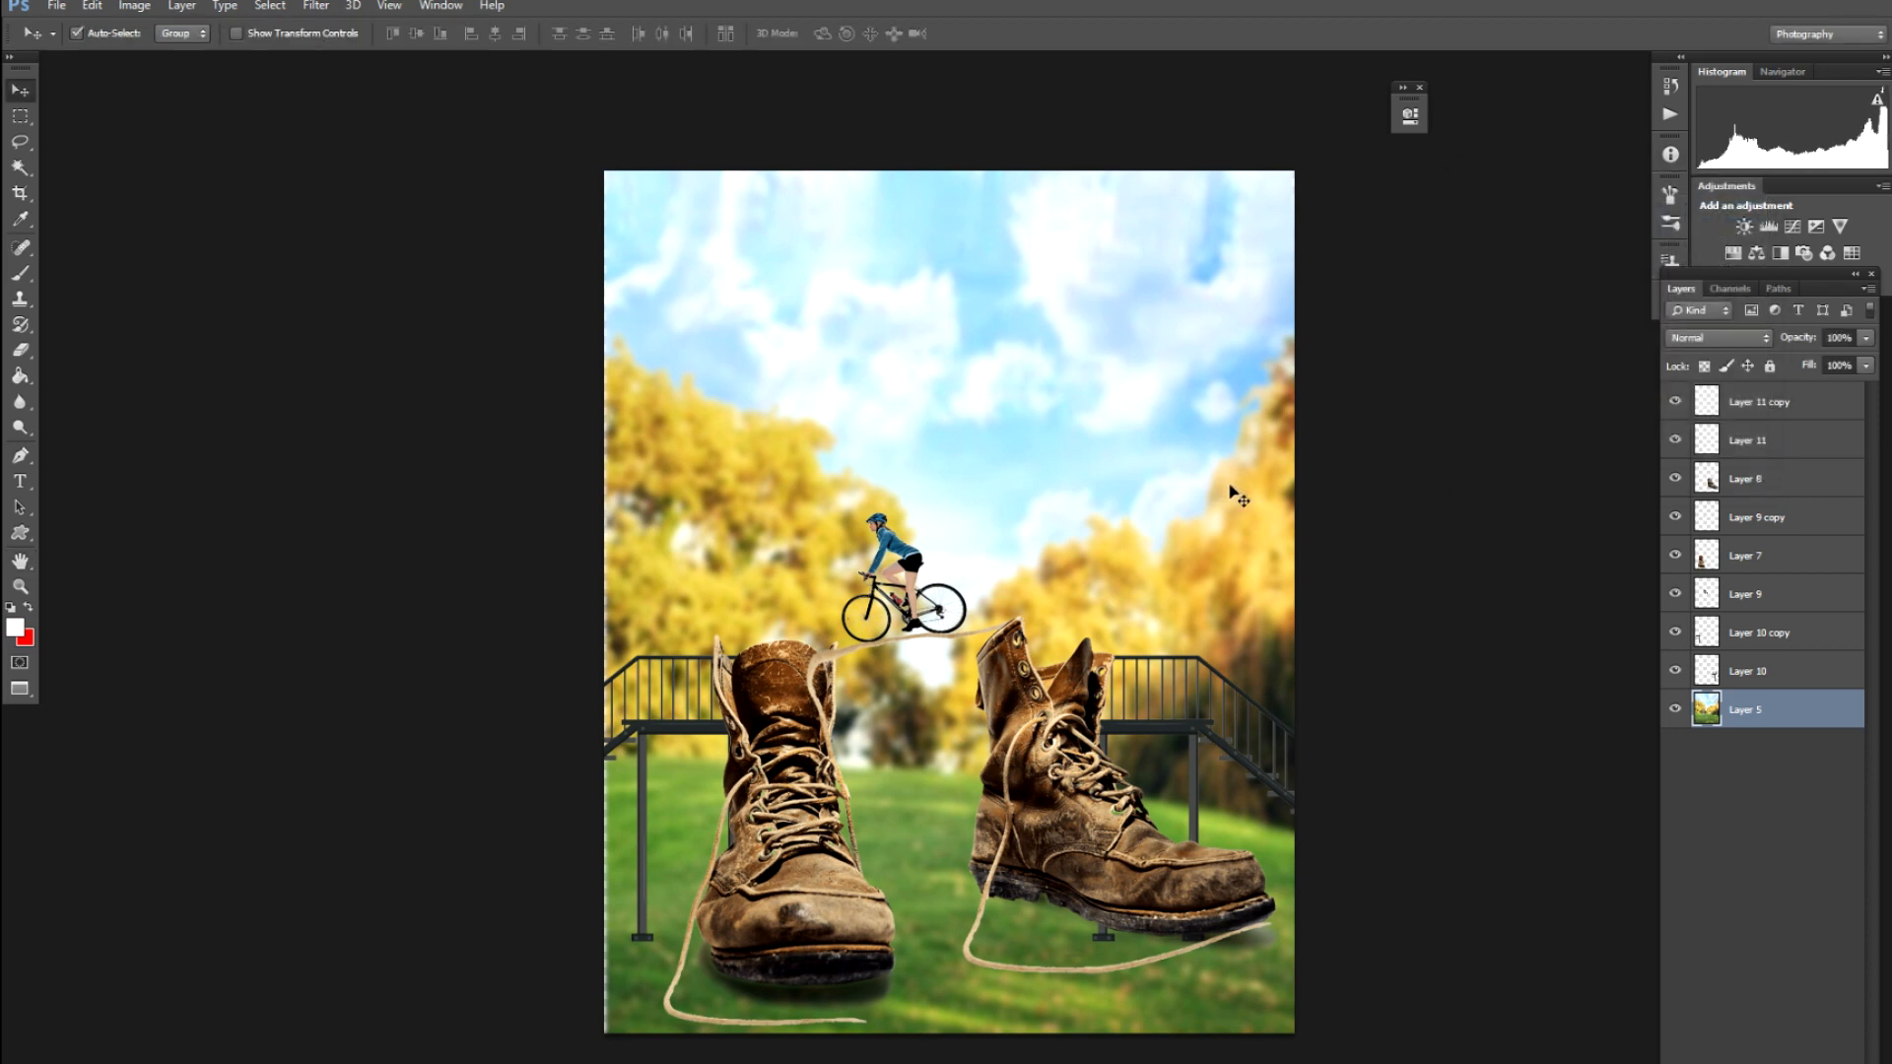
Try to shift the background layer sideways to cover its faded side edges
{"action": "left_click", "coordinate": [789, 490]}
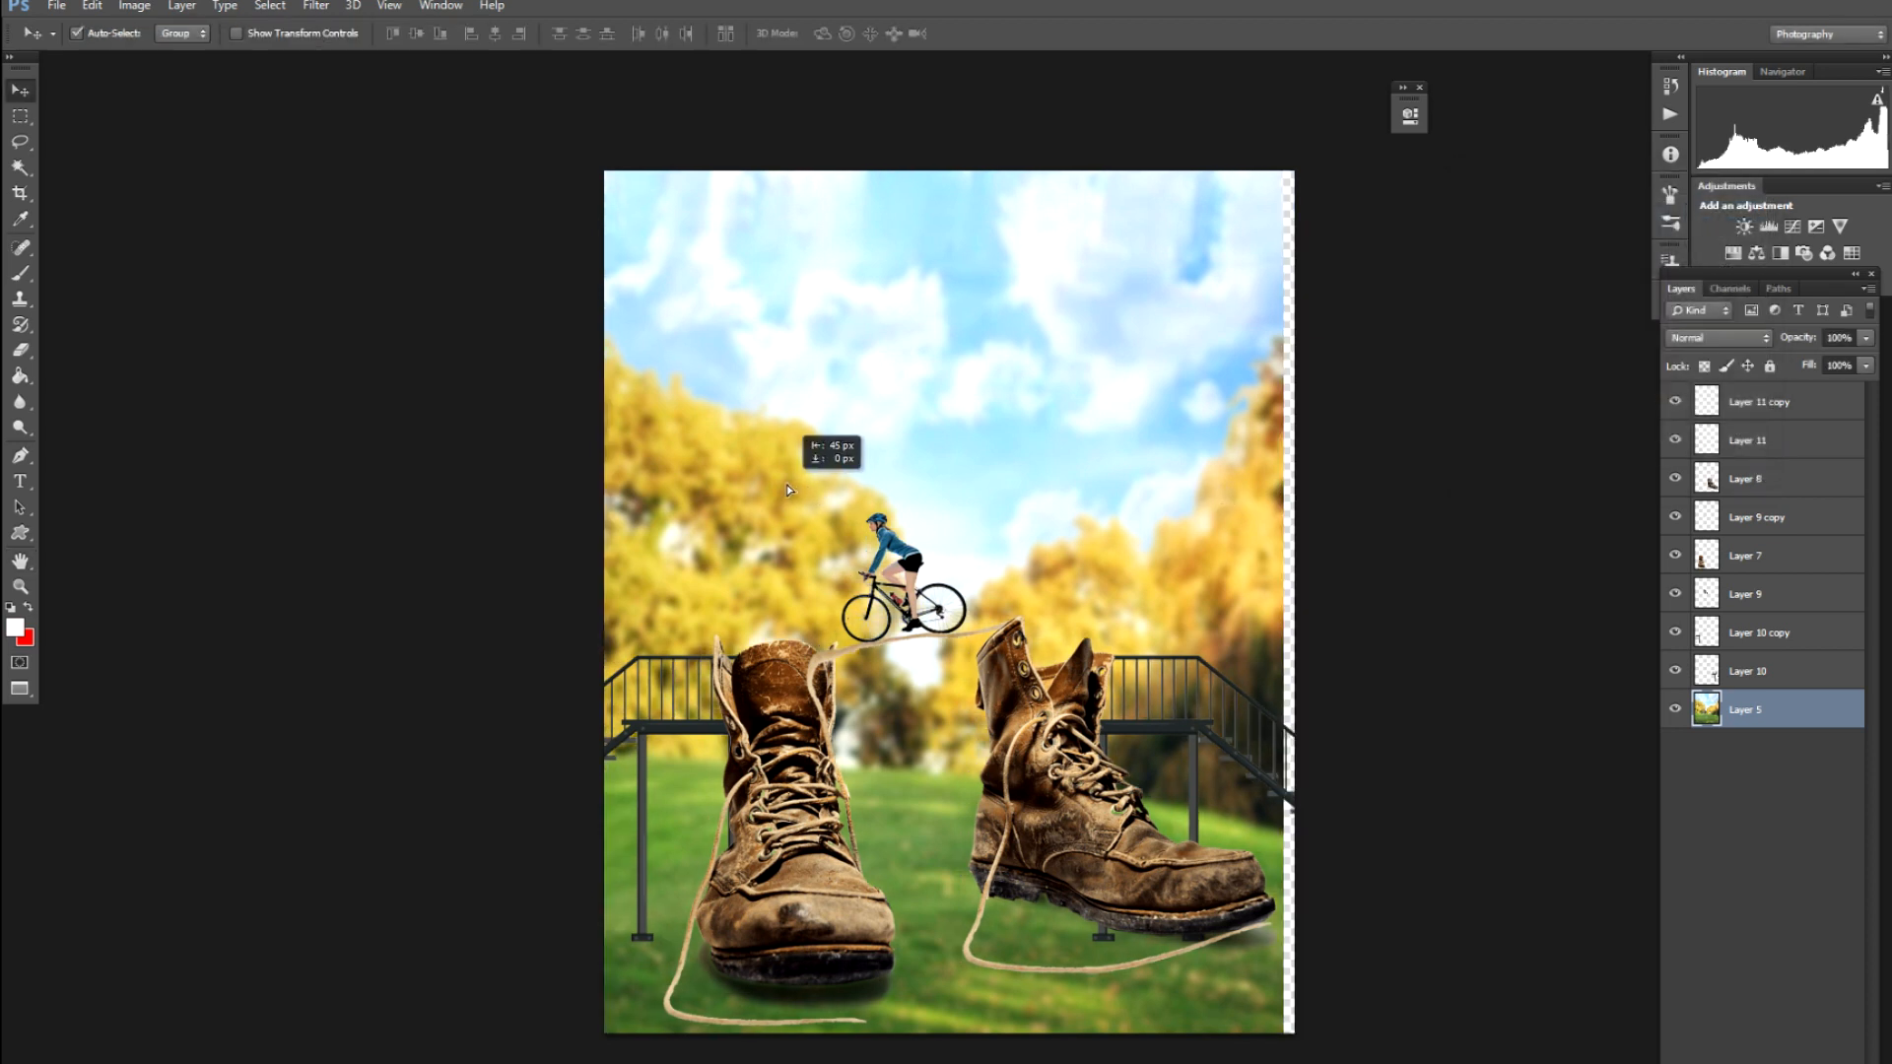
{"action": "key", "text": "Left"}
{"action": "key", "text": "Left"}
{"action": "key", "text": "Left"}
{"action": "key", "text": "Left"}
{"action": "key", "text": "Right"}
{"action": "key", "text": "Right"}
{"action": "key", "text": "Right"}
{"action": "key", "text": "Right"}
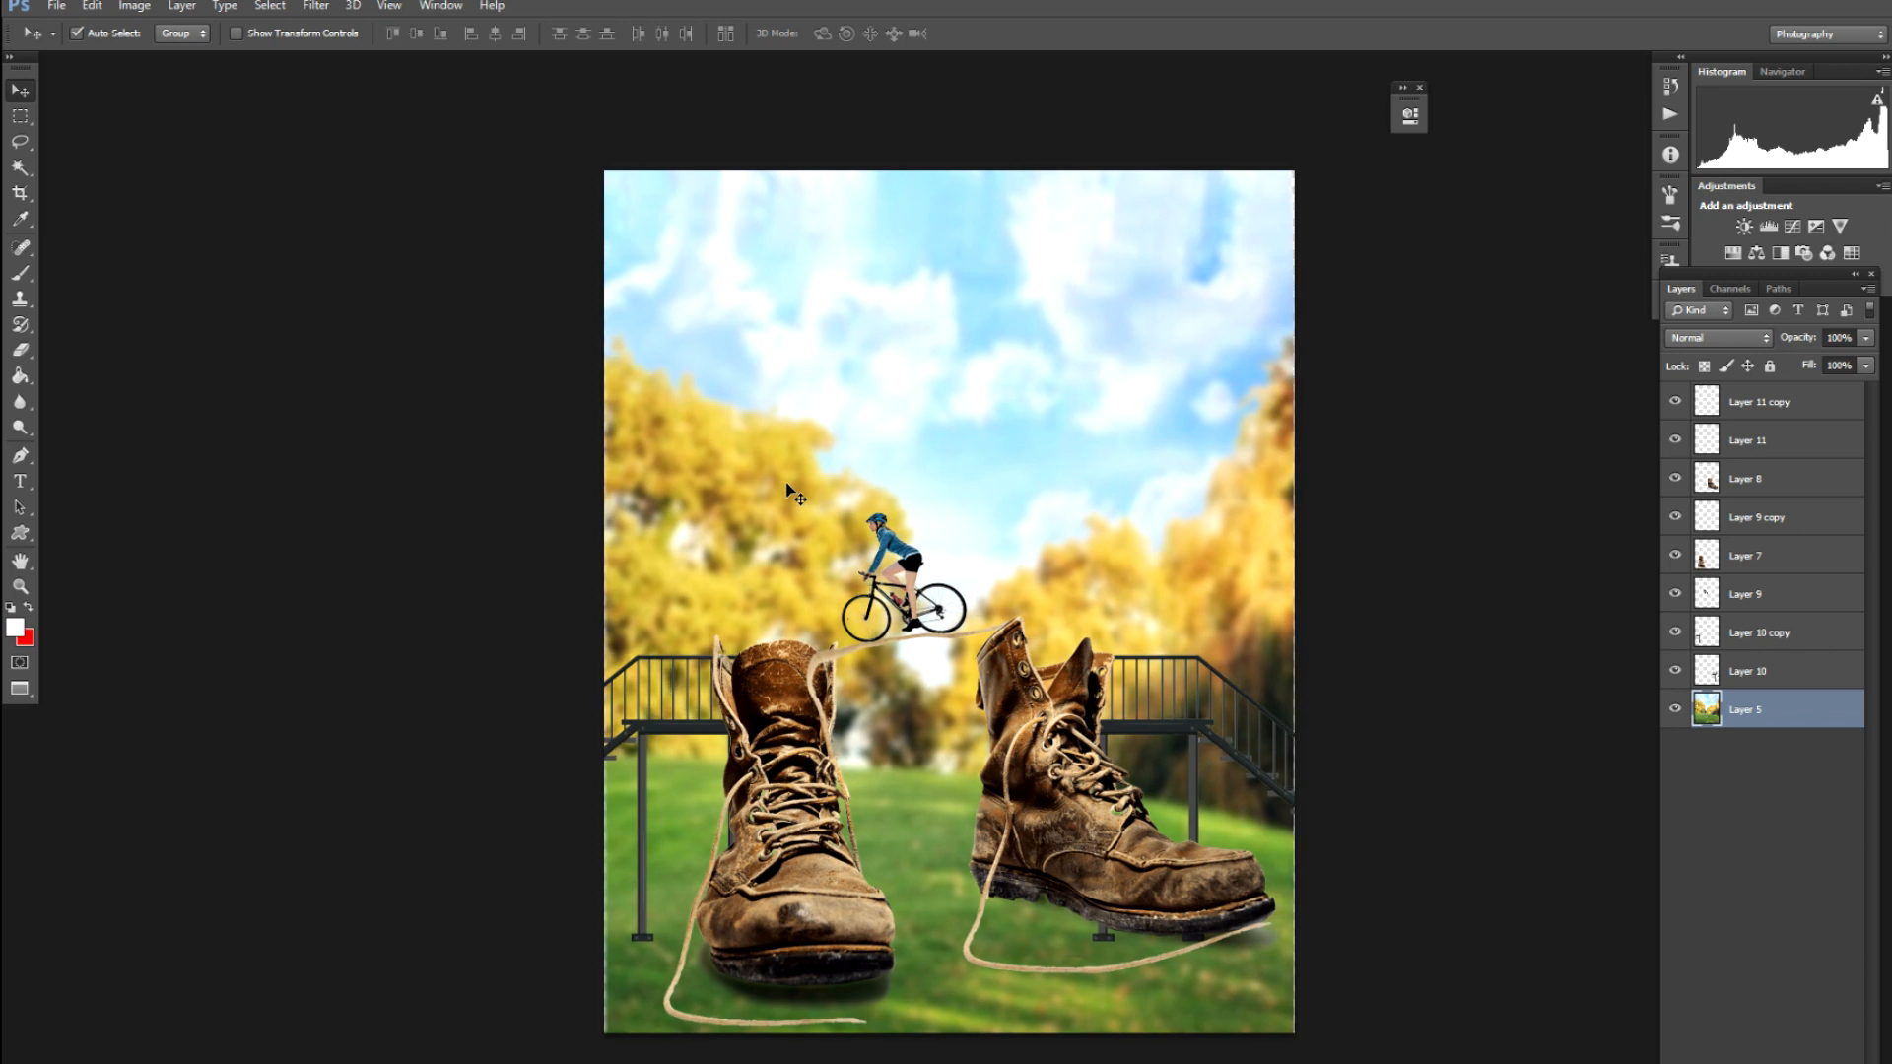
Enlarge the background layer to about 101.9% so it covers the canvas edges
{"action": "key", "text": "ctrl+t"}
{"action": "left_click_drag", "start_coordinate": [1287, 147], "coordinate": [1300, 140]}
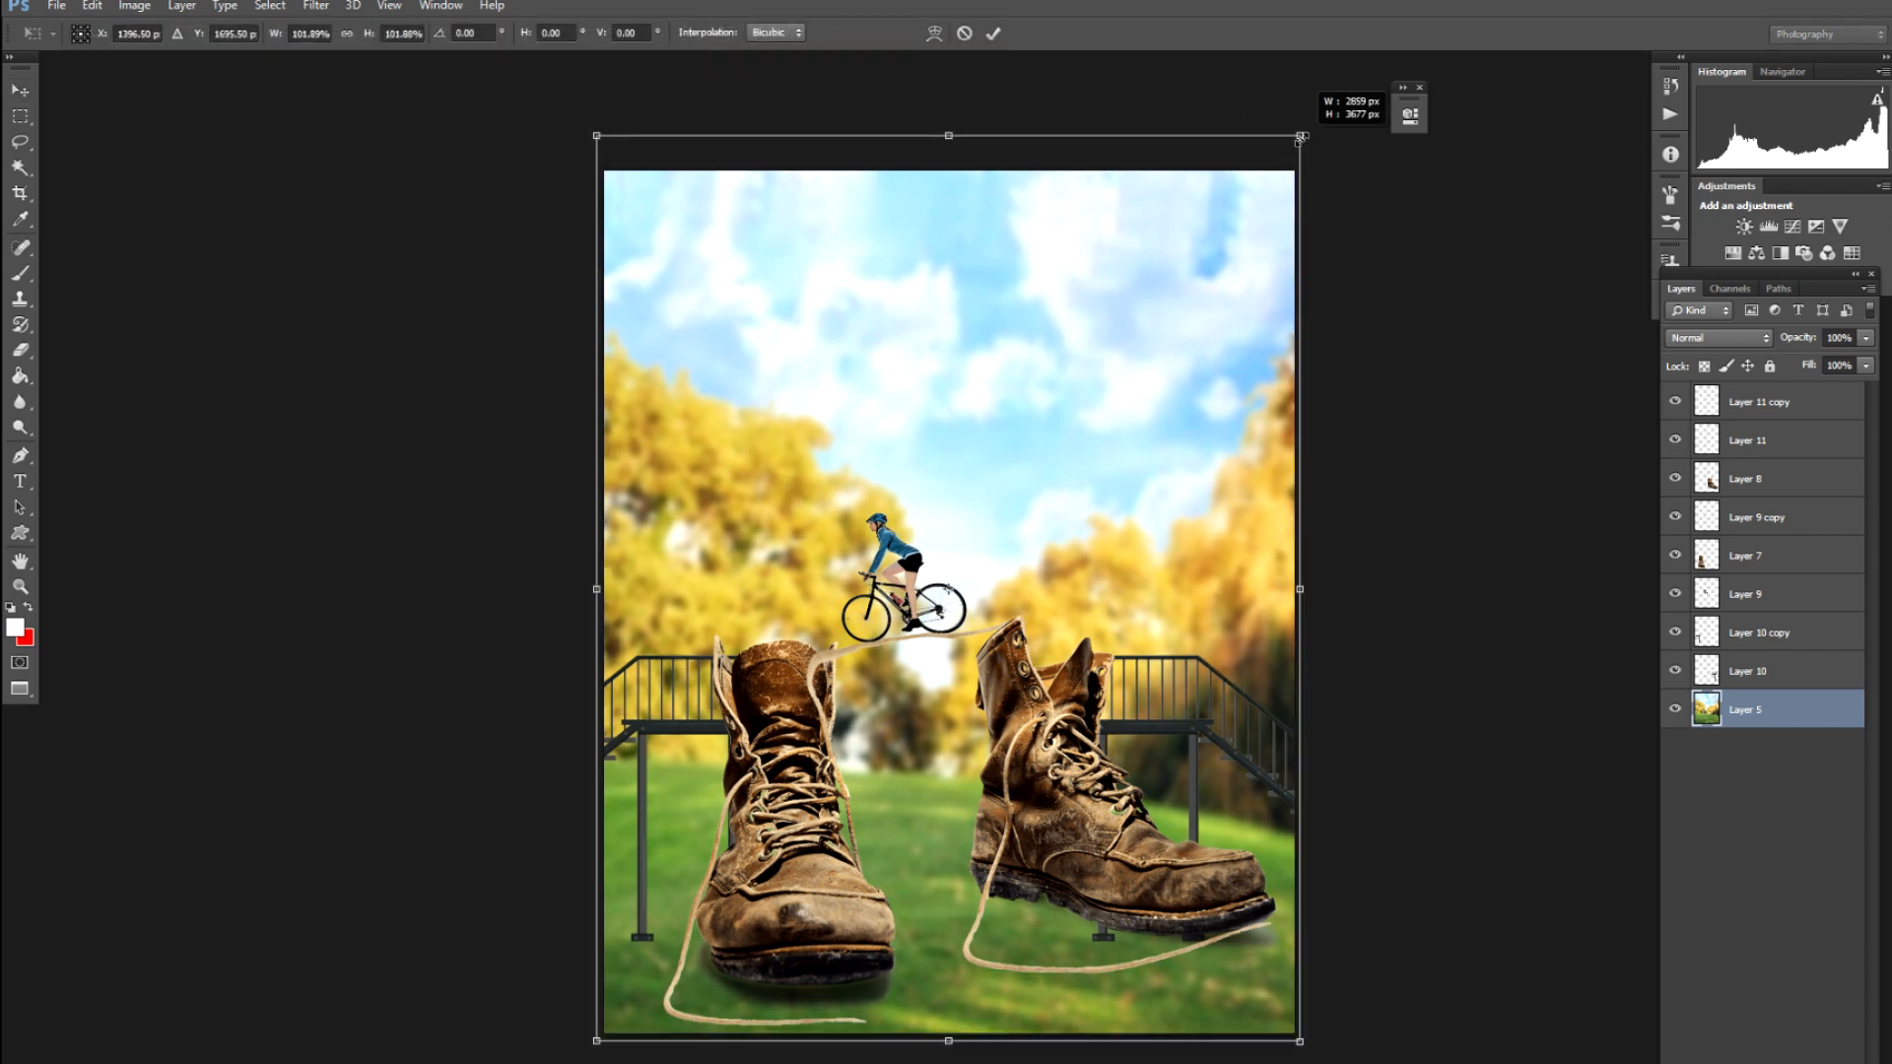
{"action": "key", "text": "Return"}
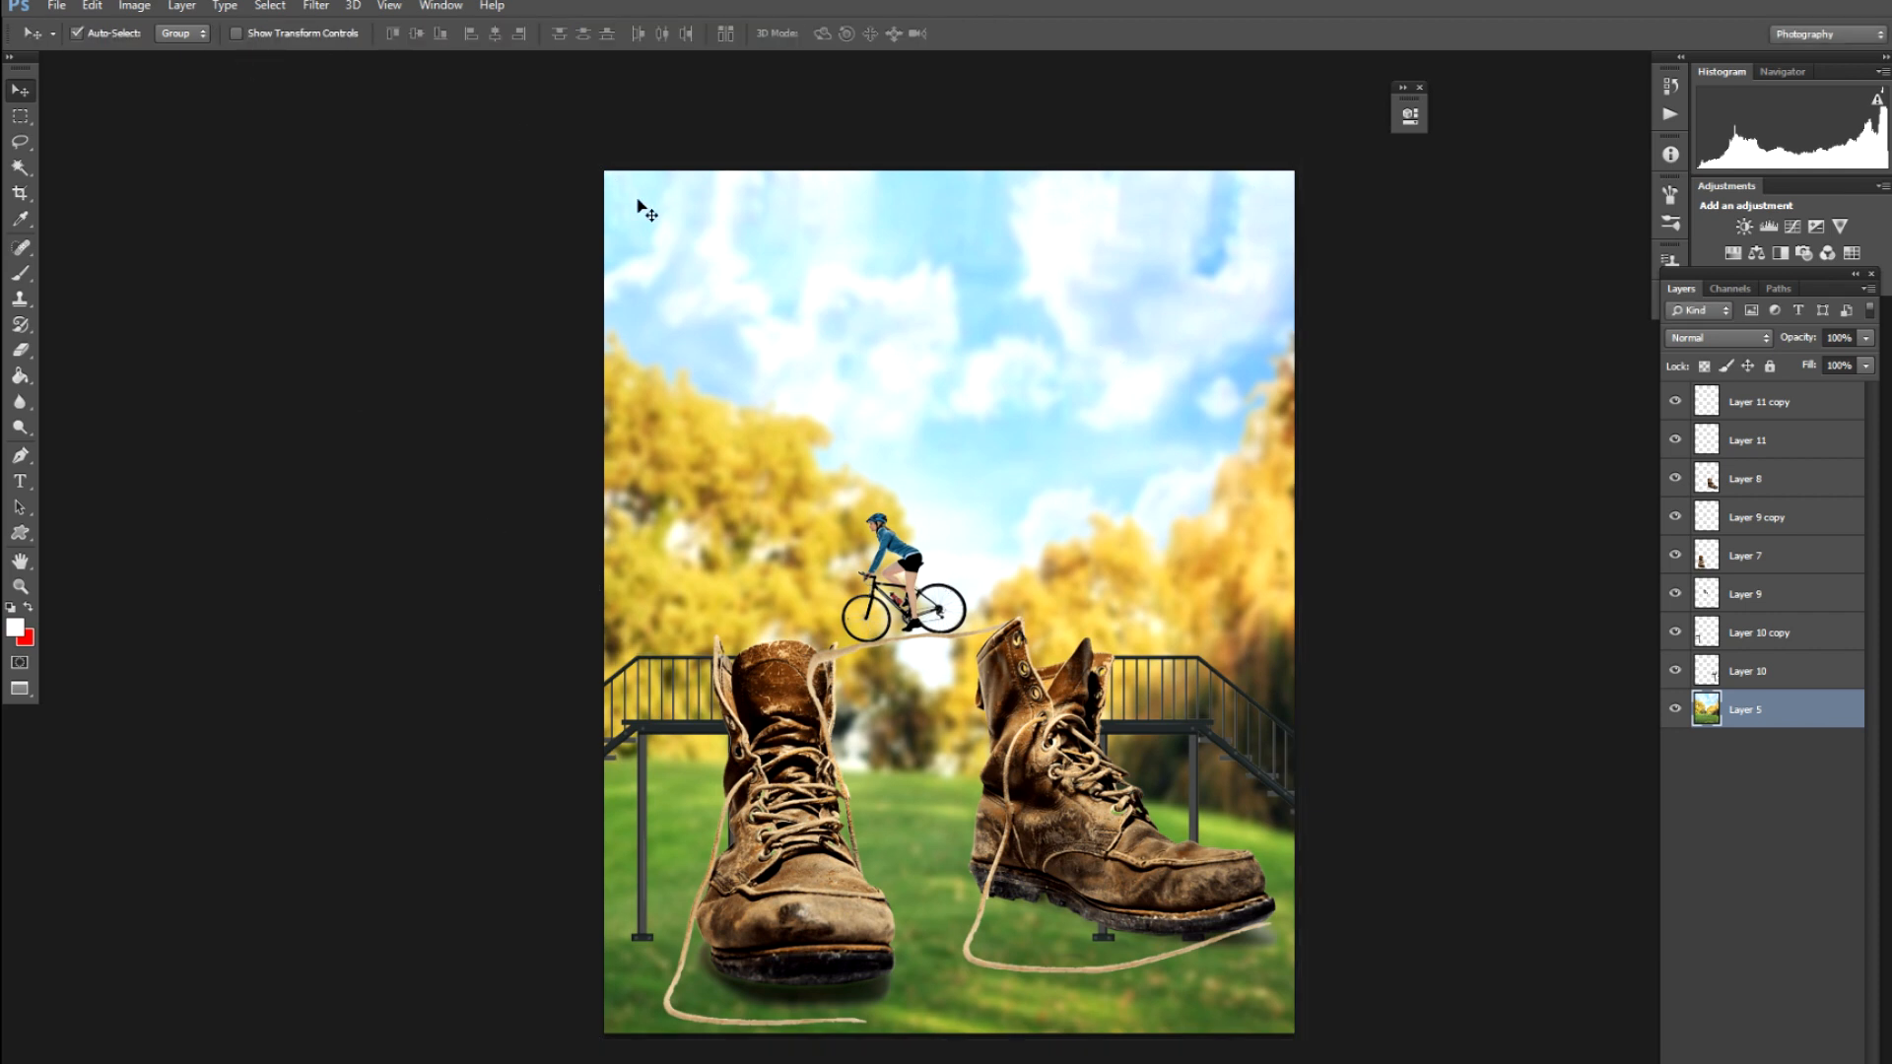
Apply Auto Tone to the background layer and set its white output level to 228 with Levels
{"action": "key", "text": "ctrl+shift+l"}
{"action": "key", "text": "ctrl+l"}
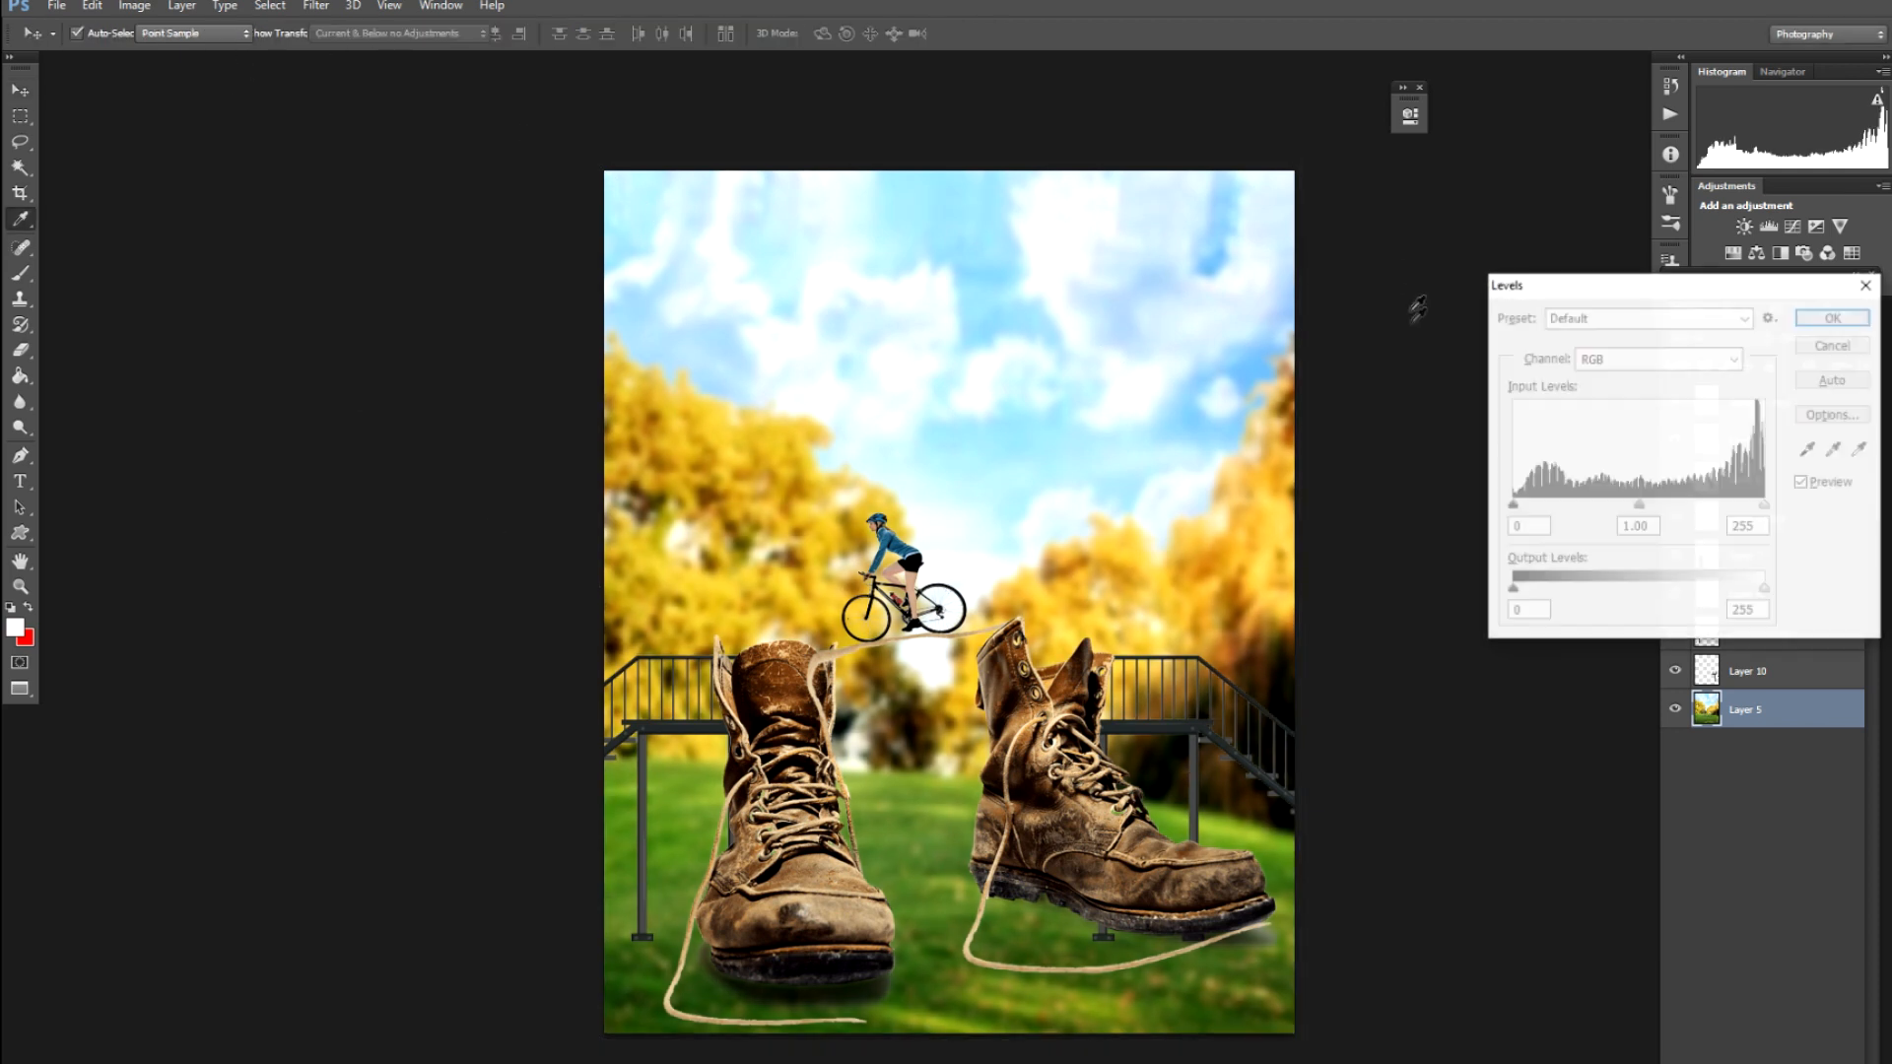
{"action": "left_click_drag", "start_coordinate": [1542, 589], "coordinate": [1512, 588]}
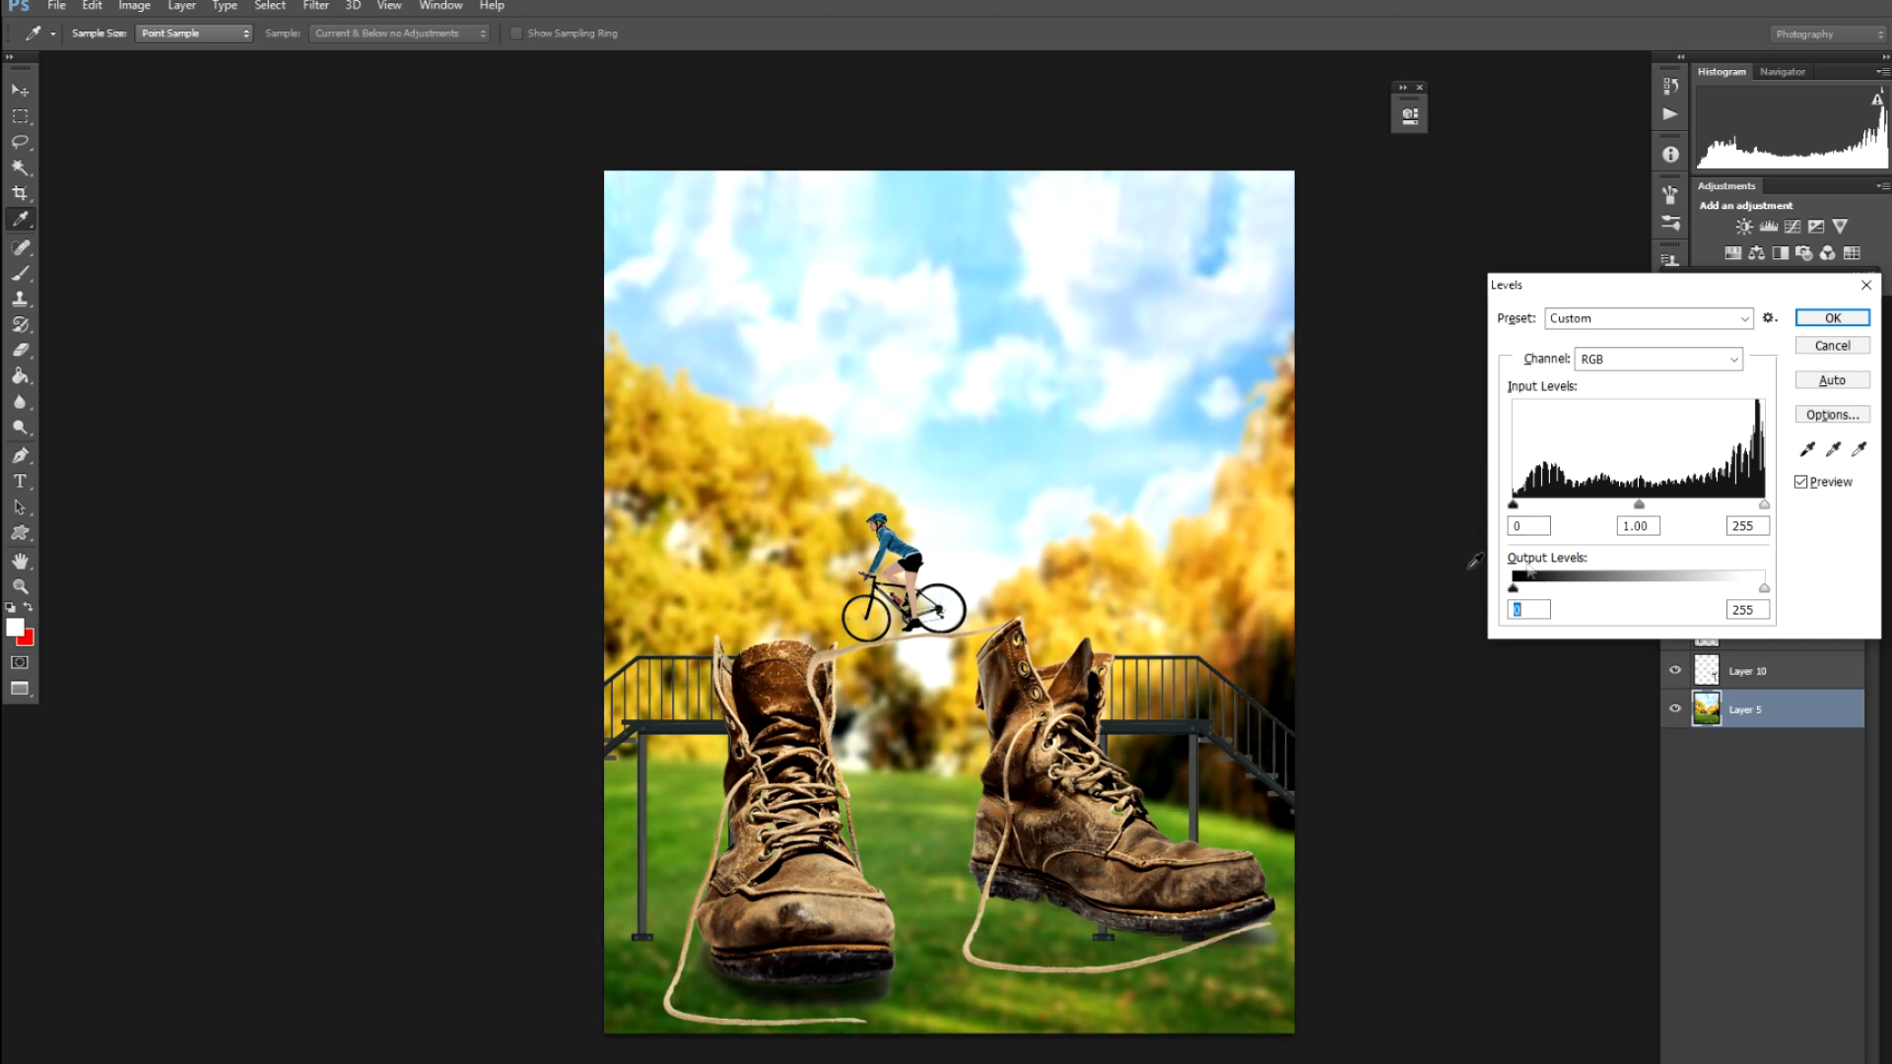
{"action": "mouse_move", "coordinate": [1764, 588]}
{"action": "left_mouse_down"}
{"action": "mouse_move", "coordinate": [1706, 591]}
{"action": "mouse_move", "coordinate": [1733, 588]}
{"action": "left_mouse_up"}
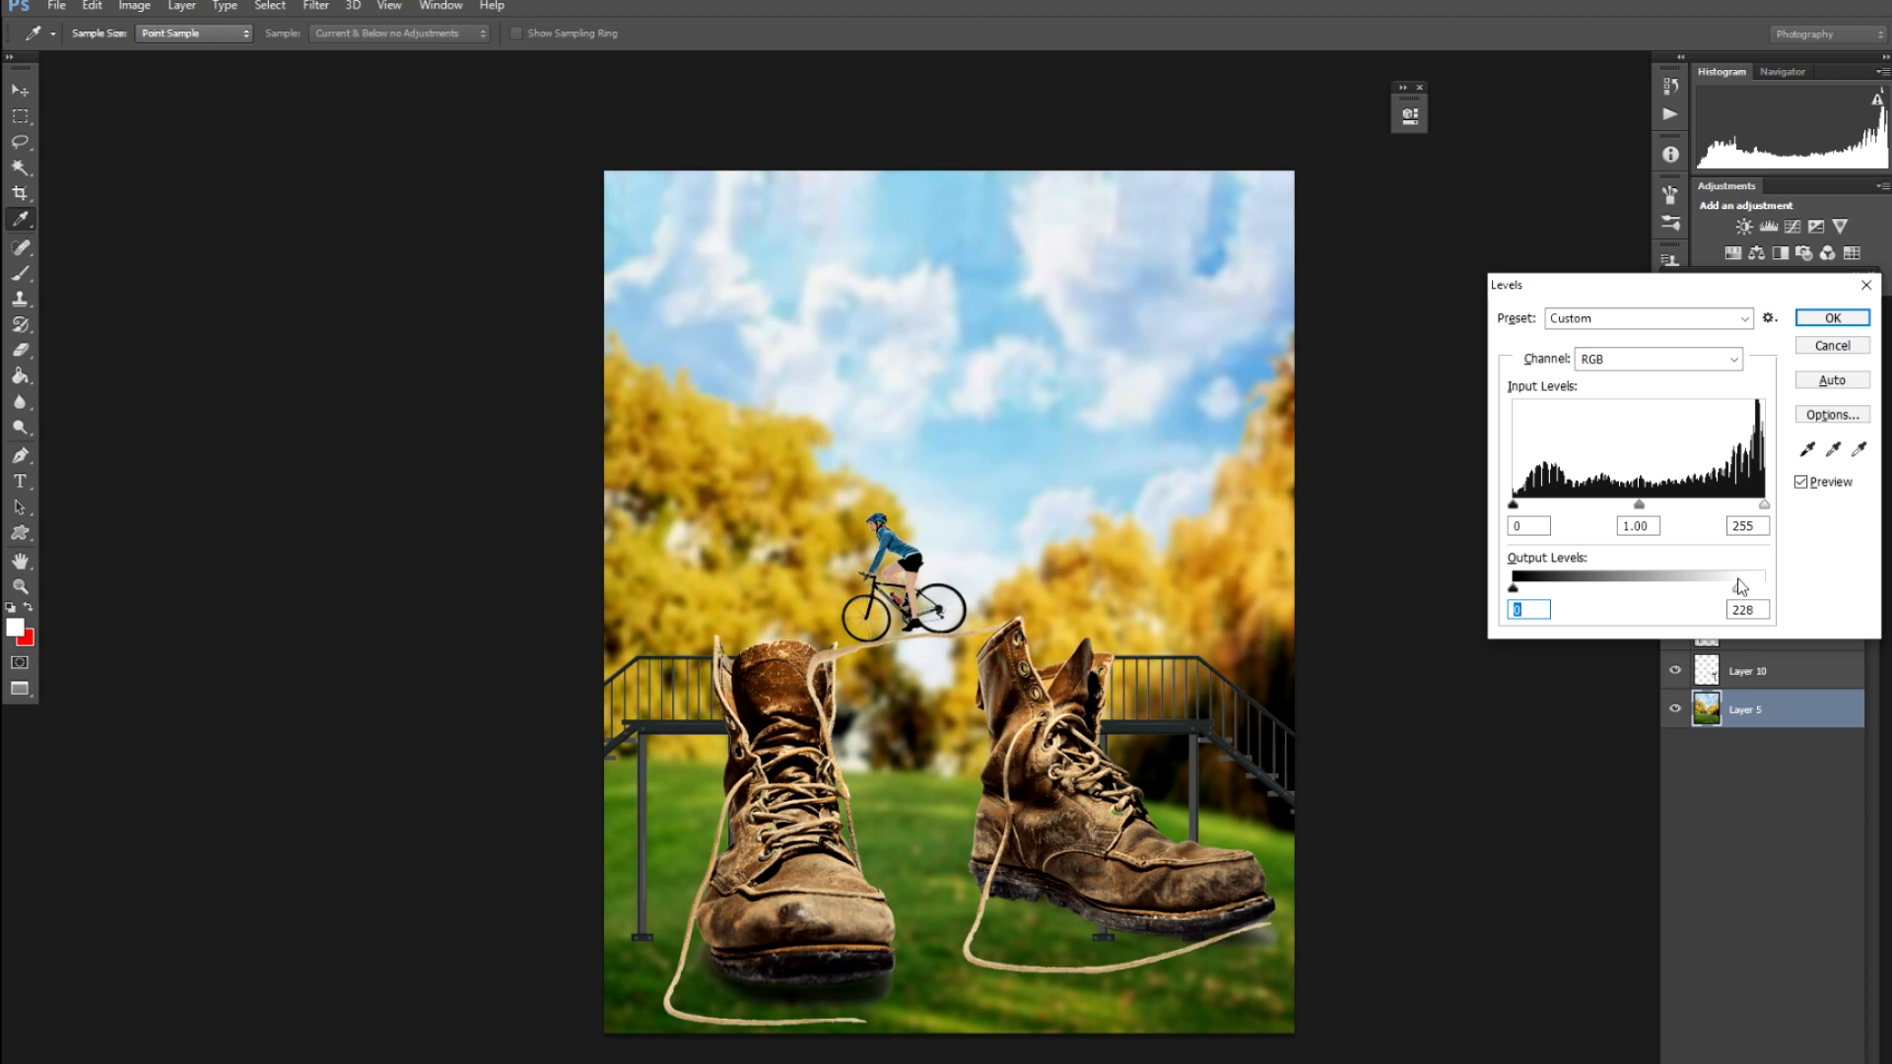
{"action": "key", "text": "Return"}
{"action": "key", "text": "v"}
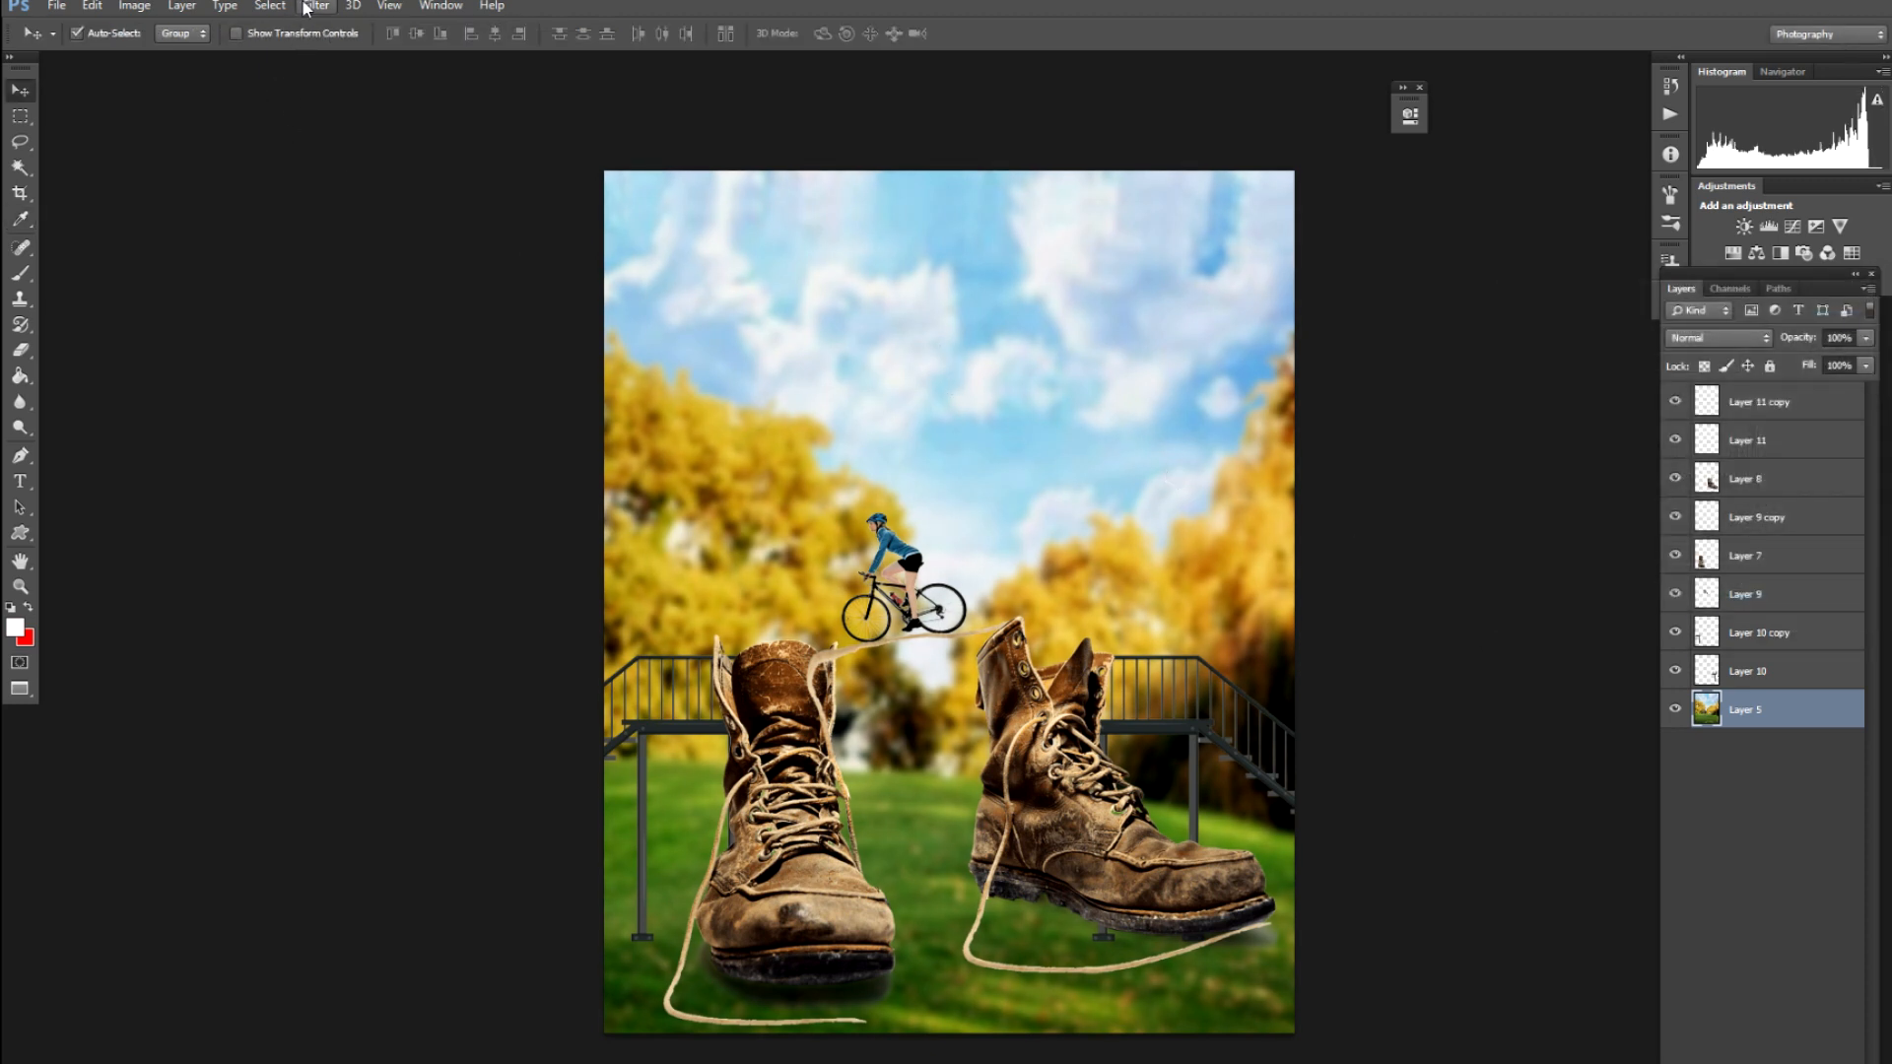
Render a 105mm Prime lens flare at 177% brightness in the upper-left sky of the background layer, and merge all visible layers
{"action": "left_click", "coordinate": [313, 6]}
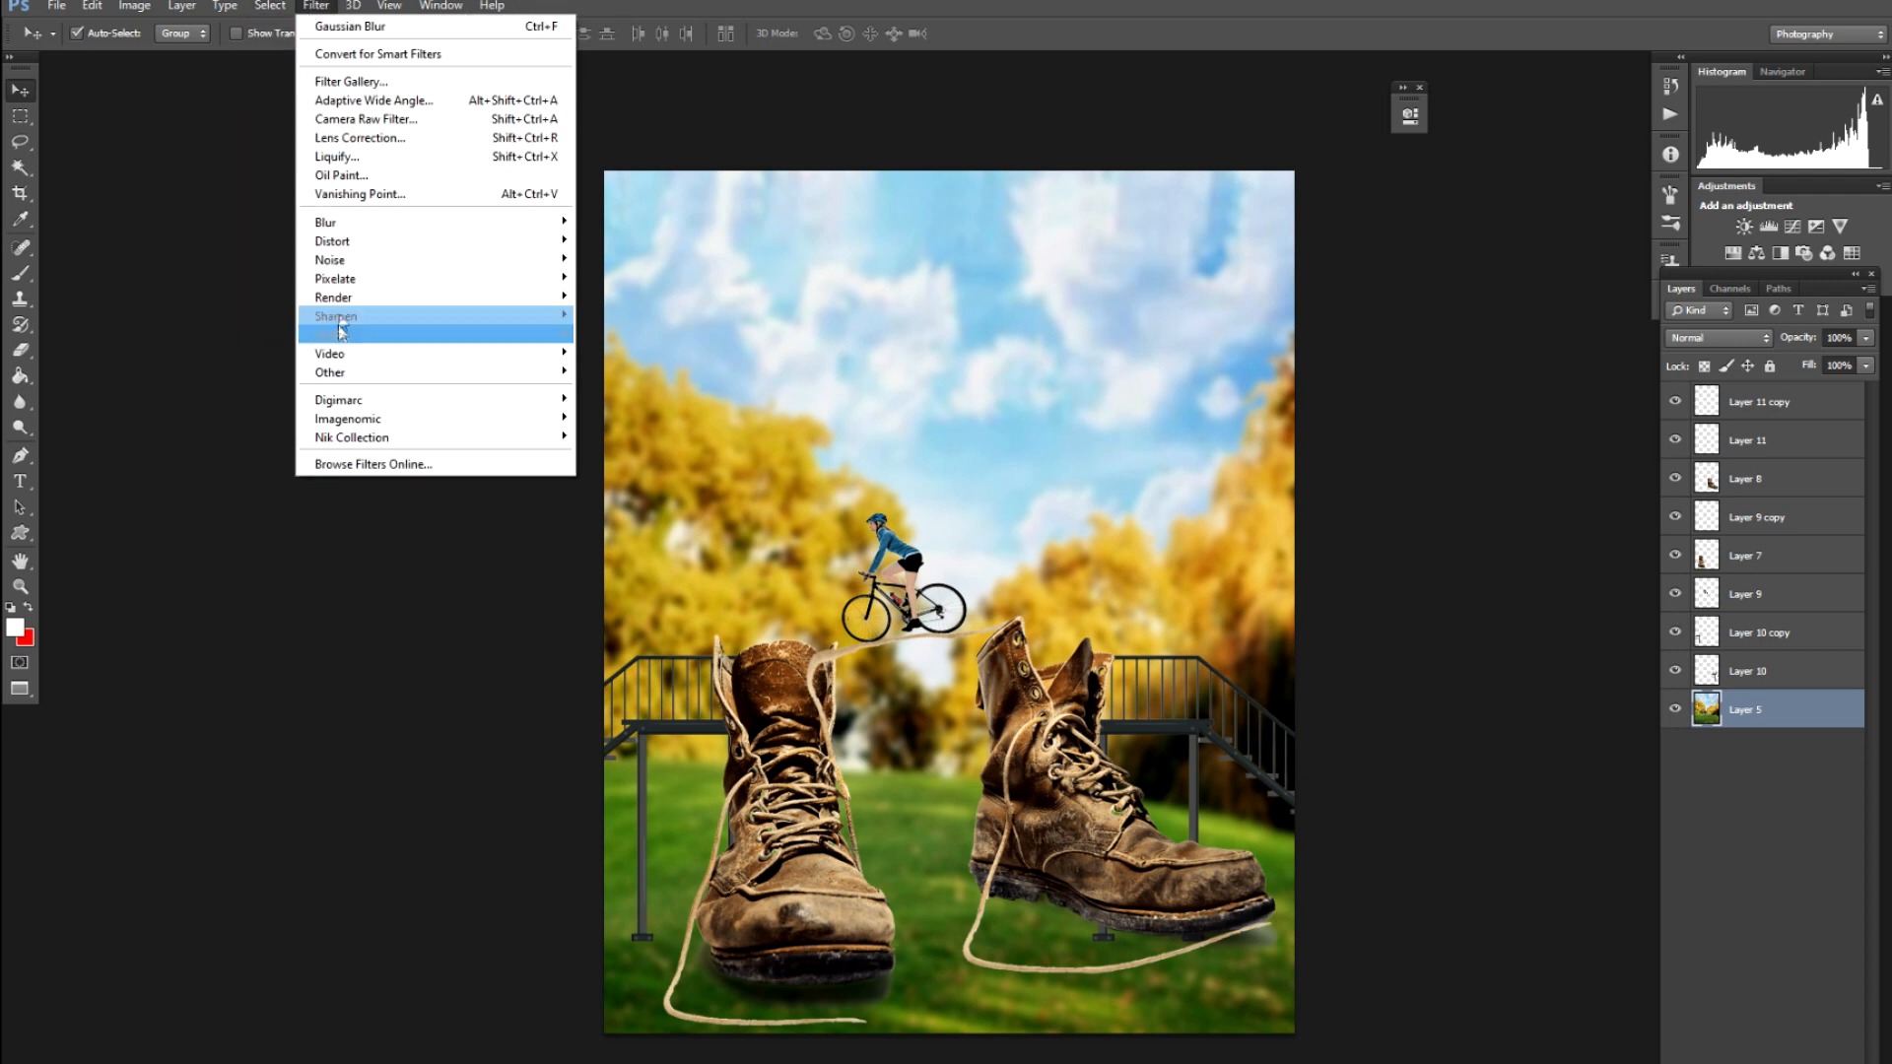
{"action": "mouse_move", "coordinate": [340, 298]}
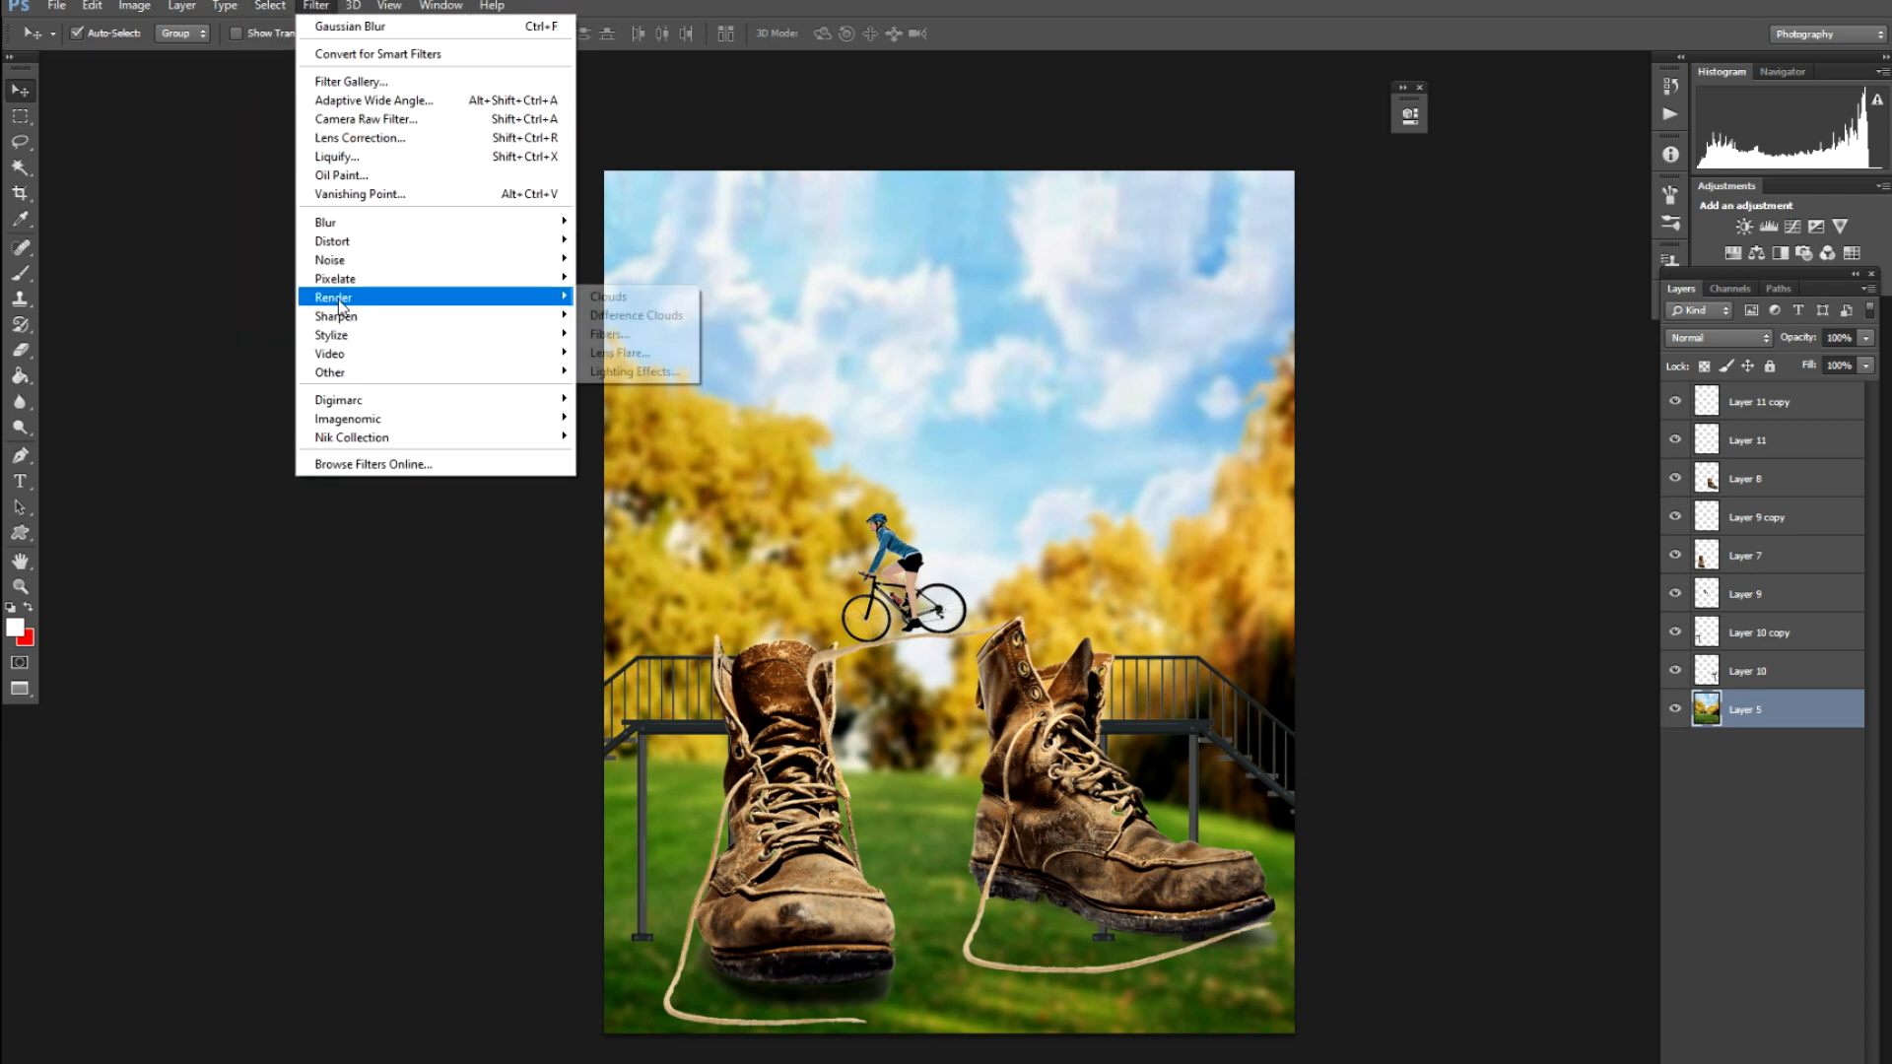
{"action": "left_click", "coordinate": [640, 353]}
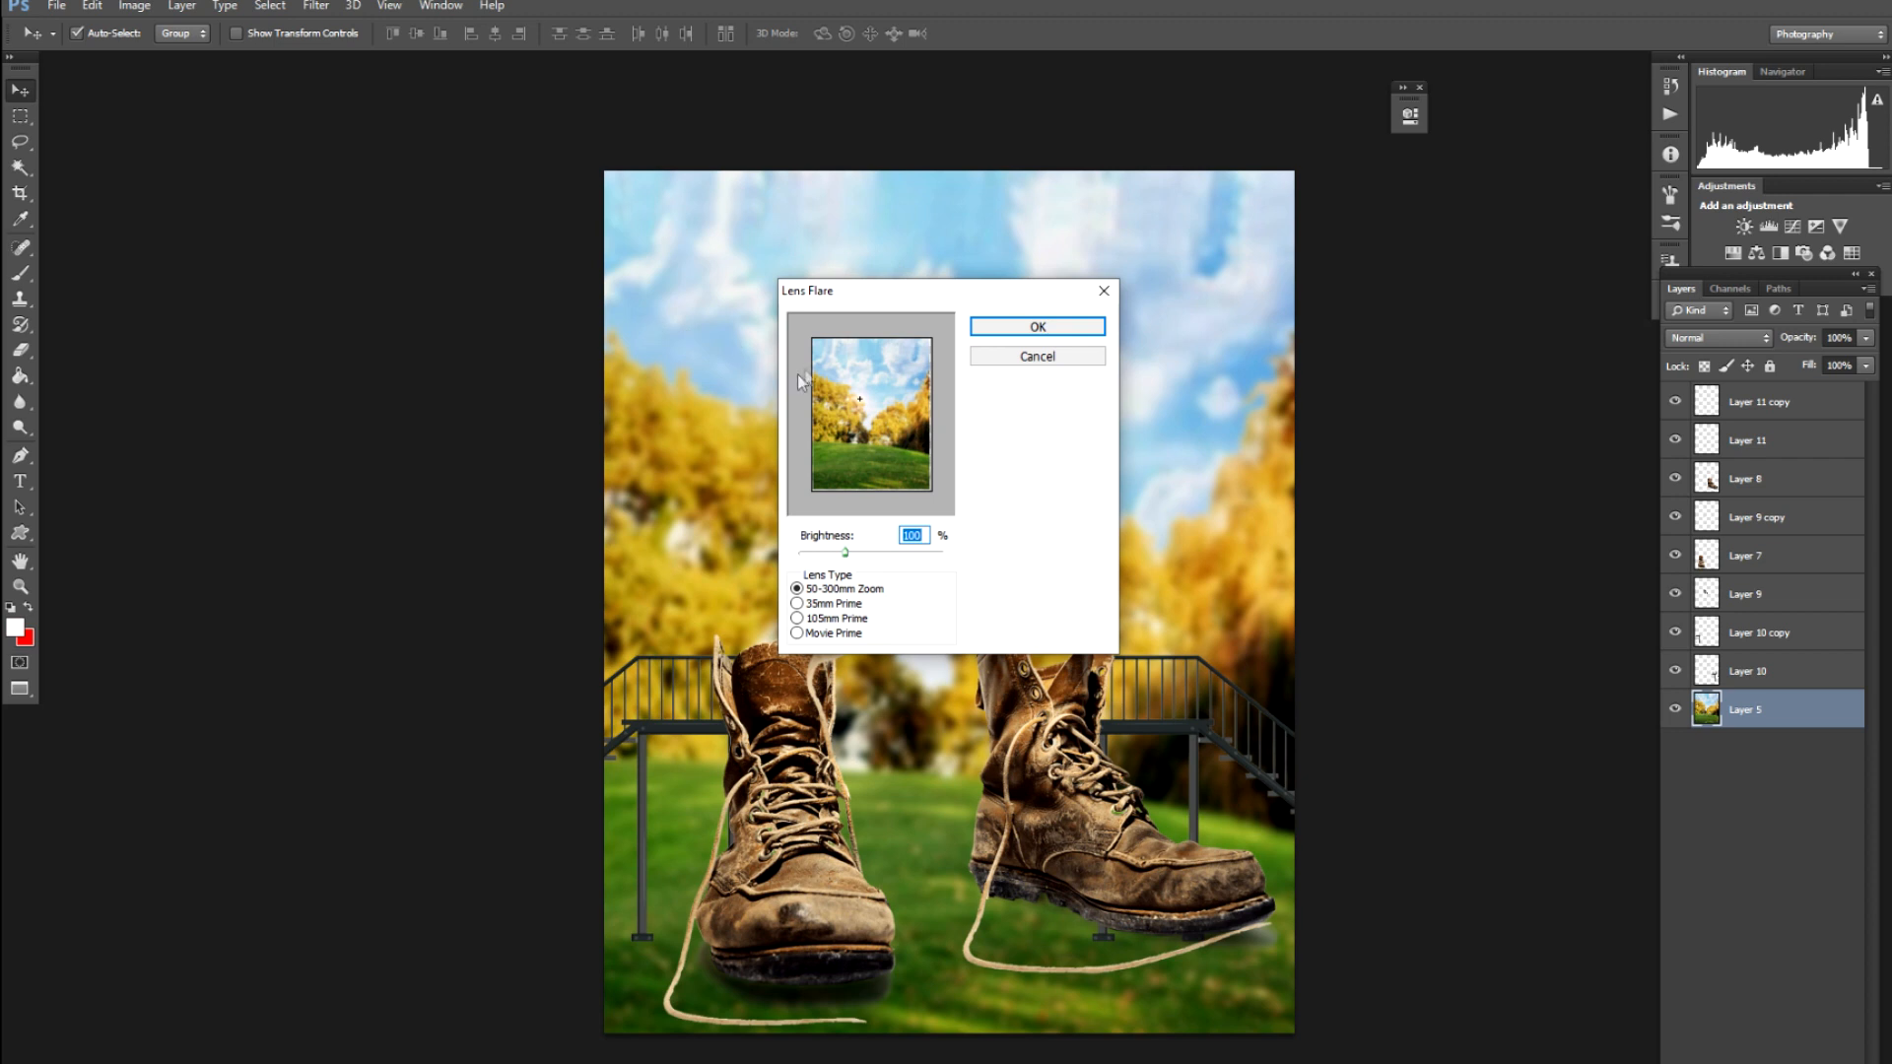
{"action": "left_click", "coordinate": [819, 352]}
{"action": "left_click", "coordinate": [798, 617]}
{"action": "left_click", "coordinate": [883, 553]}
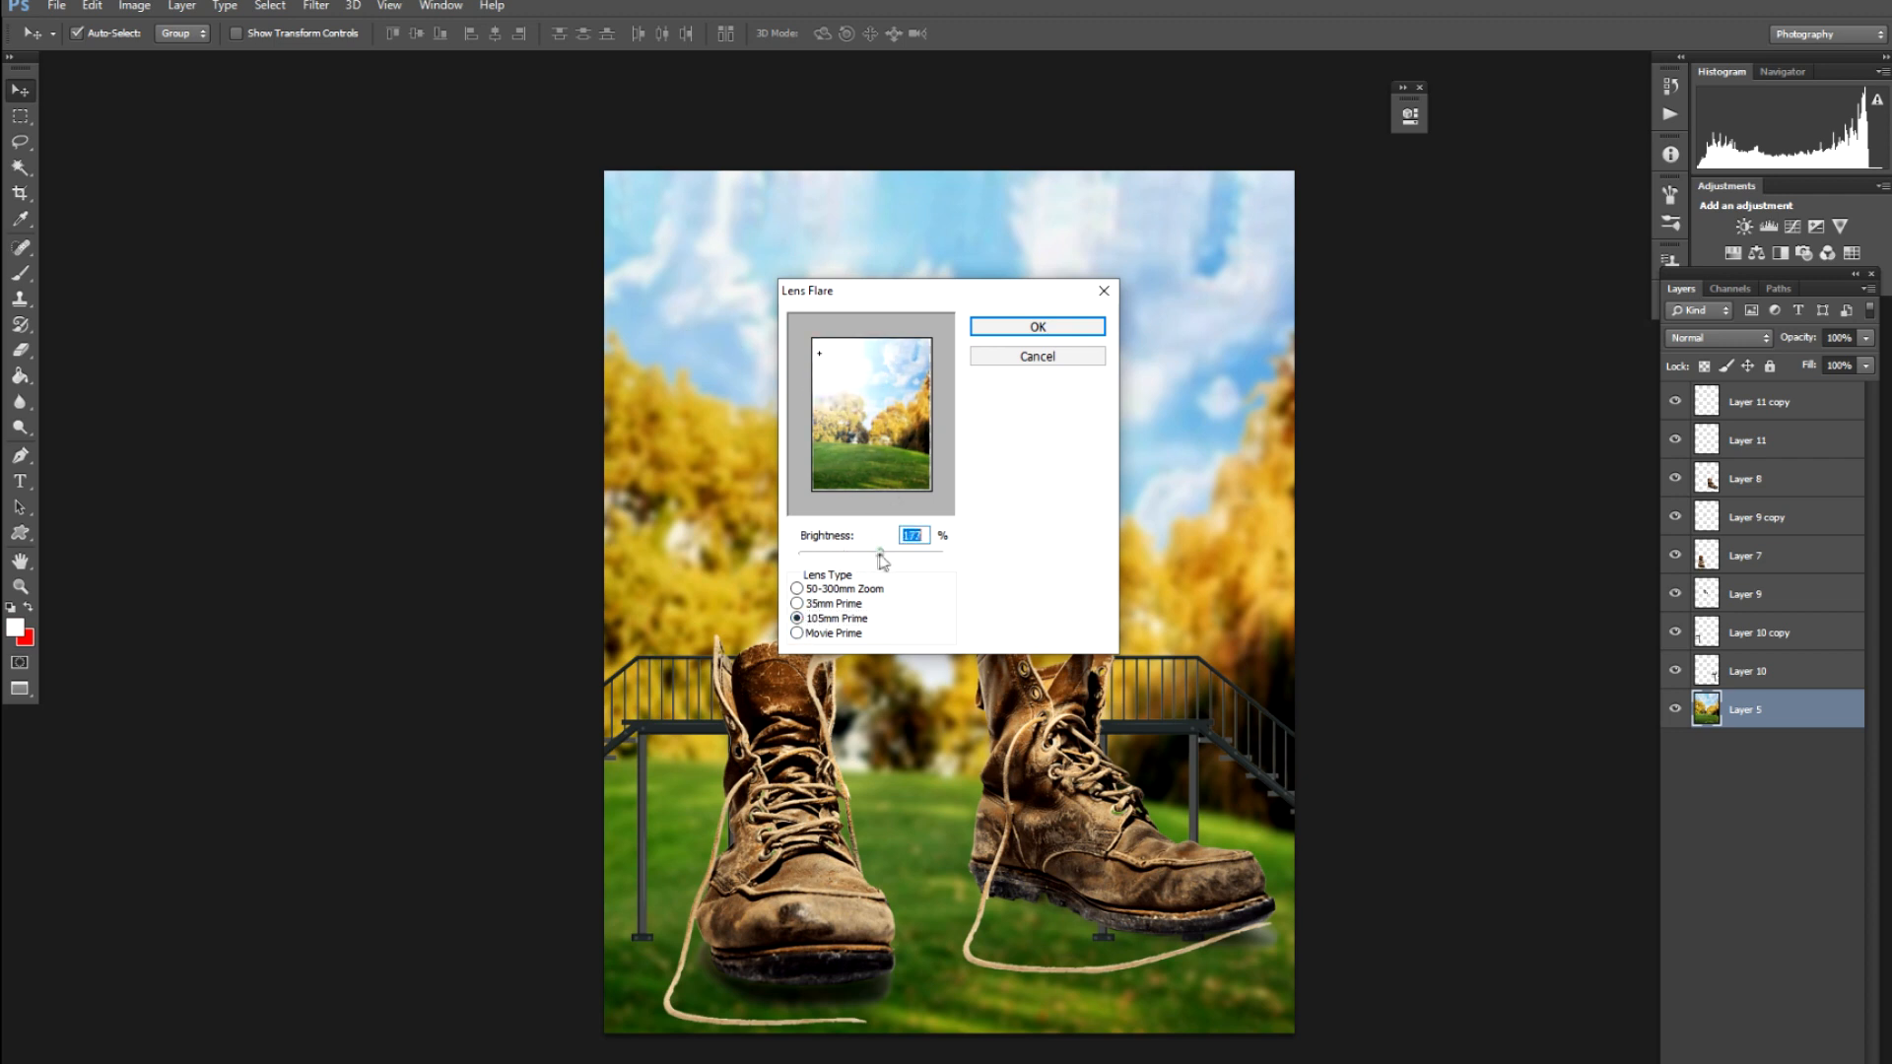
{"action": "left_click", "coordinate": [1029, 326]}
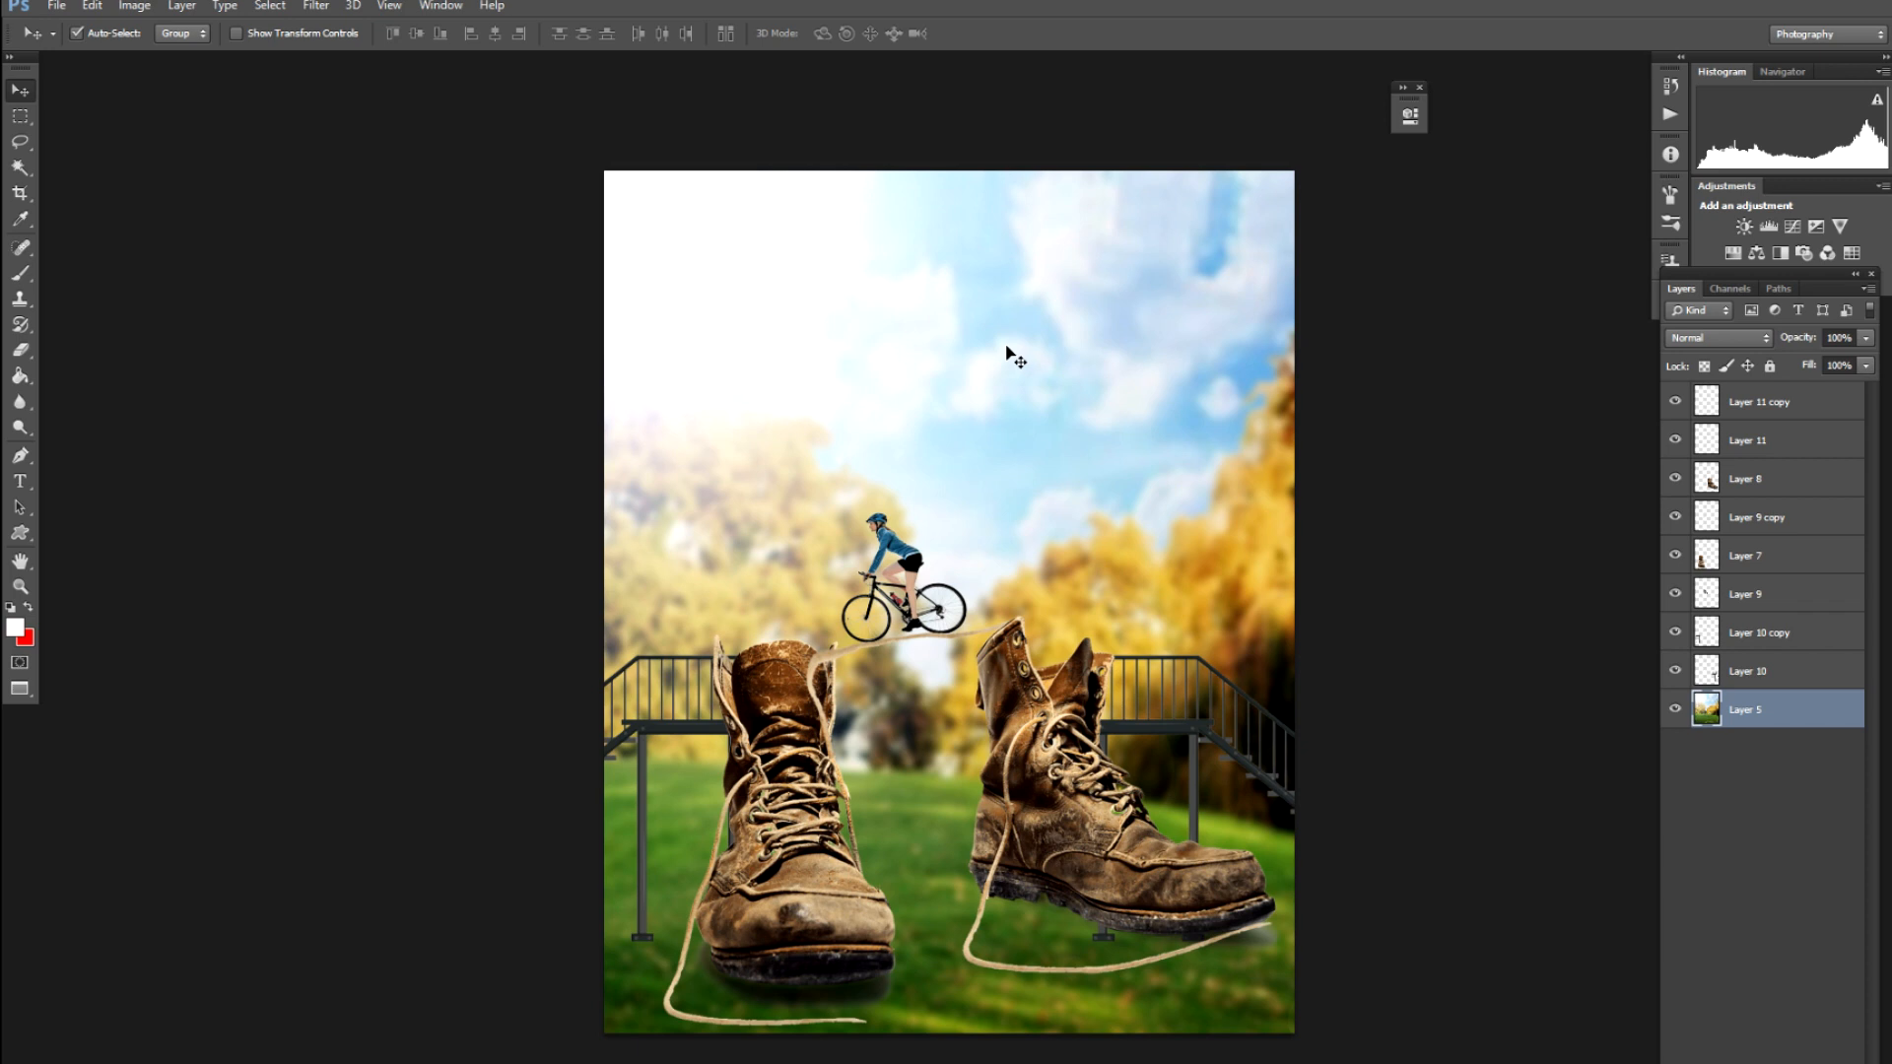
{"action": "key", "text": "ctrl+shift+e"}
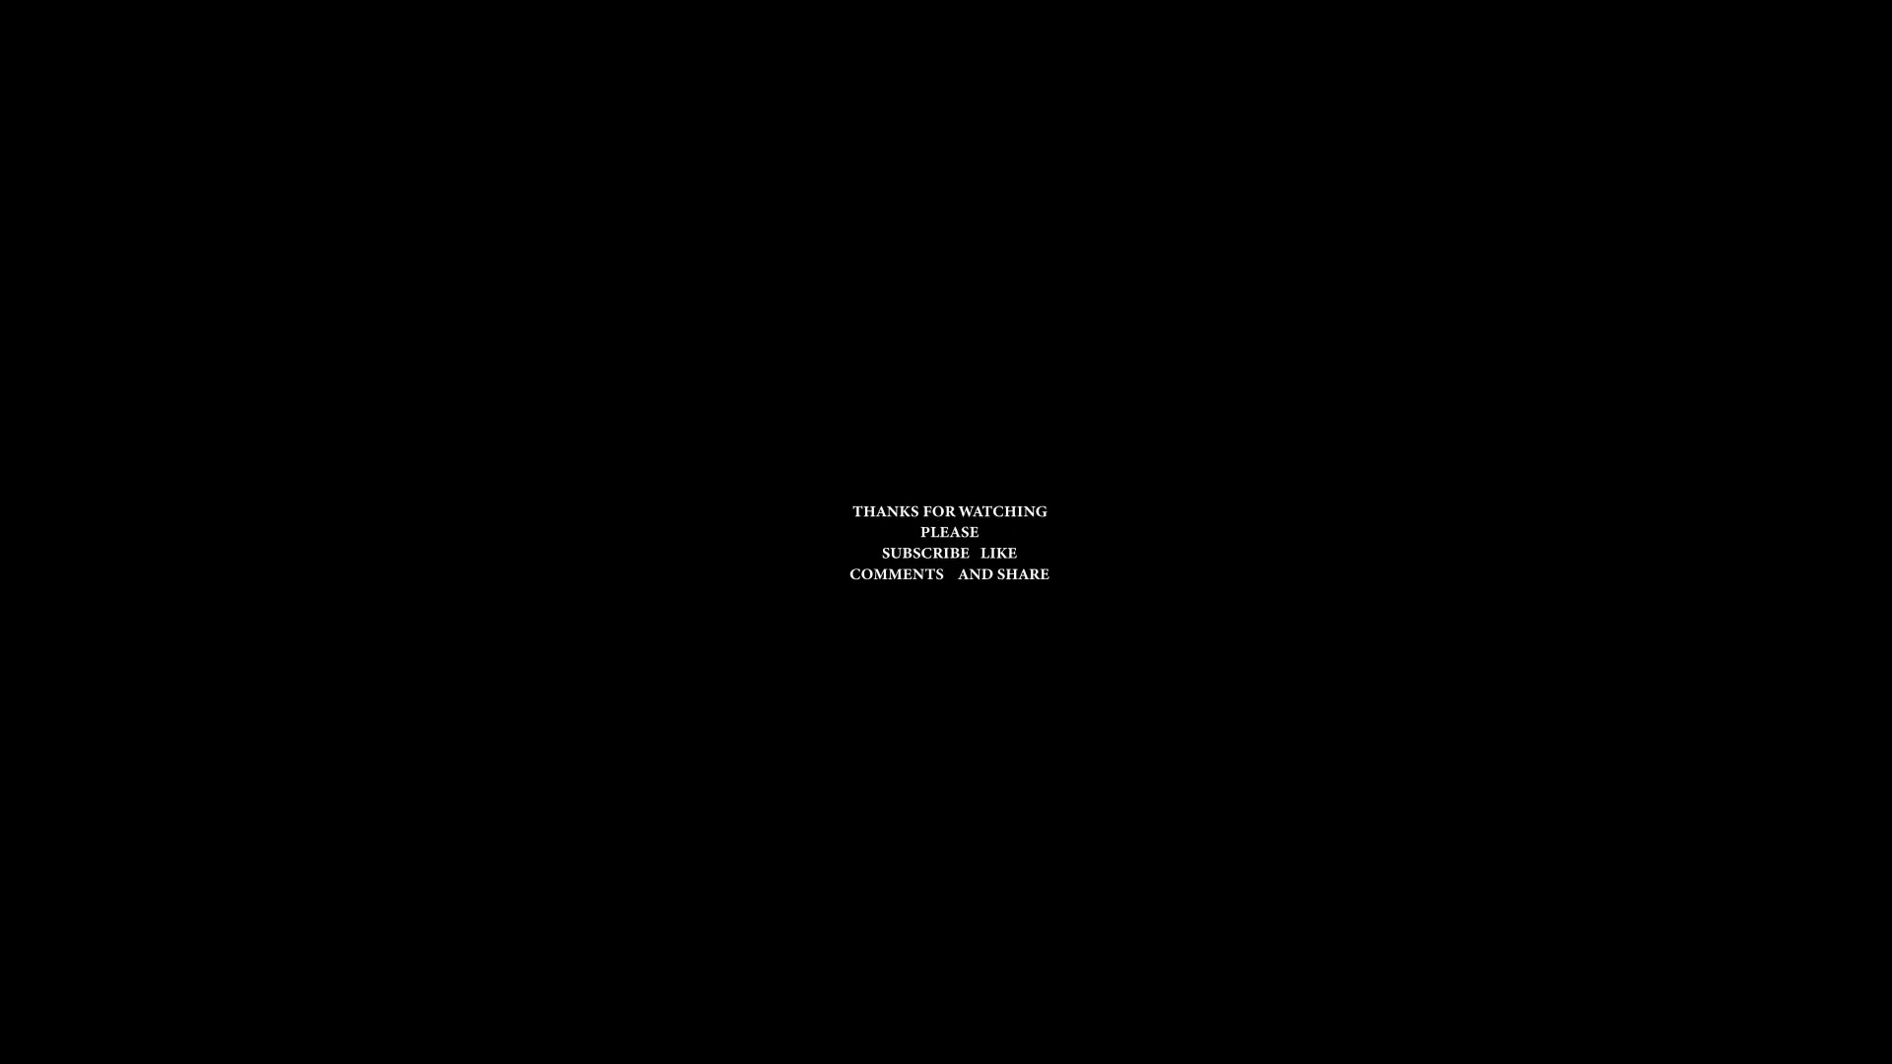